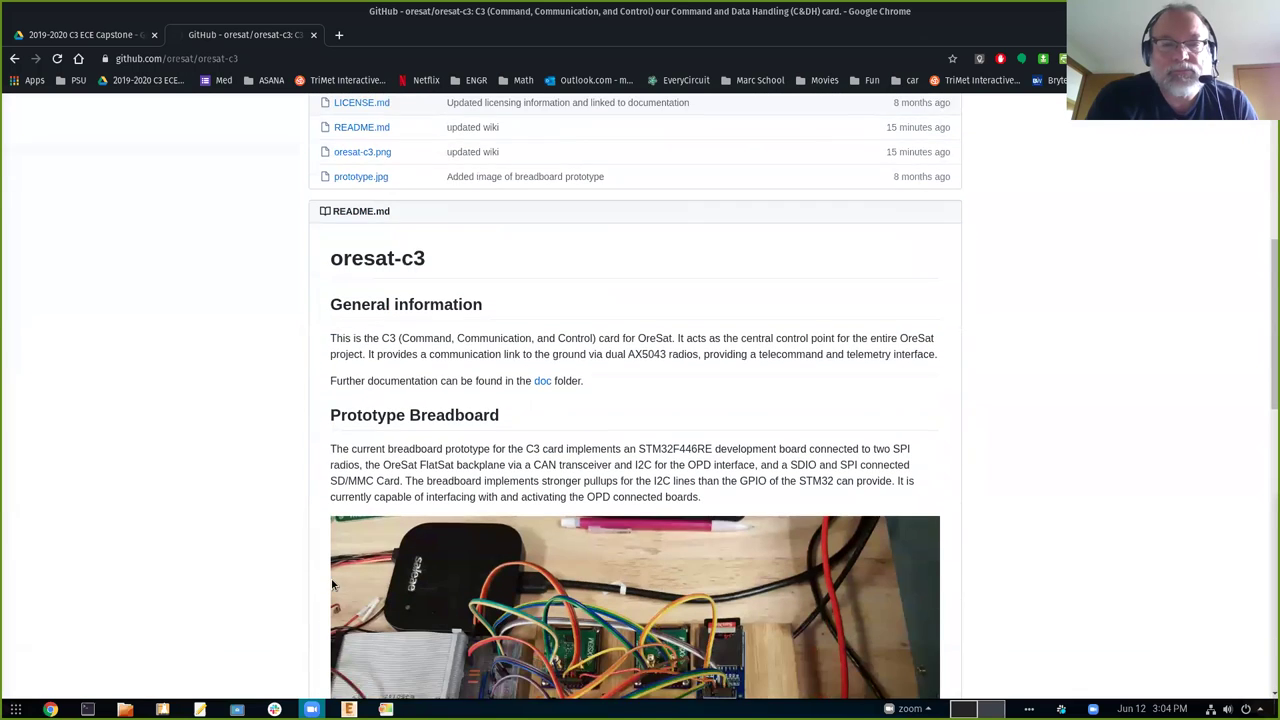
{"action": "scroll", "coordinate": [333, 585], "scroll_direction": "down", "scroll_amount": 1}
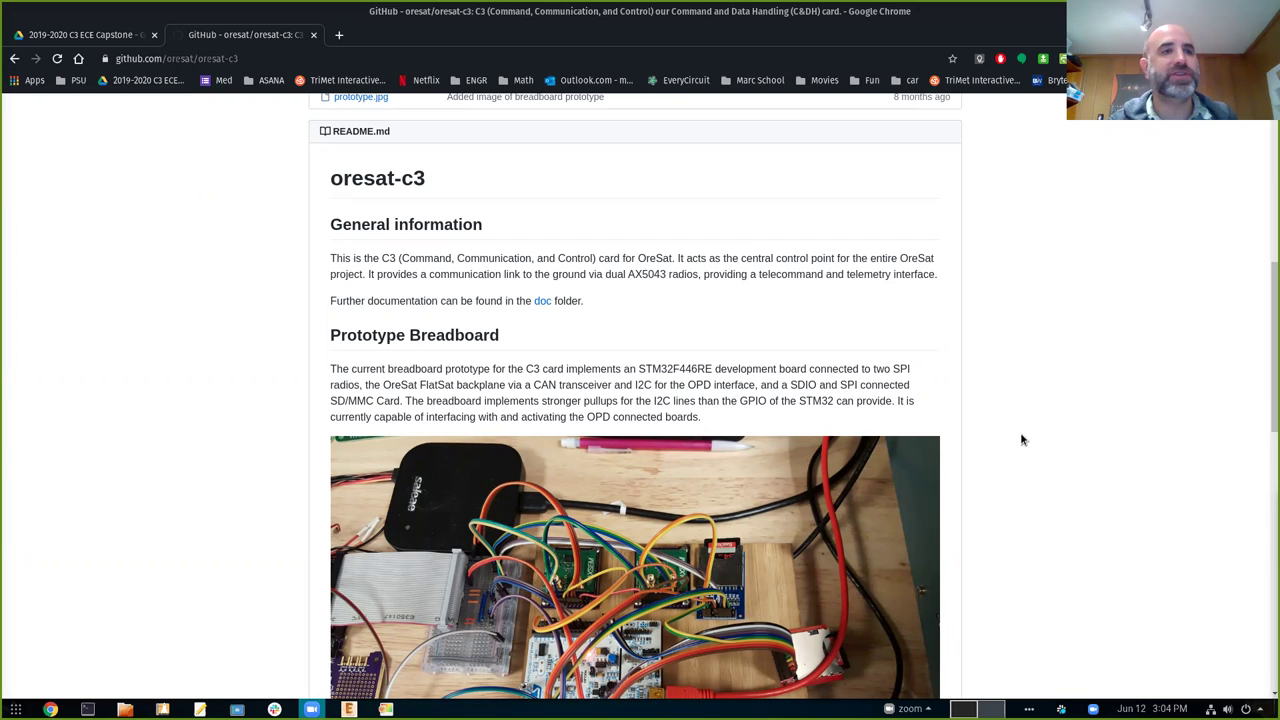
Select the oresat-c3 repository's web address, switch to the video call, and scroll the repository page
{"action": "left_click", "coordinate": [380, 60]}
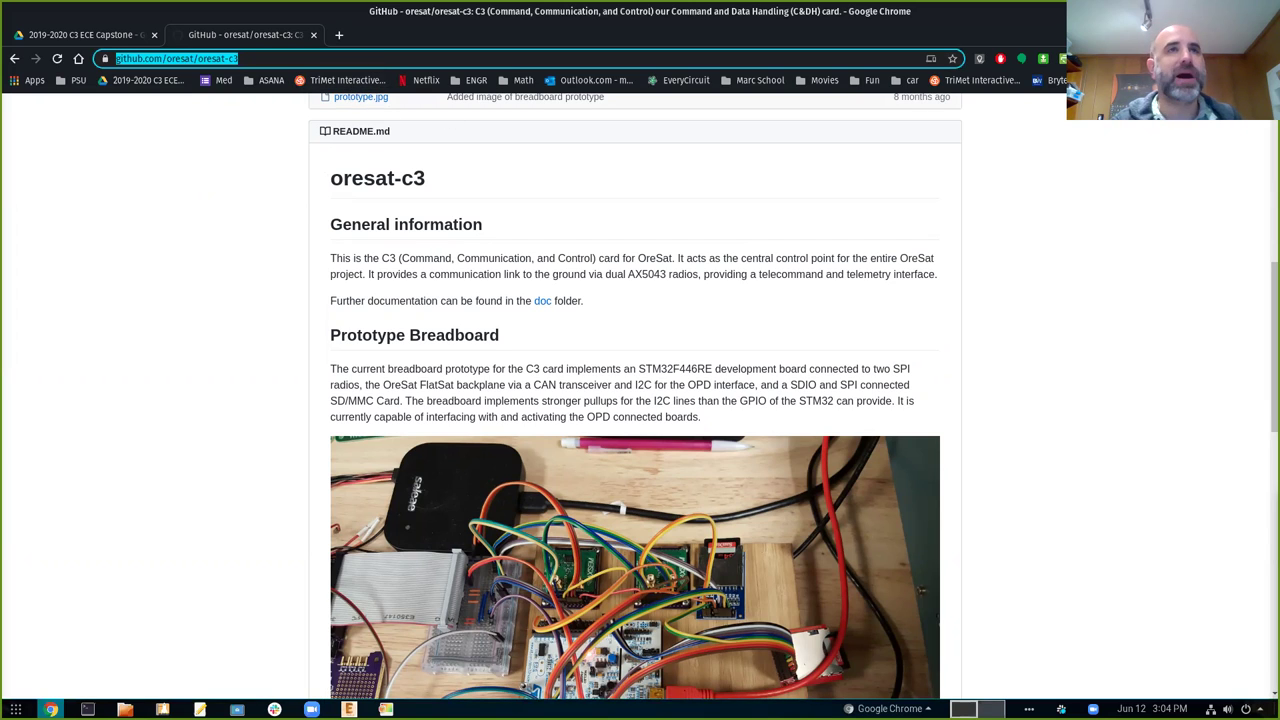
{"action": "key", "text": "alt+Tab"}
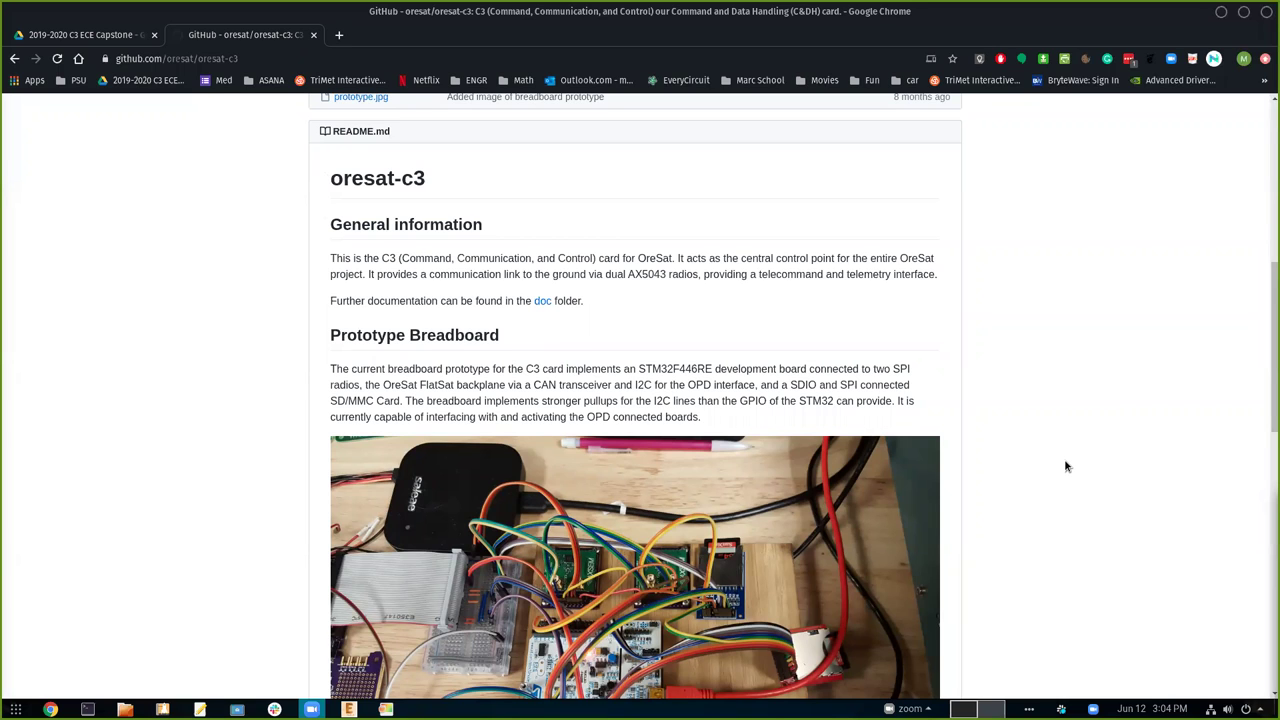
{"action": "scroll", "coordinate": [1066, 466], "scroll_direction": "down", "scroll_amount": 3}
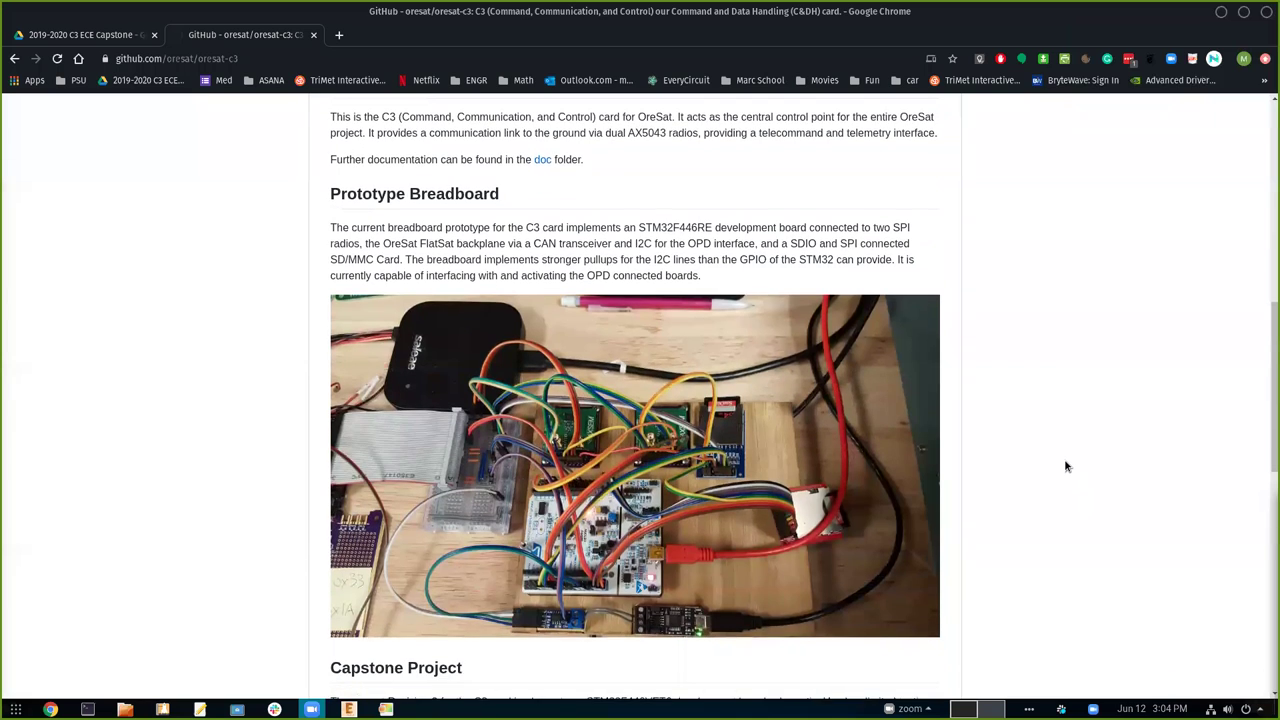
{"action": "scroll", "coordinate": [1066, 466], "scroll_direction": "down", "scroll_amount": 1}
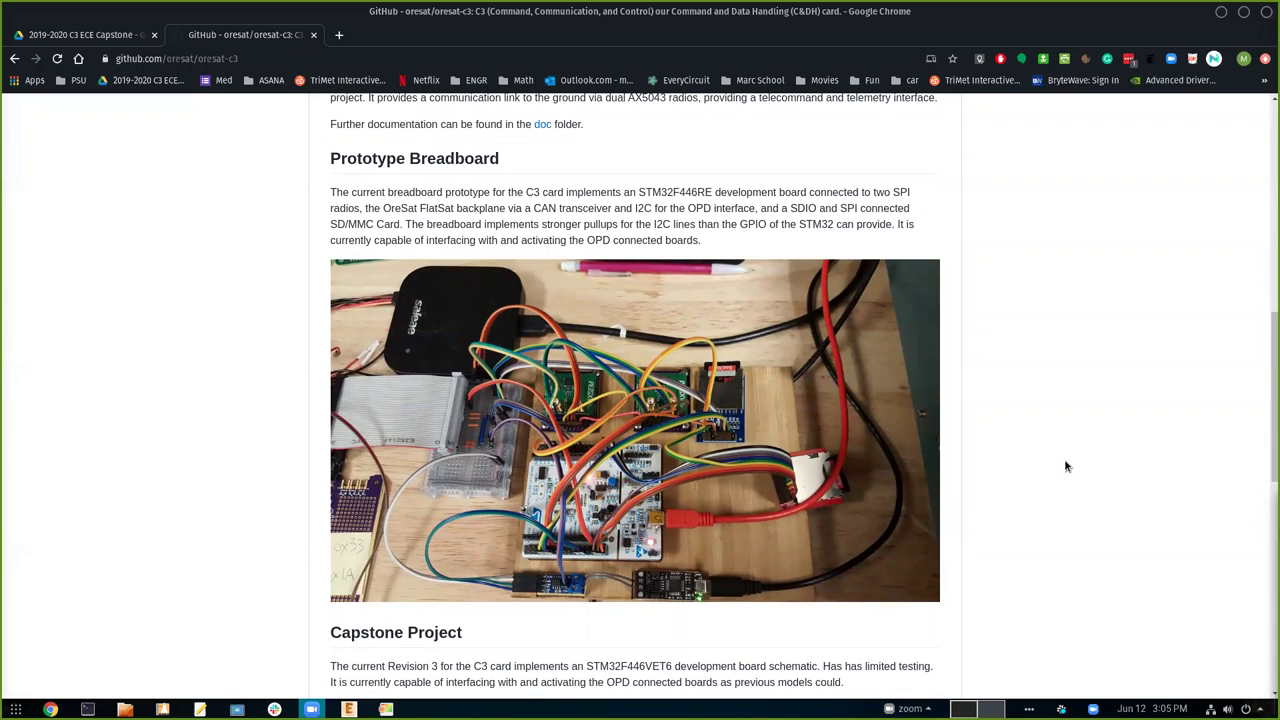
{"action": "scroll", "coordinate": [1066, 466], "scroll_direction": "down", "scroll_amount": 5}
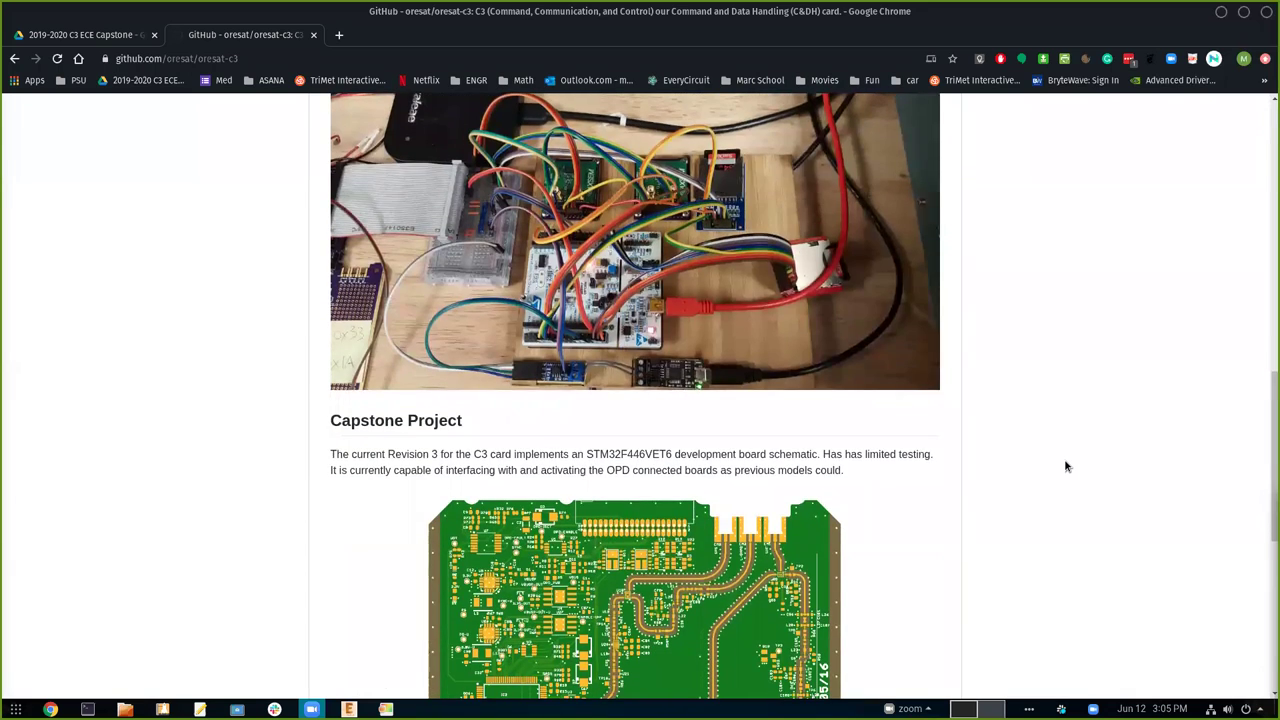
{"action": "scroll", "coordinate": [1066, 466], "scroll_direction": "down", "scroll_amount": 4}
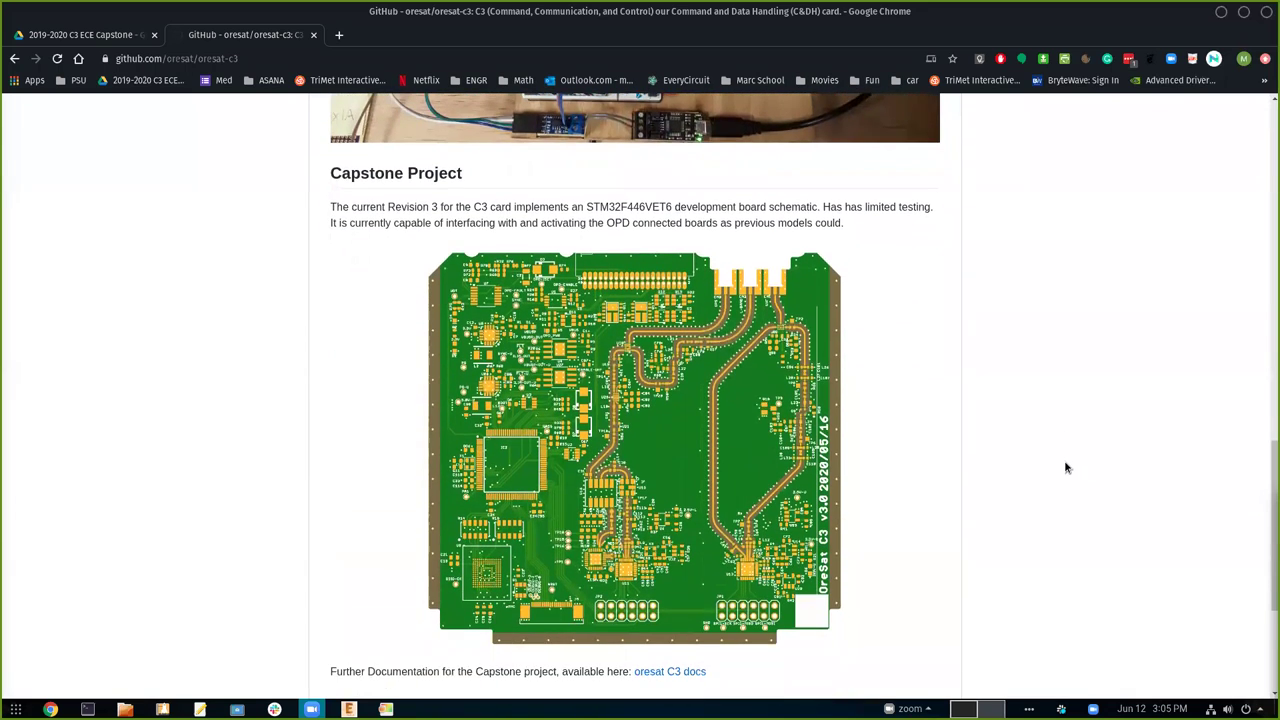
{"action": "scroll", "coordinate": [1066, 467], "scroll_direction": "down", "scroll_amount": 1}
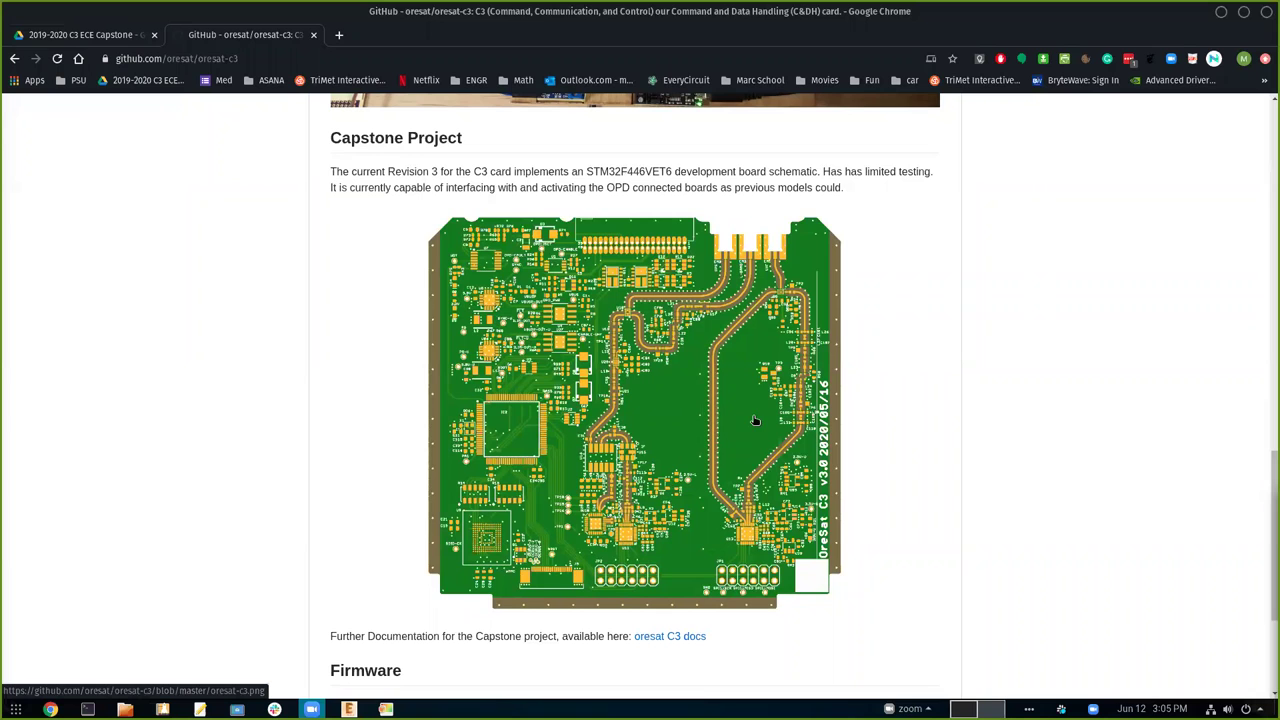
{"action": "scroll", "coordinate": [410, 388], "scroll_direction": "up", "scroll_amount": 4}
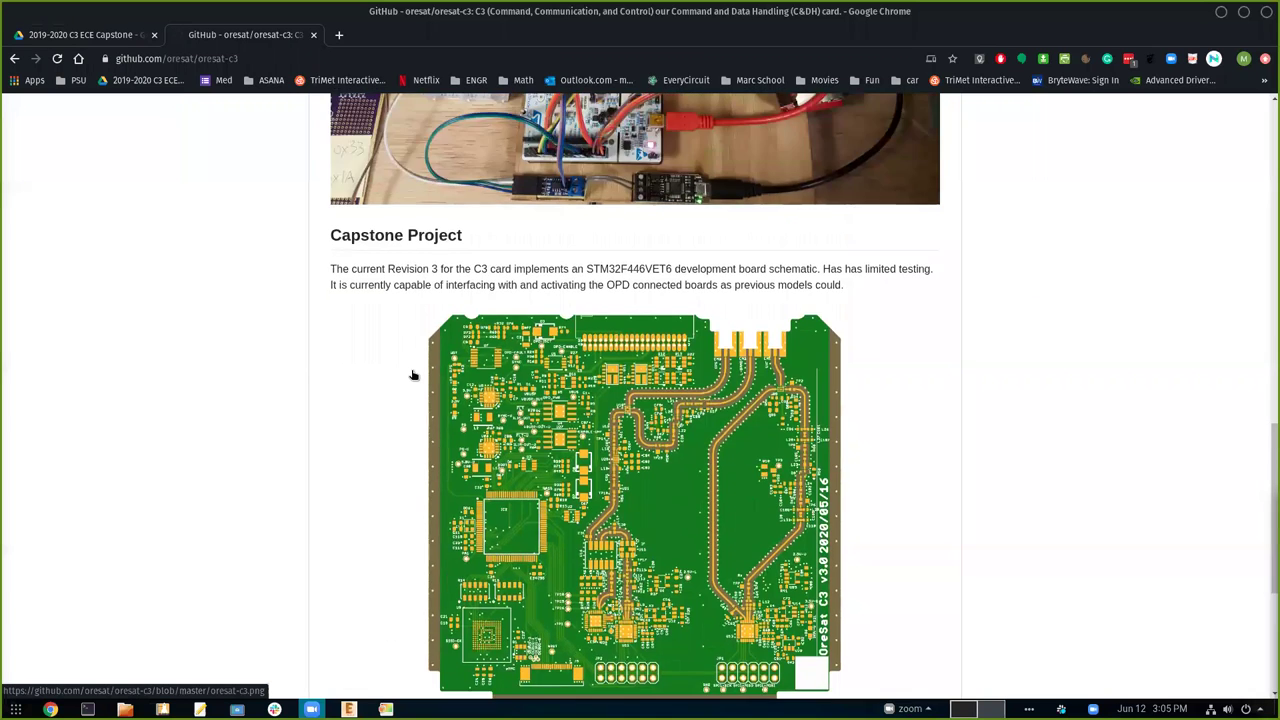
{"action": "scroll", "coordinate": [413, 375], "scroll_direction": "up", "scroll_amount": 5}
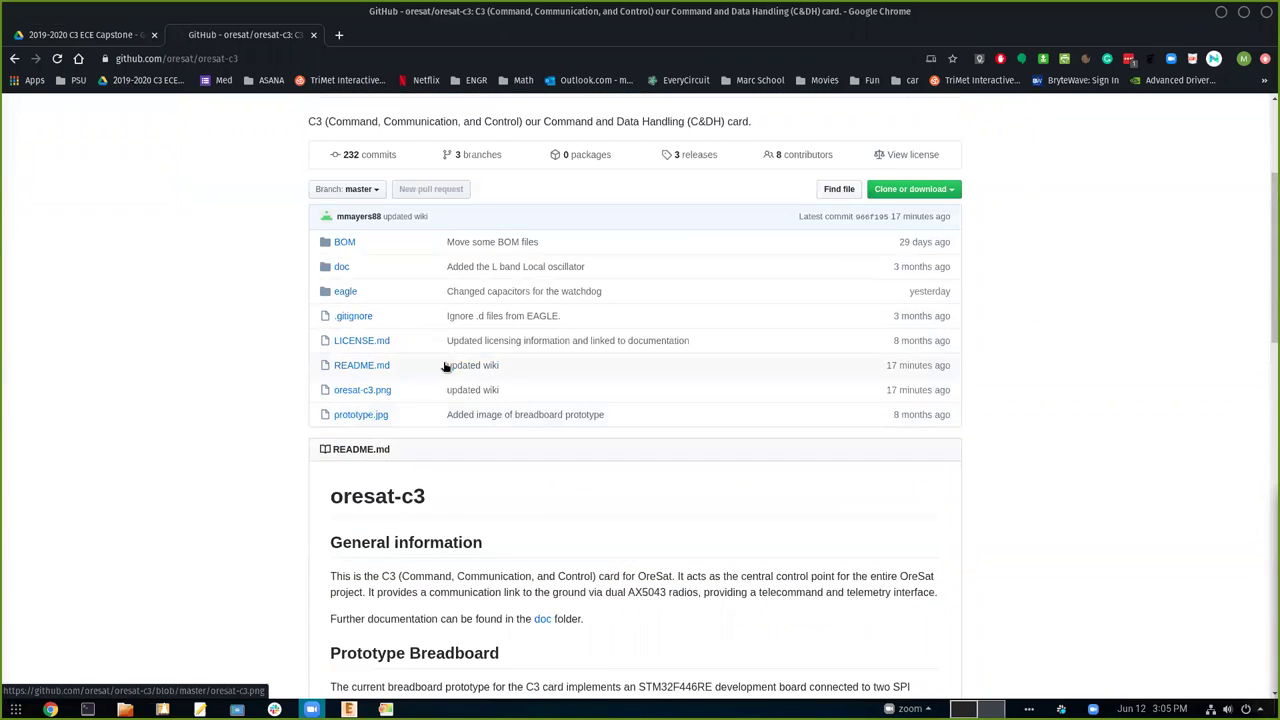
{"action": "scroll", "coordinate": [337, 251], "scroll_direction": "down", "scroll_amount": 1}
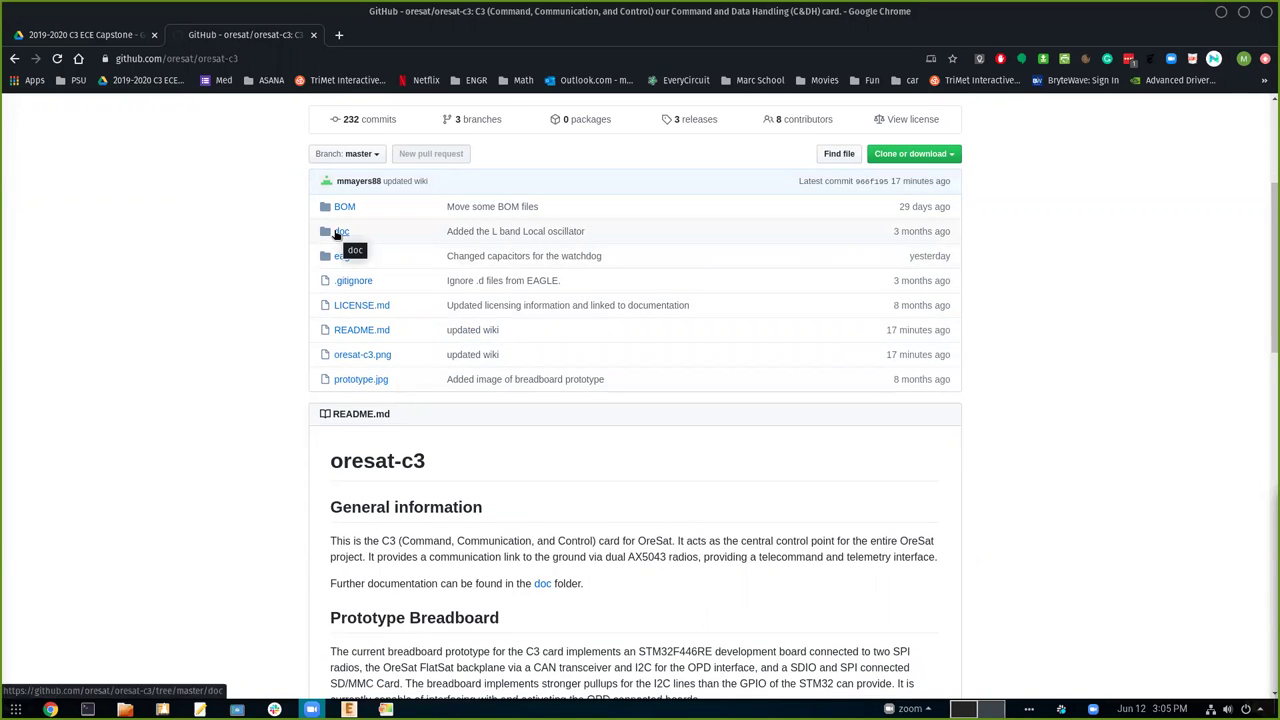
Open the doc folder and scroll through its OreSat C3 Documentation README
{"action": "left_click", "coordinate": [340, 232]}
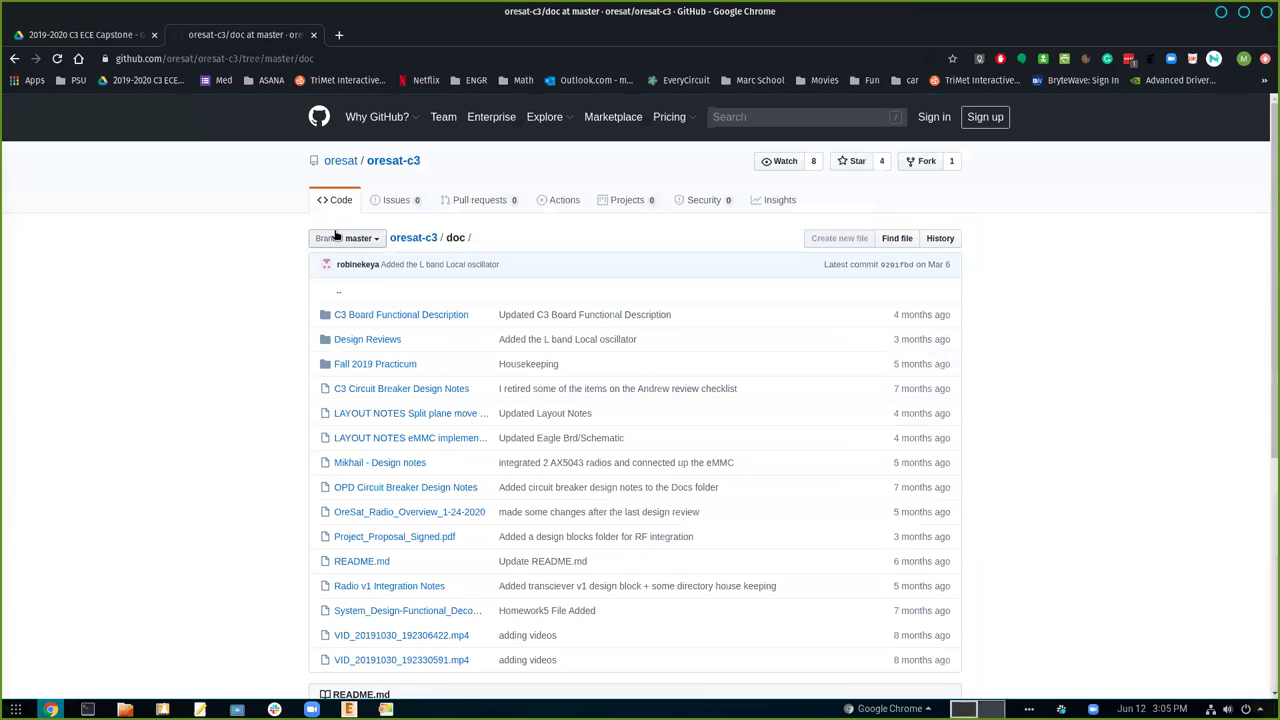
{"action": "scroll", "coordinate": [200, 325], "scroll_direction": "down", "scroll_amount": 1}
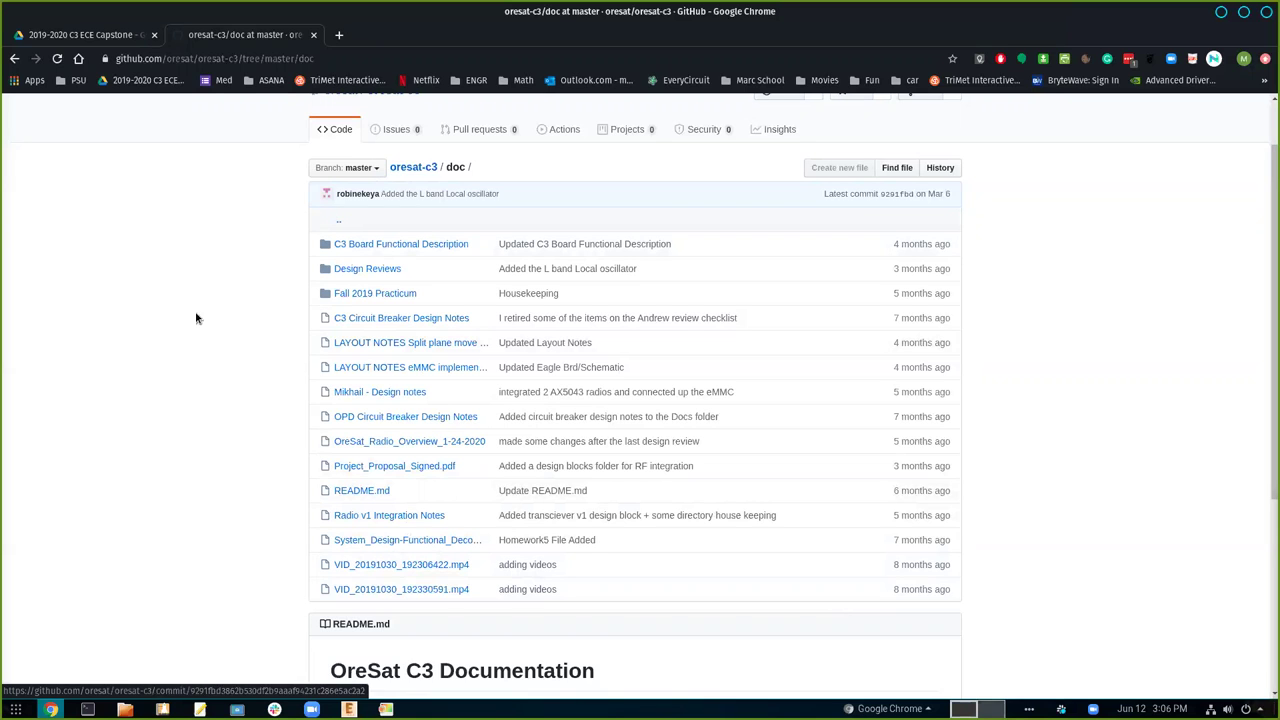
{"action": "scroll", "coordinate": [189, 325], "scroll_direction": "down", "scroll_amount": 4}
{"action": "scroll", "coordinate": [189, 327], "scroll_direction": "down", "scroll_amount": 2}
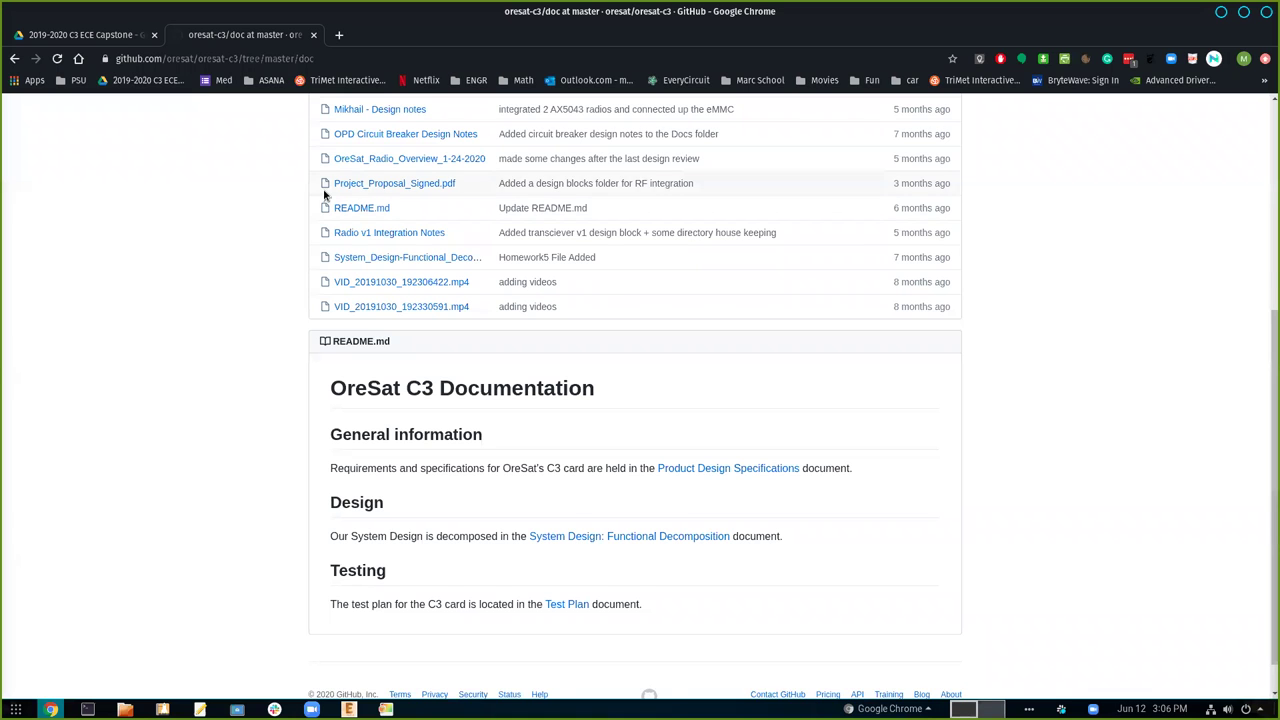
{"action": "scroll", "coordinate": [403, 197], "scroll_direction": "up", "scroll_amount": 5}
Look into the BOM folder, open the eagle folder with oresat-c3.brd and oresat-c3.sch, then switch to EAGLE
{"action": "left_click", "coordinate": [403, 197]}
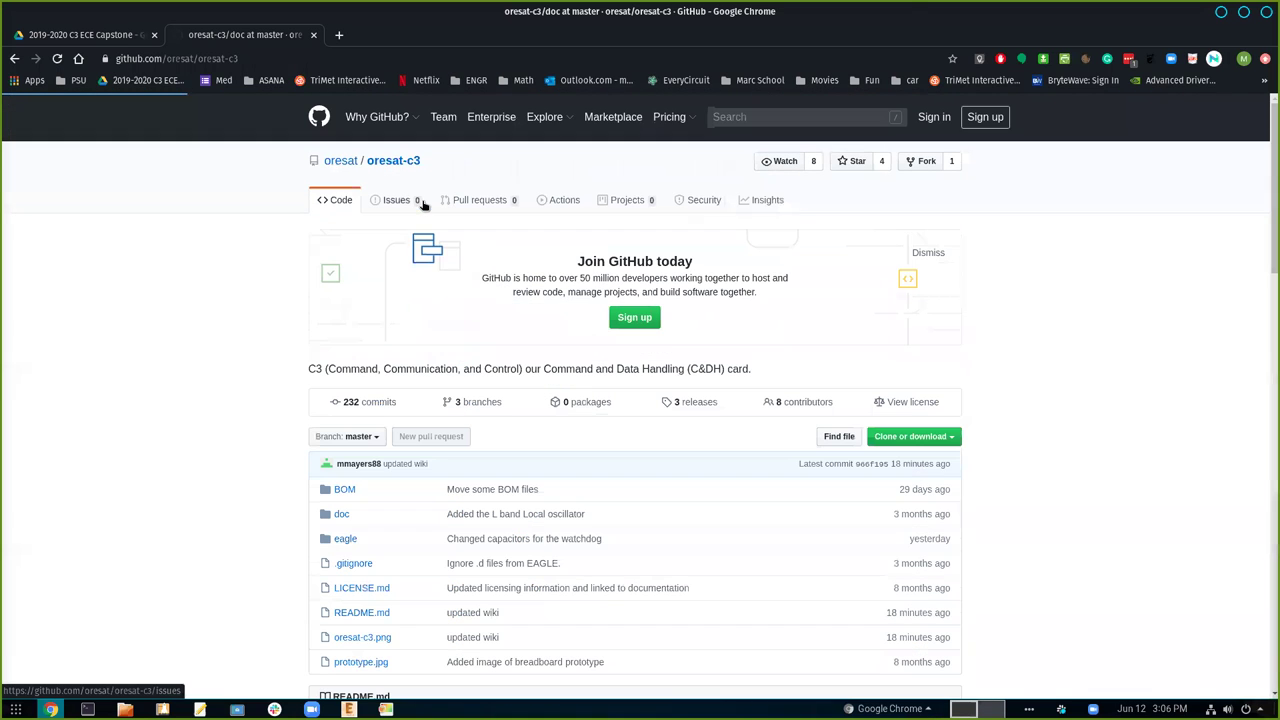
{"action": "scroll", "coordinate": [252, 492], "scroll_direction": "down", "scroll_amount": 1}
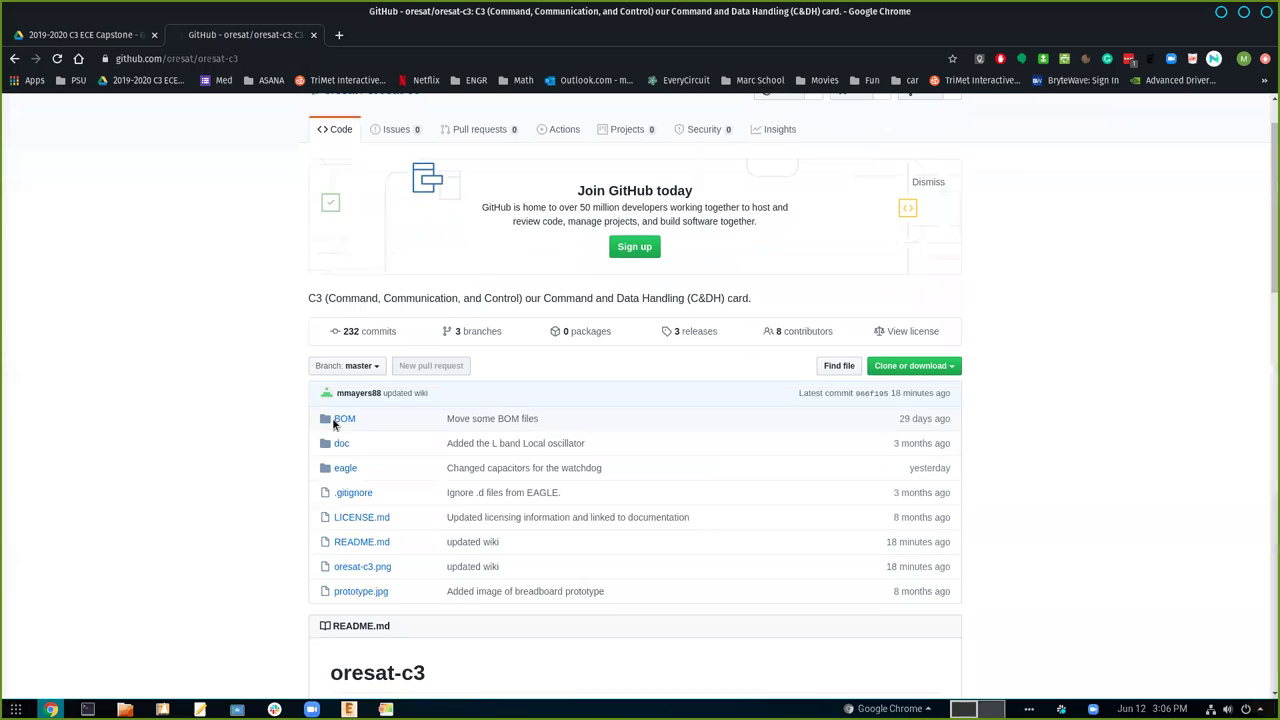
{"action": "left_click", "coordinate": [343, 420]}
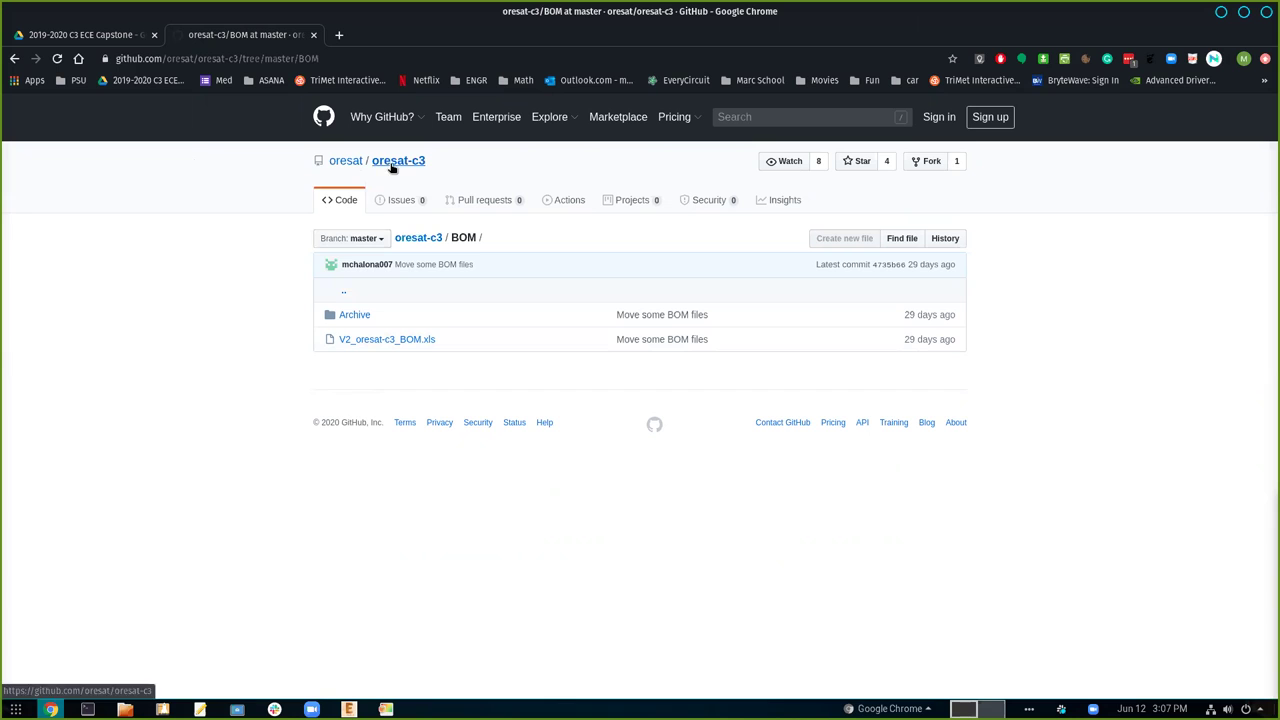
{"action": "left_click", "coordinate": [431, 240]}
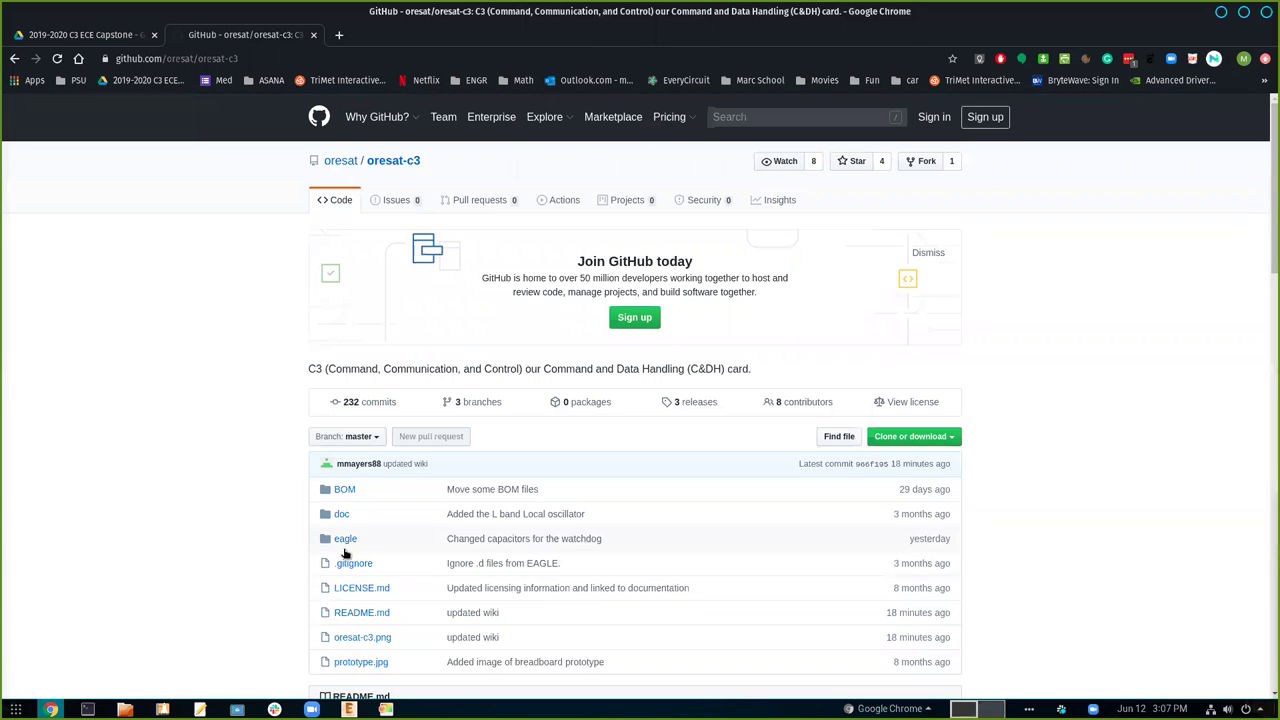
{"action": "left_click", "coordinate": [346, 540]}
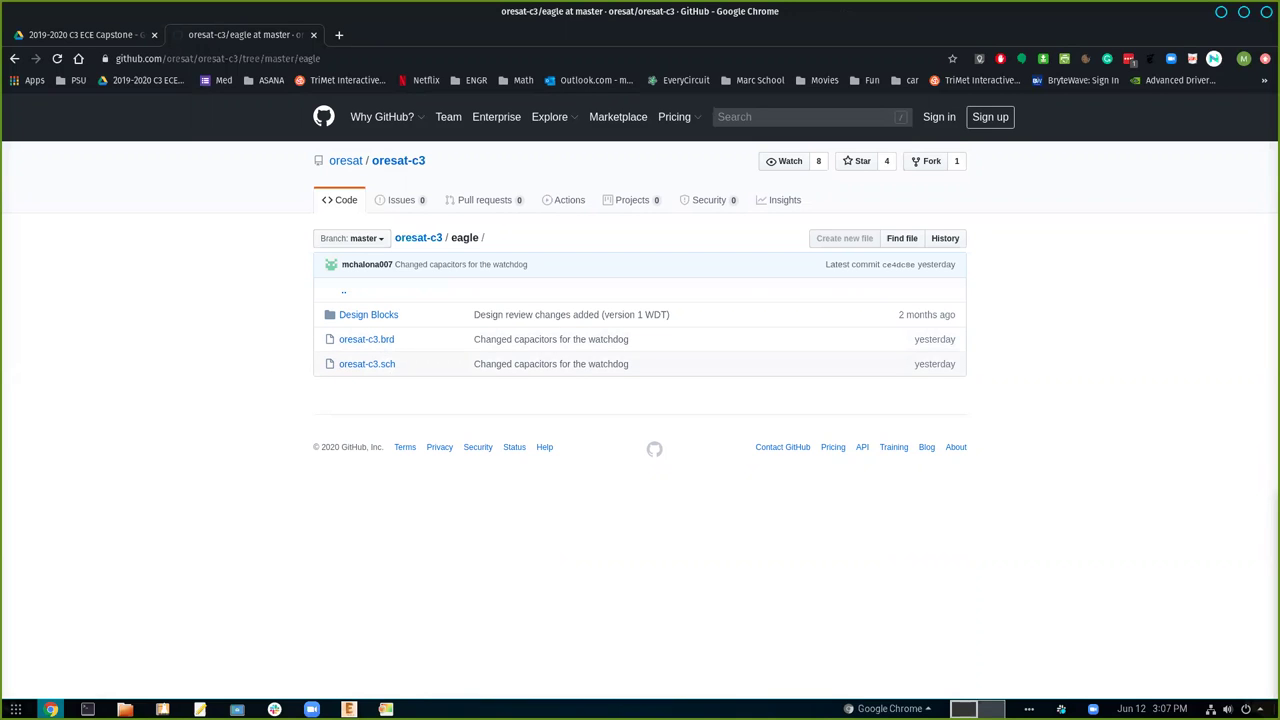
{"action": "left_click", "coordinate": [349, 709]}
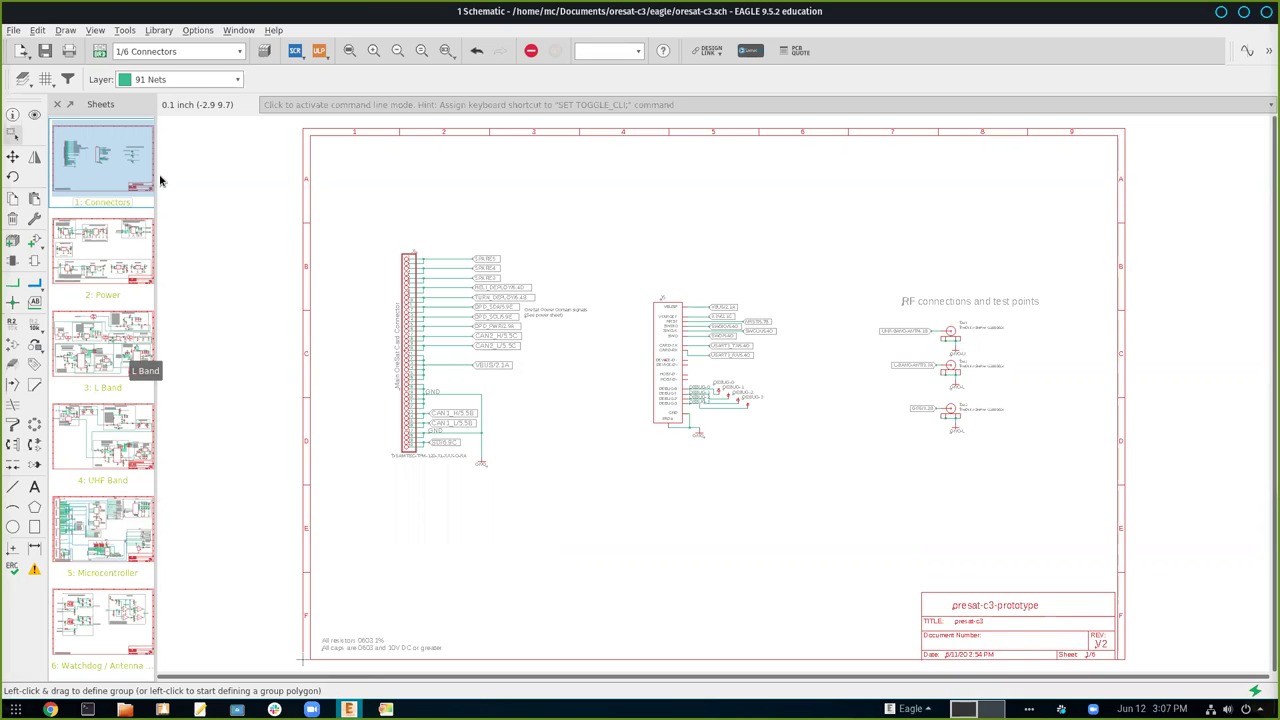
Show the oresat-c3 schematic's 2: Power sheet, then return to the GitHub eagle folder in Chrome
{"action": "left_click", "coordinate": [117, 258]}
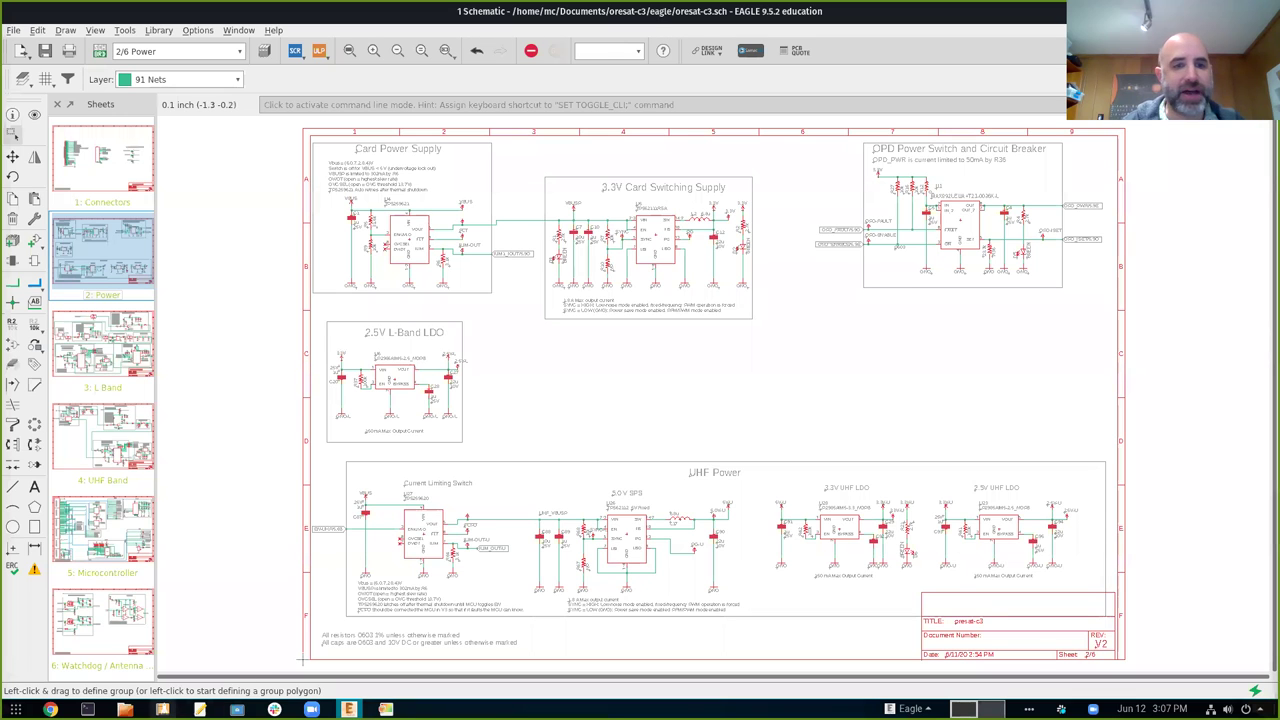
{"action": "left_click", "coordinate": [50, 709]}
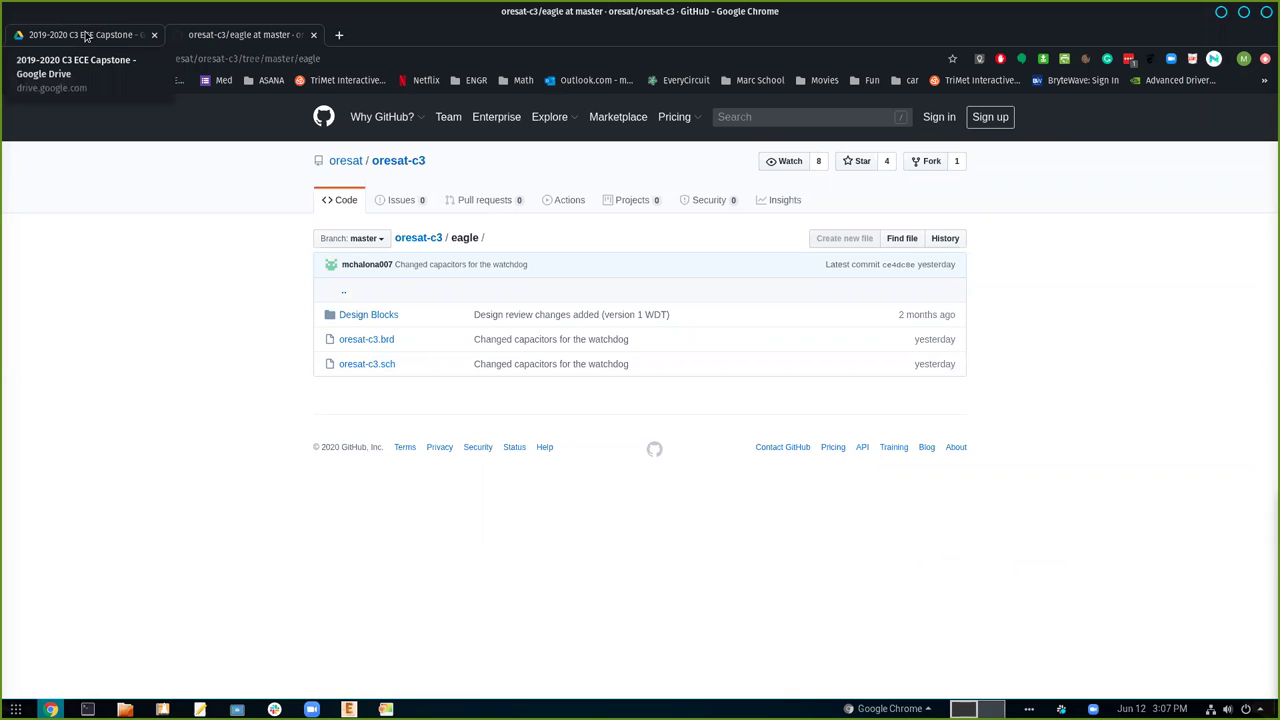
Go to 2019-2020 C3 ECE Capstone > Final Reports > C3 Board User Manual and open Final Project - User Manual
{"action": "left_click", "coordinate": [86, 36]}
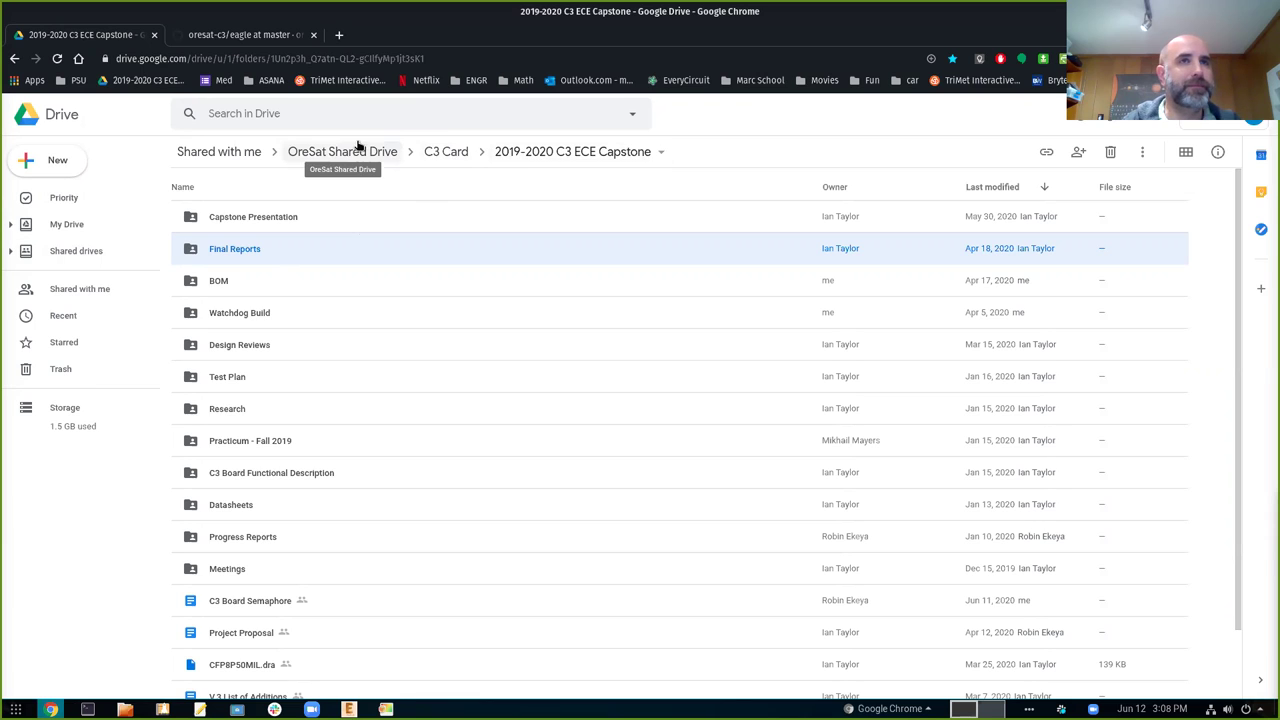
{"action": "left_click", "coordinate": [443, 152]}
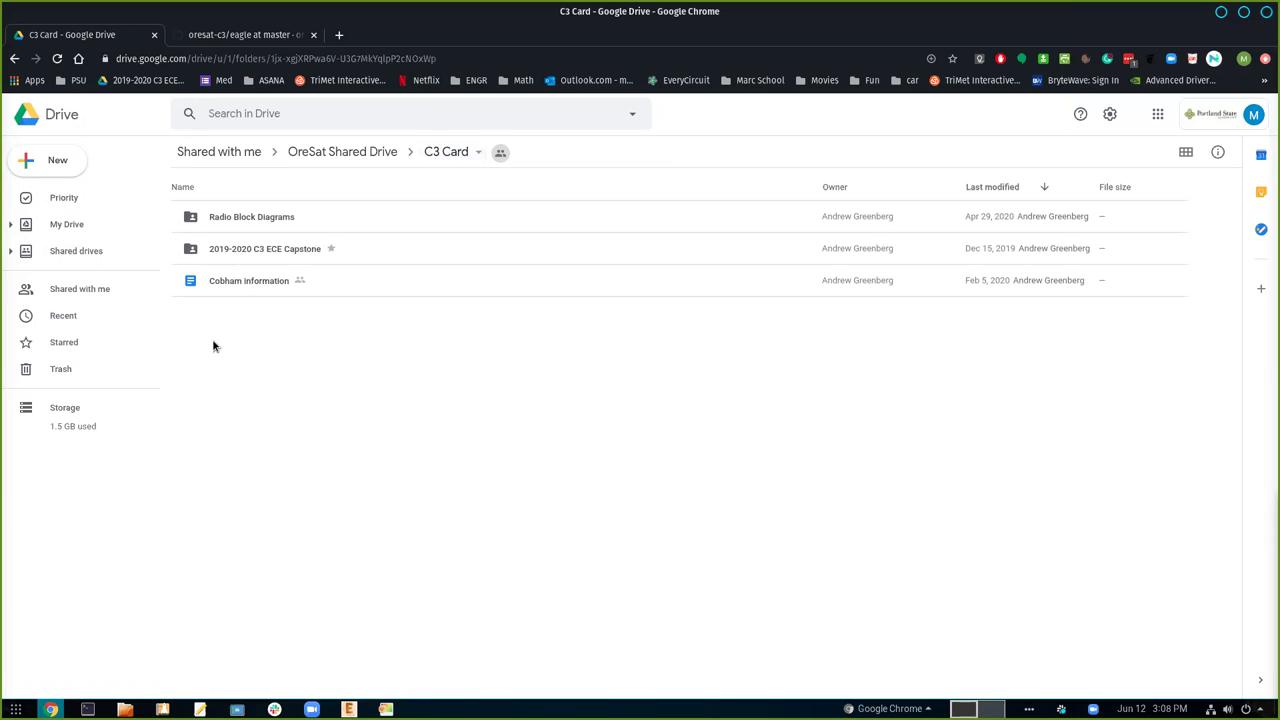
{"action": "double_click", "coordinate": [265, 249]}
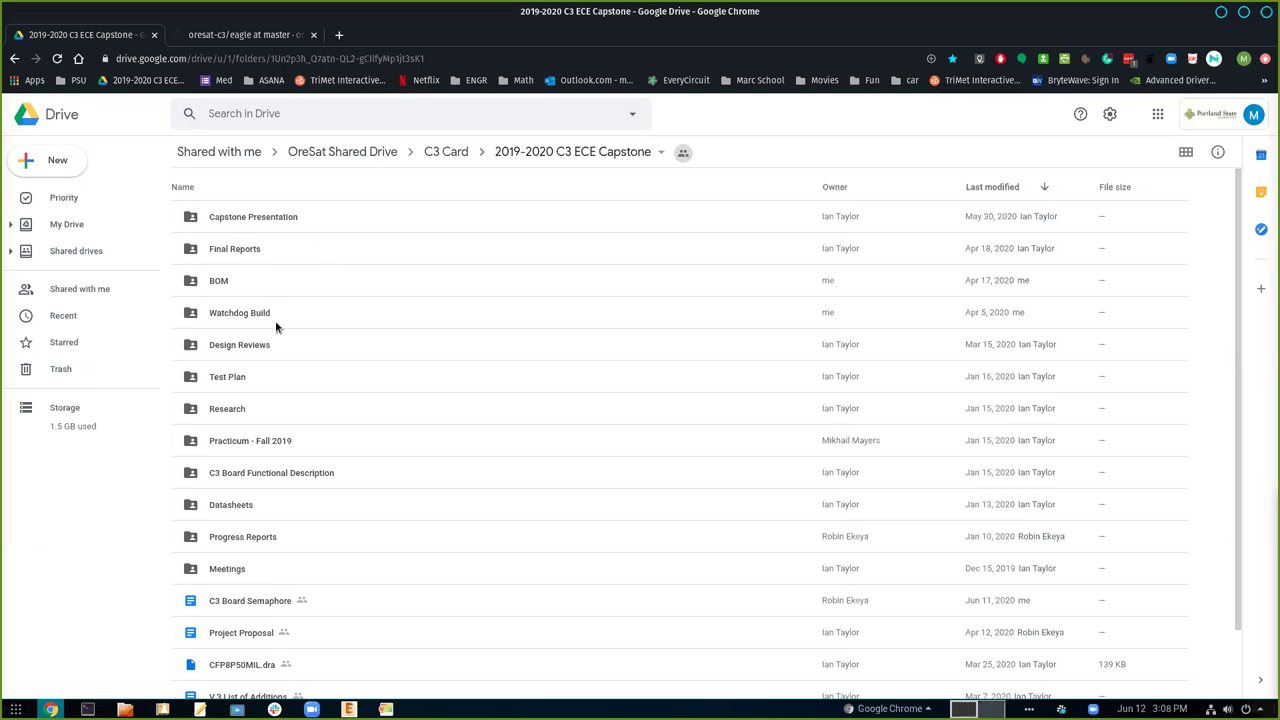
{"action": "double_click", "coordinate": [223, 247]}
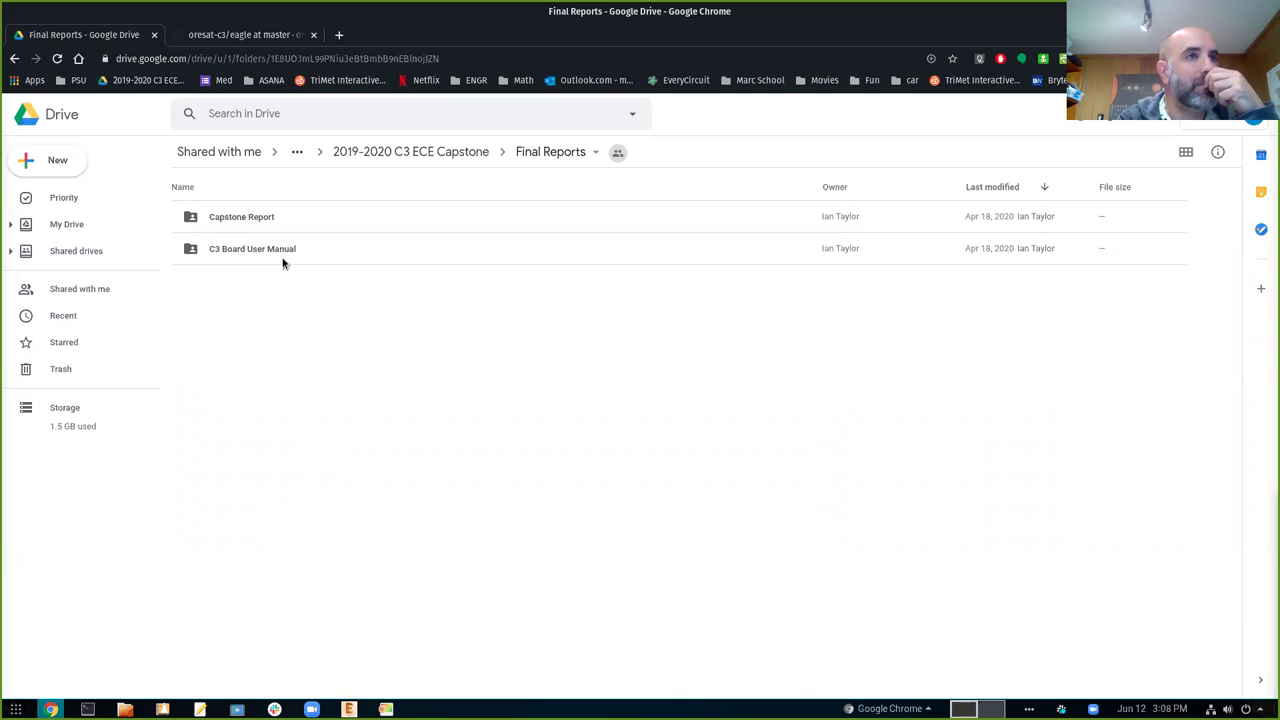
{"action": "double_click", "coordinate": [228, 253]}
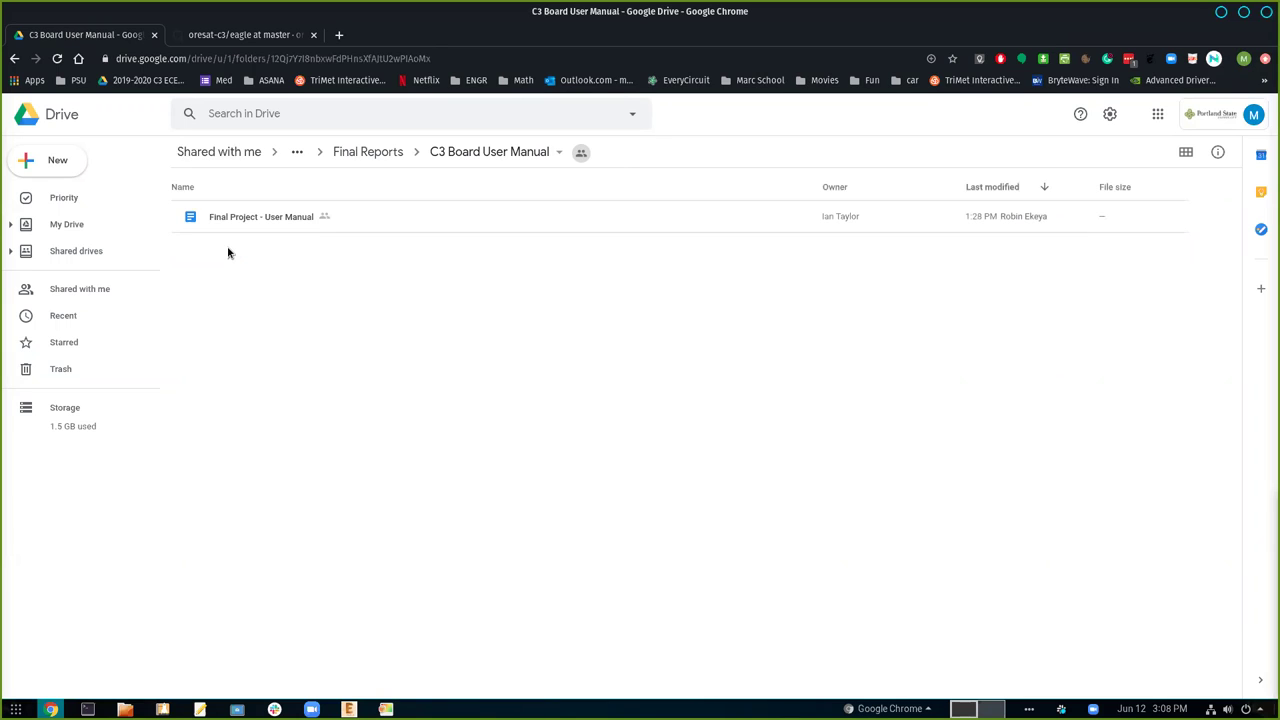
{"action": "left_click", "coordinate": [237, 224]}
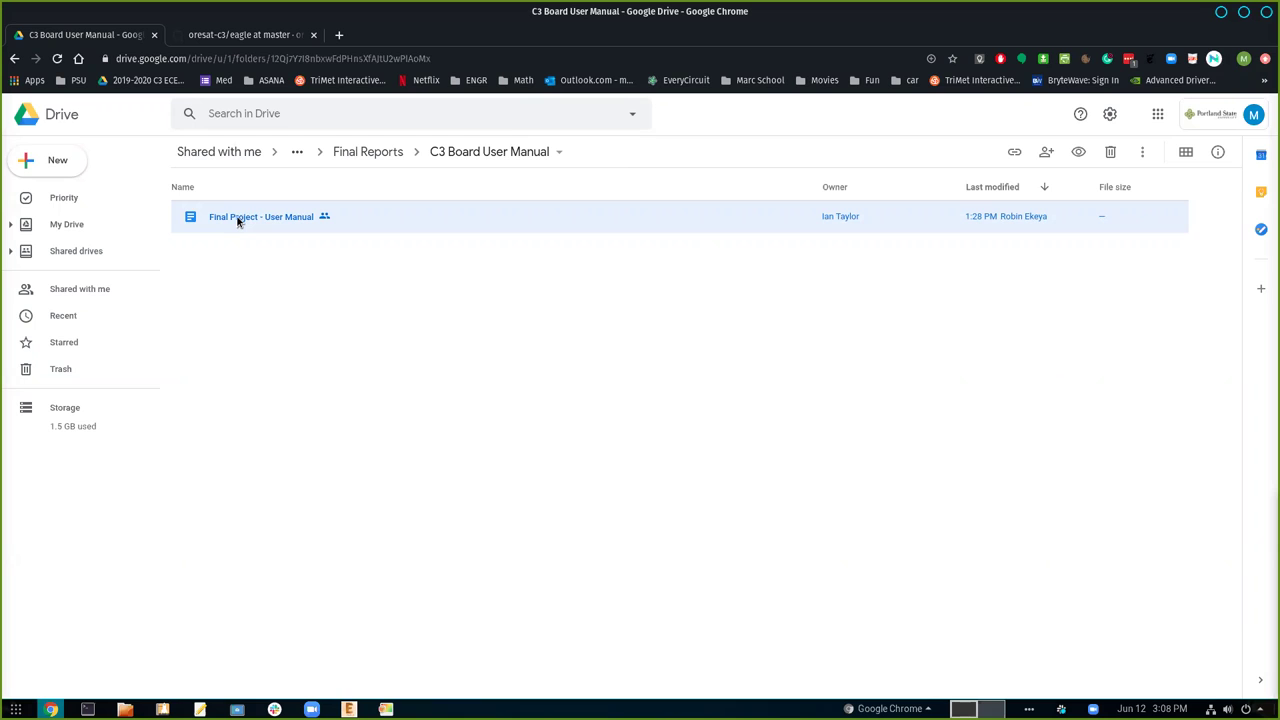
{"action": "double_click", "coordinate": [238, 221]}
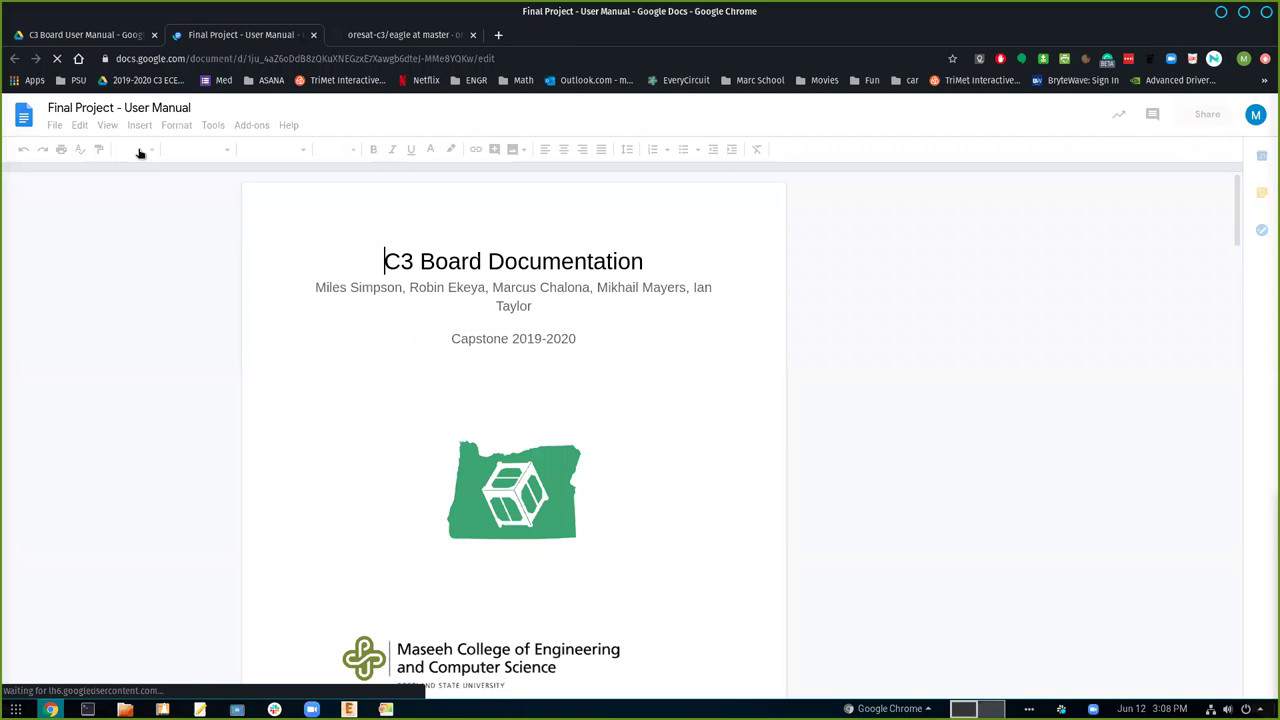
Zoom the user manual to 150% and scroll through its opening pages
{"action": "left_click", "coordinate": [140, 150]}
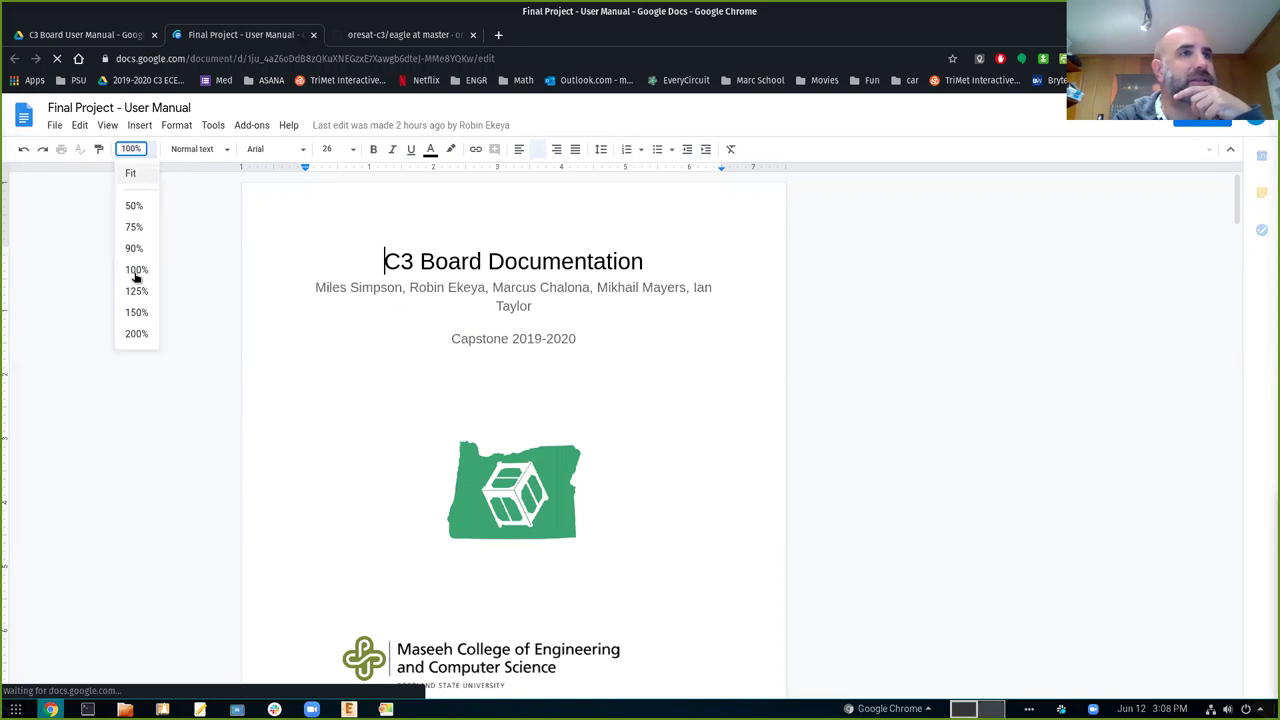
{"action": "left_click", "coordinate": [136, 312]}
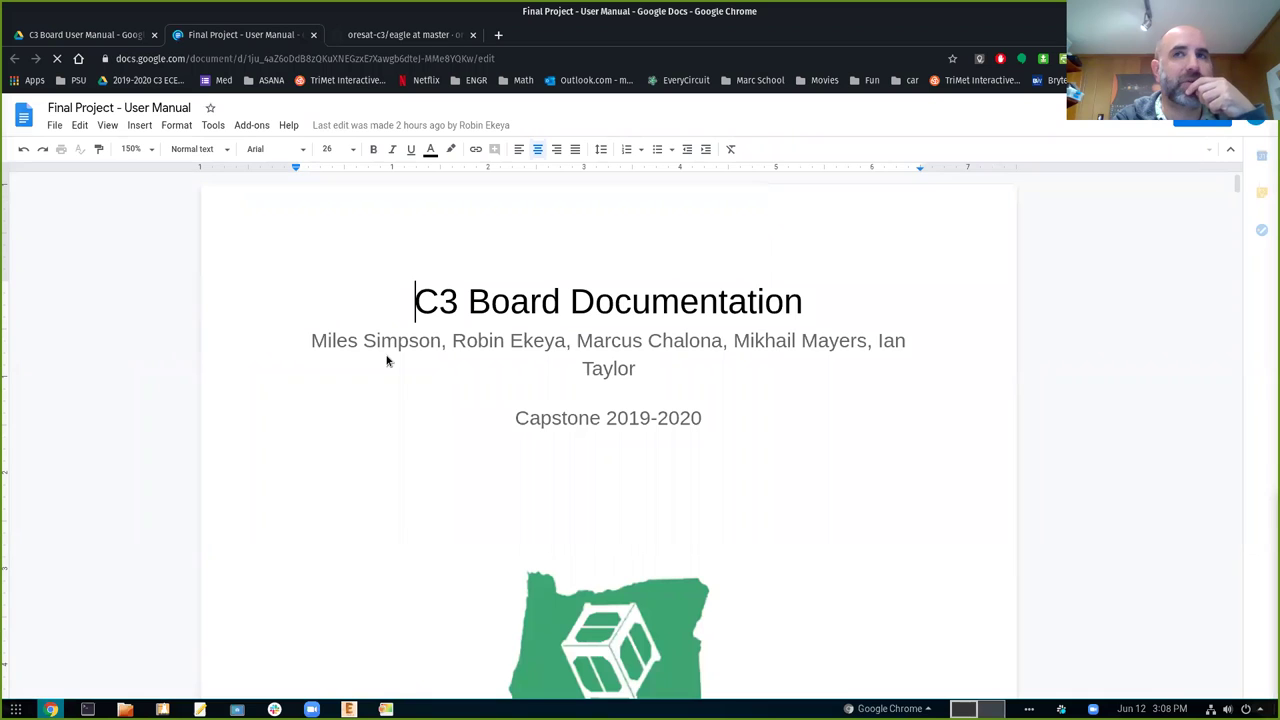
{"action": "scroll", "coordinate": [309, 348], "scroll_direction": "down", "scroll_amount": 5}
{"action": "scroll", "coordinate": [309, 348], "scroll_direction": "down", "scroll_amount": 15}
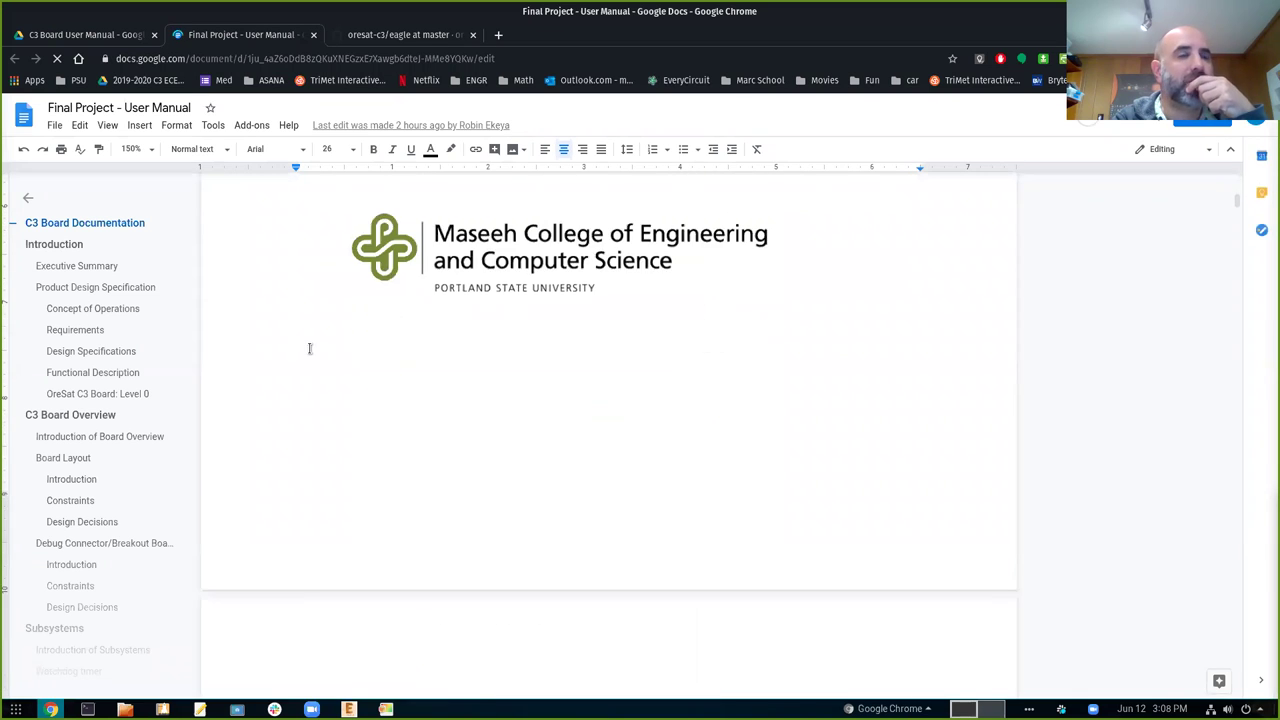
{"action": "scroll", "coordinate": [309, 348], "scroll_direction": "down", "scroll_amount": 1}
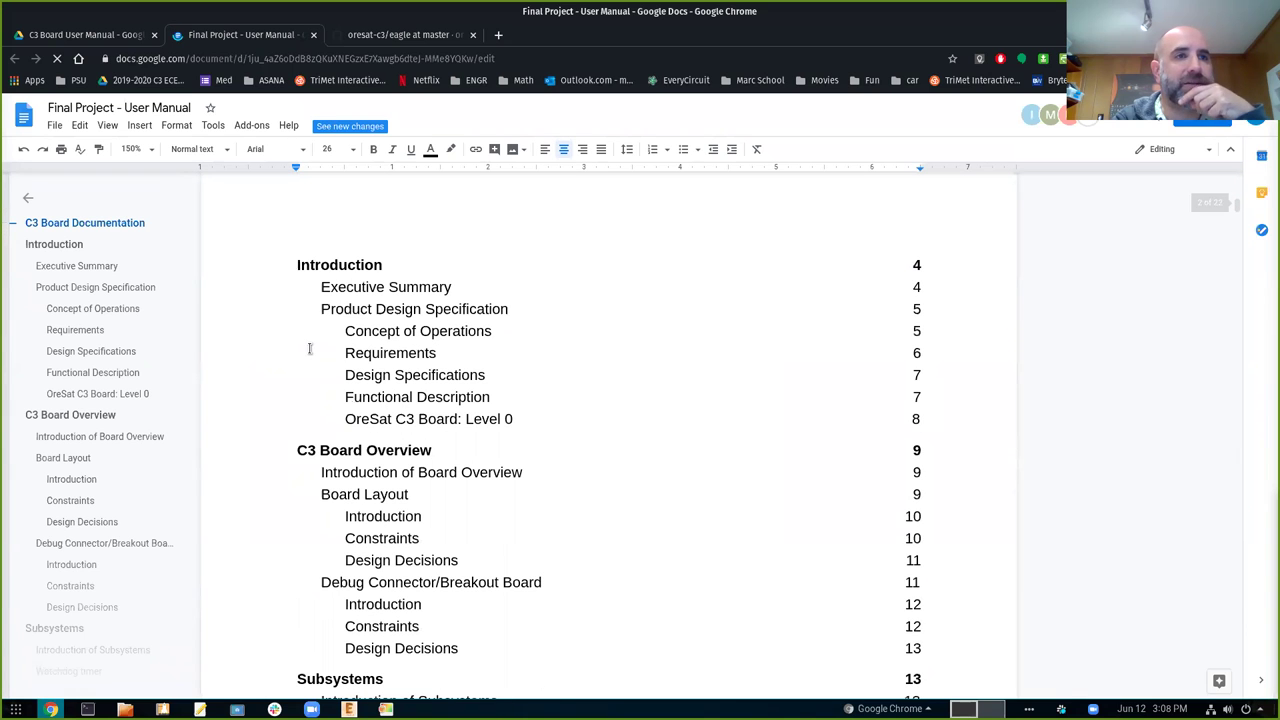
{"action": "scroll", "coordinate": [309, 348], "scroll_direction": "down", "scroll_amount": 6}
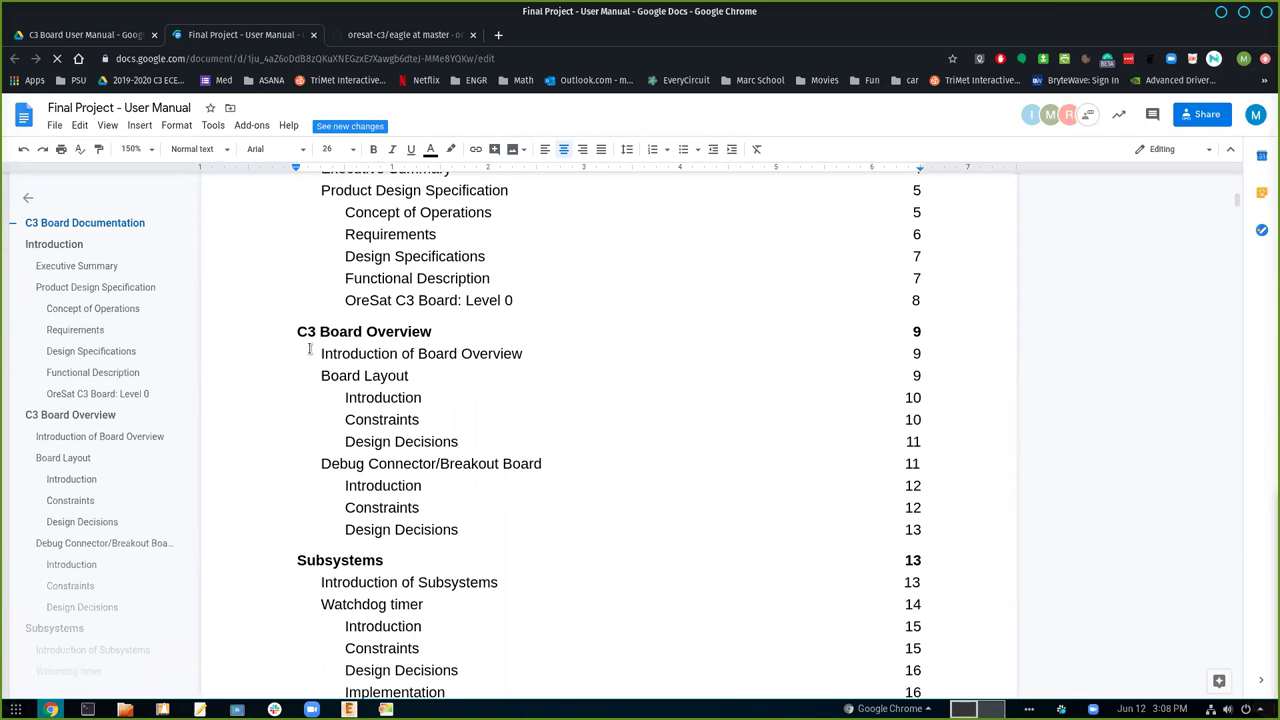
{"action": "scroll", "coordinate": [309, 348], "scroll_direction": "down", "scroll_amount": 9}
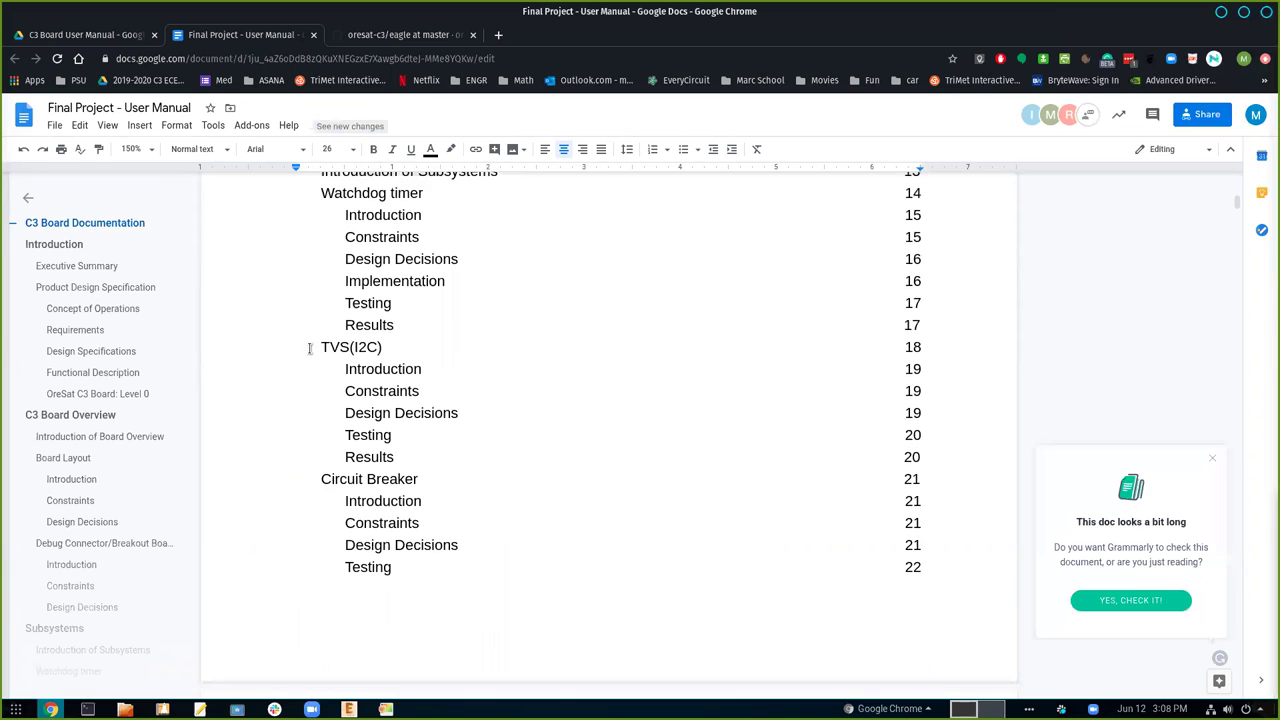
{"action": "scroll", "coordinate": [309, 348], "scroll_direction": "down", "scroll_amount": 14}
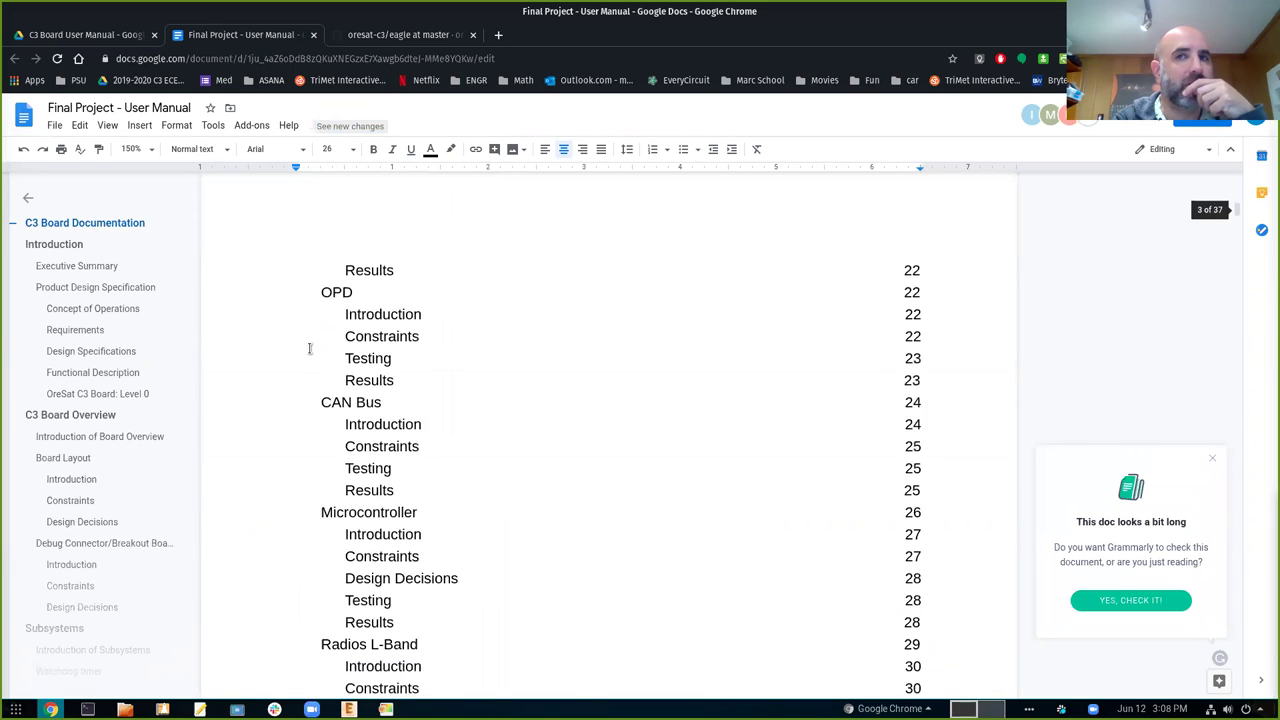
{"action": "scroll", "coordinate": [309, 348], "scroll_direction": "down", "scroll_amount": 13}
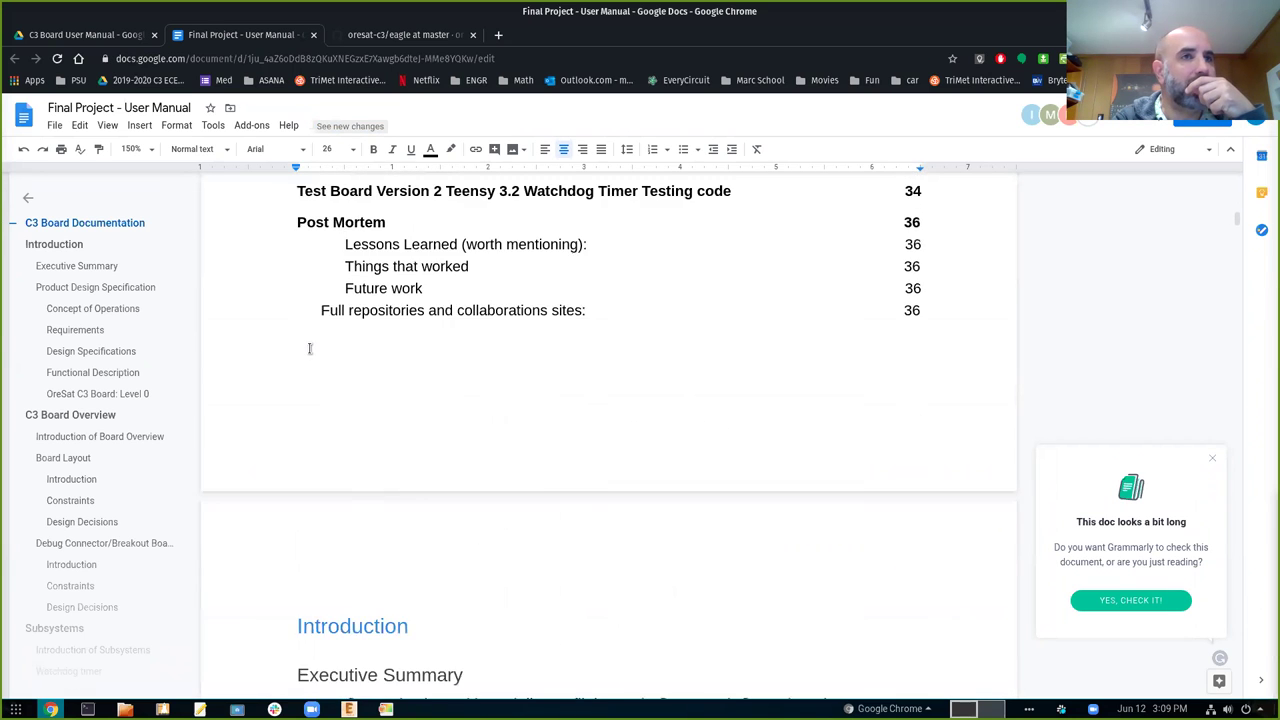
{"action": "scroll", "coordinate": [278, 342], "scroll_direction": "down", "scroll_amount": 8}
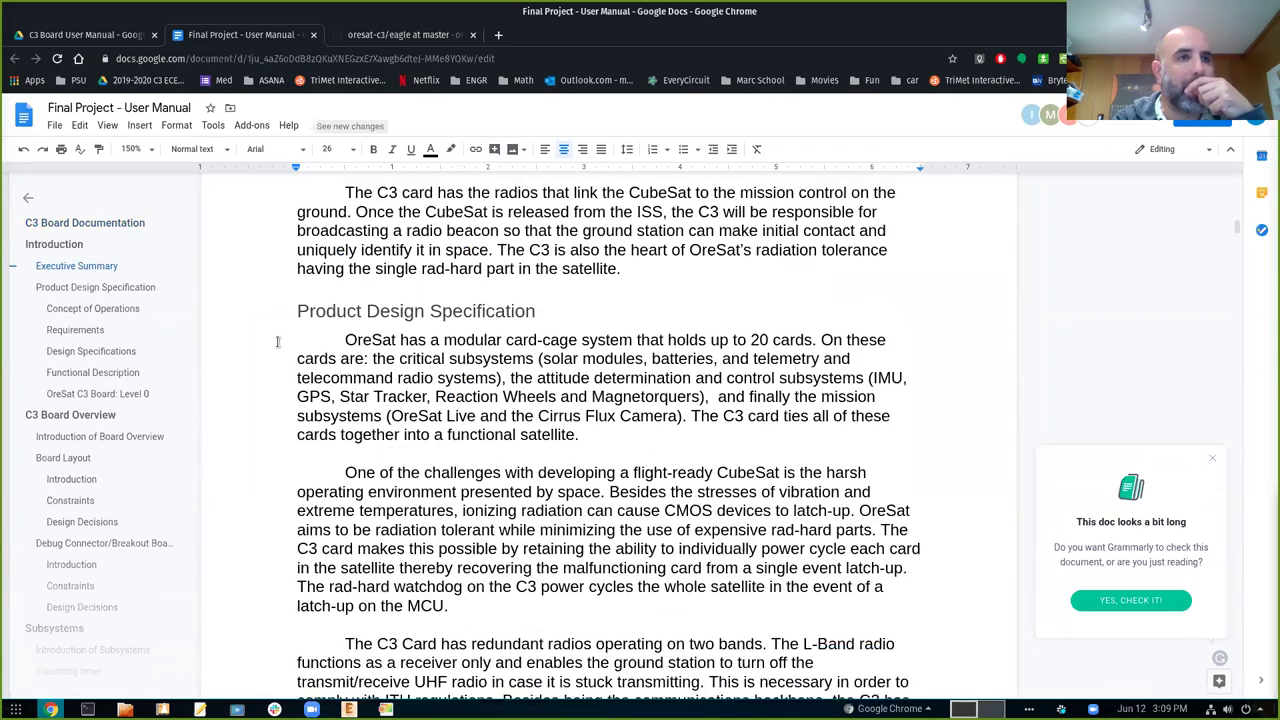
{"action": "scroll", "coordinate": [278, 342], "scroll_direction": "down", "scroll_amount": 5}
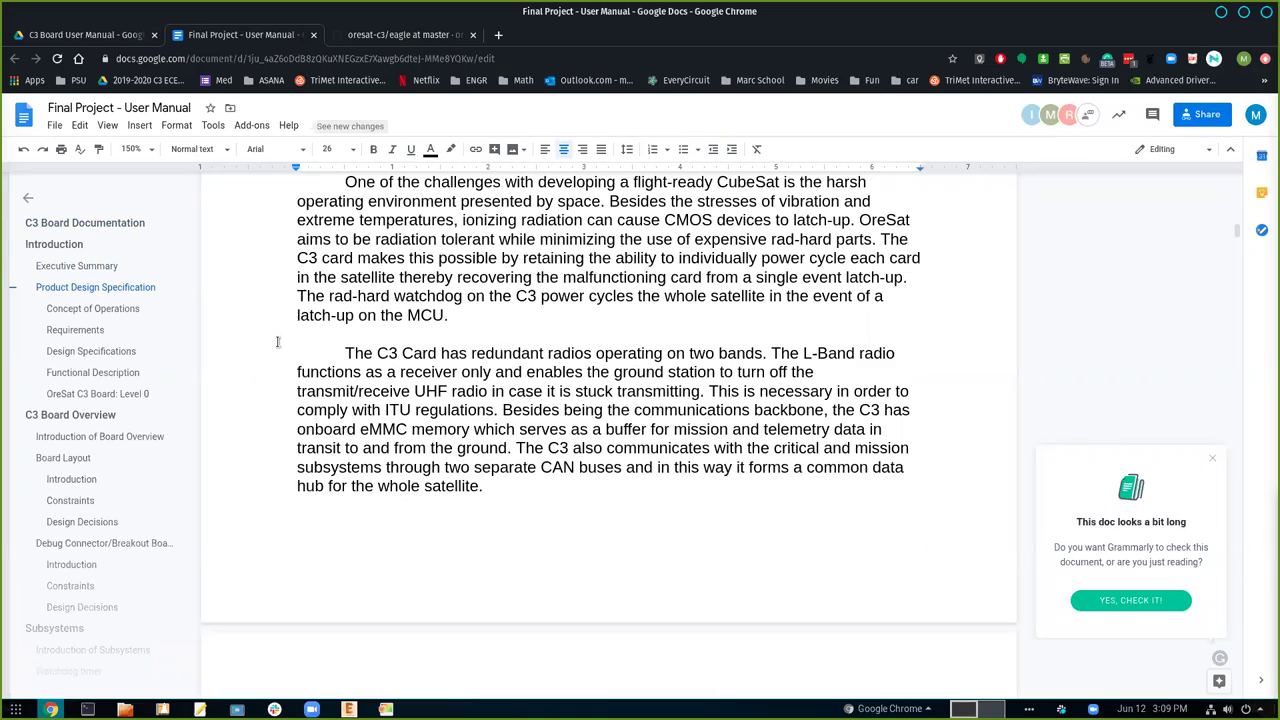
Scroll down to the Board Layout section's full-page oresat-c3 schematic with PORT-A through PORT-H
{"action": "scroll", "coordinate": [278, 342], "scroll_direction": "up", "scroll_amount": 6}
{"action": "scroll", "coordinate": [278, 342], "scroll_direction": "down", "scroll_amount": 5}
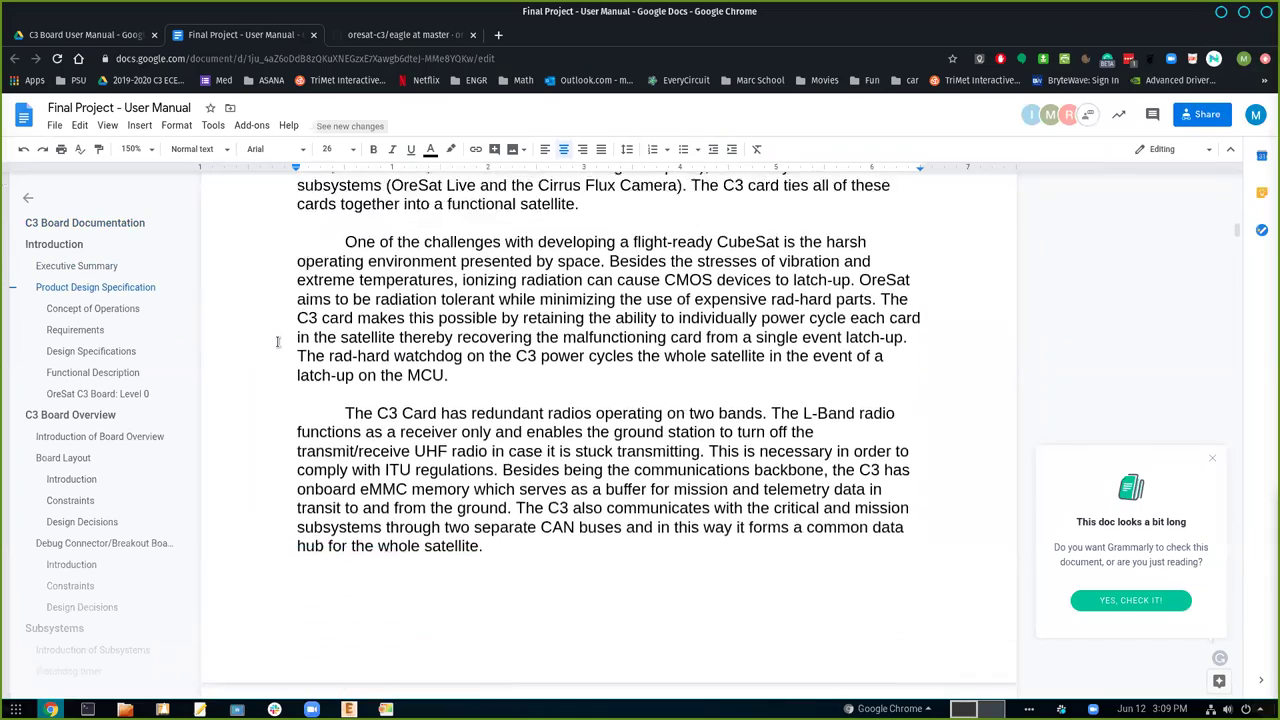
{"action": "scroll", "coordinate": [278, 342], "scroll_direction": "down", "scroll_amount": 14}
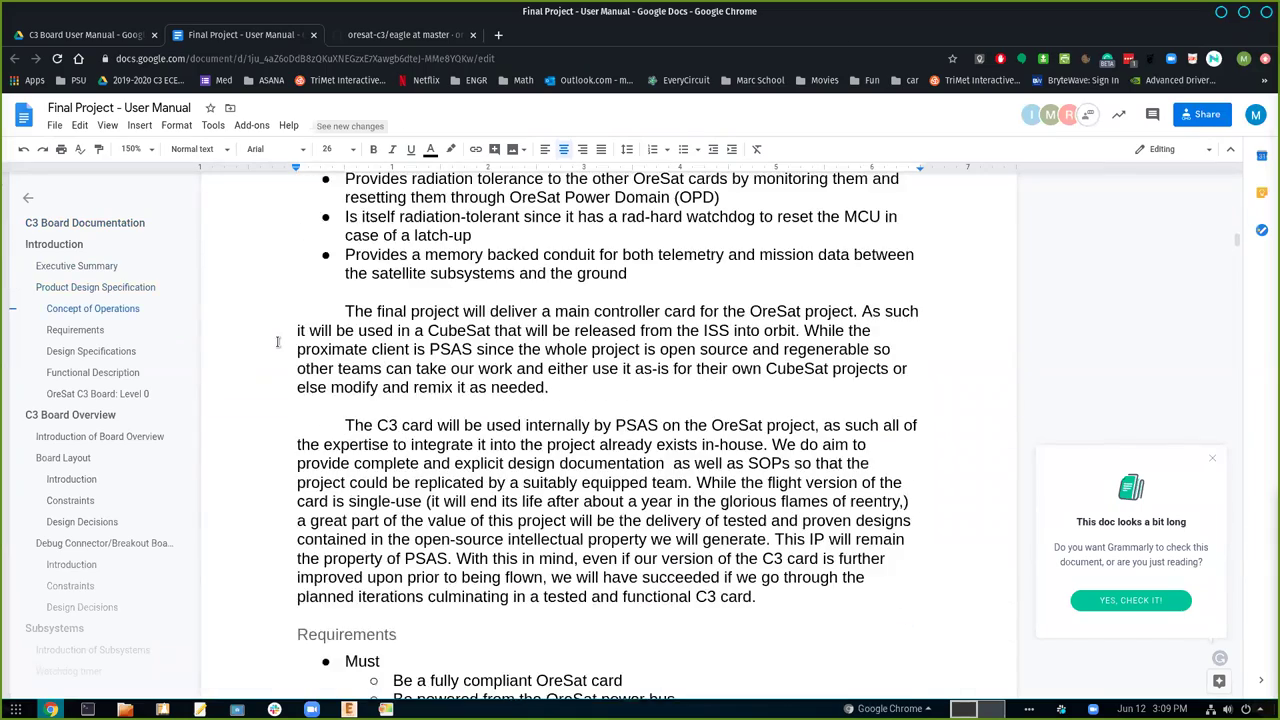
{"action": "scroll", "coordinate": [278, 342], "scroll_direction": "down", "scroll_amount": 6}
{"action": "scroll", "coordinate": [66, 362], "scroll_direction": "down", "scroll_amount": 2}
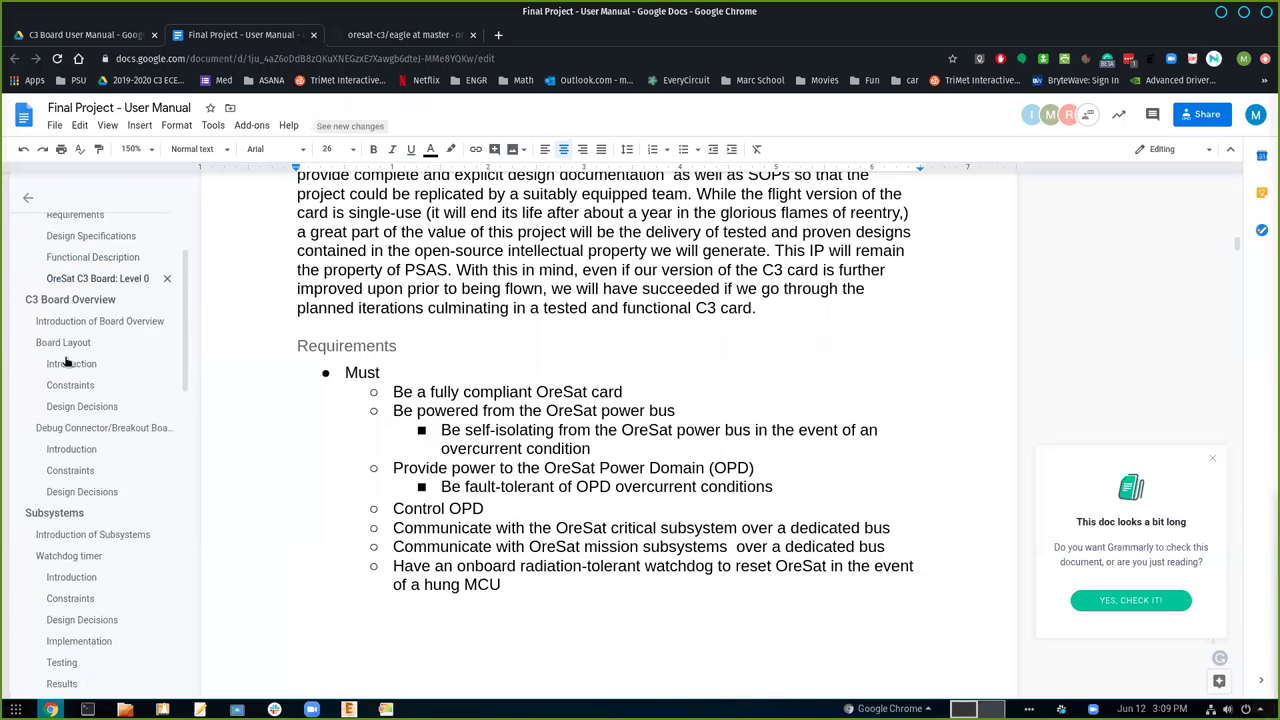
{"action": "scroll", "coordinate": [66, 362], "scroll_direction": "down", "scroll_amount": 2}
{"action": "scroll", "coordinate": [66, 362], "scroll_direction": "up", "scroll_amount": 5}
{"action": "scroll", "coordinate": [207, 363], "scroll_direction": "down", "scroll_amount": 2}
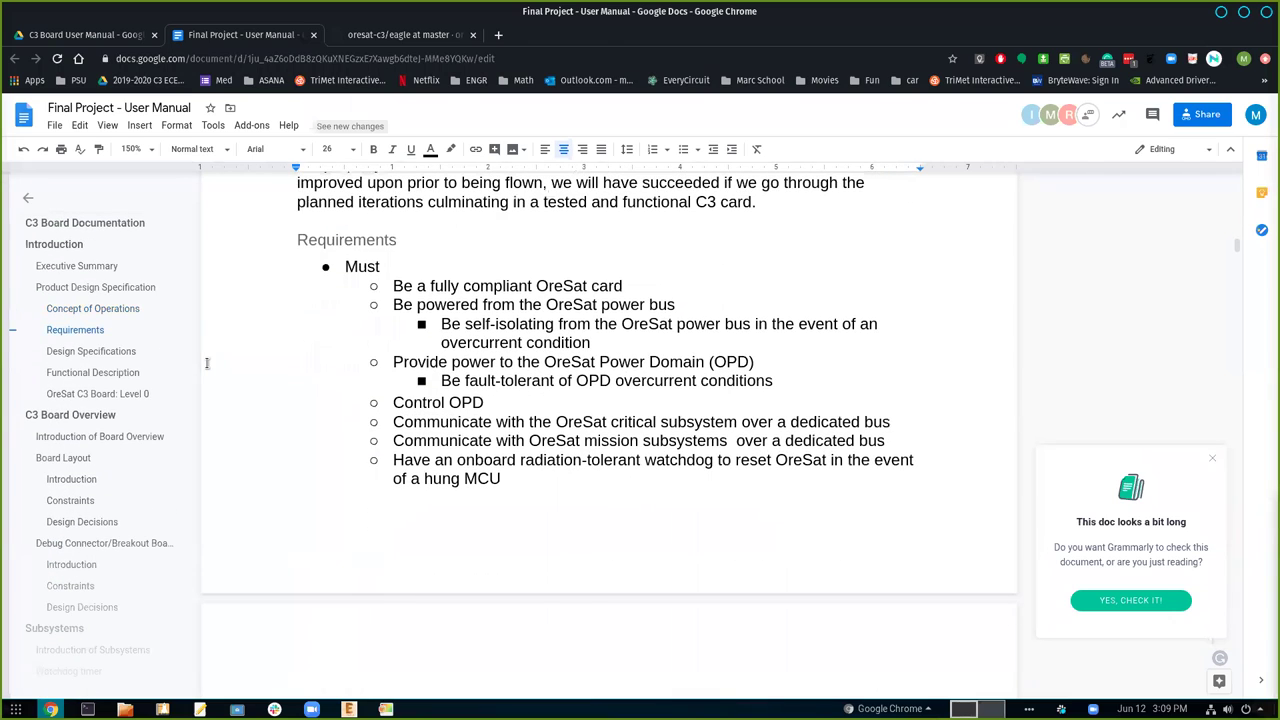
{"action": "scroll", "coordinate": [237, 364], "scroll_direction": "down", "scroll_amount": 3}
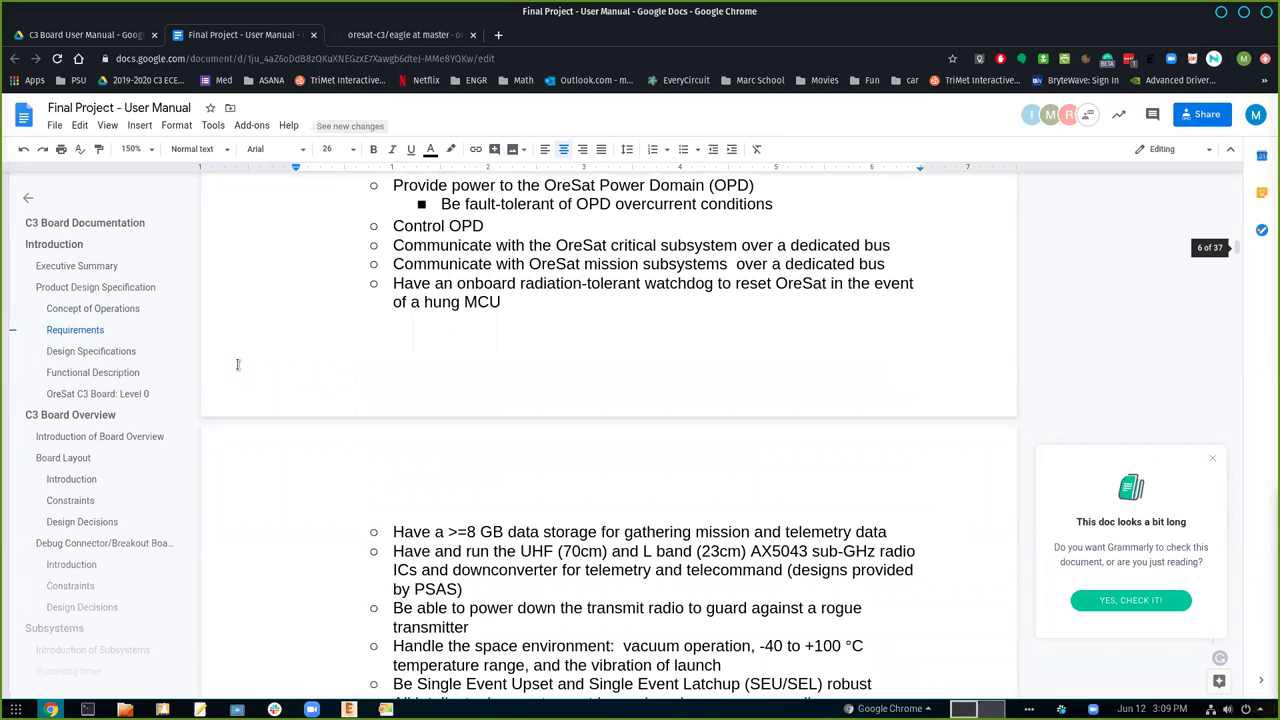
{"action": "scroll", "coordinate": [237, 364], "scroll_direction": "down", "scroll_amount": 5}
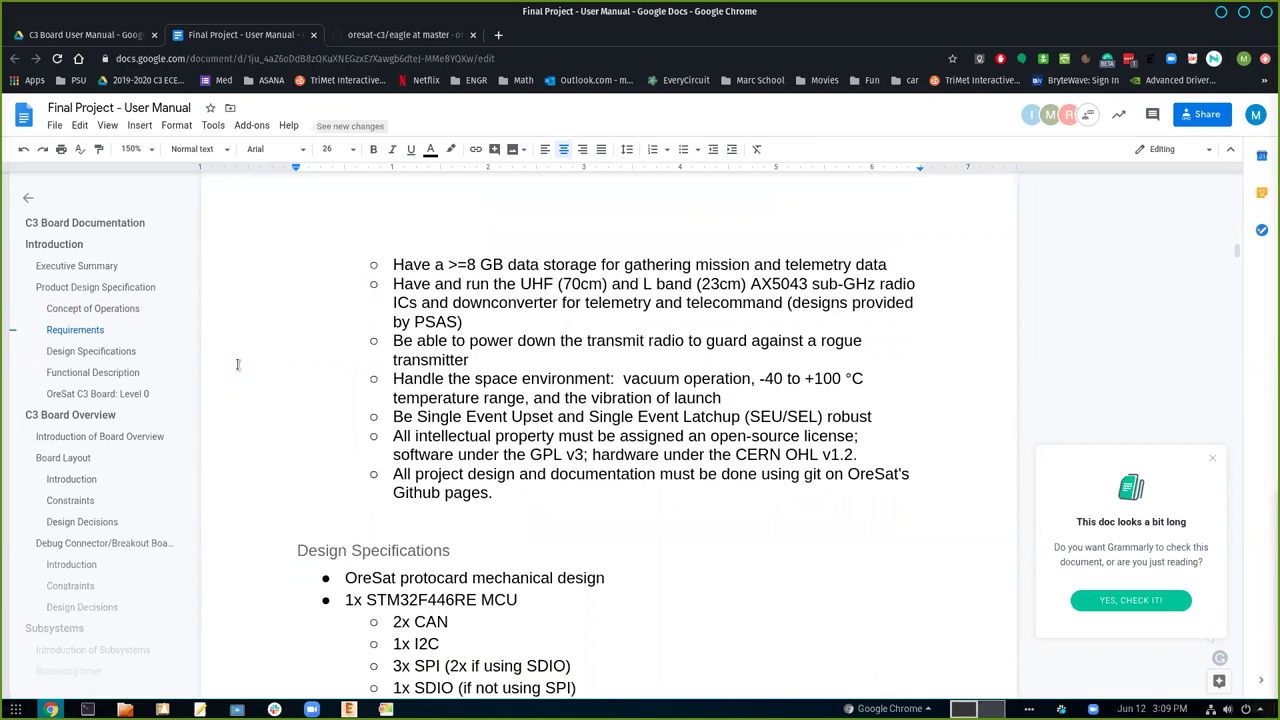
{"action": "scroll", "coordinate": [237, 364], "scroll_direction": "down", "scroll_amount": 6}
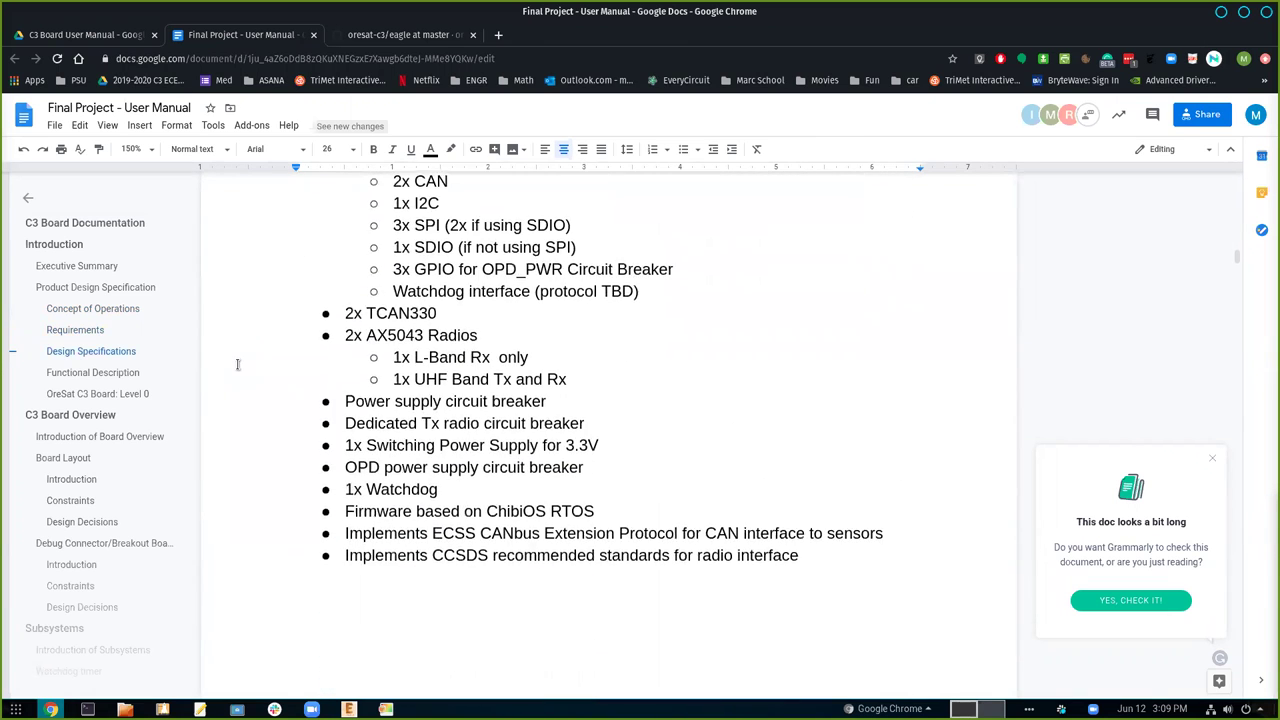
{"action": "scroll", "coordinate": [237, 364], "scroll_direction": "down", "scroll_amount": 7}
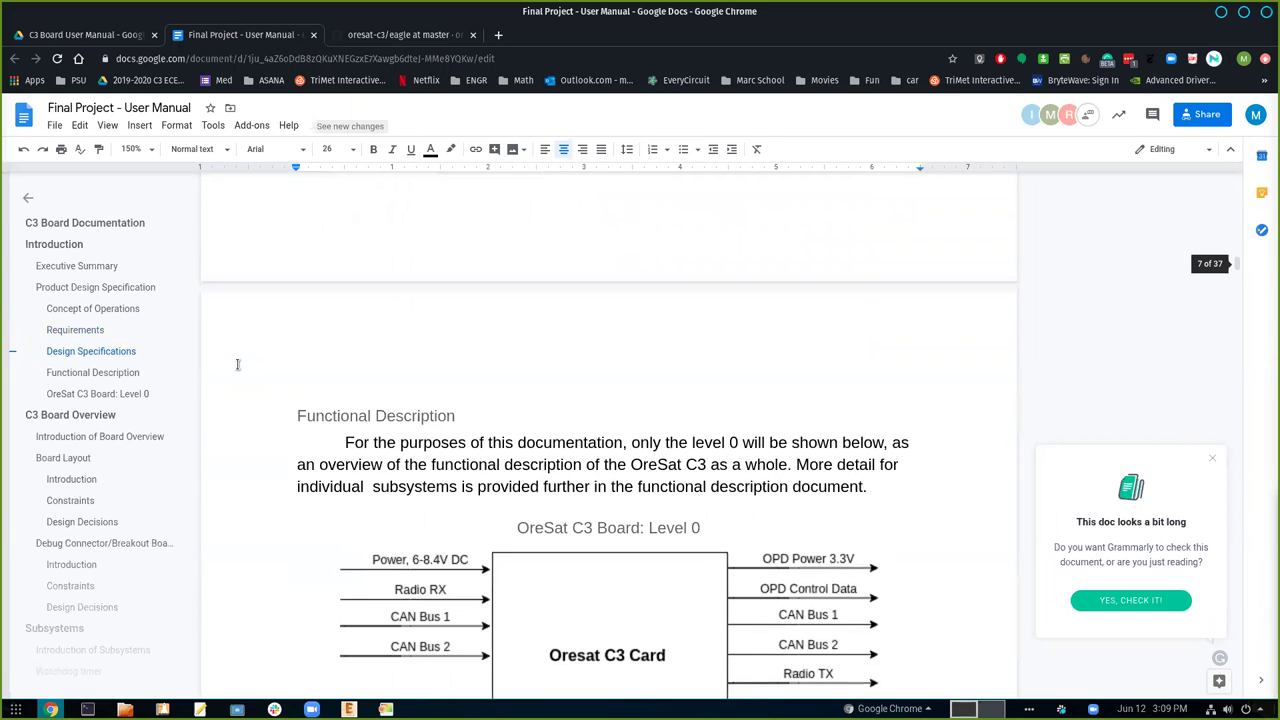
{"action": "scroll", "coordinate": [237, 364], "scroll_direction": "down", "scroll_amount": 3}
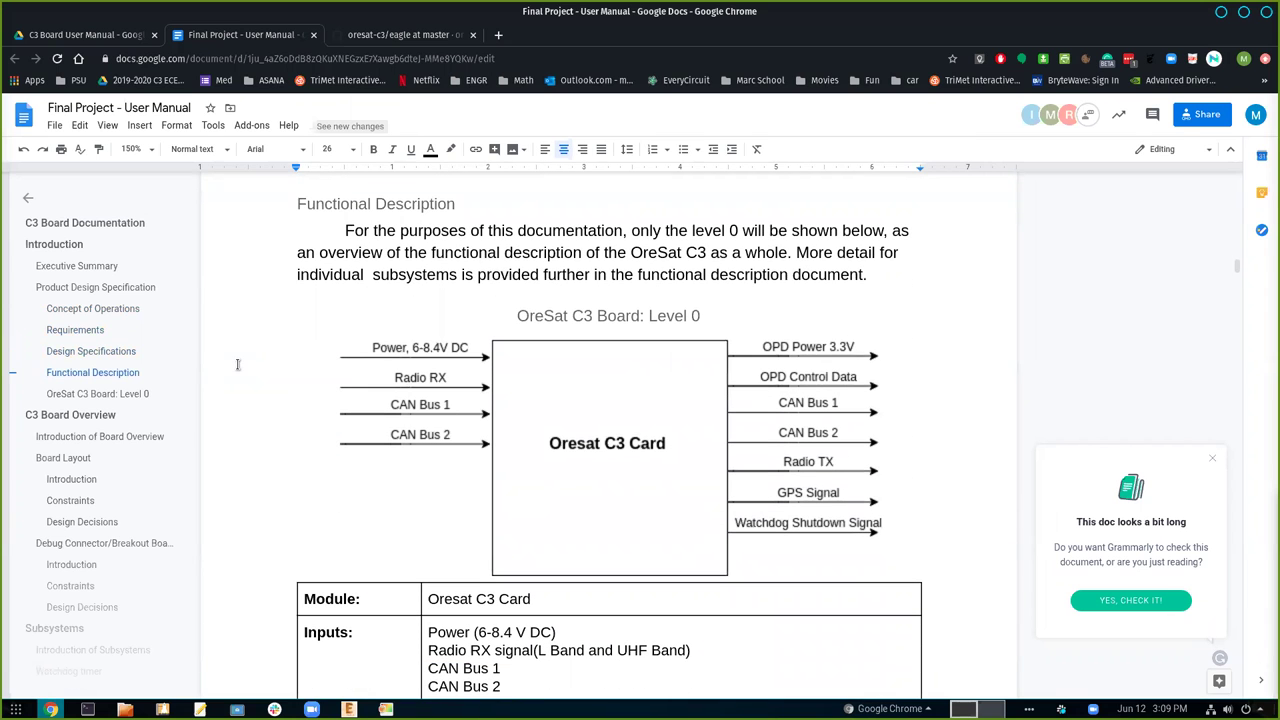
{"action": "scroll", "coordinate": [237, 364], "scroll_direction": "down", "scroll_amount": 3}
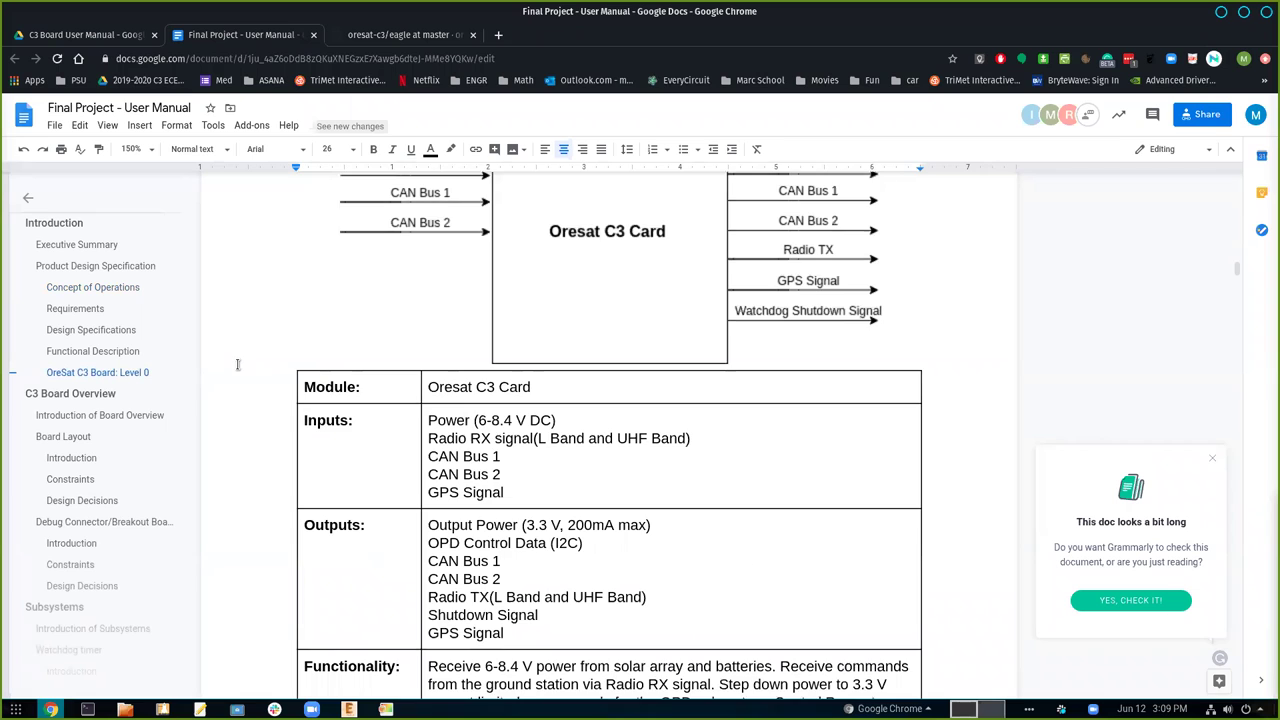
{"action": "scroll", "coordinate": [237, 364], "scroll_direction": "down", "scroll_amount": 9}
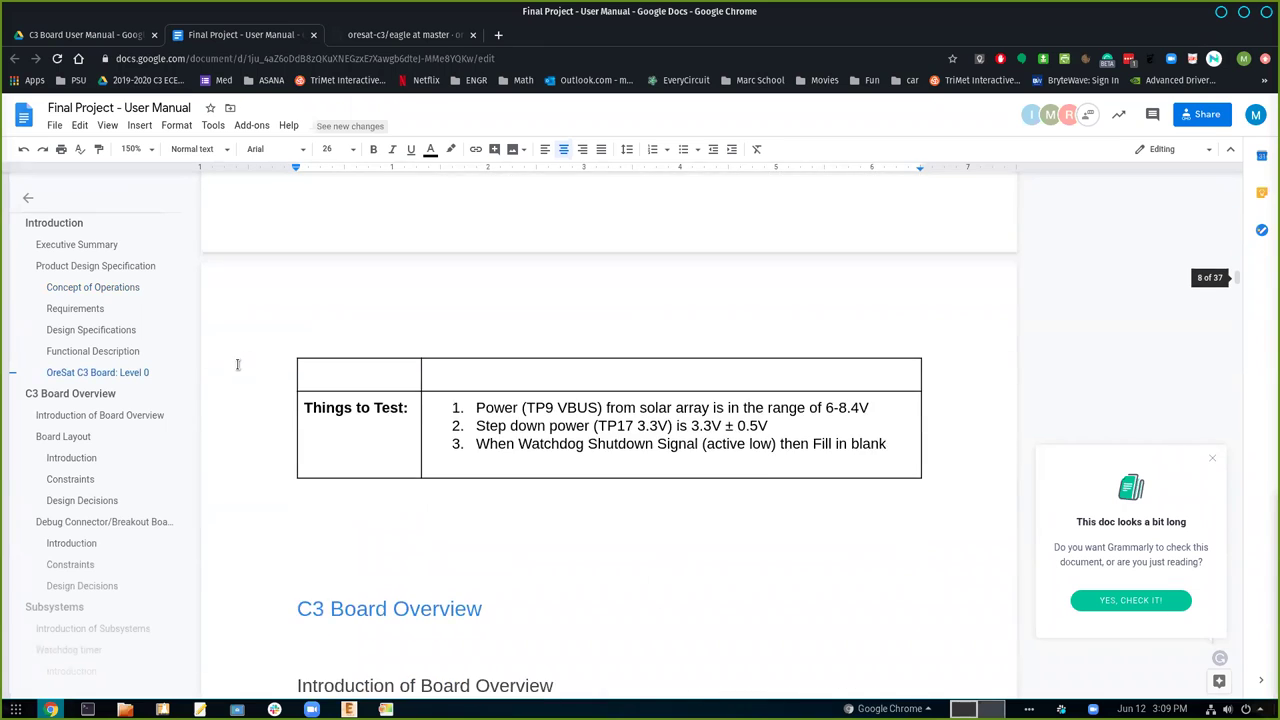
{"action": "scroll", "coordinate": [237, 364], "scroll_direction": "down", "scroll_amount": 5}
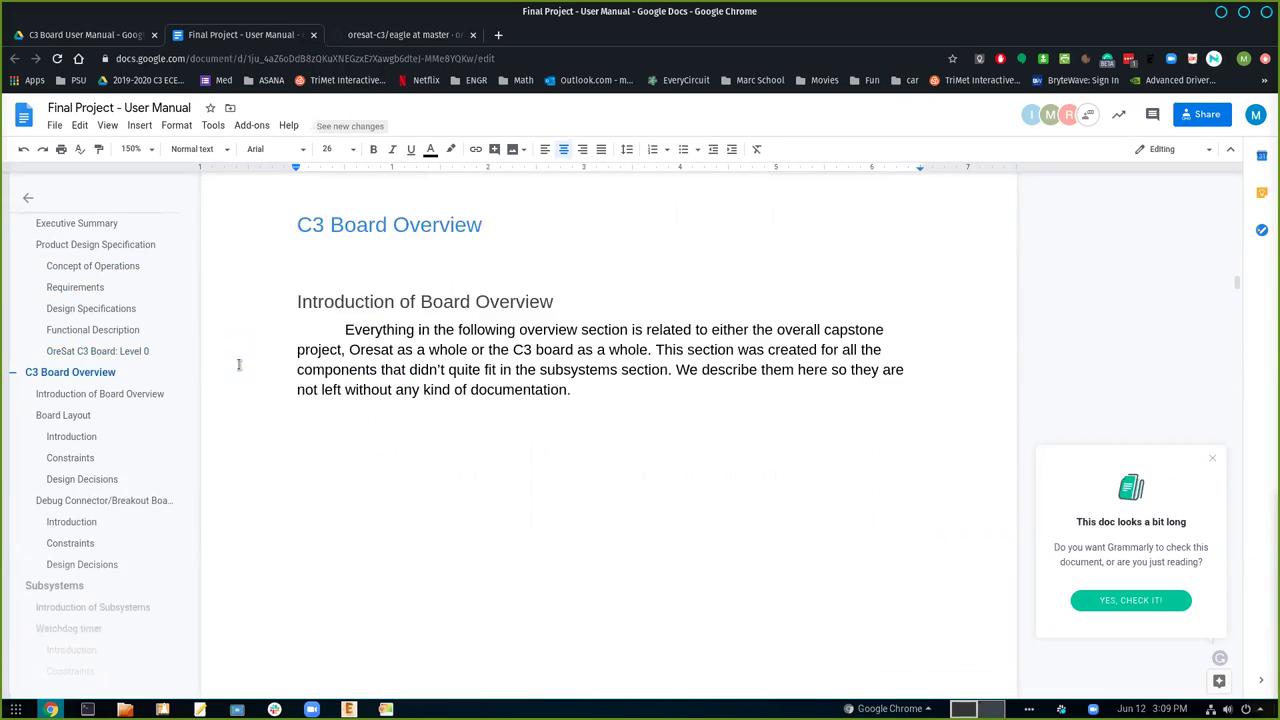
{"action": "scroll", "coordinate": [239, 364], "scroll_direction": "down", "scroll_amount": 4}
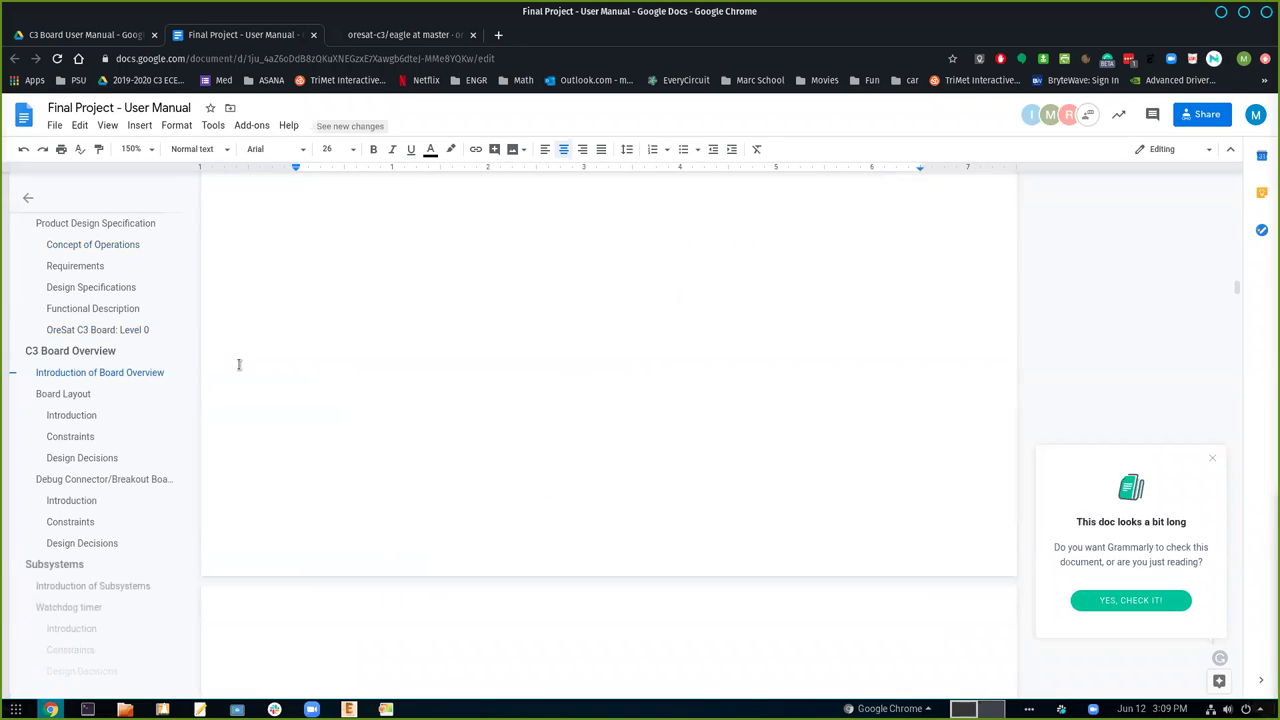
{"action": "scroll", "coordinate": [239, 364], "scroll_direction": "down", "scroll_amount": 2}
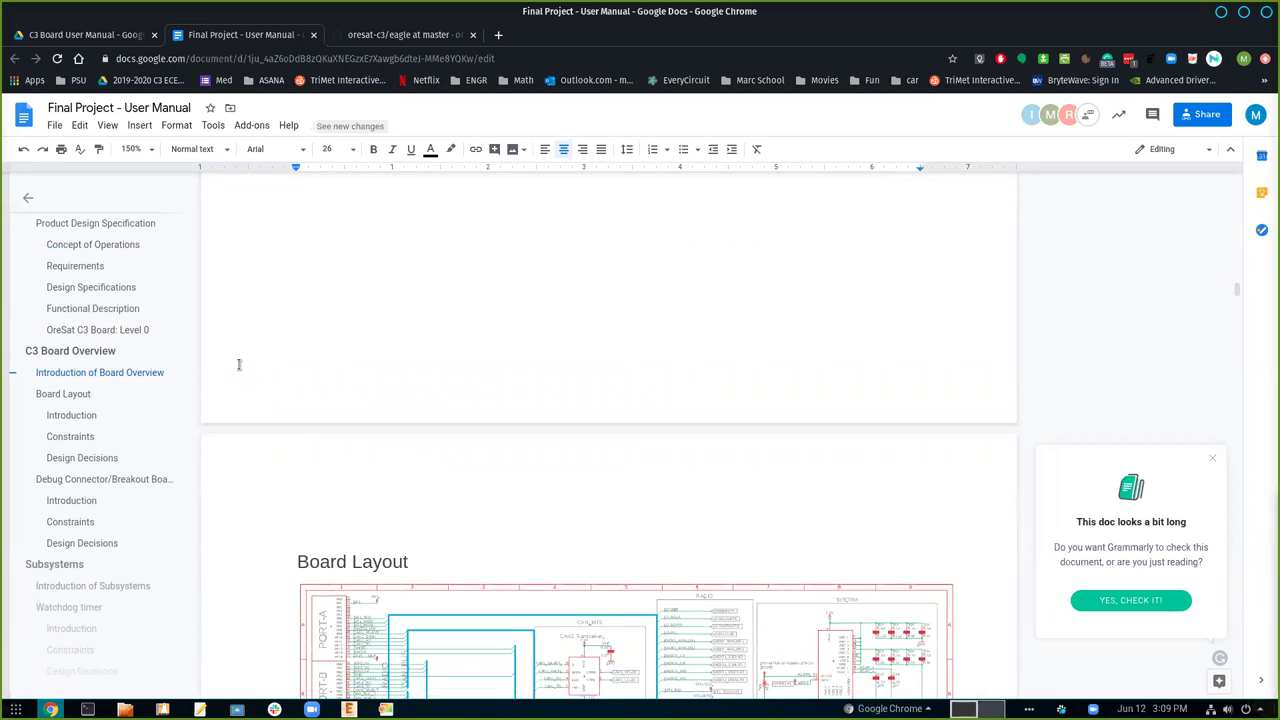
{"action": "scroll", "coordinate": [239, 364], "scroll_direction": "down", "scroll_amount": 2}
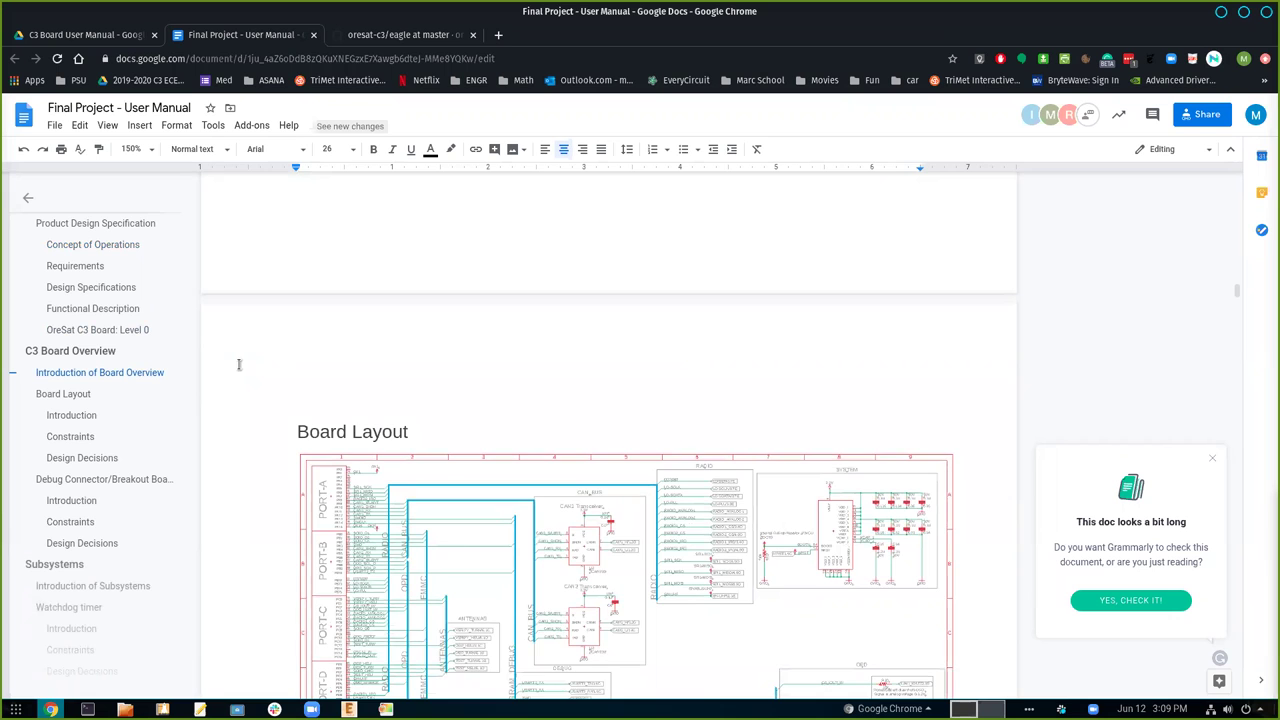
{"action": "scroll", "coordinate": [239, 364], "scroll_direction": "down", "scroll_amount": 4}
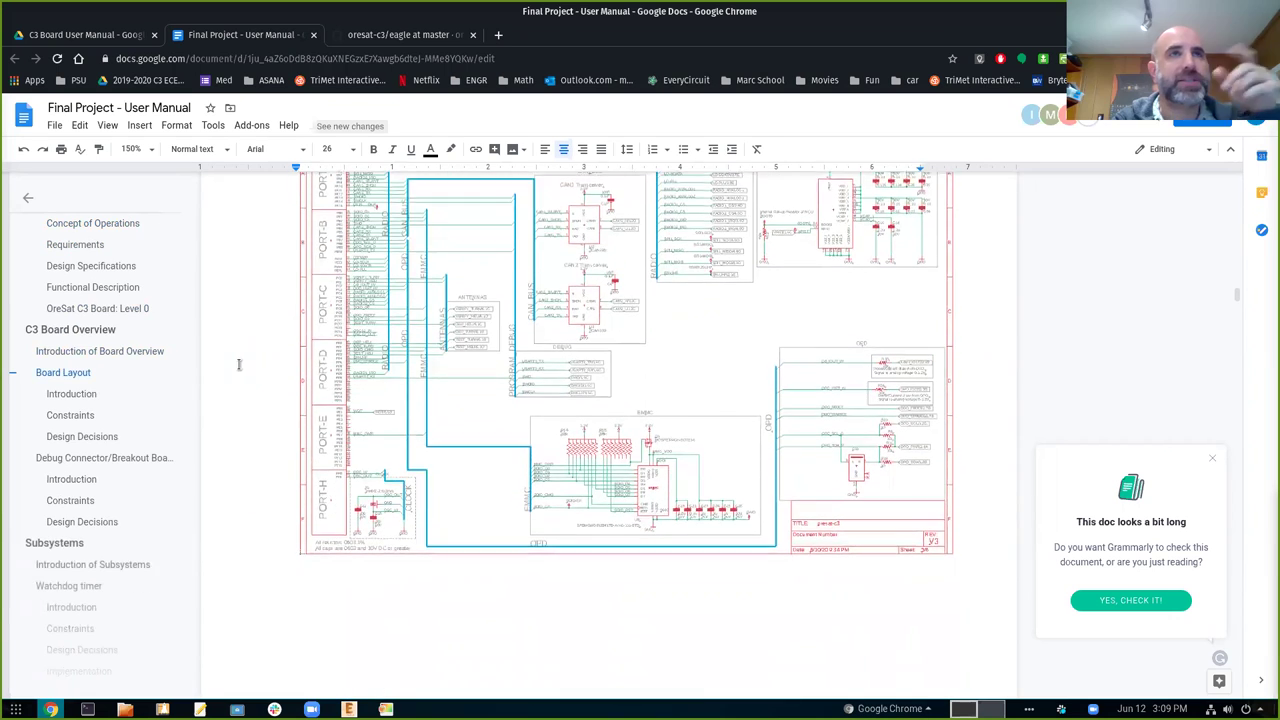
{"action": "scroll", "coordinate": [239, 364], "scroll_direction": "down", "scroll_amount": 3}
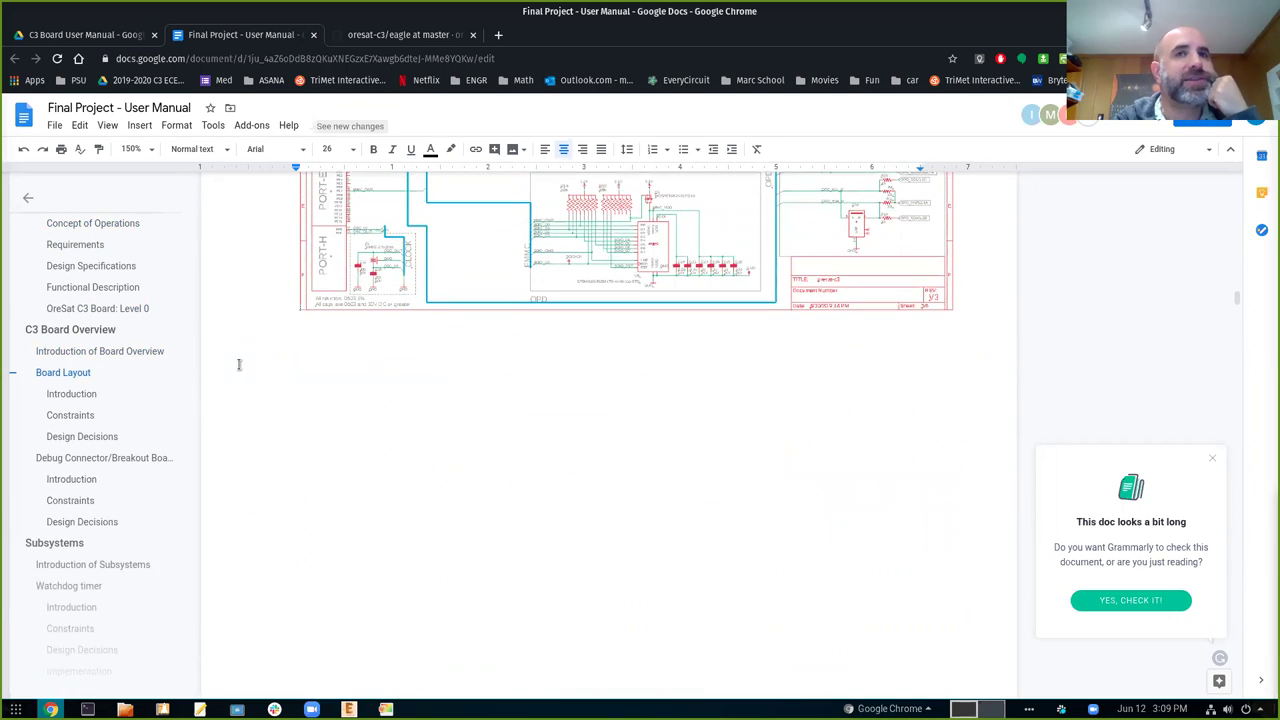
{"action": "scroll", "coordinate": [239, 364], "scroll_direction": "up", "scroll_amount": 1}
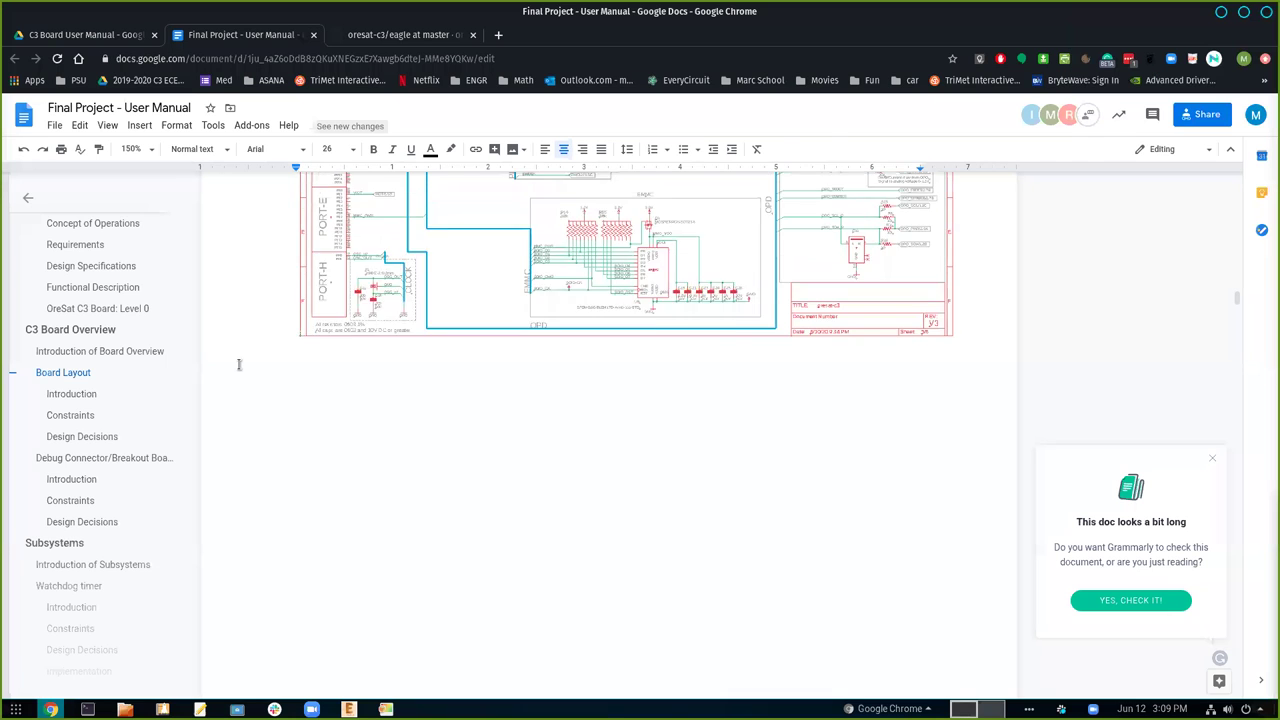
{"action": "scroll", "coordinate": [239, 364], "scroll_direction": "up", "scroll_amount": 3}
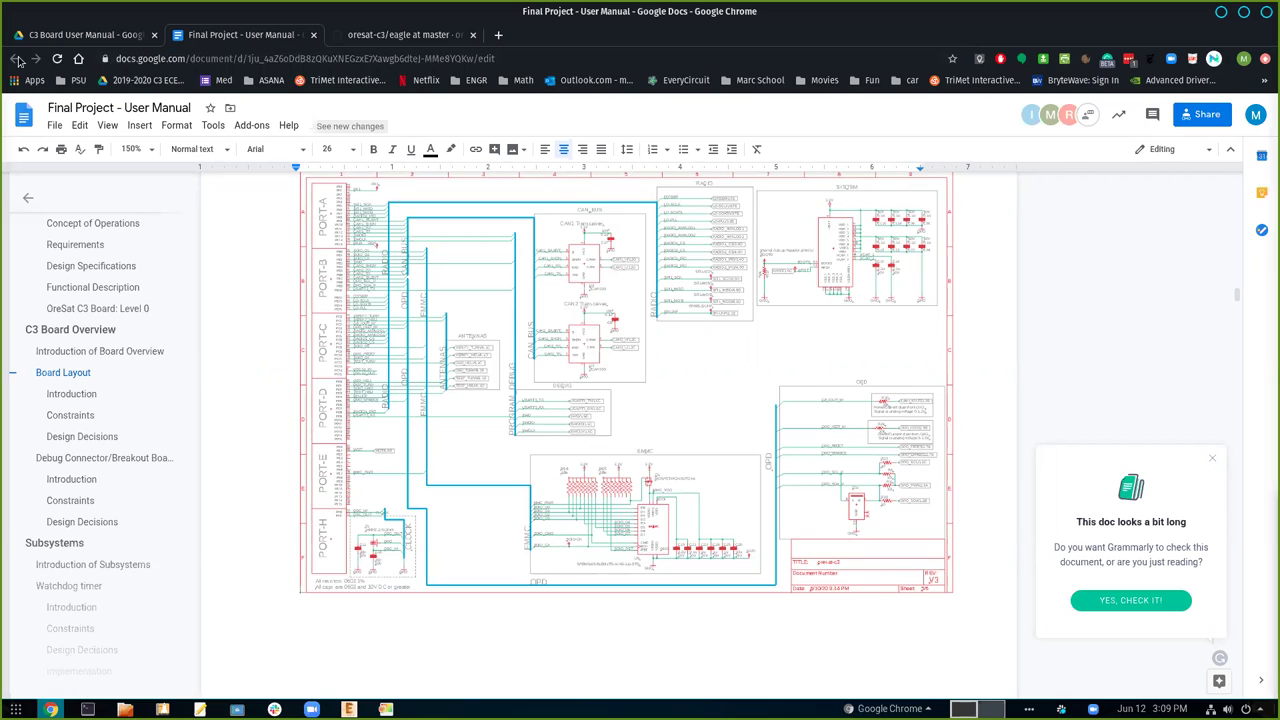
Back in Drive, go up to 2019-2020 C3 ECE Capstone and open Test Plan > C3 Board Test Plan
{"action": "left_click", "coordinate": [100, 37]}
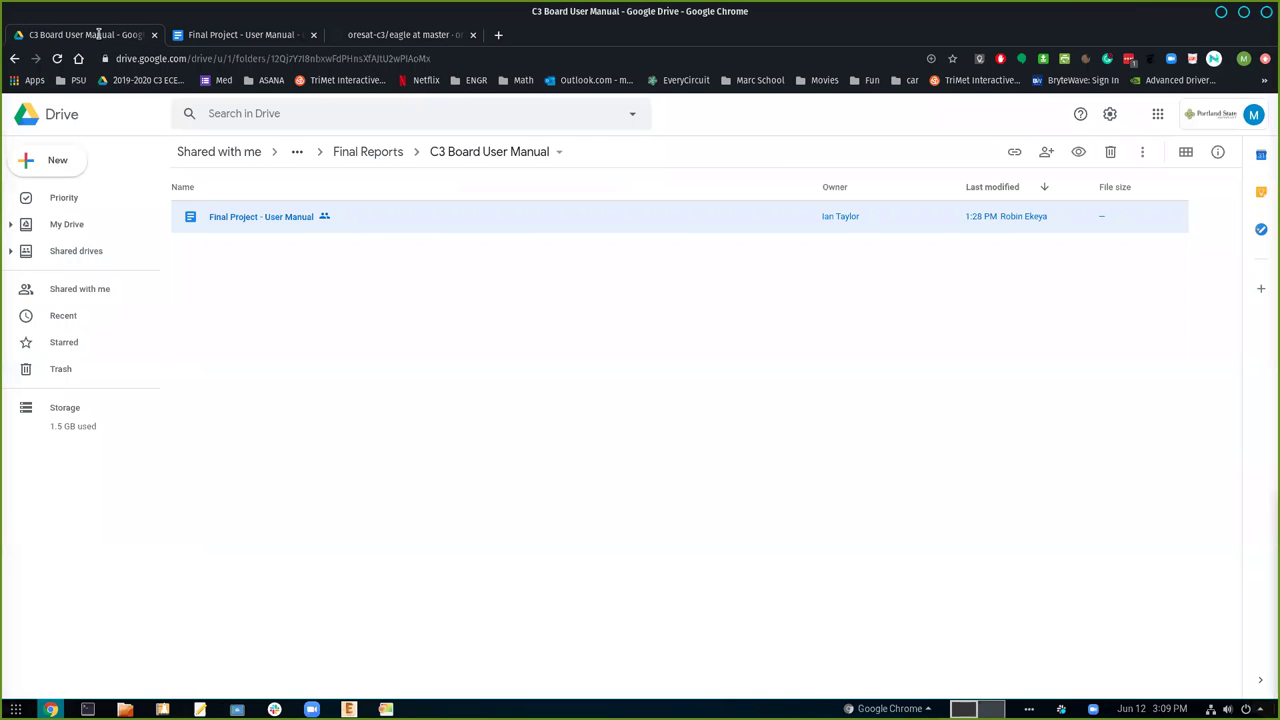
{"action": "left_click", "coordinate": [383, 157]}
{"action": "left_click", "coordinate": [387, 152]}
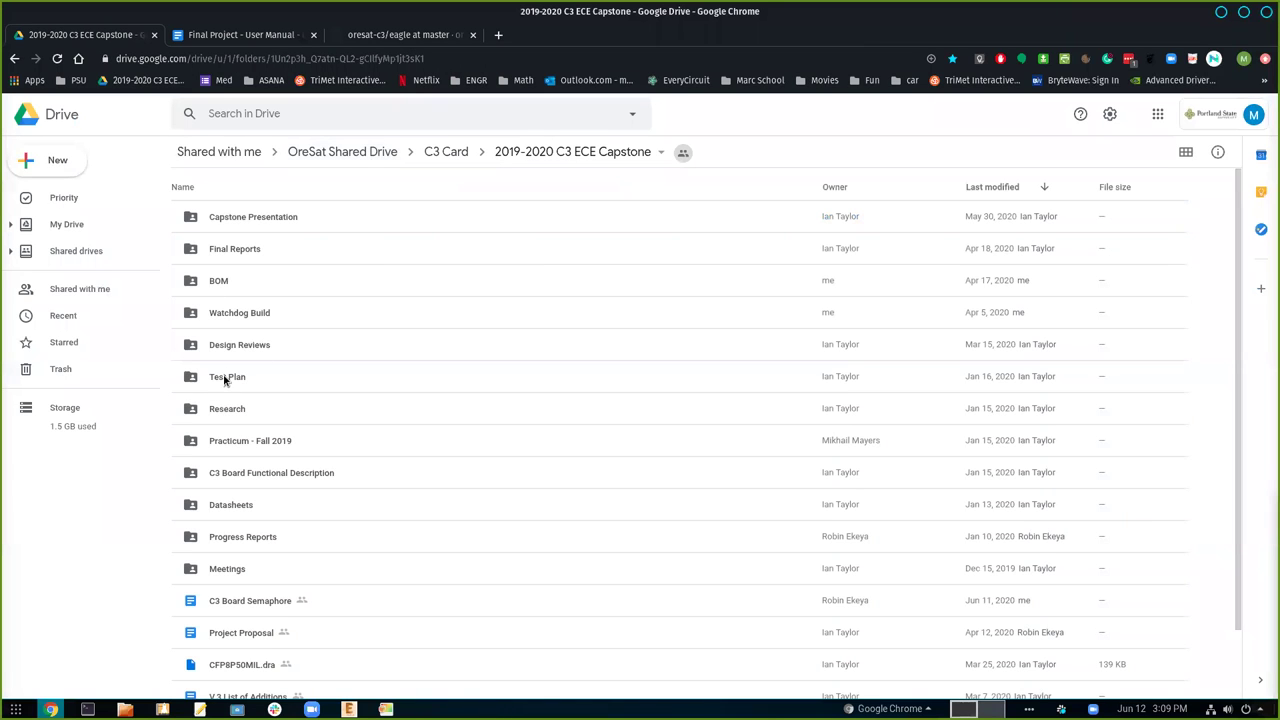
{"action": "left_click", "coordinate": [225, 380]}
{"action": "double_click", "coordinate": [225, 380]}
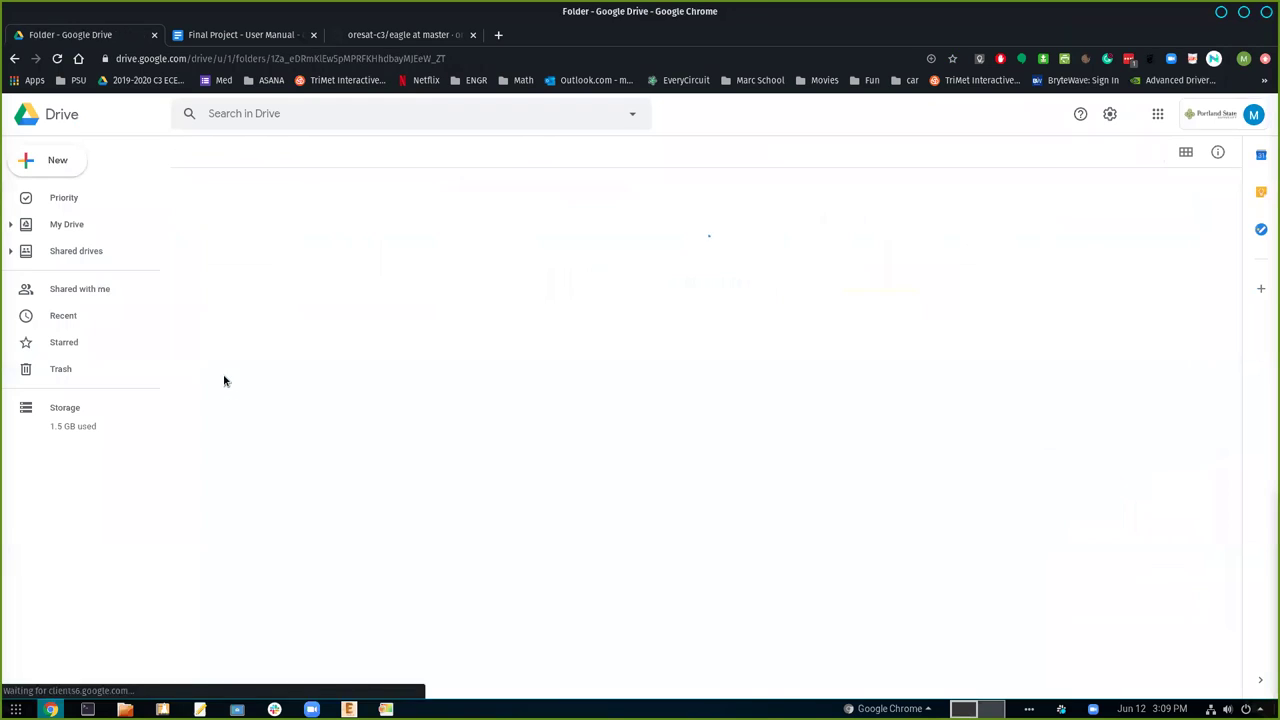
{"action": "double_click", "coordinate": [242, 226]}
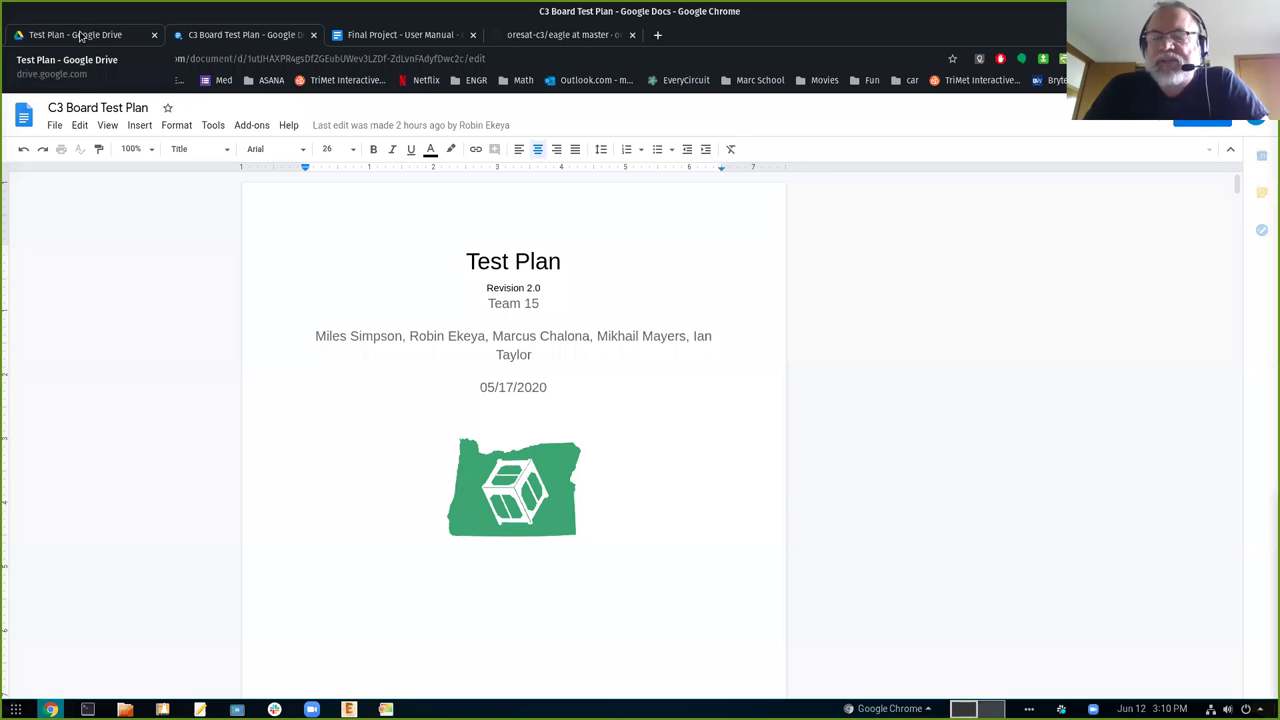
Zoom the C3 Board Test Plan to 150%, scroll to Figure 1, then return to the Test Plan folder
{"action": "left_click", "coordinate": [145, 152]}
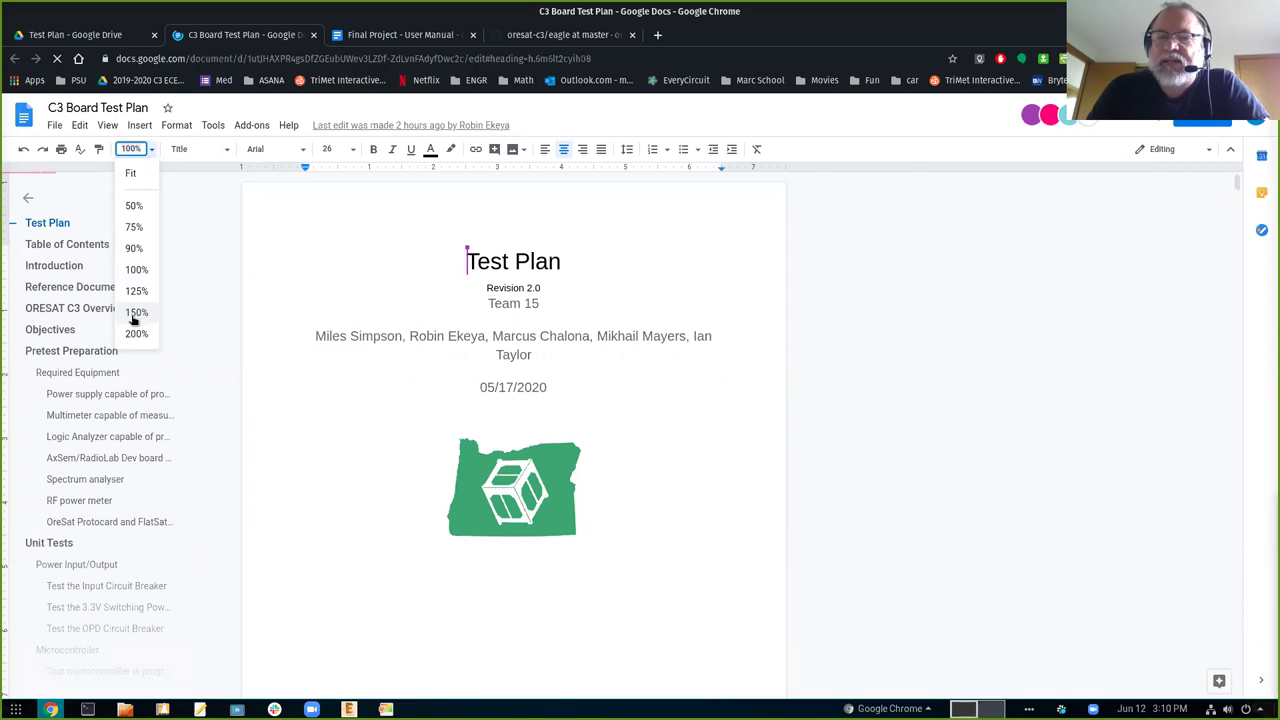
{"action": "left_click", "coordinate": [134, 316]}
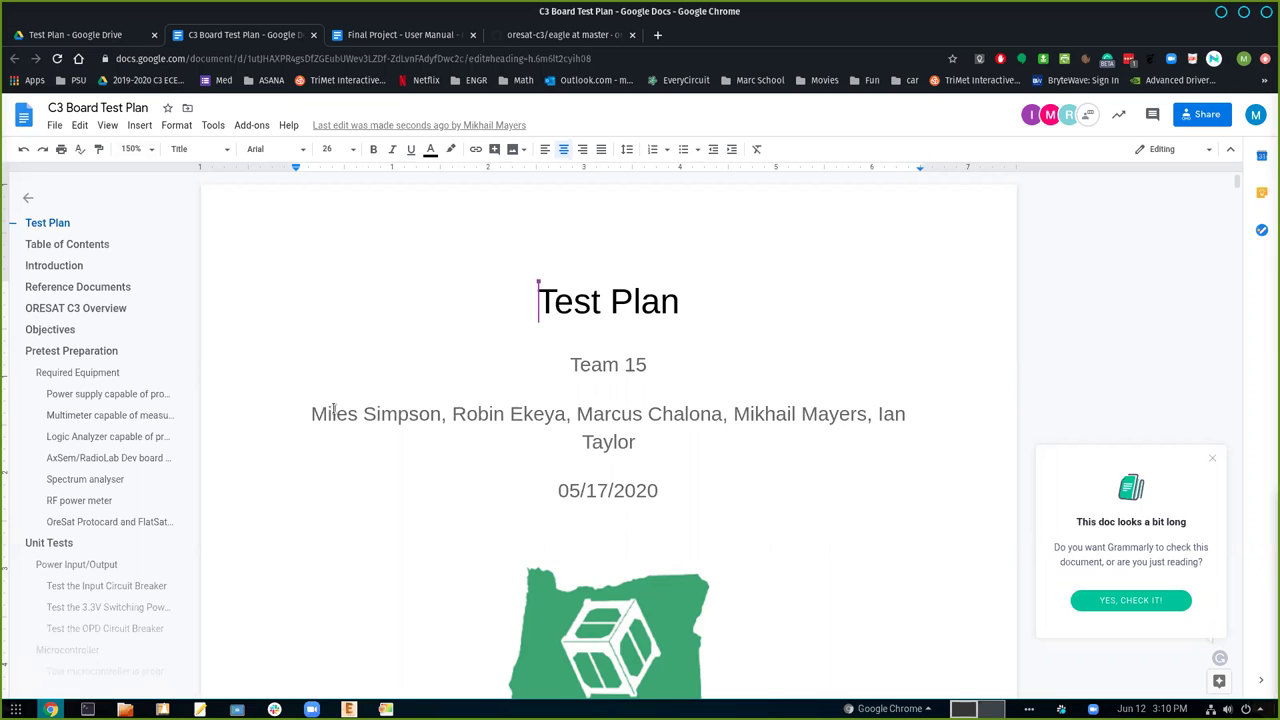
{"action": "scroll", "coordinate": [334, 408], "scroll_direction": "down", "scroll_amount": 2}
{"action": "scroll", "coordinate": [334, 408], "scroll_direction": "down", "scroll_amount": 12}
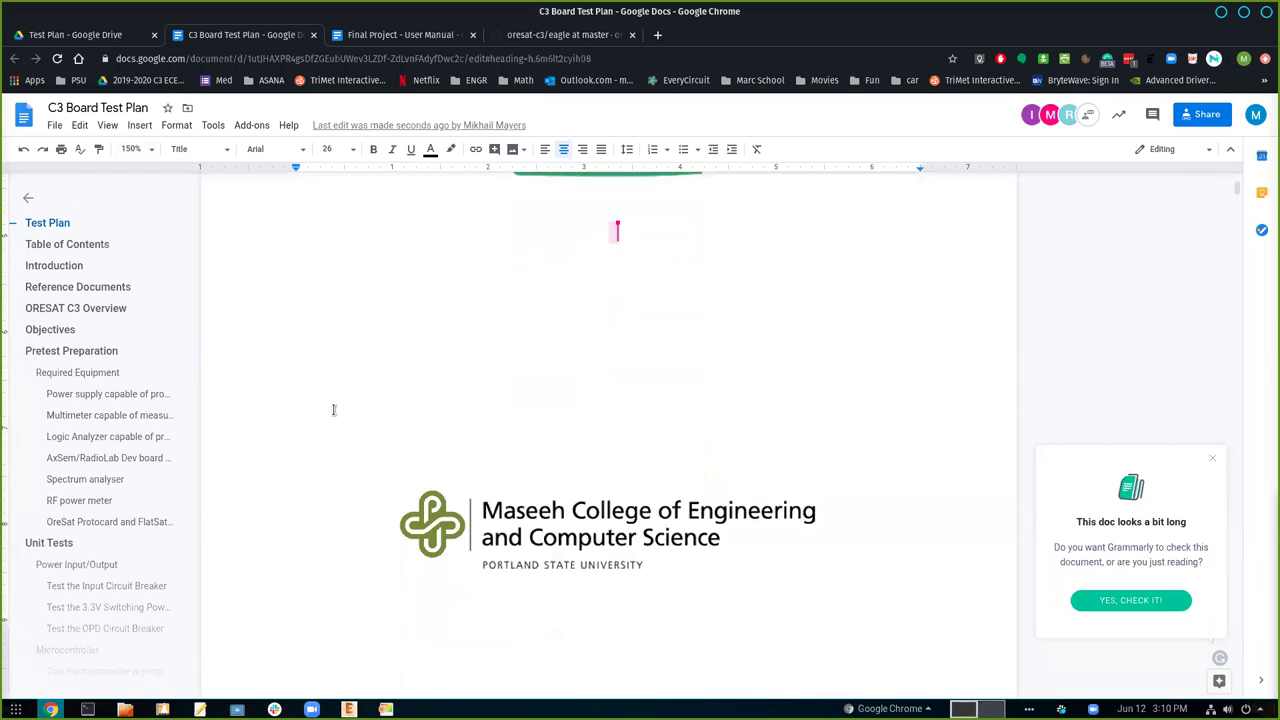
{"action": "scroll", "coordinate": [334, 408], "scroll_direction": "down", "scroll_amount": 2}
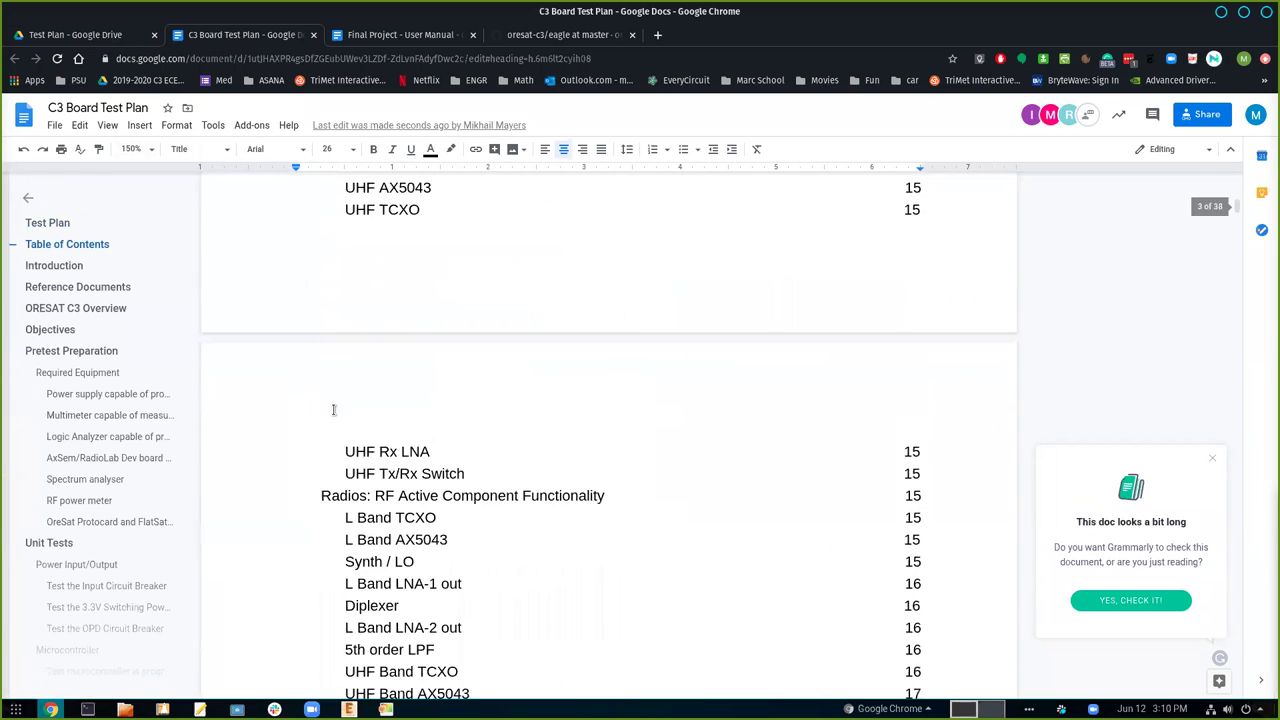
{"action": "scroll", "coordinate": [334, 409], "scroll_direction": "down", "scroll_amount": 20}
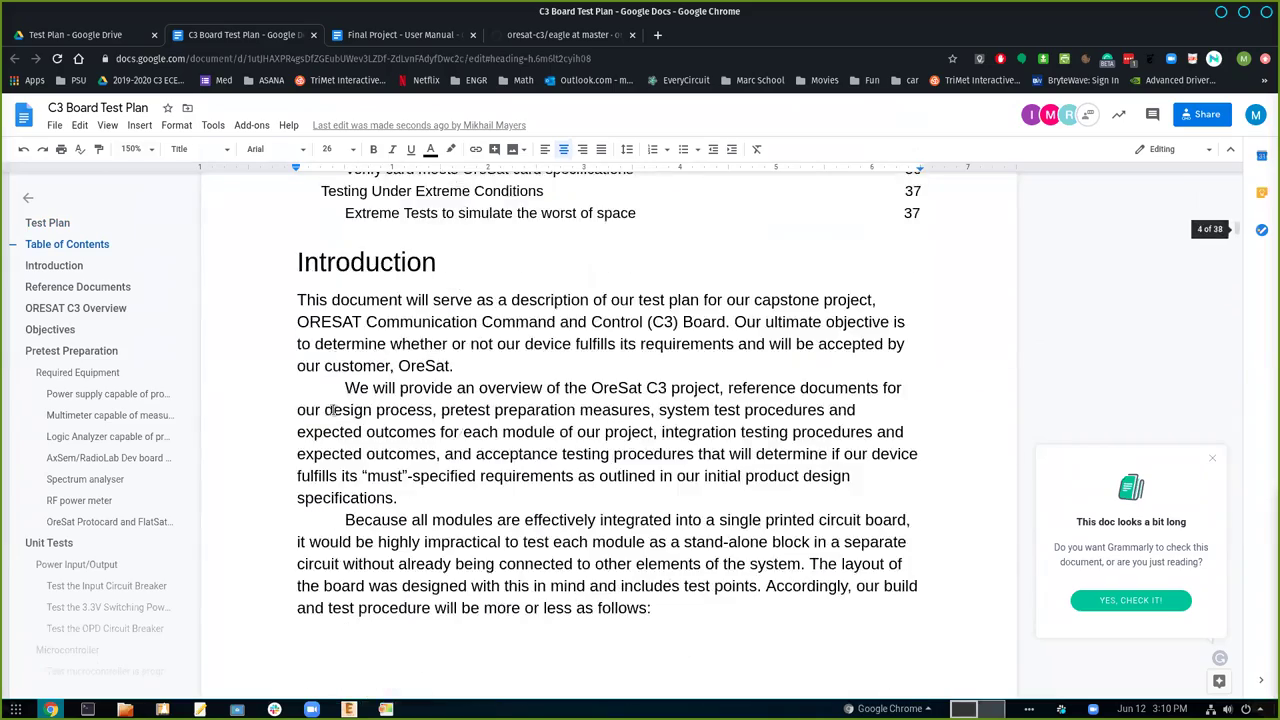
{"action": "scroll", "coordinate": [334, 409], "scroll_direction": "down", "scroll_amount": 20}
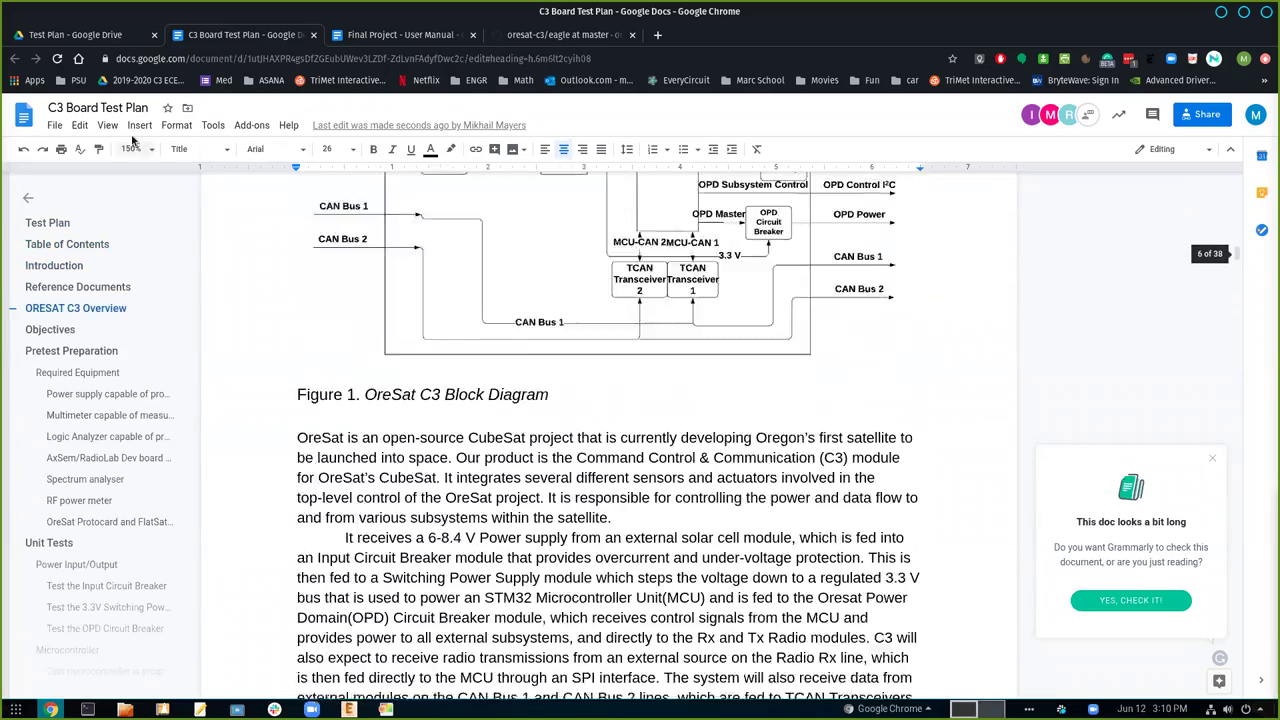
{"action": "left_click", "coordinate": [79, 34]}
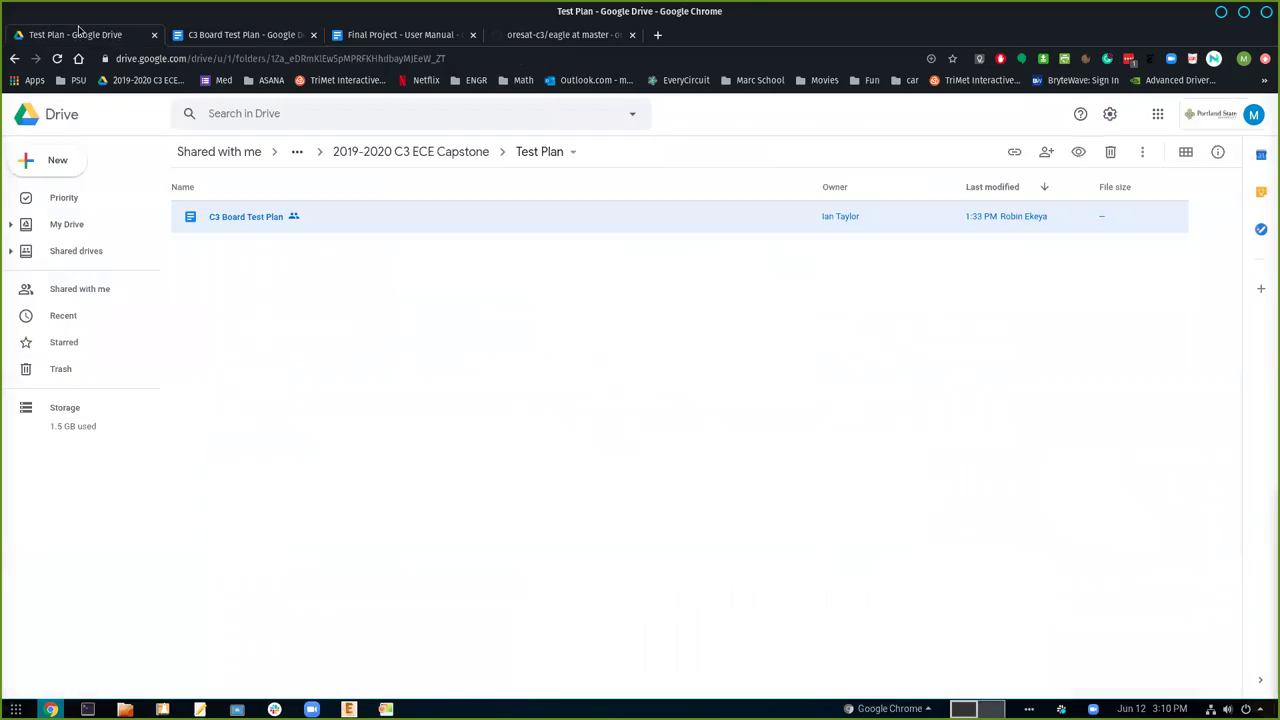
From 2019-2020 C3 ECE Capstone, open C3 Board Functional Description > C3-Functional Description
{"action": "left_click", "coordinate": [406, 153]}
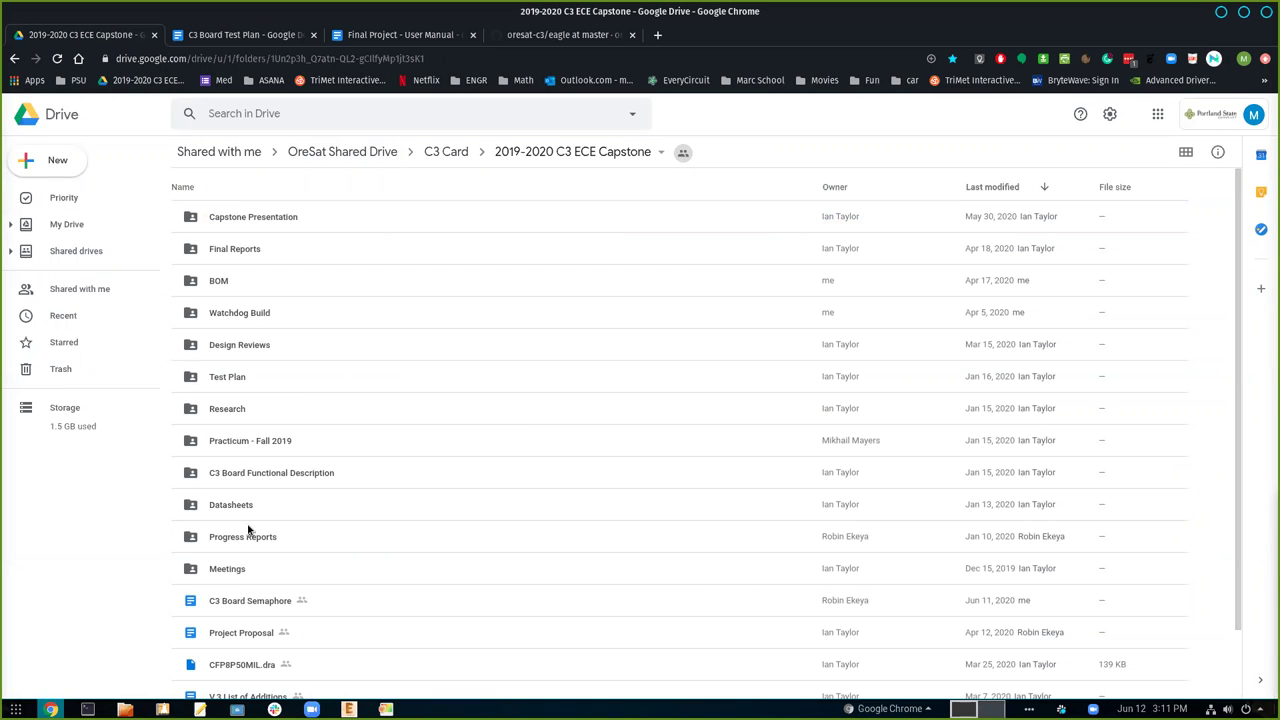
{"action": "double_click", "coordinate": [272, 474]}
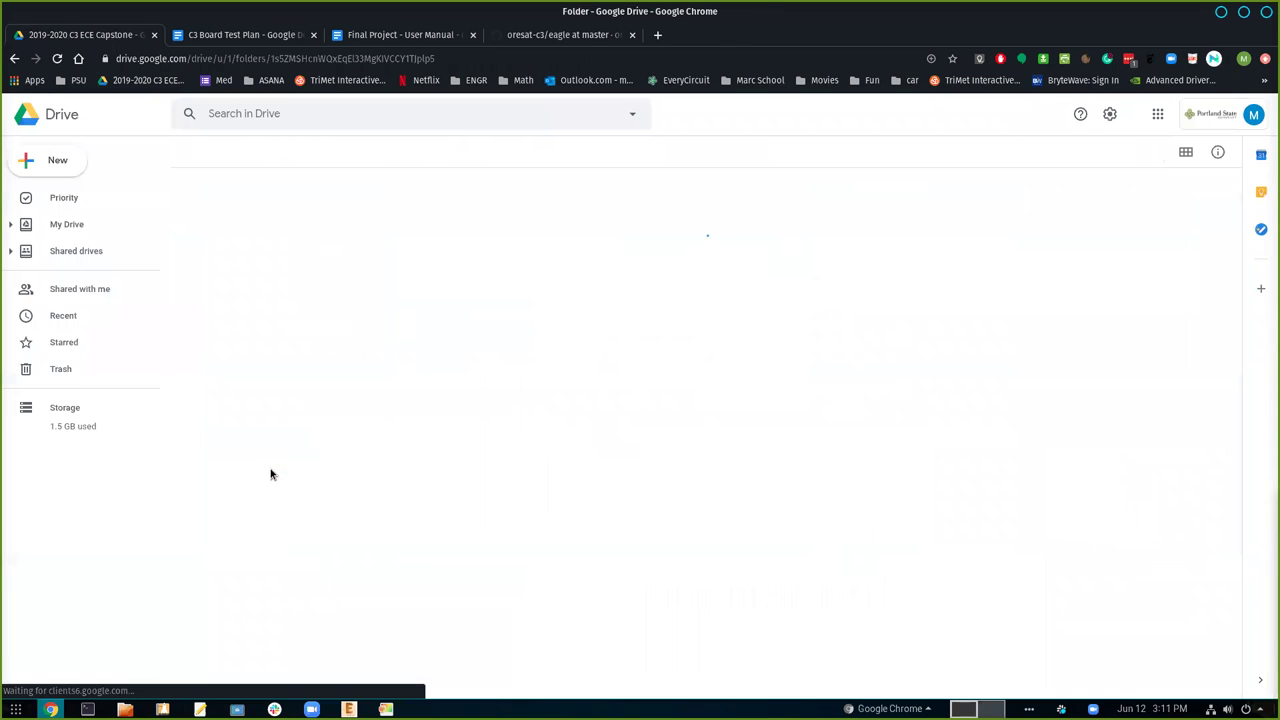
{"action": "double_click", "coordinate": [263, 218]}
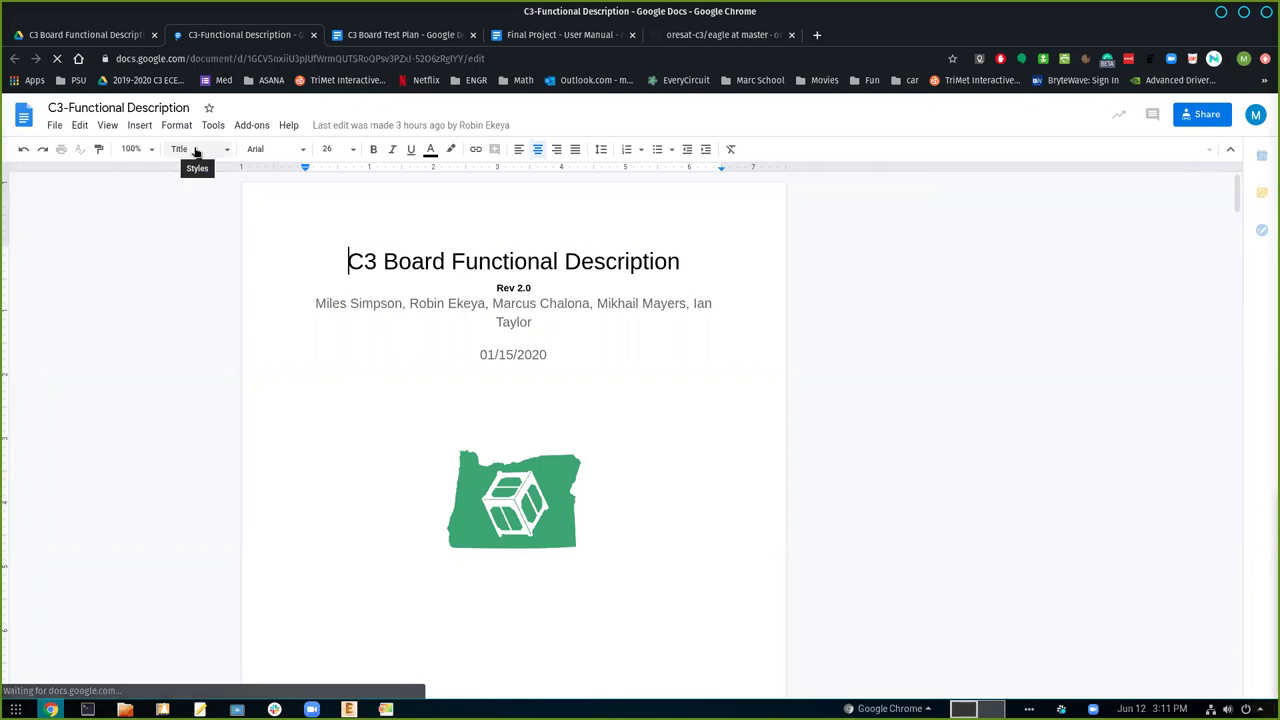
Zoom the C3-Functional Description to 150% and skim its opening pages
{"action": "left_click", "coordinate": [131, 149]}
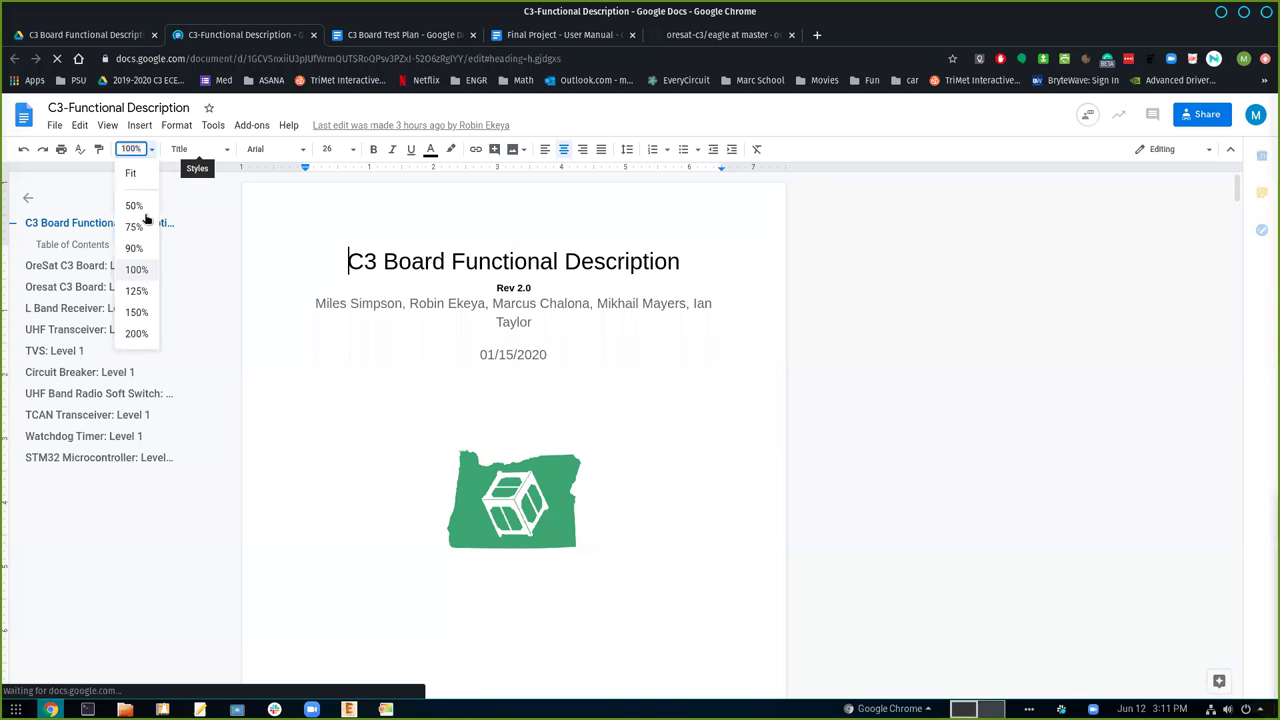
{"action": "left_click", "coordinate": [136, 312]}
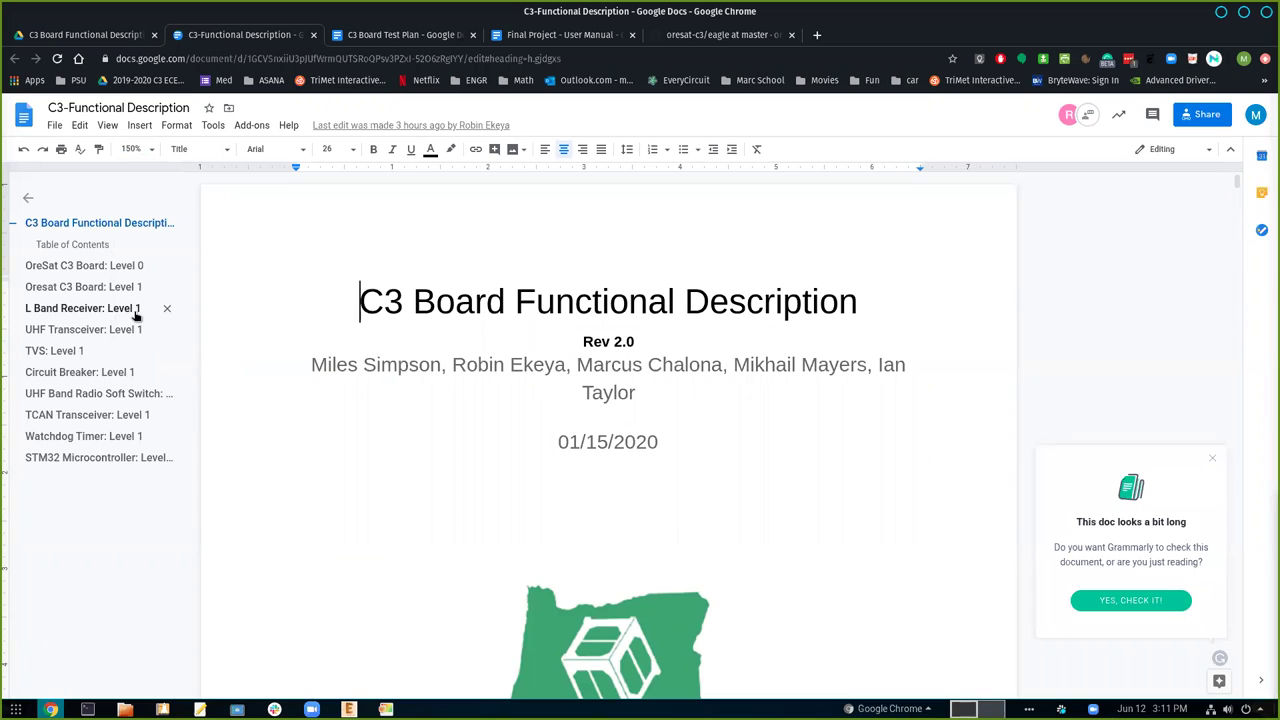
{"action": "scroll", "coordinate": [451, 351], "scroll_direction": "down", "scroll_amount": 1}
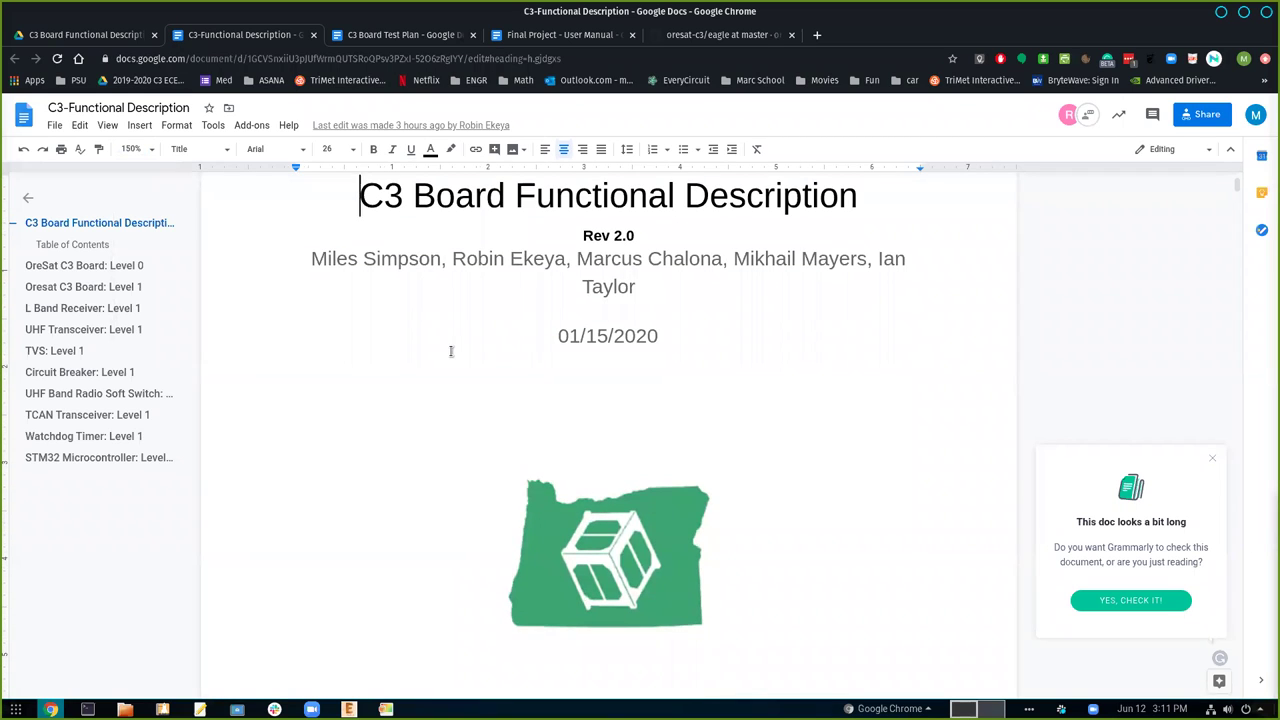
{"action": "scroll", "coordinate": [404, 448], "scroll_direction": "down", "scroll_amount": 2}
{"action": "scroll", "coordinate": [404, 448], "scroll_direction": "down", "scroll_amount": 4}
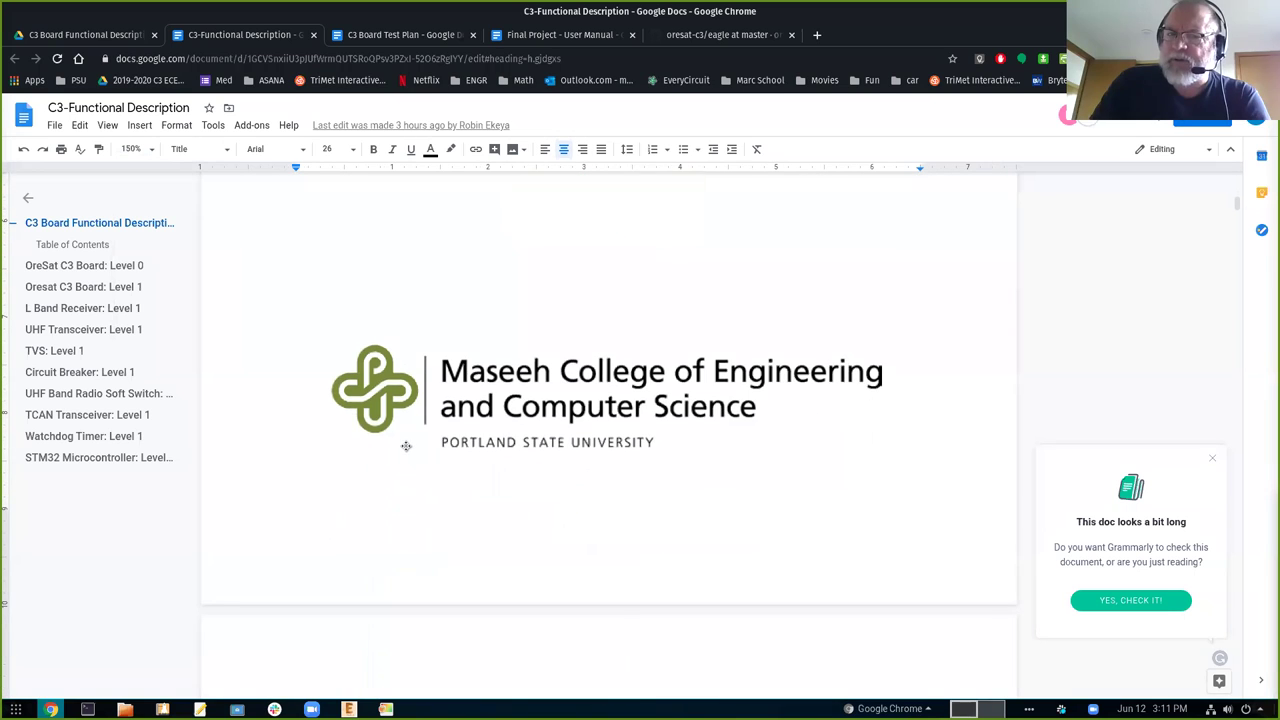
{"action": "scroll", "coordinate": [406, 446], "scroll_direction": "up", "scroll_amount": 4}
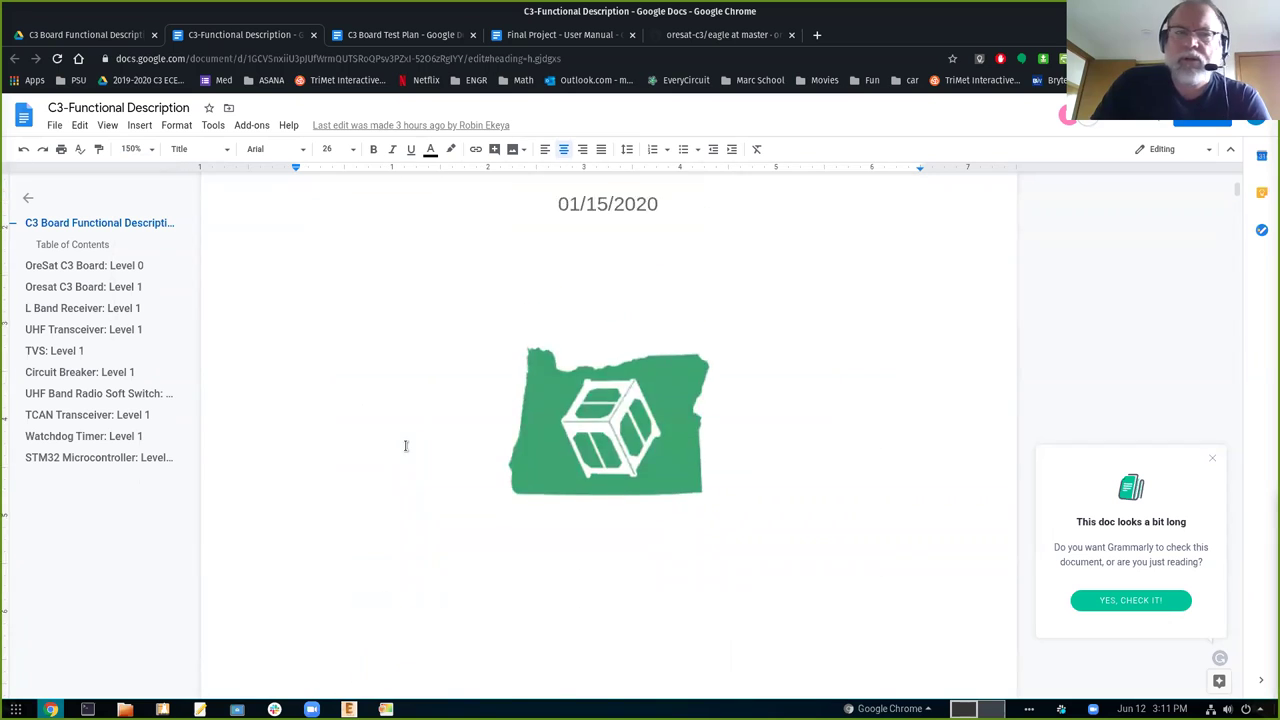
{"action": "scroll", "coordinate": [406, 446], "scroll_direction": "up", "scroll_amount": 2}
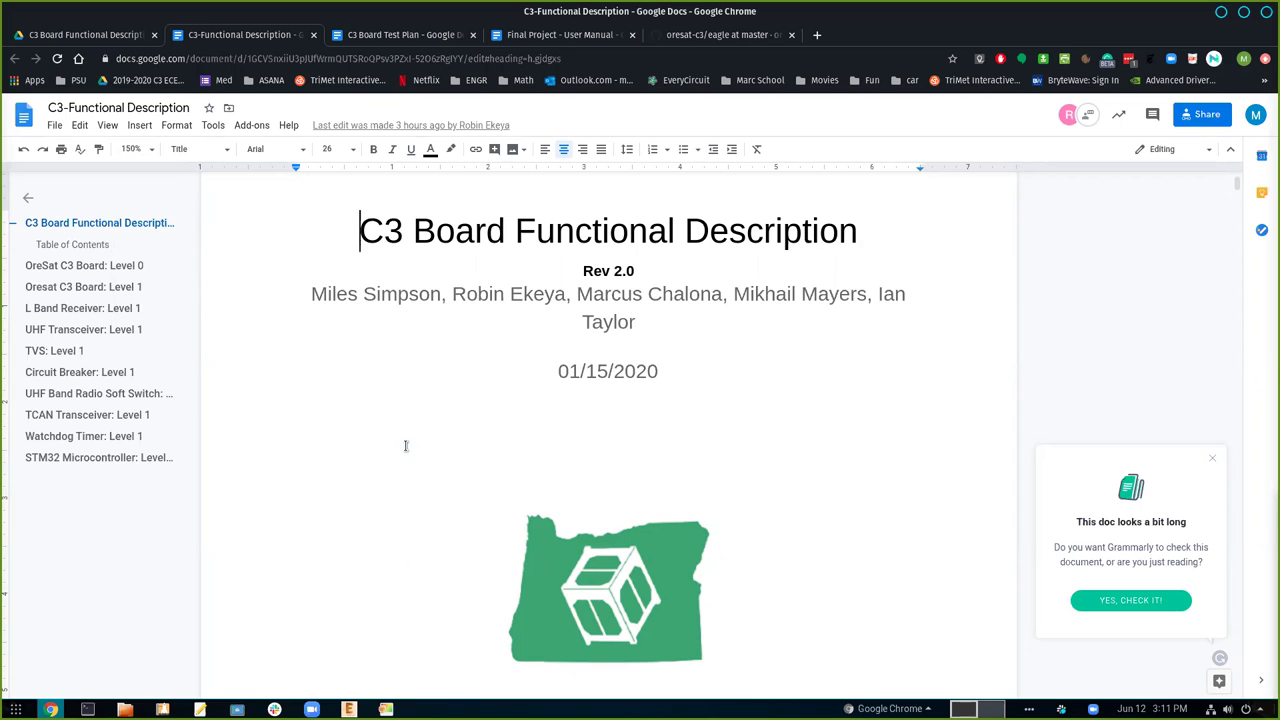
Scroll down to the L Band Receiver: Level 1 diagram with GPS Diplexer and AX5043 Receiver
{"action": "scroll", "coordinate": [406, 446], "scroll_direction": "down", "scroll_amount": 2}
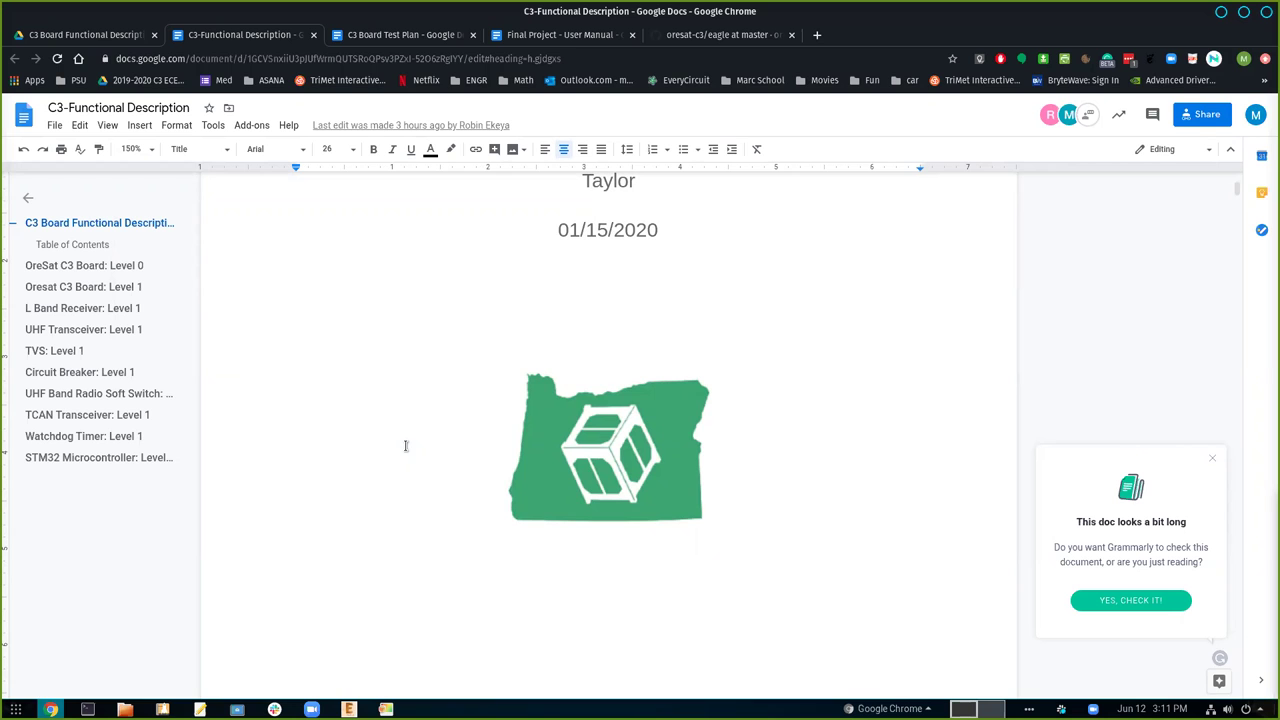
{"action": "scroll", "coordinate": [406, 446], "scroll_direction": "down", "scroll_amount": 6}
{"action": "scroll", "coordinate": [406, 446], "scroll_direction": "up", "scroll_amount": 8}
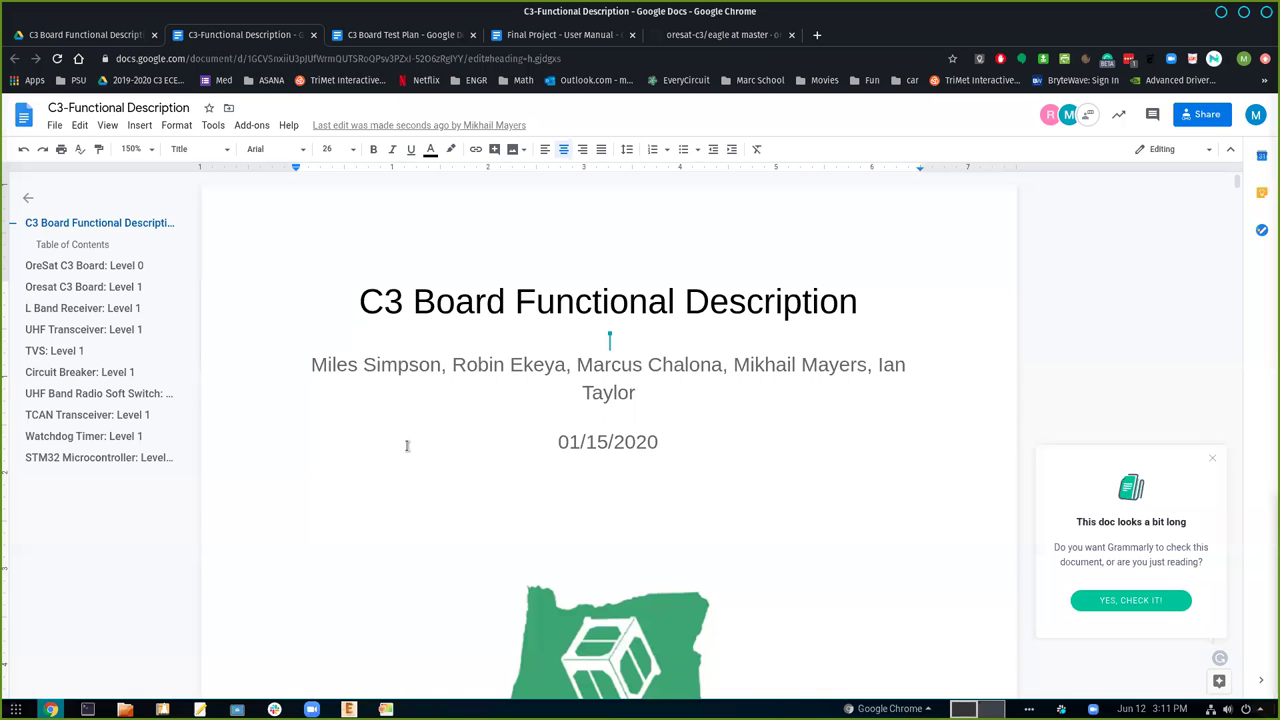
{"action": "scroll", "coordinate": [406, 446], "scroll_direction": "down", "scroll_amount": 2}
{"action": "scroll", "coordinate": [406, 446], "scroll_direction": "down", "scroll_amount": 9}
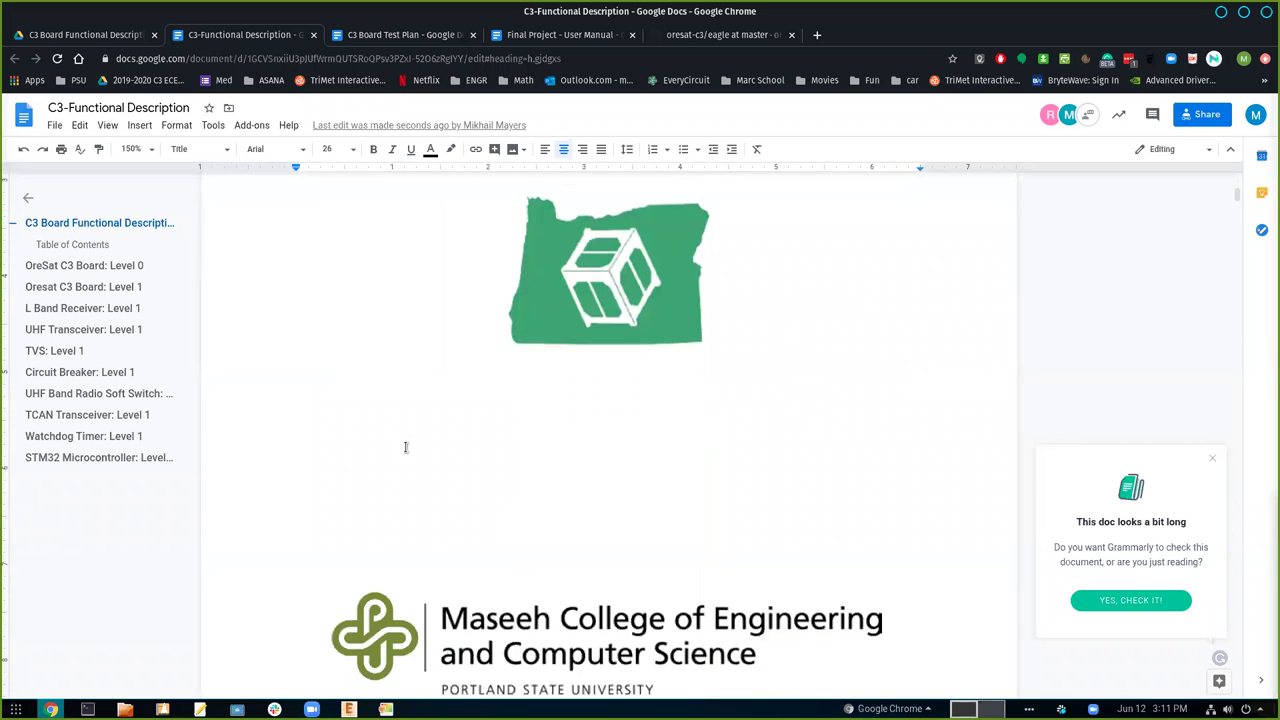
{"action": "scroll", "coordinate": [406, 446], "scroll_direction": "down", "scroll_amount": 10}
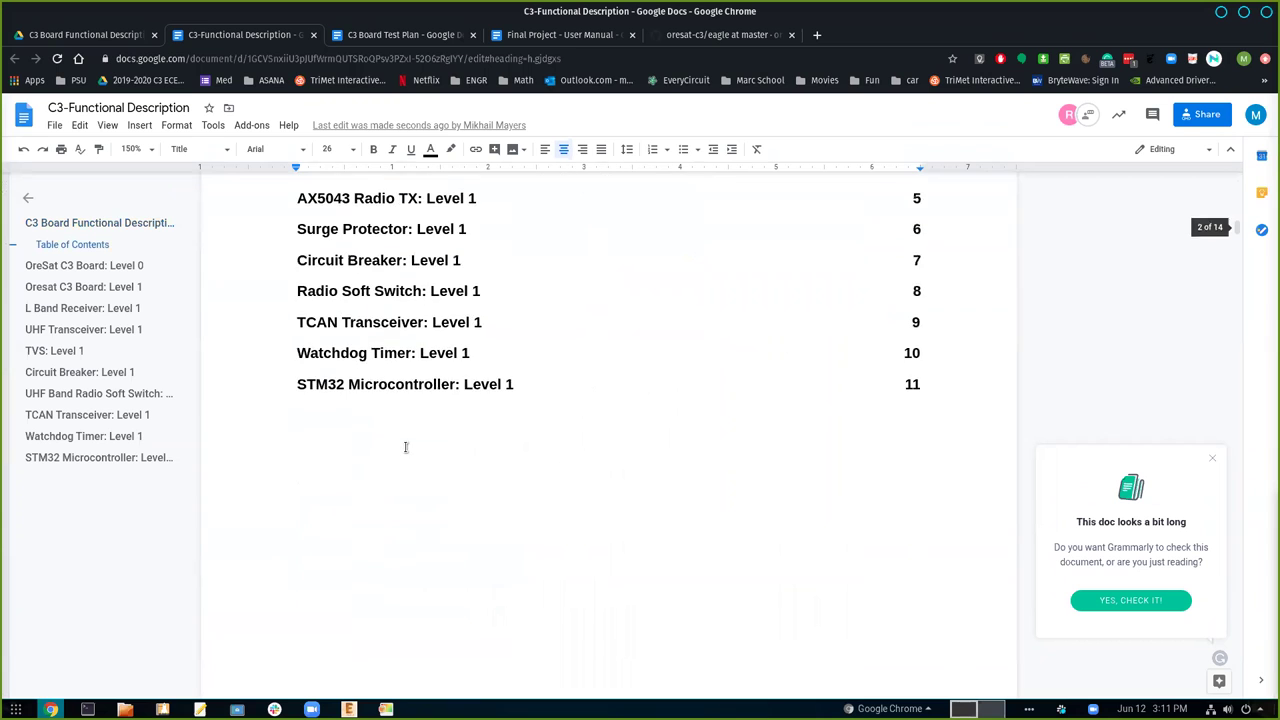
{"action": "scroll", "coordinate": [406, 447], "scroll_direction": "down", "scroll_amount": 5}
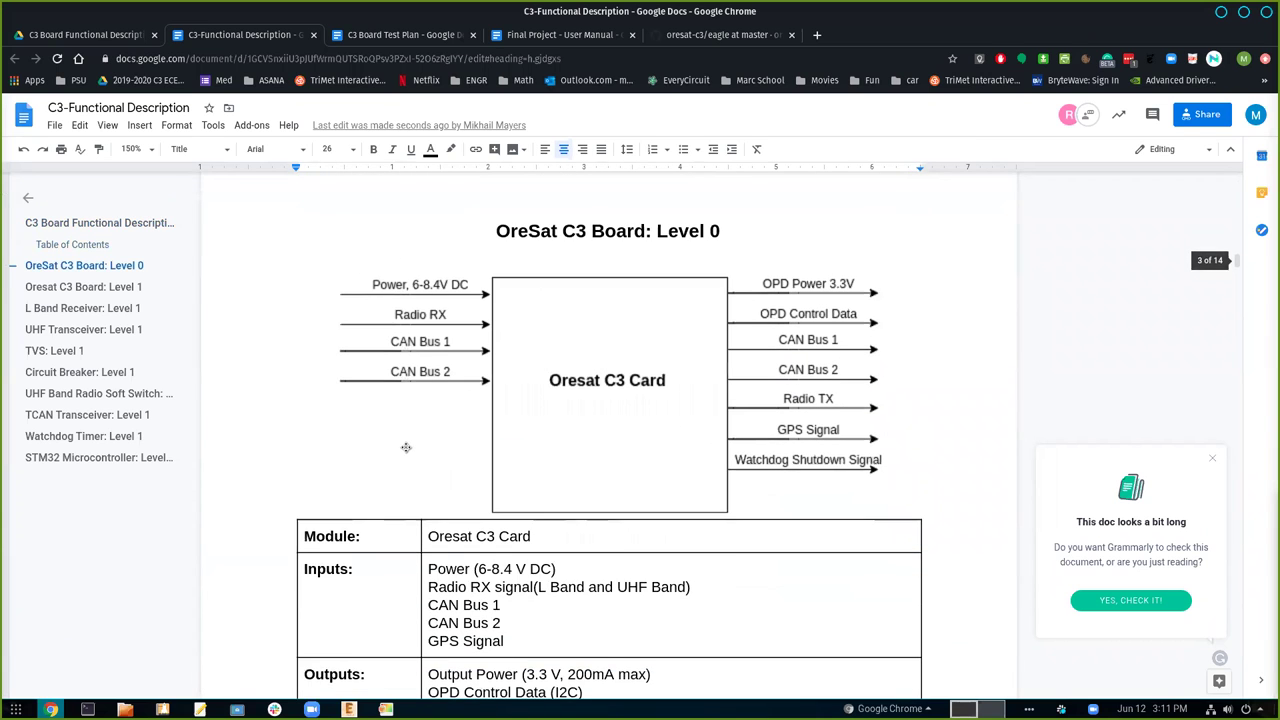
{"action": "scroll", "coordinate": [406, 447], "scroll_direction": "down", "scroll_amount": 6}
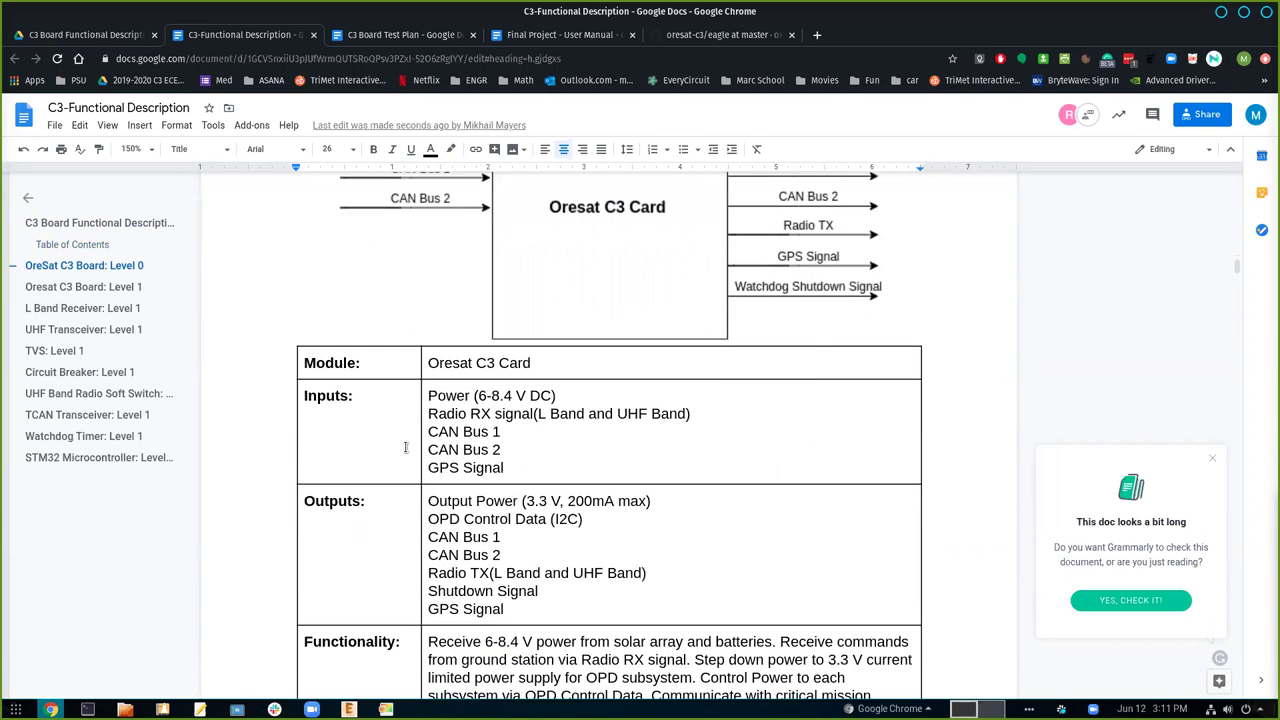
{"action": "scroll", "coordinate": [406, 447], "scroll_direction": "down", "scroll_amount": 9}
{"action": "scroll", "coordinate": [406, 447], "scroll_direction": "down", "scroll_amount": 5}
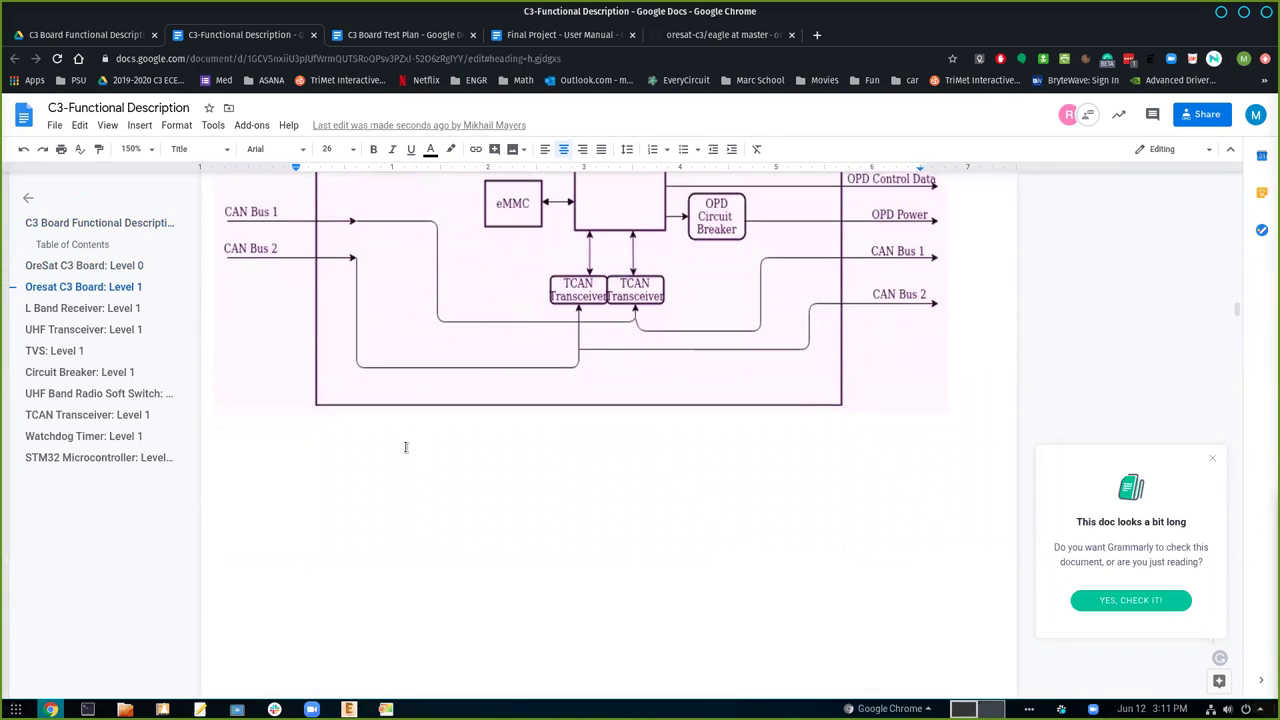
{"action": "scroll", "coordinate": [406, 447], "scroll_direction": "down", "scroll_amount": 5}
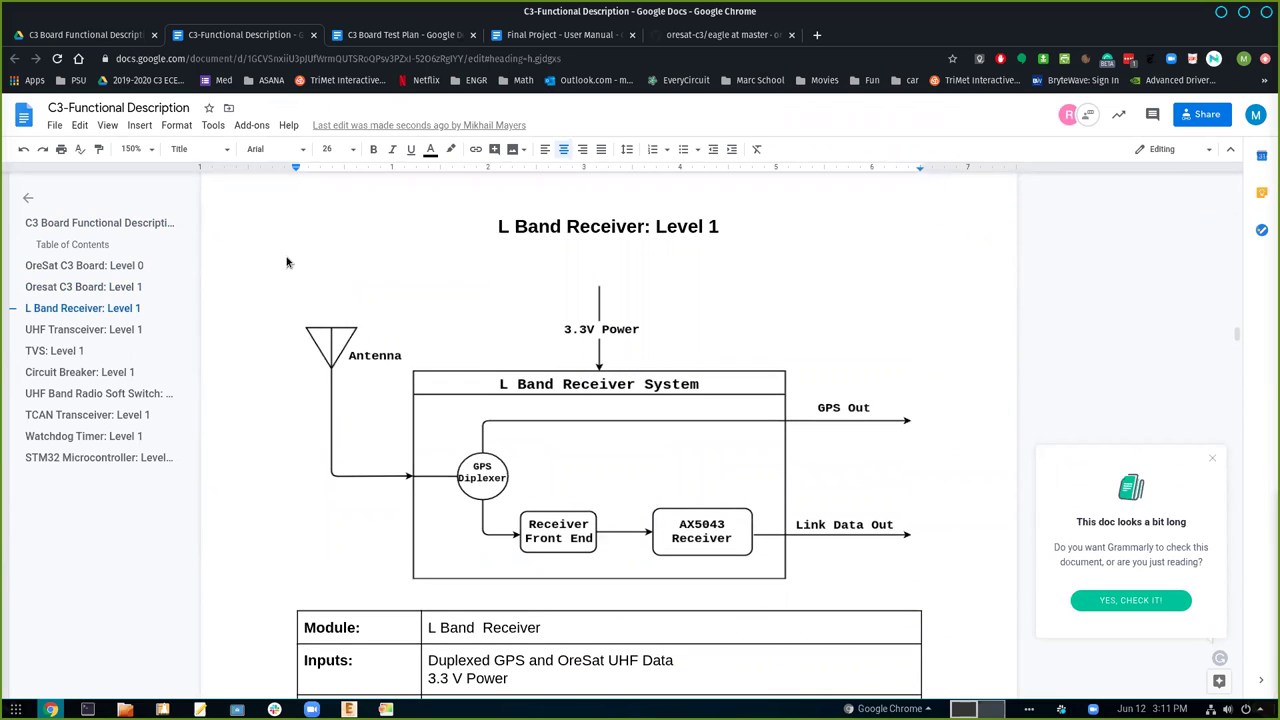
In Drive, go to 2019-2020 C3 ECE Capstone, peek into Progress Reports, then open Datasheets
{"action": "left_click", "coordinate": [108, 33]}
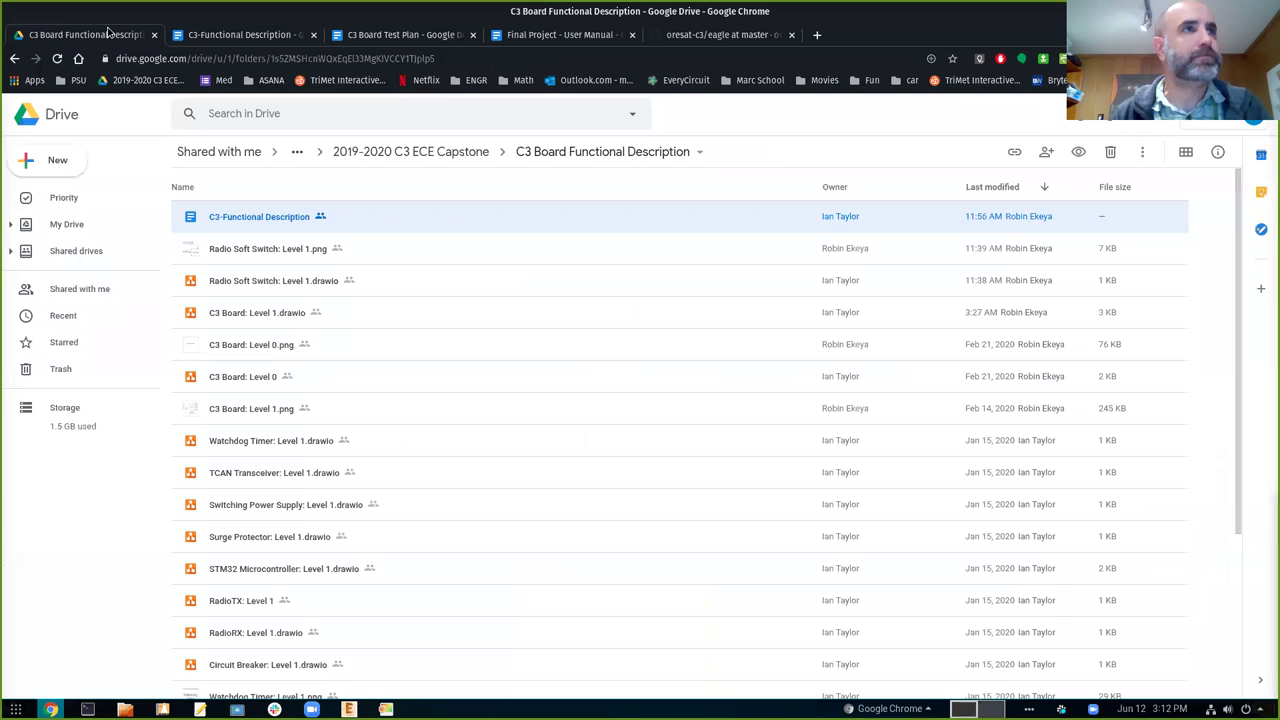
{"action": "left_click", "coordinate": [395, 151]}
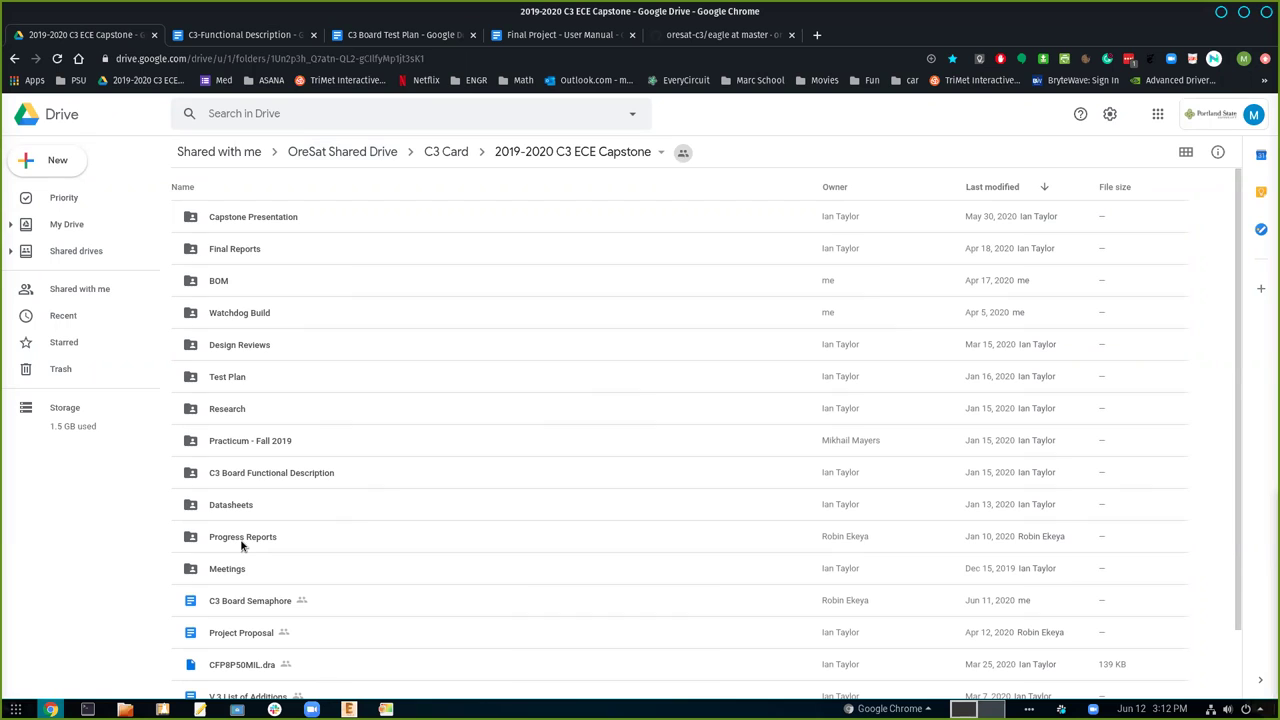
{"action": "left_click", "coordinate": [252, 543]}
{"action": "double_click", "coordinate": [252, 543]}
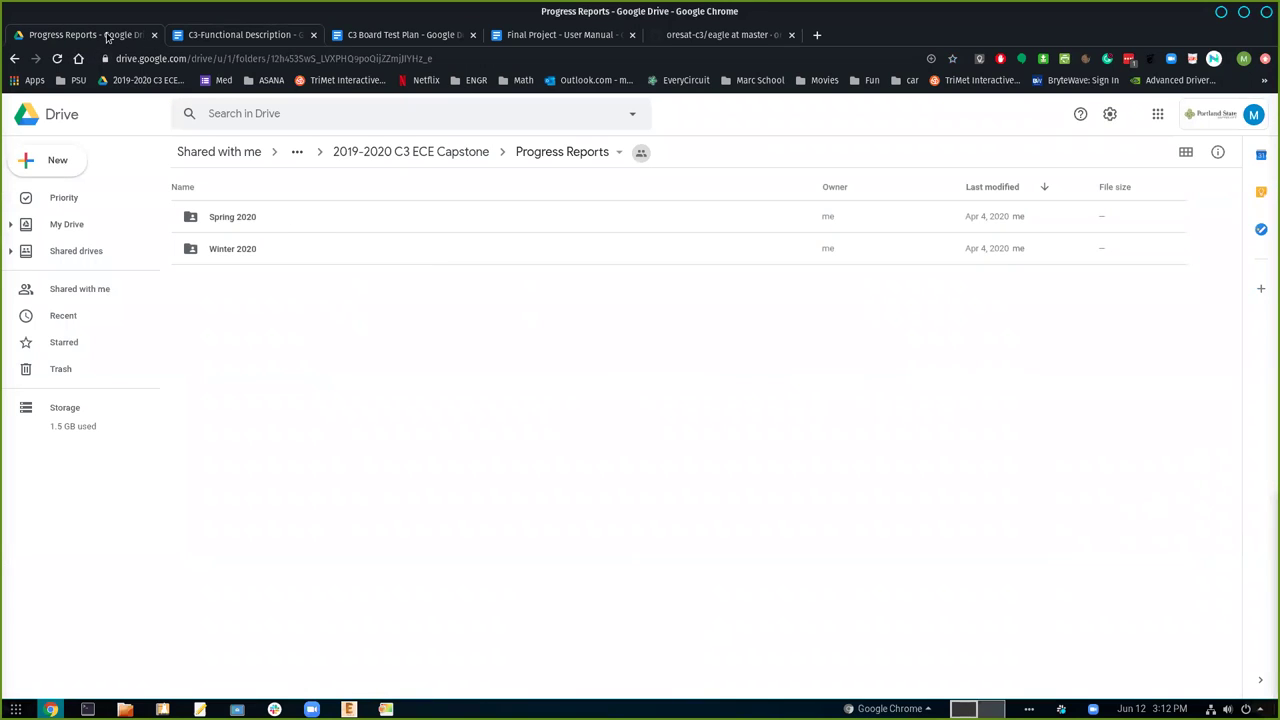
{"action": "left_click", "coordinate": [380, 151]}
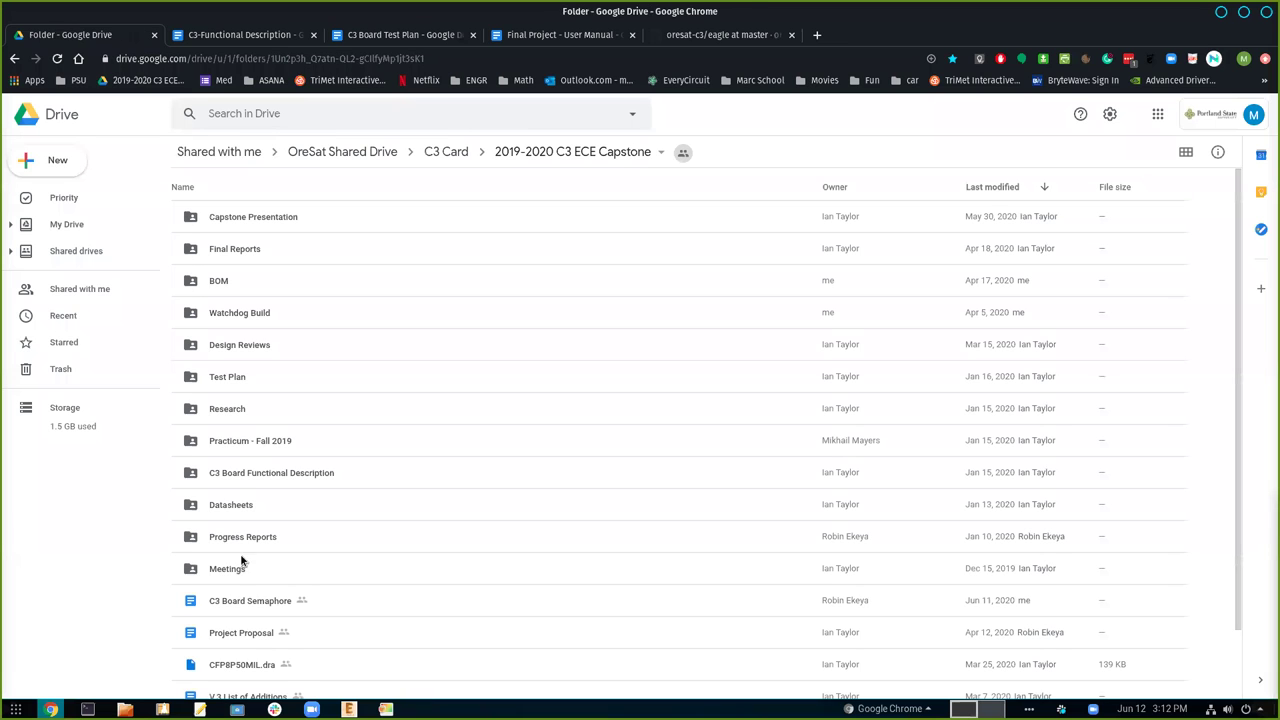
{"action": "double_click", "coordinate": [224, 510]}
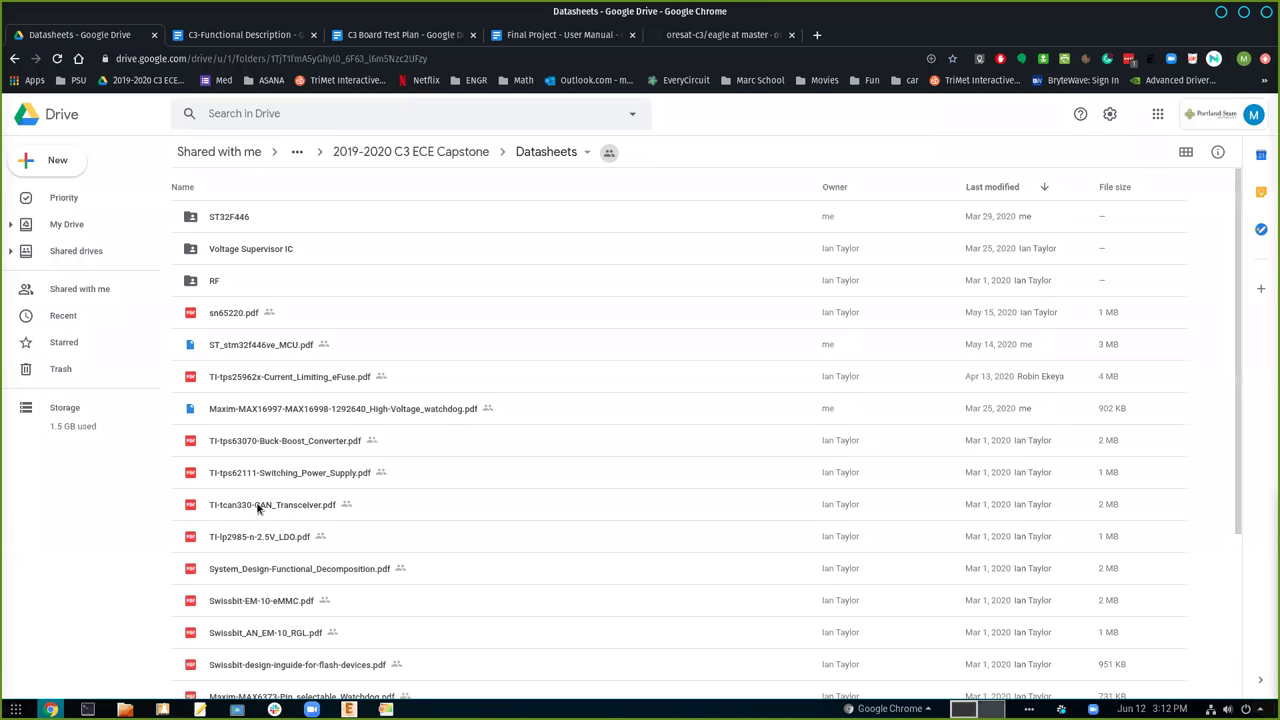
{"action": "scroll", "coordinate": [327, 447], "scroll_direction": "down", "scroll_amount": 1}
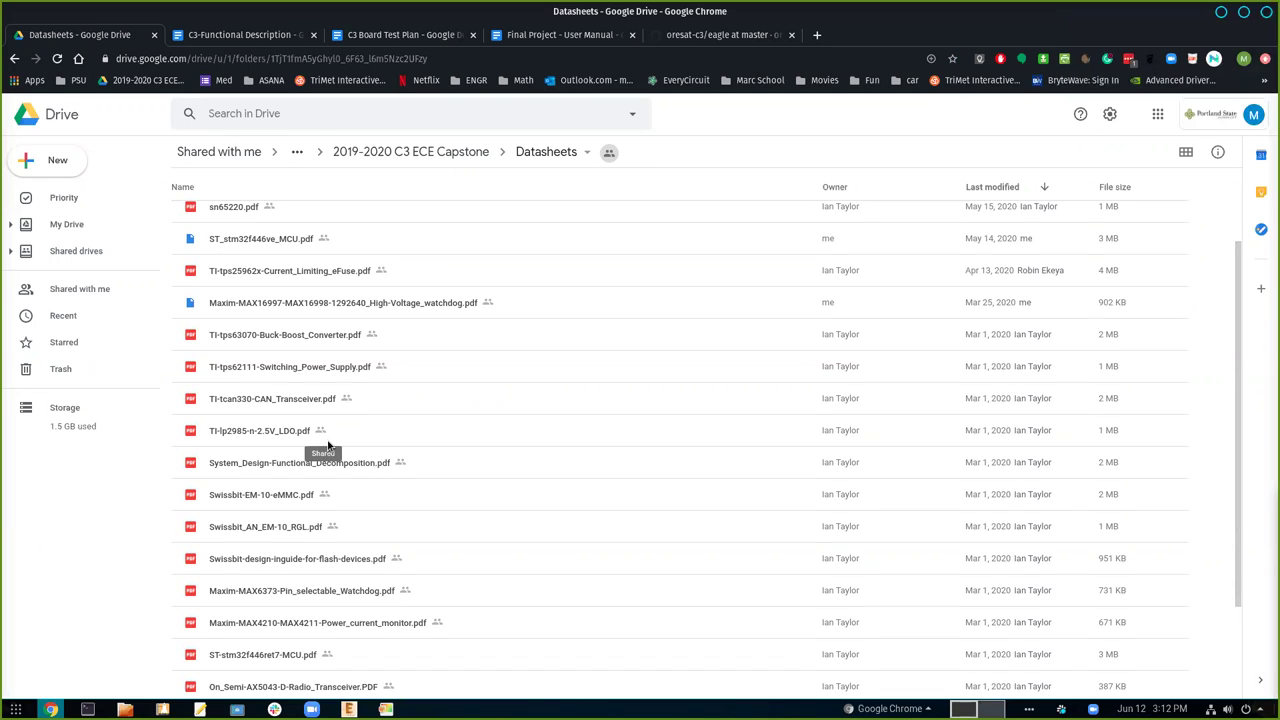
{"action": "scroll", "coordinate": [327, 447], "scroll_direction": "down", "scroll_amount": 1}
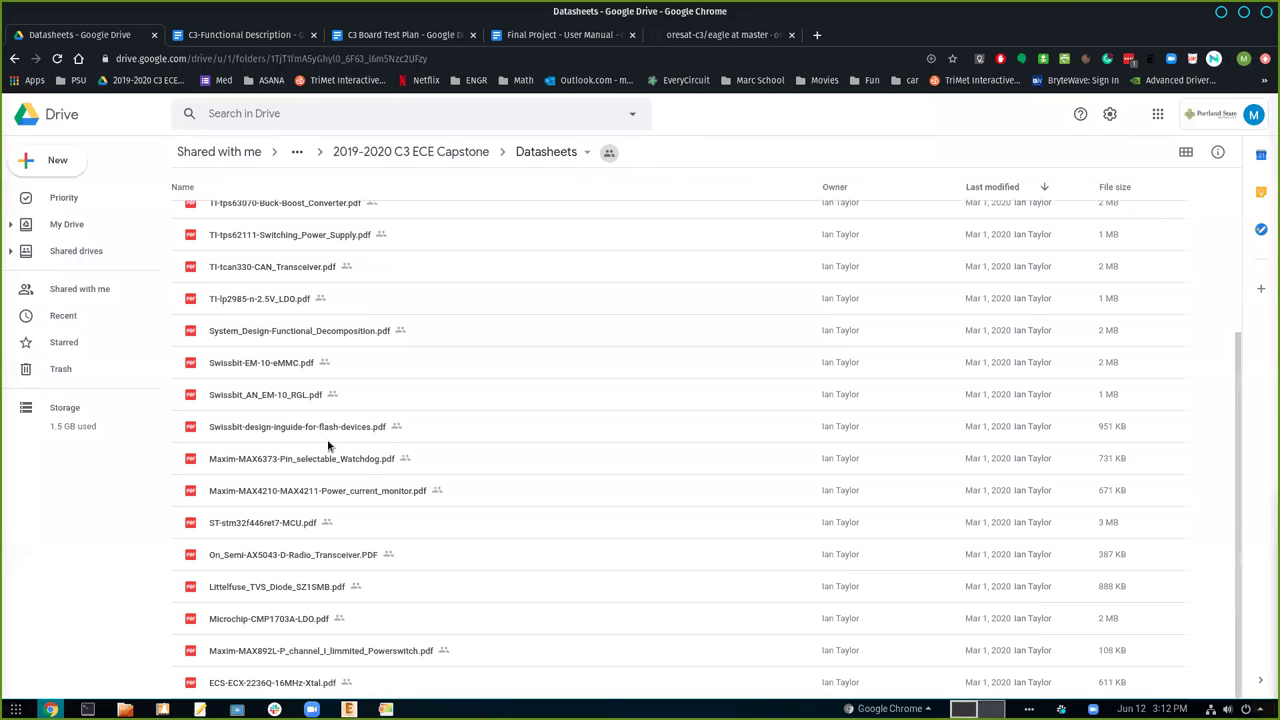
{"action": "scroll", "coordinate": [327, 447], "scroll_direction": "up", "scroll_amount": 2}
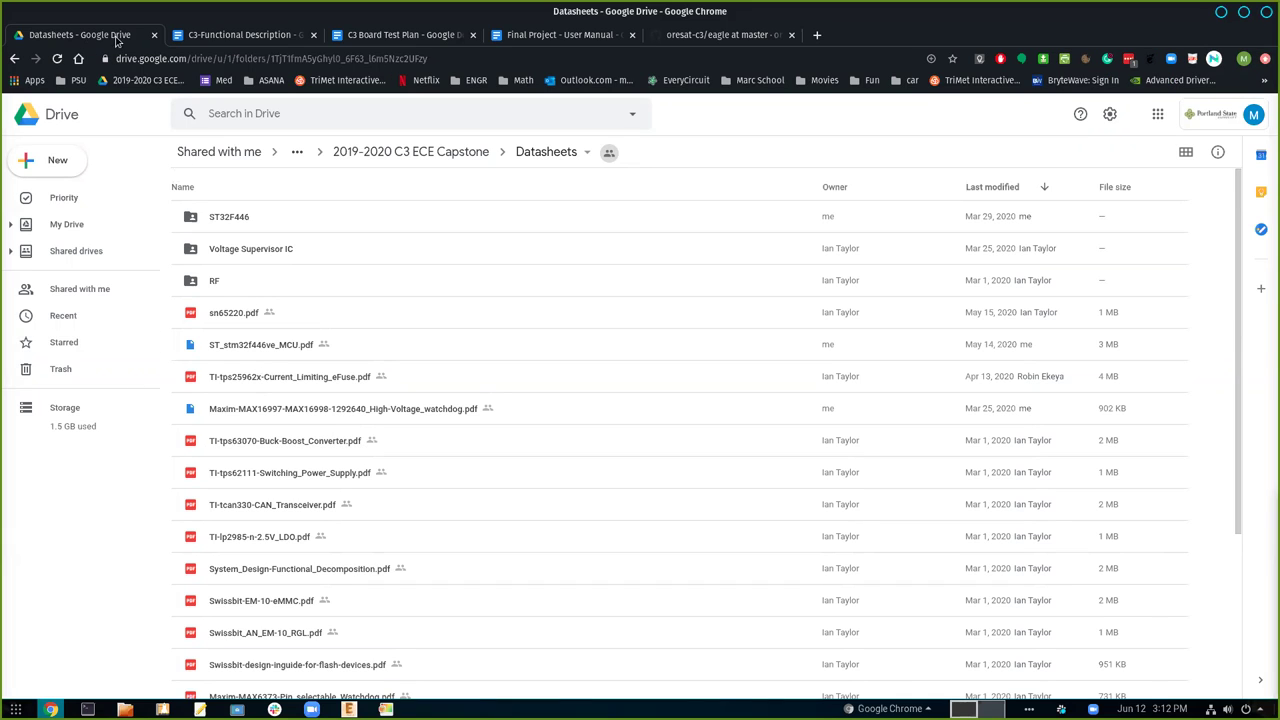
Return to the 2019-2020 C3 ECE Capstone folder and select Progress Reports, C3 Board Semaphore, then Project Proposal
{"action": "left_click", "coordinate": [439, 158]}
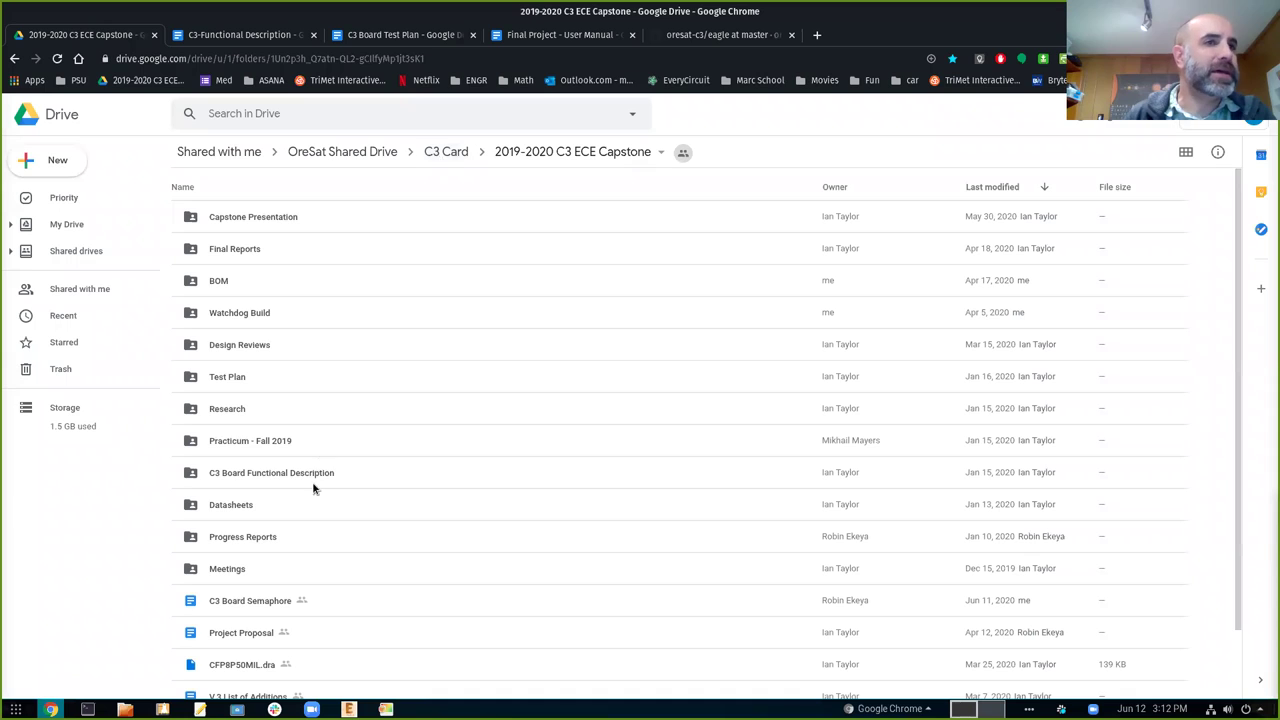
{"action": "left_click", "coordinate": [241, 539]}
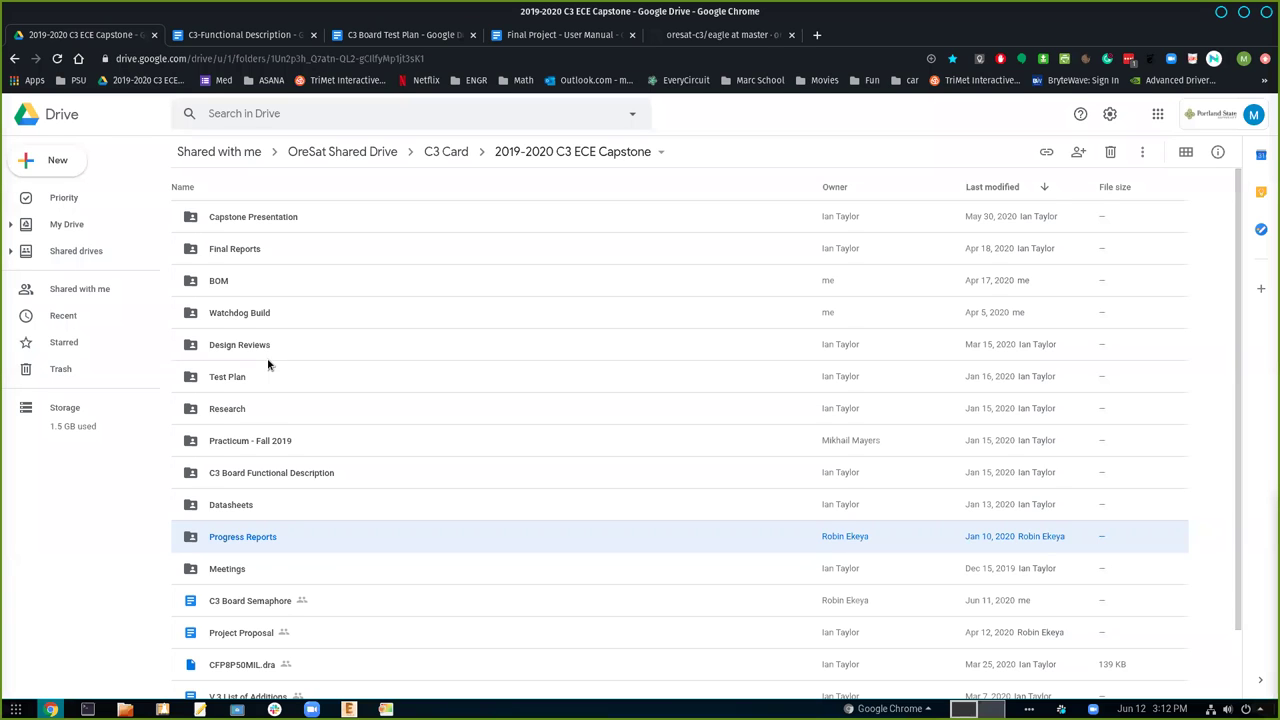
{"action": "scroll", "coordinate": [274, 500], "scroll_direction": "down", "scroll_amount": 1}
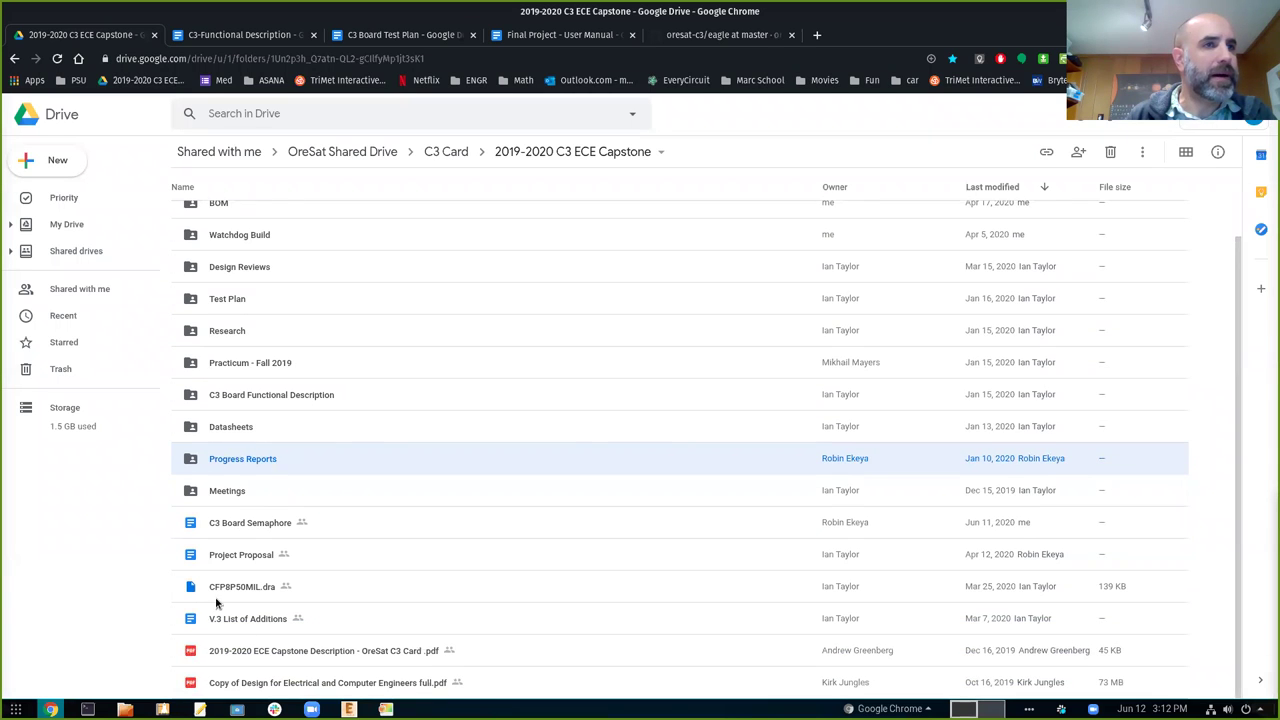
{"action": "left_click", "coordinate": [248, 524]}
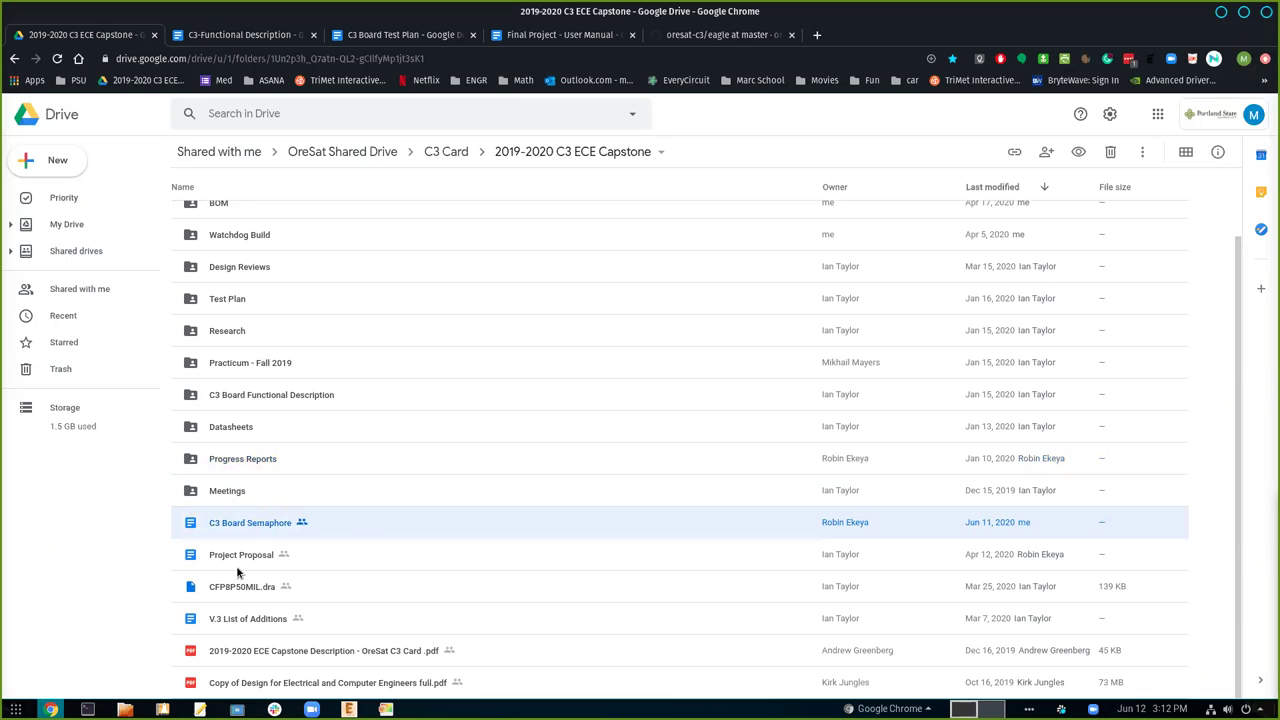
{"action": "left_click", "coordinate": [246, 563]}
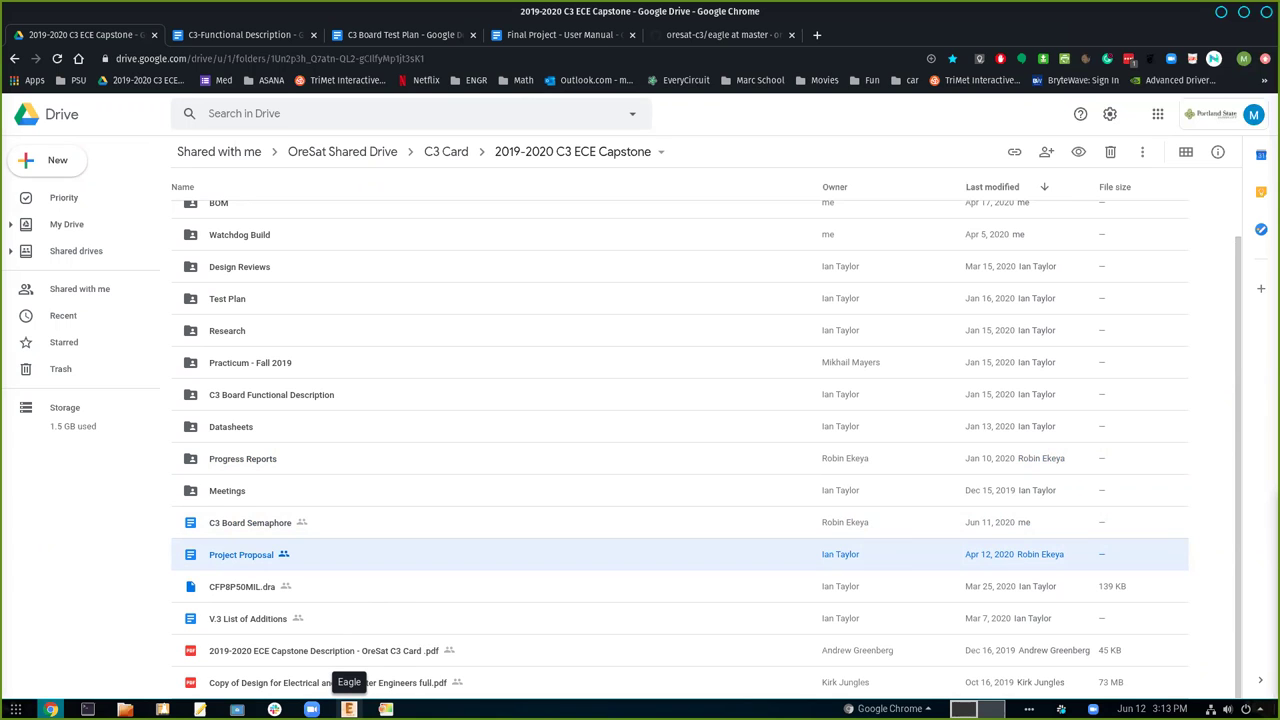
Switch to the Final Project - User Manual, jump to Product Design Specification, and scroll to the Executive Summary
{"action": "left_click", "coordinate": [566, 36]}
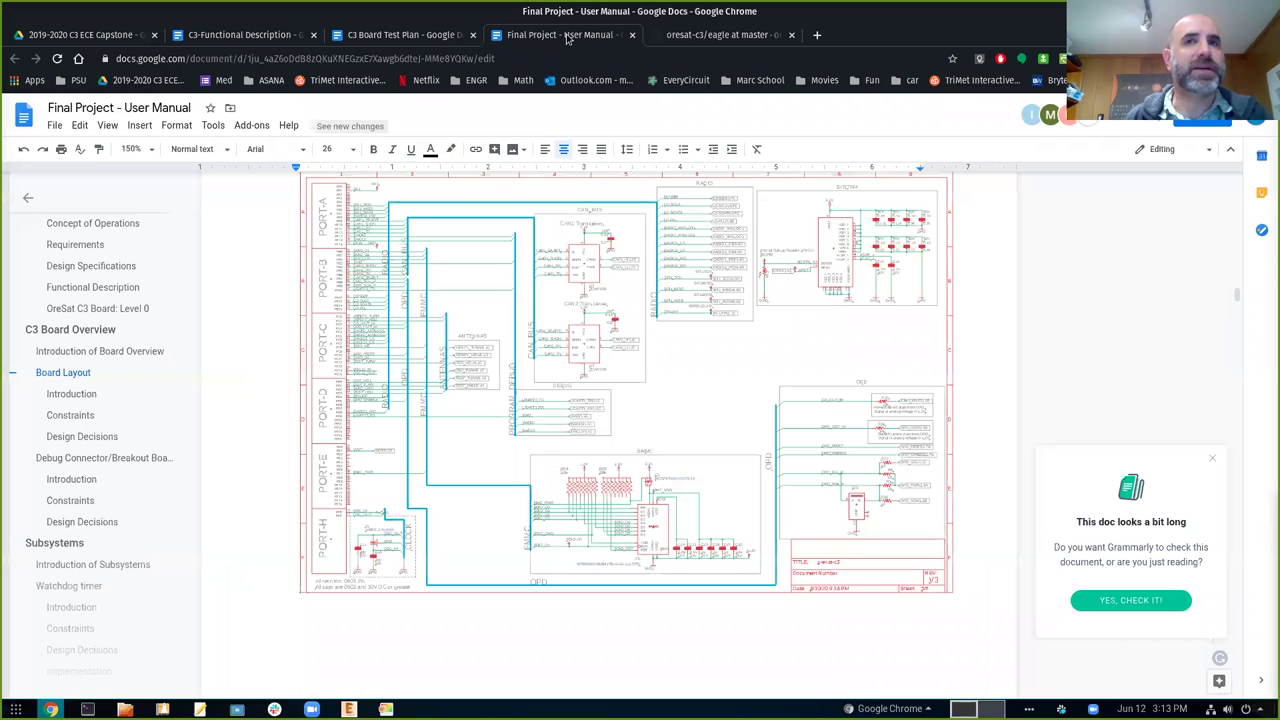
{"action": "scroll", "coordinate": [463, 400], "scroll_direction": "up", "scroll_amount": 10}
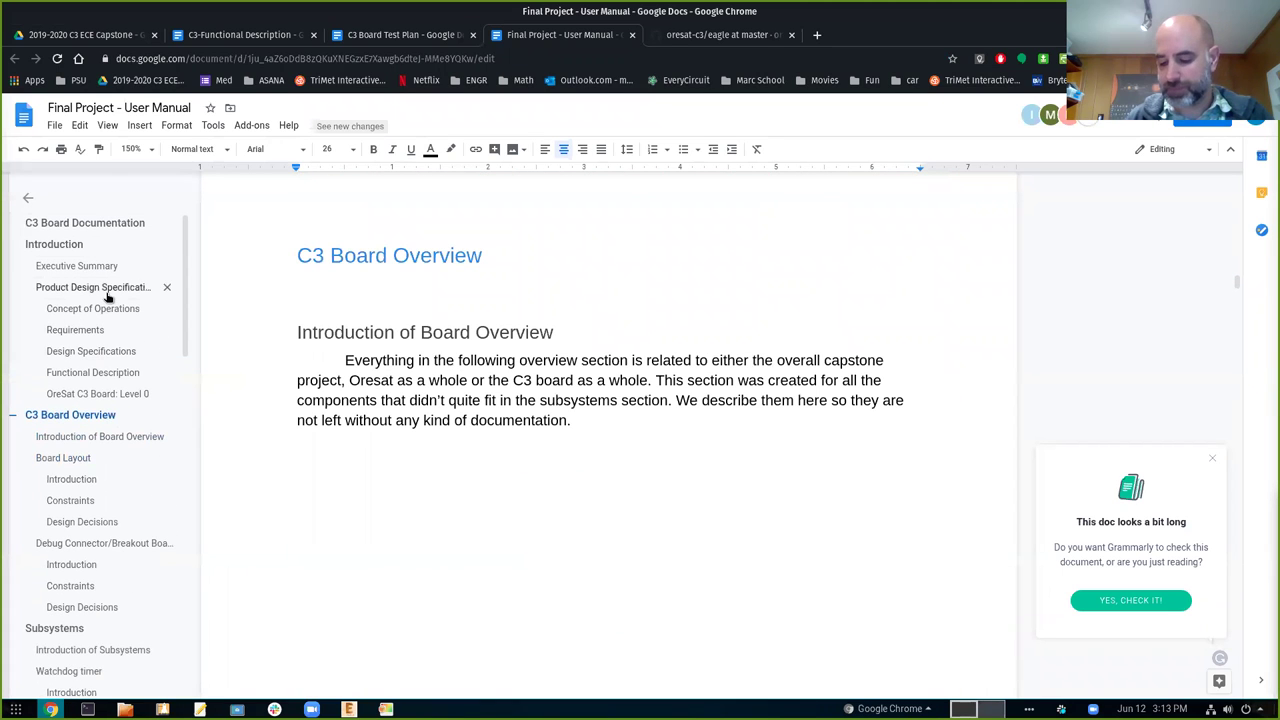
{"action": "left_click", "coordinate": [107, 288]}
{"action": "scroll", "coordinate": [400, 385], "scroll_direction": "up", "scroll_amount": 10}
{"action": "scroll", "coordinate": [399, 390], "scroll_direction": "down", "scroll_amount": 6}
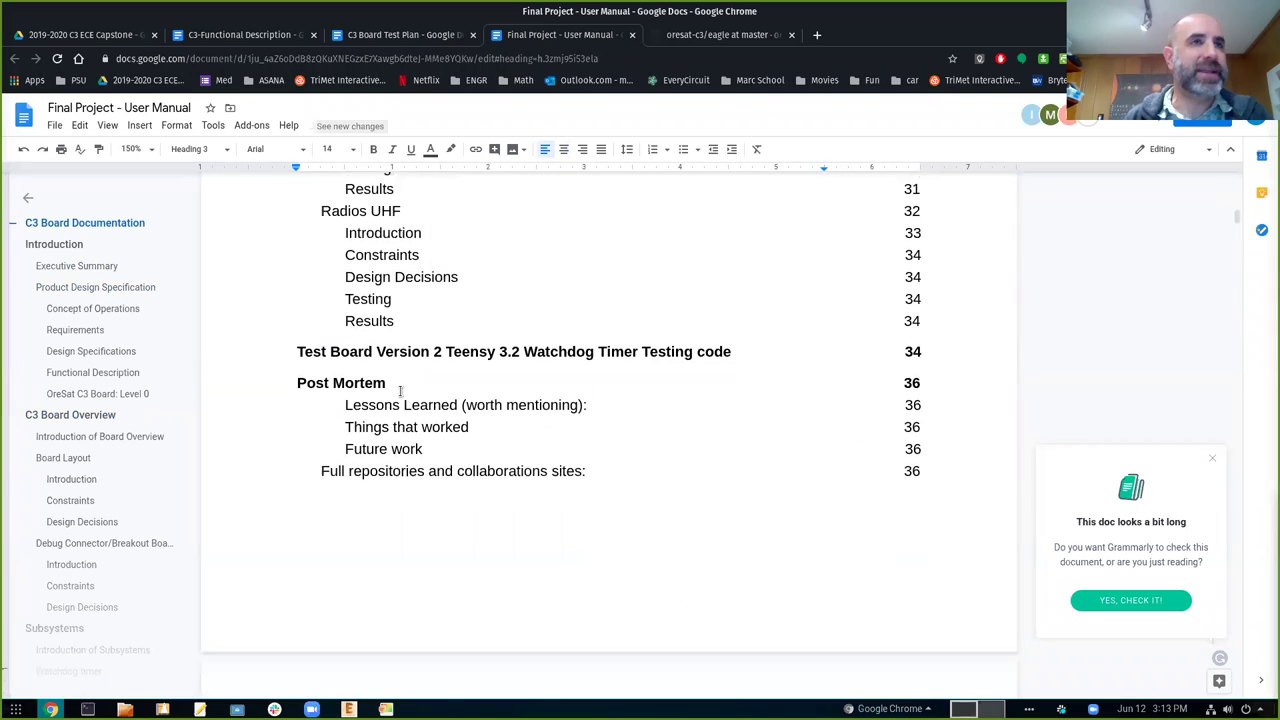
{"action": "scroll", "coordinate": [400, 390], "scroll_direction": "down", "scroll_amount": 2}
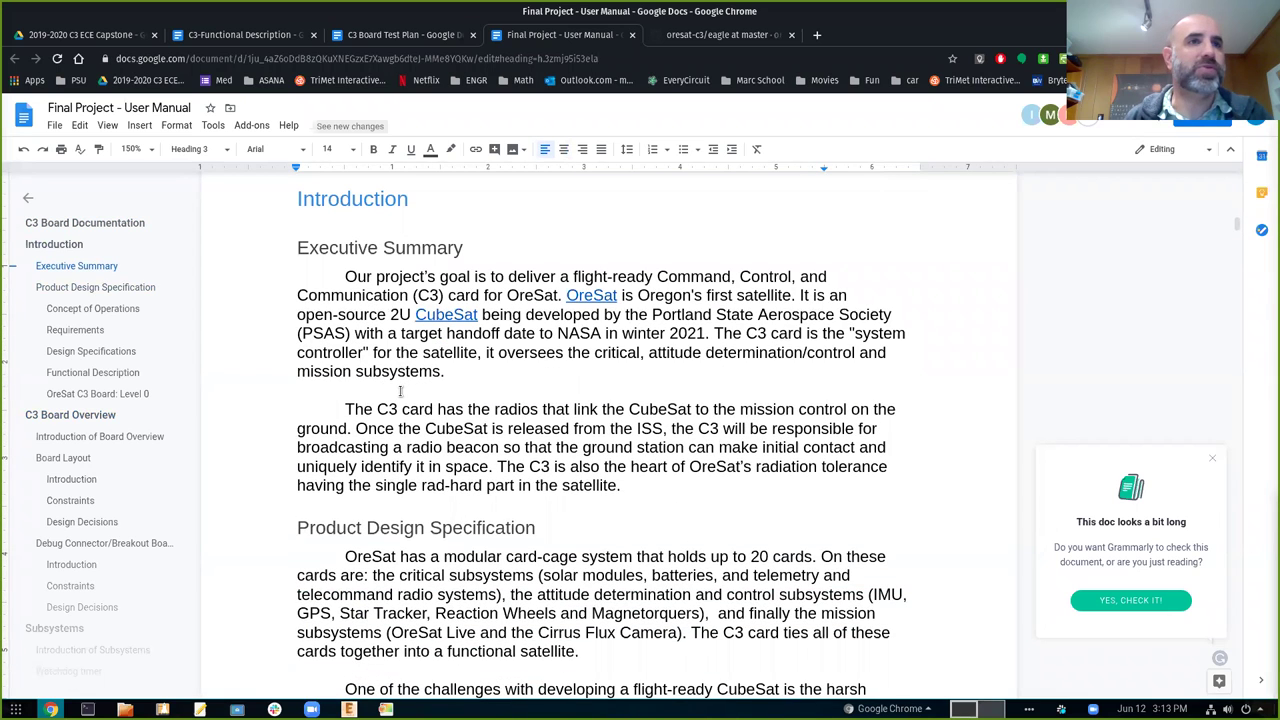
{"action": "scroll", "coordinate": [400, 391], "scroll_direction": "down", "scroll_amount": 1}
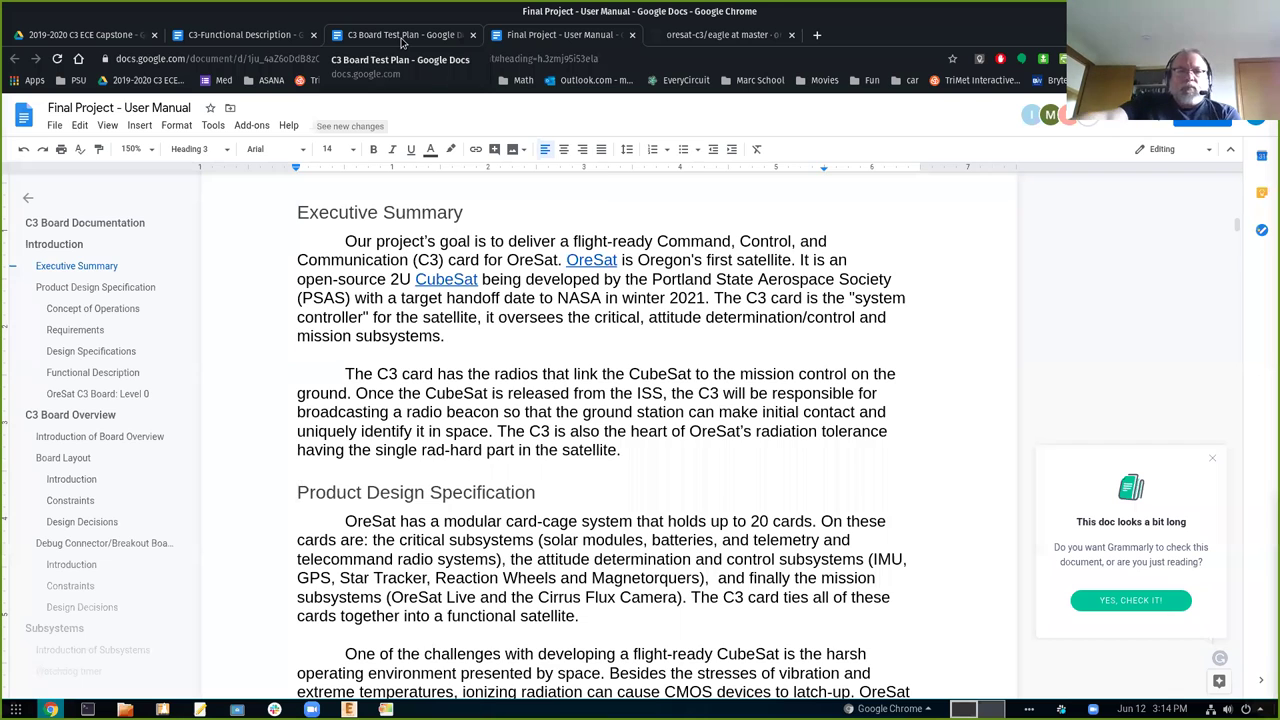
Switch to the C3-Functional Description document and jump to its OreSat C3 Board: Level 0 section
{"action": "left_click", "coordinate": [403, 36]}
{"action": "left_click", "coordinate": [248, 35]}
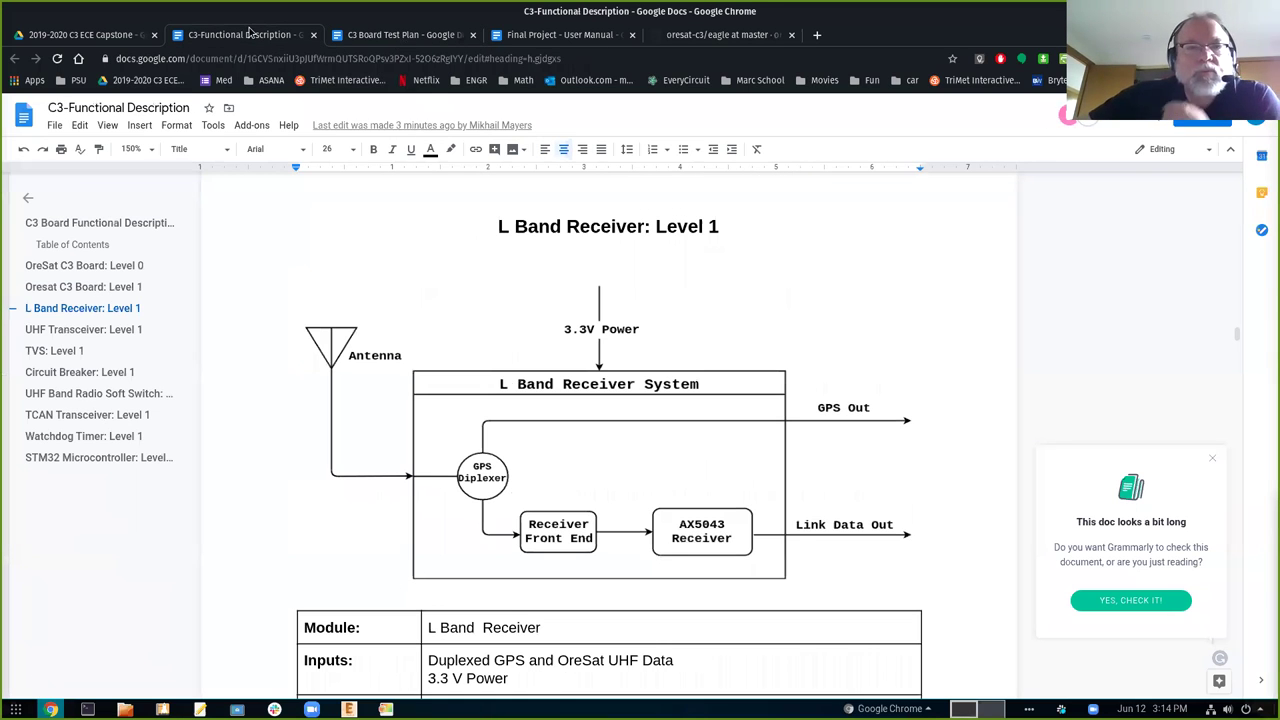
{"action": "left_click", "coordinate": [86, 266]}
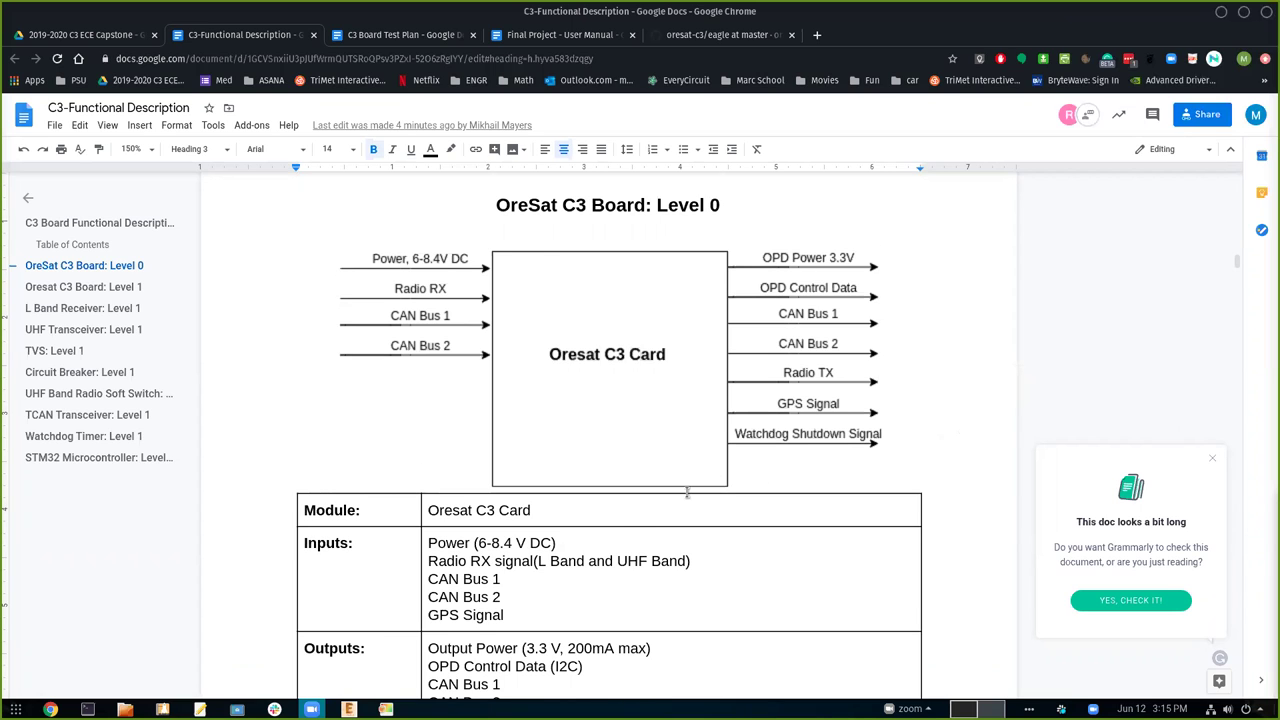
{"action": "scroll", "coordinate": [687, 492], "scroll_direction": "down", "scroll_amount": 1}
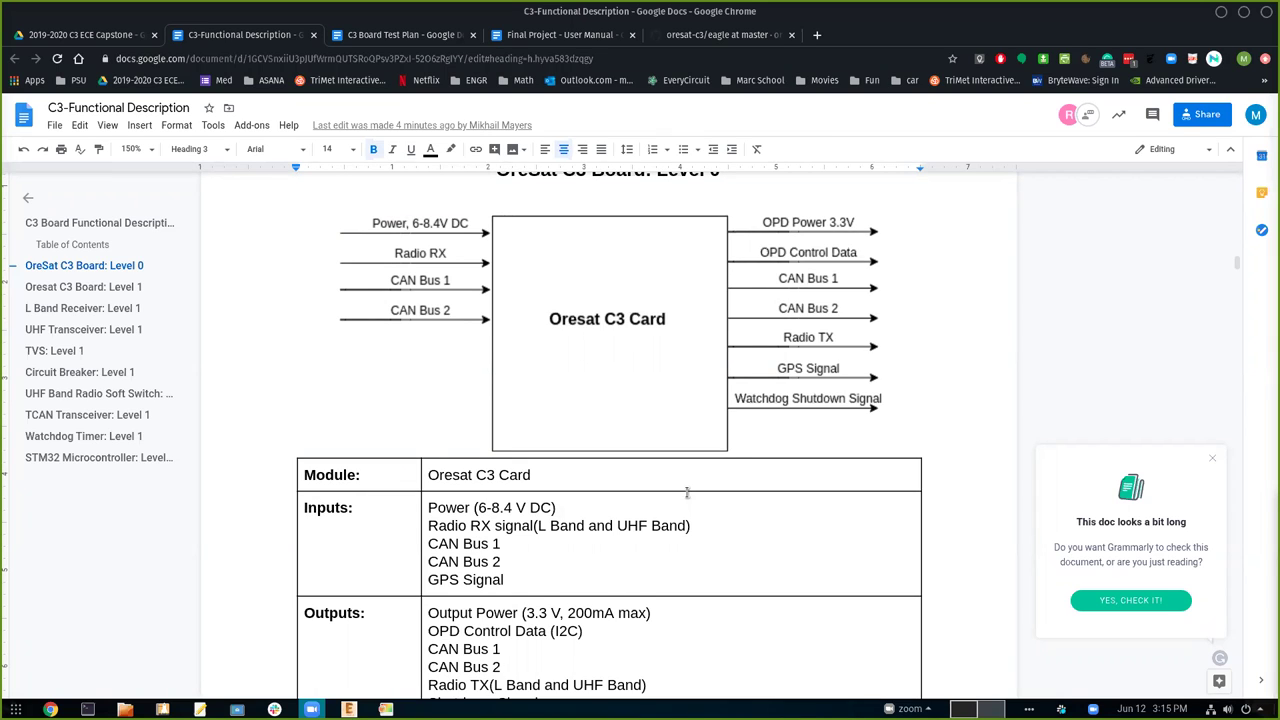
{"action": "scroll", "coordinate": [687, 492], "scroll_direction": "down", "scroll_amount": 2}
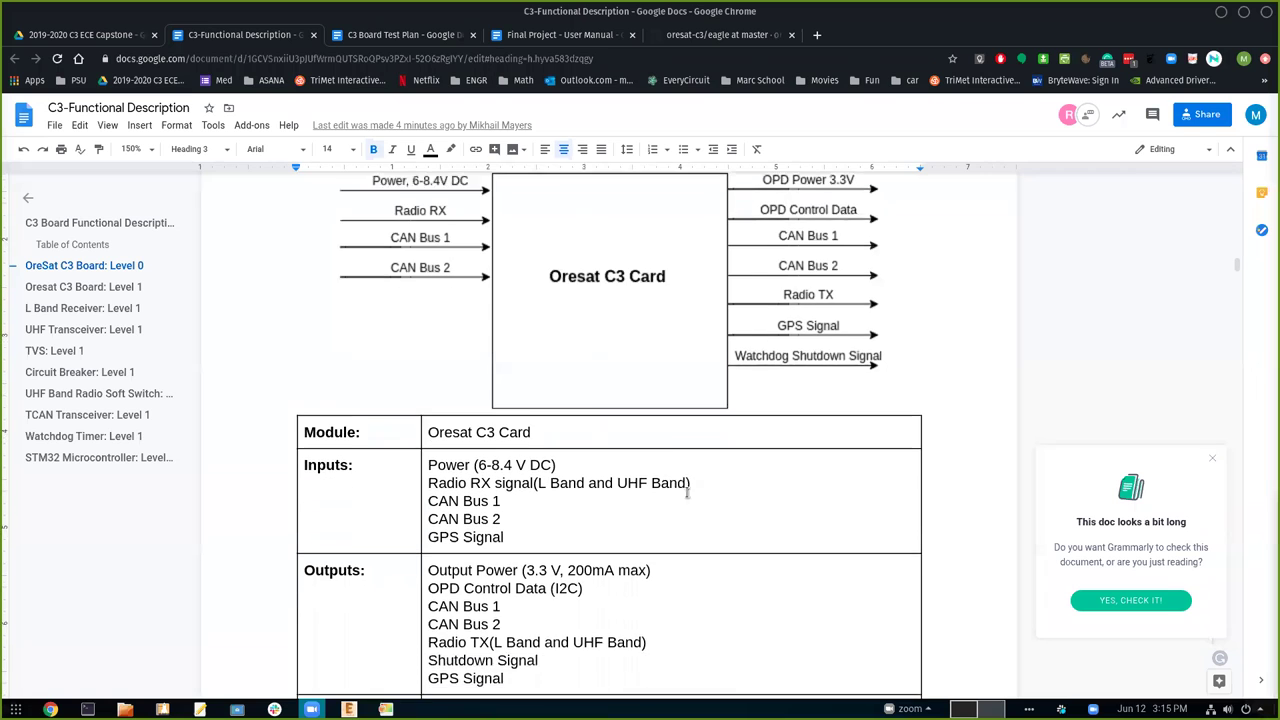
{"action": "scroll", "coordinate": [687, 492], "scroll_direction": "down", "scroll_amount": 1}
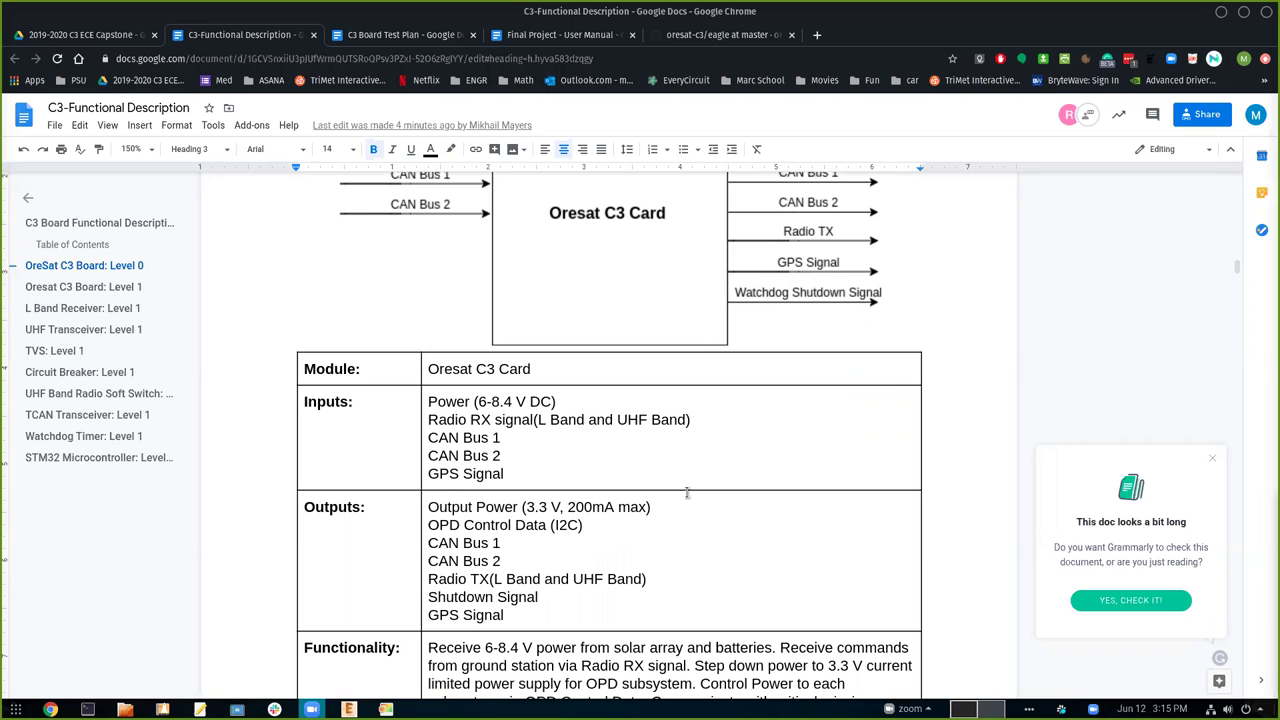
{"action": "scroll", "coordinate": [687, 492], "scroll_direction": "down", "scroll_amount": 1}
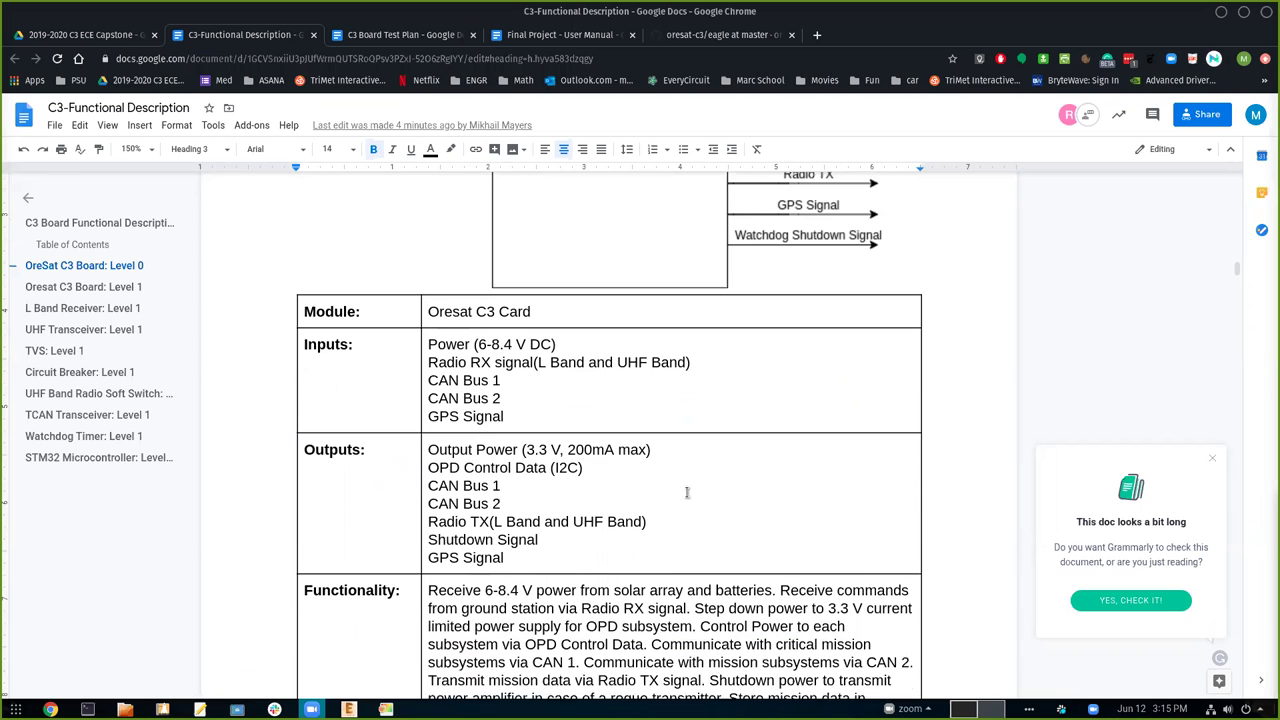
{"action": "scroll", "coordinate": [687, 492], "scroll_direction": "down", "scroll_amount": 1}
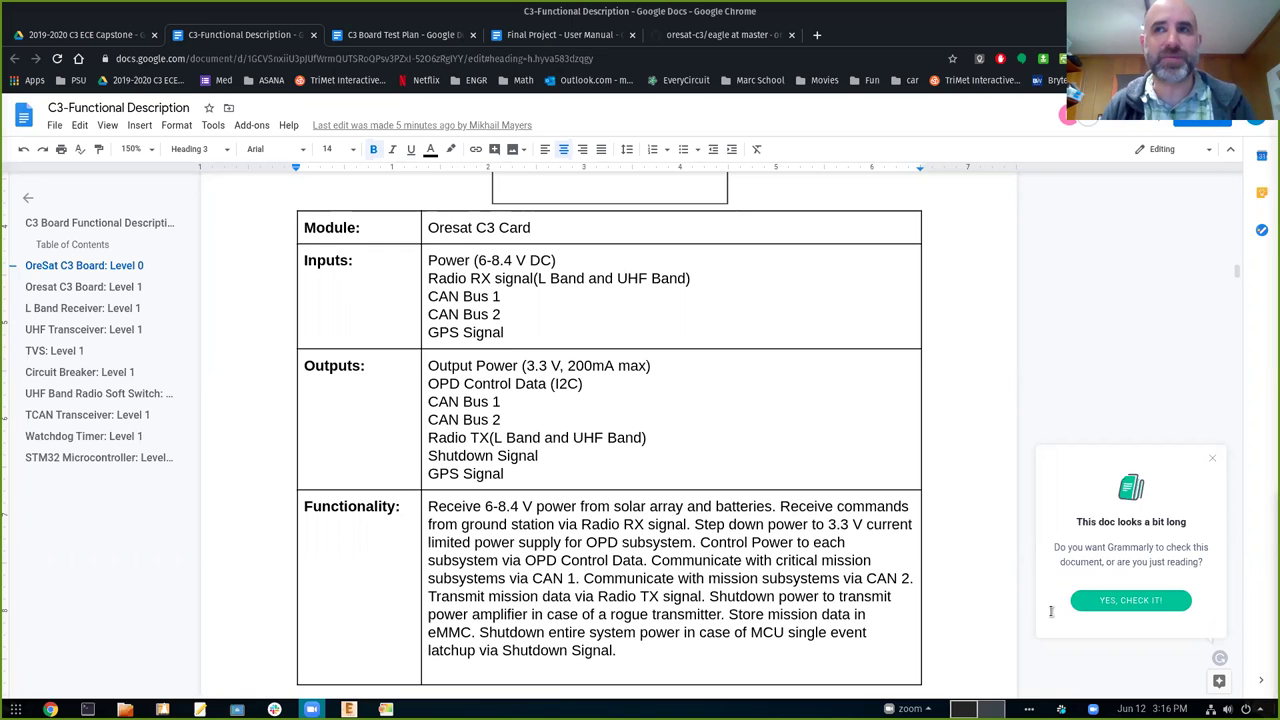
{"action": "scroll", "coordinate": [829, 632], "scroll_direction": "up", "scroll_amount": 5}
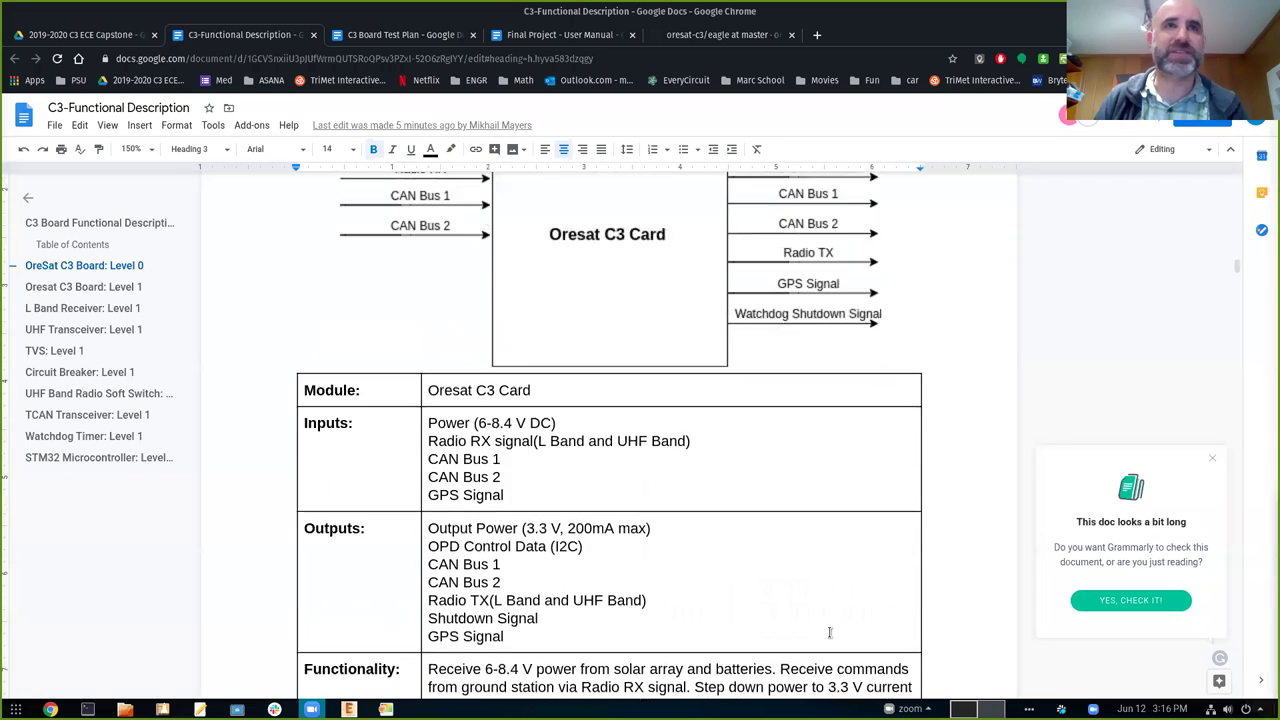
{"action": "scroll", "coordinate": [829, 632], "scroll_direction": "up", "scroll_amount": 1}
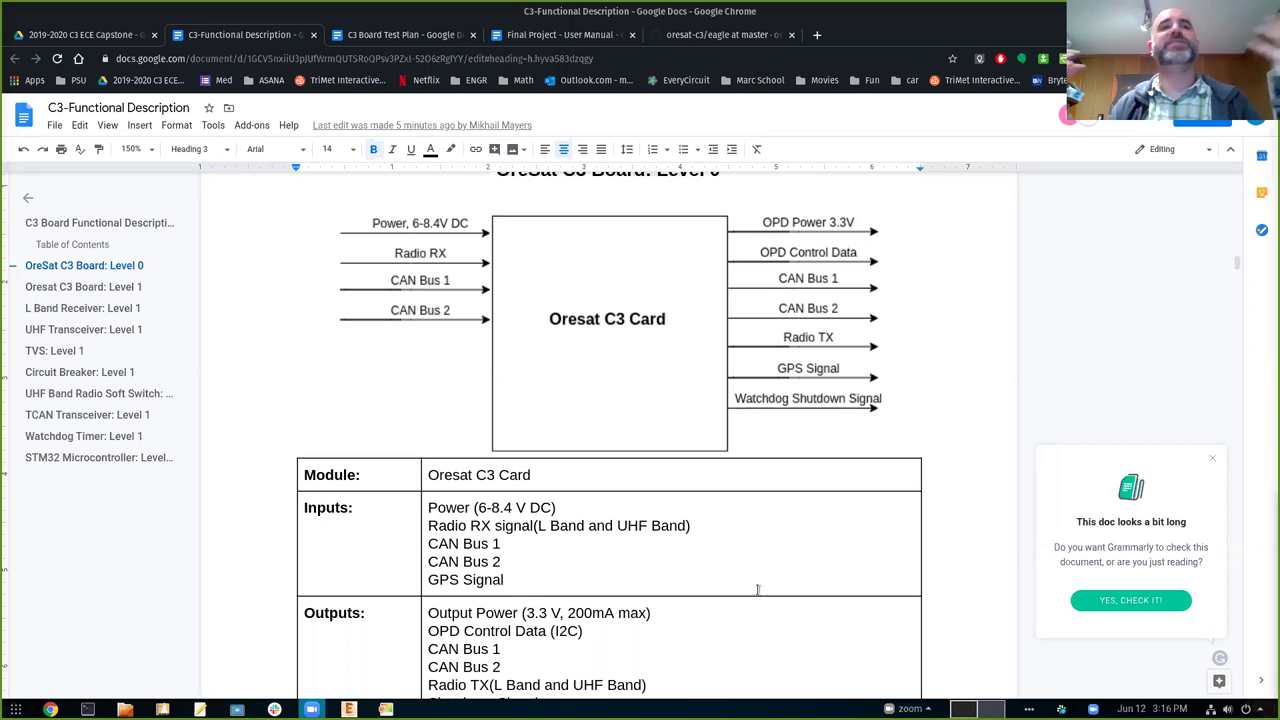
{"action": "scroll", "coordinate": [721, 577], "scroll_direction": "up", "scroll_amount": 2}
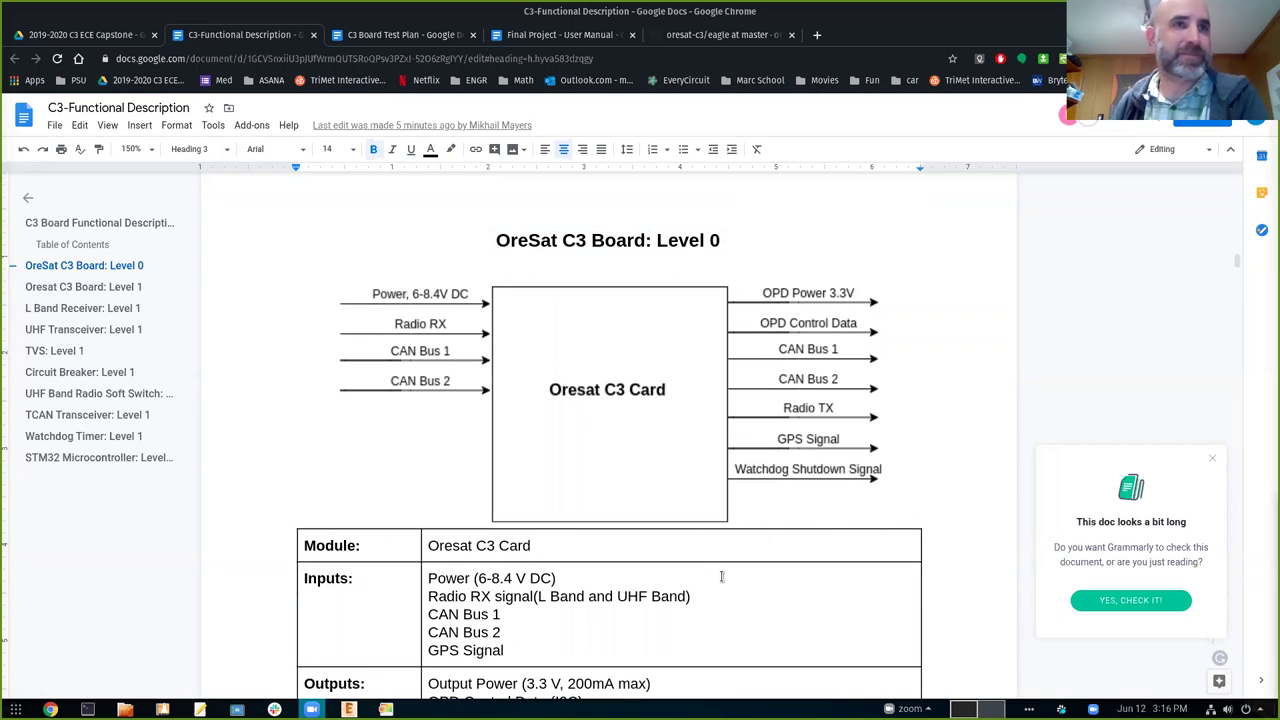
{"action": "scroll", "coordinate": [721, 577], "scroll_direction": "down", "scroll_amount": 1}
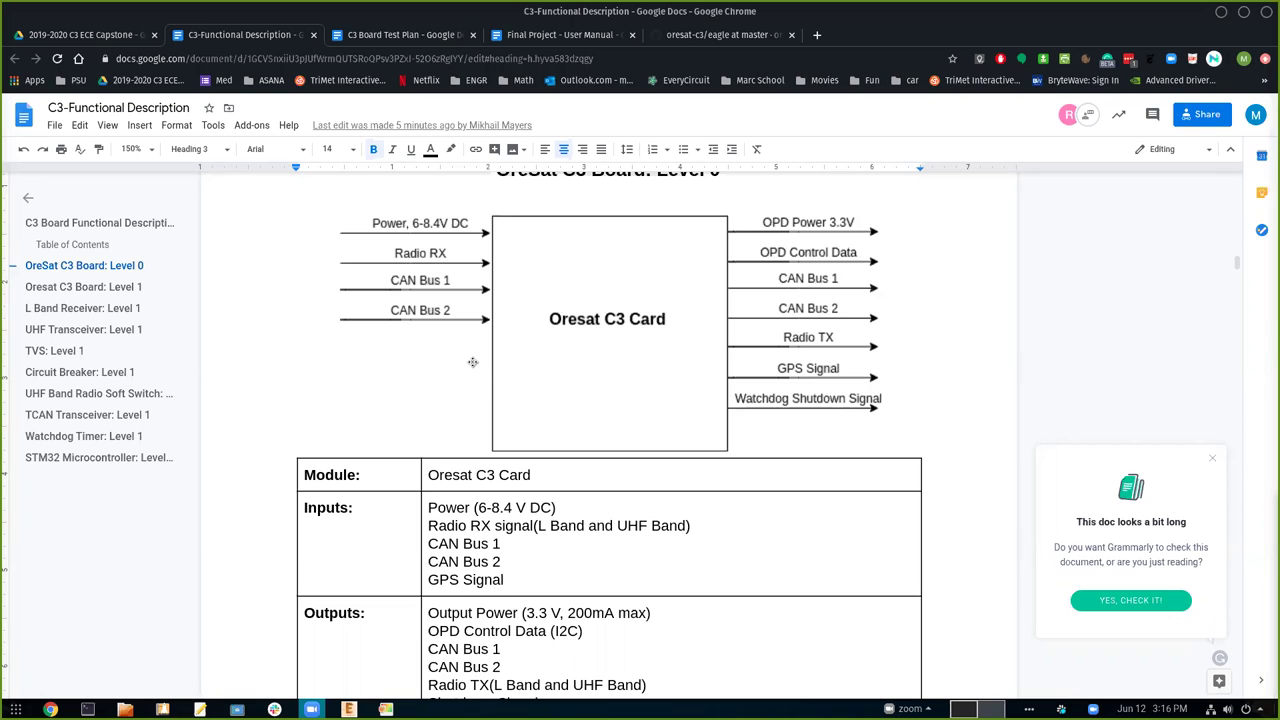
{"action": "scroll", "coordinate": [473, 362], "scroll_direction": "up", "scroll_amount": 1}
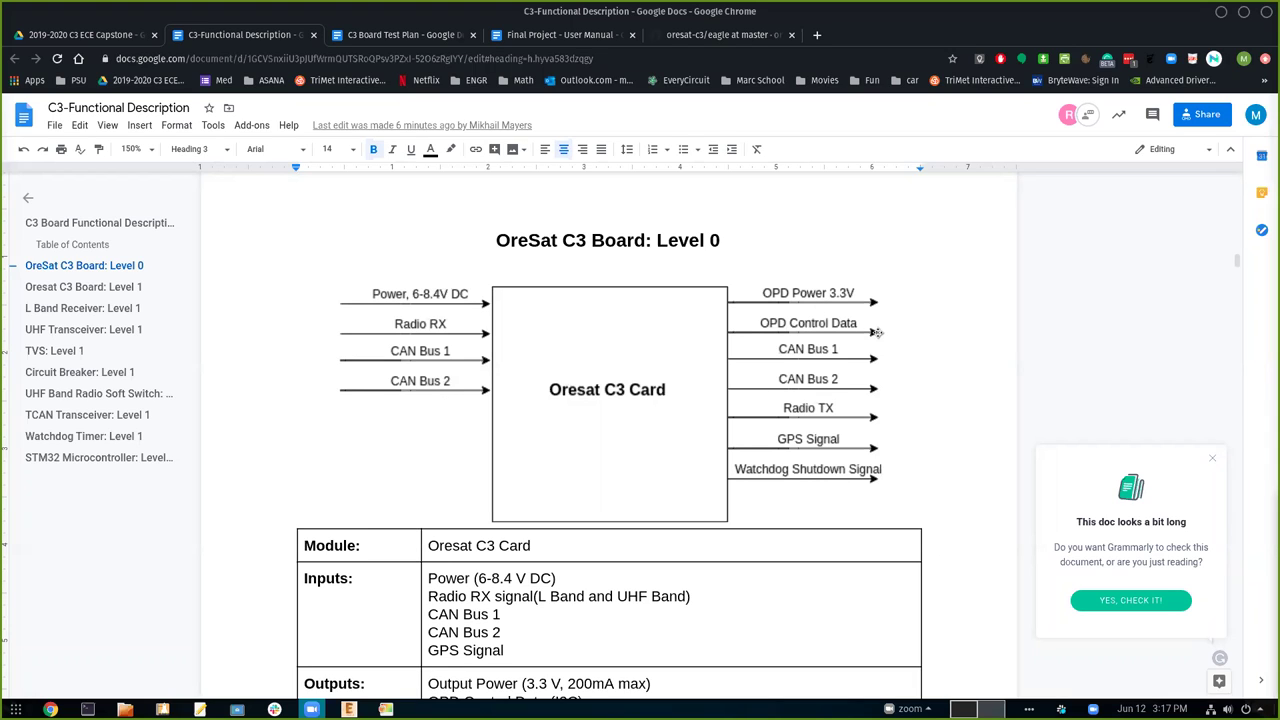
{"action": "scroll", "coordinate": [876, 332], "scroll_direction": "down", "scroll_amount": 1}
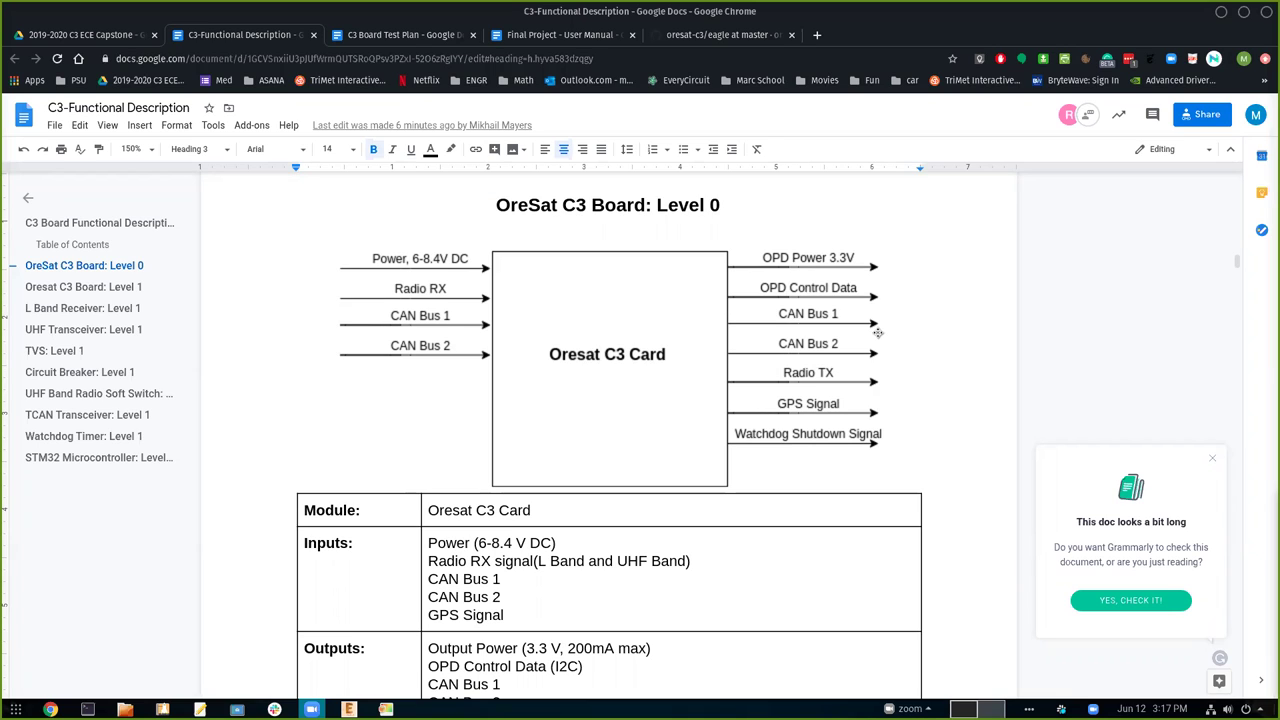
{"action": "scroll", "coordinate": [877, 332], "scroll_direction": "down", "scroll_amount": 1}
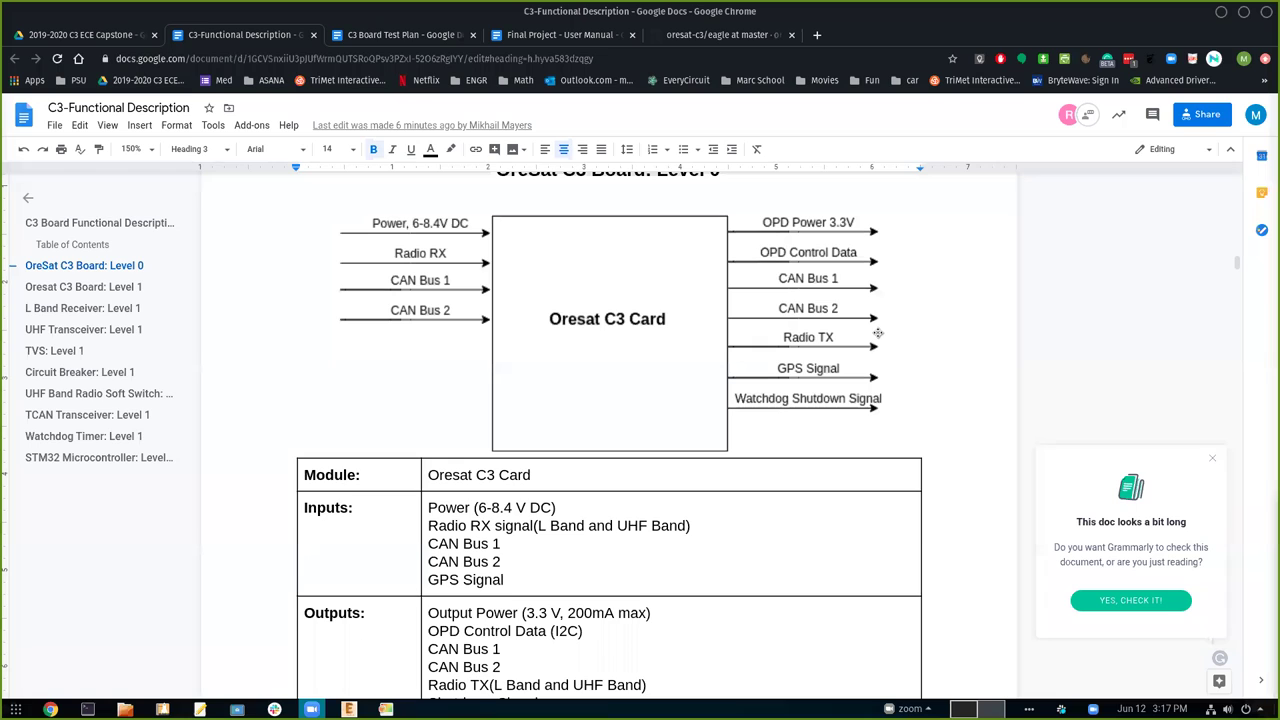
{"action": "scroll", "coordinate": [877, 332], "scroll_direction": "down", "scroll_amount": 1}
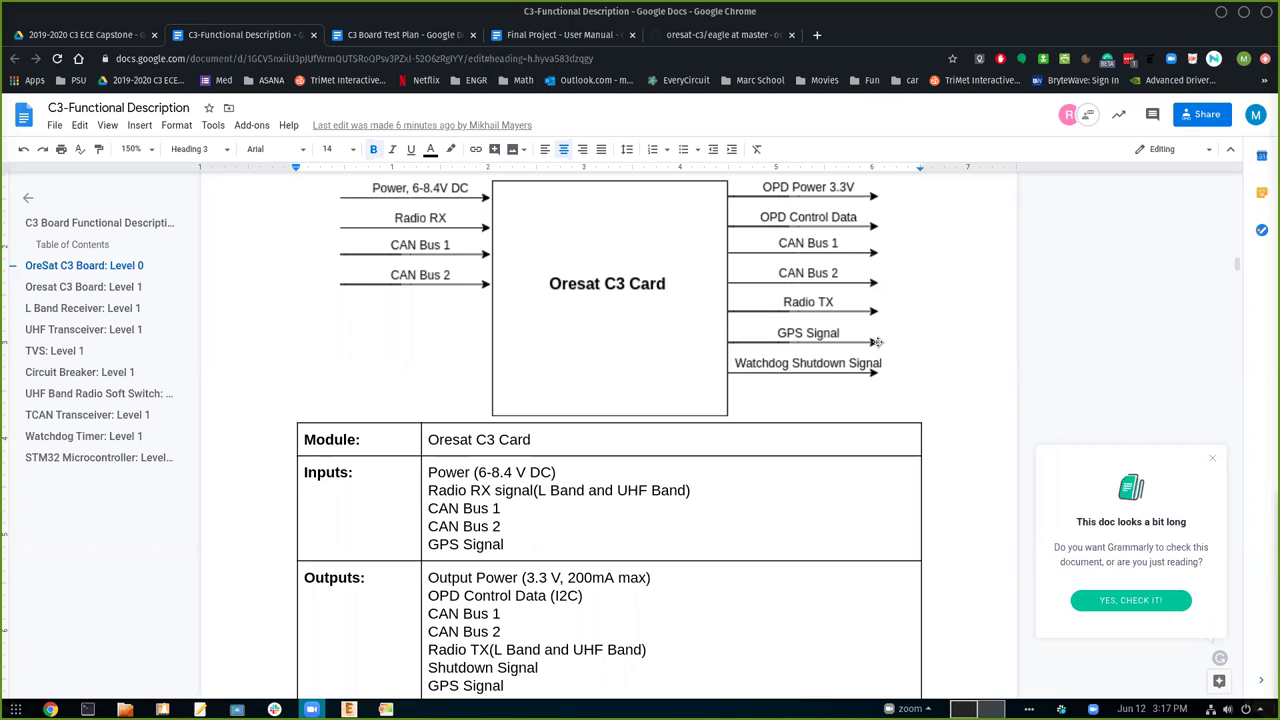
{"action": "scroll", "coordinate": [876, 342], "scroll_direction": "down", "scroll_amount": 1}
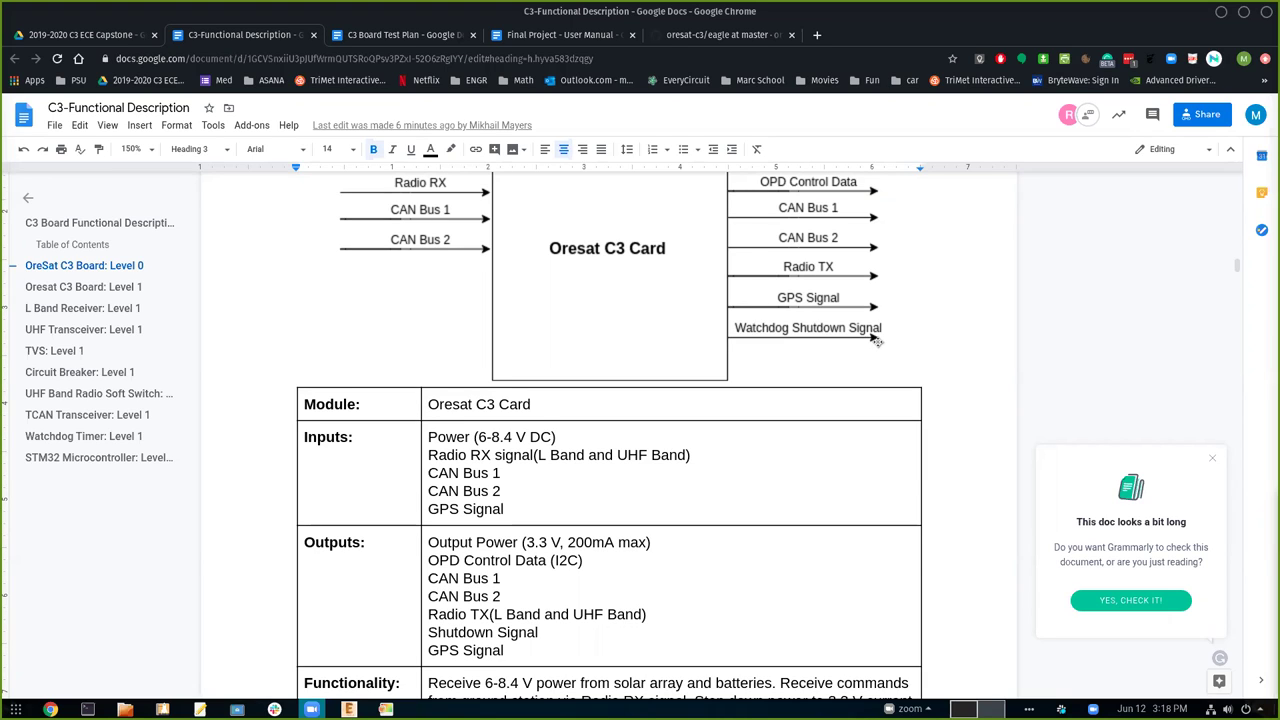
{"action": "scroll", "coordinate": [876, 342], "scroll_direction": "down", "scroll_amount": 3}
{"action": "scroll", "coordinate": [878, 342], "scroll_direction": "down", "scroll_amount": 1}
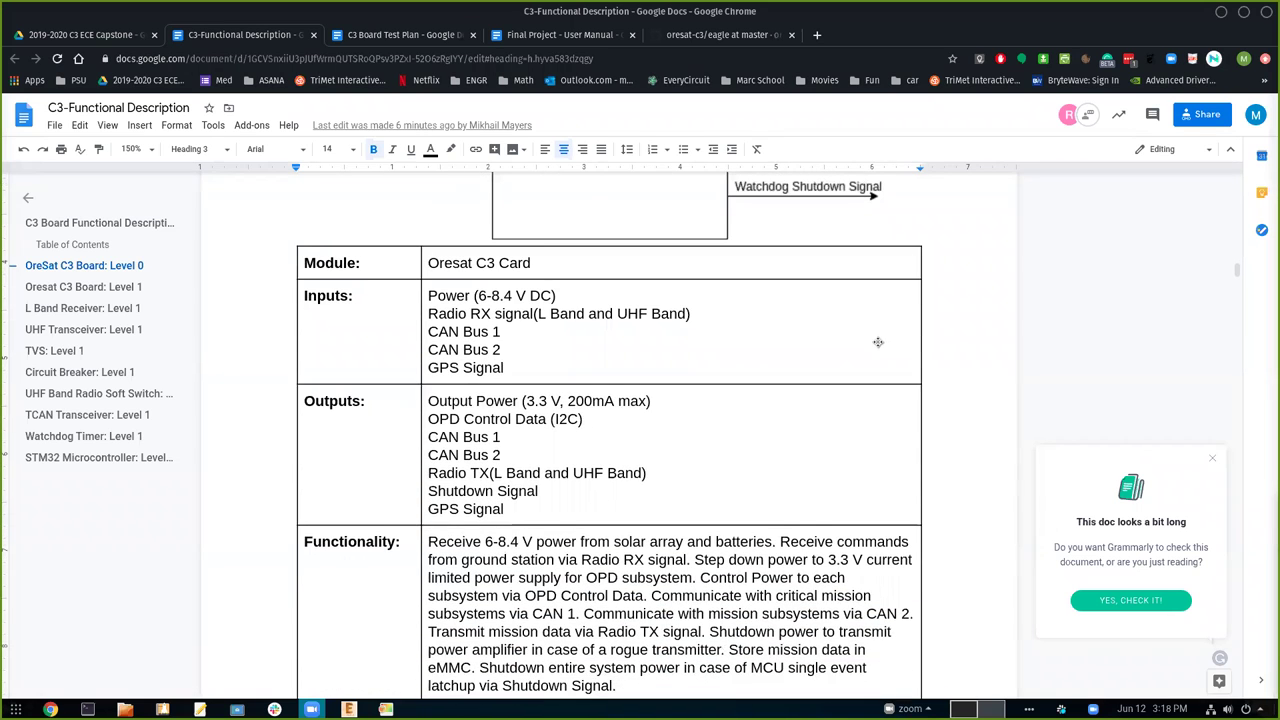
{"action": "scroll", "coordinate": [878, 342], "scroll_direction": "down", "scroll_amount": 1}
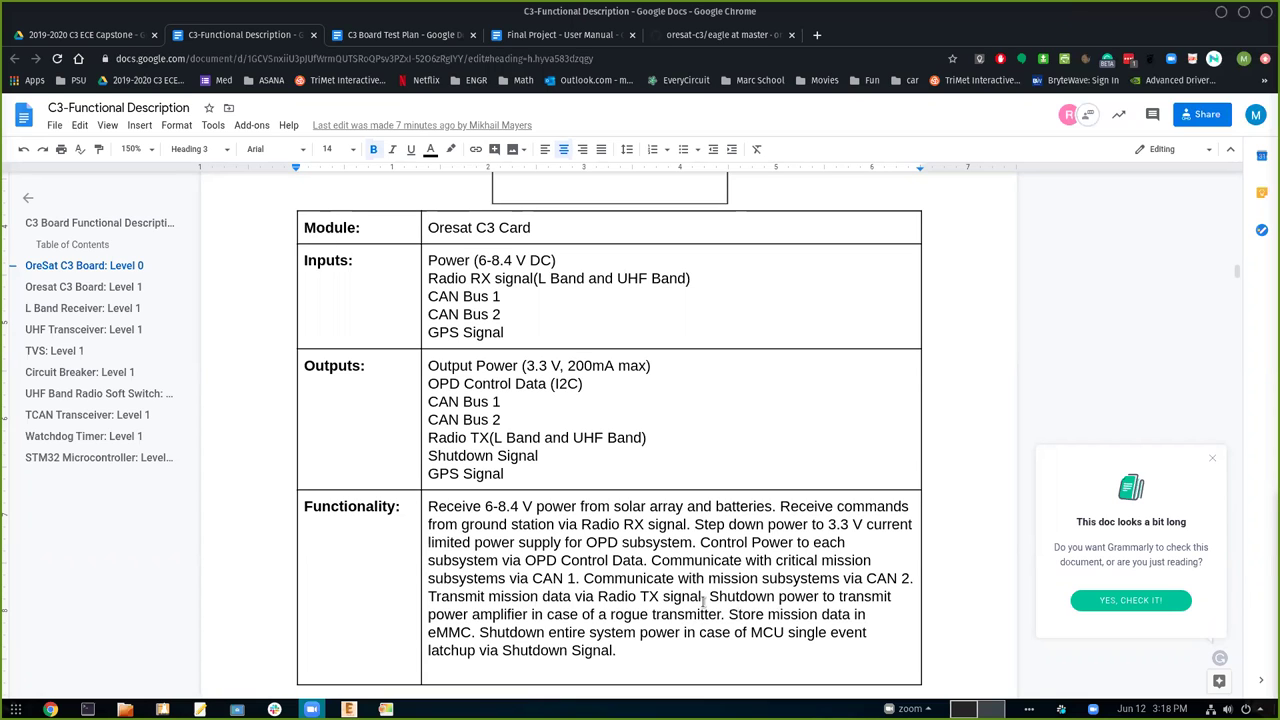
{"action": "scroll", "coordinate": [703, 600], "scroll_direction": "up", "scroll_amount": 1}
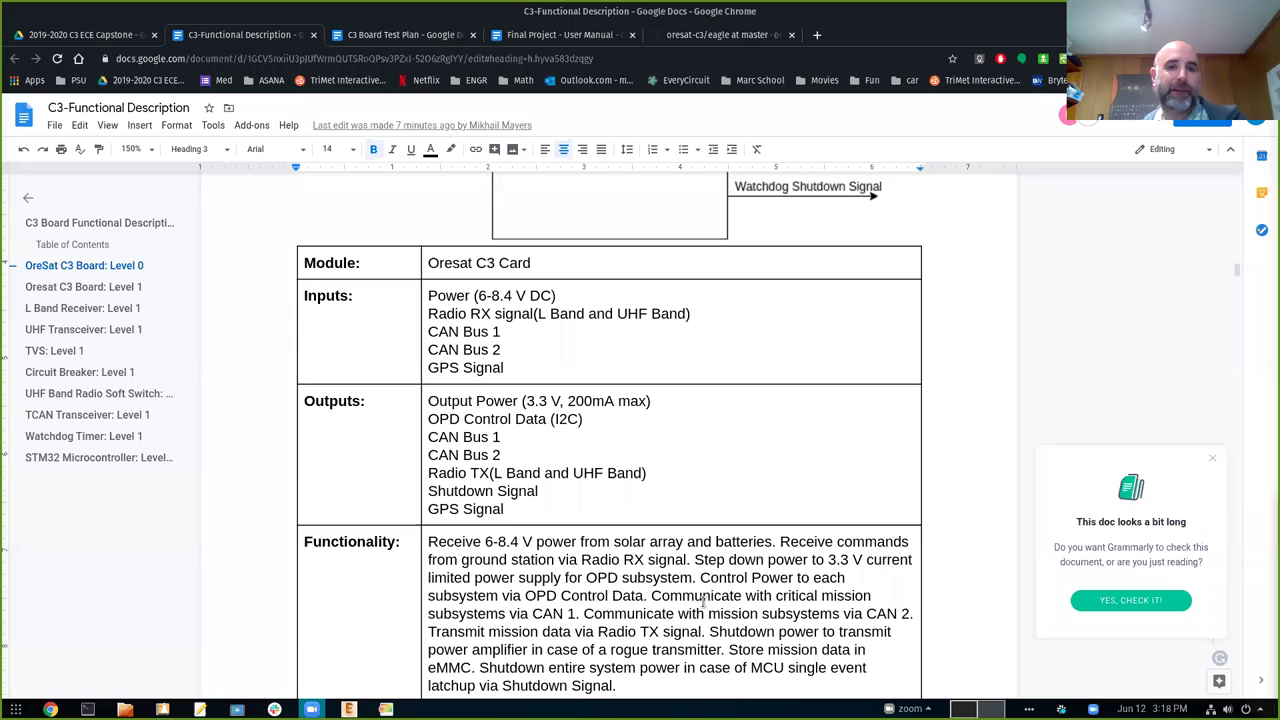
{"action": "scroll", "coordinate": [703, 600], "scroll_direction": "up", "scroll_amount": 3}
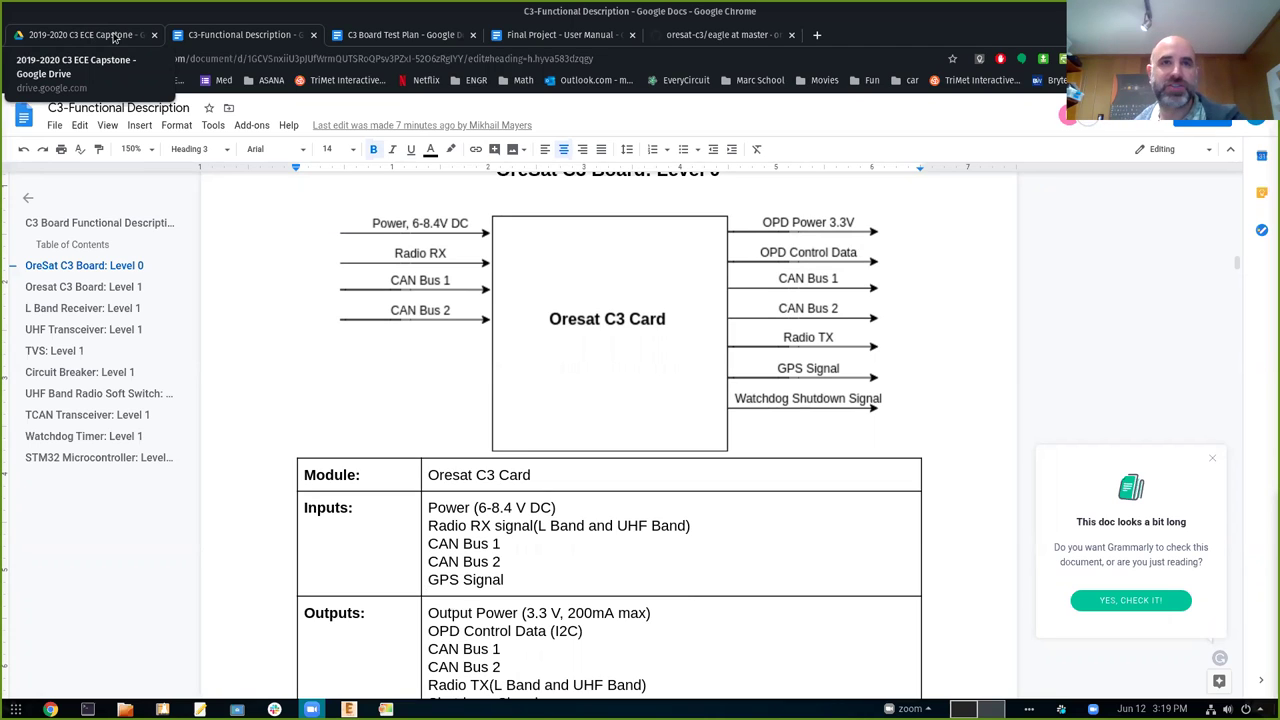
Jump to the Oresat C3 Board: Level 1 section and read through its STM32F446RE diagram
{"action": "left_click", "coordinate": [133, 288]}
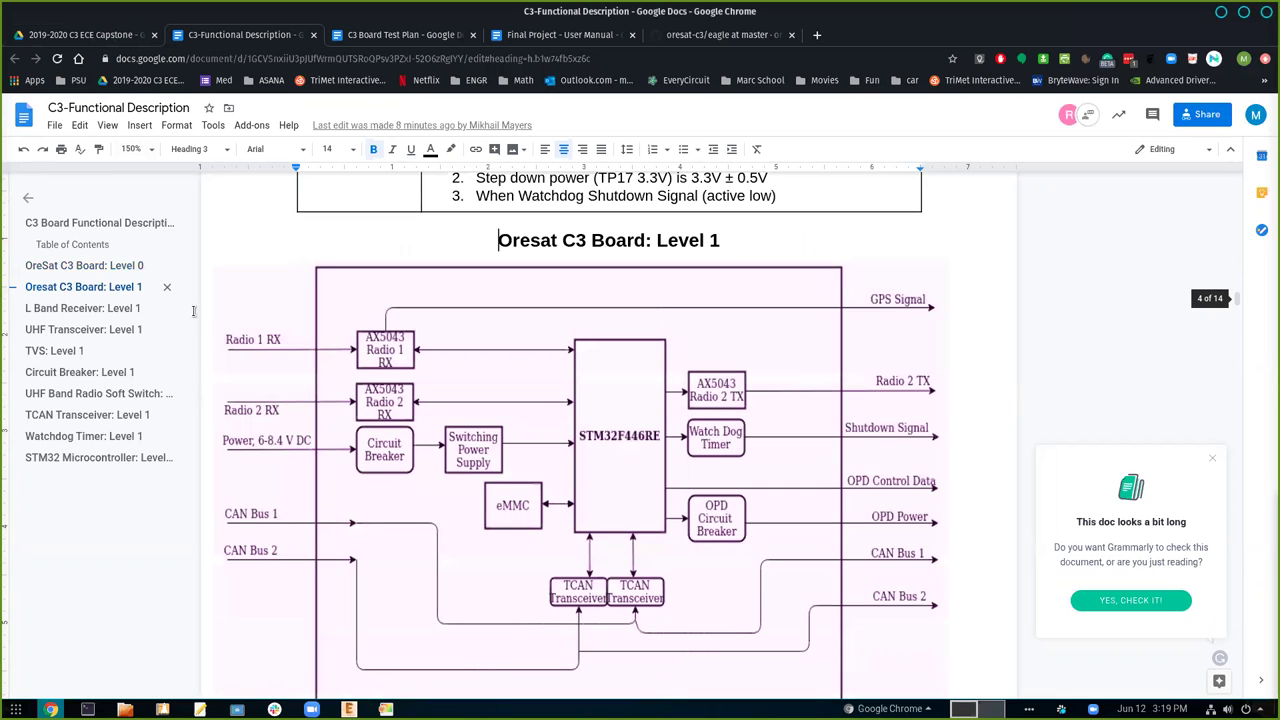
{"action": "scroll", "coordinate": [200, 313], "scroll_direction": "down", "scroll_amount": 1}
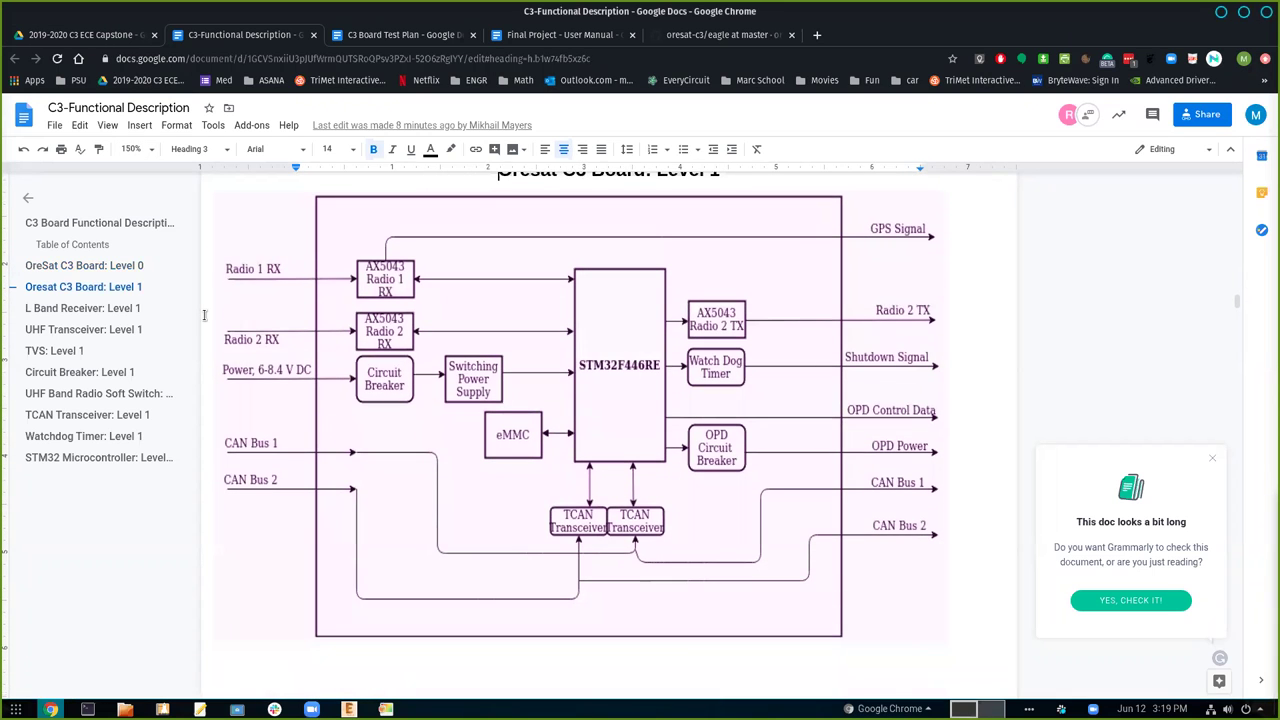
{"action": "scroll", "coordinate": [295, 343], "scroll_direction": "up", "scroll_amount": 1}
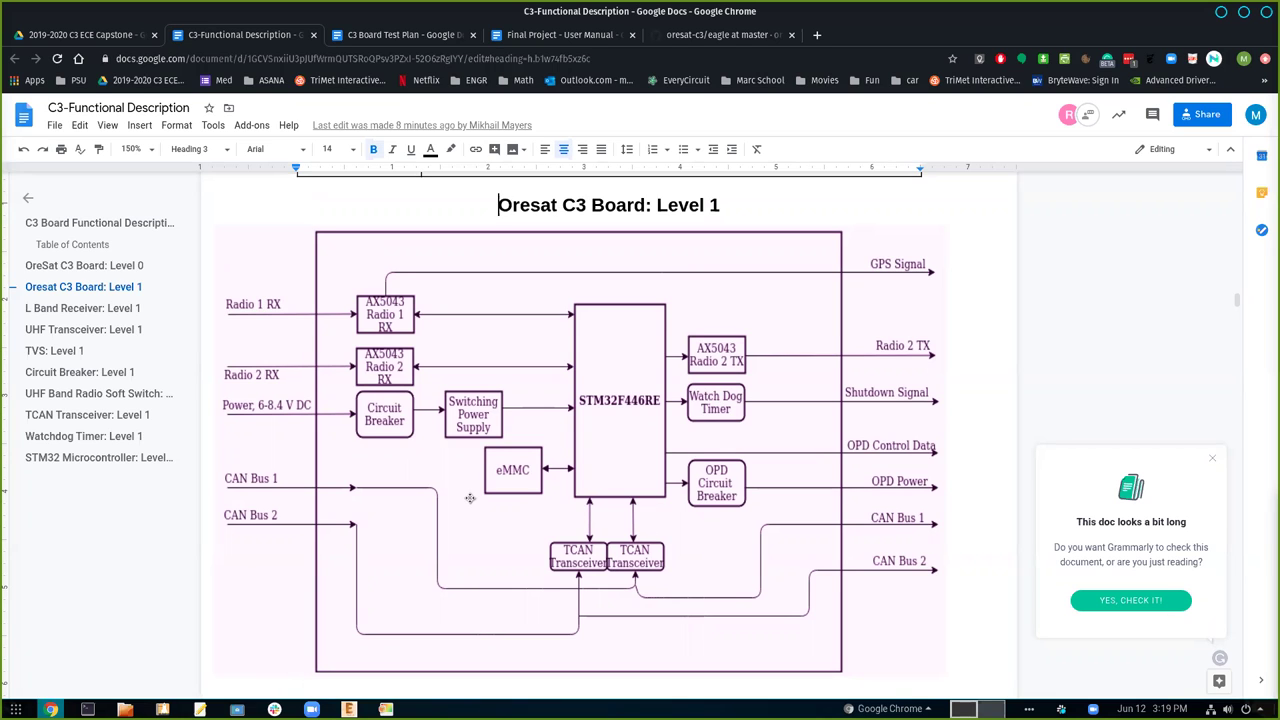
{"action": "scroll", "coordinate": [469, 497], "scroll_direction": "down", "scroll_amount": 1}
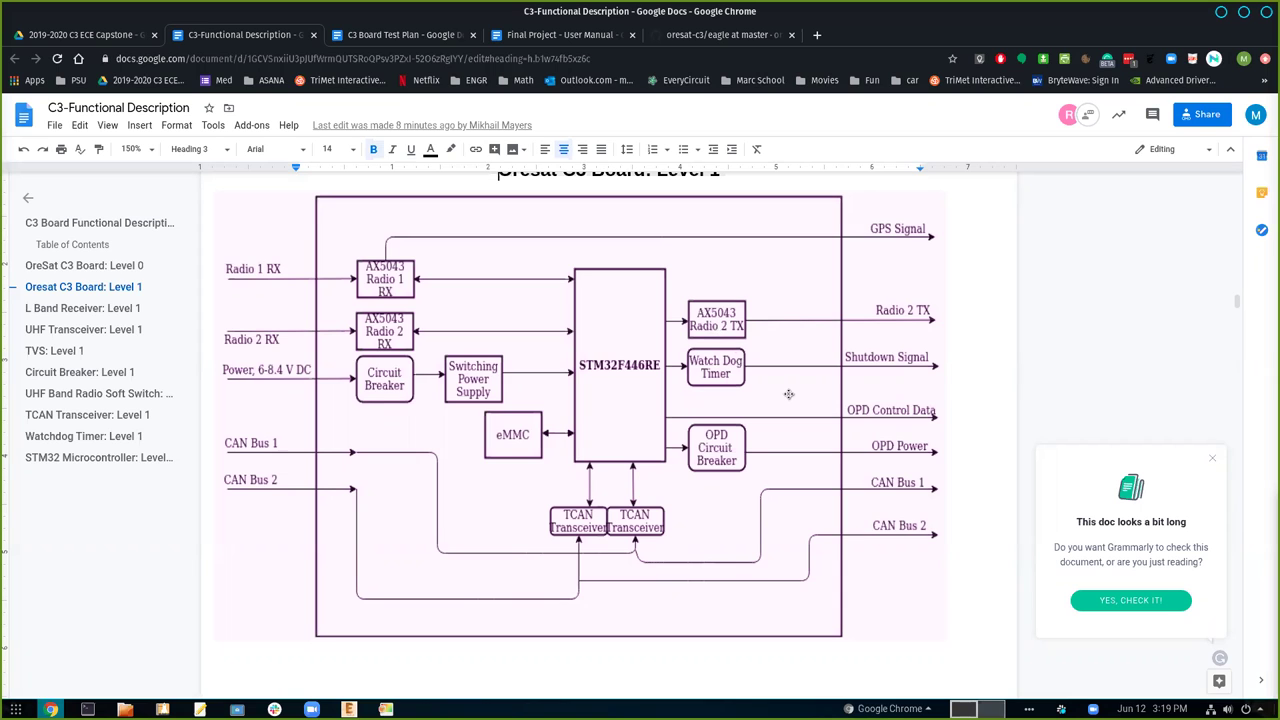
{"action": "scroll", "coordinate": [760, 393], "scroll_direction": "down", "scroll_amount": 1}
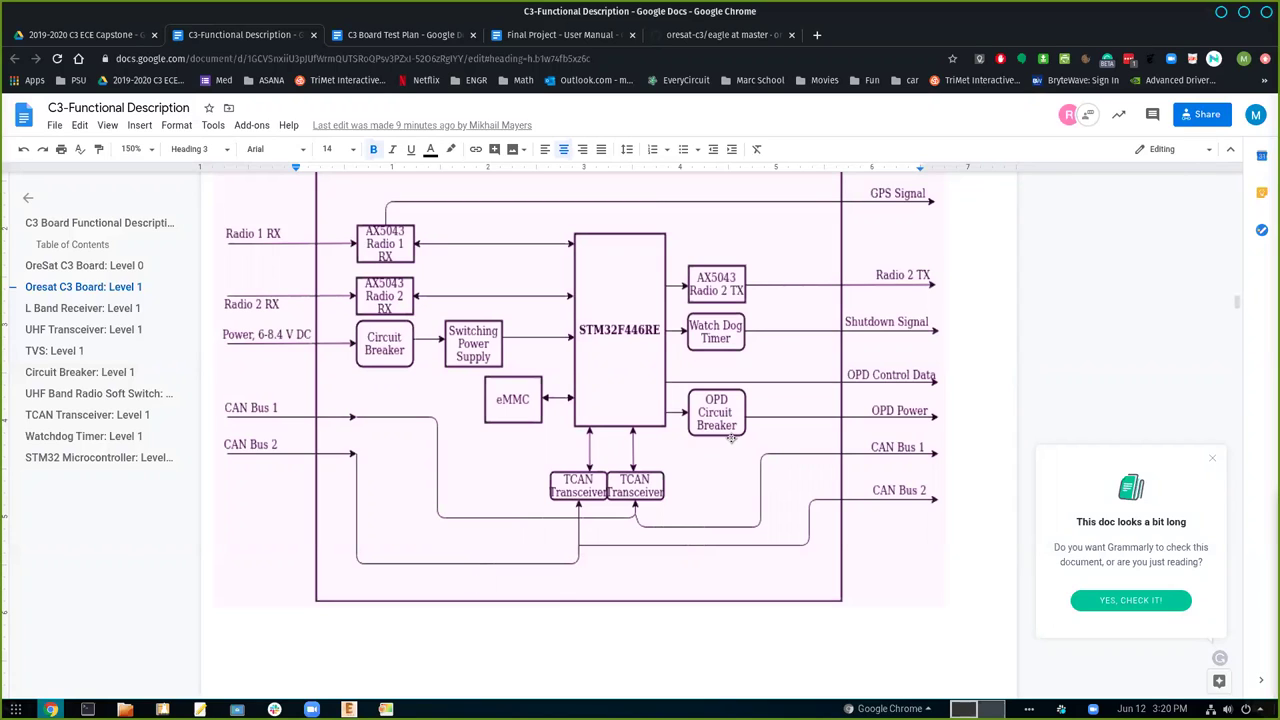
Dismiss the Grammarly long-document prompt and show the document full screen with F11
{"action": "left_click", "coordinate": [1212, 458]}
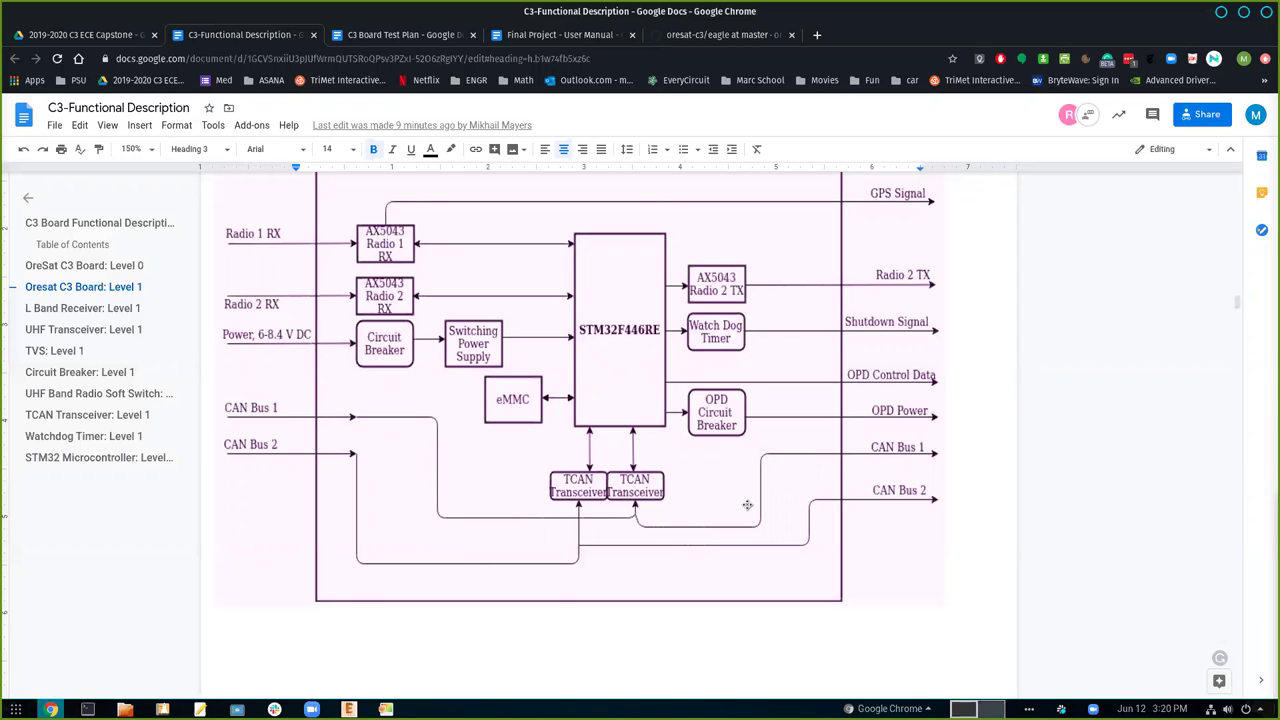
{"action": "scroll", "coordinate": [747, 505], "scroll_direction": "up", "scroll_amount": 1}
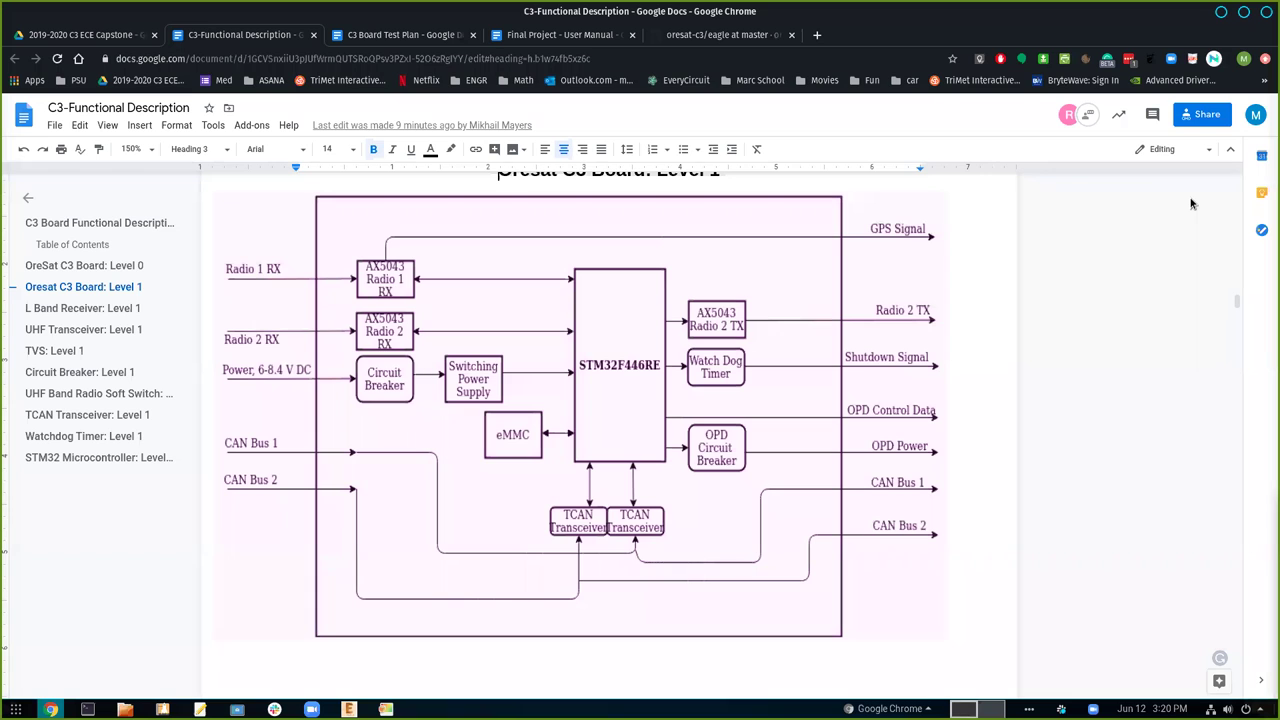
{"action": "key", "text": "F11"}
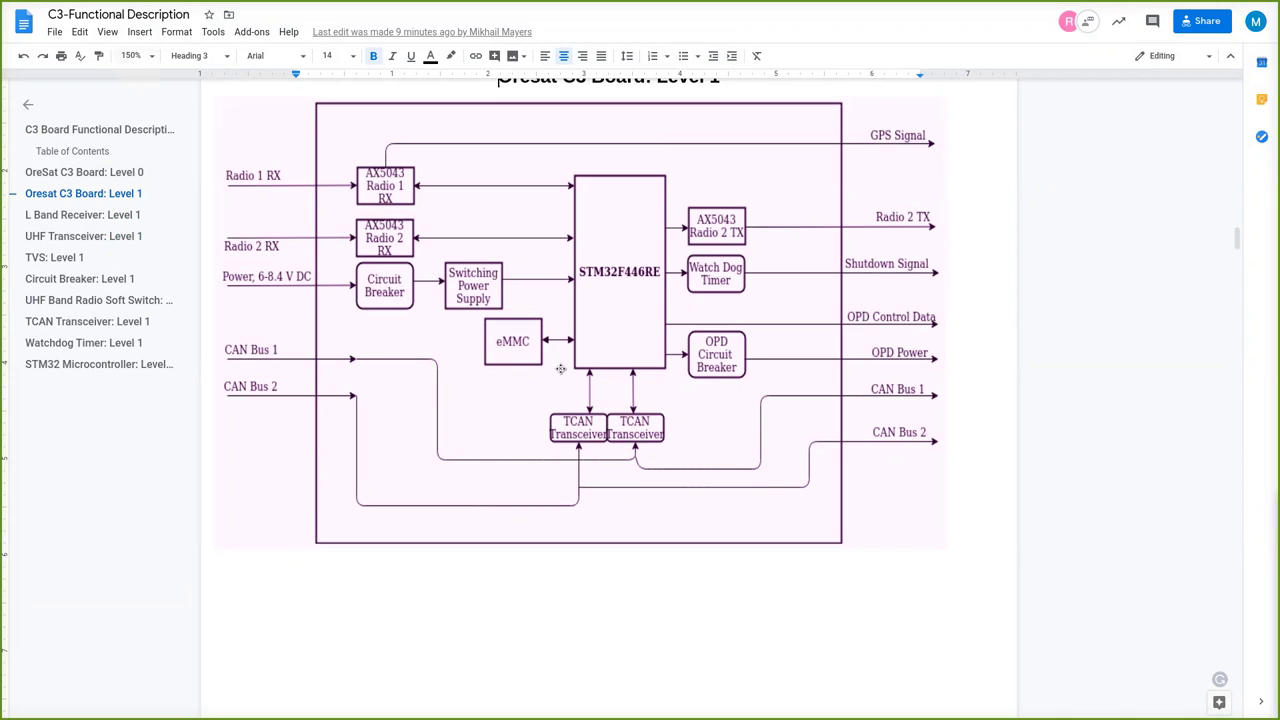
Scroll past page 3 to the L Band Receiver: Level 1 heading and its AX5043 Receiver diagram
{"action": "scroll", "coordinate": [560, 370], "scroll_direction": "down", "scroll_amount": 5}
{"action": "scroll", "coordinate": [560, 370], "scroll_direction": "down", "scroll_amount": 5}
{"action": "scroll", "coordinate": [560, 370], "scroll_direction": "up", "scroll_amount": 1}
{"action": "scroll", "coordinate": [560, 370], "scroll_direction": "up", "scroll_amount": 3}
{"action": "scroll", "coordinate": [560, 370], "scroll_direction": "down", "scroll_amount": 1}
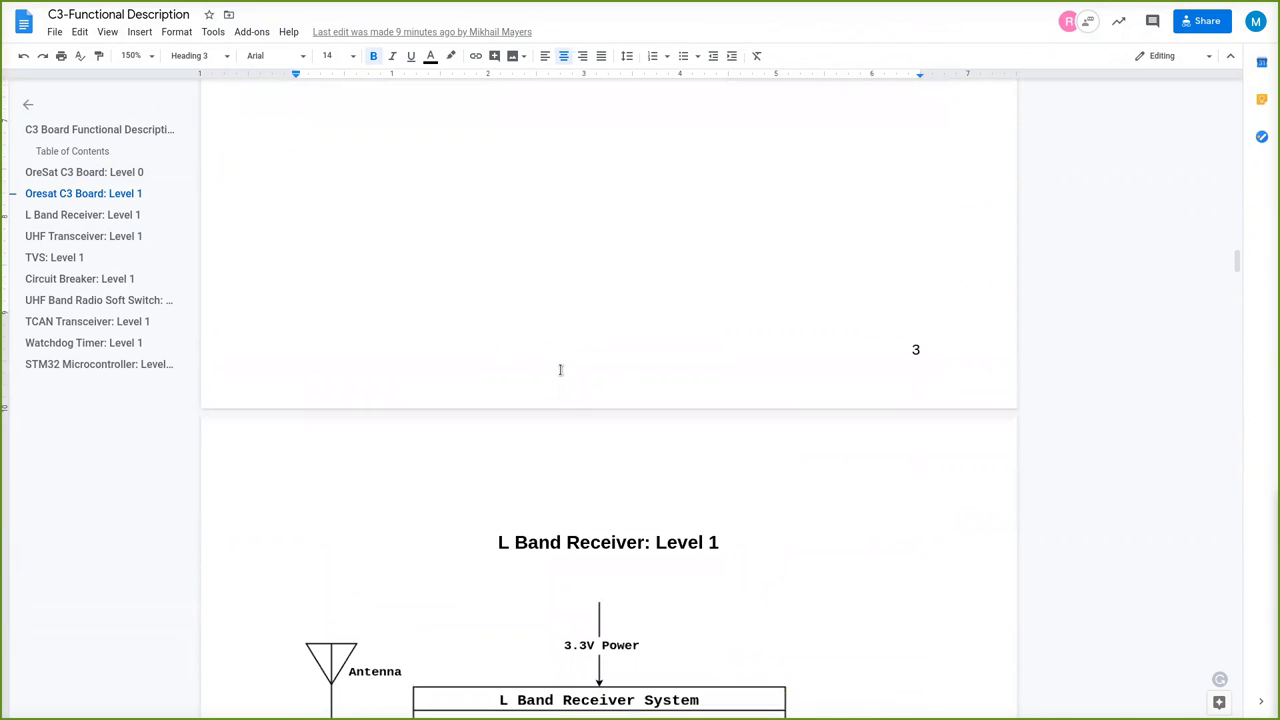
{"action": "scroll", "coordinate": [560, 370], "scroll_direction": "down", "scroll_amount": 4}
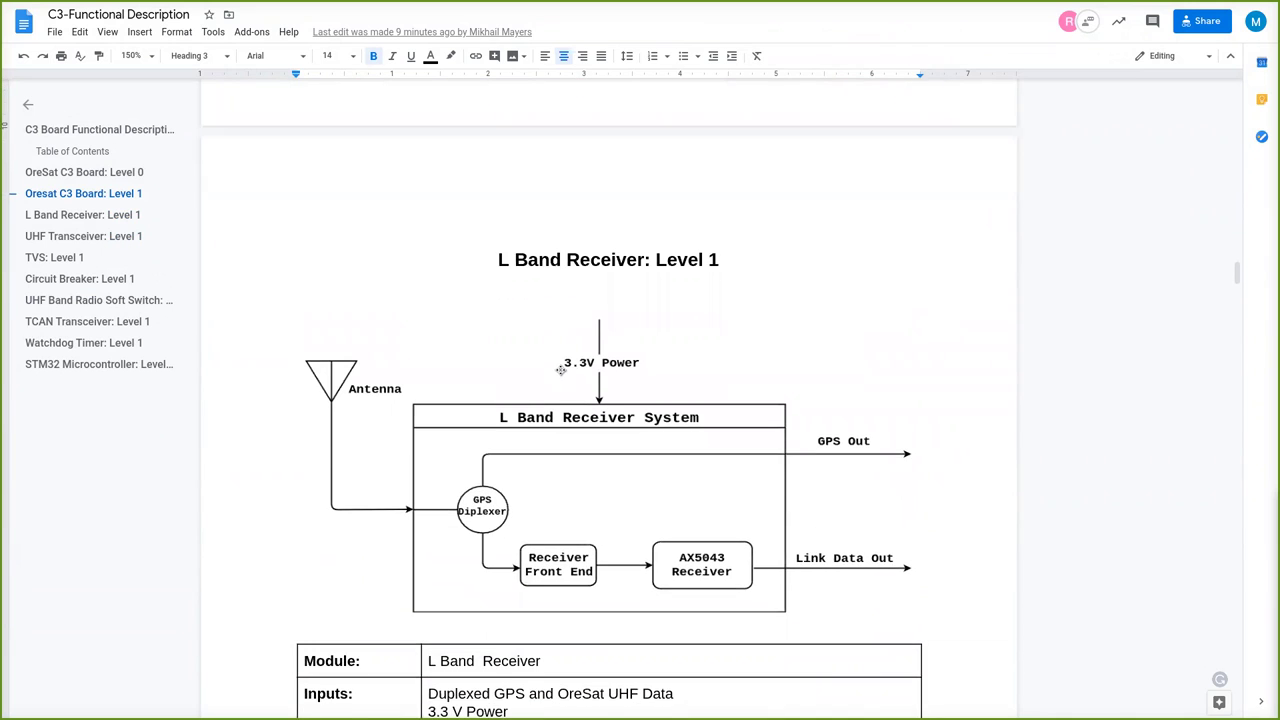
{"action": "scroll", "coordinate": [560, 370], "scroll_direction": "down", "scroll_amount": 1}
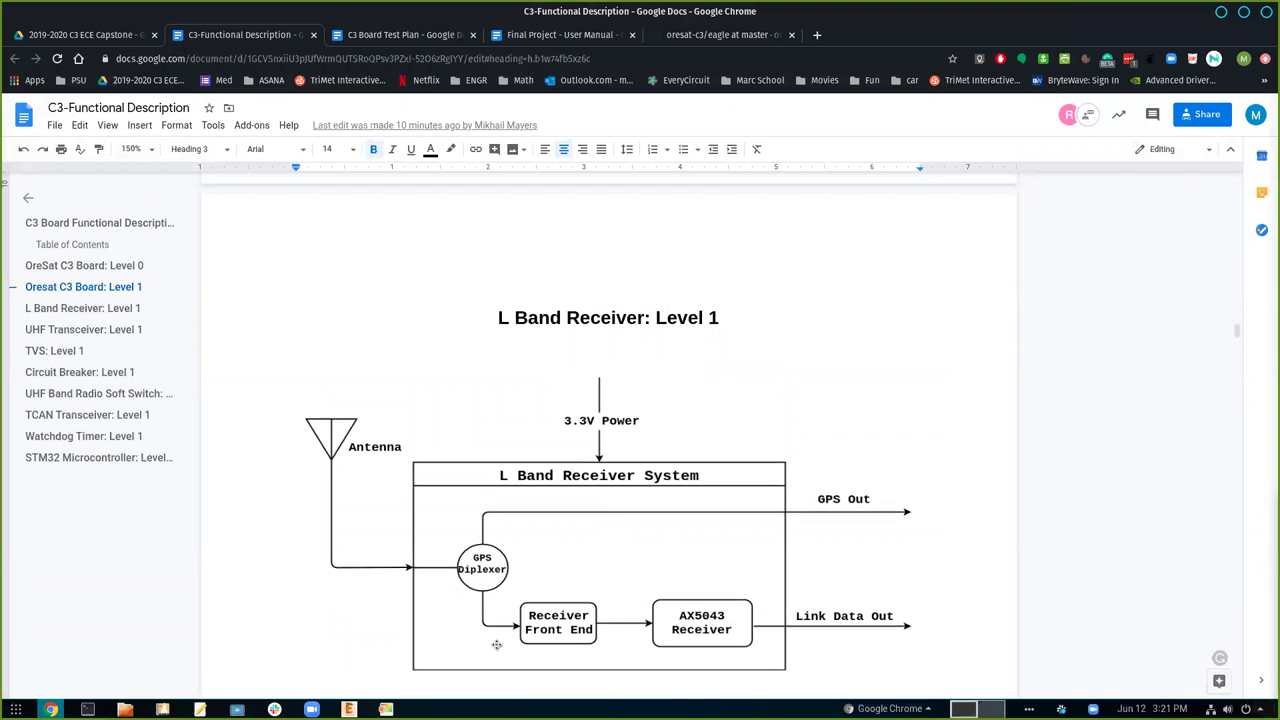
Bring EAGLE to the front and display the oresat-c3 schematic's 1: Connectors sheet
{"action": "left_click", "coordinate": [349, 708]}
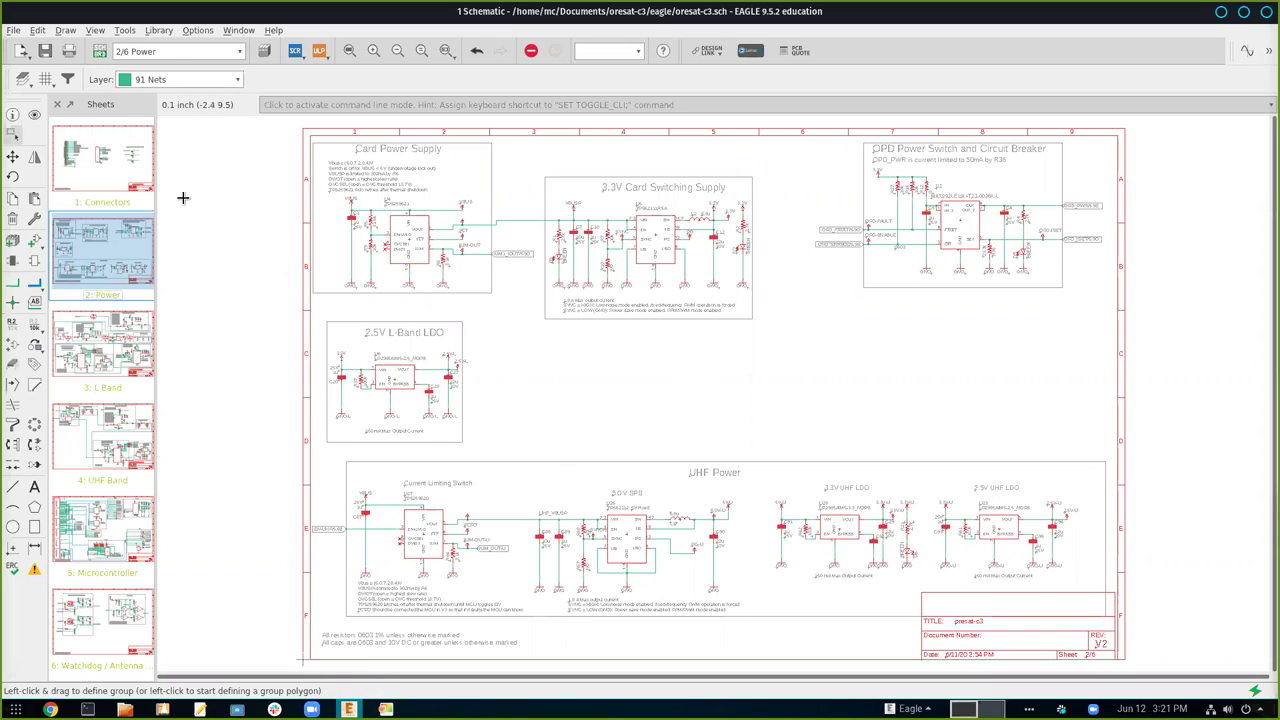
{"action": "left_click", "coordinate": [133, 182]}
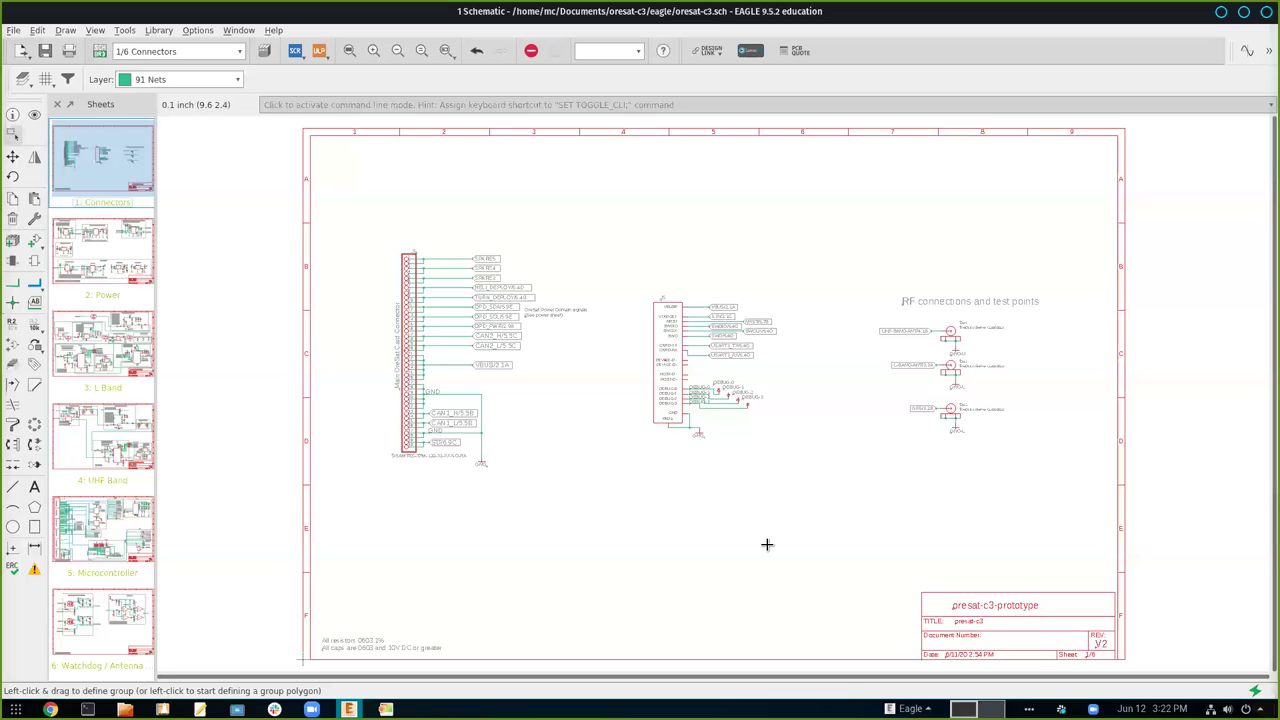
Display the 2: Power sheet with its card power supply, OPD breaker and LDO blocks
{"action": "left_click", "coordinate": [128, 260]}
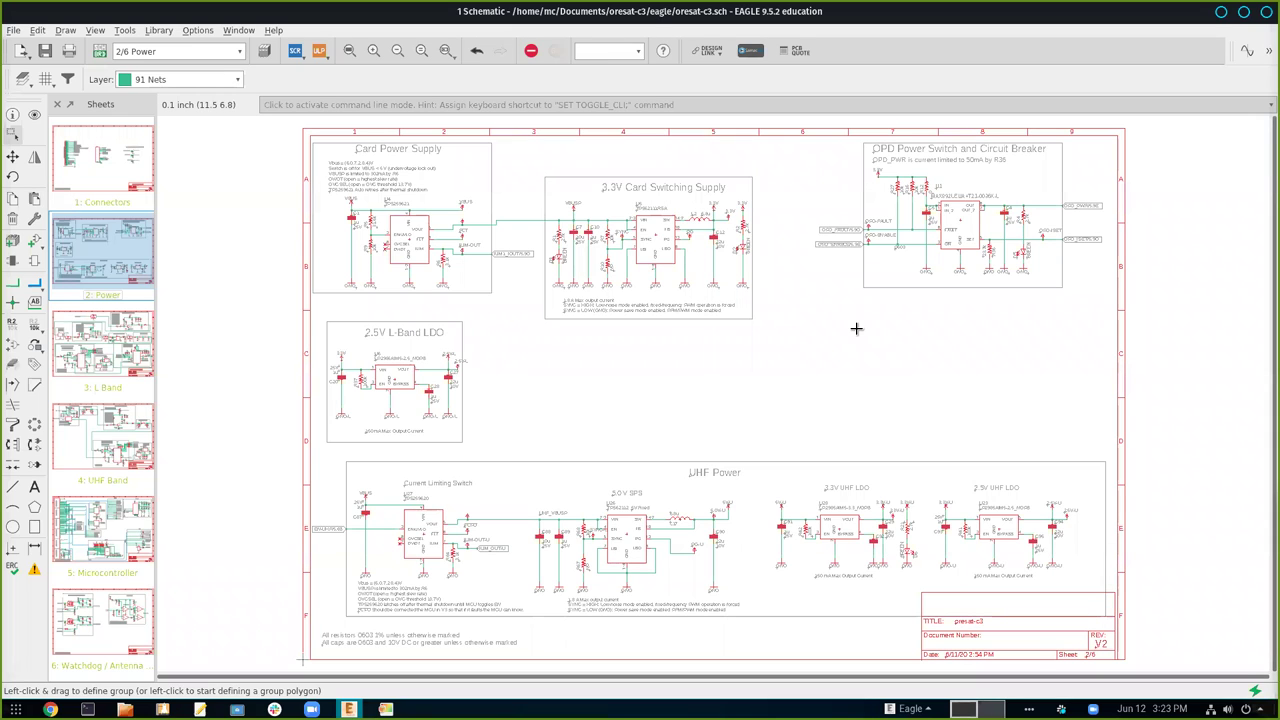
Display the 3: L Band sheet with its LNA stages, mixer, synthesizer and AX5043 radio
{"action": "left_click", "coordinate": [100, 349]}
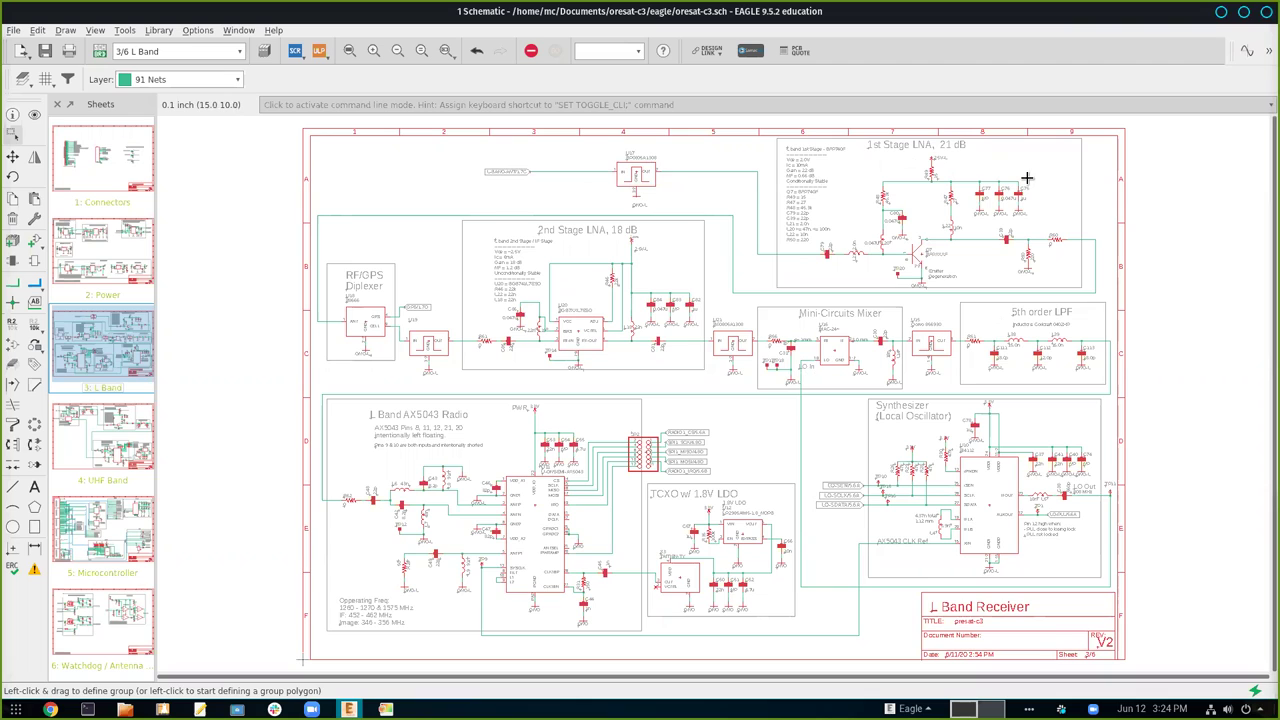
{"action": "scroll", "coordinate": [1090, 200], "scroll_direction": "up", "scroll_amount": 3}
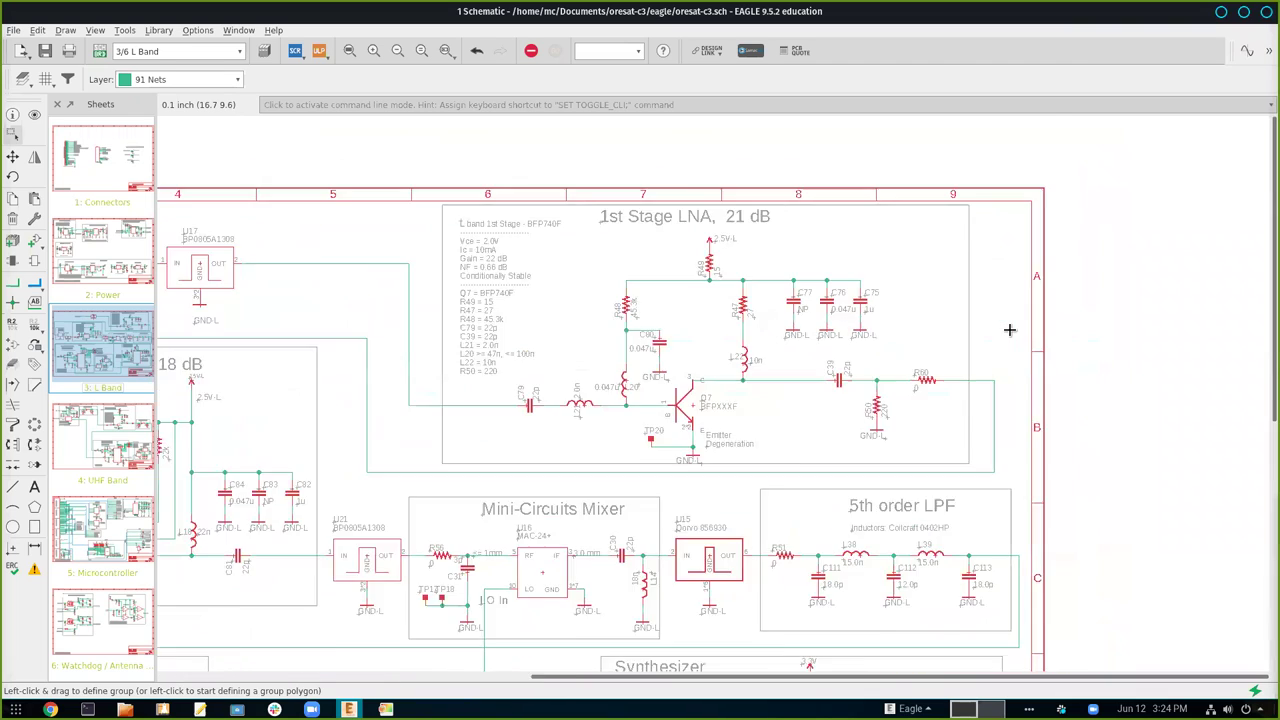
{"action": "scroll", "coordinate": [1009, 329], "scroll_direction": "up", "scroll_amount": 2}
{"action": "scroll", "coordinate": [745, 429], "scroll_direction": "left", "scroll_amount": 3}
{"action": "scroll", "coordinate": [745, 429], "scroll_direction": "down", "scroll_amount": 2}
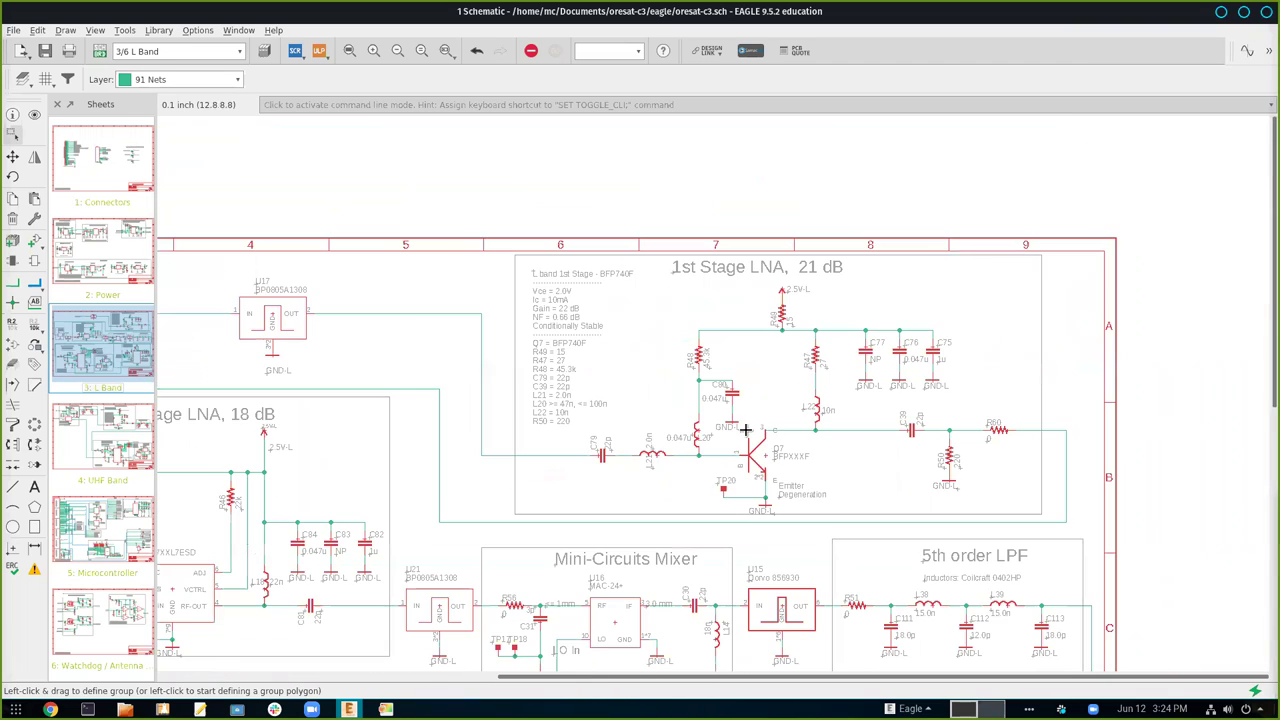
{"action": "scroll", "coordinate": [586, 451], "scroll_direction": "left", "scroll_amount": 5}
{"action": "scroll", "coordinate": [586, 451], "scroll_direction": "down", "scroll_amount": 1}
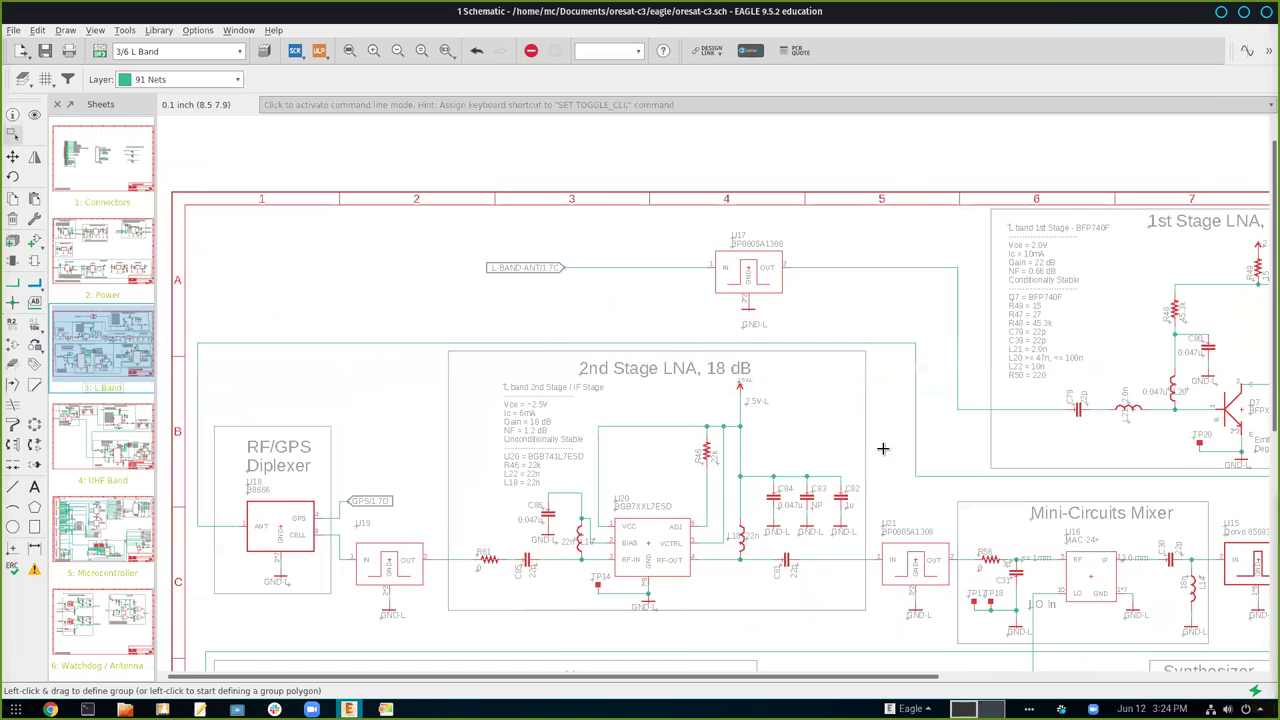
{"action": "scroll", "coordinate": [940, 451], "scroll_direction": "left", "scroll_amount": 1}
{"action": "scroll", "coordinate": [934, 434], "scroll_direction": "down", "scroll_amount": 1}
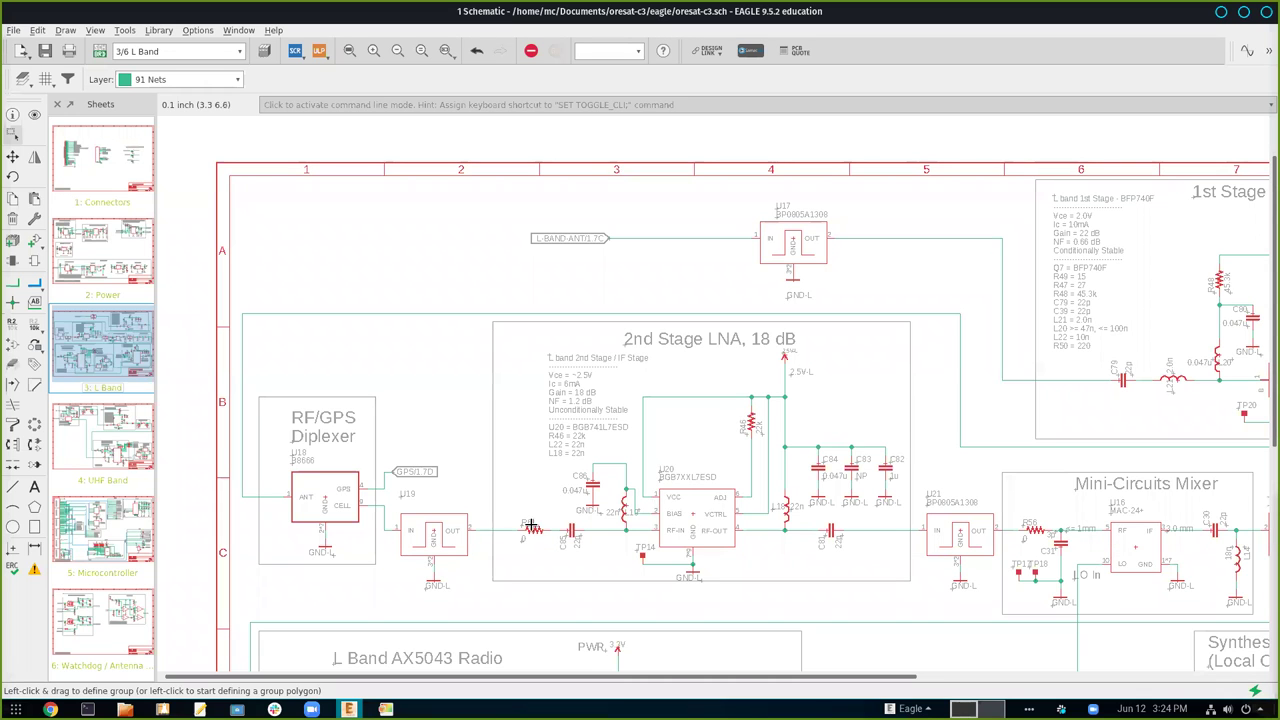
{"action": "scroll", "coordinate": [481, 527], "scroll_direction": "down", "scroll_amount": 1}
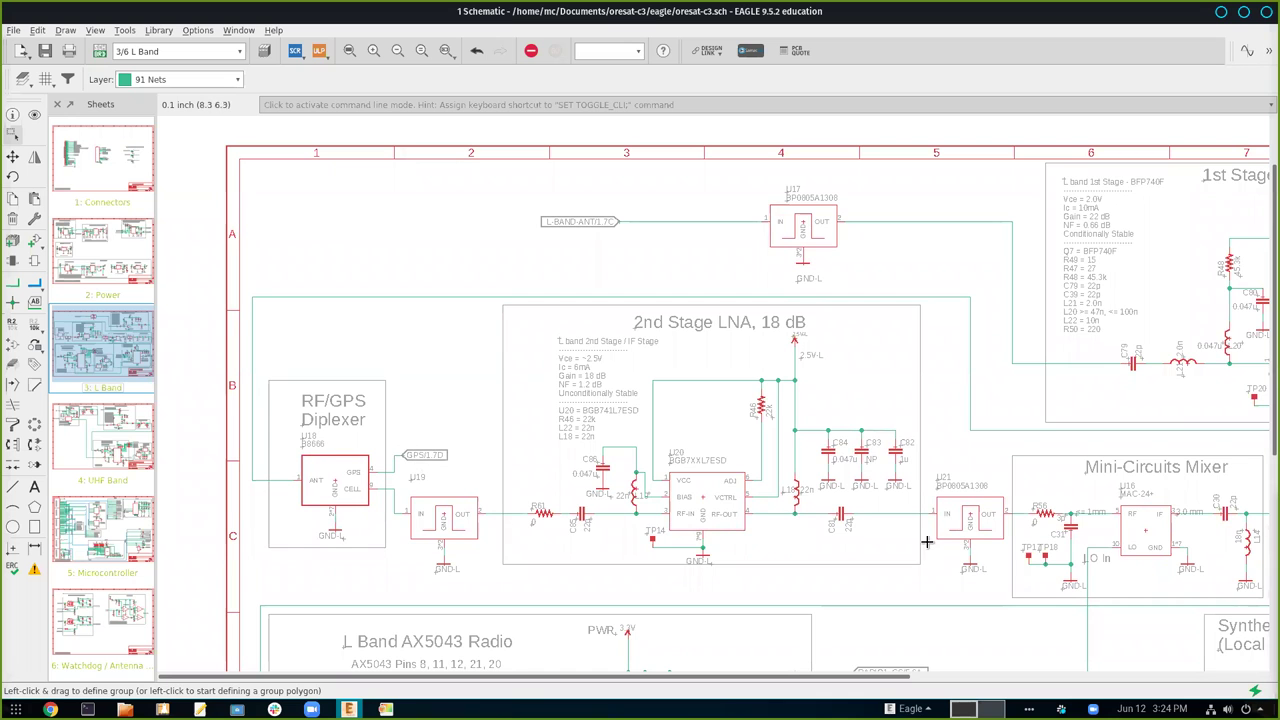
{"action": "left_click_drag", "start_coordinate": [968, 548], "coordinate": [533, 512]}
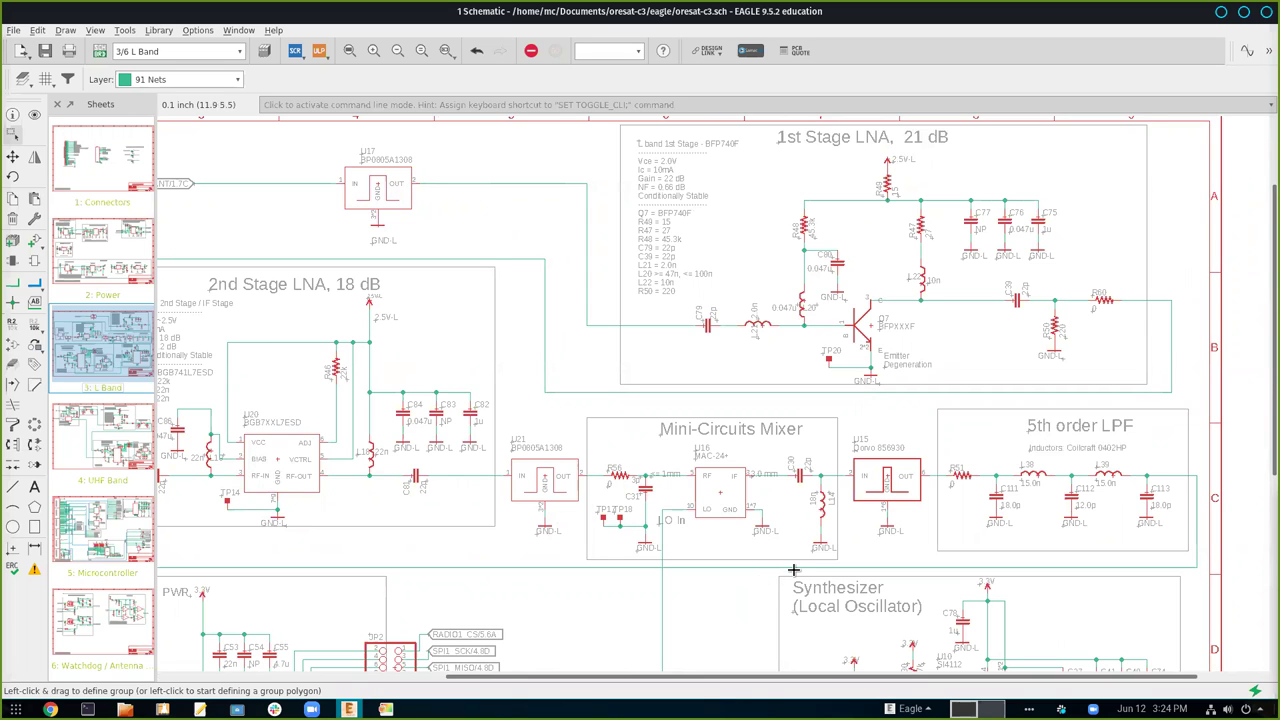
{"action": "scroll", "coordinate": [790, 565], "scroll_direction": "up", "scroll_amount": 2}
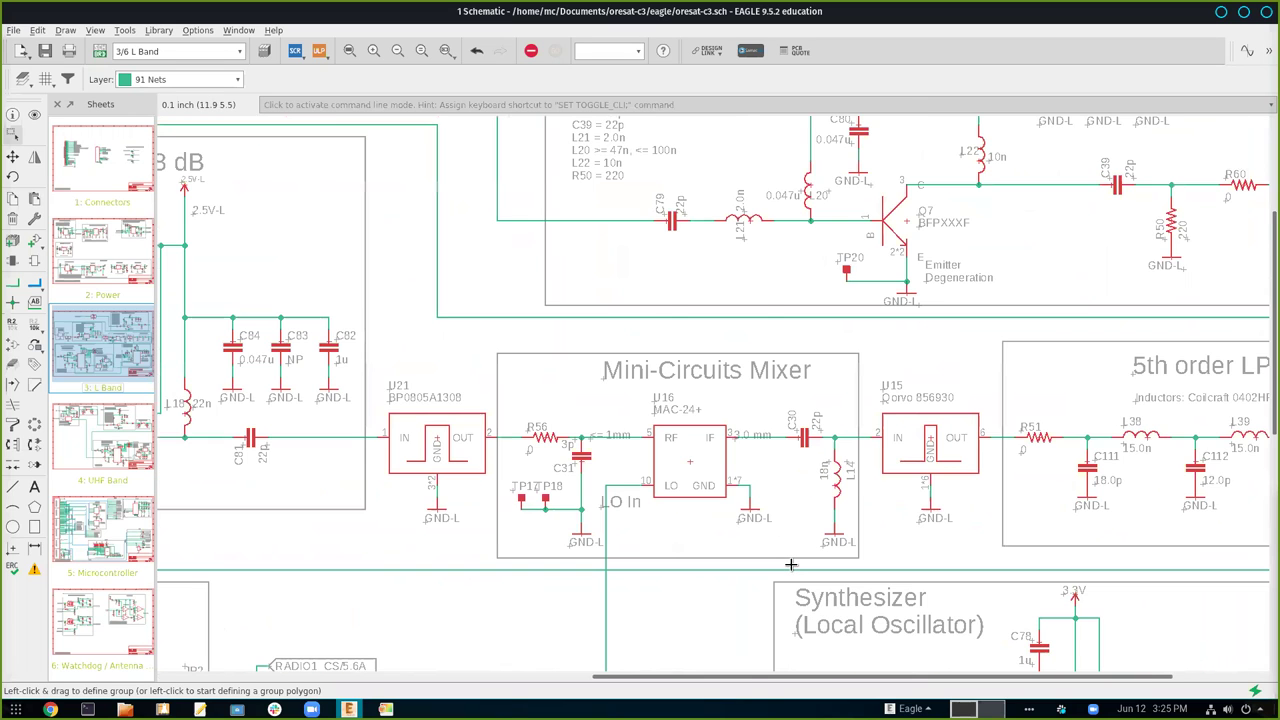
{"action": "scroll", "coordinate": [790, 565], "scroll_direction": "up", "scroll_amount": 1}
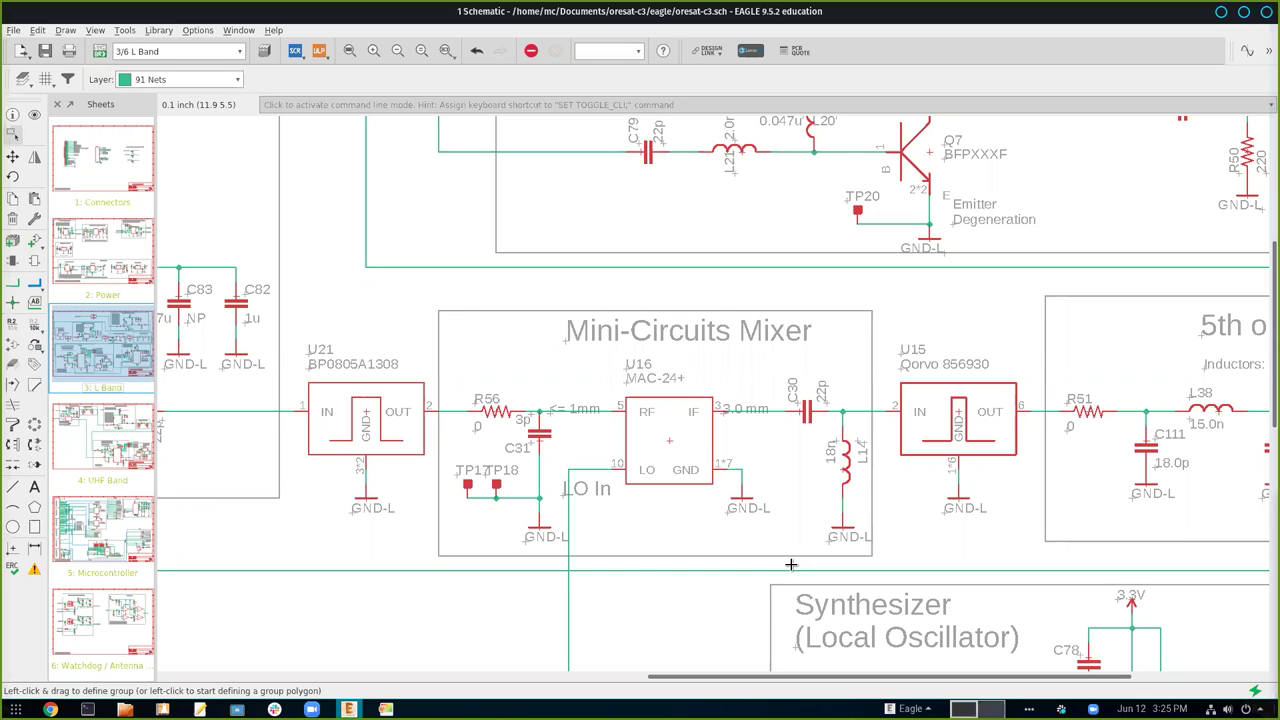
Zoom out and pan until the L Band AX5043 Radio, TCXO and Synthesizer blocks are all visible
{"action": "scroll", "coordinate": [790, 565], "scroll_direction": "down", "scroll_amount": 3}
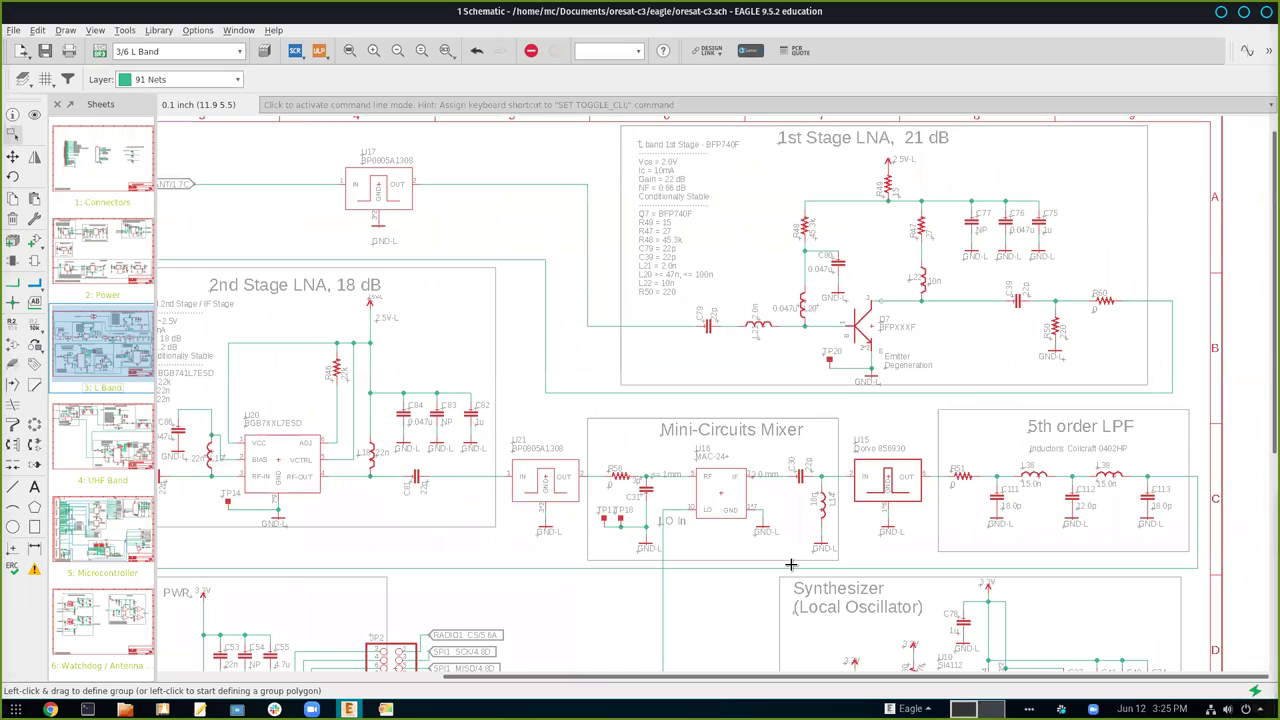
{"action": "scroll", "coordinate": [790, 565], "scroll_direction": "down", "scroll_amount": 4}
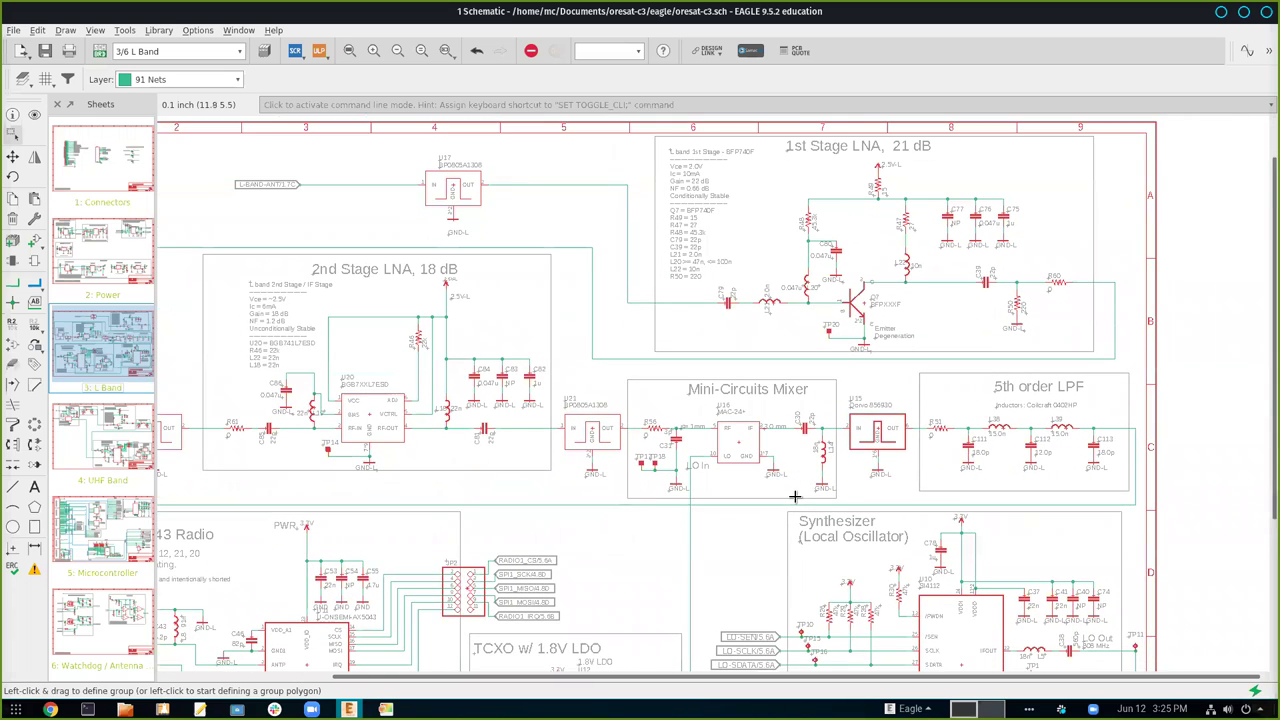
{"action": "left_click_drag", "start_coordinate": [800, 481], "coordinate": [804, 424]}
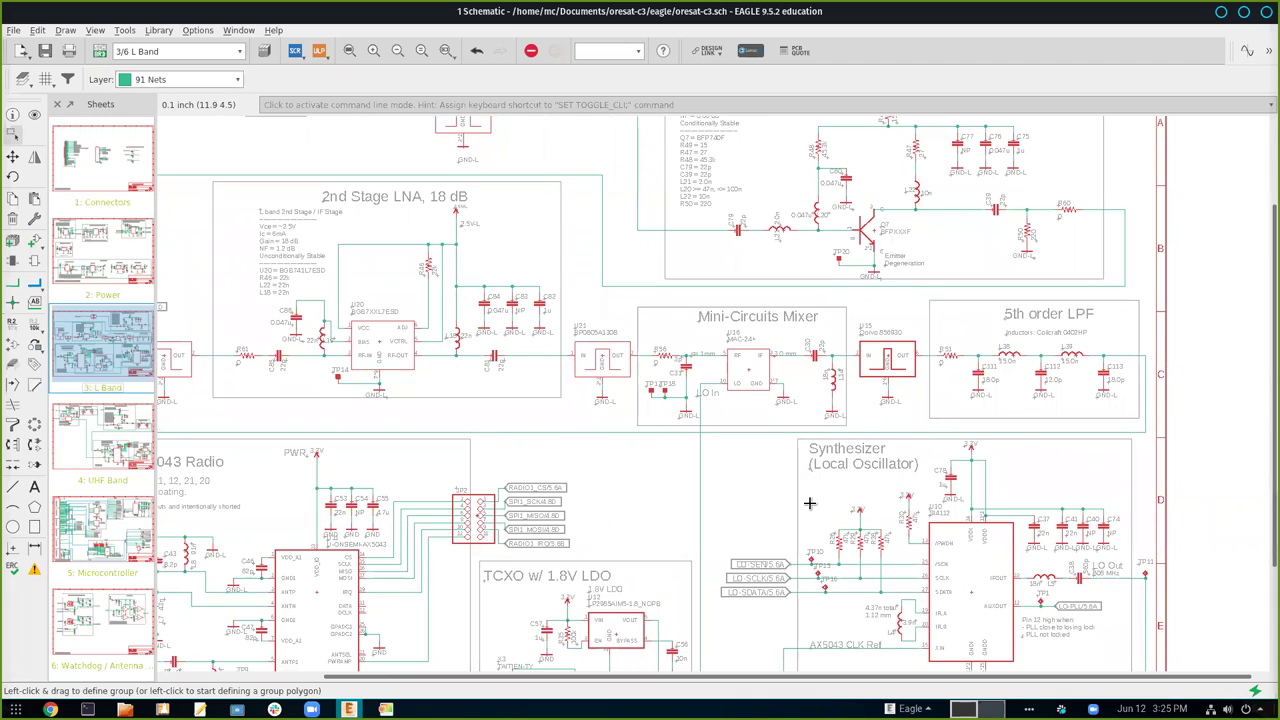
{"action": "scroll", "coordinate": [810, 503], "scroll_direction": "down", "scroll_amount": 3}
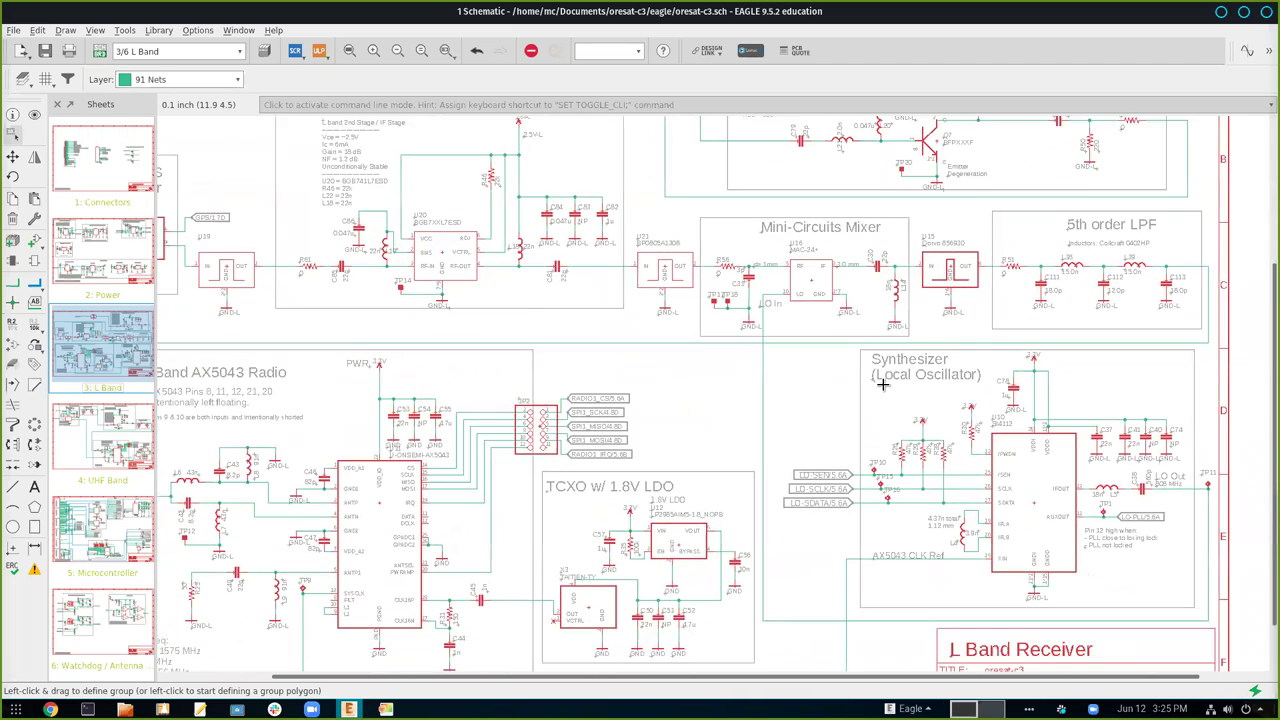
{"action": "left_click_drag", "start_coordinate": [527, 560], "coordinate": [463, 571]}
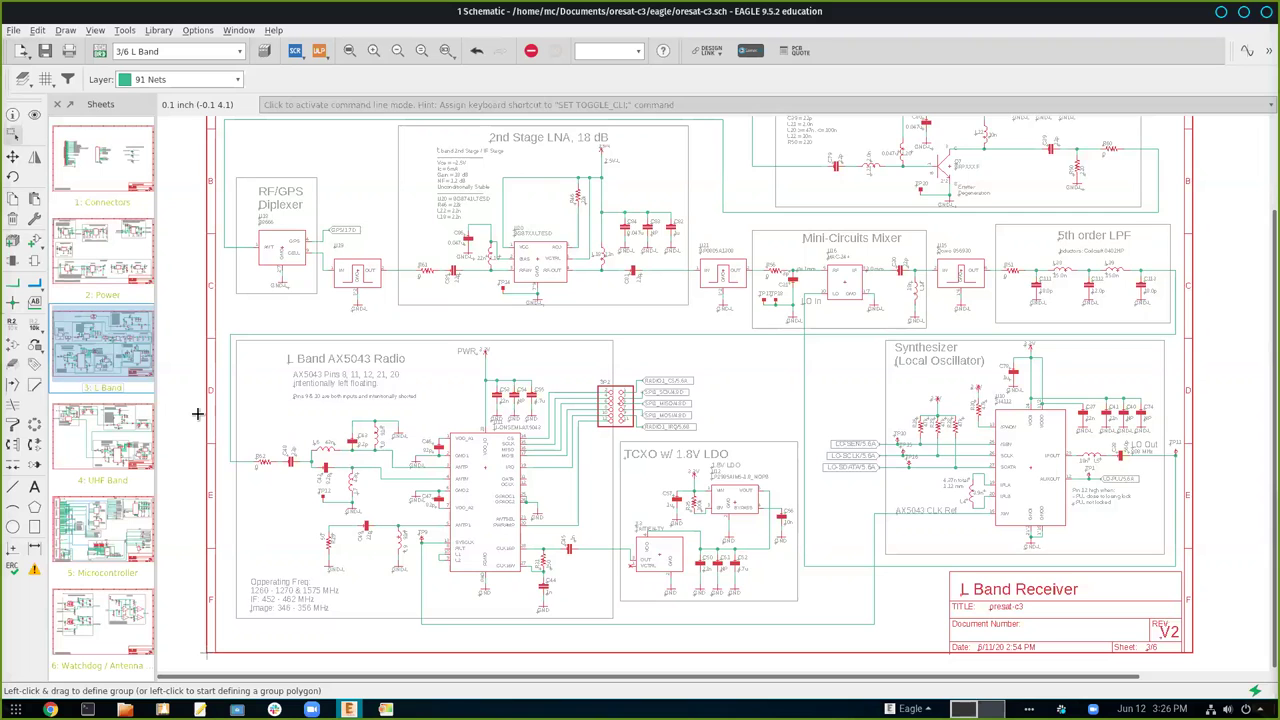
Nudge the L Band view slightly, then display the 4: UHF Band sheet with its AX5043 transceiver
{"action": "left_click_drag", "start_coordinate": [200, 426], "coordinate": [201, 443]}
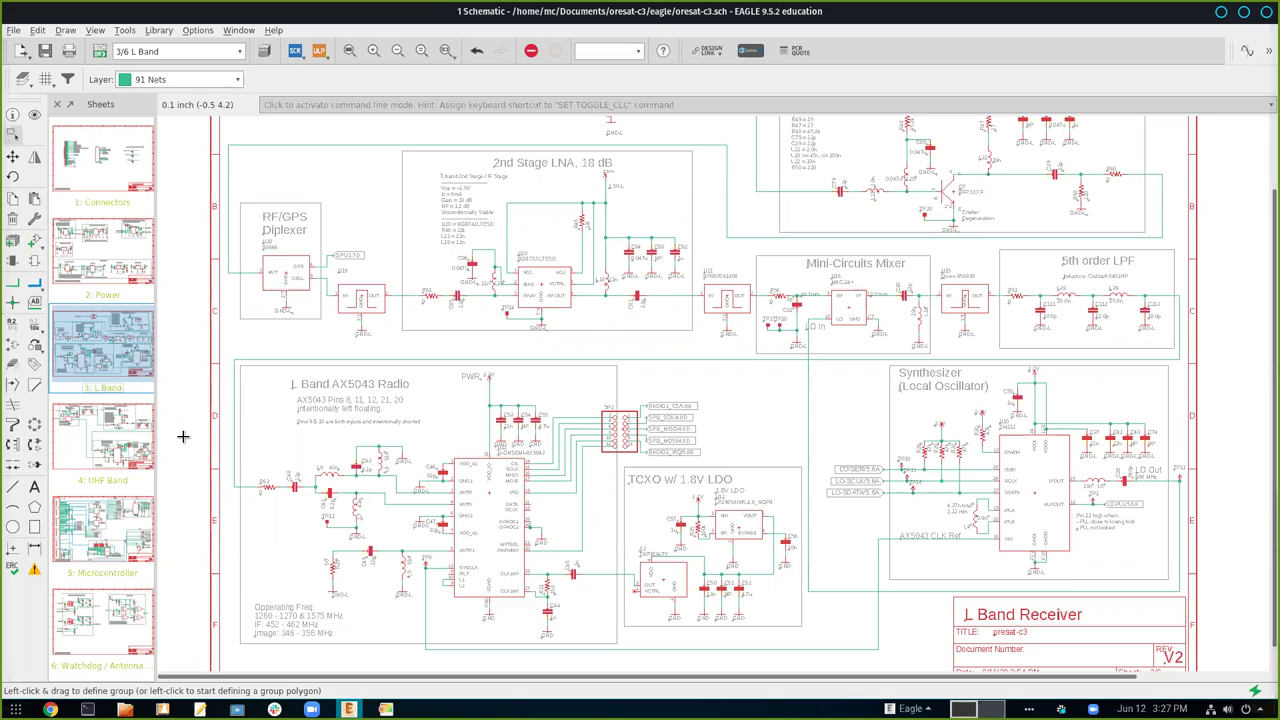
{"action": "left_click", "coordinate": [103, 445]}
{"action": "key", "text": "g"}
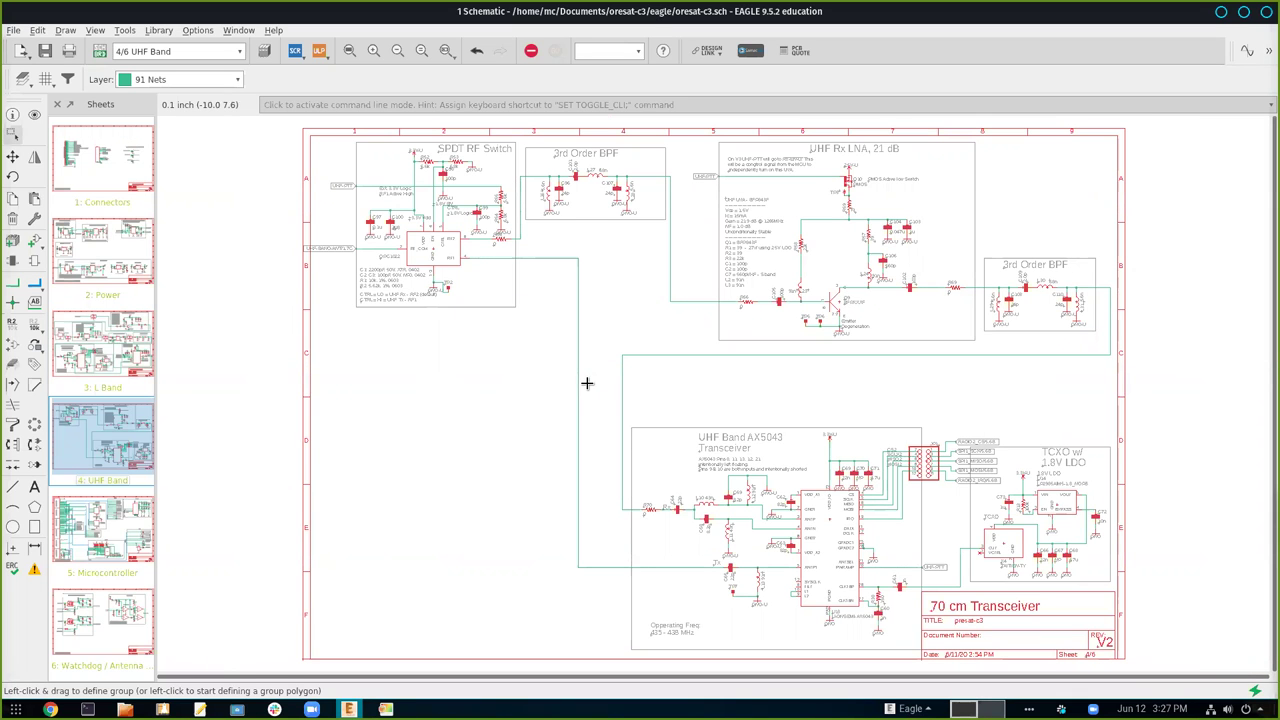
{"action": "scroll", "coordinate": [587, 383], "scroll_direction": "up", "scroll_amount": 1}
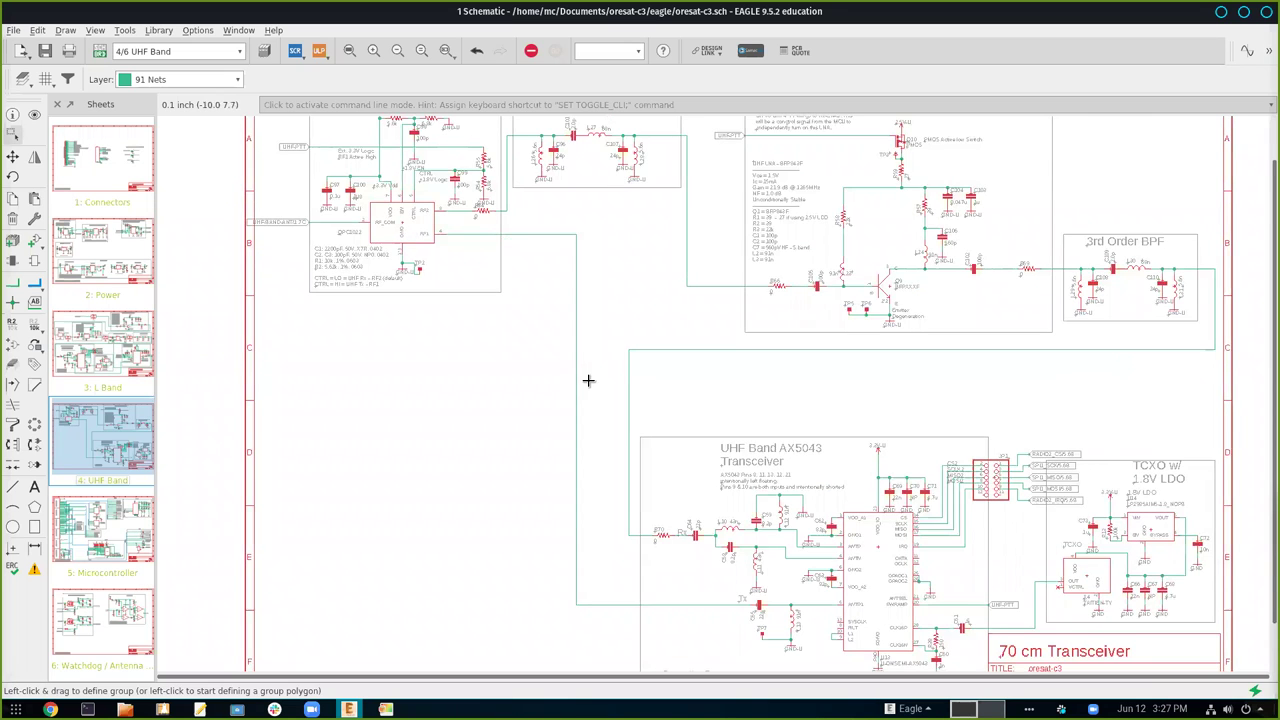
{"action": "left_click_drag", "start_coordinate": [586, 381], "coordinate": [584, 405]}
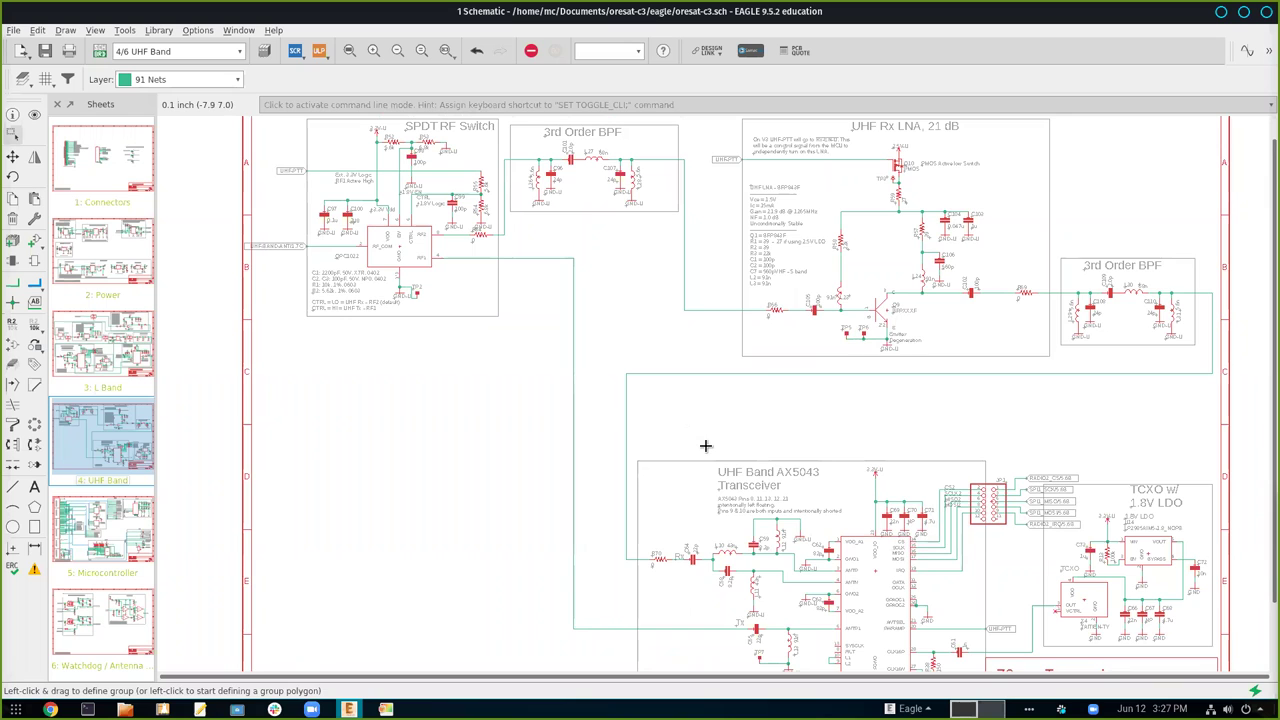
{"action": "scroll", "coordinate": [695, 430], "scroll_direction": "down", "scroll_amount": 1}
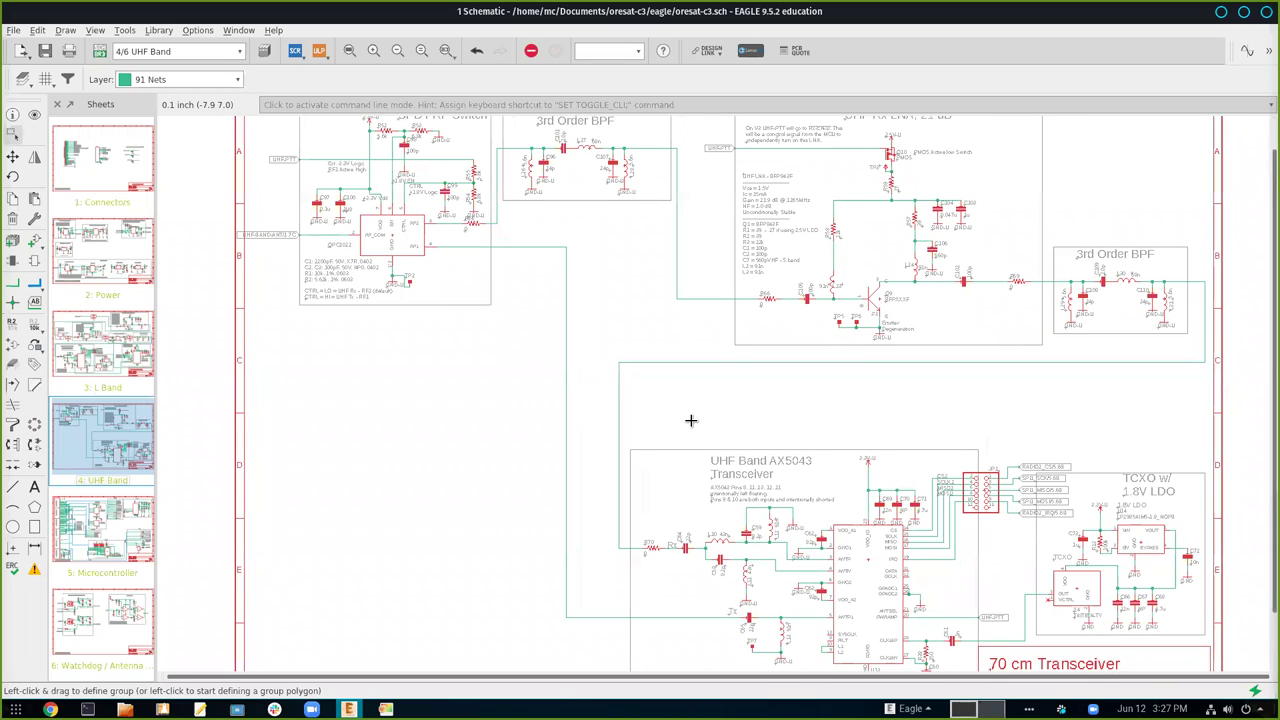
{"action": "scroll", "coordinate": [691, 420], "scroll_direction": "down", "scroll_amount": 1}
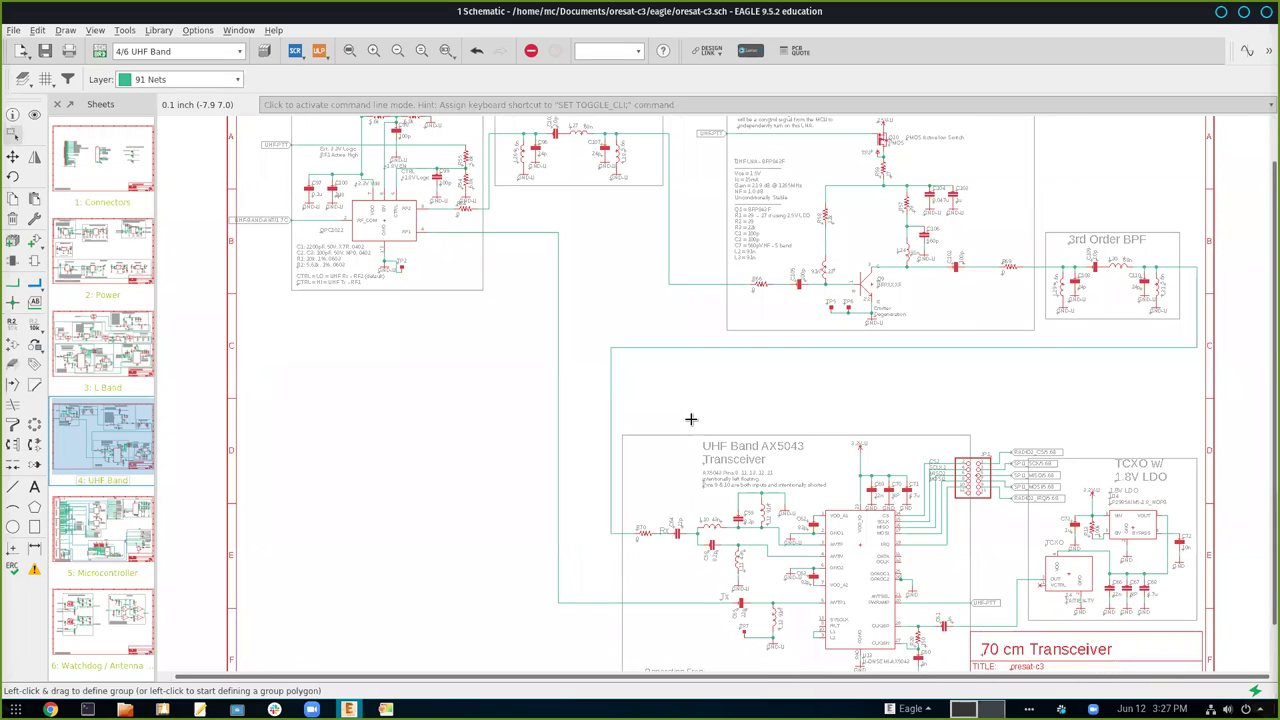
{"action": "scroll", "coordinate": [691, 420], "scroll_direction": "down", "scroll_amount": 3}
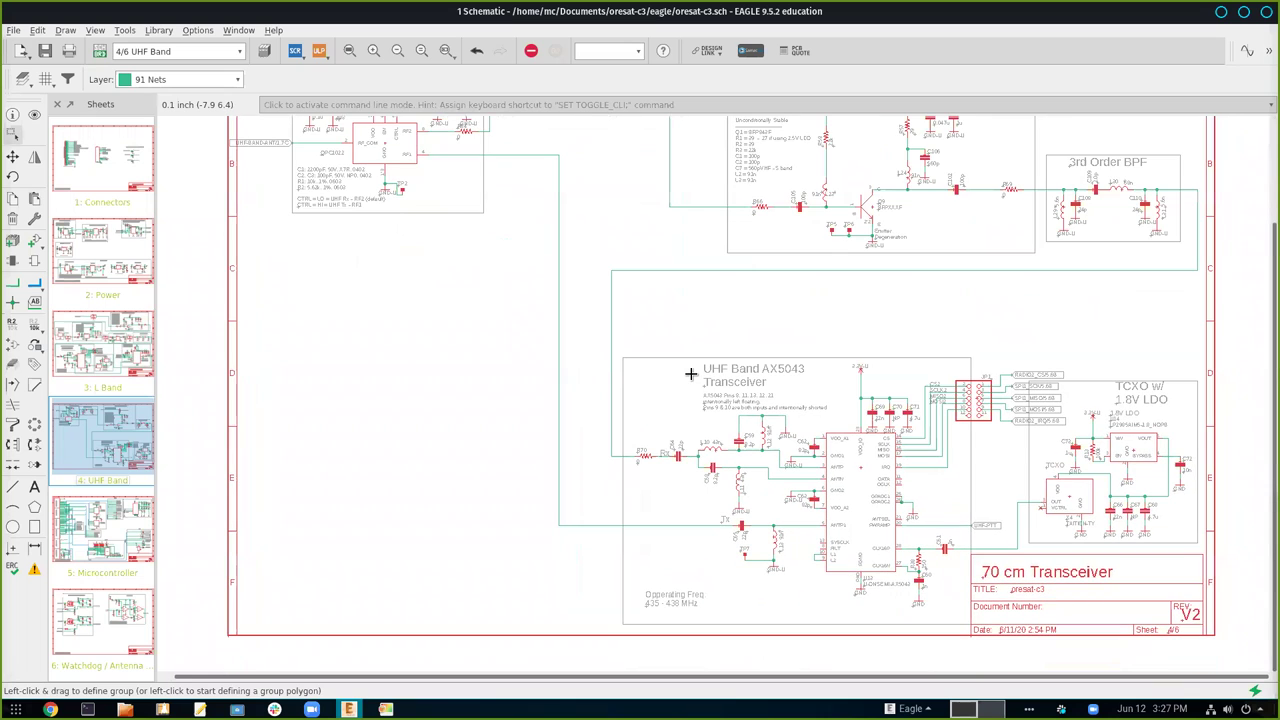
{"action": "scroll", "coordinate": [670, 455], "scroll_direction": "down", "scroll_amount": 1}
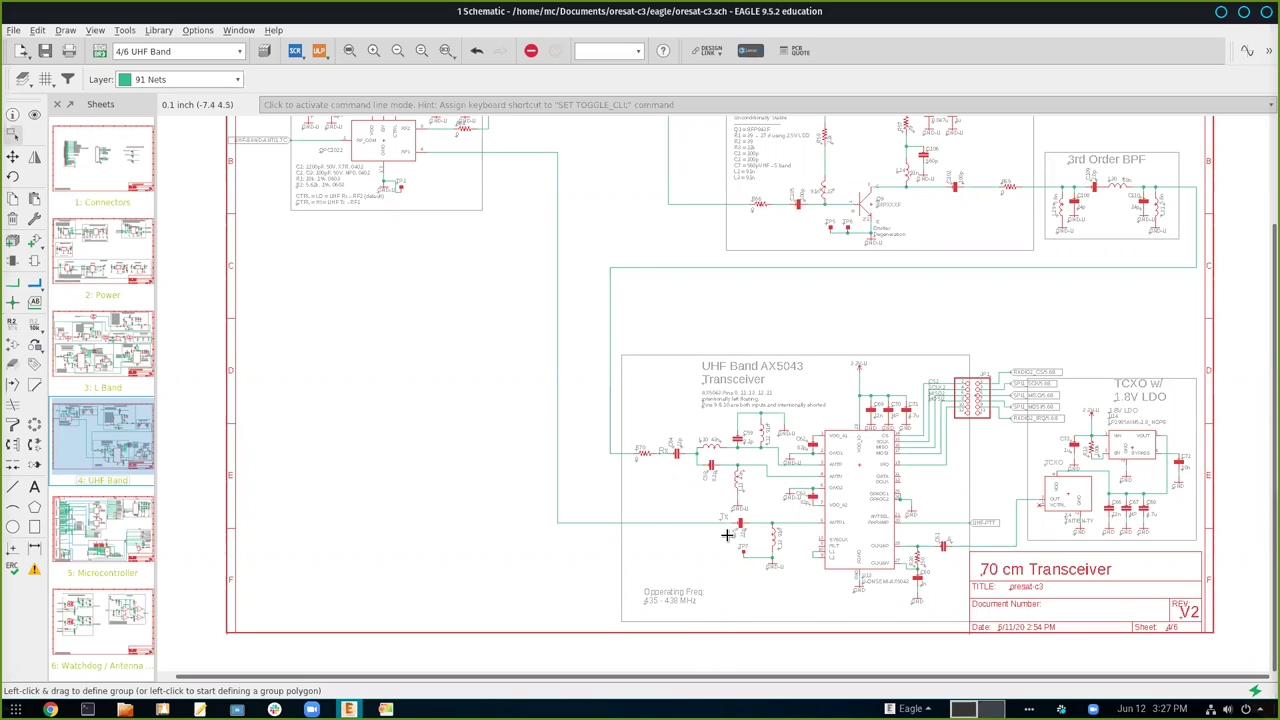
{"action": "left_click_drag", "start_coordinate": [636, 263], "coordinate": [658, 317]}
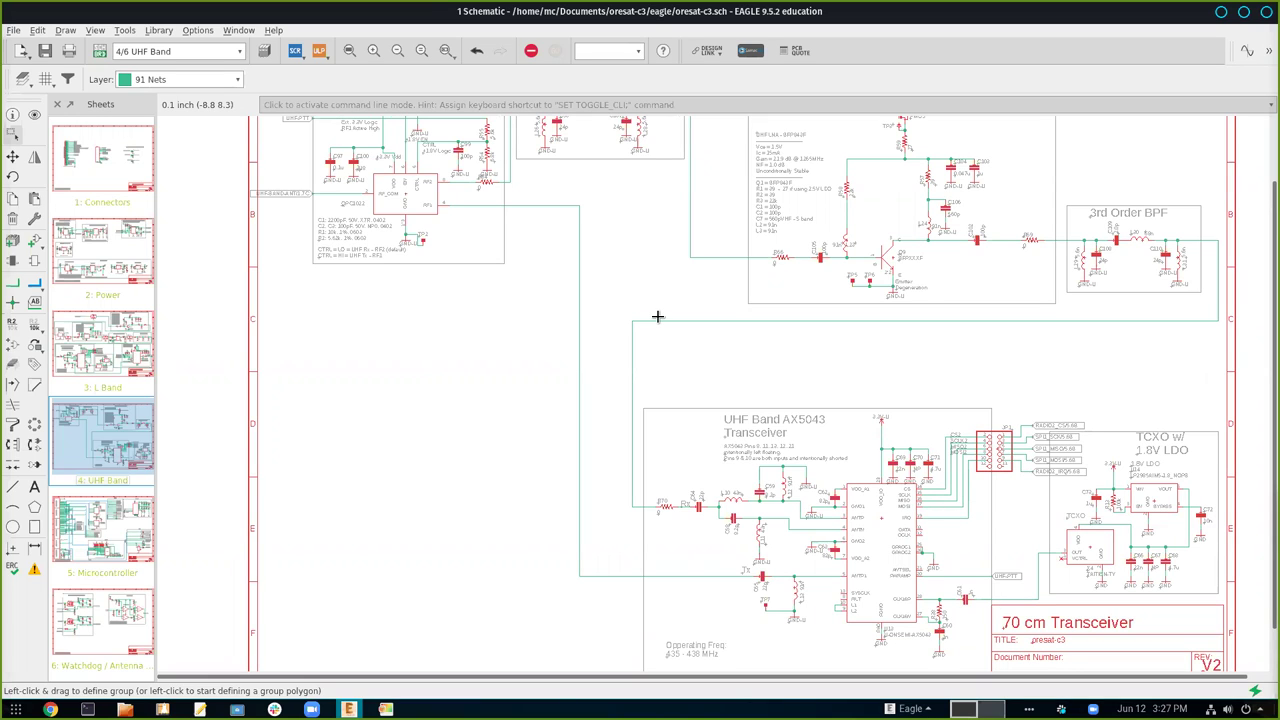
{"action": "left_click_drag", "start_coordinate": [657, 316], "coordinate": [697, 393]}
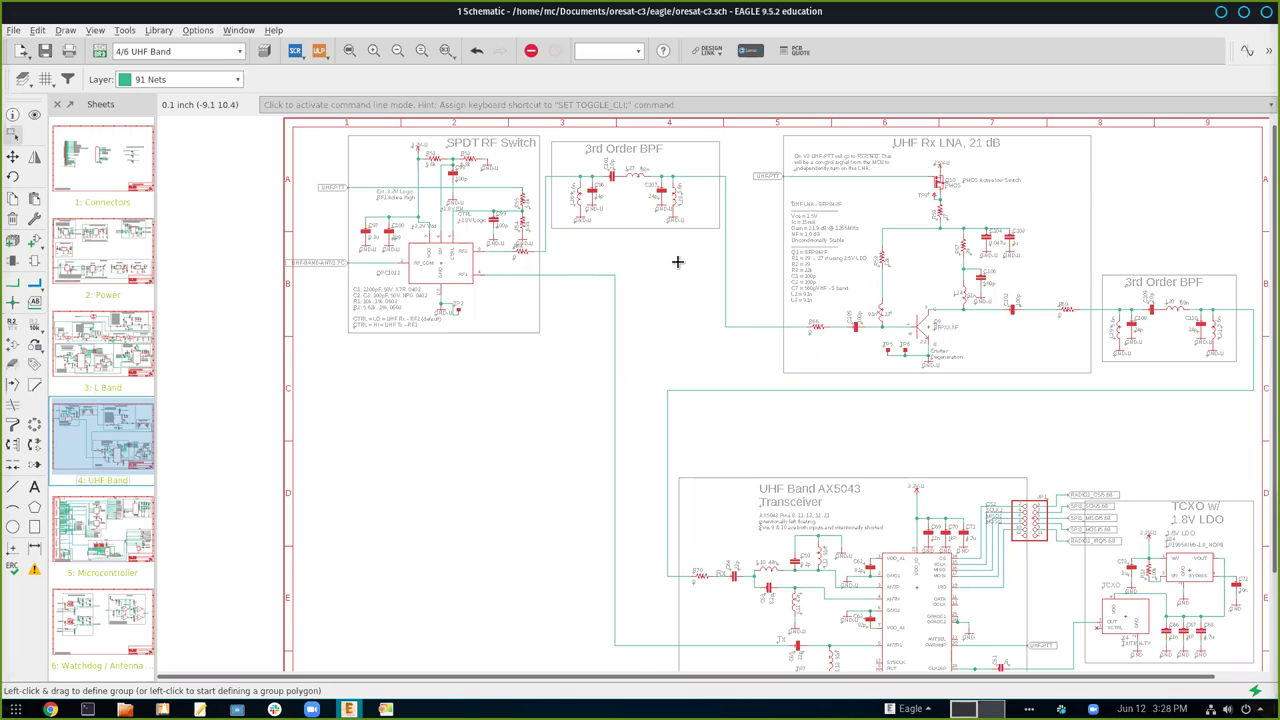
{"action": "left_click_drag", "start_coordinate": [681, 265], "coordinate": [638, 259]}
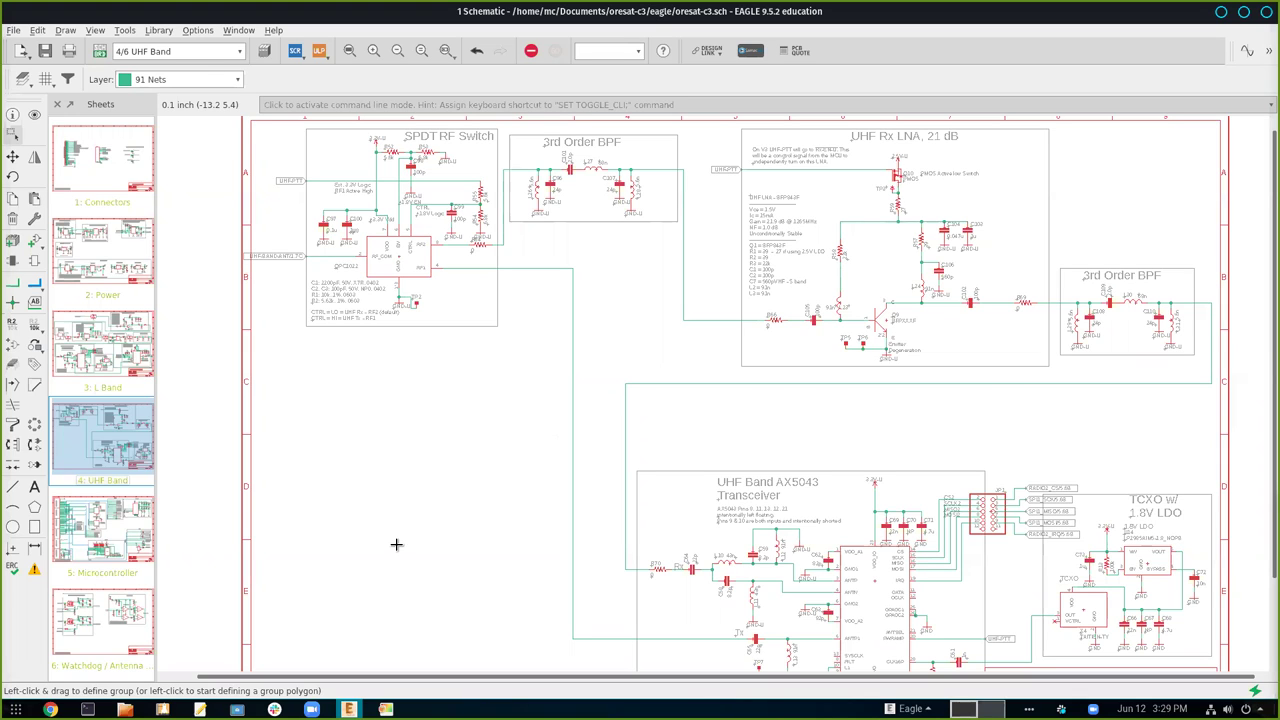
Zoom in on the UHF TCXO block, zoom back out, and switch to the 3: L Band sheet
{"action": "scroll", "coordinate": [396, 544], "scroll_direction": "down", "scroll_amount": 1}
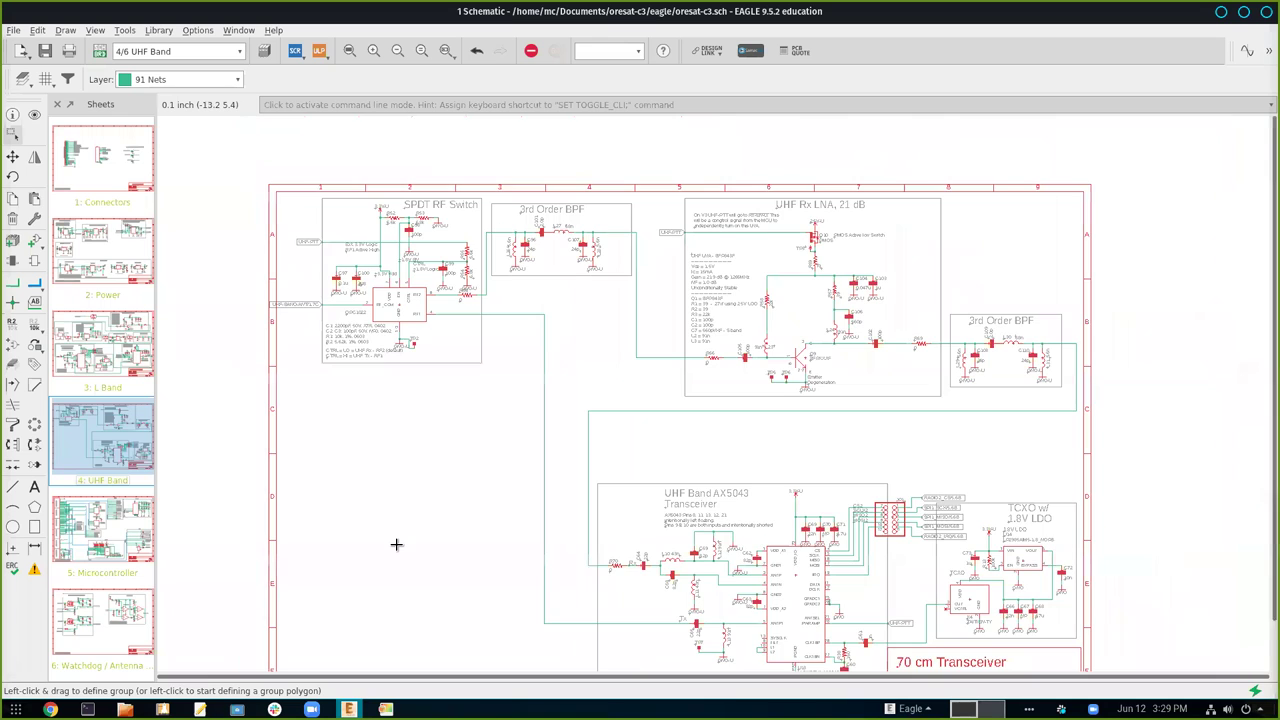
{"action": "left_click_drag", "start_coordinate": [396, 544], "coordinate": [417, 512]}
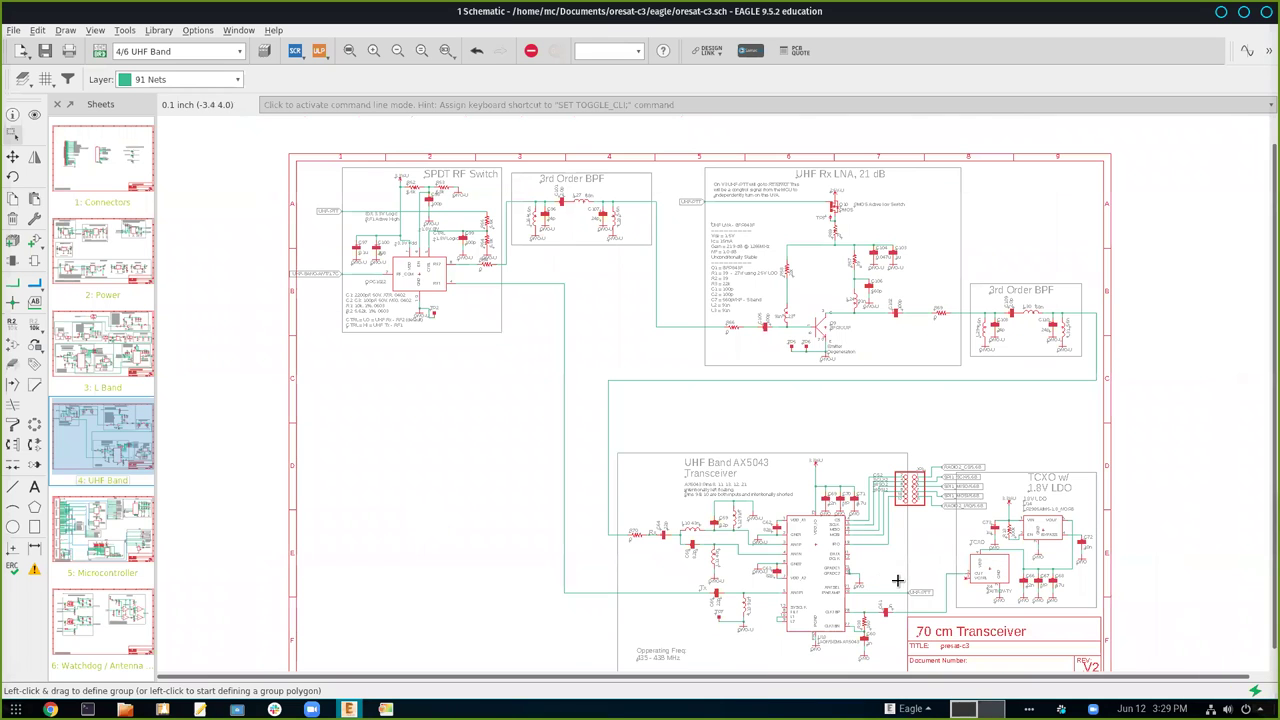
{"action": "left_click_drag", "start_coordinate": [1048, 541], "coordinate": [828, 494]}
{"action": "scroll", "coordinate": [806, 530], "scroll_direction": "up", "scroll_amount": 5}
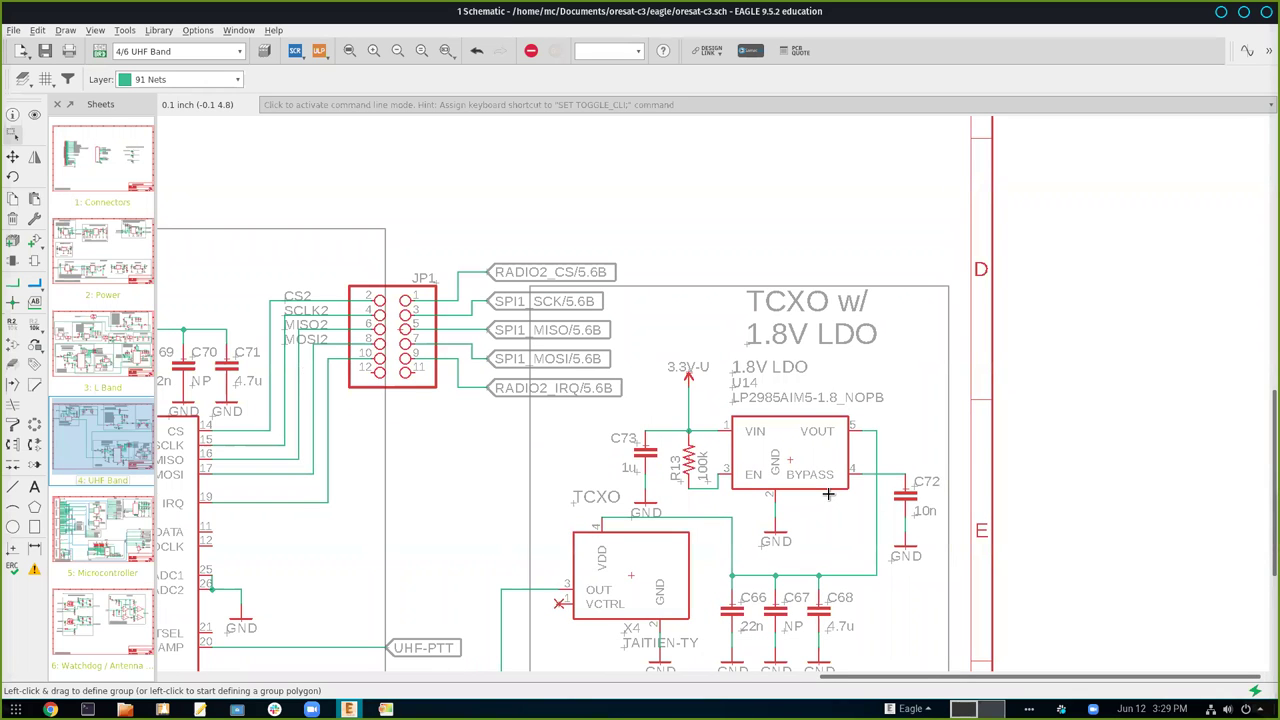
{"action": "scroll", "coordinate": [828, 494], "scroll_direction": "down", "scroll_amount": 4}
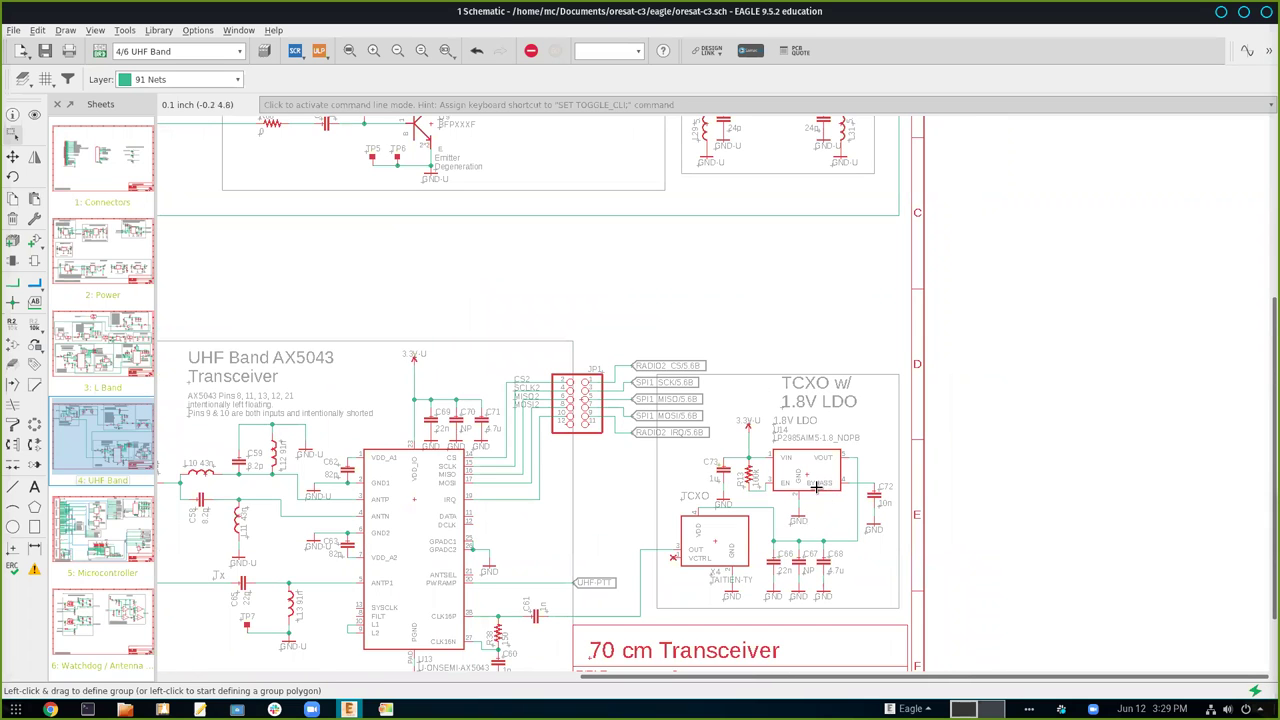
{"action": "scroll", "coordinate": [674, 513], "scroll_direction": "down", "scroll_amount": 1}
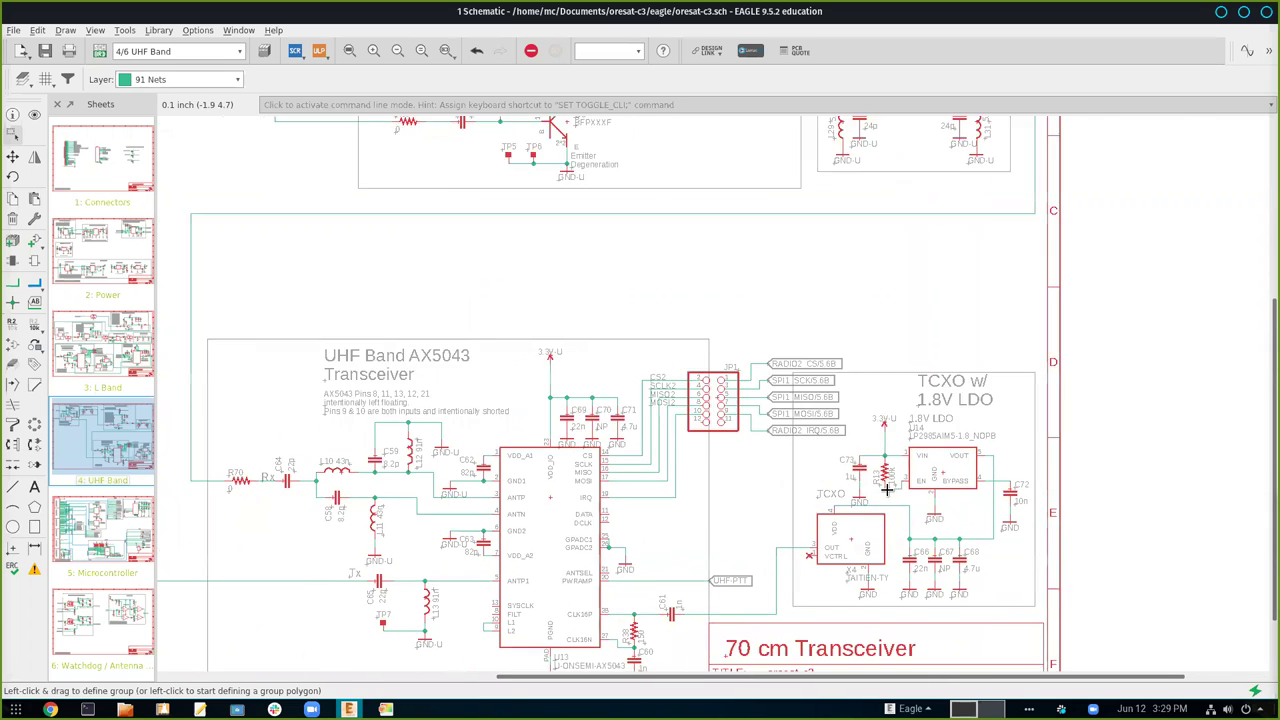
{"action": "left_click_drag", "start_coordinate": [674, 513], "coordinate": [920, 480]}
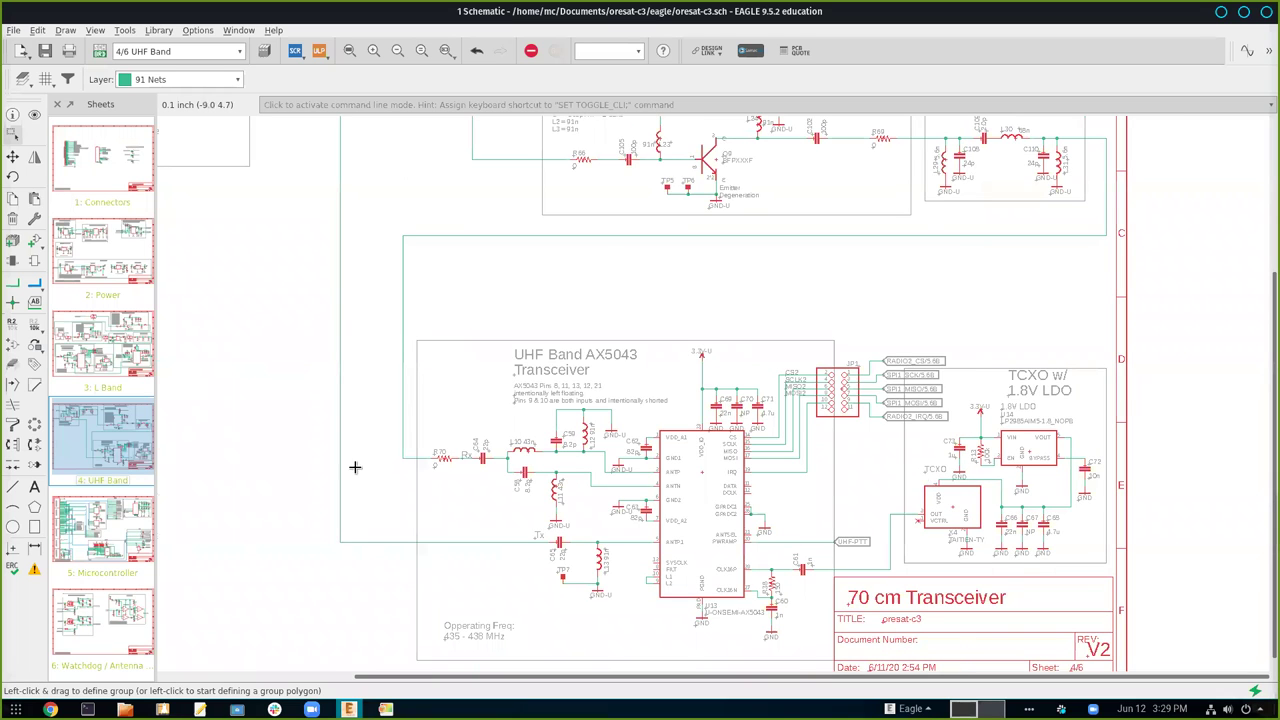
{"action": "left_click", "coordinate": [135, 368]}
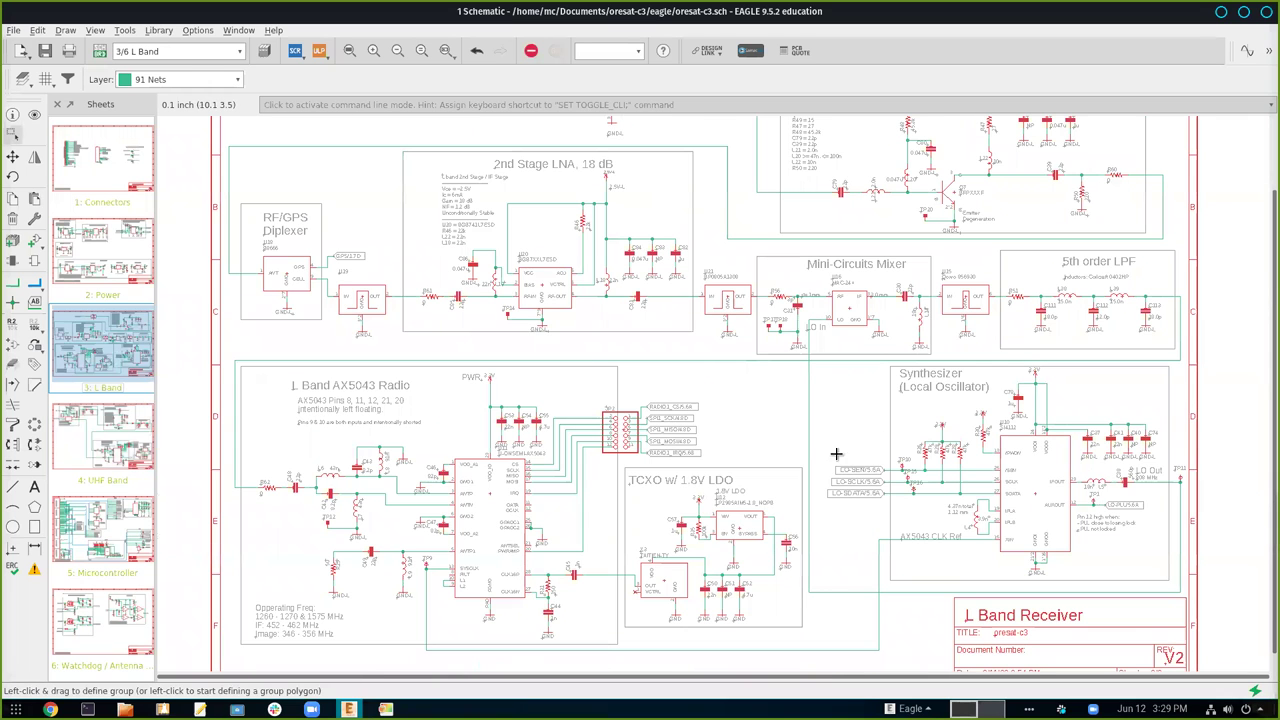
Pan across the L Band TCXO and AX5043 radio pins, then zoom out to the full Receiver frame
{"action": "scroll", "coordinate": [698, 555], "scroll_direction": "up", "scroll_amount": 3}
{"action": "scroll", "coordinate": [698, 555], "scroll_direction": "up", "scroll_amount": 1}
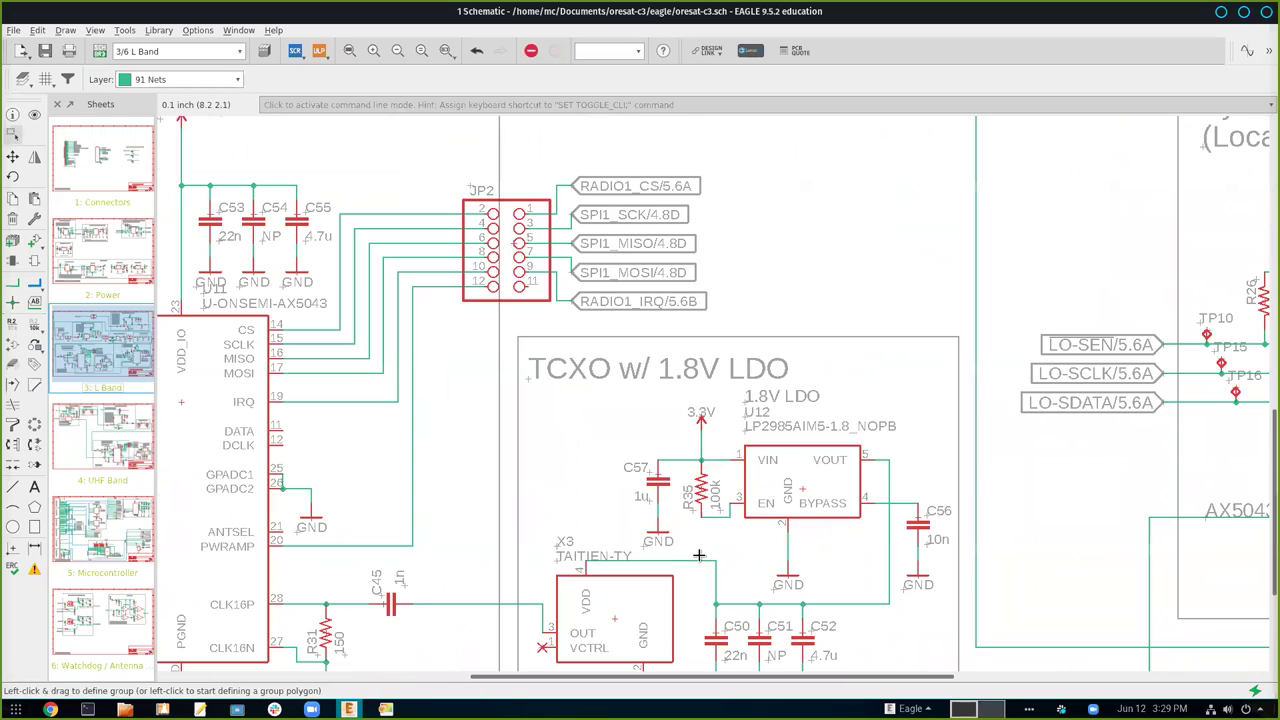
{"action": "left_click_drag", "start_coordinate": [698, 555], "coordinate": [648, 492]}
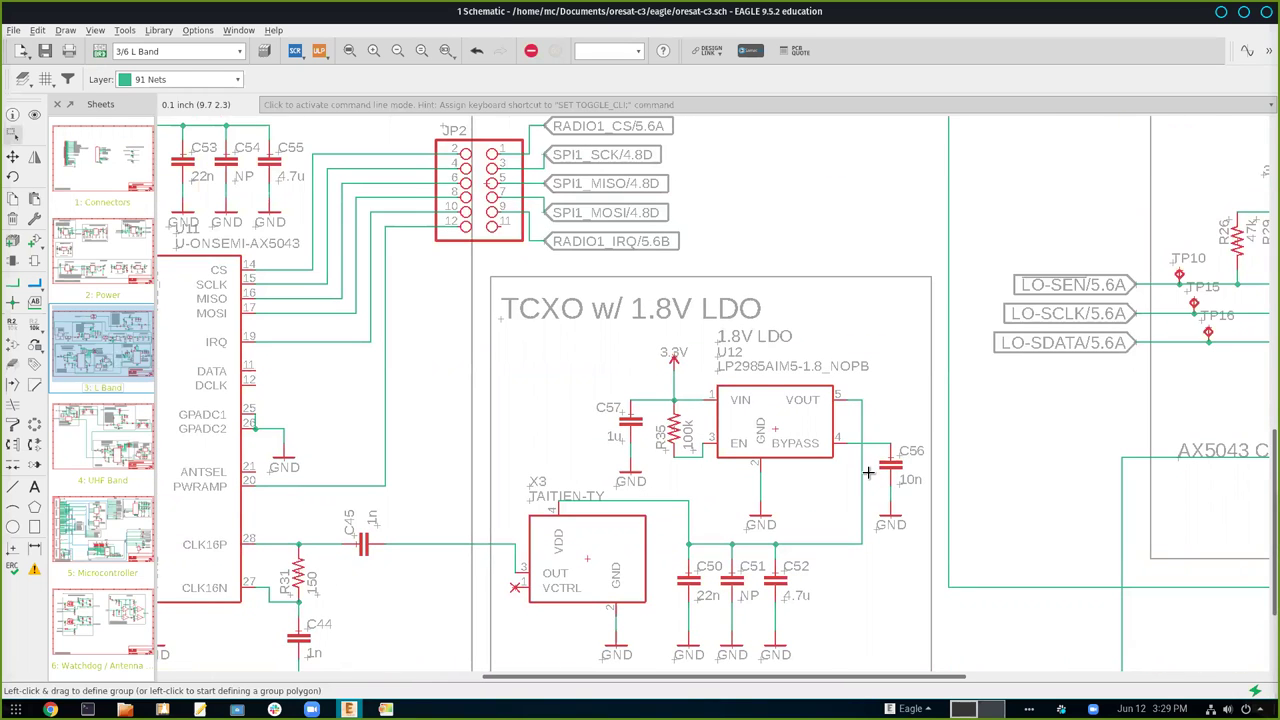
{"action": "scroll", "coordinate": [868, 472], "scroll_direction": "down", "scroll_amount": 1}
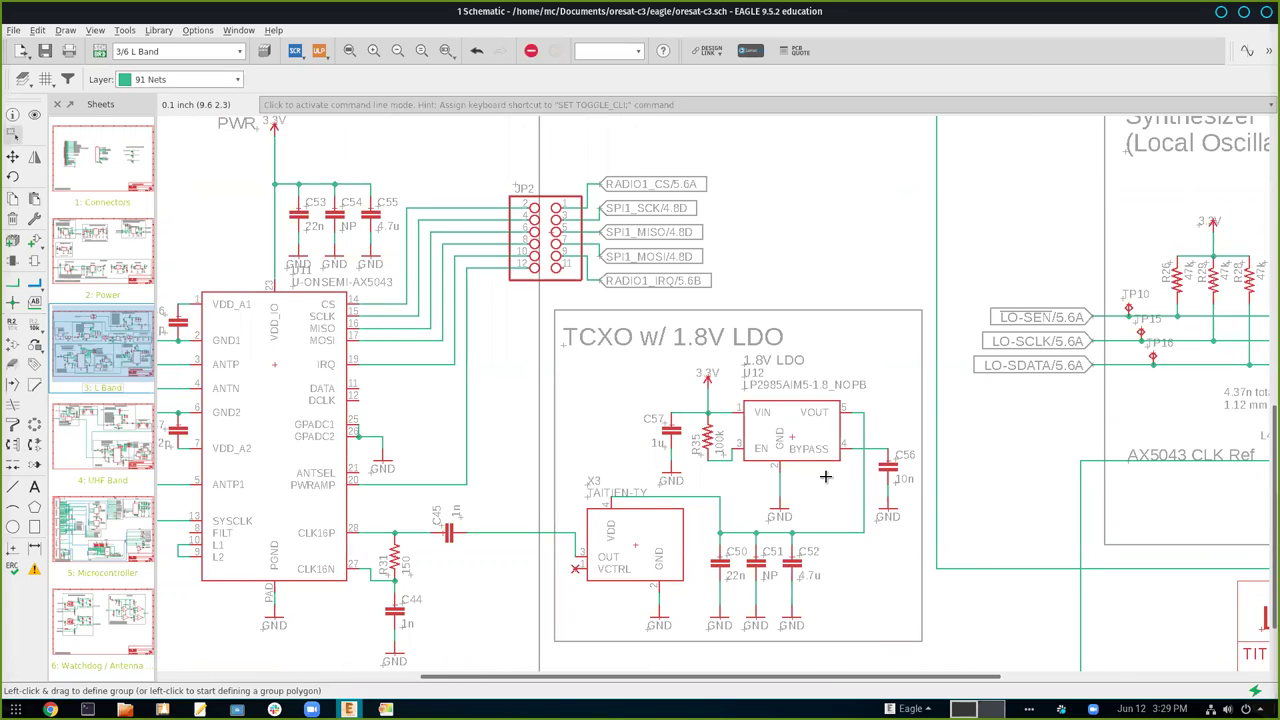
{"action": "left_click_drag", "start_coordinate": [750, 484], "coordinate": [813, 489]}
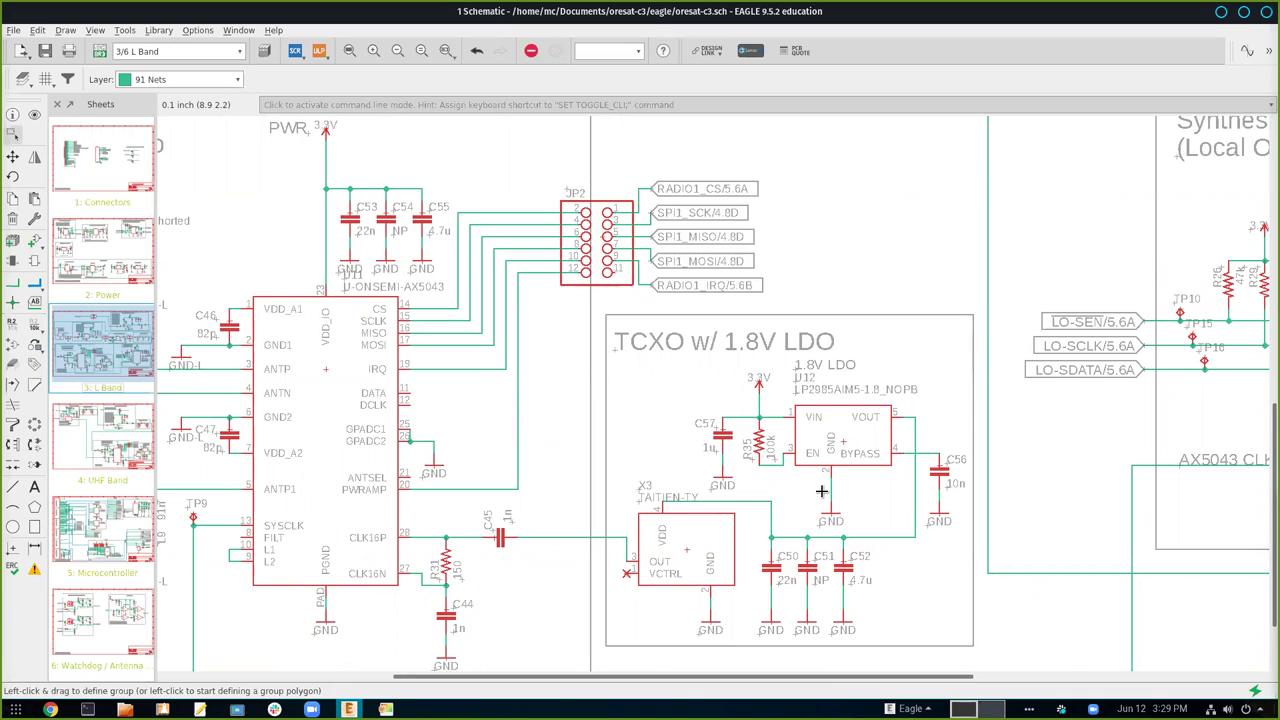
{"action": "left_click_drag", "start_coordinate": [398, 485], "coordinate": [465, 481]}
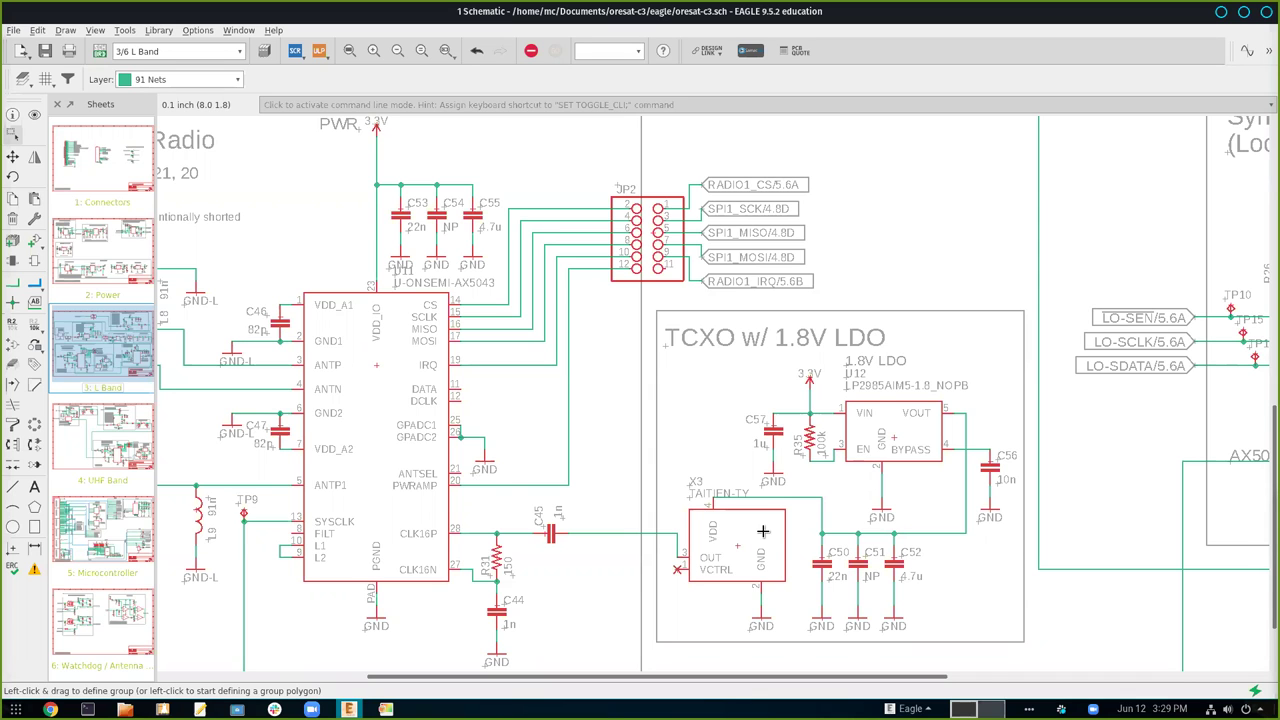
{"action": "scroll", "coordinate": [763, 531], "scroll_direction": "down", "scroll_amount": 2}
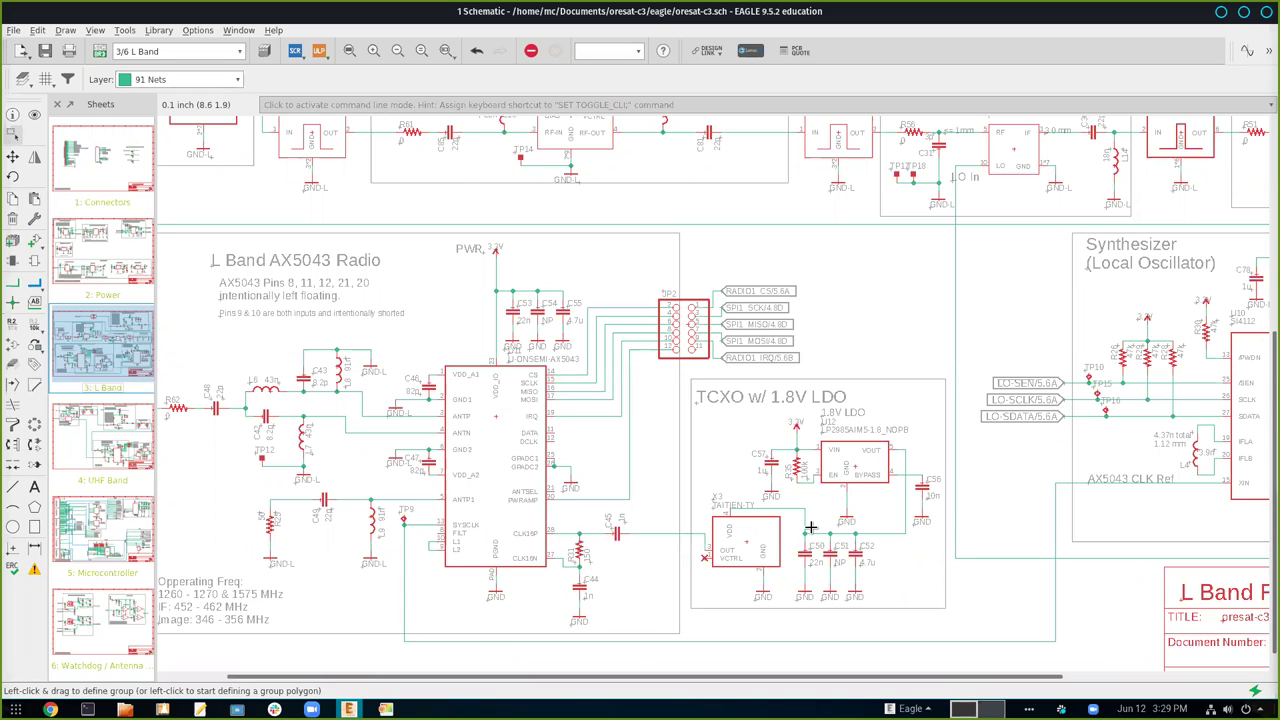
{"action": "scroll", "coordinate": [811, 527], "scroll_direction": "down", "scroll_amount": 1}
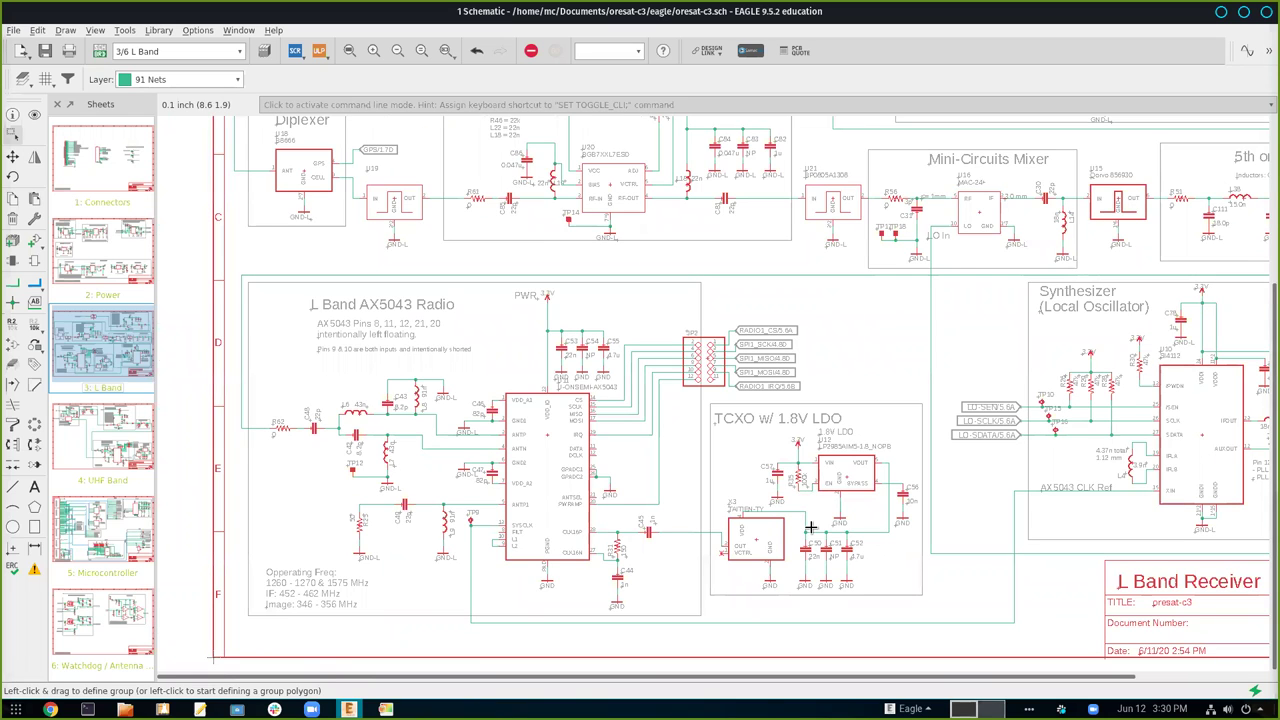
View the whole 4: UHF Band sheet, then switch to the 5: Microcontroller sheet
{"action": "left_click", "coordinate": [122, 452]}
{"action": "scroll", "coordinate": [671, 487], "scroll_direction": "down", "scroll_amount": 1}
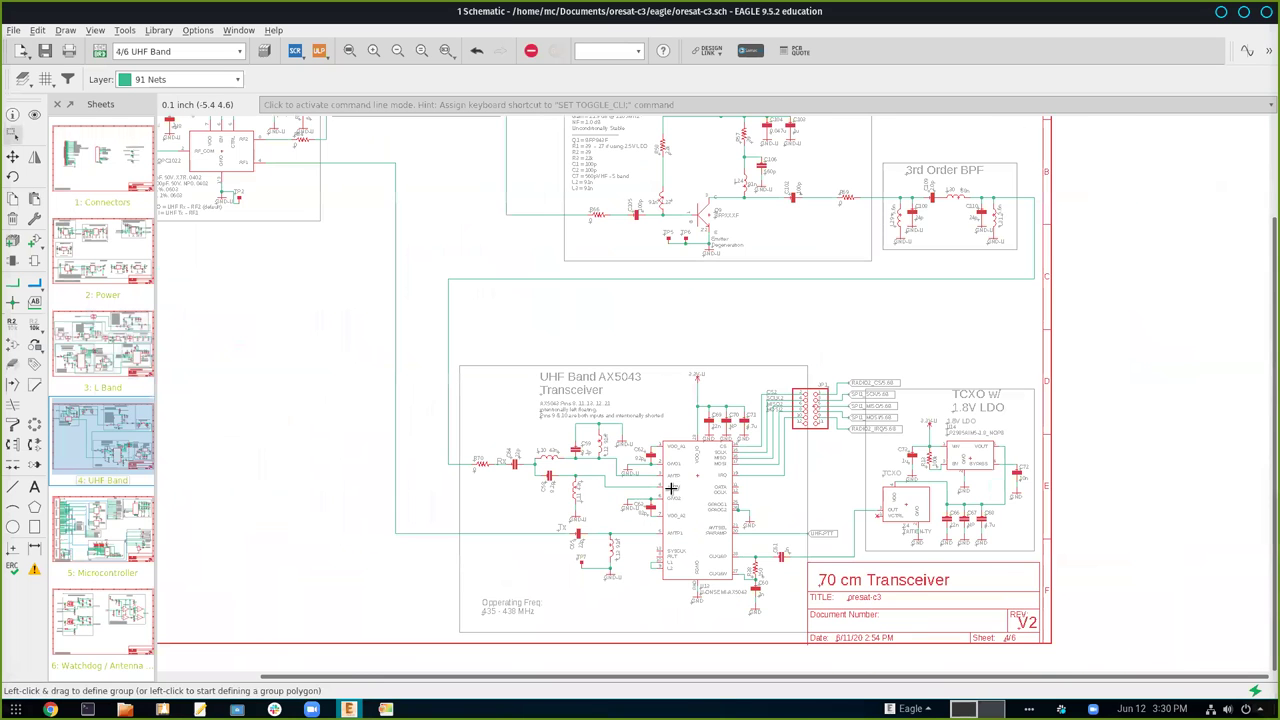
{"action": "scroll", "coordinate": [671, 487], "scroll_direction": "left", "scroll_amount": 5}
{"action": "scroll", "coordinate": [671, 487], "scroll_direction": "up", "scroll_amount": 2}
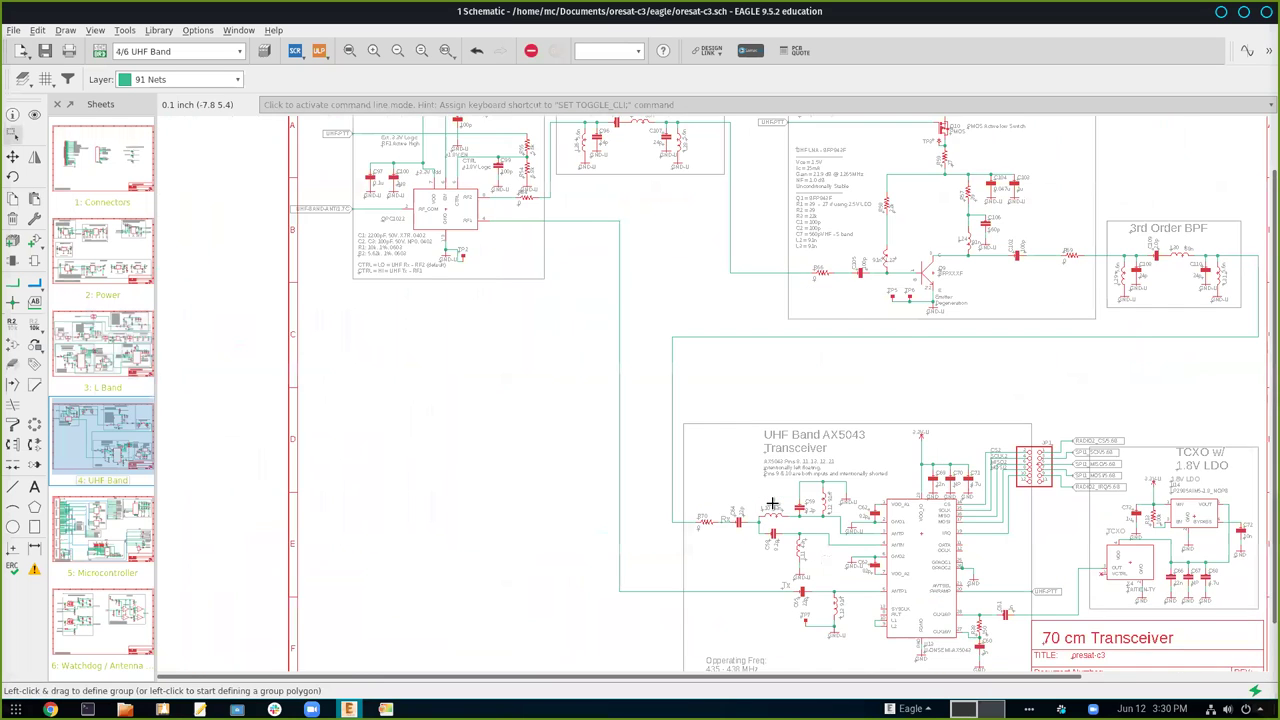
{"action": "scroll", "coordinate": [772, 503], "scroll_direction": "down", "scroll_amount": 3}
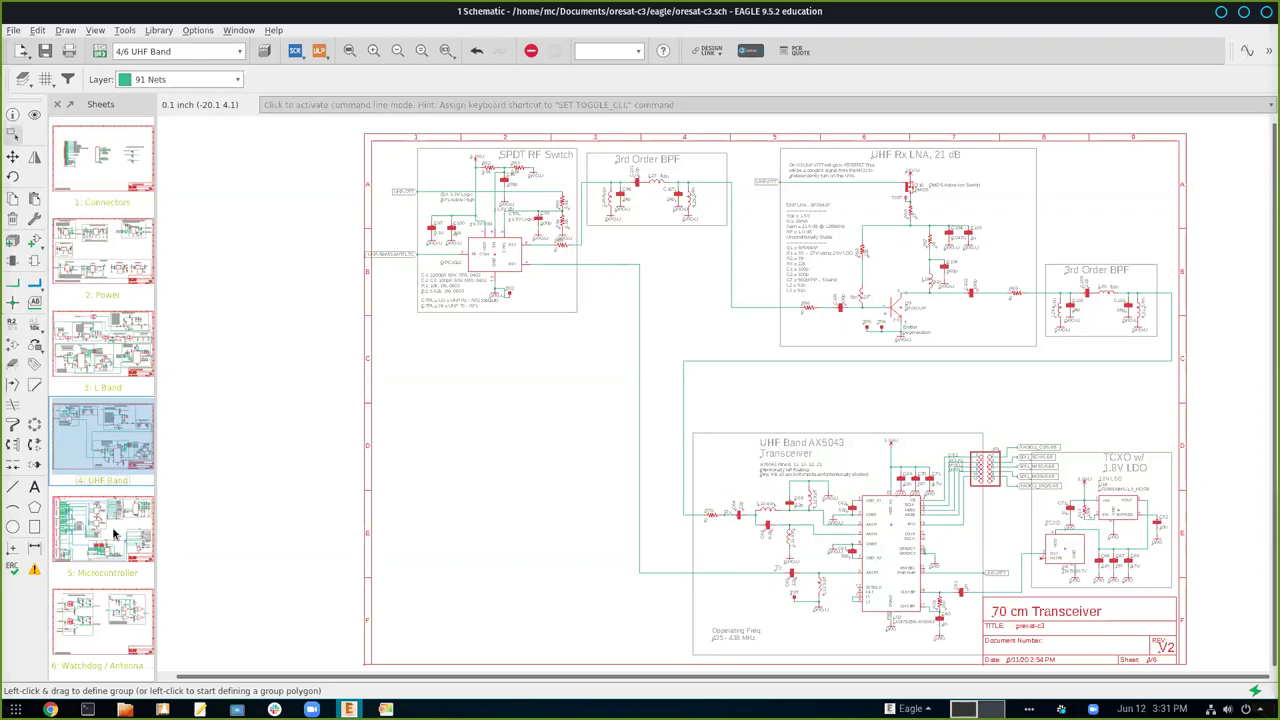
{"action": "left_click", "coordinate": [115, 535]}
Zoom into the Microcontroller port pins and pan across the RADIO and SYSTEM blocks to CAN_BUS
{"action": "key", "text": "ctrl+g"}
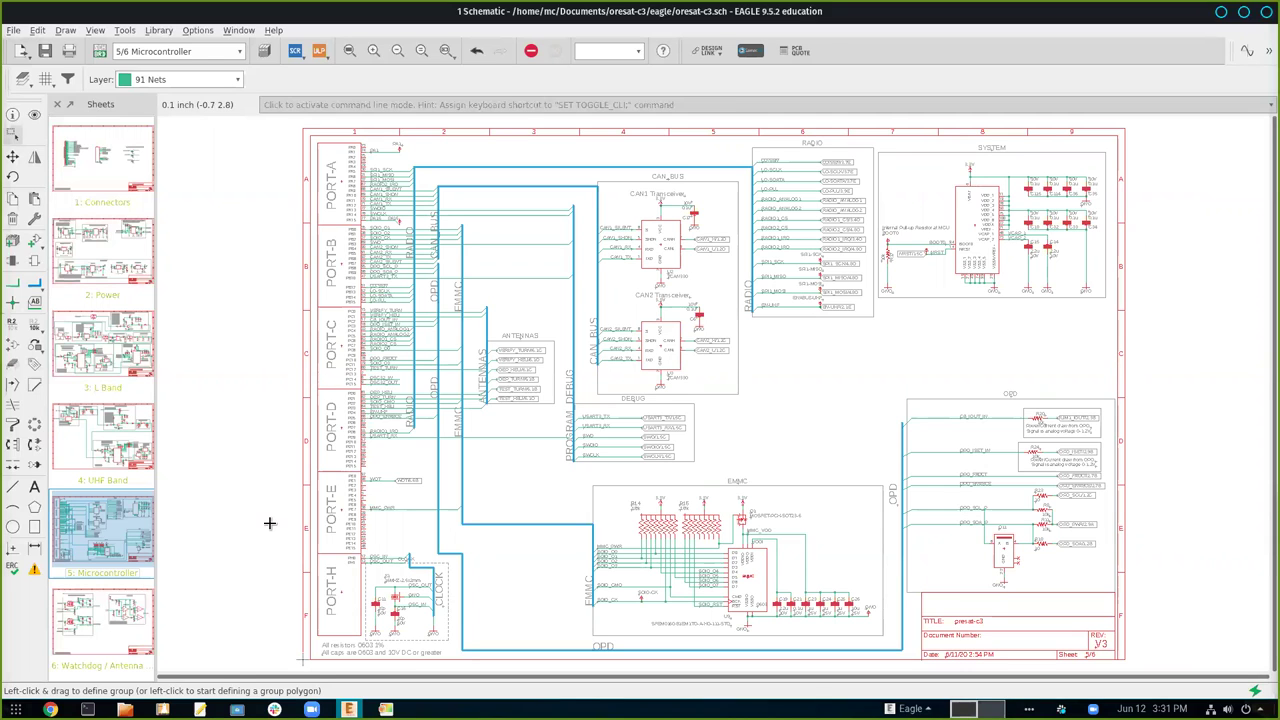
{"action": "scroll", "coordinate": [836, 385], "scroll_direction": "up", "scroll_amount": 1}
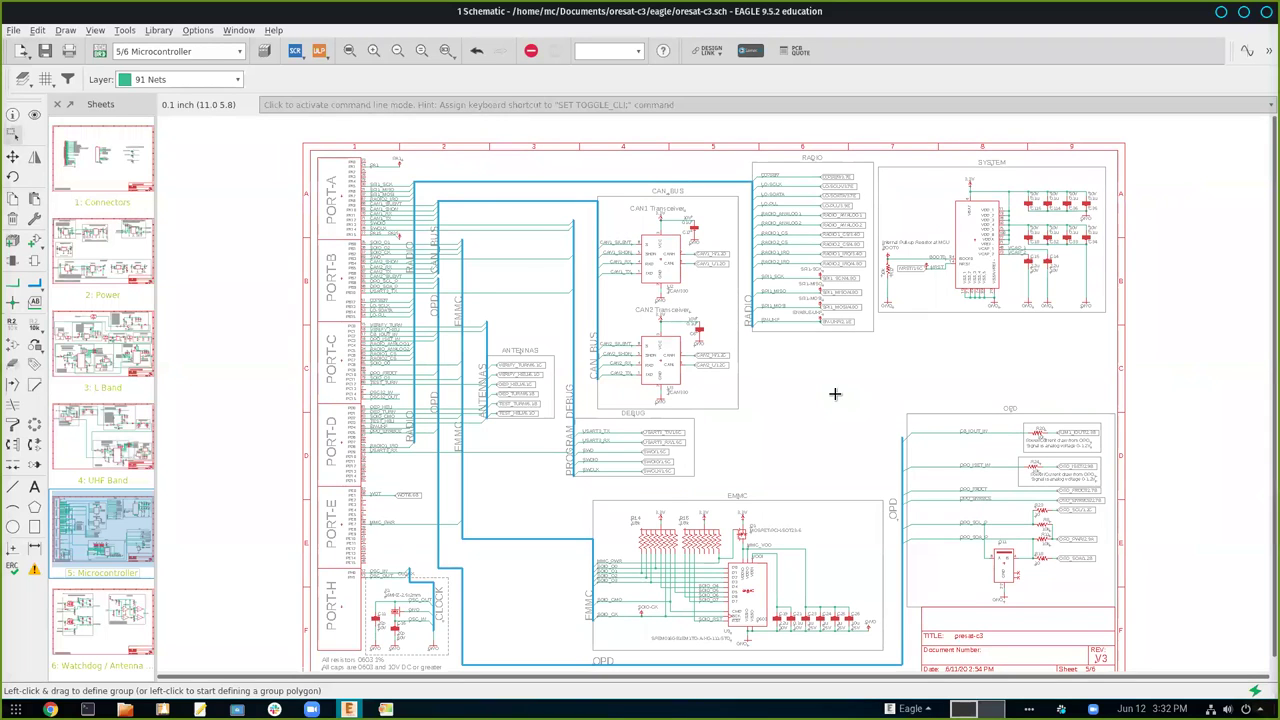
{"action": "scroll", "coordinate": [834, 423], "scroll_direction": "left", "scroll_amount": 2}
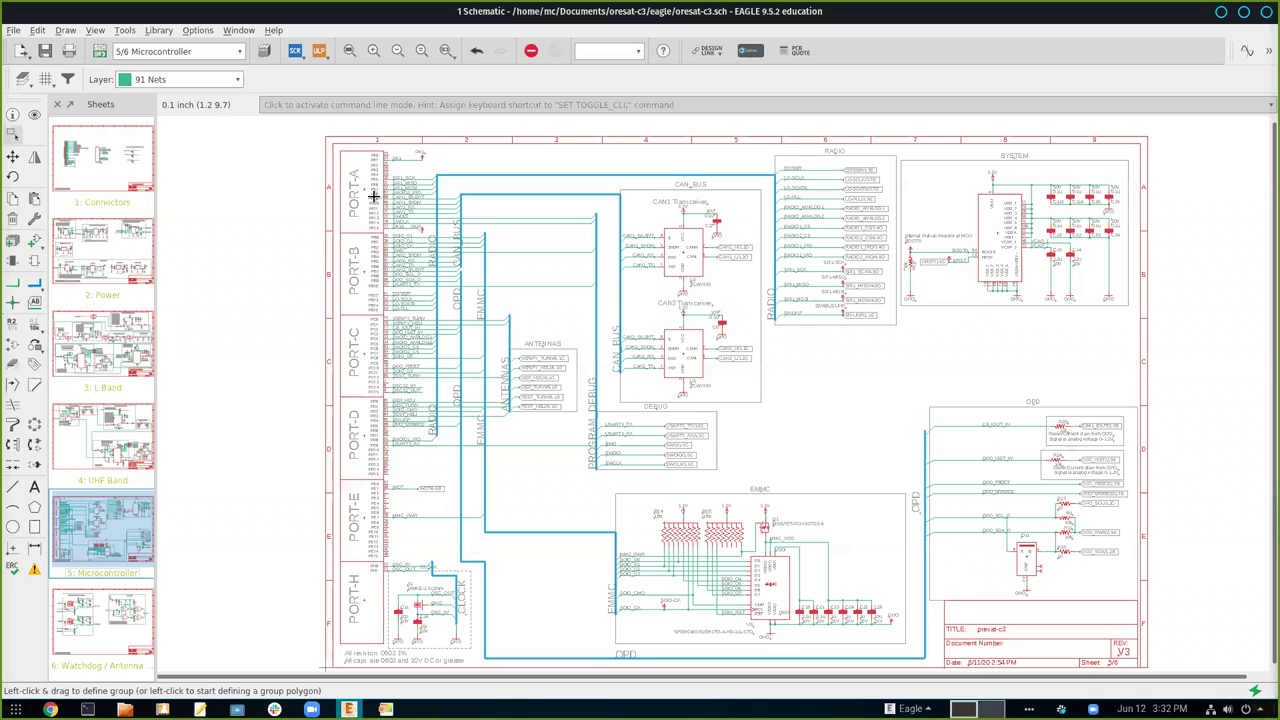
{"action": "scroll", "coordinate": [362, 191], "scroll_direction": "up", "scroll_amount": 3}
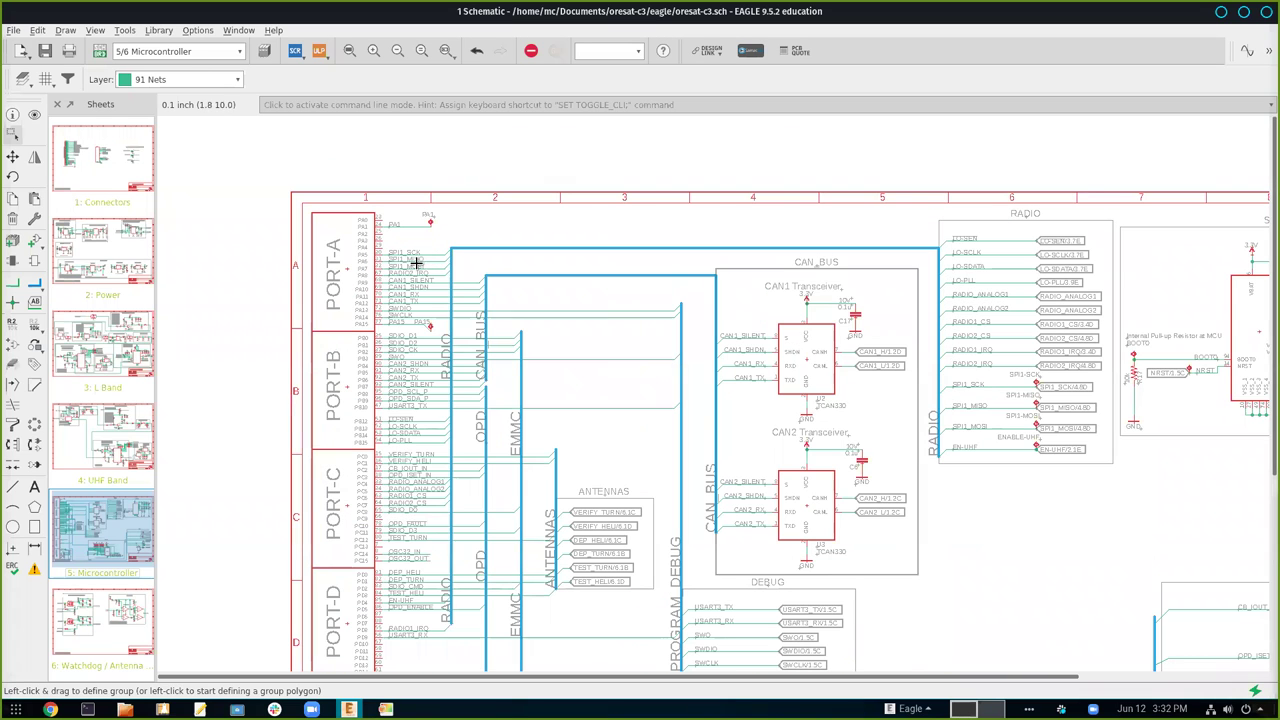
{"action": "scroll", "coordinate": [470, 330], "scroll_direction": "up", "scroll_amount": 3}
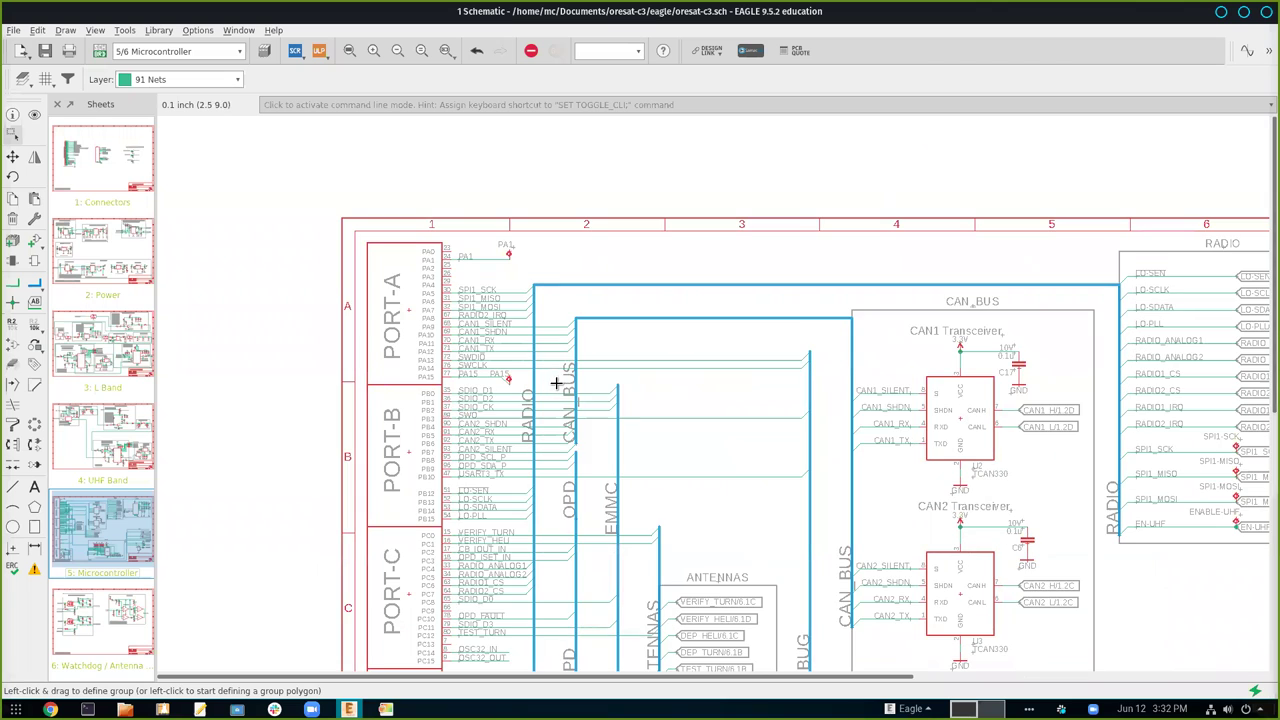
{"action": "left_click_drag", "start_coordinate": [904, 395], "coordinate": [551, 425]}
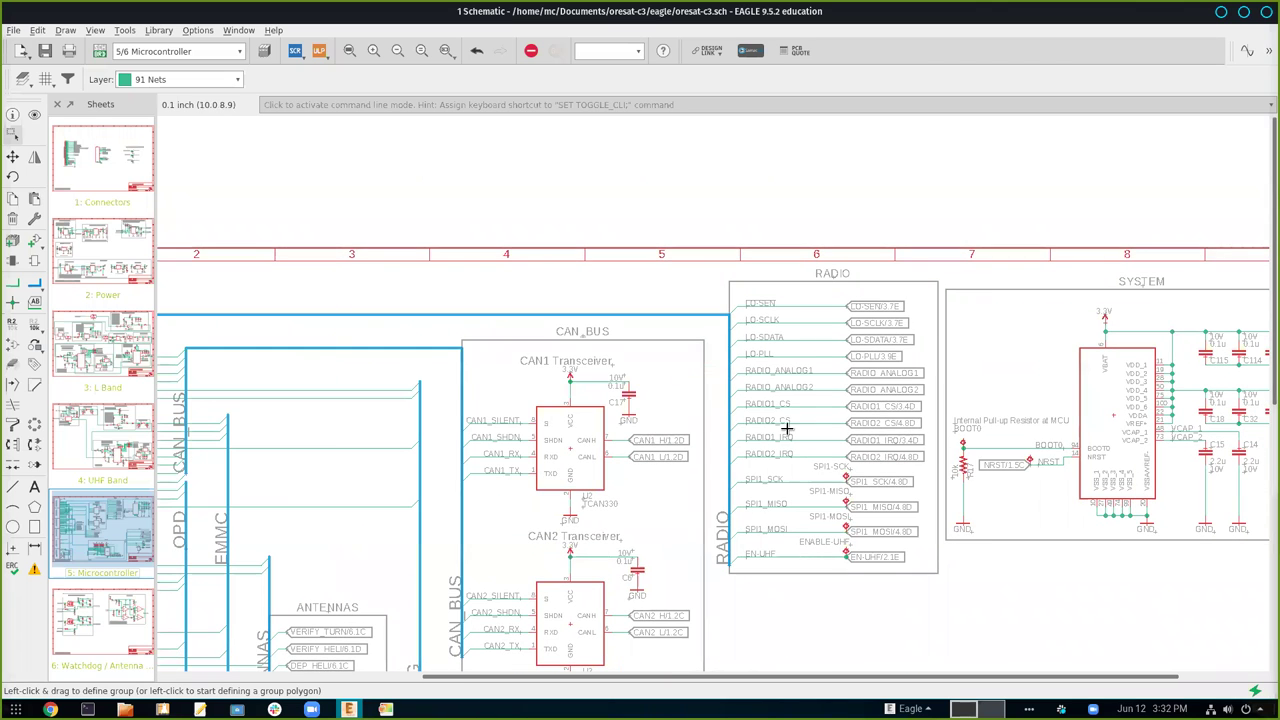
{"action": "left_click_drag", "start_coordinate": [780, 424], "coordinate": [714, 416]}
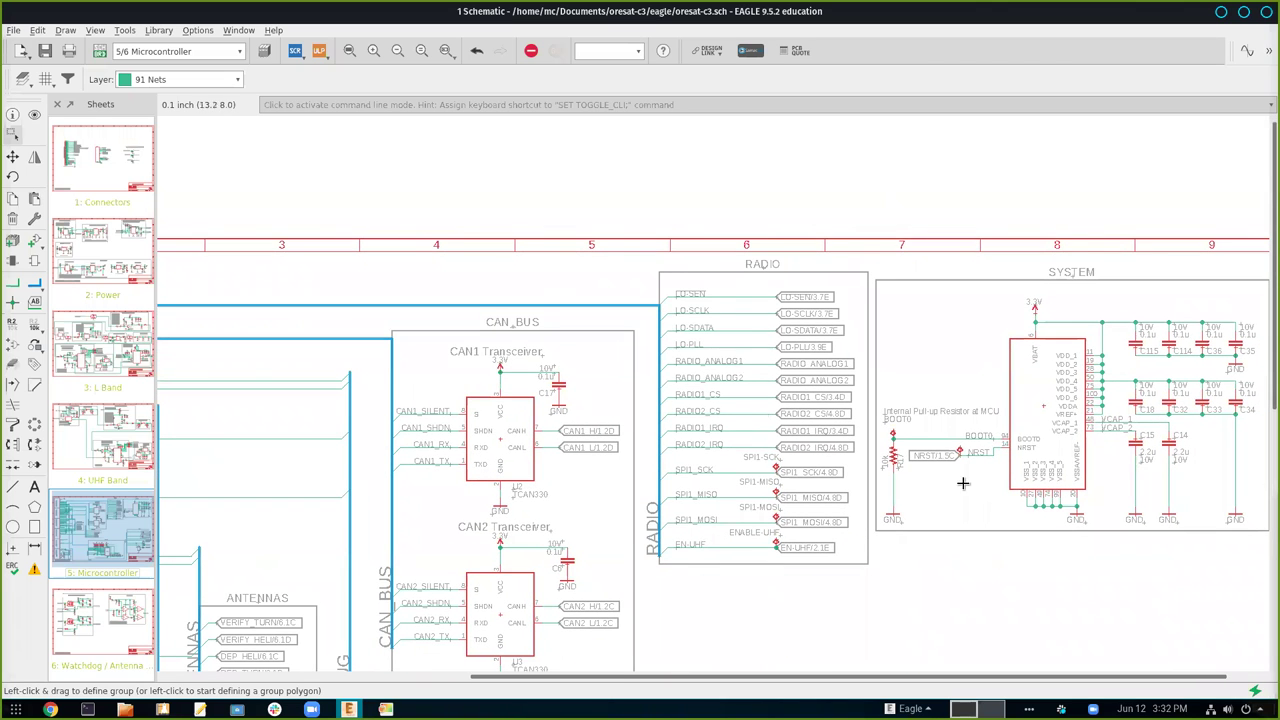
{"action": "left_click_drag", "start_coordinate": [963, 483], "coordinate": [784, 480]}
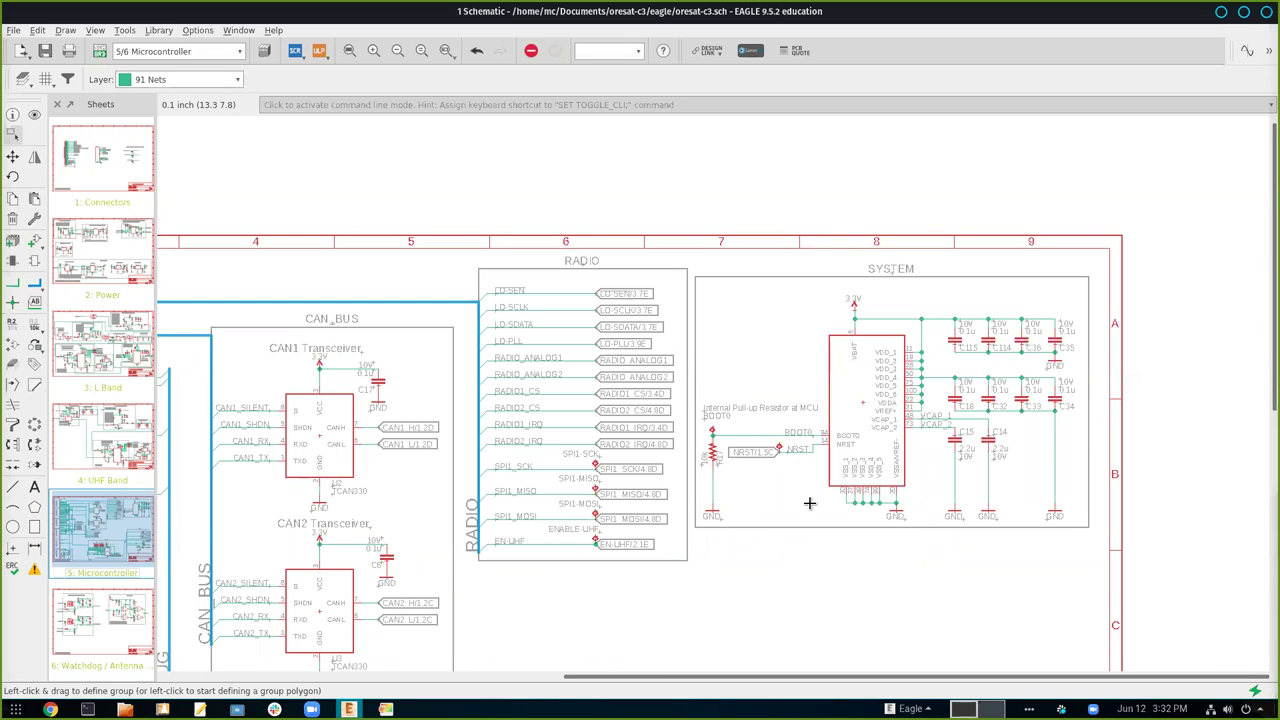
{"action": "left_click_drag", "start_coordinate": [525, 503], "coordinate": [827, 405]}
Zoom in on the CAN1/CAN2 transceivers, then pan to the ANTENNAS and DEBUG blocks' USART3 and SWD lines
{"action": "scroll", "coordinate": [734, 389], "scroll_direction": "up", "scroll_amount": 1}
{"action": "scroll", "coordinate": [738, 378], "scroll_direction": "up", "scroll_amount": 1}
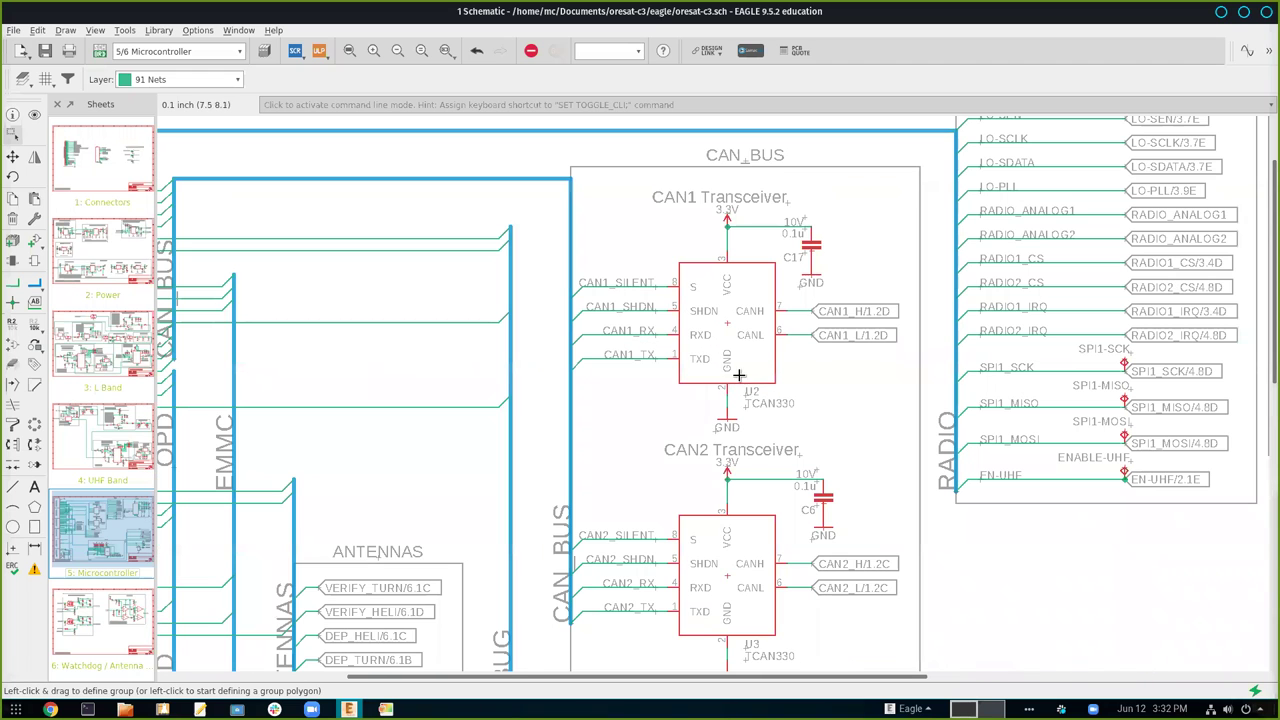
{"action": "scroll", "coordinate": [746, 505], "scroll_direction": "down", "scroll_amount": 1}
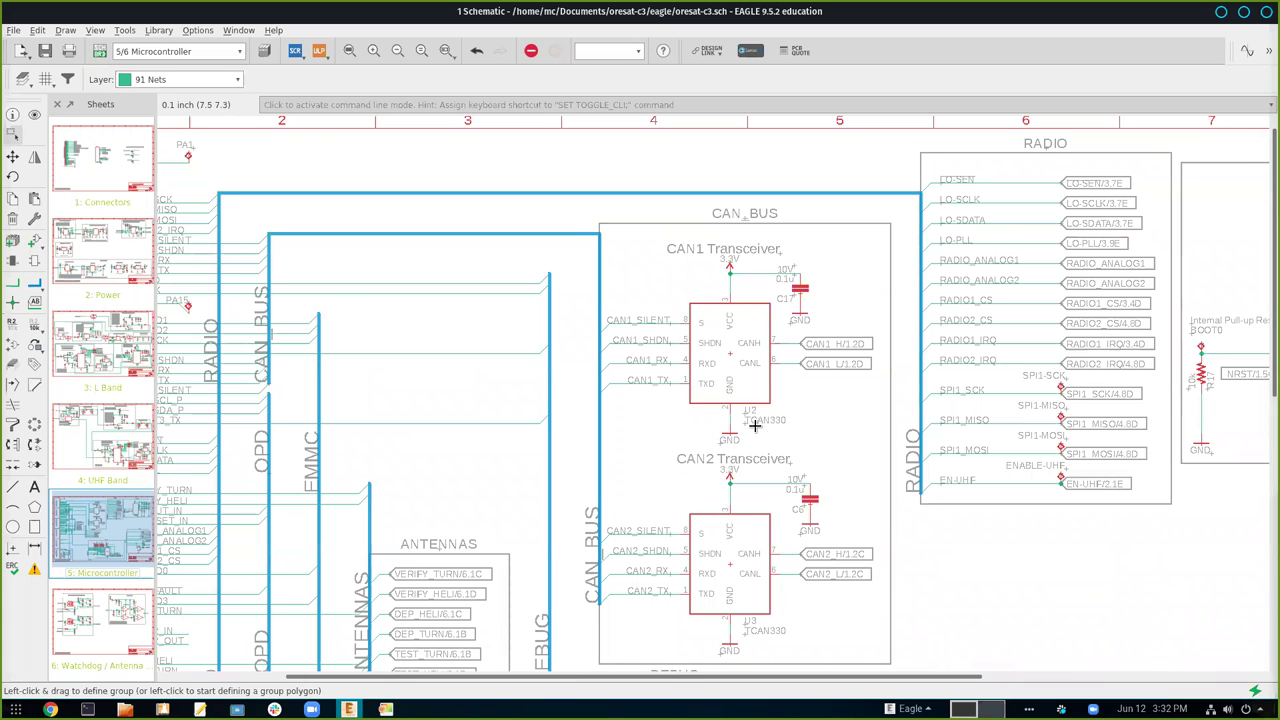
{"action": "left_click_drag", "start_coordinate": [737, 503], "coordinate": [827, 314]}
{"action": "scroll", "coordinate": [575, 406], "scroll_direction": "up", "scroll_amount": 2}
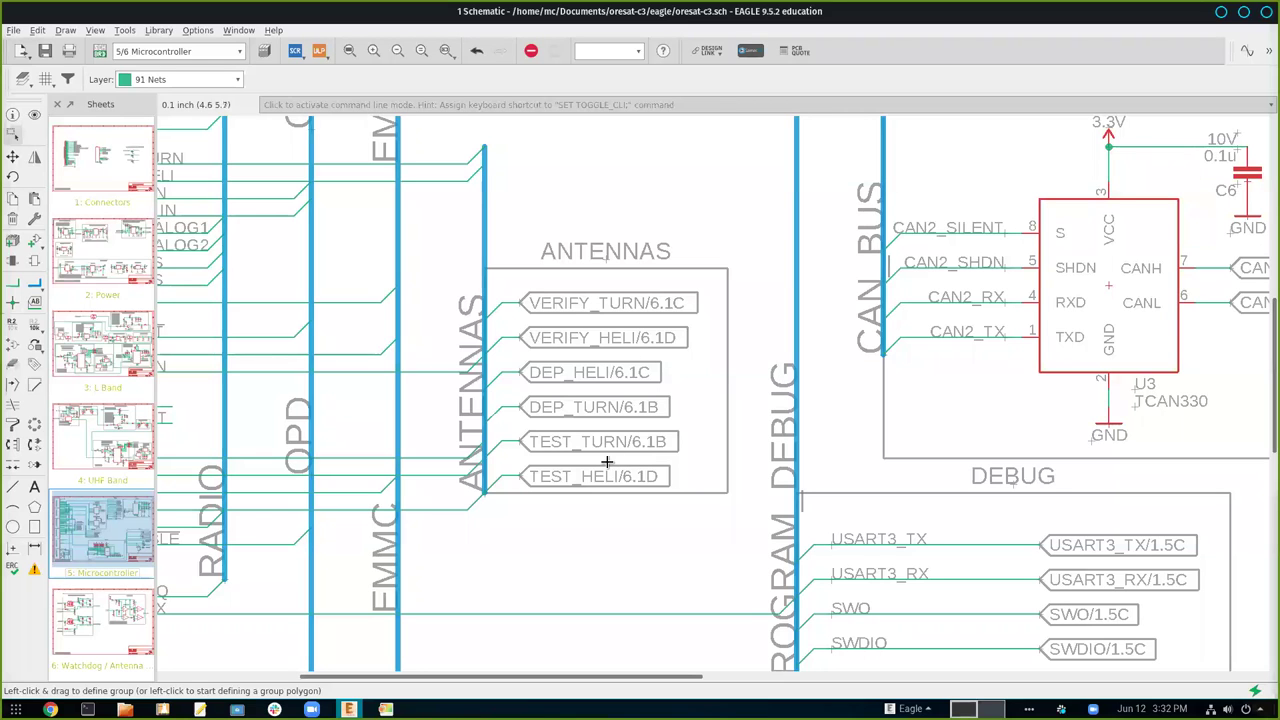
{"action": "scroll", "coordinate": [641, 341], "scroll_direction": "down", "scroll_amount": 2}
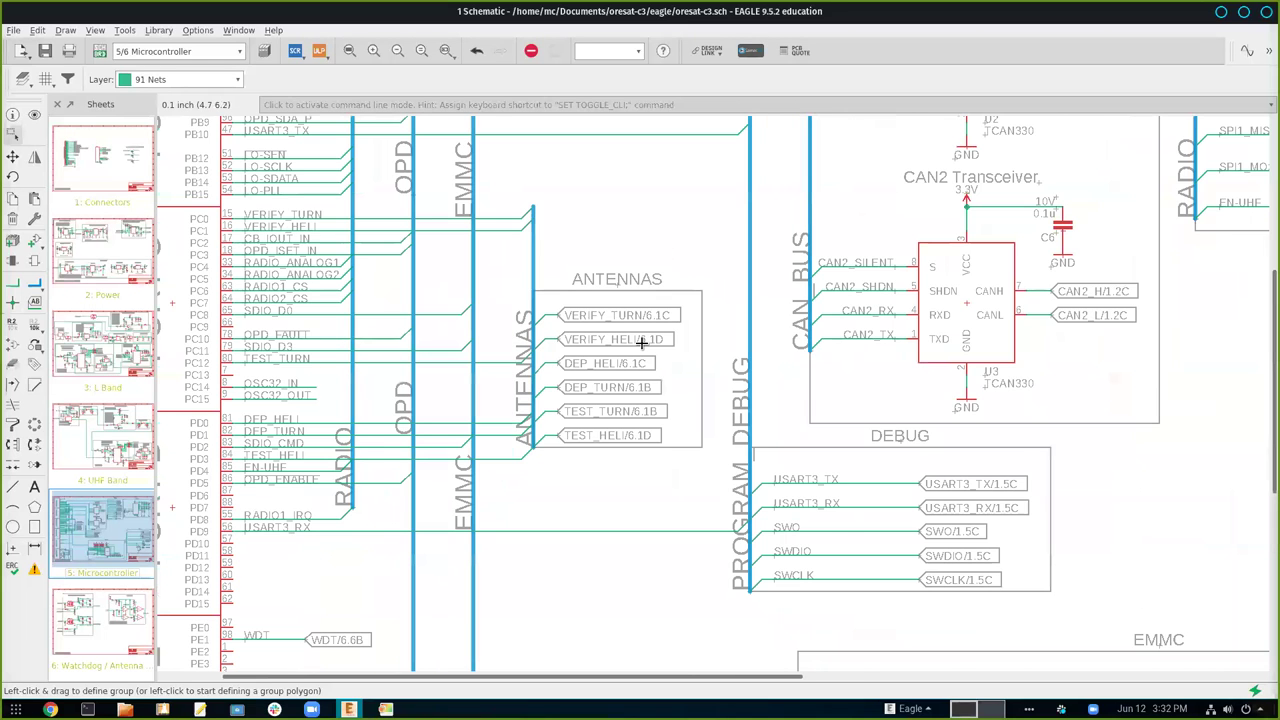
{"action": "scroll", "coordinate": [641, 341], "scroll_direction": "down", "scroll_amount": 1}
{"action": "left_click_drag", "start_coordinate": [829, 480], "coordinate": [647, 450]}
{"action": "scroll", "coordinate": [674, 450], "scroll_direction": "up", "scroll_amount": 2}
{"action": "left_click_drag", "start_coordinate": [827, 479], "coordinate": [768, 486]}
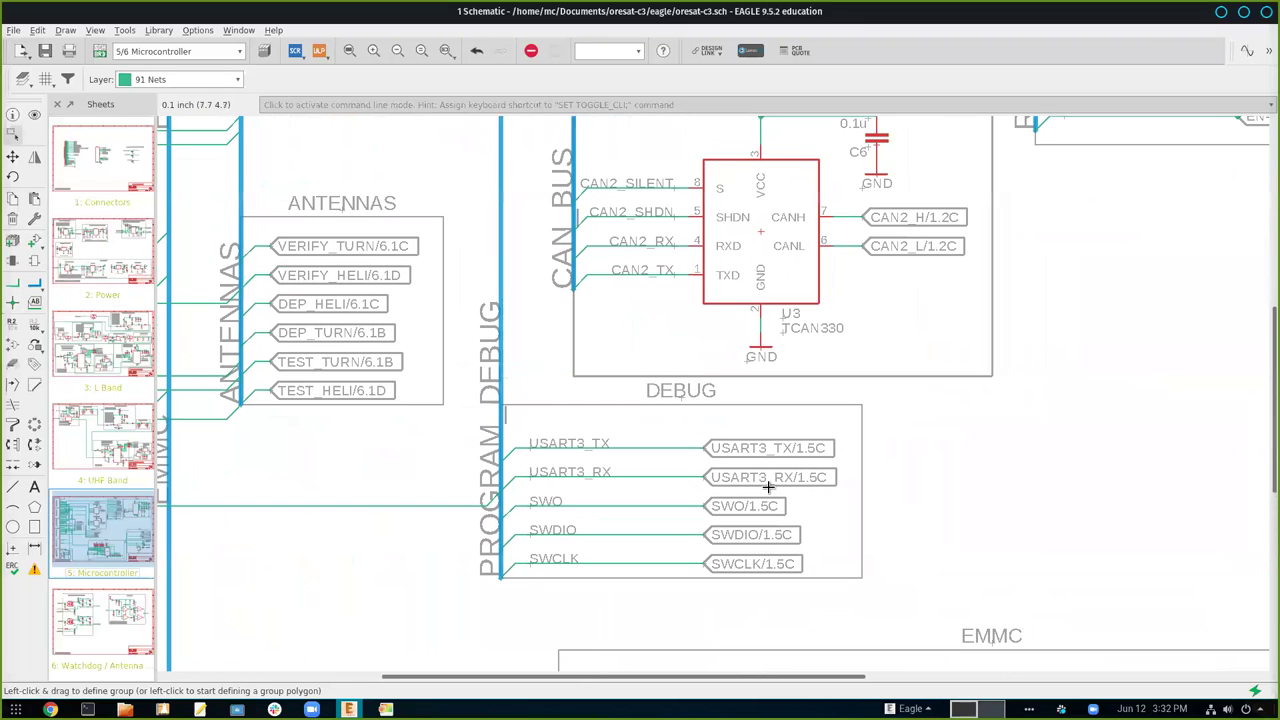
{"action": "scroll", "coordinate": [762, 471], "scroll_direction": "down", "scroll_amount": 1}
{"action": "scroll", "coordinate": [760, 471], "scroll_direction": "down", "scroll_amount": 2}
Zoom out to the full sheet, zoom into the EMMC block, then pan right toward OPD
{"action": "scroll", "coordinate": [834, 503], "scroll_direction": "down", "scroll_amount": 1}
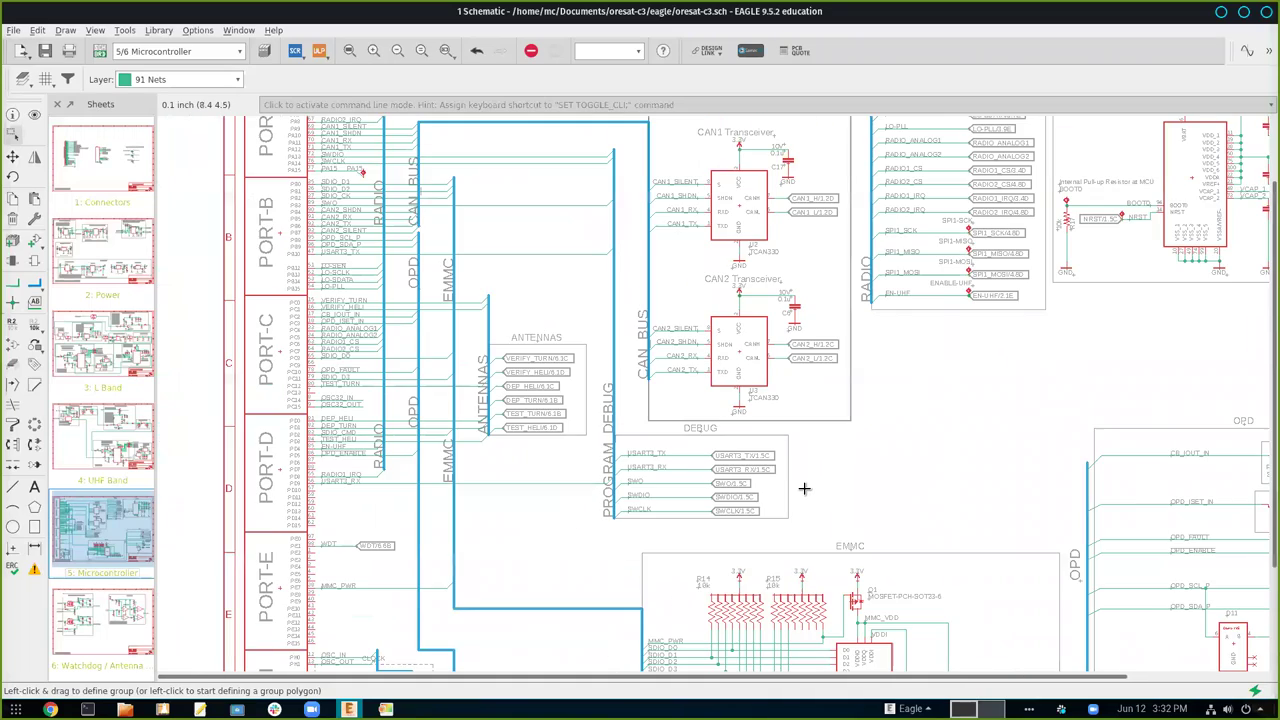
{"action": "scroll", "coordinate": [810, 490], "scroll_direction": "down", "scroll_amount": 4}
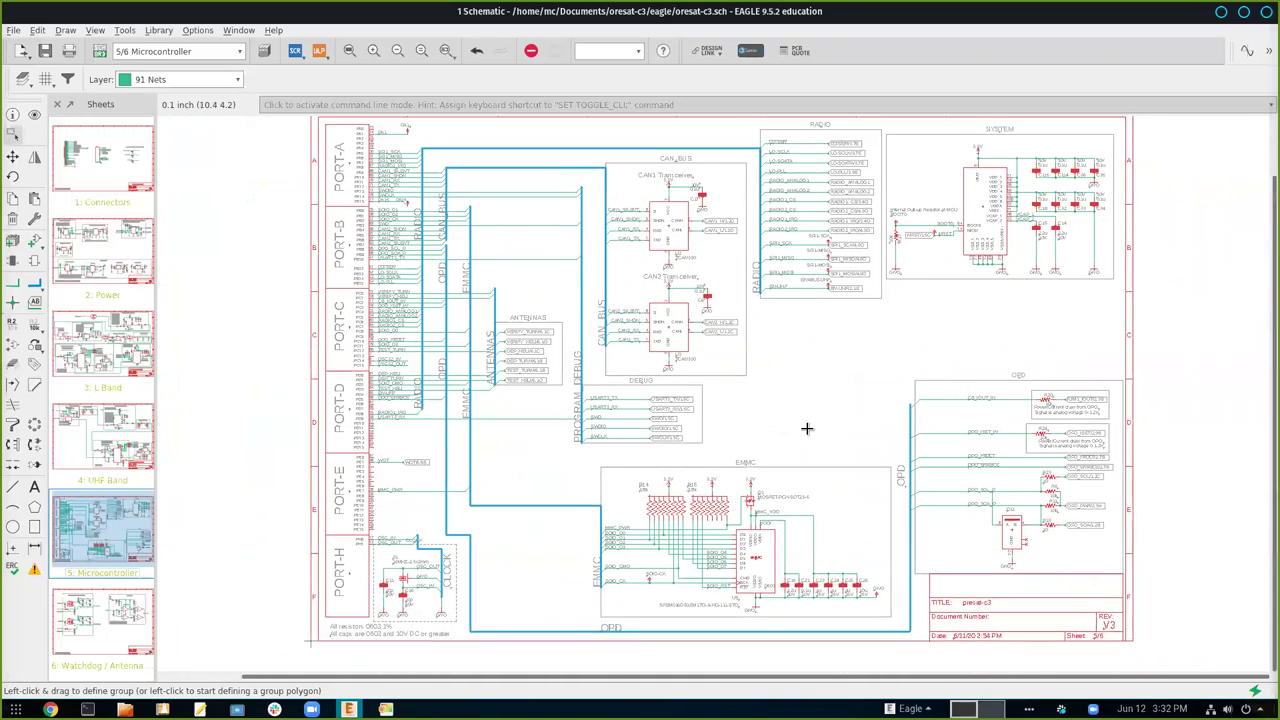
{"action": "scroll", "coordinate": [773, 447], "scroll_direction": "up", "scroll_amount": 3}
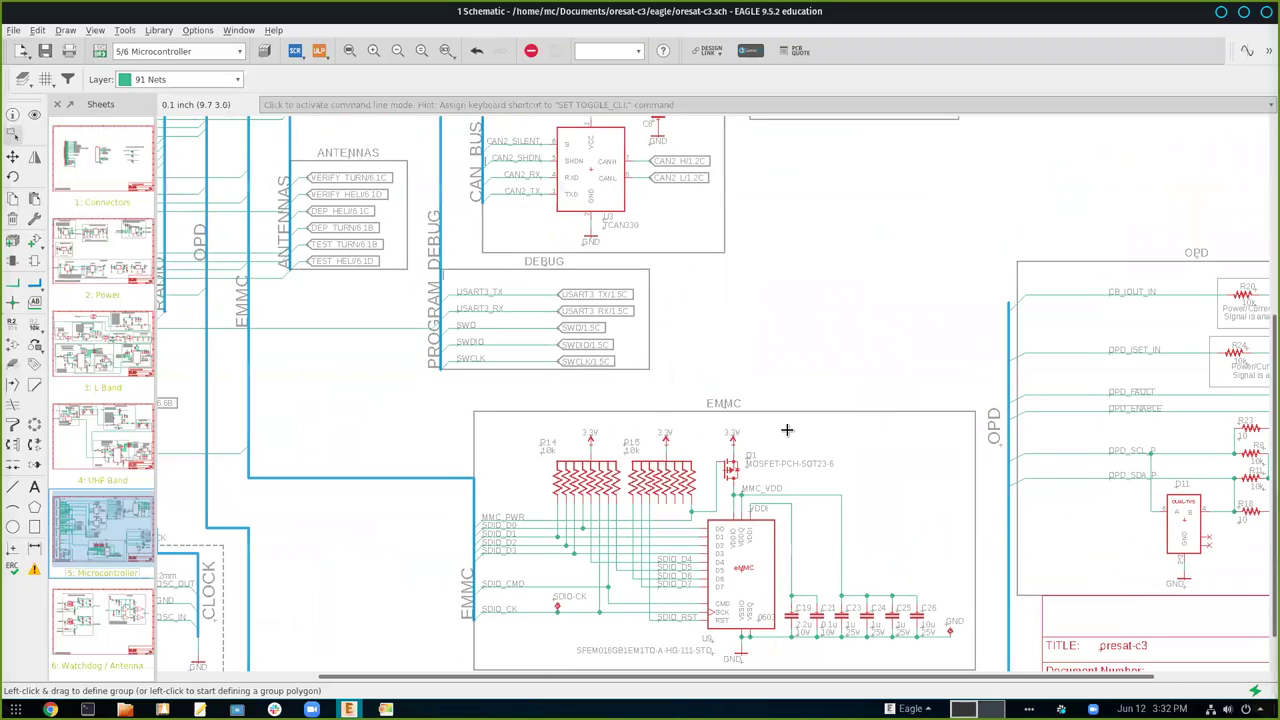
{"action": "scroll", "coordinate": [795, 421], "scroll_direction": "up", "scroll_amount": 3}
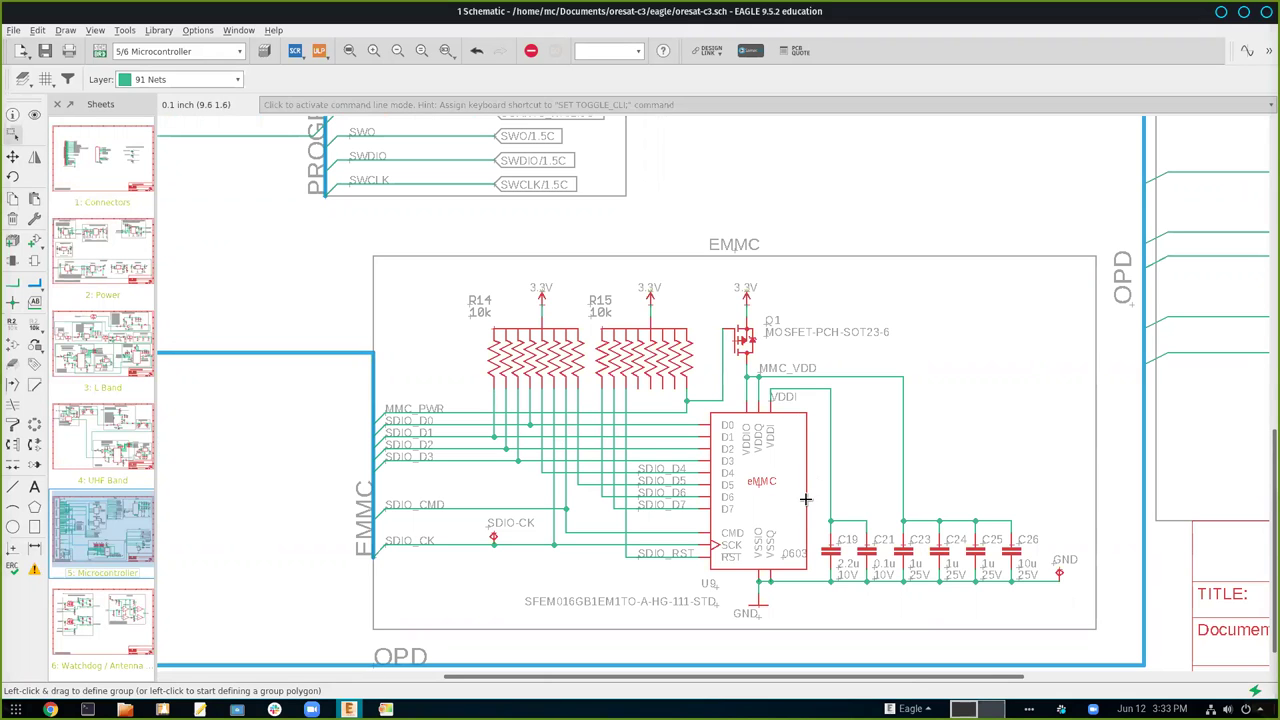
{"action": "scroll", "coordinate": [805, 498], "scroll_direction": "down", "scroll_amount": 3}
{"action": "scroll", "coordinate": [805, 498], "scroll_direction": "right", "scroll_amount": 10}
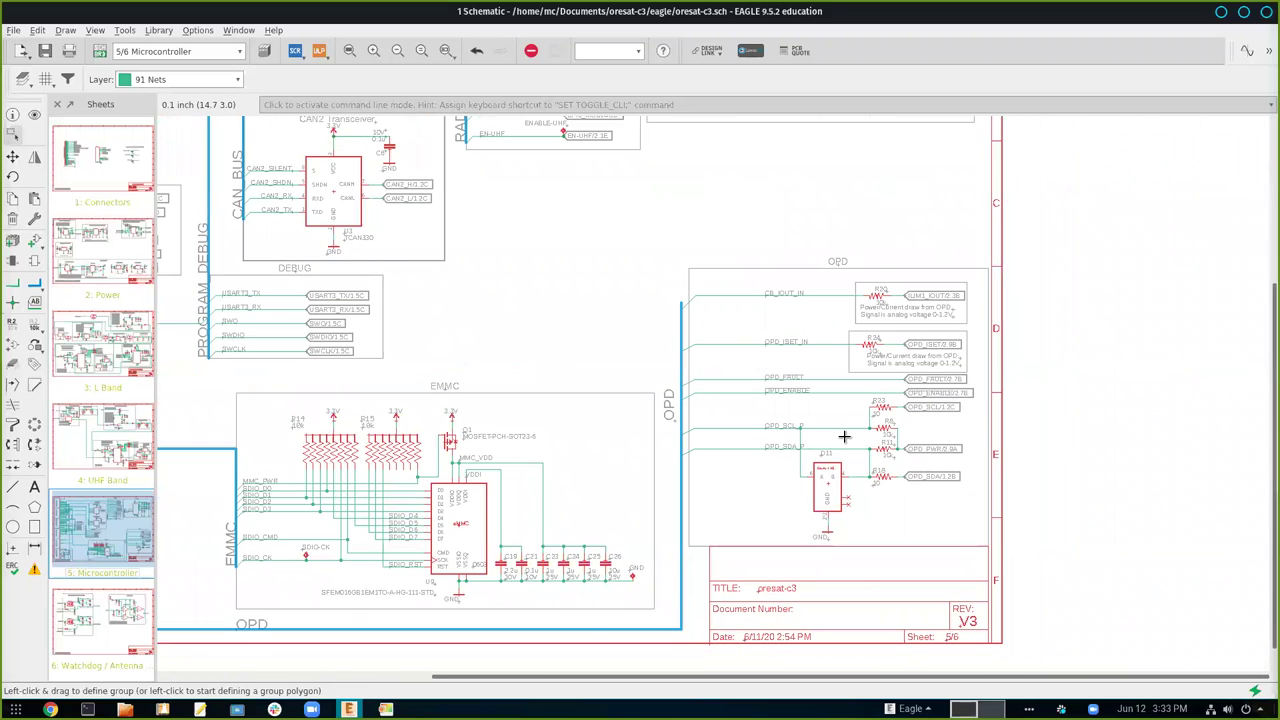
{"action": "scroll", "coordinate": [846, 453], "scroll_direction": "up", "scroll_amount": 3}
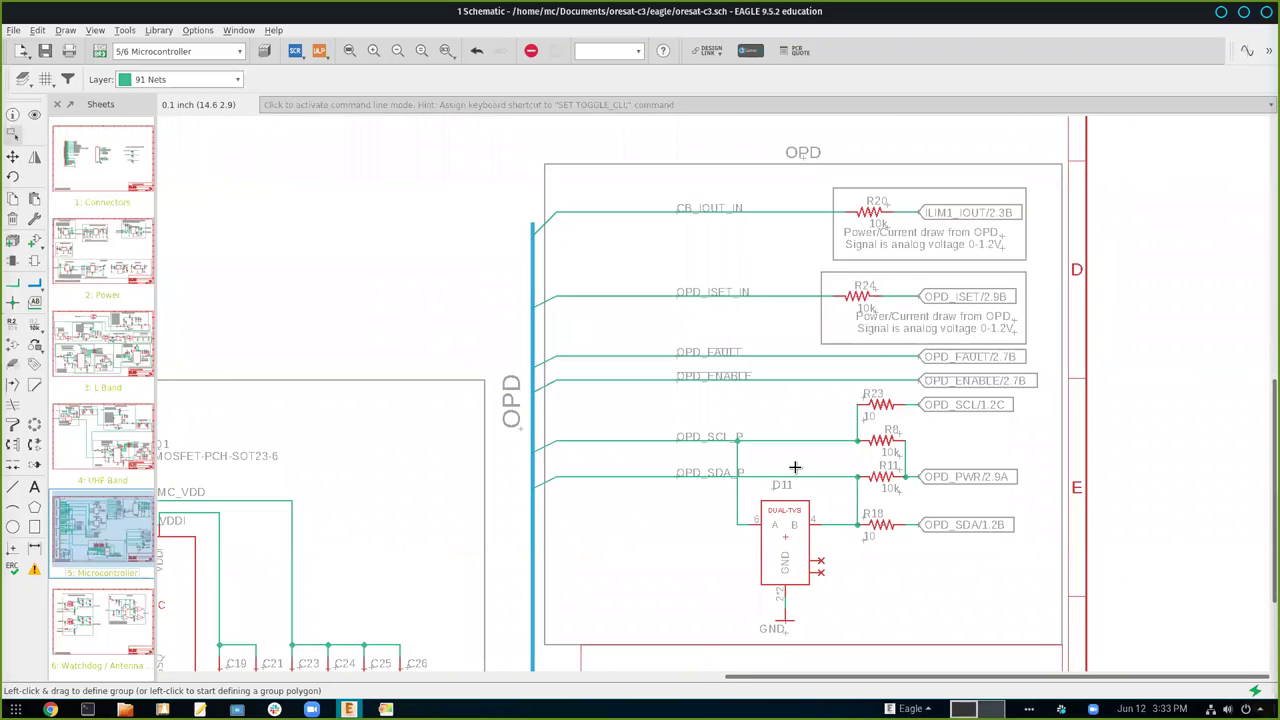
{"action": "scroll", "coordinate": [820, 500], "scroll_direction": "down", "scroll_amount": 2}
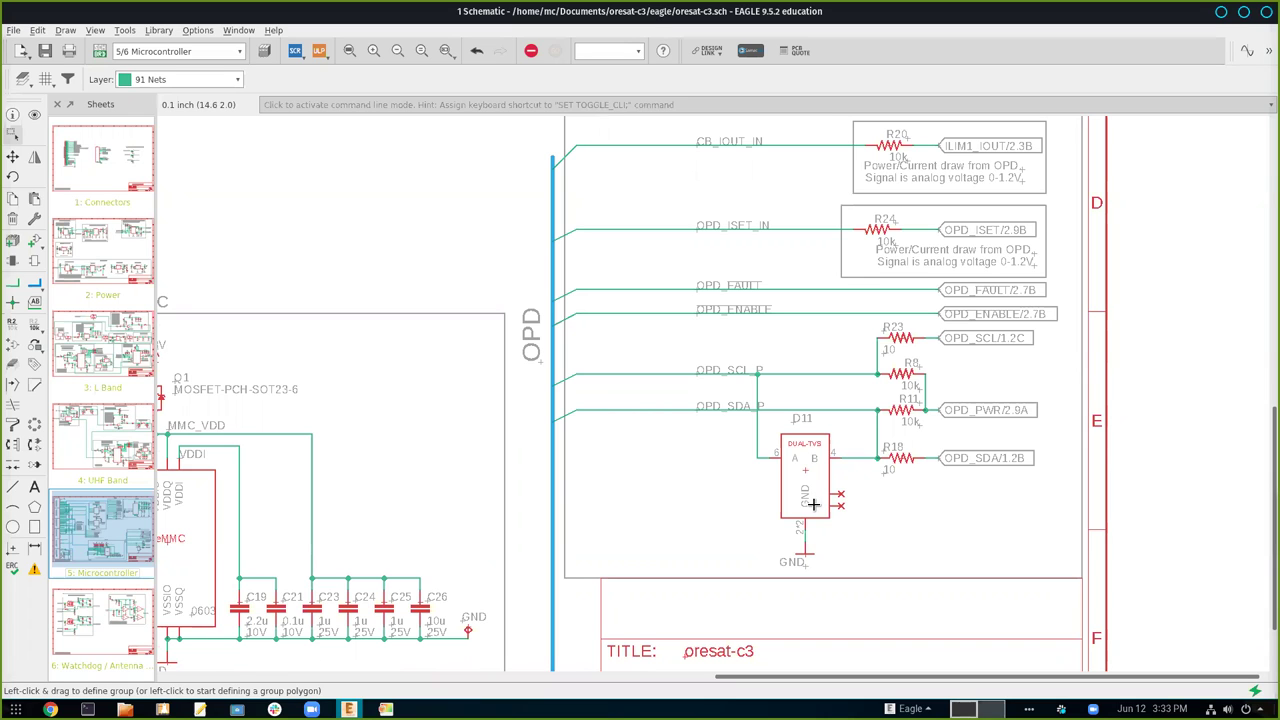
{"action": "scroll", "coordinate": [813, 505], "scroll_direction": "down", "scroll_amount": 1}
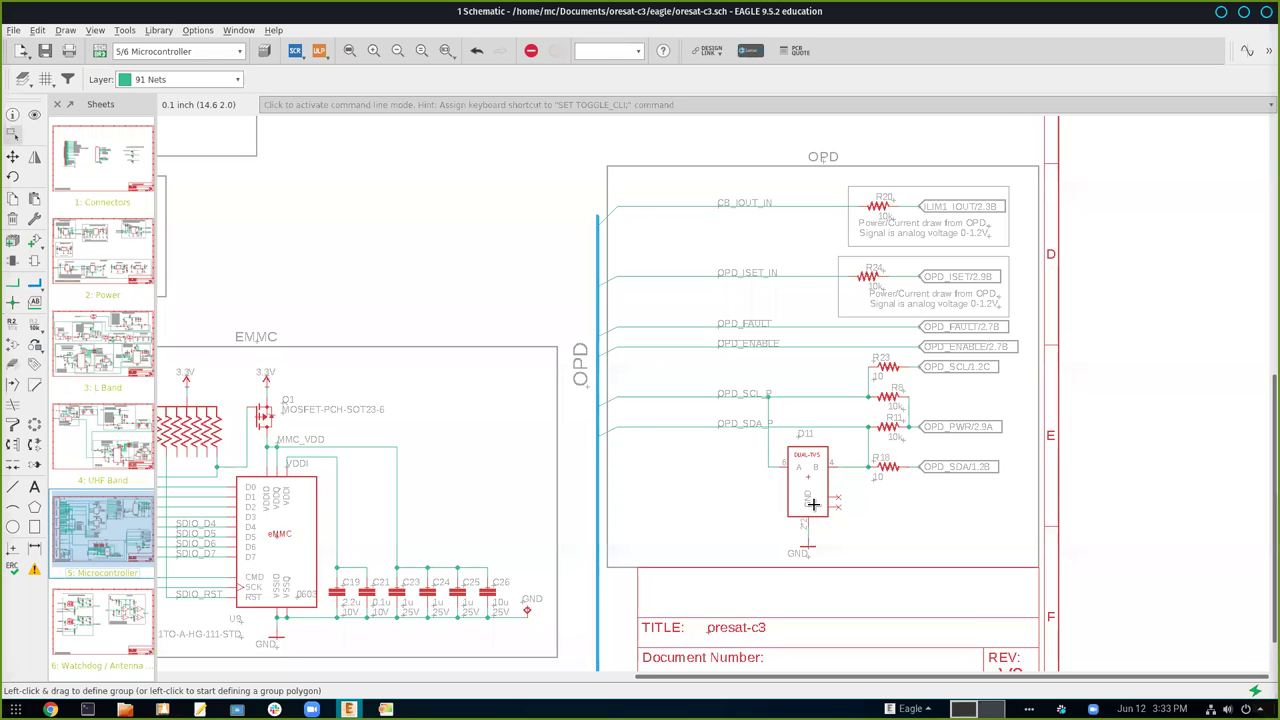
{"action": "scroll", "coordinate": [813, 505], "scroll_direction": "down", "scroll_amount": 2}
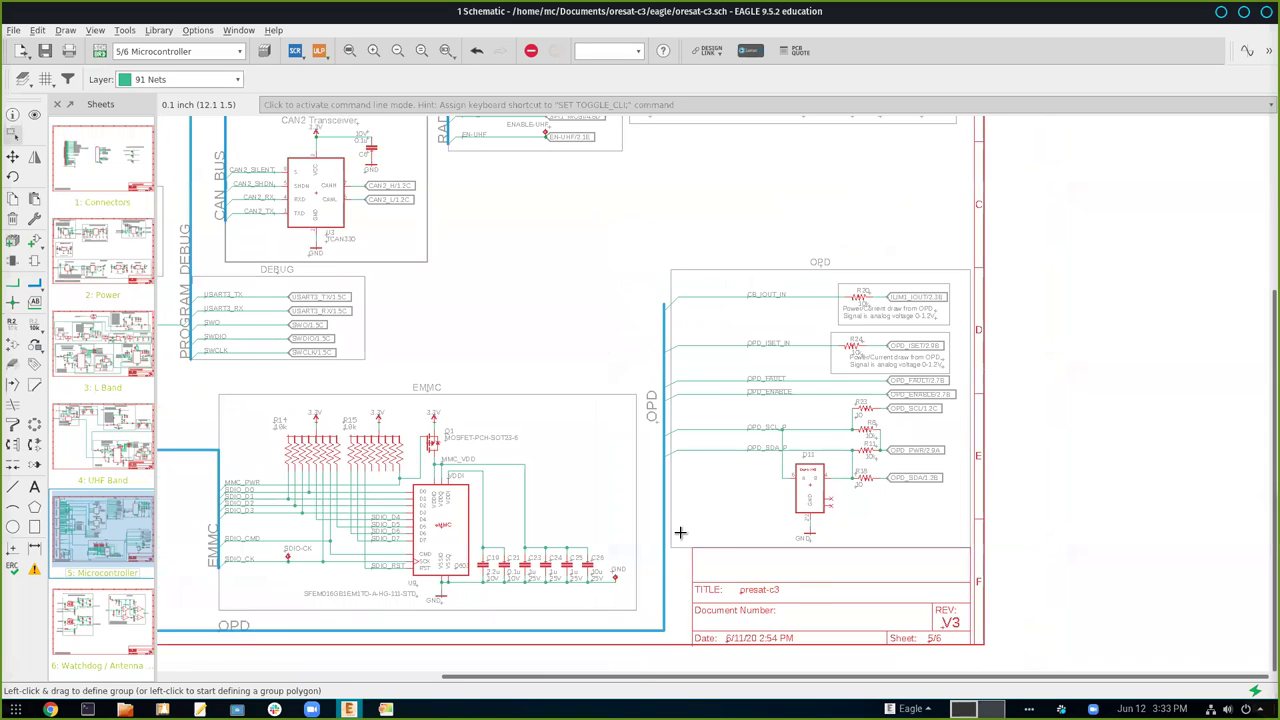
{"action": "scroll", "coordinate": [680, 531], "scroll_direction": "left", "scroll_amount": 1}
{"action": "scroll", "coordinate": [706, 533], "scroll_direction": "left", "scroll_amount": 2}
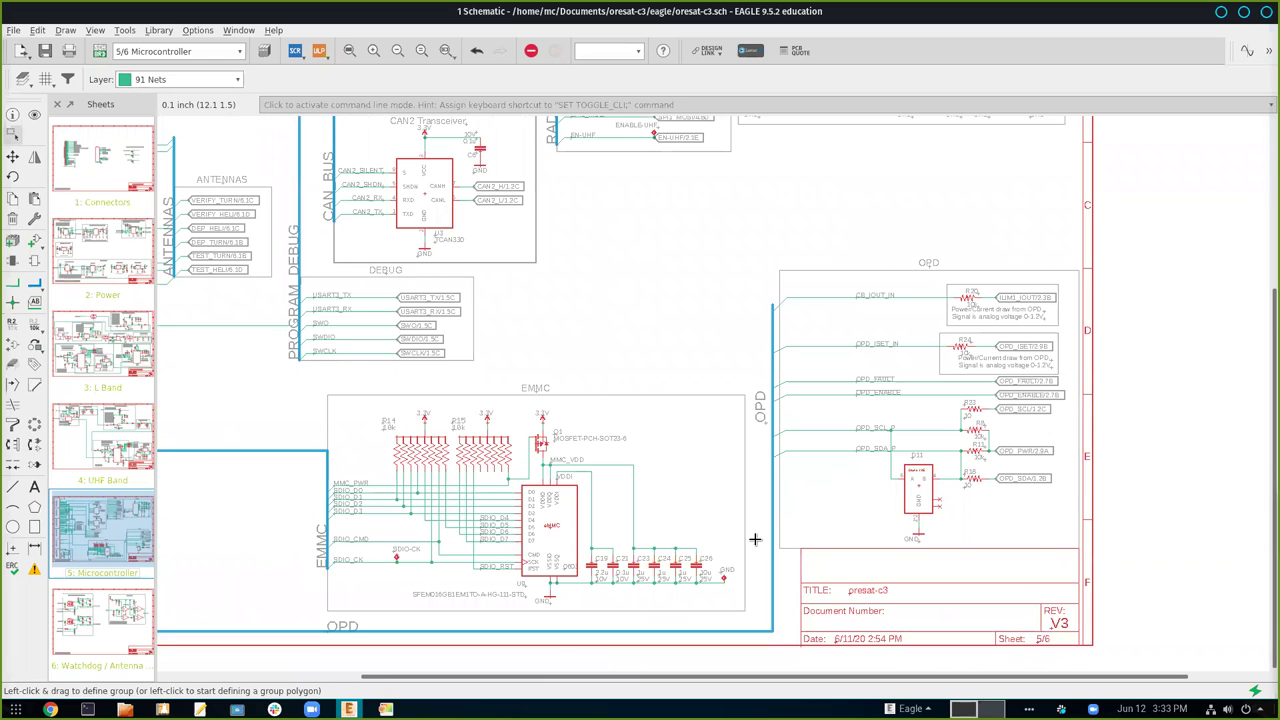
{"action": "scroll", "coordinate": [557, 531], "scroll_direction": "left", "scroll_amount": 2}
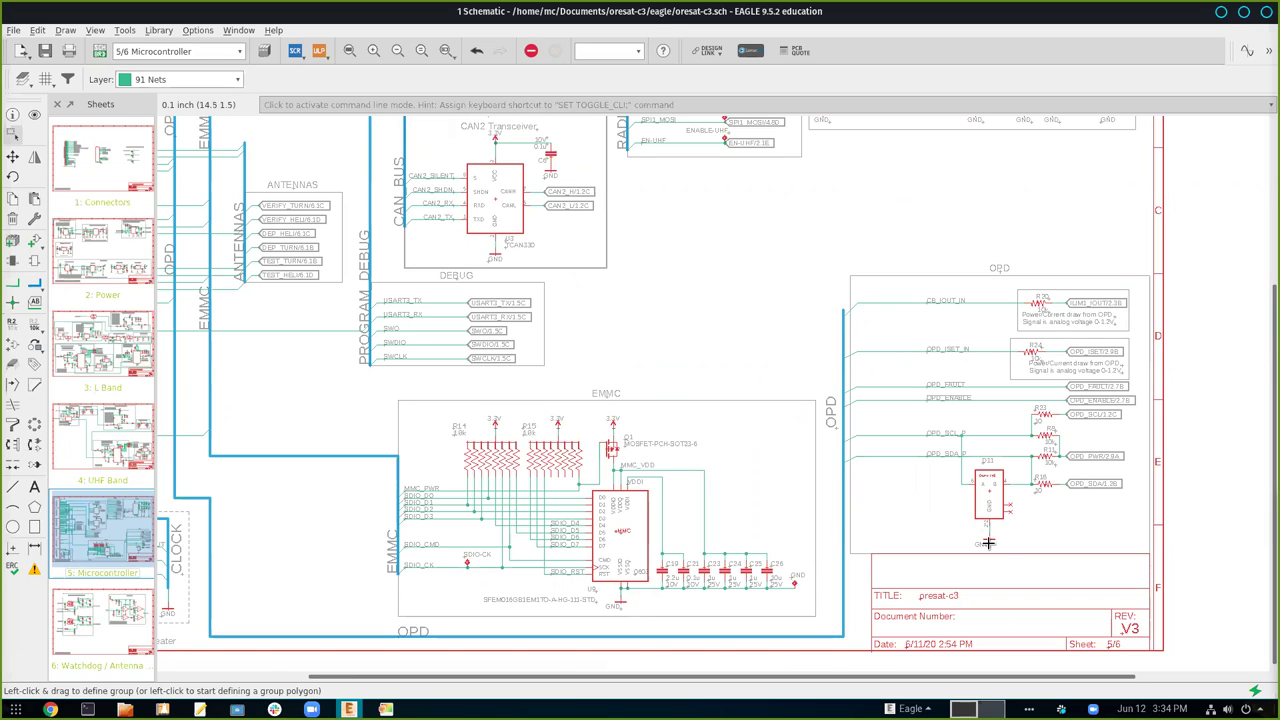
{"action": "scroll", "coordinate": [320, 568], "scroll_direction": "left", "scroll_amount": 1}
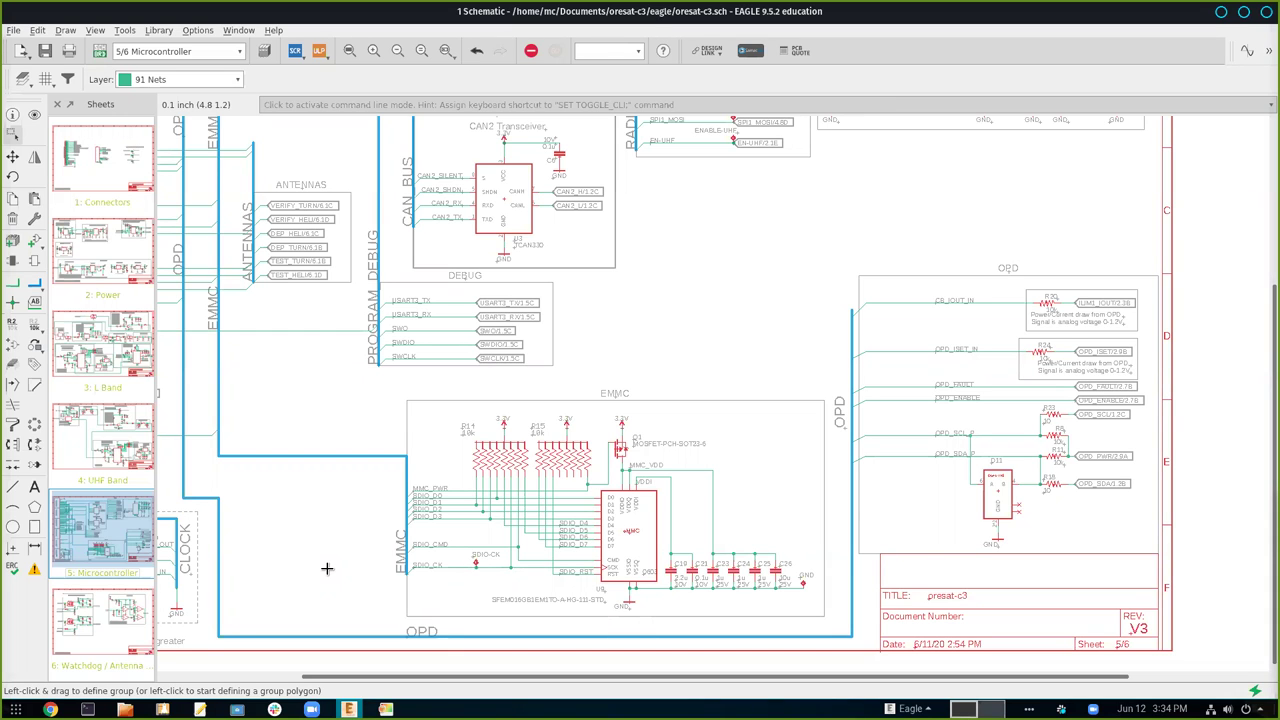
{"action": "scroll", "coordinate": [326, 568], "scroll_direction": "down", "scroll_amount": 3}
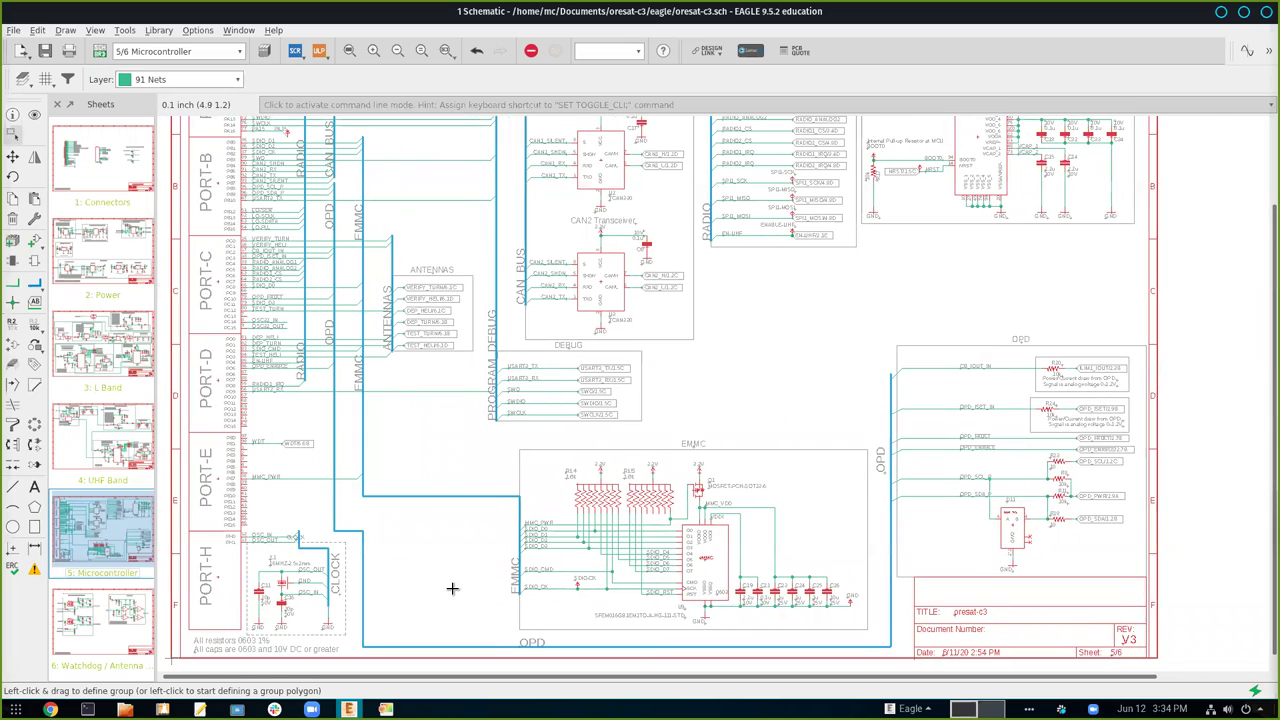
{"action": "left_click_drag", "start_coordinate": [451, 589], "coordinate": [516, 558]}
{"action": "scroll", "coordinate": [368, 565], "scroll_direction": "up", "scroll_amount": 3}
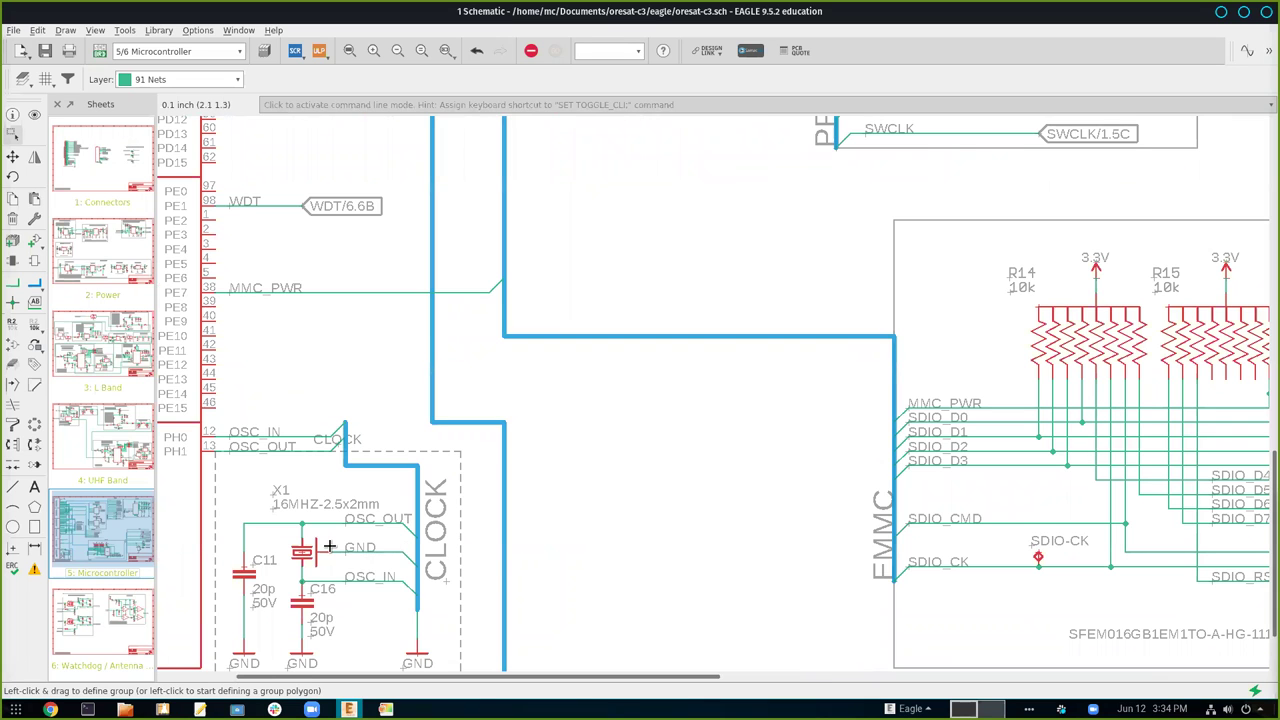
{"action": "scroll", "coordinate": [329, 546], "scroll_direction": "down", "scroll_amount": 1}
{"action": "left_click_drag", "start_coordinate": [338, 280], "coordinate": [475, 471]}
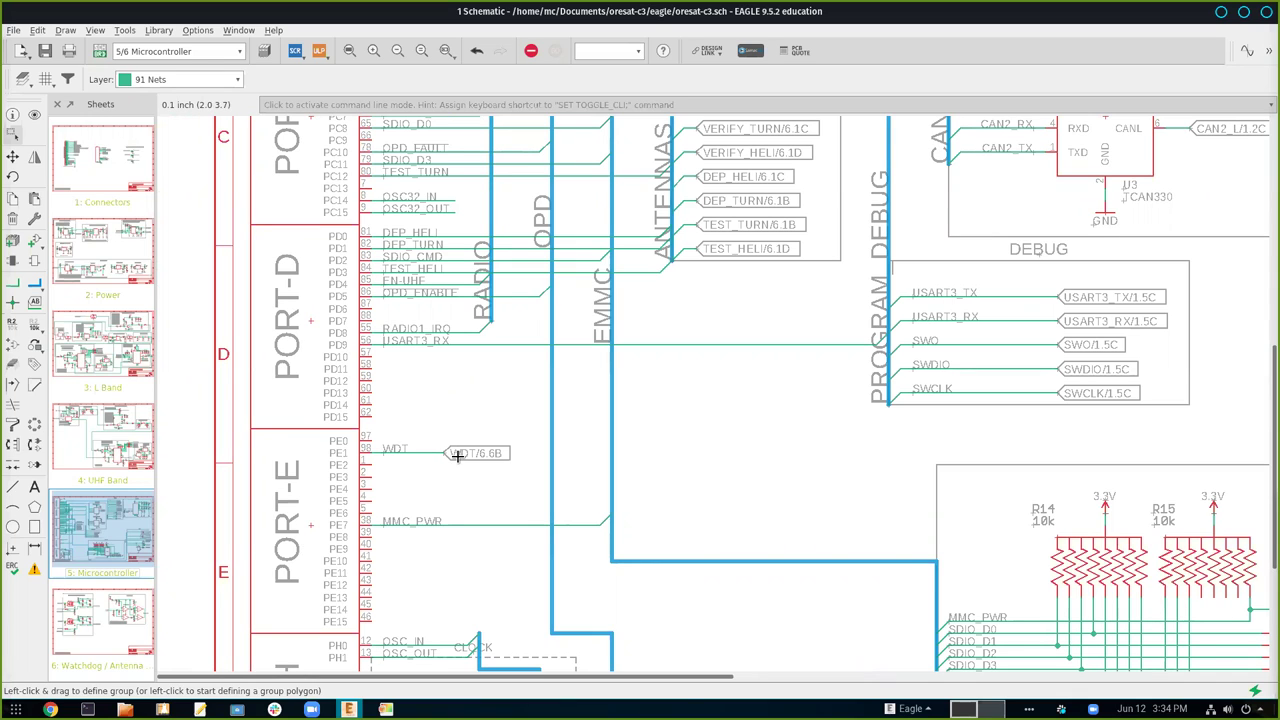
Switch to sheet 6 (Watchdog / Antenna Deployment) and zoom in on the TLV1704 comparator circuit
{"action": "left_click", "coordinate": [113, 620]}
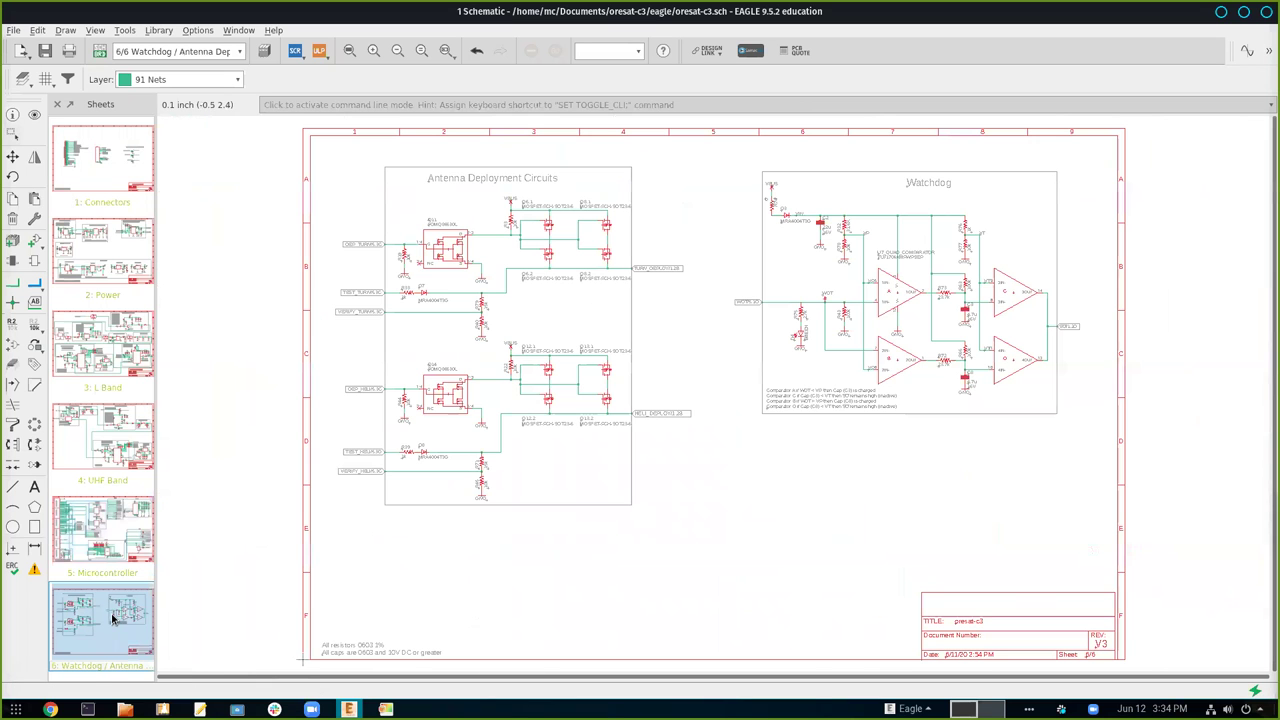
{"action": "scroll", "coordinate": [812, 395], "scroll_direction": "up", "scroll_amount": 2}
{"action": "scroll", "coordinate": [812, 395], "scroll_direction": "up", "scroll_amount": 3}
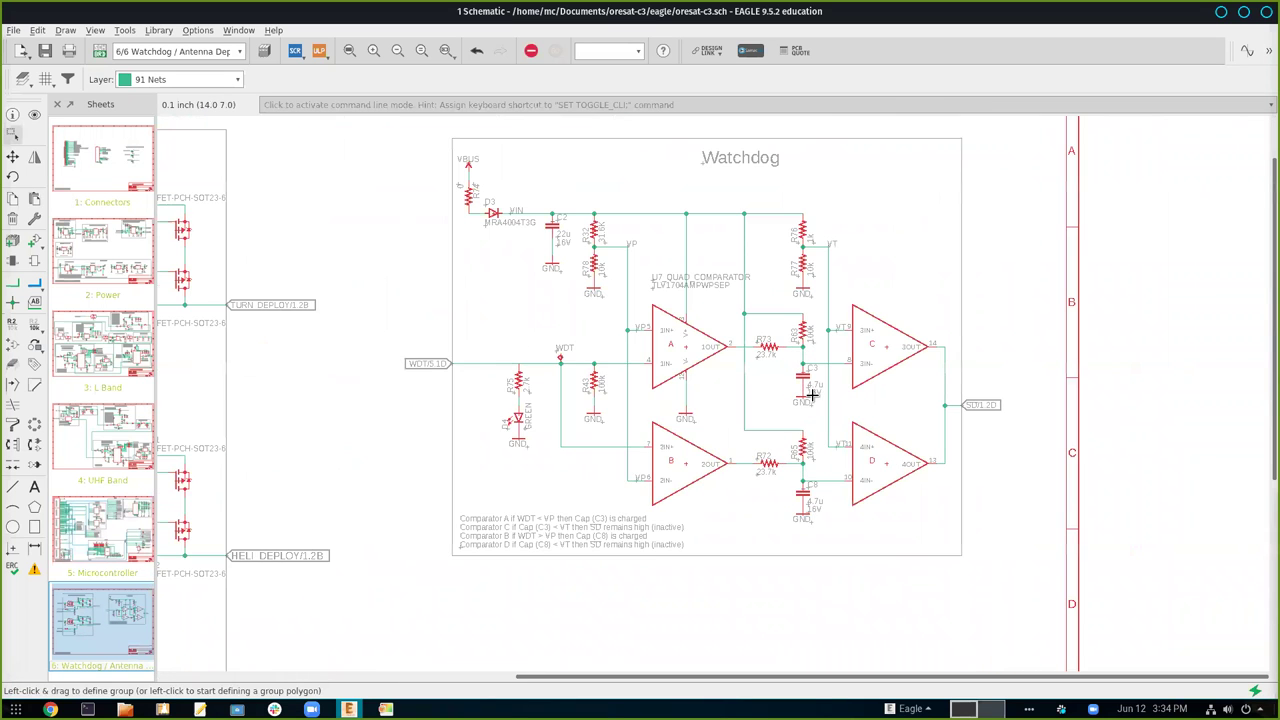
{"action": "scroll", "coordinate": [804, 433], "scroll_direction": "up", "scroll_amount": 1}
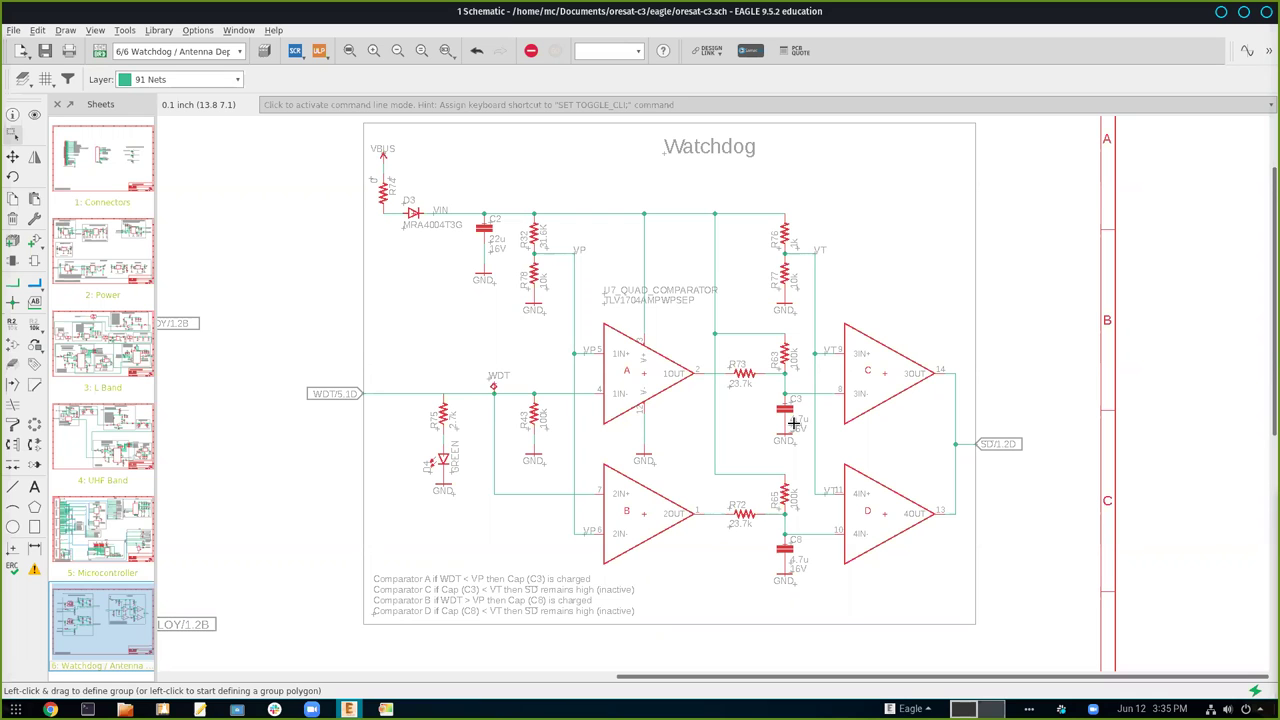
{"action": "scroll", "coordinate": [793, 423], "scroll_direction": "down", "scroll_amount": 2}
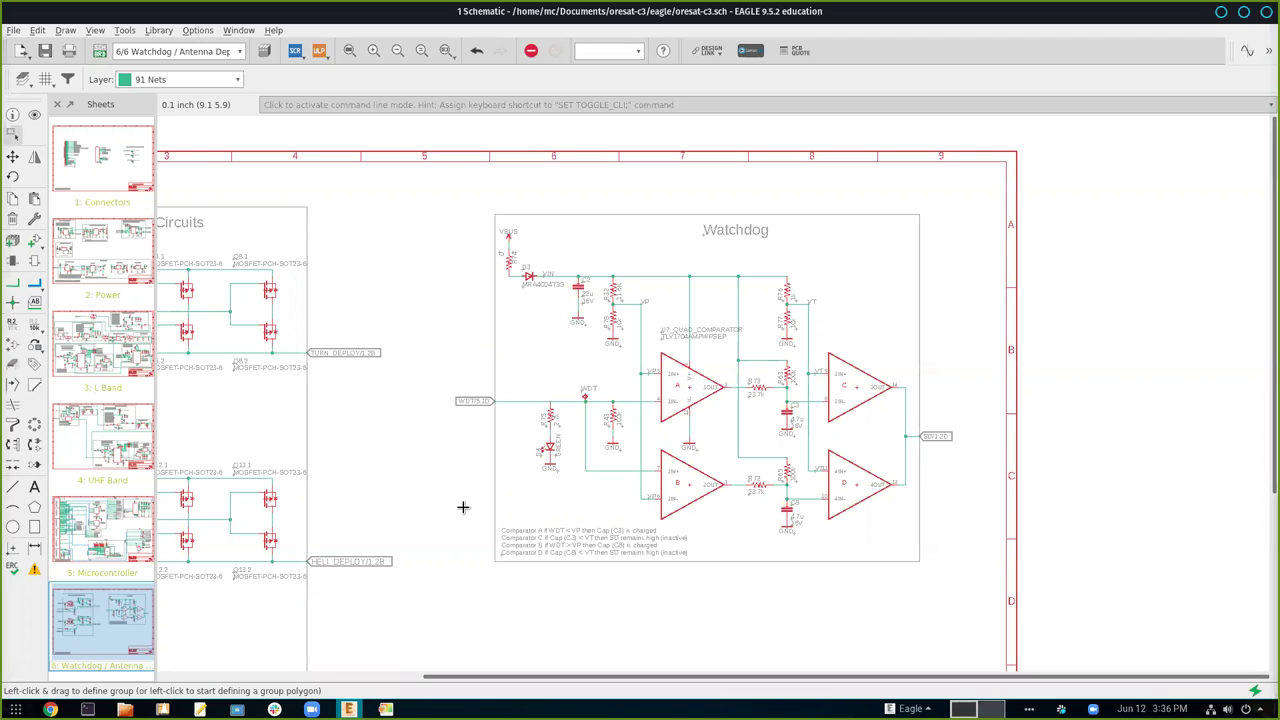
{"action": "left_click_drag", "start_coordinate": [463, 507], "coordinate": [1026, 449]}
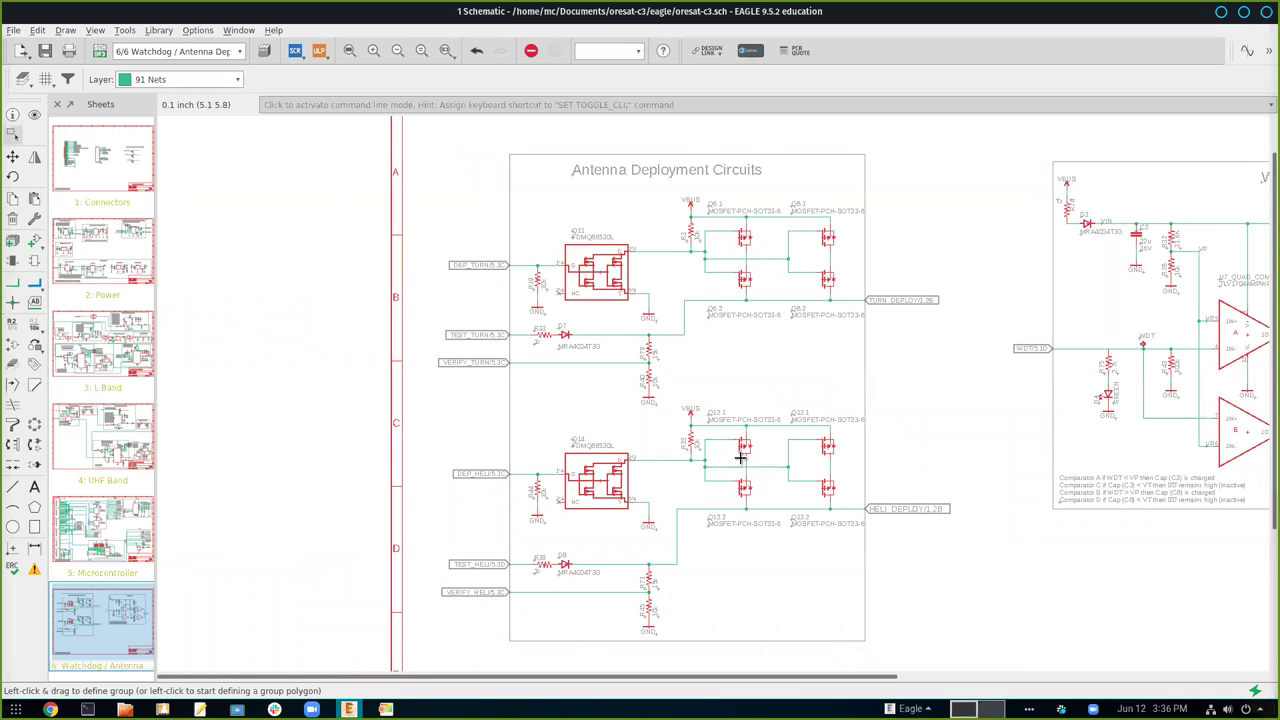
{"action": "scroll", "coordinate": [717, 449], "scroll_direction": "up", "scroll_amount": 1}
{"action": "scroll", "coordinate": [717, 449], "scroll_direction": "down", "scroll_amount": 1}
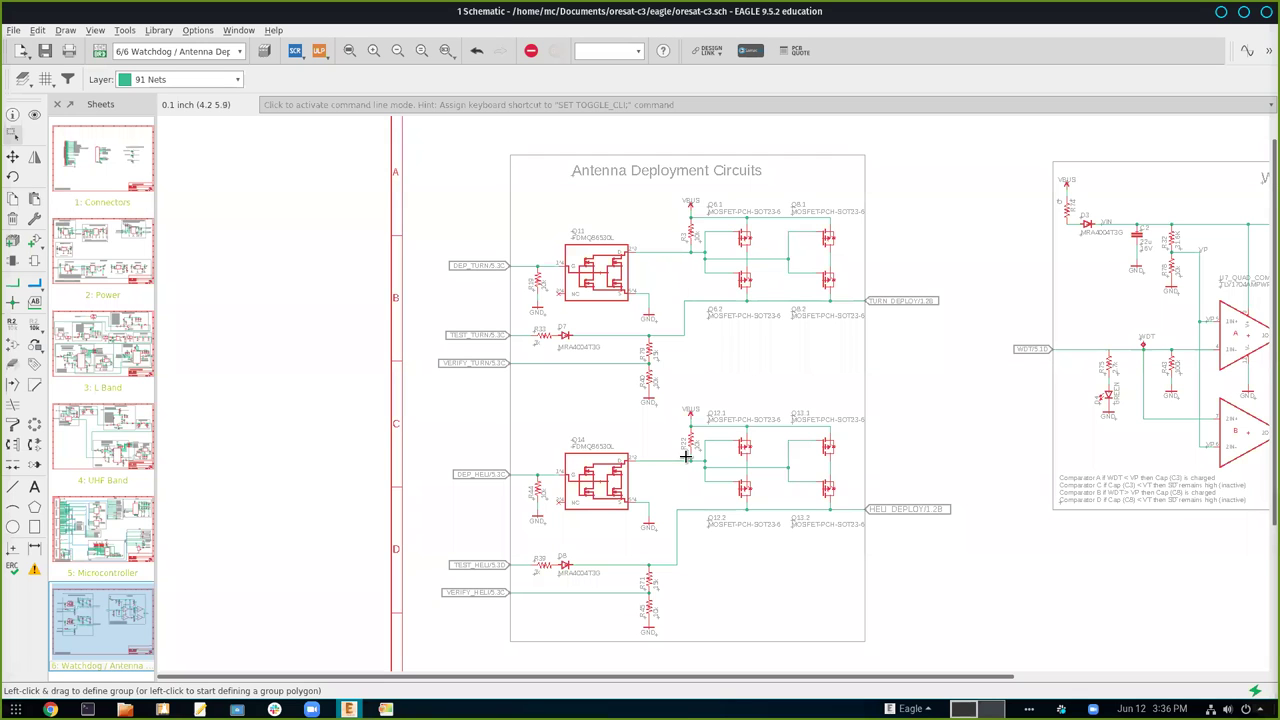
{"action": "scroll", "coordinate": [731, 438], "scroll_direction": "down", "scroll_amount": 3}
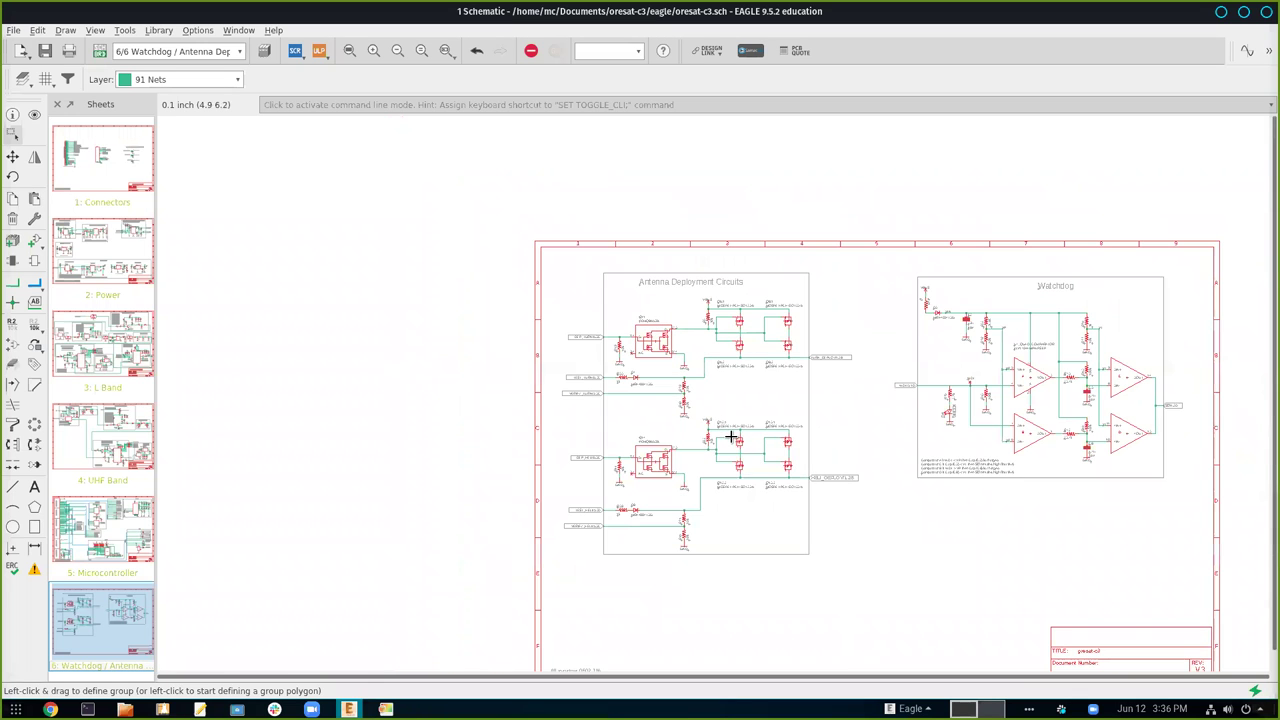
{"action": "left_click_drag", "start_coordinate": [934, 452], "coordinate": [727, 383]}
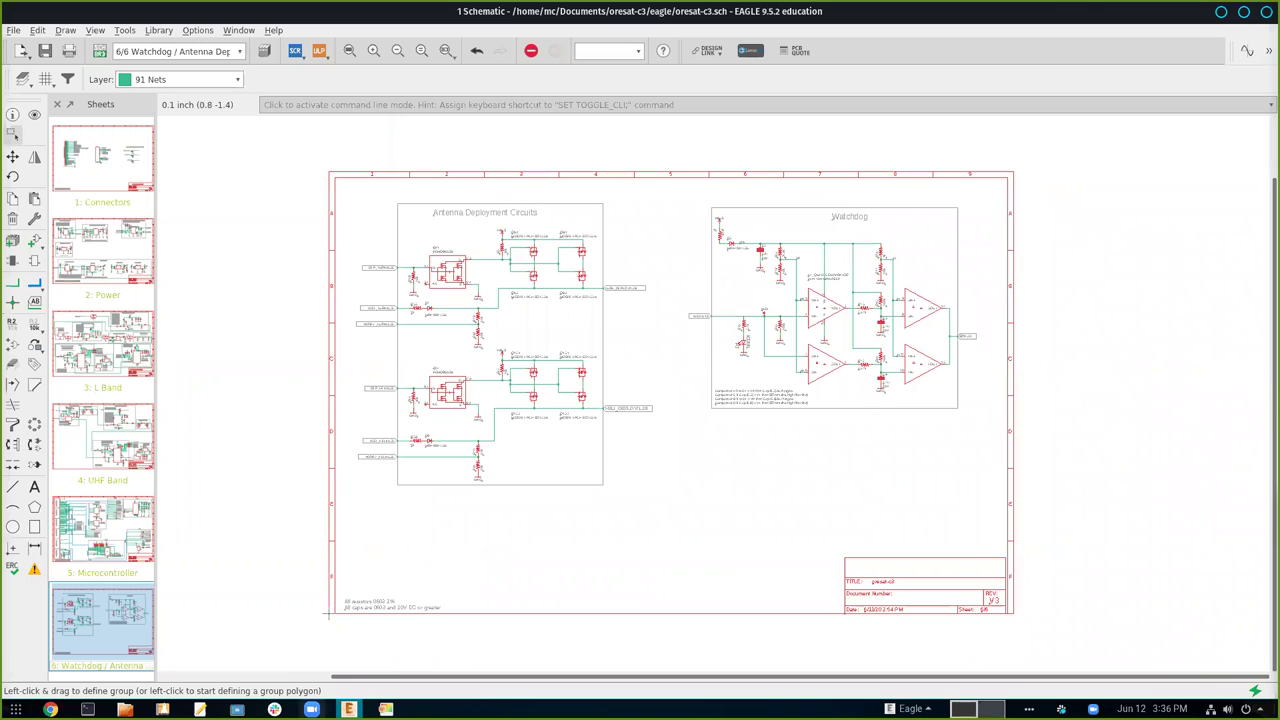
Switch to the oresat-c3.brd layout window and zoom in on the top pin header
{"action": "left_click", "coordinate": [349, 707]}
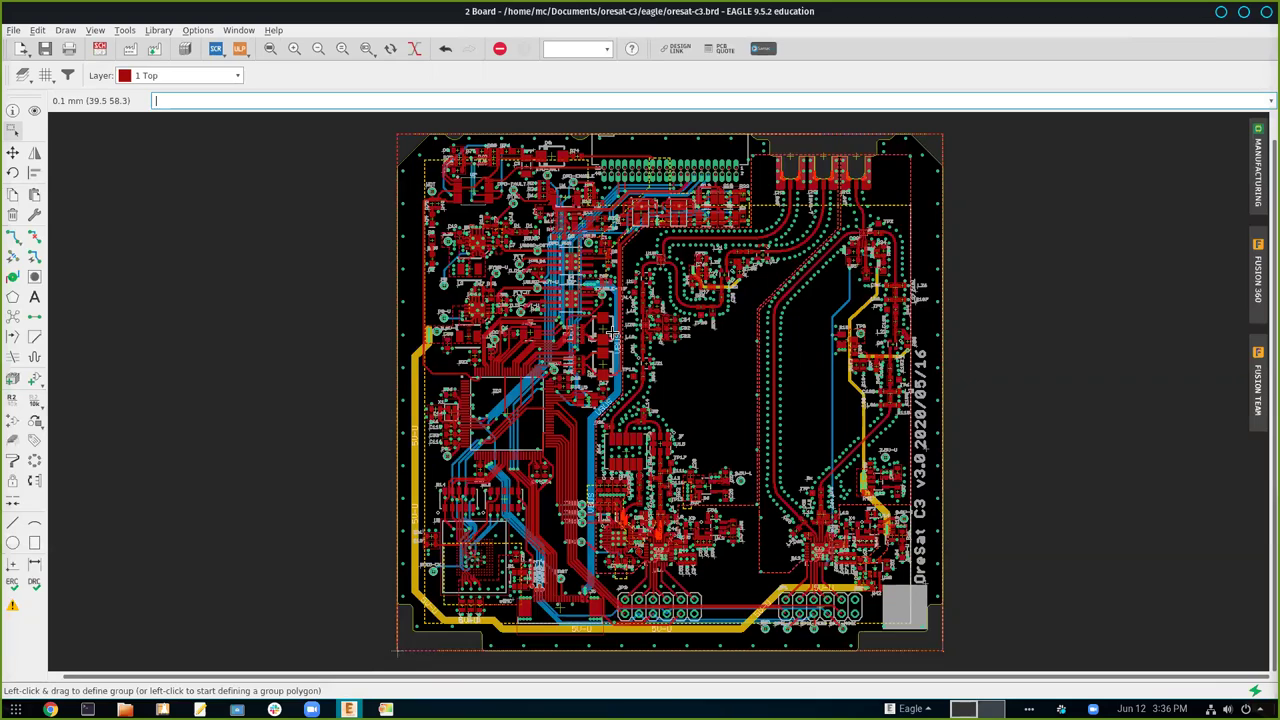
{"action": "scroll", "coordinate": [611, 332], "scroll_direction": "up", "scroll_amount": 2}
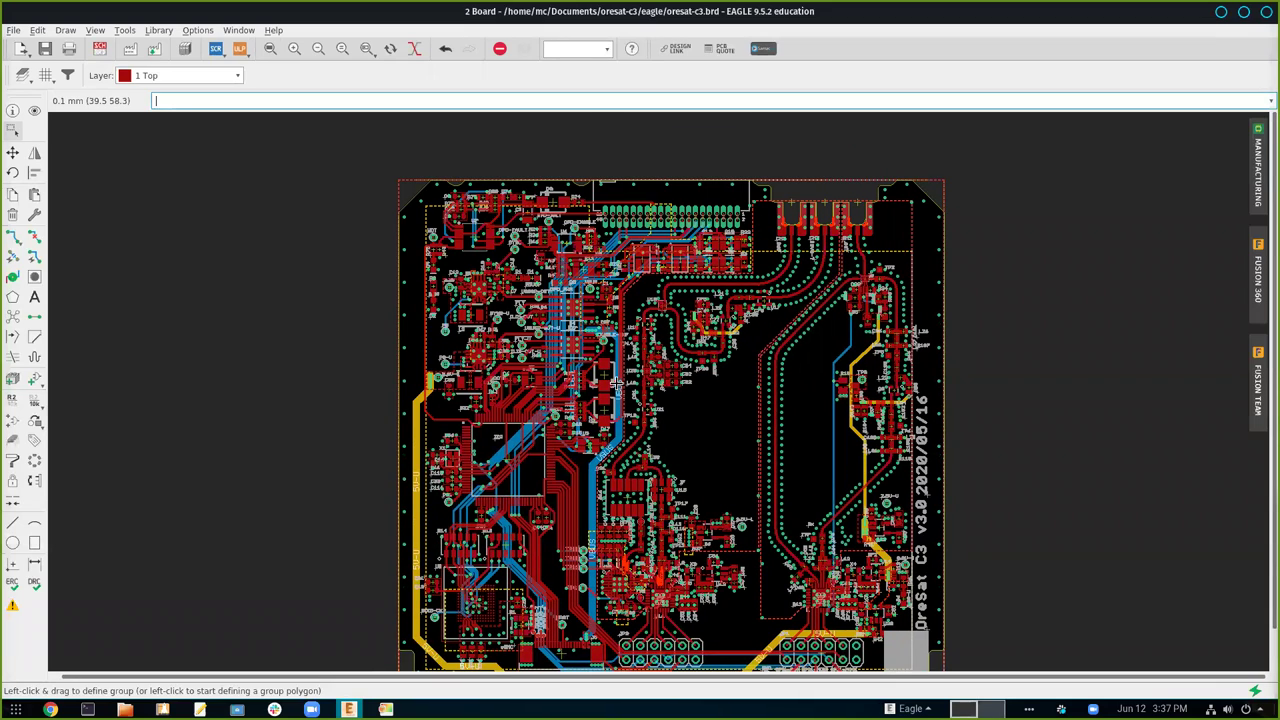
{"action": "scroll", "coordinate": [615, 382], "scroll_direction": "up", "scroll_amount": 8}
{"action": "scroll", "coordinate": [615, 382], "scroll_direction": "left", "scroll_amount": 6}
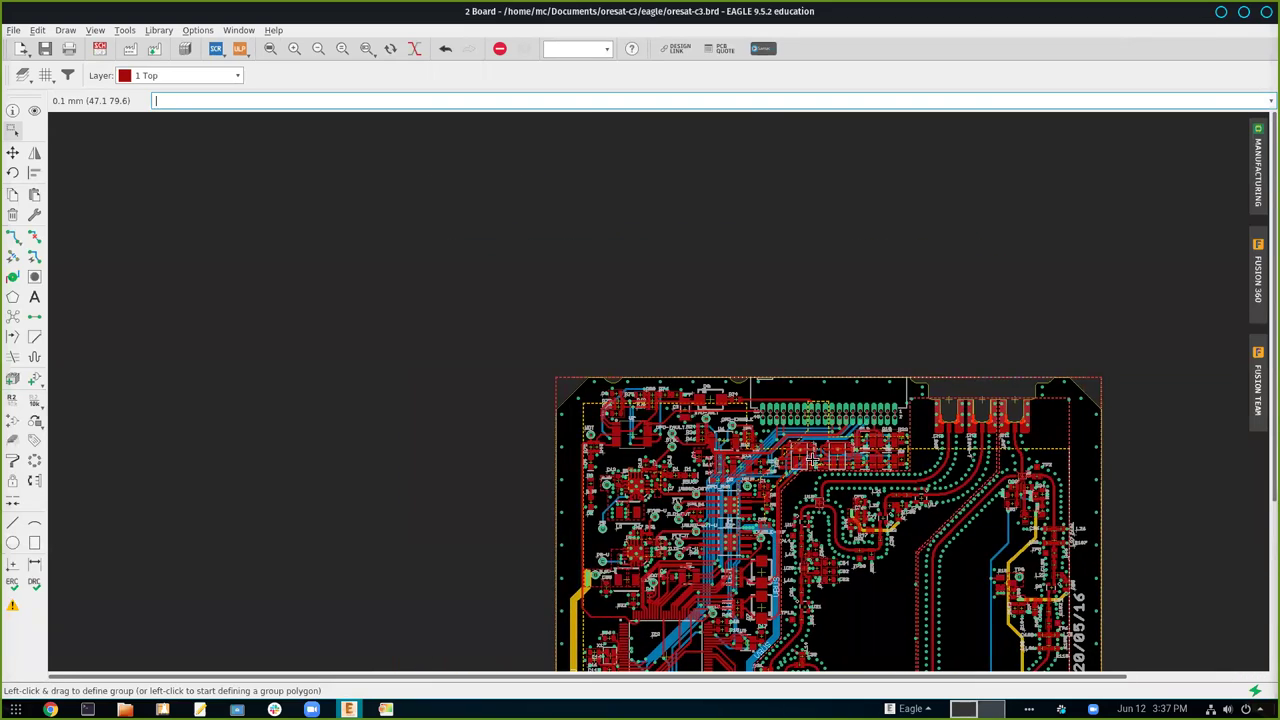
{"action": "scroll", "coordinate": [812, 460], "scroll_direction": "up", "scroll_amount": 2}
{"action": "scroll", "coordinate": [812, 460], "scroll_direction": "up", "scroll_amount": 4}
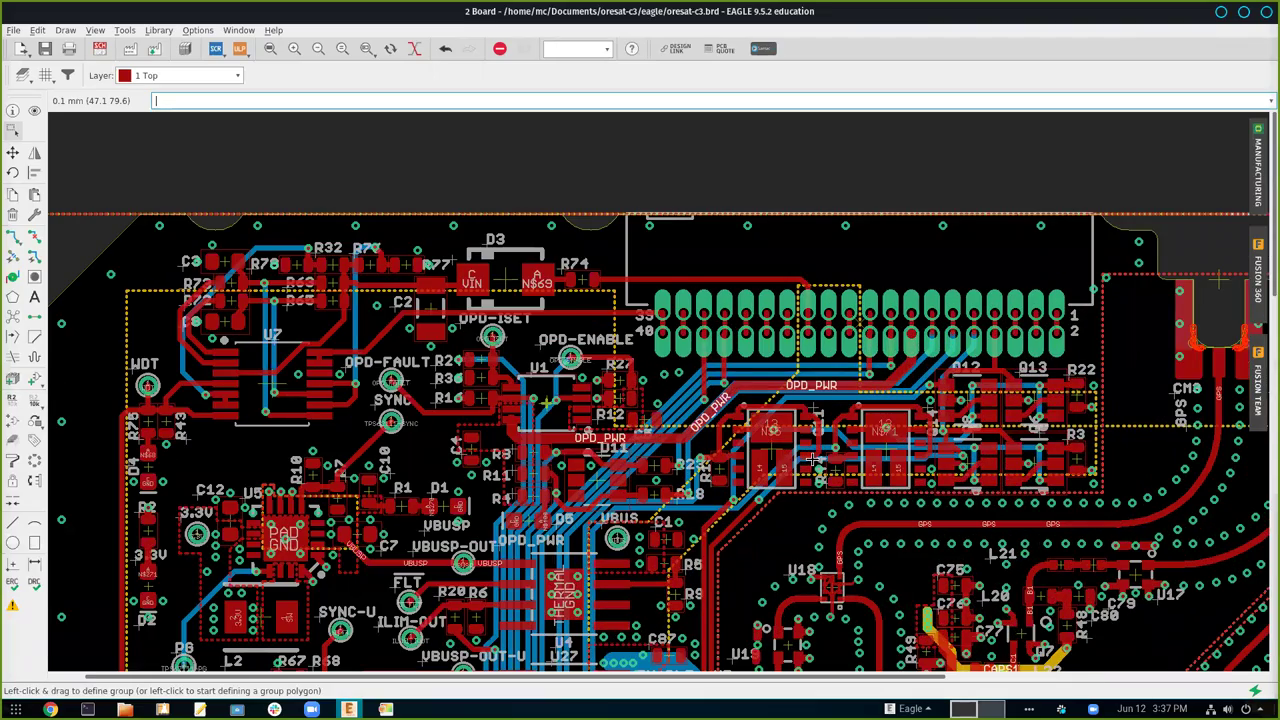
{"action": "scroll", "coordinate": [812, 460], "scroll_direction": "up", "scroll_amount": 3}
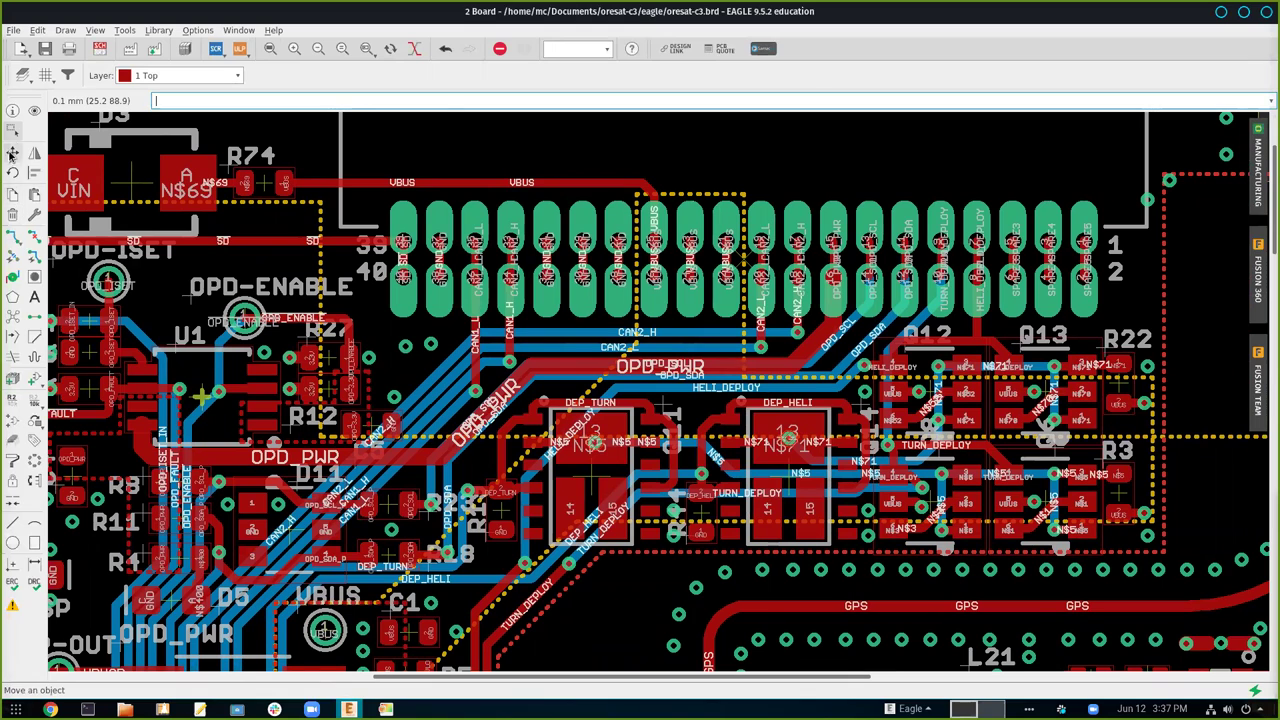
Move the grouped CAN traces, then start grouping the parts around DEP_TURN and DEP_HELI
{"action": "right_click", "coordinate": [522, 345], "text": "ctrl"}
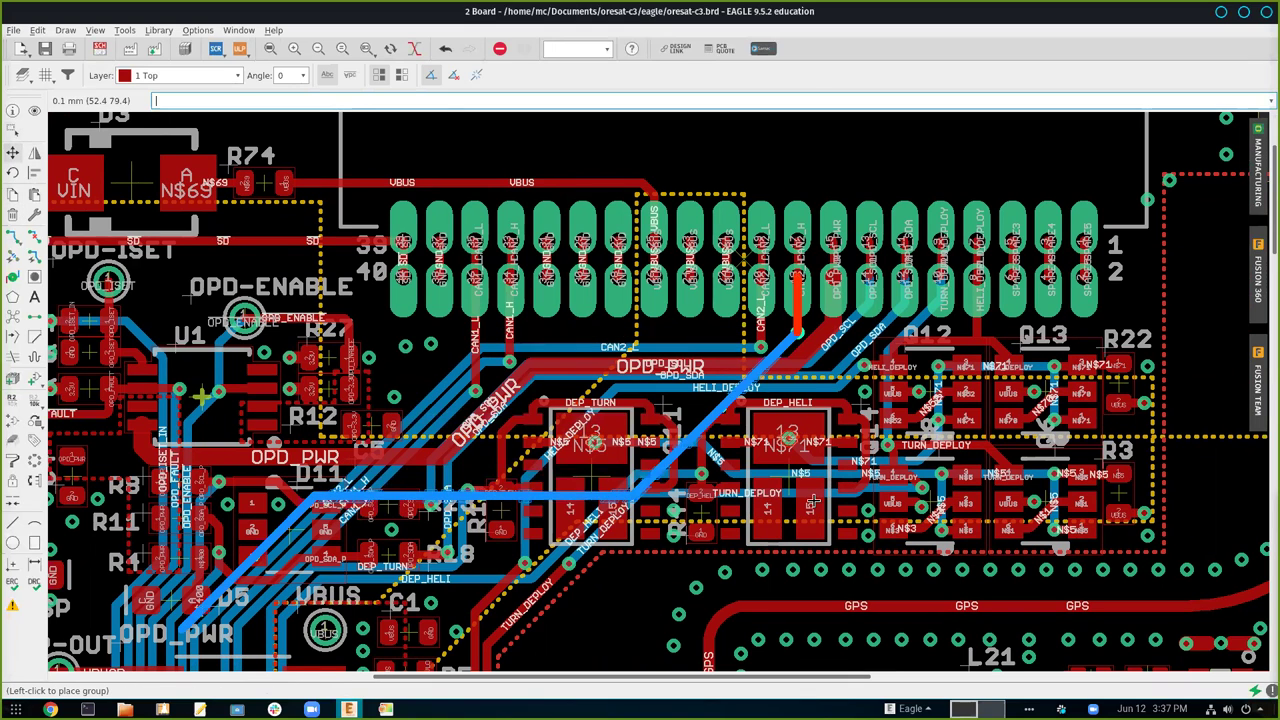
{"action": "left_click", "coordinate": [655, 352]}
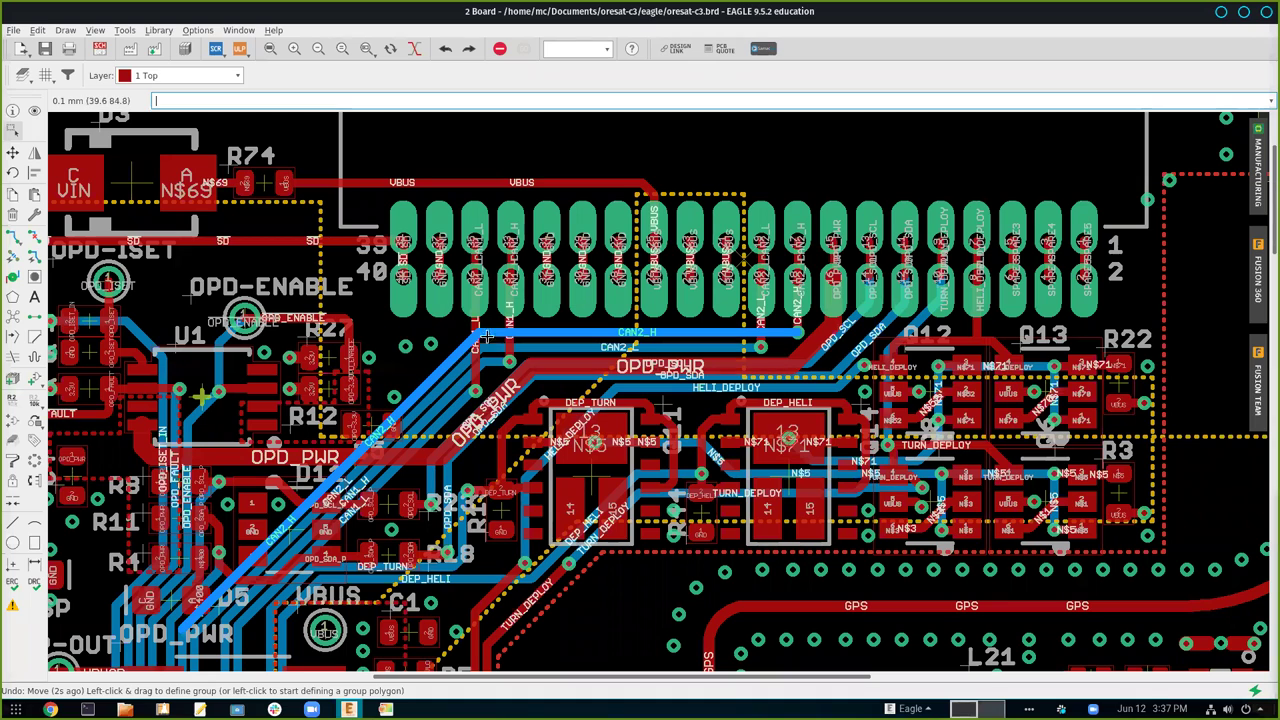
{"action": "left_click_drag", "start_coordinate": [456, 321], "coordinate": [1163, 558]}
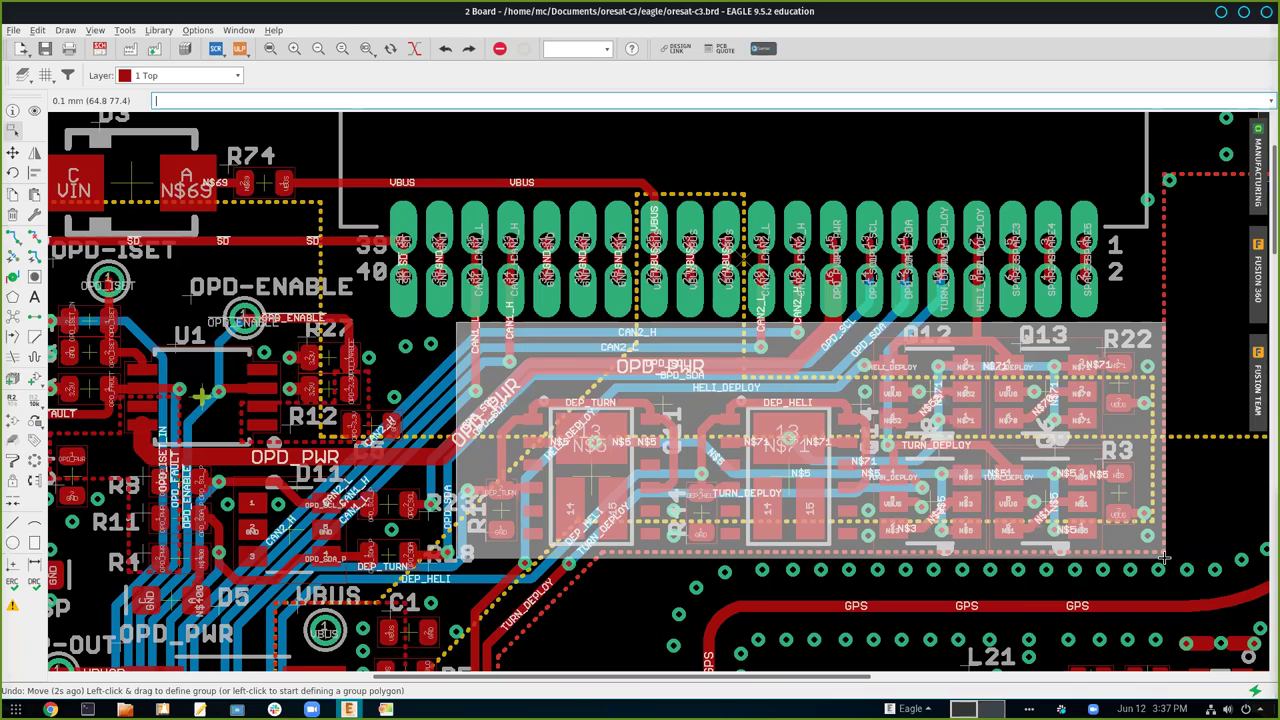
Finish grouping the deployment transistor parts and centre the view on U1 and the OPD labels
{"action": "left_click_drag", "start_coordinate": [1163, 558], "coordinate": [1163, 558]}
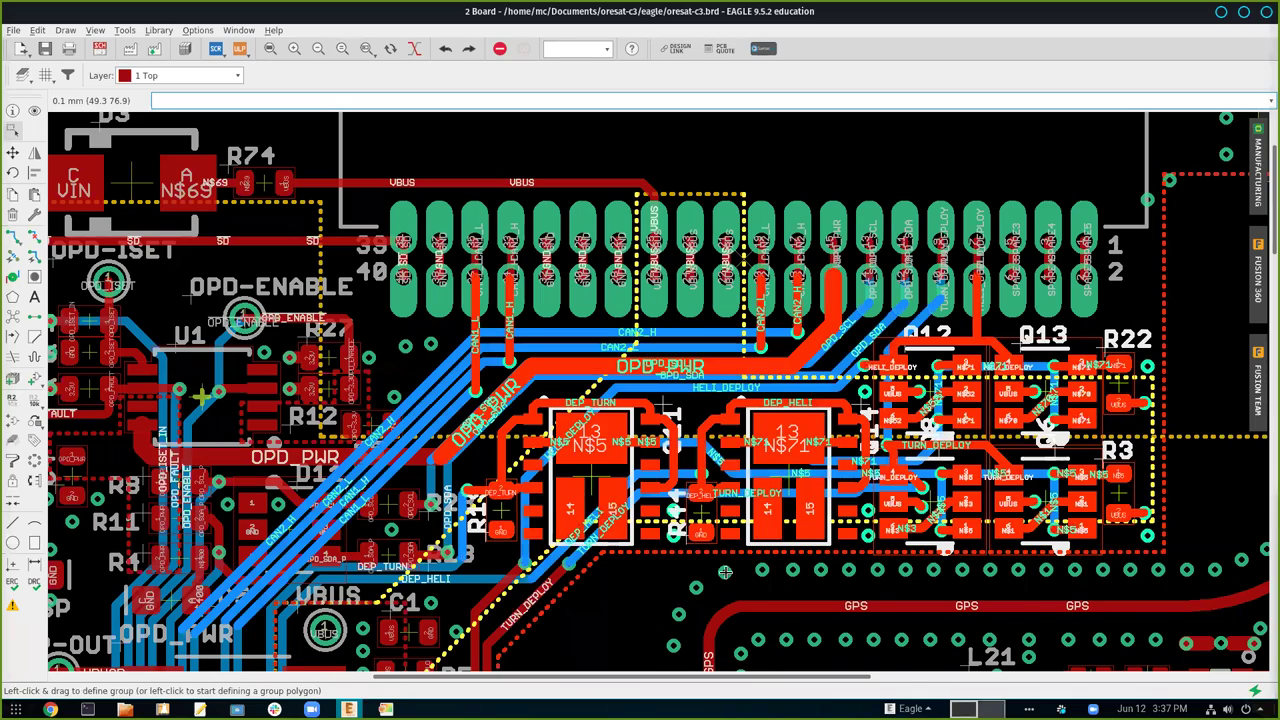
{"action": "scroll", "coordinate": [619, 595], "scroll_direction": "down", "scroll_amount": 3}
{"action": "scroll", "coordinate": [619, 595], "scroll_direction": "down", "scroll_amount": 5}
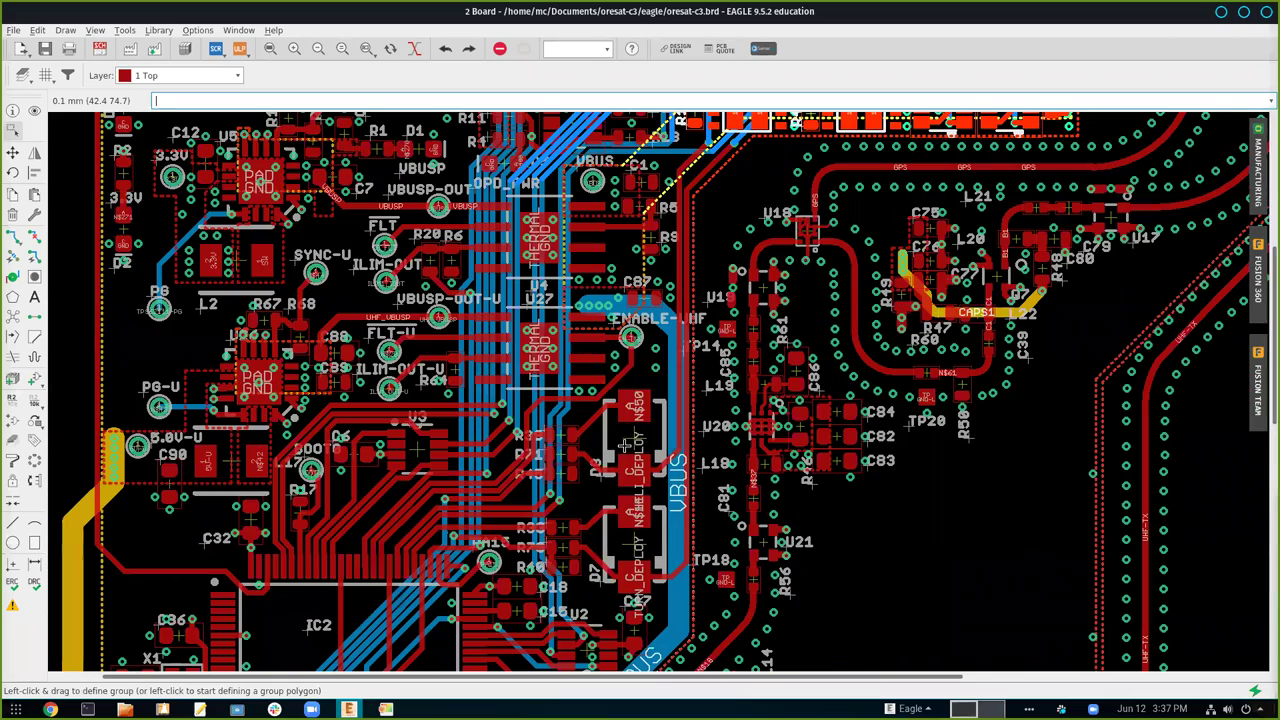
{"action": "scroll", "coordinate": [628, 500], "scroll_direction": "down", "scroll_amount": 1}
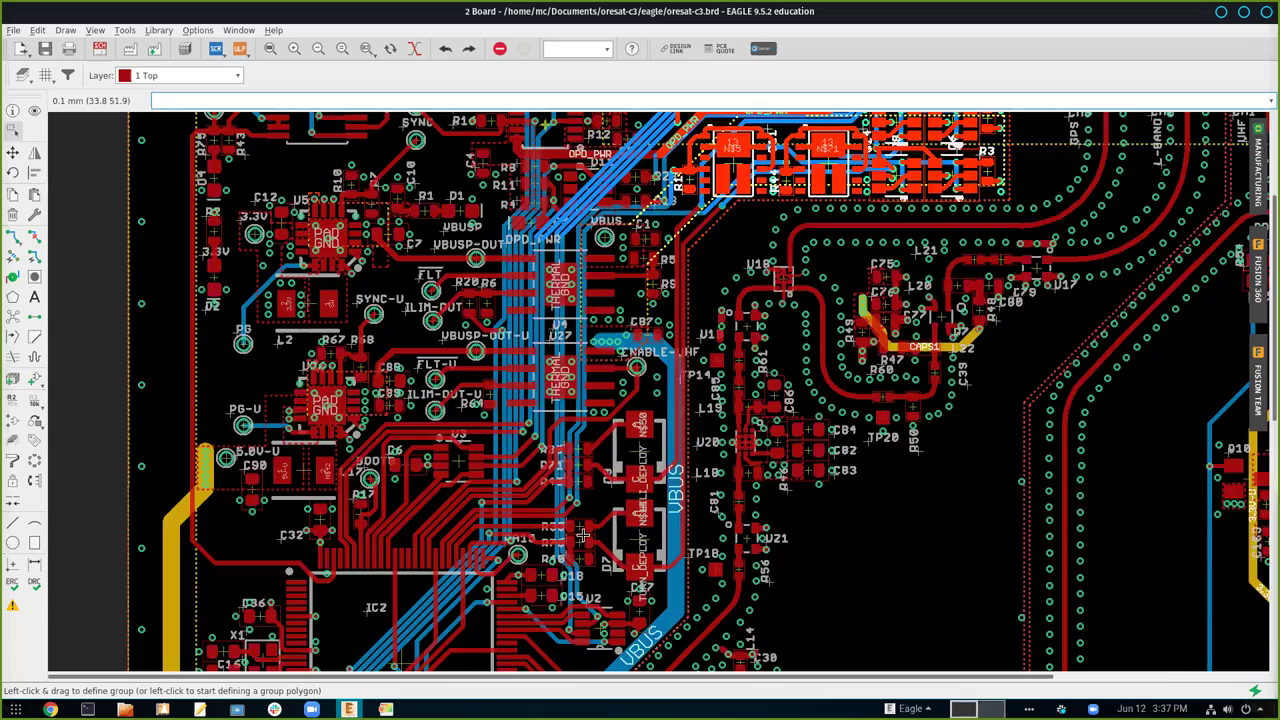
{"action": "scroll", "coordinate": [588, 556], "scroll_direction": "down", "scroll_amount": 1}
{"action": "scroll", "coordinate": [711, 643], "scroll_direction": "left", "scroll_amount": 1}
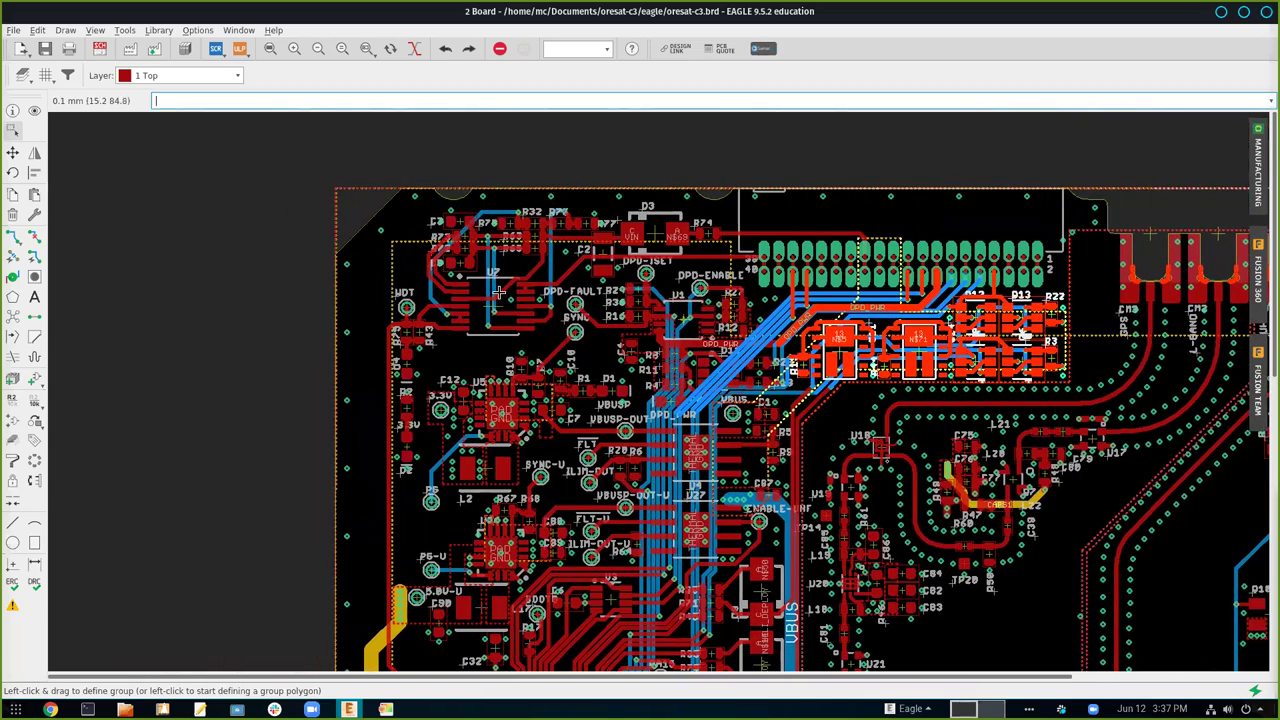
{"action": "left_click_drag", "start_coordinate": [495, 237], "coordinate": [497, 288]}
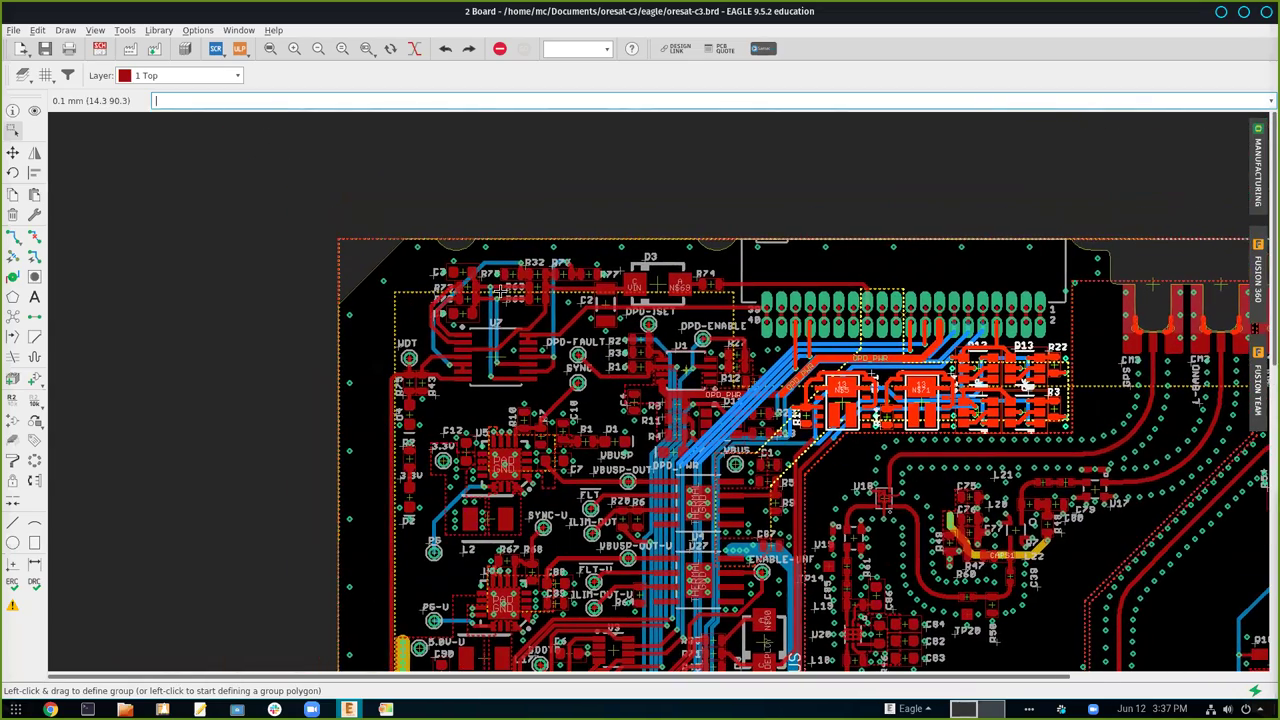
{"action": "left_click_drag", "start_coordinate": [676, 388], "coordinate": [726, 284]}
Pan and zoom down to the lower board showing the 'OreSat C3 v3.0 2020/05/16' label and IC2
{"action": "scroll", "coordinate": [754, 270], "scroll_direction": "up", "scroll_amount": 6}
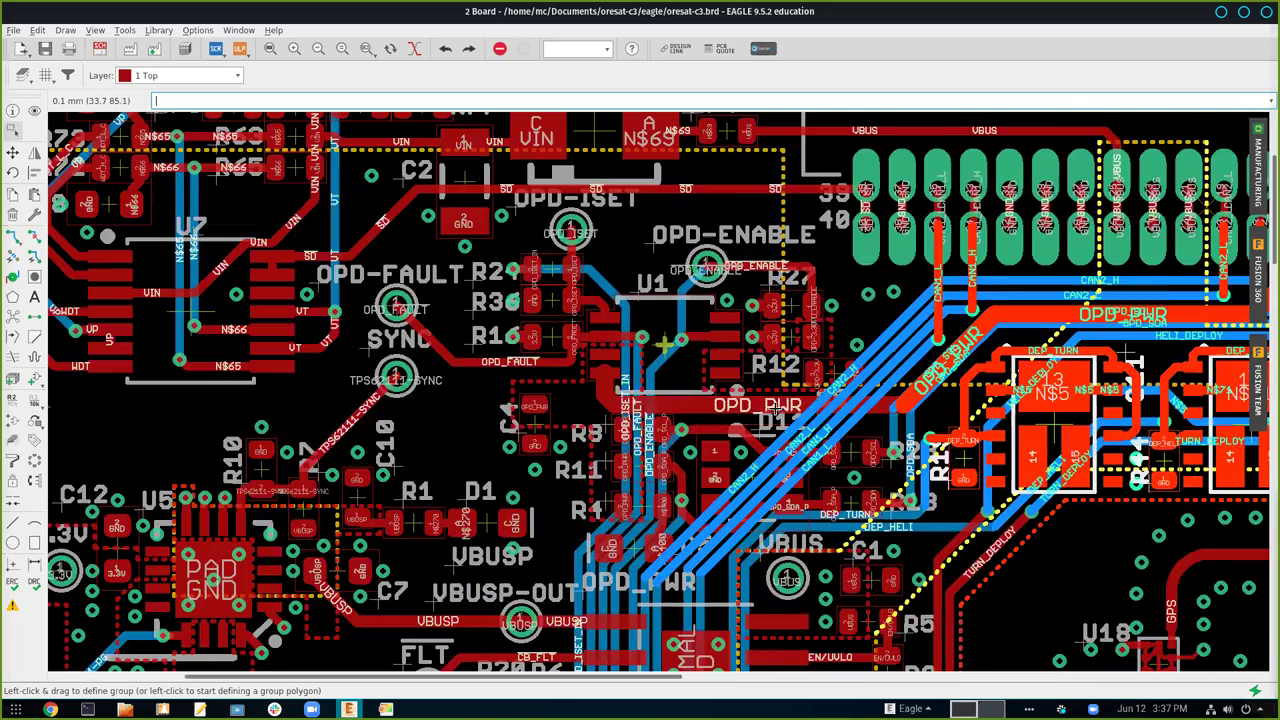
{"action": "scroll", "coordinate": [803, 433], "scroll_direction": "down", "scroll_amount": 1}
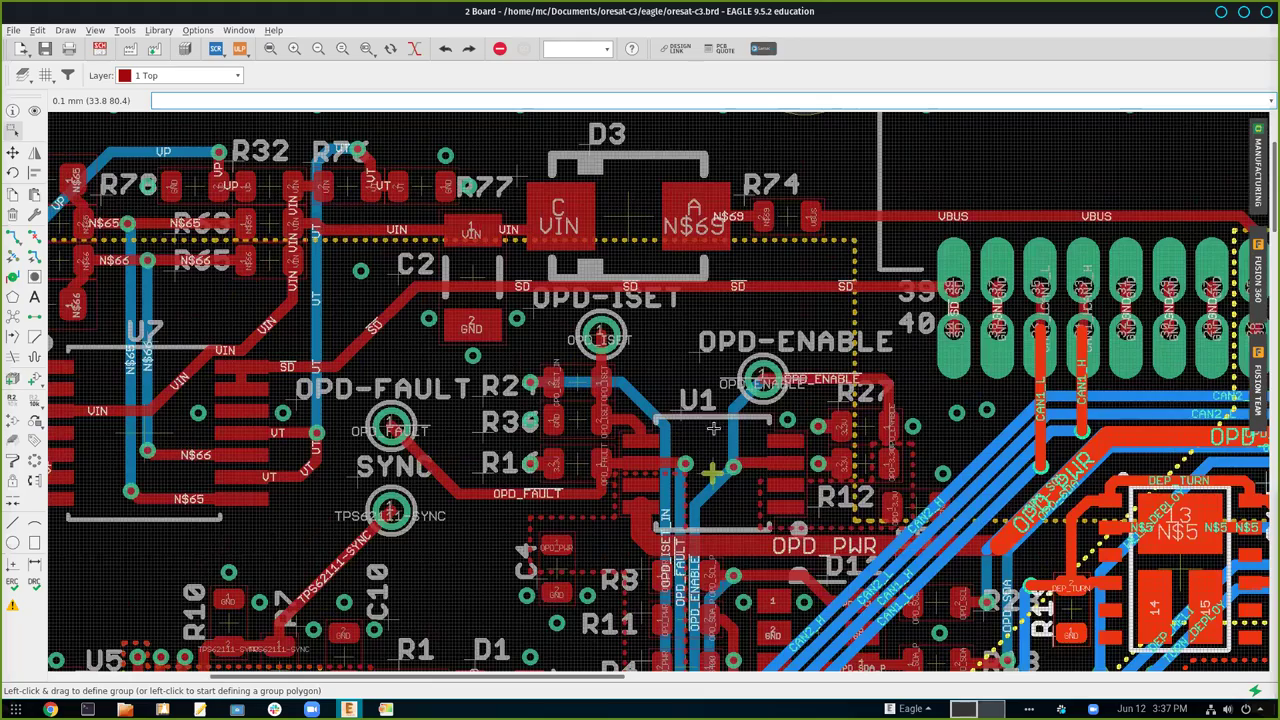
{"action": "scroll", "coordinate": [697, 402], "scroll_direction": "up", "scroll_amount": 1}
{"action": "scroll", "coordinate": [697, 402], "scroll_direction": "down", "scroll_amount": 1}
{"action": "scroll", "coordinate": [709, 394], "scroll_direction": "up", "scroll_amount": 1}
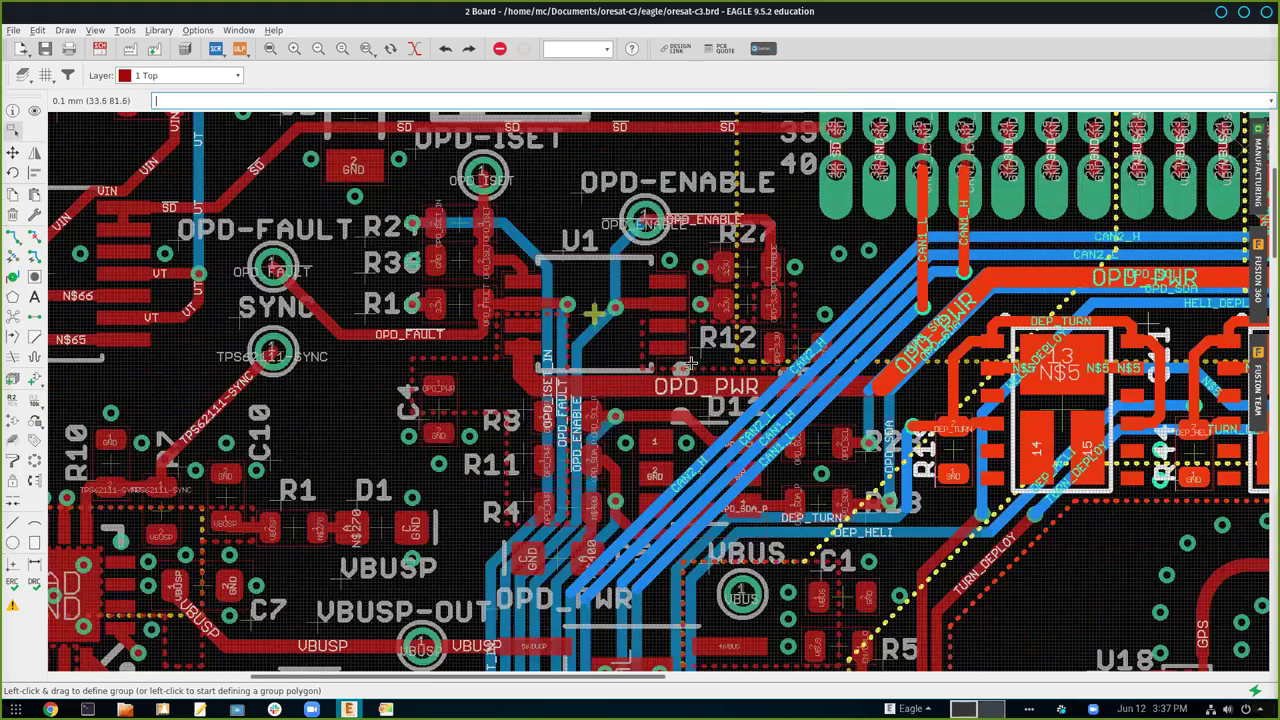
{"action": "scroll", "coordinate": [688, 368], "scroll_direction": "down", "scroll_amount": 1}
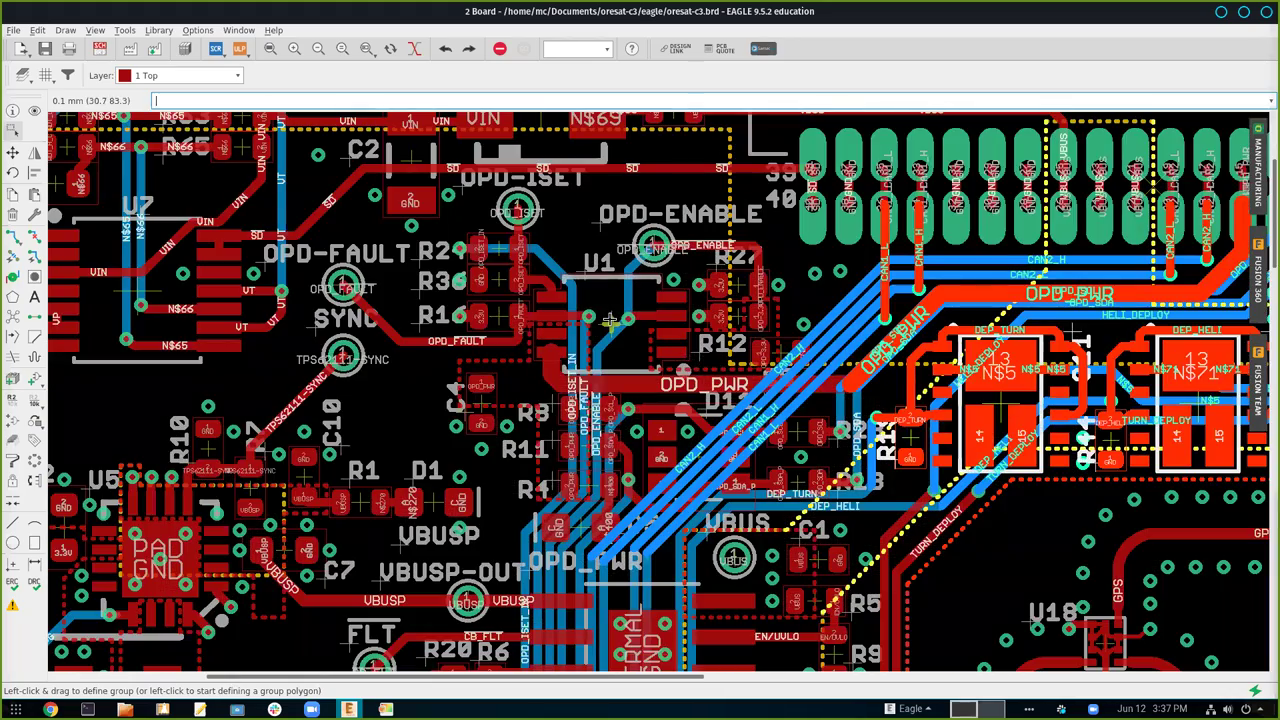
{"action": "scroll", "coordinate": [610, 323], "scroll_direction": "down", "scroll_amount": 5}
{"action": "scroll", "coordinate": [680, 370], "scroll_direction": "left", "scroll_amount": 2}
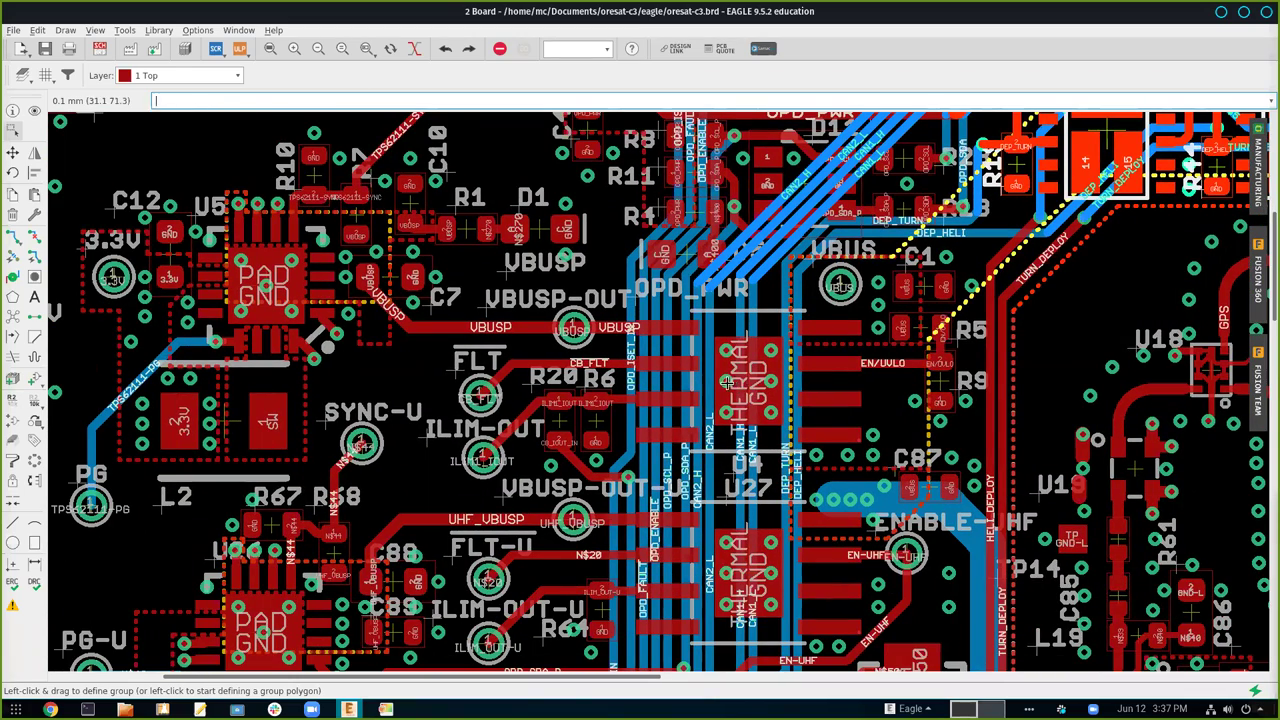
{"action": "scroll", "coordinate": [728, 380], "scroll_direction": "left", "scroll_amount": 5}
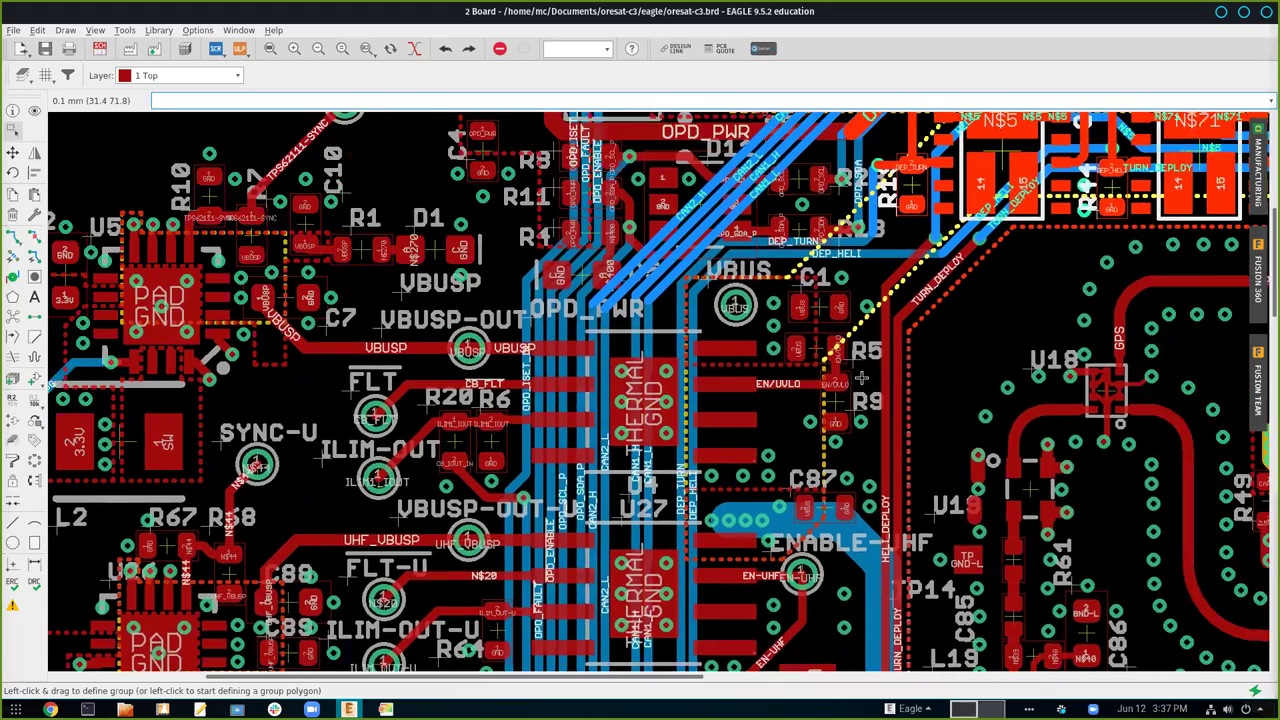
{"action": "scroll", "coordinate": [660, 390], "scroll_direction": "down", "scroll_amount": 3}
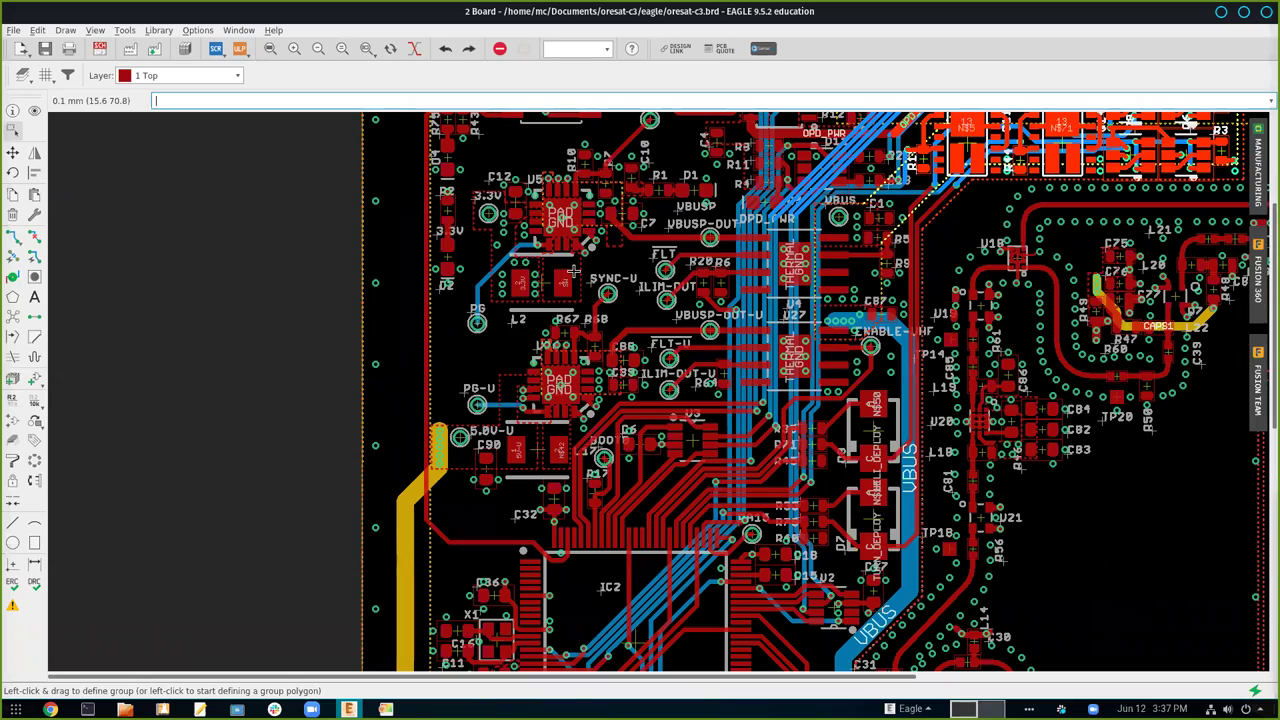
{"action": "scroll", "coordinate": [600, 278], "scroll_direction": "right", "scroll_amount": 2}
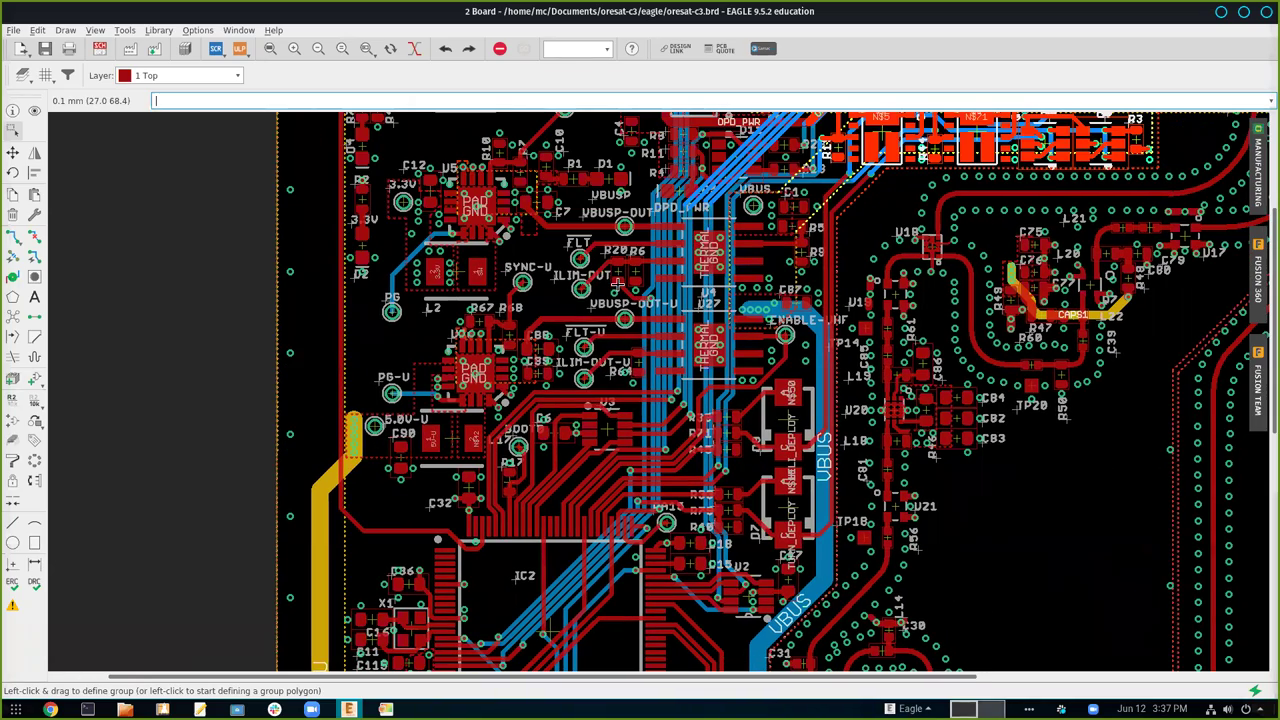
{"action": "scroll", "coordinate": [680, 471], "scroll_direction": "right", "scroll_amount": 1}
{"action": "scroll", "coordinate": [643, 462], "scroll_direction": "down", "scroll_amount": 2}
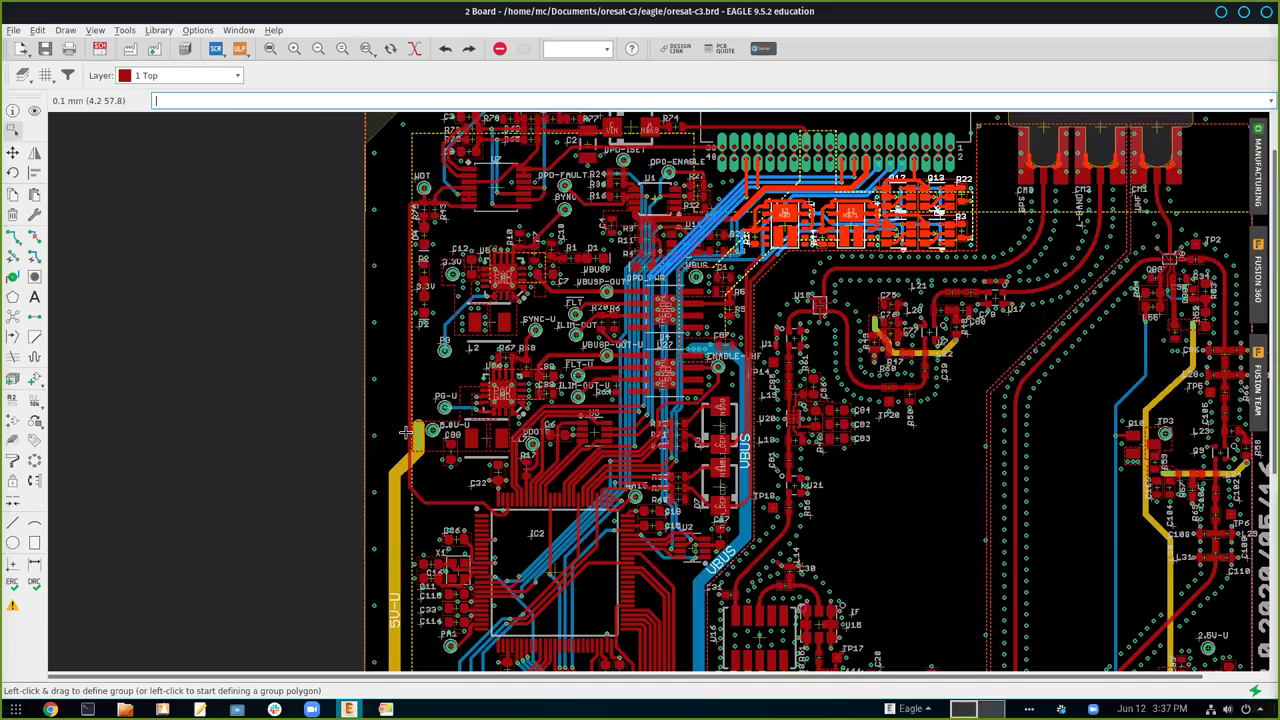
{"action": "scroll", "coordinate": [458, 430], "scroll_direction": "down", "scroll_amount": 2}
{"action": "scroll", "coordinate": [418, 388], "scroll_direction": "down", "scroll_amount": 2}
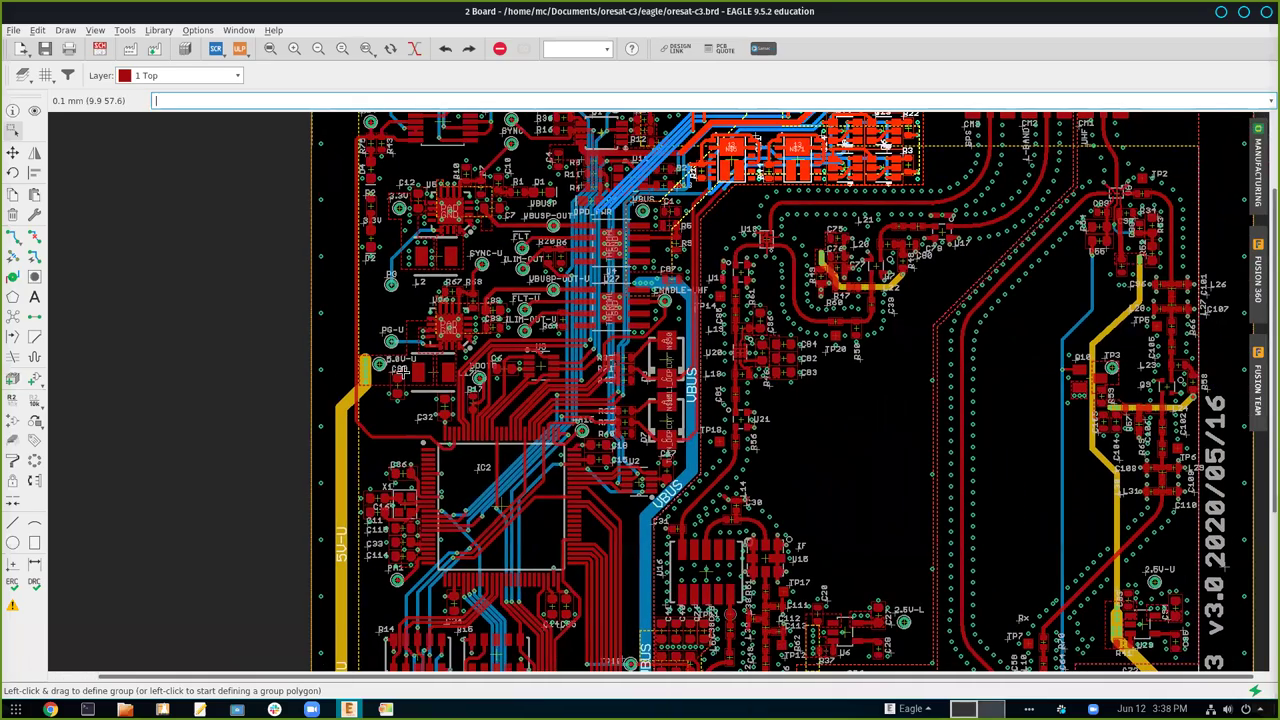
{"action": "scroll", "coordinate": [835, 340], "scroll_direction": "right", "scroll_amount": 2}
{"action": "scroll", "coordinate": [835, 340], "scroll_direction": "down", "scroll_amount": 2}
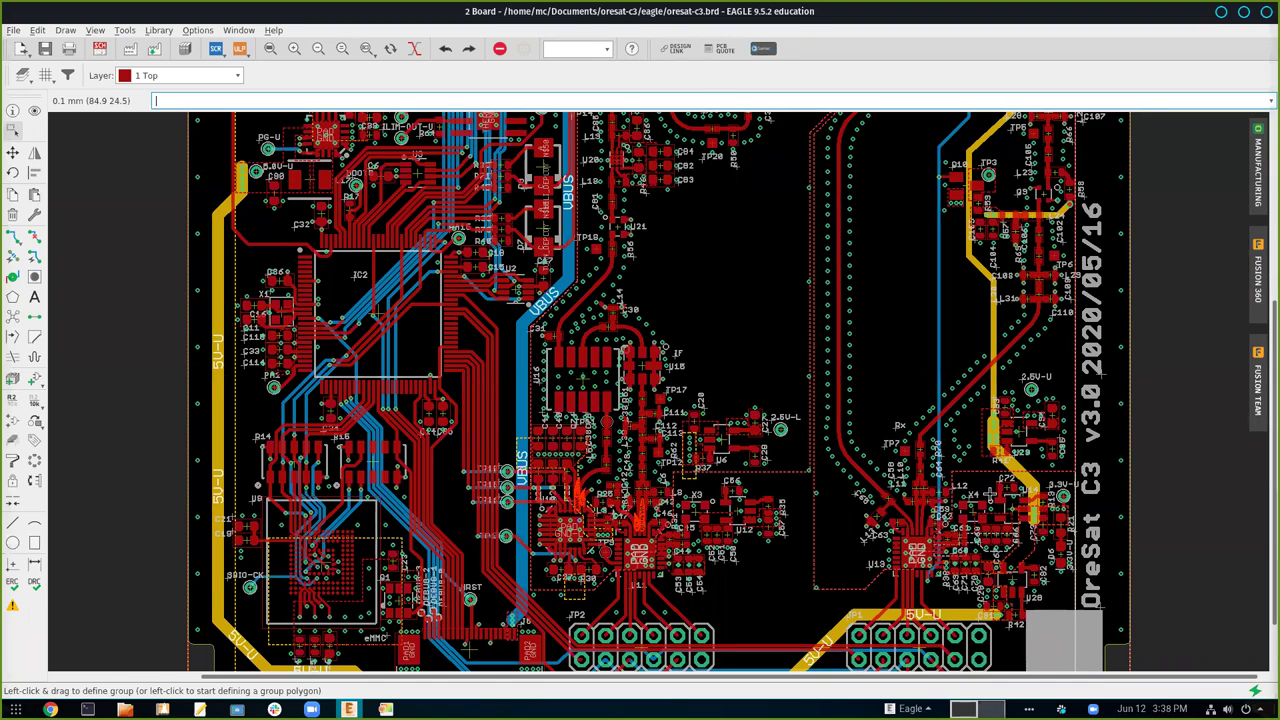
Zoom in on IC2's fan-out traces, then back out to show the 5V-U and VBUS traces
{"action": "scroll", "coordinate": [347, 340], "scroll_direction": "up", "scroll_amount": 4}
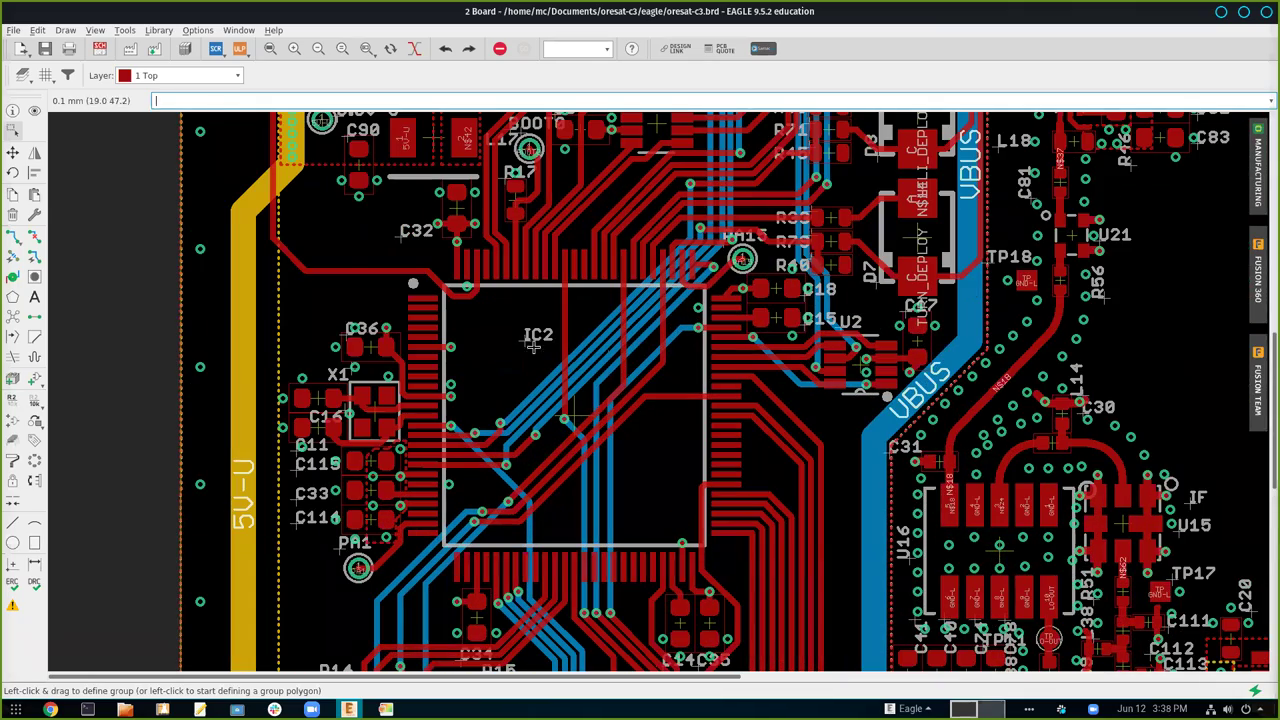
{"action": "scroll", "coordinate": [565, 378], "scroll_direction": "down", "scroll_amount": 1}
{"action": "scroll", "coordinate": [574, 418], "scroll_direction": "up", "scroll_amount": 2}
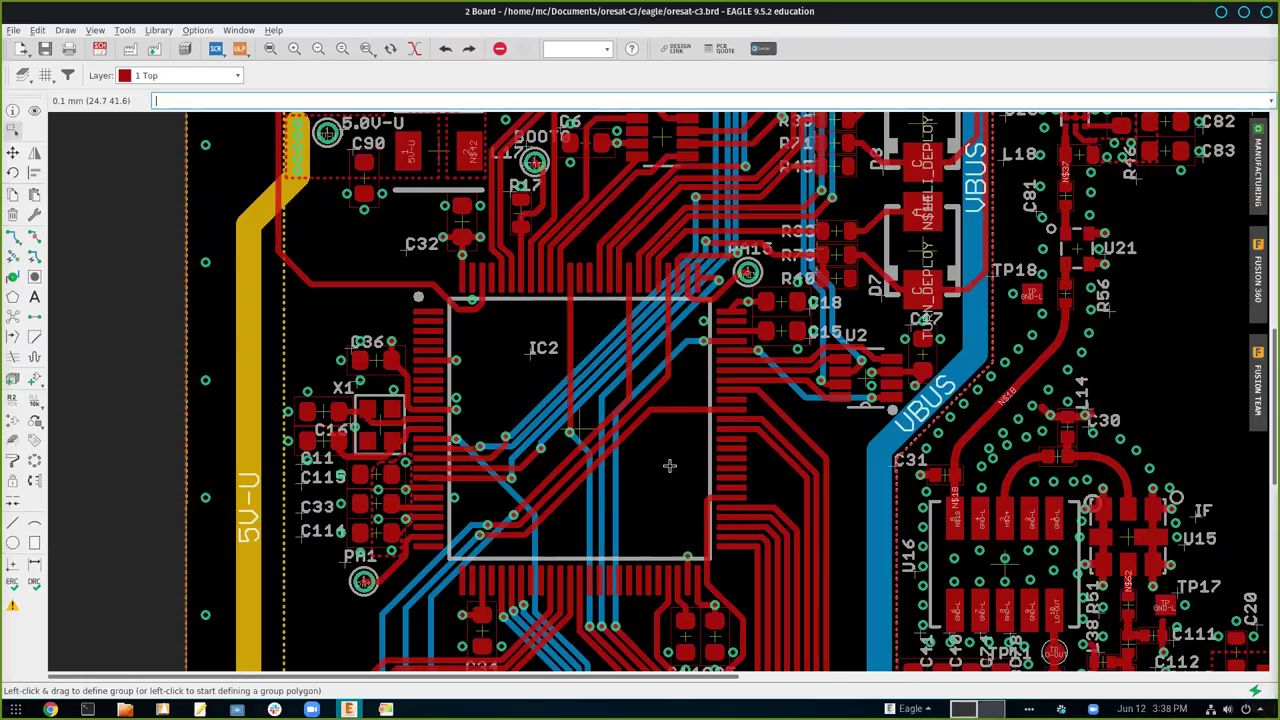
{"action": "scroll", "coordinate": [669, 465], "scroll_direction": "down", "scroll_amount": 3}
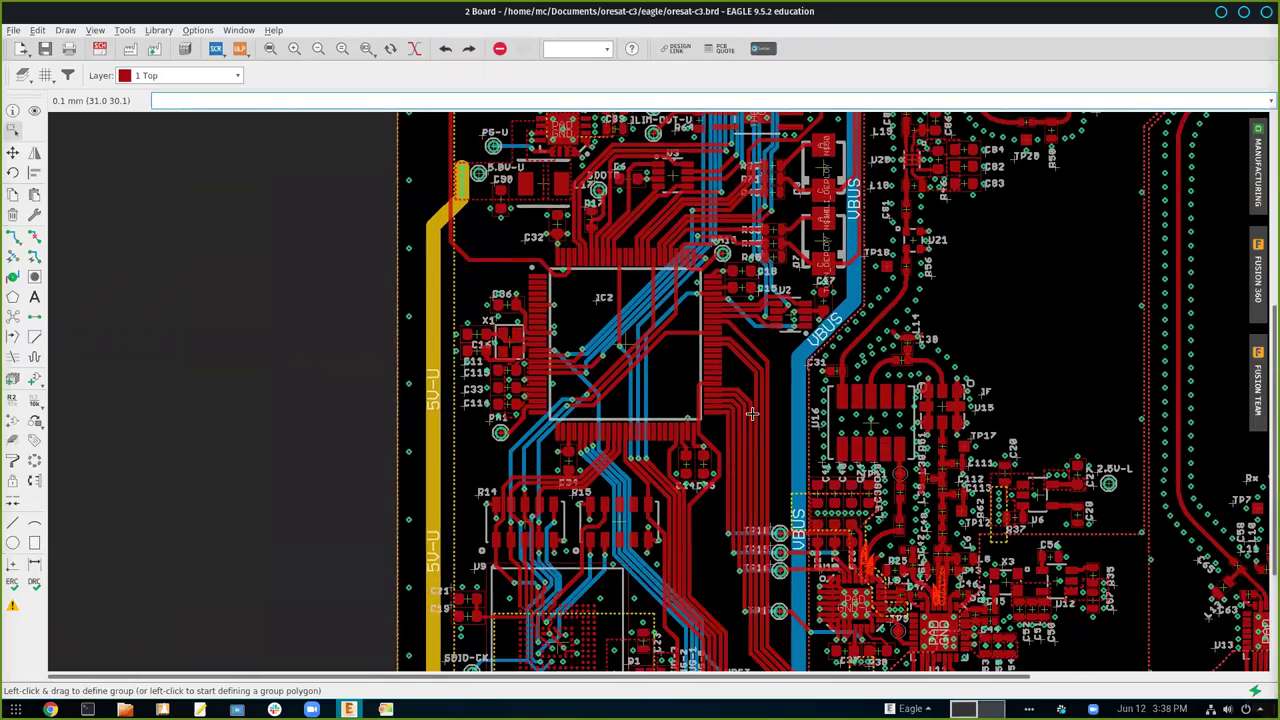
Zoom in on the U9 chip
{"action": "scroll", "coordinate": [751, 399], "scroll_direction": "down", "scroll_amount": 3}
{"action": "scroll", "coordinate": [665, 453], "scroll_direction": "up", "scroll_amount": 1}
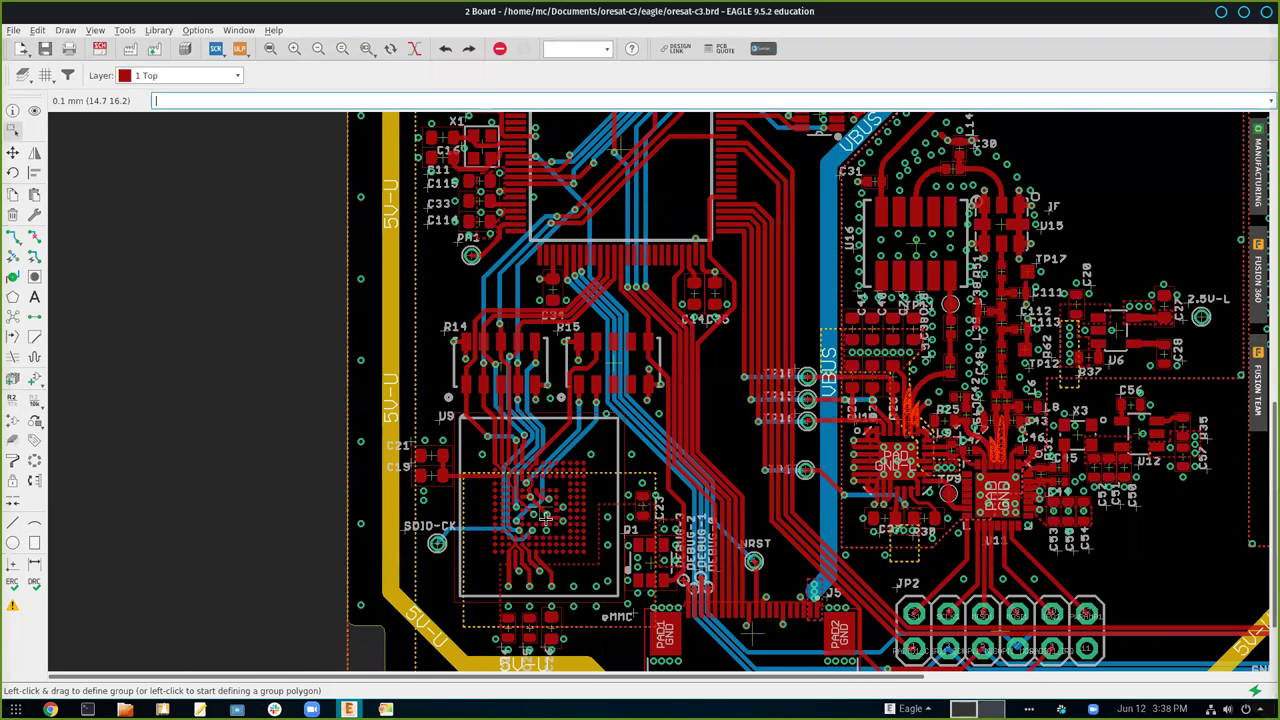
{"action": "scroll", "coordinate": [545, 516], "scroll_direction": "up", "scroll_amount": 3}
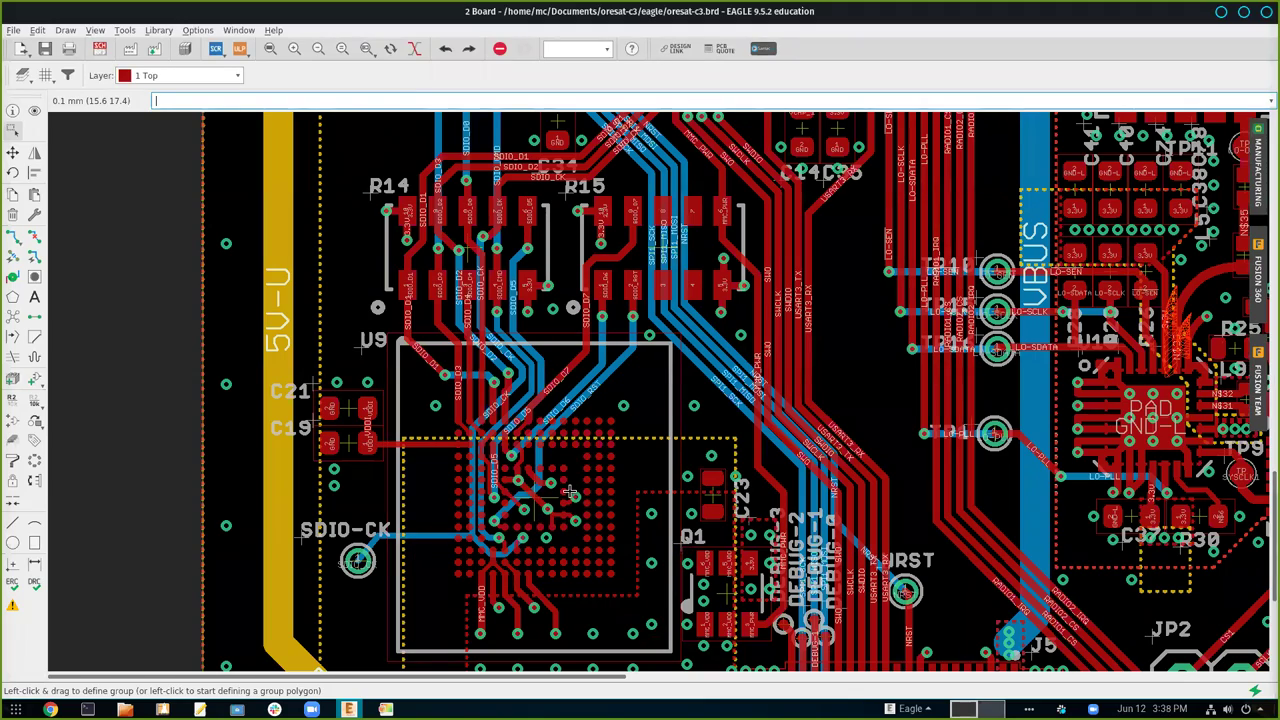
{"action": "scroll", "coordinate": [570, 492], "scroll_direction": "down", "scroll_amount": 2}
Pan down past J5, PAD1/PAD2 and JP2 along the 5V-U trace, then zoom out over the lower board
{"action": "left_click_drag", "start_coordinate": [622, 404], "coordinate": [651, 530]}
{"action": "scroll", "coordinate": [770, 524], "scroll_direction": "down", "scroll_amount": 2}
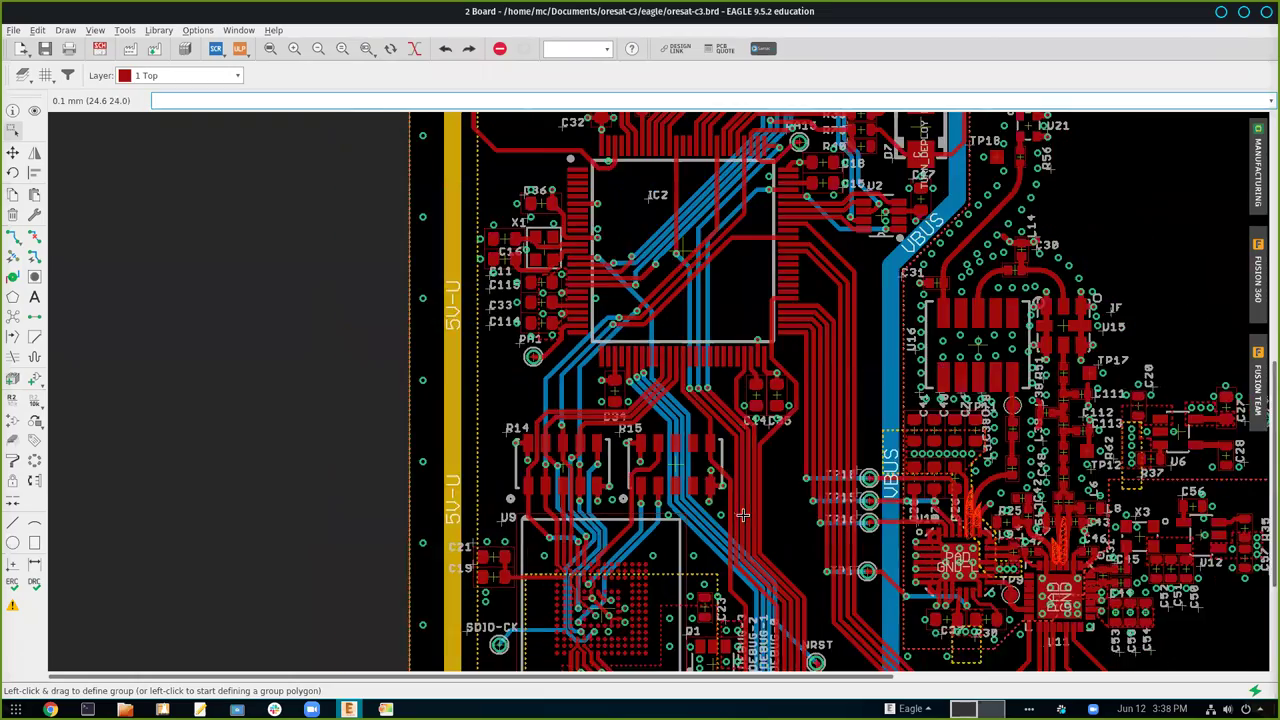
{"action": "left_click_drag", "start_coordinate": [772, 528], "coordinate": [662, 477]}
{"action": "scroll", "coordinate": [662, 477], "scroll_direction": "up", "scroll_amount": 4}
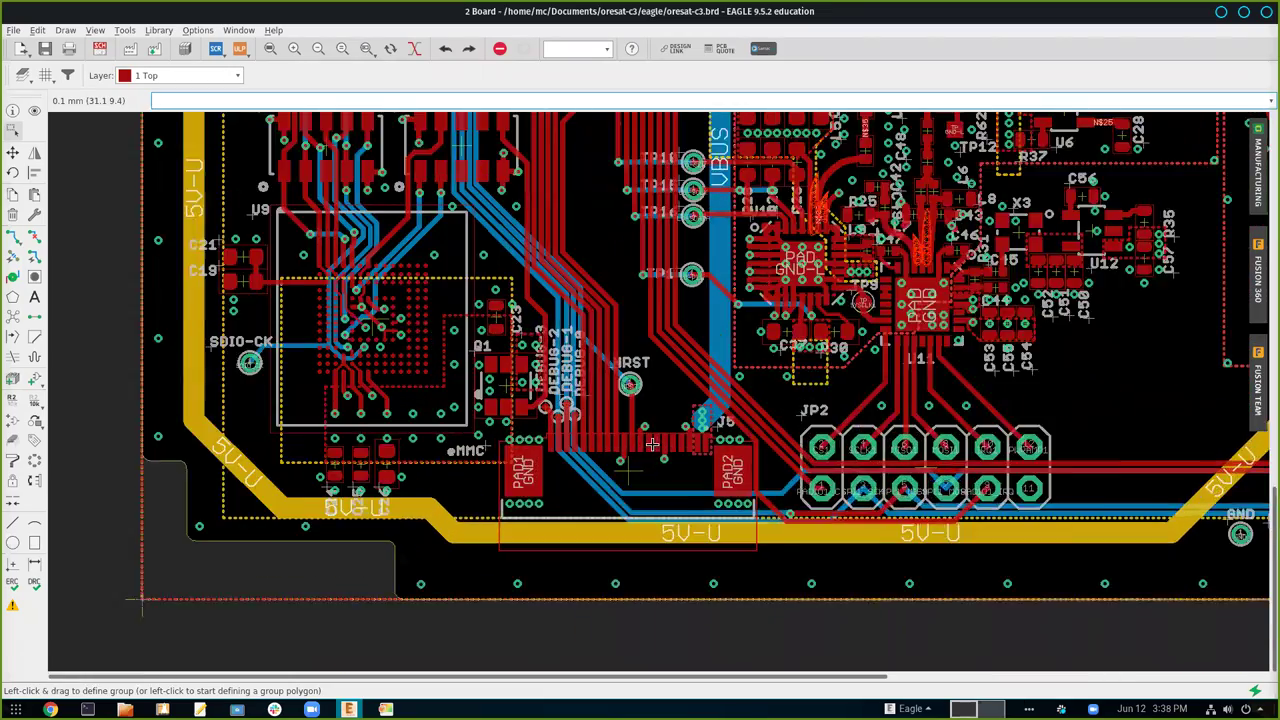
{"action": "scroll", "coordinate": [662, 477], "scroll_direction": "up", "scroll_amount": 2}
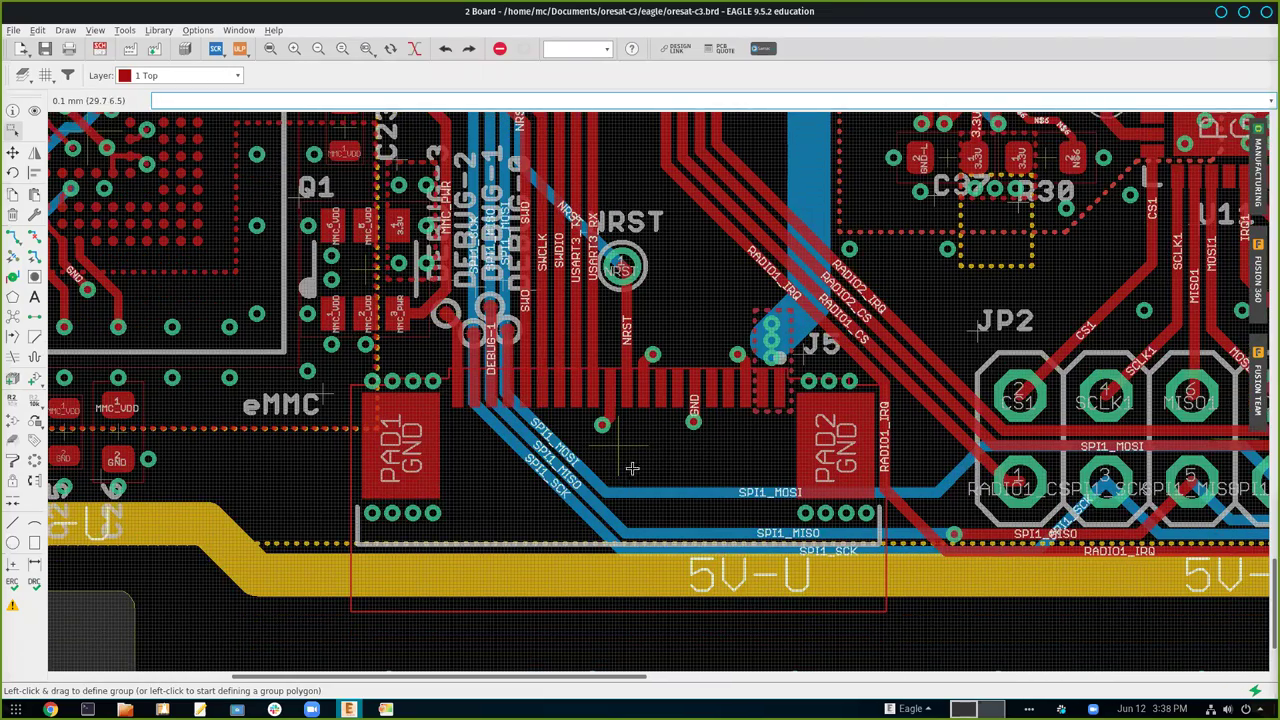
{"action": "scroll", "coordinate": [726, 482], "scroll_direction": "down", "scroll_amount": 3}
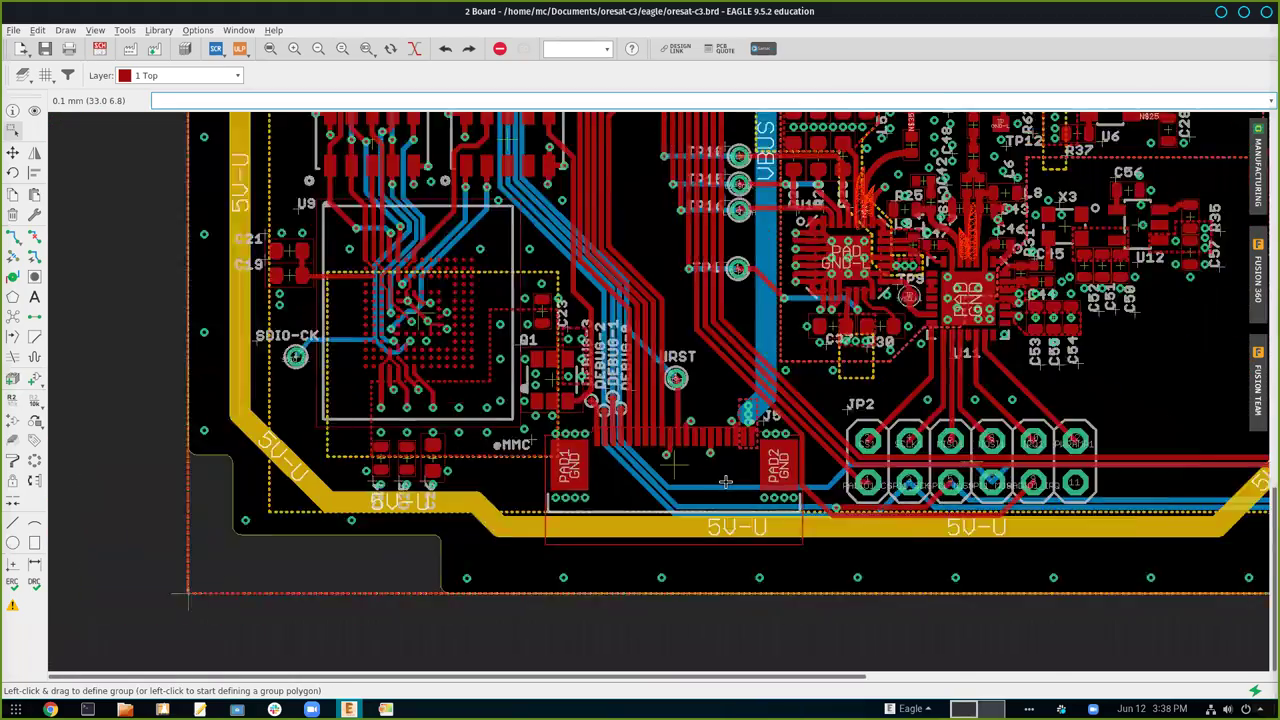
{"action": "scroll", "coordinate": [726, 482], "scroll_direction": "down", "scroll_amount": 2}
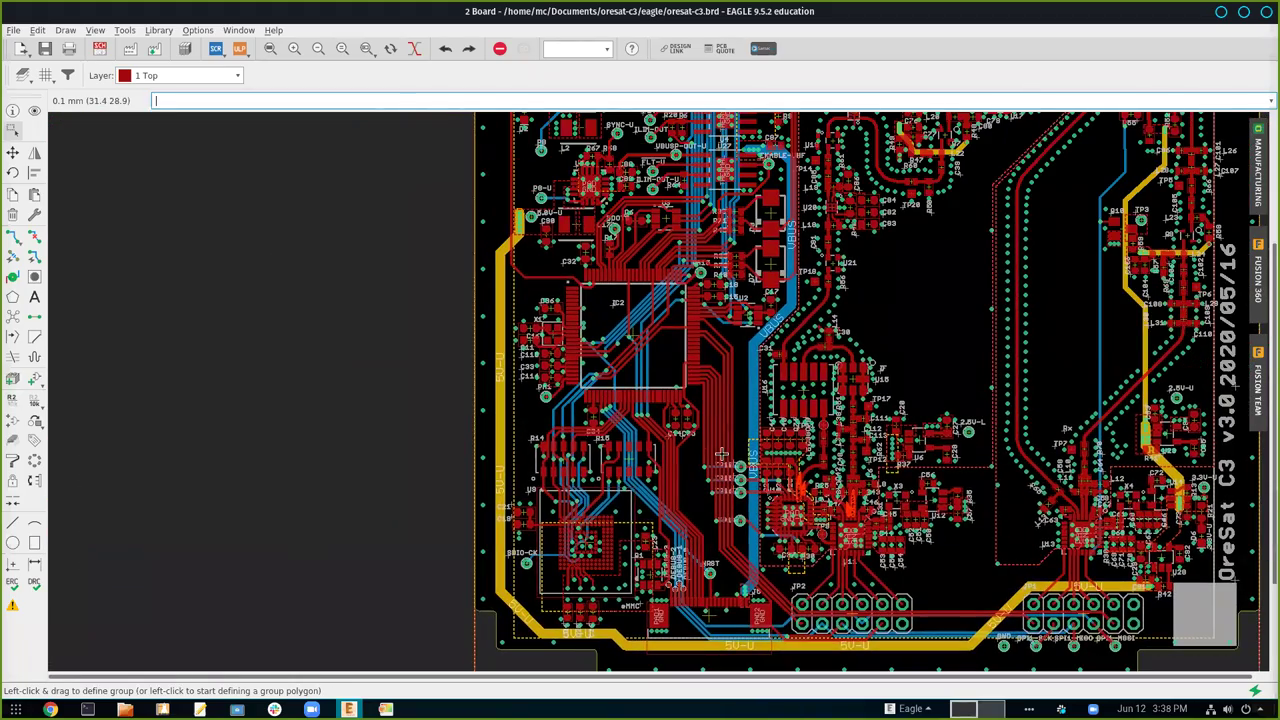
Frame the L1 area and drag a group rectangle over L1, U15, U6 and their traces
{"action": "scroll", "coordinate": [715, 467], "scroll_direction": "up", "scroll_amount": 3}
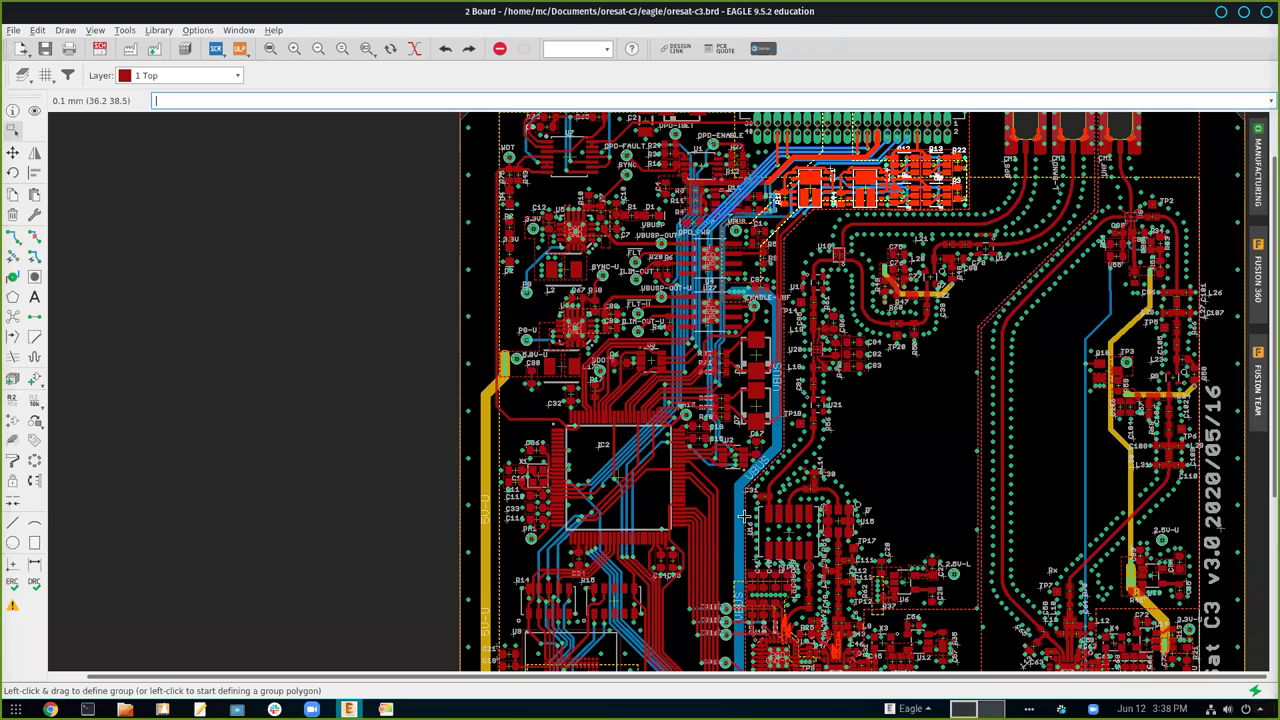
{"action": "scroll", "coordinate": [820, 500], "scroll_direction": "right", "scroll_amount": 3}
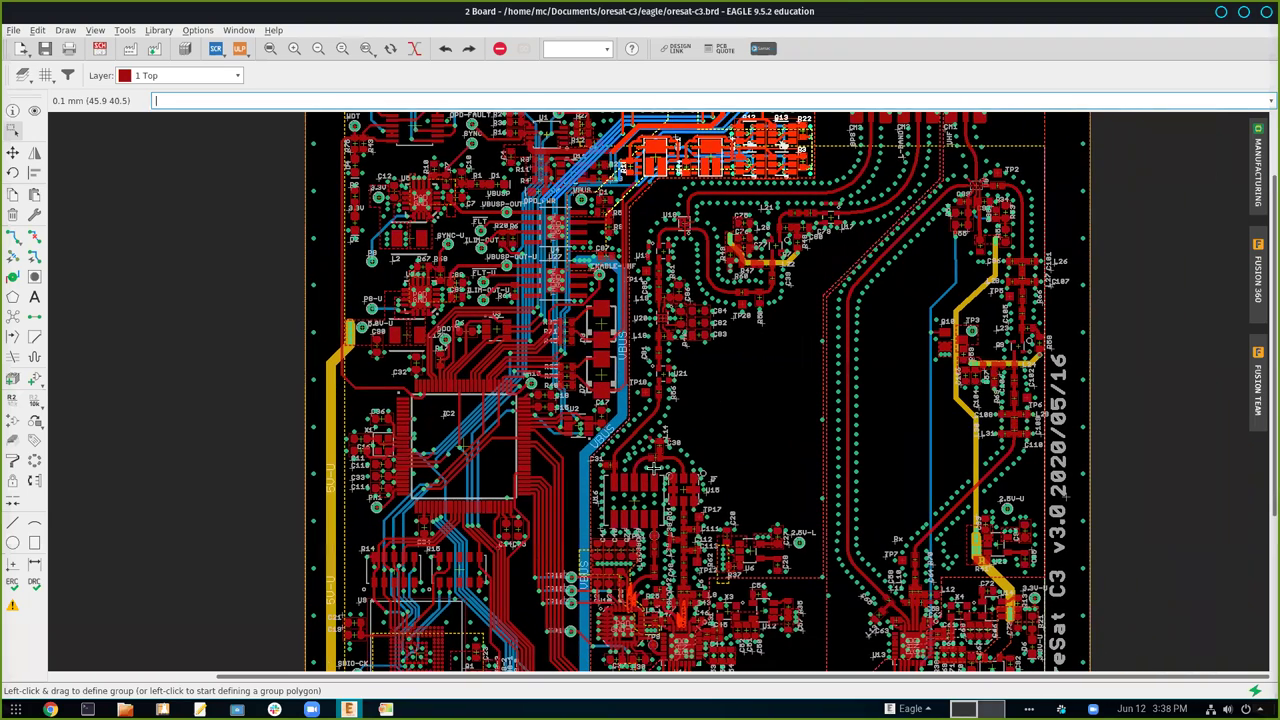
{"action": "left_click", "coordinate": [769, 387]}
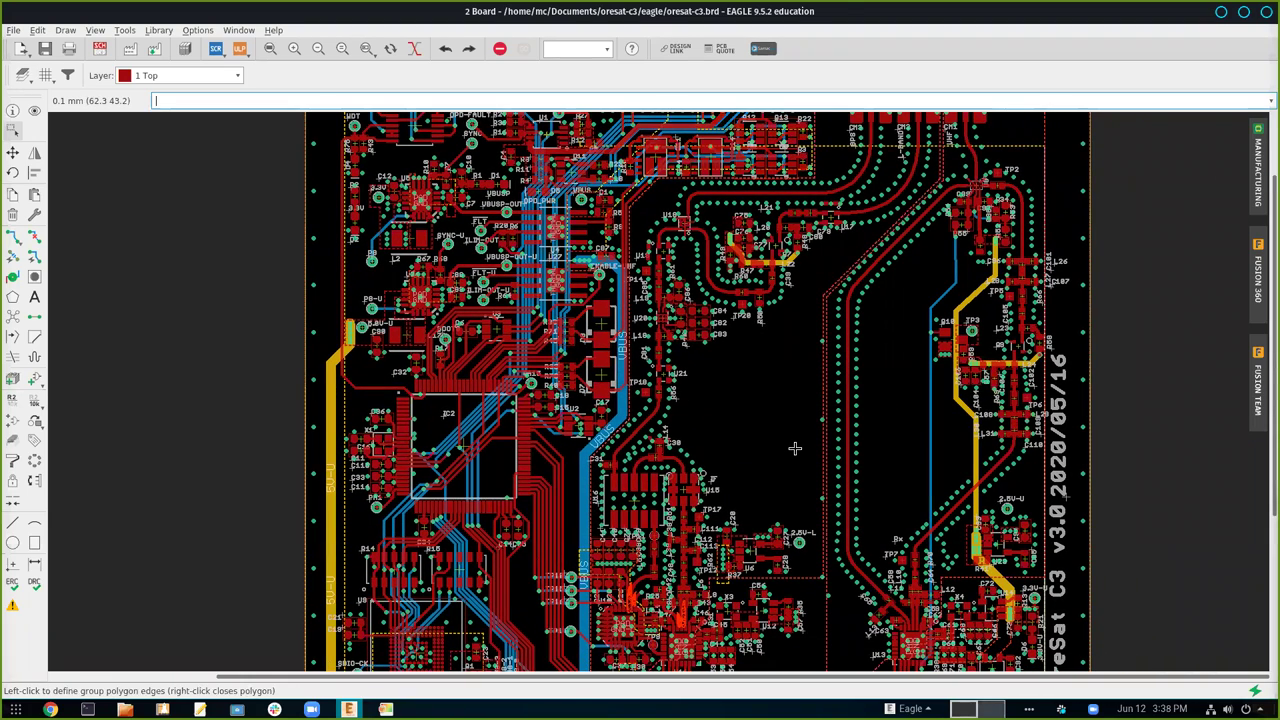
{"action": "scroll", "coordinate": [795, 448], "scroll_direction": "right", "scroll_amount": 4}
{"action": "scroll", "coordinate": [614, 428], "scroll_direction": "right", "scroll_amount": 1}
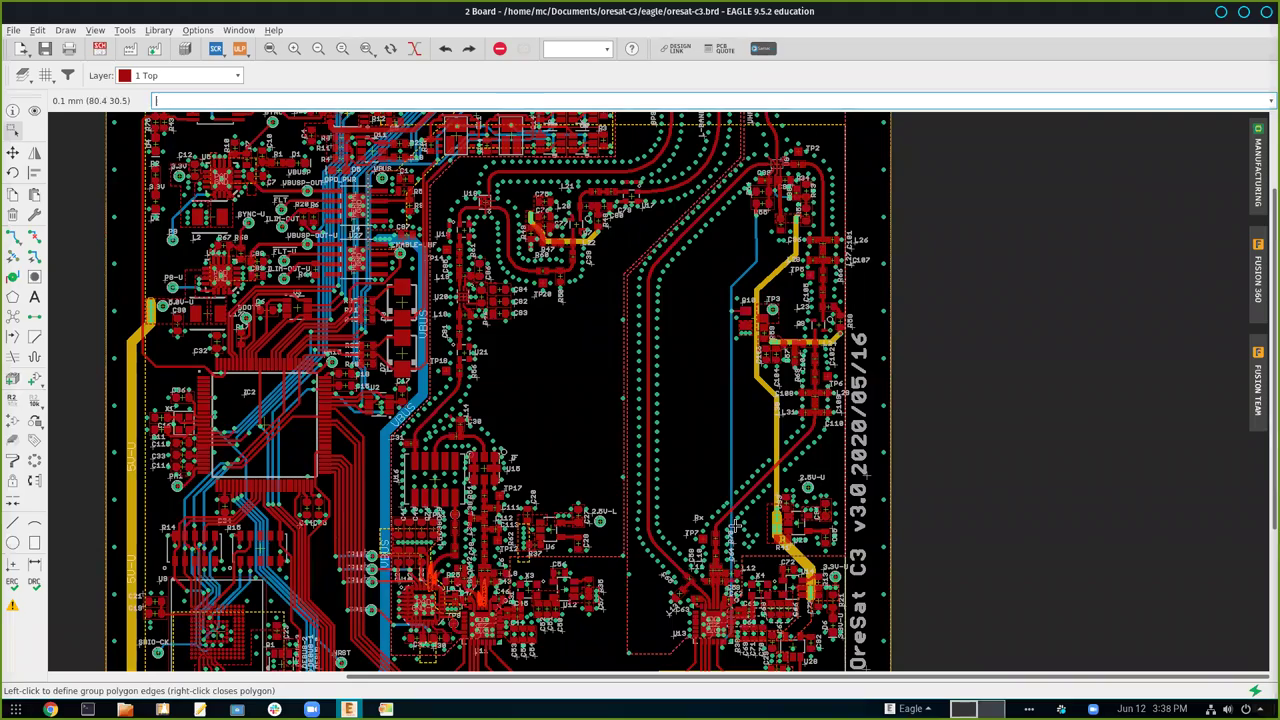
{"action": "scroll", "coordinate": [748, 540], "scroll_direction": "left", "scroll_amount": 5}
{"action": "scroll", "coordinate": [828, 502], "scroll_direction": "up", "scroll_amount": 4}
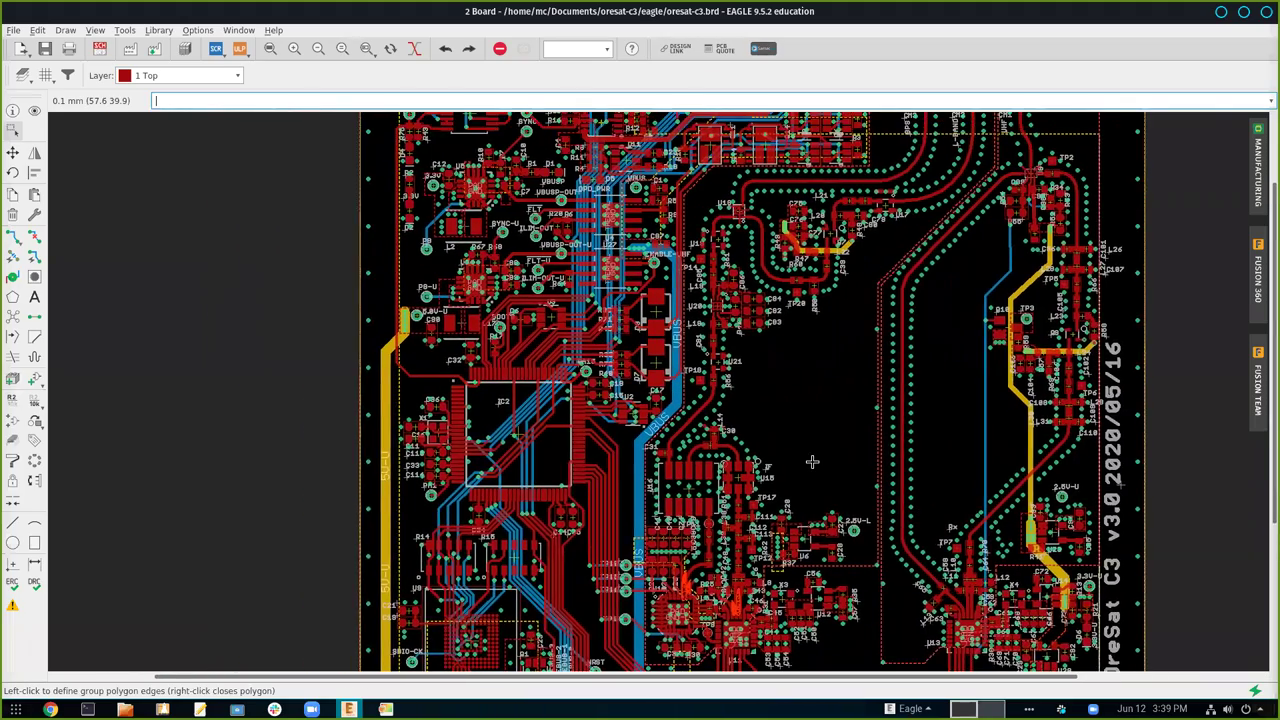
{"action": "scroll", "coordinate": [795, 432], "scroll_direction": "down", "scroll_amount": 2}
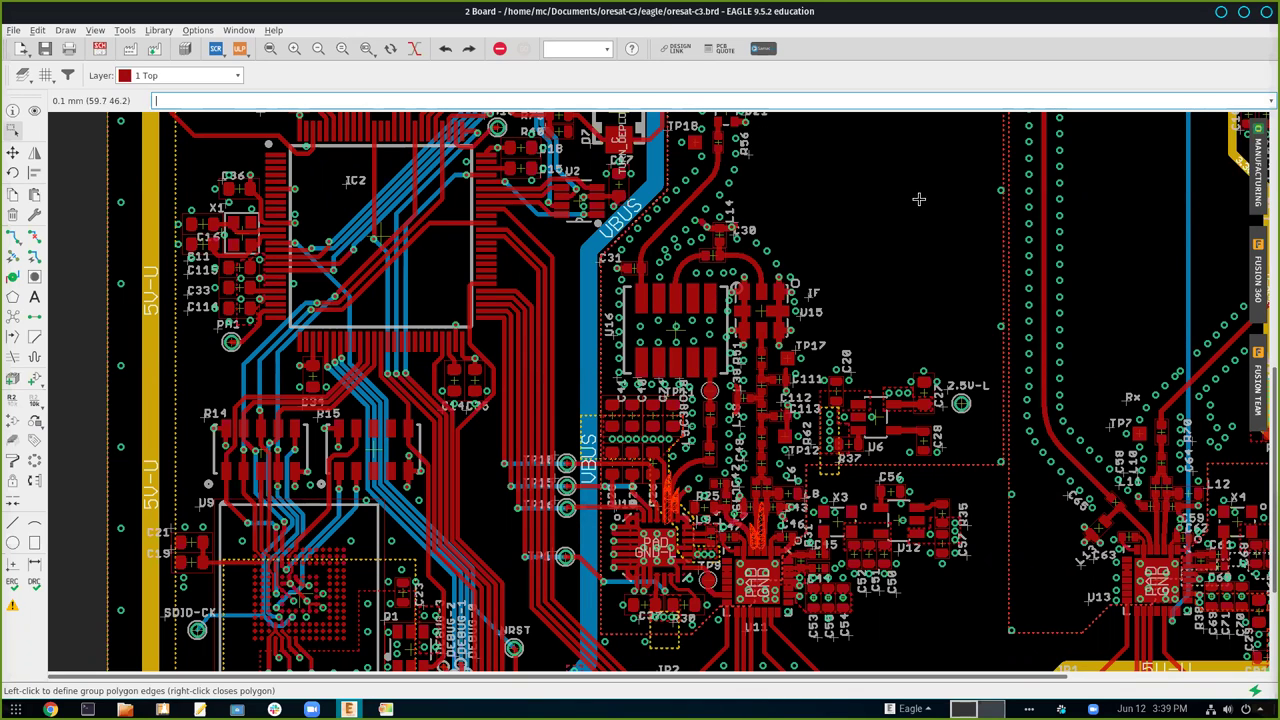
{"action": "left_click_drag", "start_coordinate": [932, 201], "coordinate": [594, 656]}
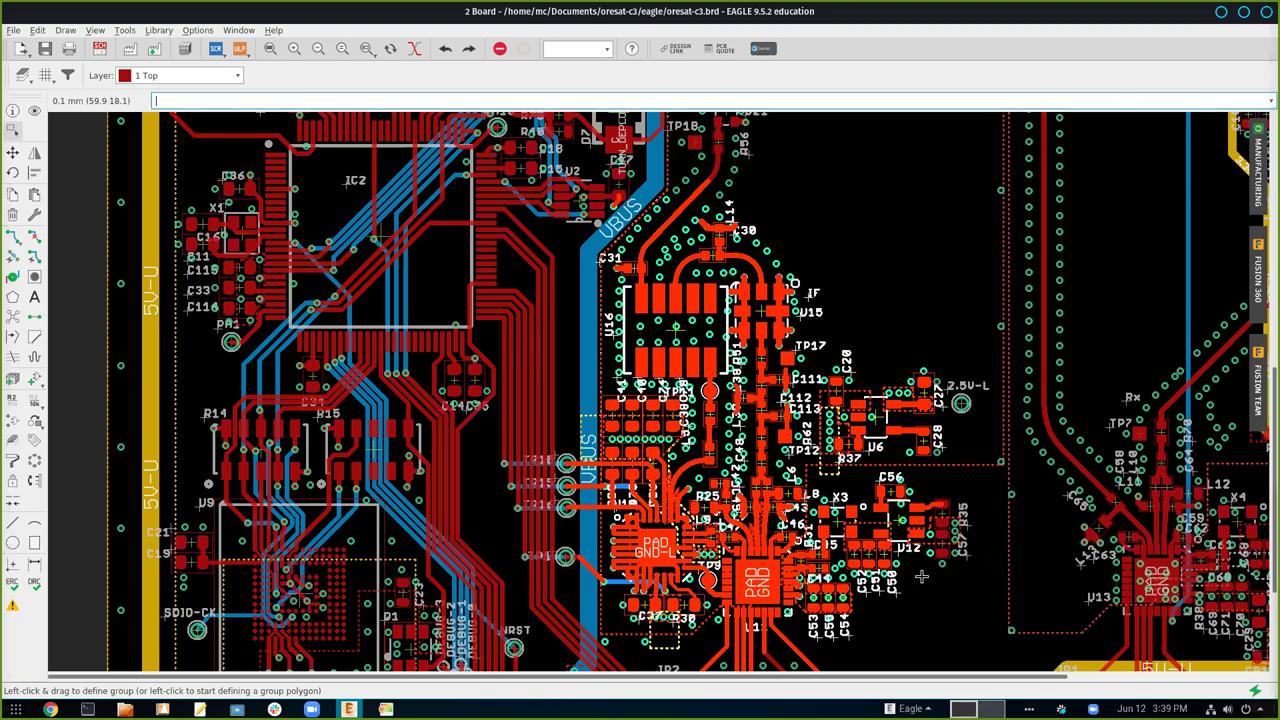
Outline the JP2 header with a group polygon so its pads and traces form the group
{"action": "left_click_drag", "start_coordinate": [921, 577], "coordinate": [963, 478]}
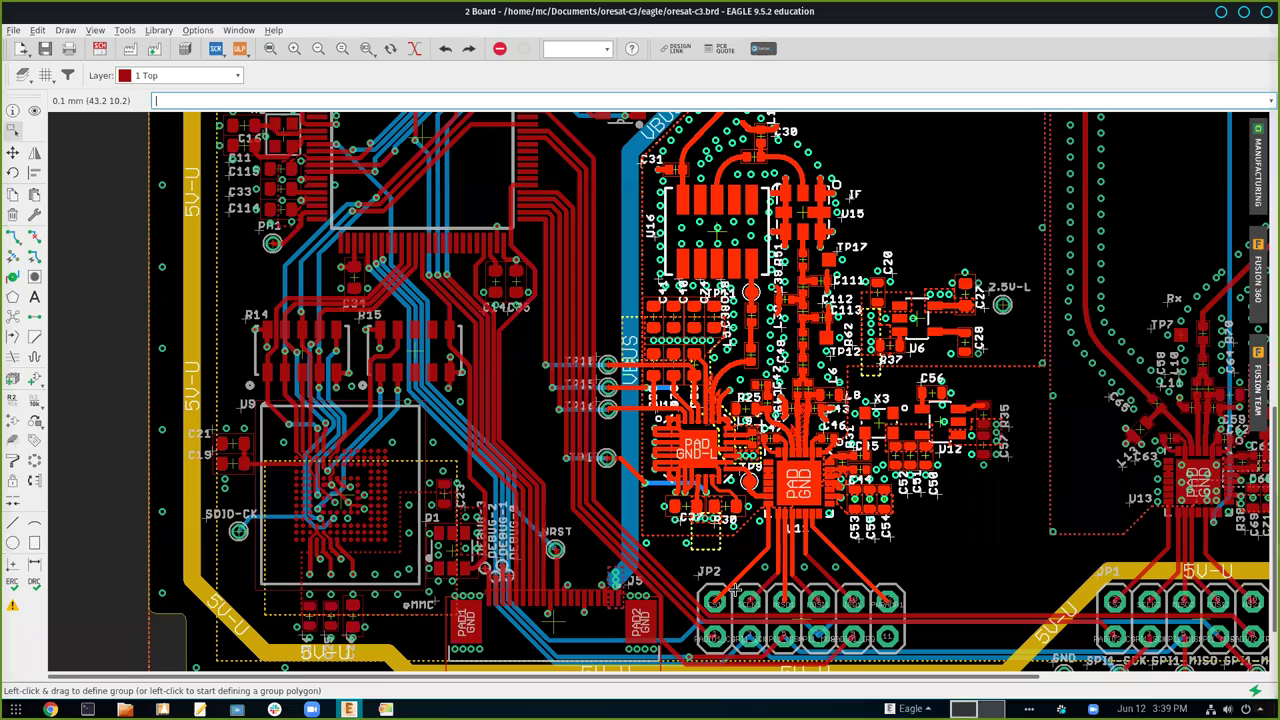
{"action": "left_click", "coordinate": [927, 562]}
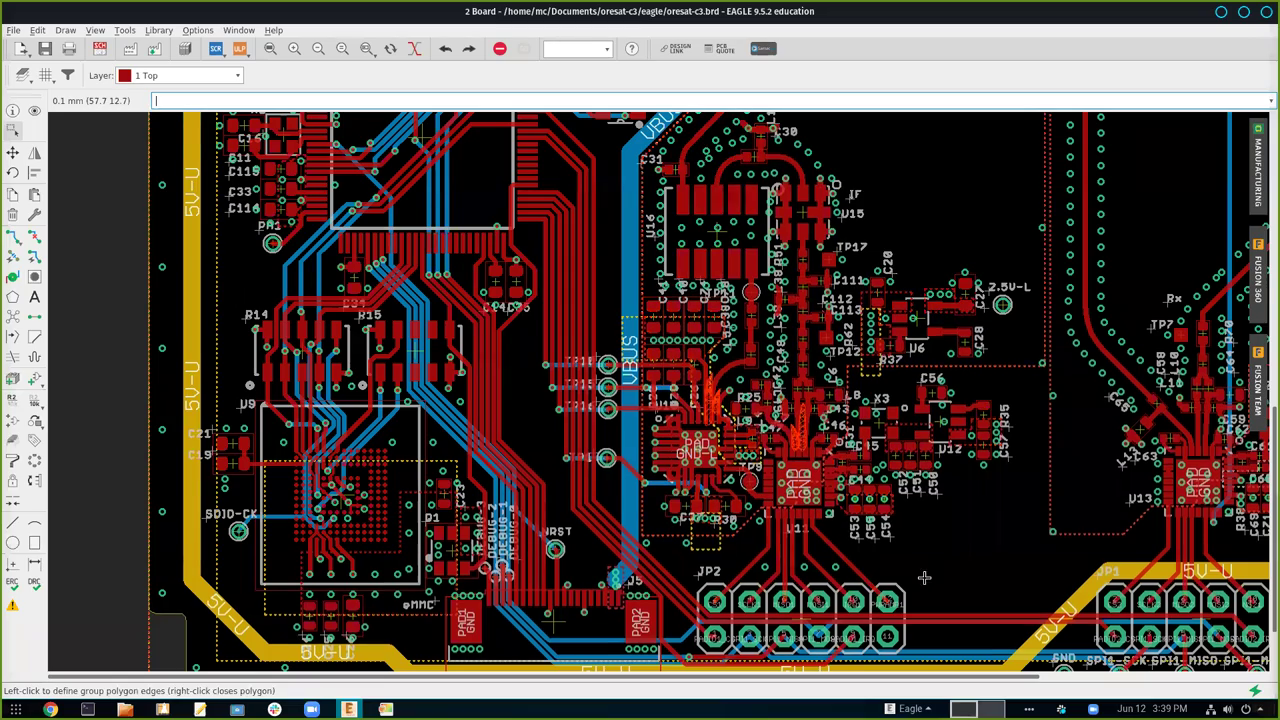
{"action": "left_click_drag", "start_coordinate": [897, 615], "coordinate": [889, 537]}
{"action": "left_click", "coordinate": [886, 614]}
{"action": "right_click", "coordinate": [580, 632]}
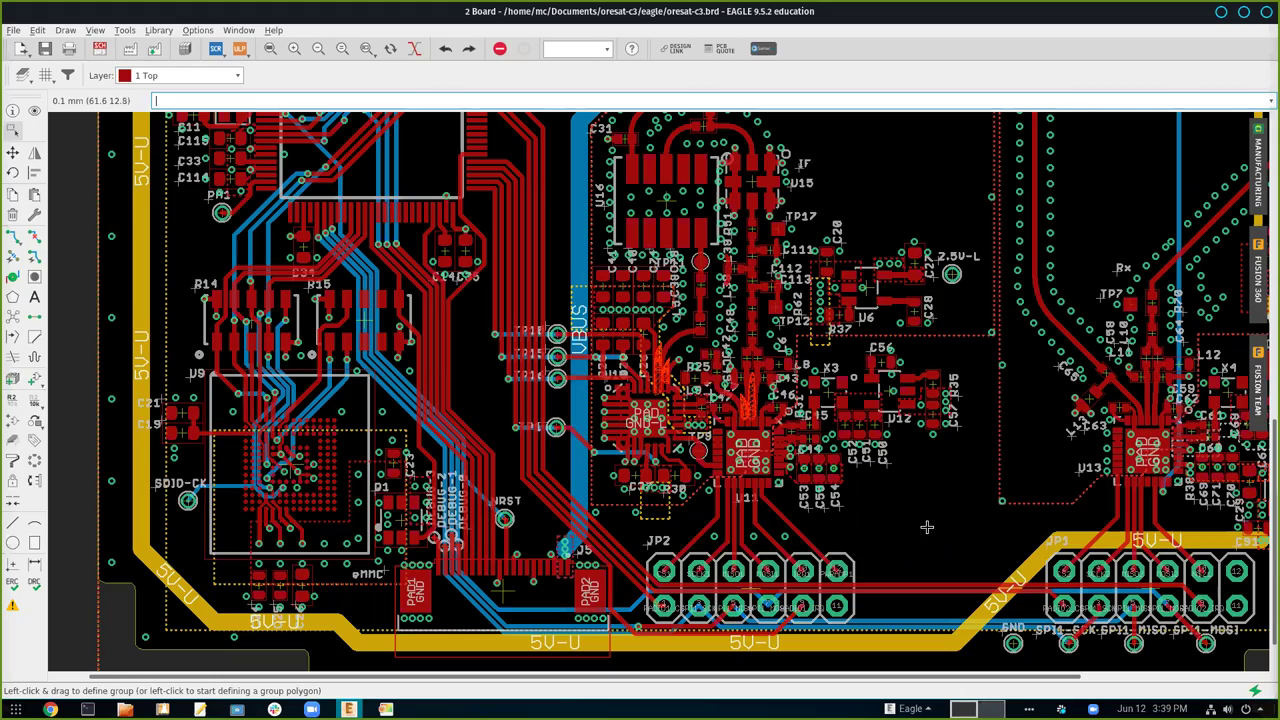
Zoom in on and center the LO-SEN, LO-SCLK, LO-SDATA and LO-PLL test points beside VBUS
{"action": "left_click_drag", "start_coordinate": [930, 526], "coordinate": [753, 540]}
{"action": "scroll", "coordinate": [753, 540], "scroll_direction": "down", "scroll_amount": 1}
{"action": "scroll", "coordinate": [774, 588], "scroll_direction": "up", "scroll_amount": 1}
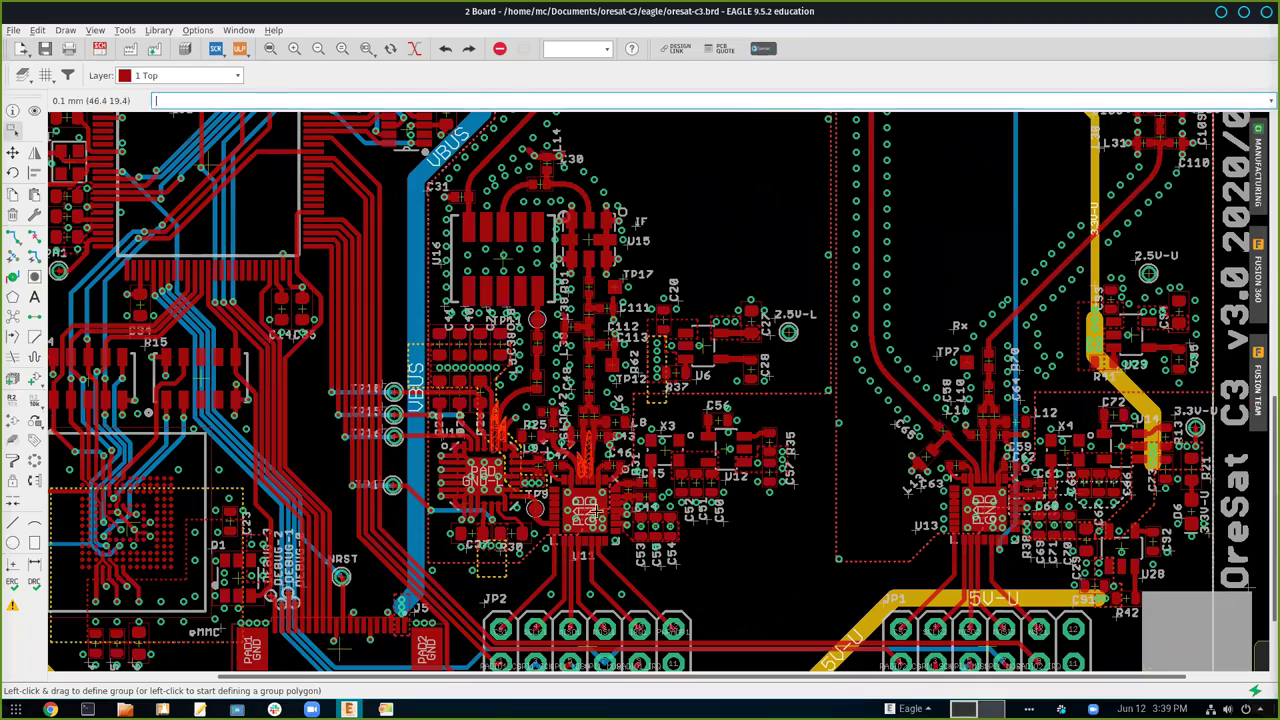
{"action": "scroll", "coordinate": [583, 457], "scroll_direction": "up", "scroll_amount": 3}
{"action": "scroll", "coordinate": [584, 457], "scroll_direction": "up", "scroll_amount": 6}
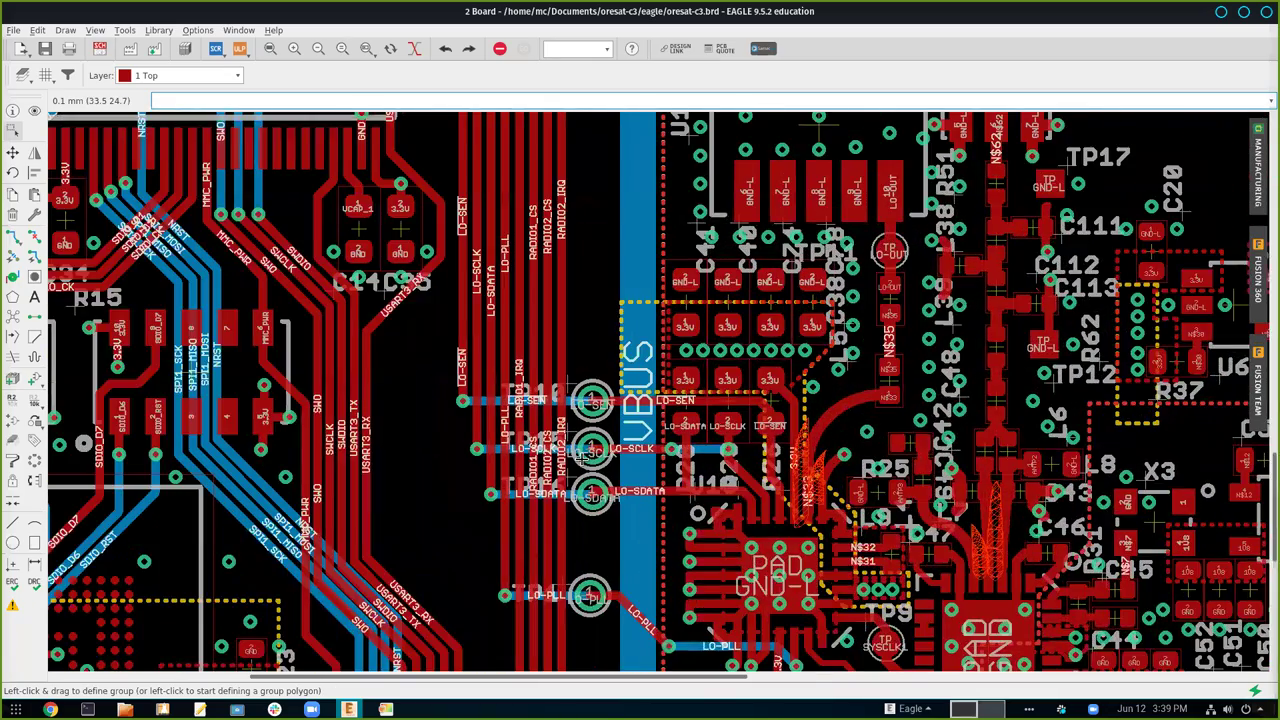
{"action": "scroll", "coordinate": [717, 403], "scroll_direction": "down", "scroll_amount": 1}
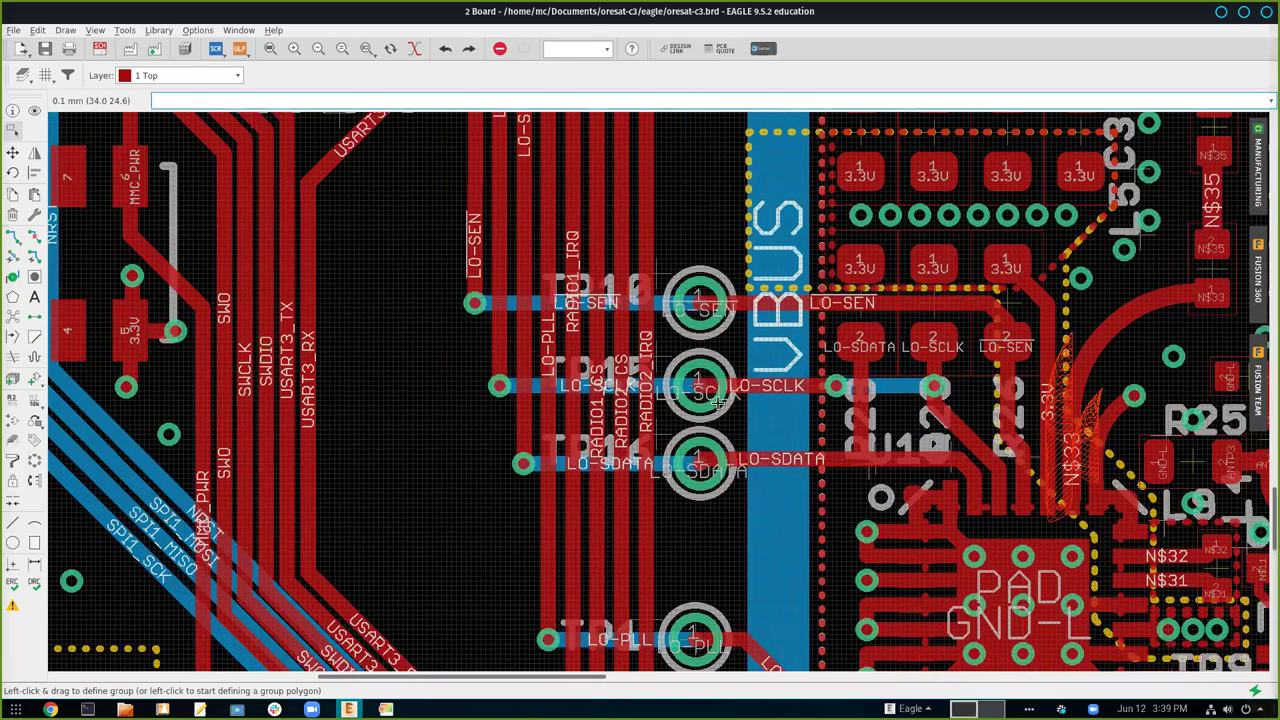
{"action": "scroll", "coordinate": [717, 403], "scroll_direction": "up", "scroll_amount": 1}
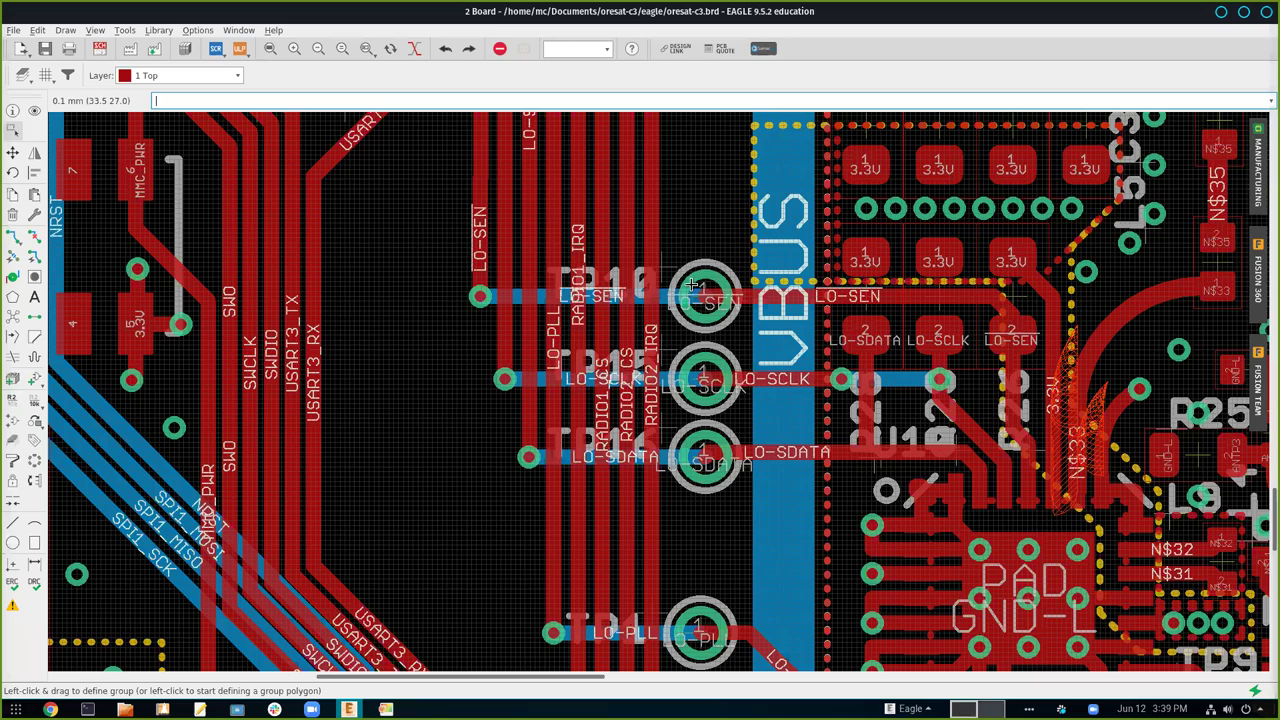
{"action": "scroll", "coordinate": [721, 354], "scroll_direction": "down", "scroll_amount": 1}
{"action": "scroll", "coordinate": [721, 354], "scroll_direction": "up", "scroll_amount": 1}
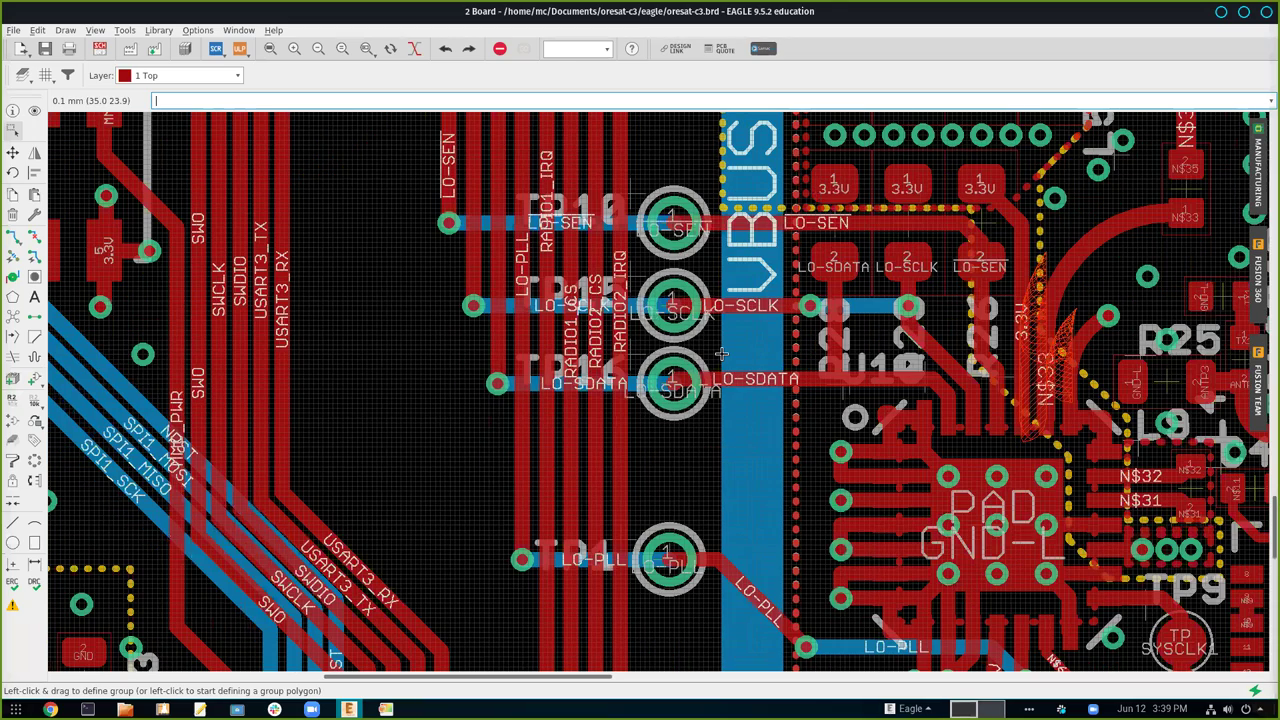
{"action": "scroll", "coordinate": [721, 354], "scroll_direction": "down", "scroll_amount": 1}
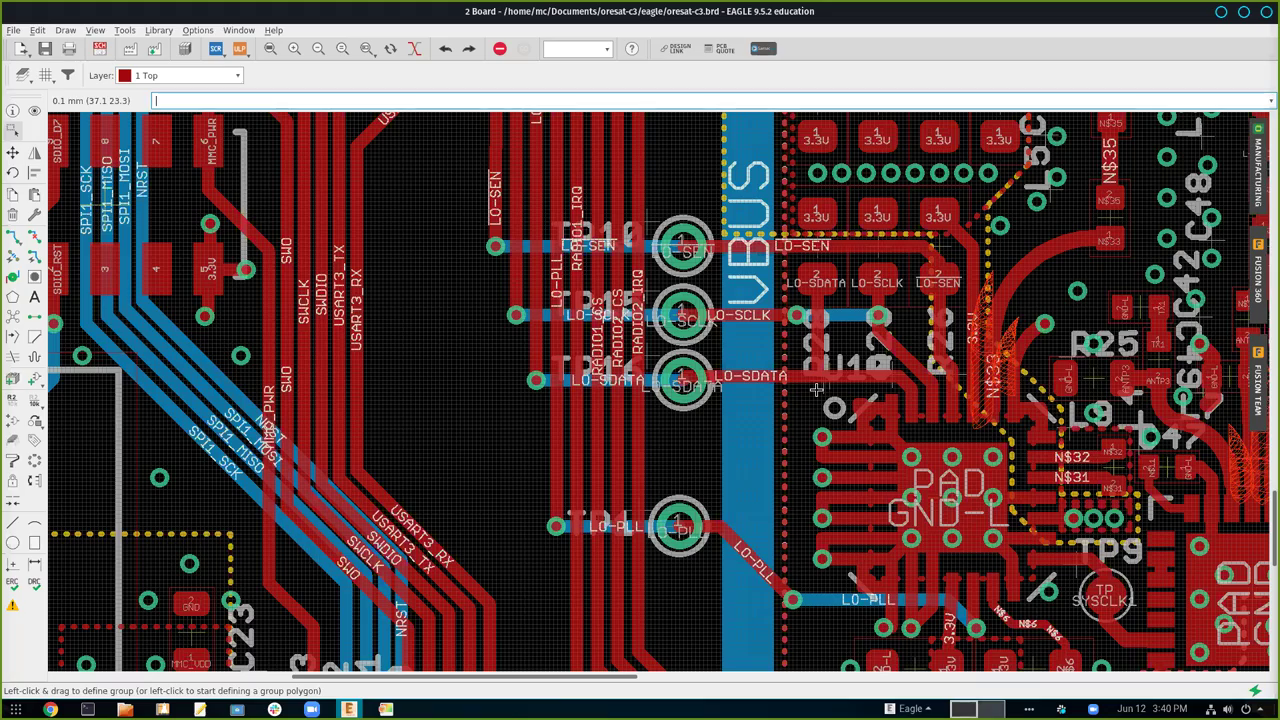
{"action": "left_click_drag", "start_coordinate": [817, 390], "coordinate": [733, 399]}
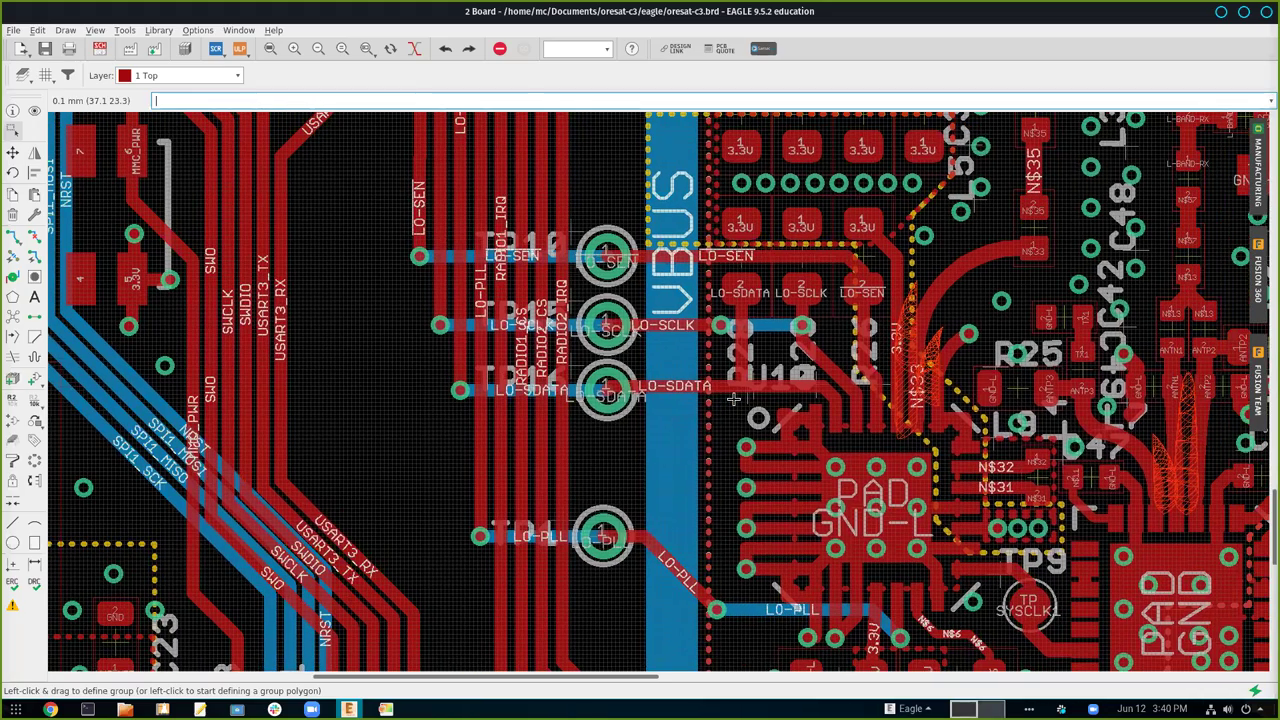
{"action": "scroll", "coordinate": [733, 399], "scroll_direction": "down", "scroll_amount": 3}
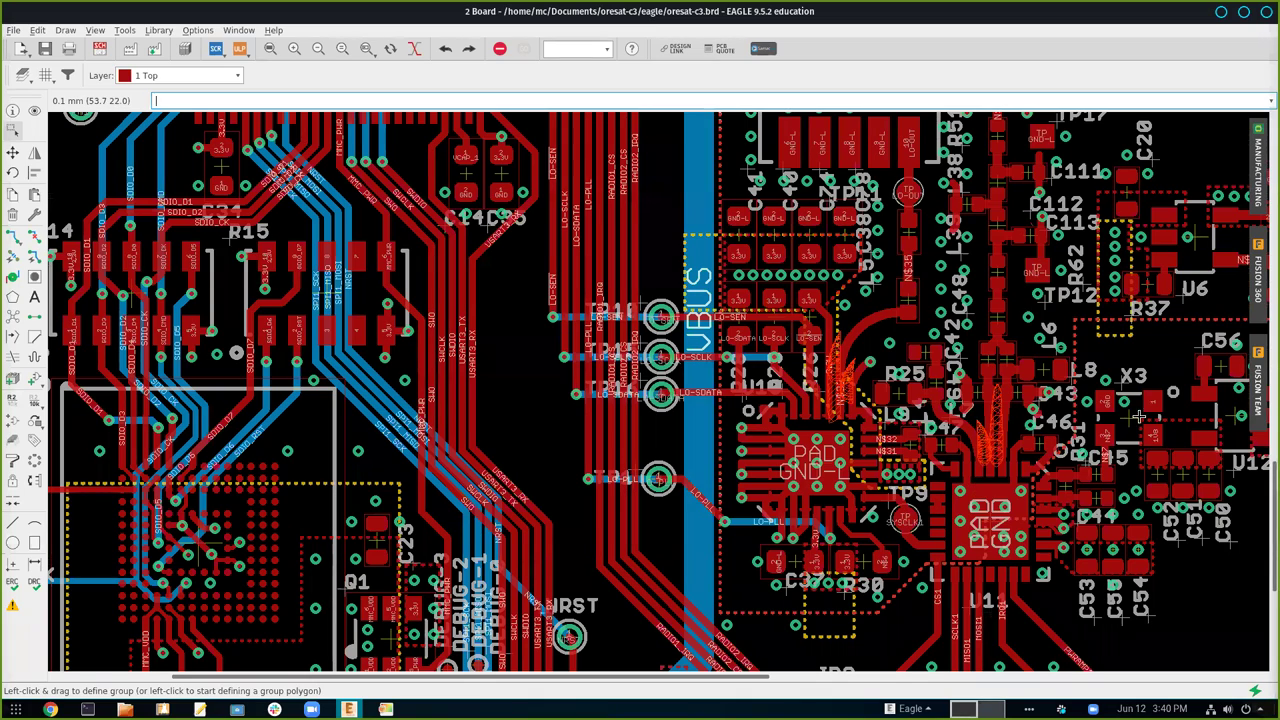
Zoom out and pan across the U13 and UHF circuitry
{"action": "scroll", "coordinate": [1127, 428], "scroll_direction": "down", "scroll_amount": 3}
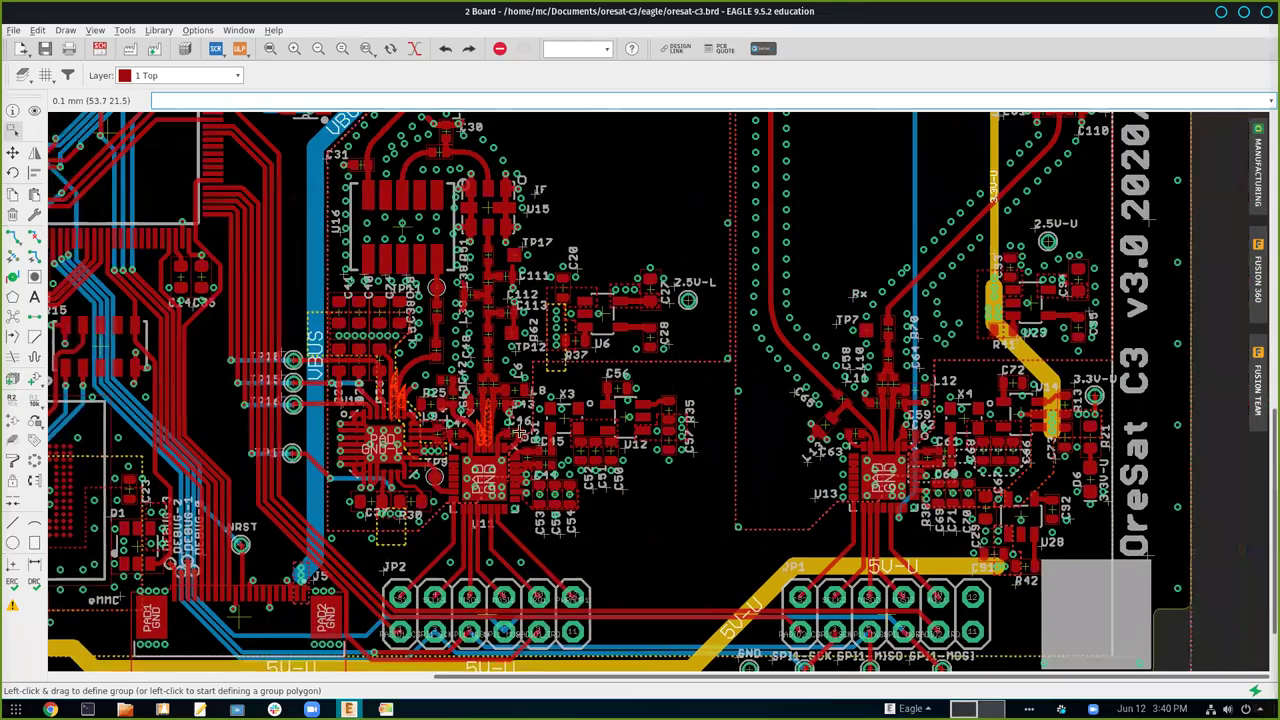
{"action": "scroll", "coordinate": [637, 459], "scroll_direction": "up", "scroll_amount": 1}
{"action": "scroll", "coordinate": [893, 478], "scroll_direction": "up", "scroll_amount": 1}
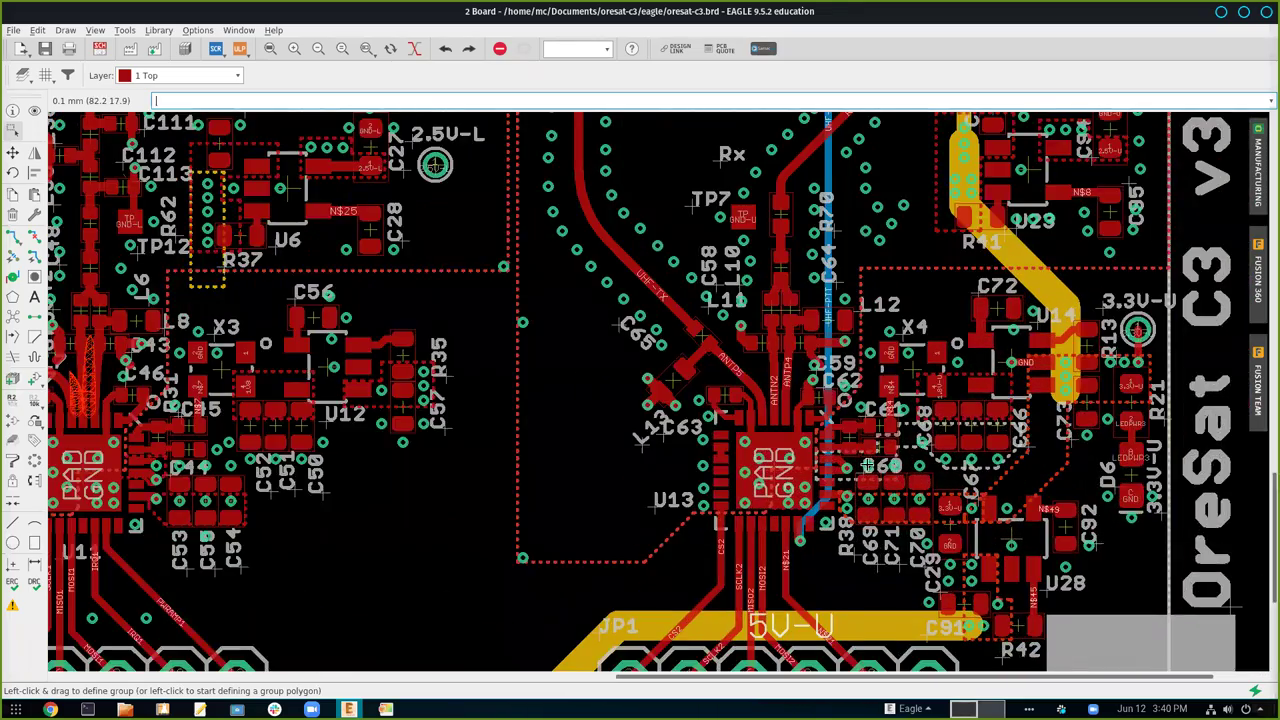
{"action": "left_click_drag", "start_coordinate": [893, 478], "coordinate": [818, 424]}
{"action": "scroll", "coordinate": [818, 424], "scroll_direction": "down", "scroll_amount": 4}
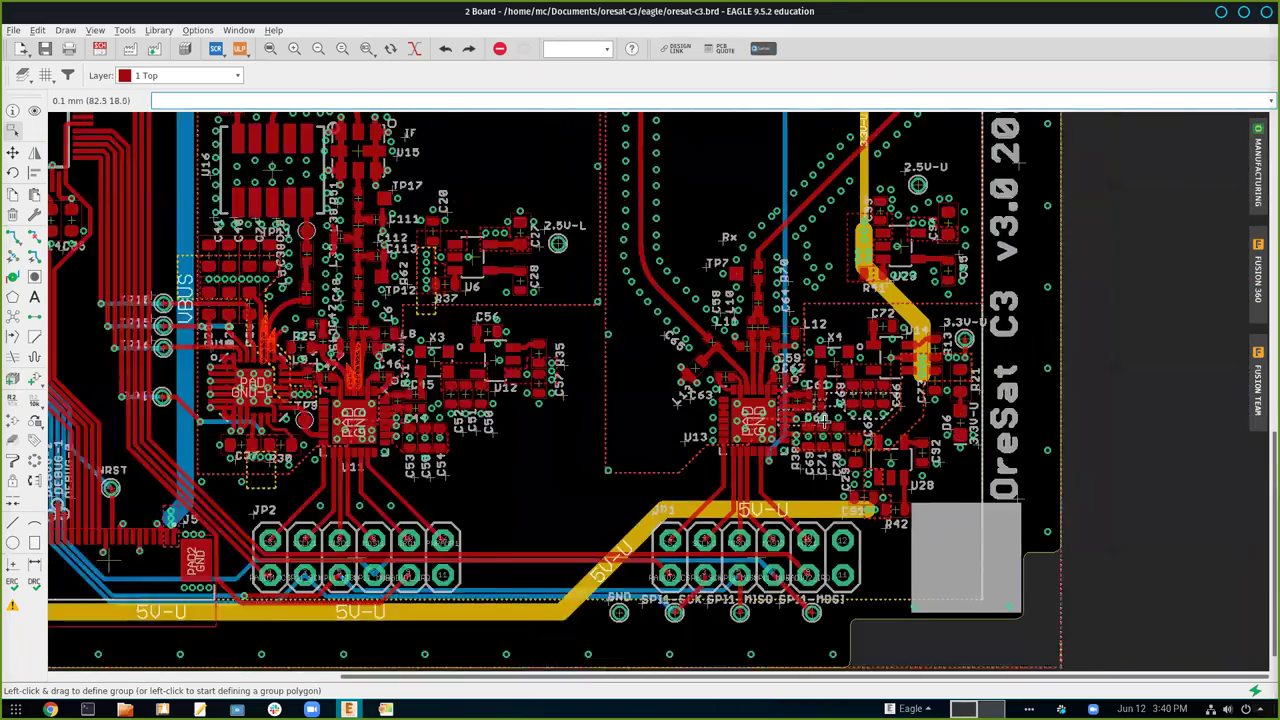
{"action": "scroll", "coordinate": [815, 420], "scroll_direction": "up", "scroll_amount": 3}
{"action": "scroll", "coordinate": [808, 413], "scroll_direction": "up", "scroll_amount": 3}
{"action": "scroll", "coordinate": [808, 413], "scroll_direction": "down", "scroll_amount": 5}
{"action": "scroll", "coordinate": [808, 413], "scroll_direction": "right", "scroll_amount": 2}
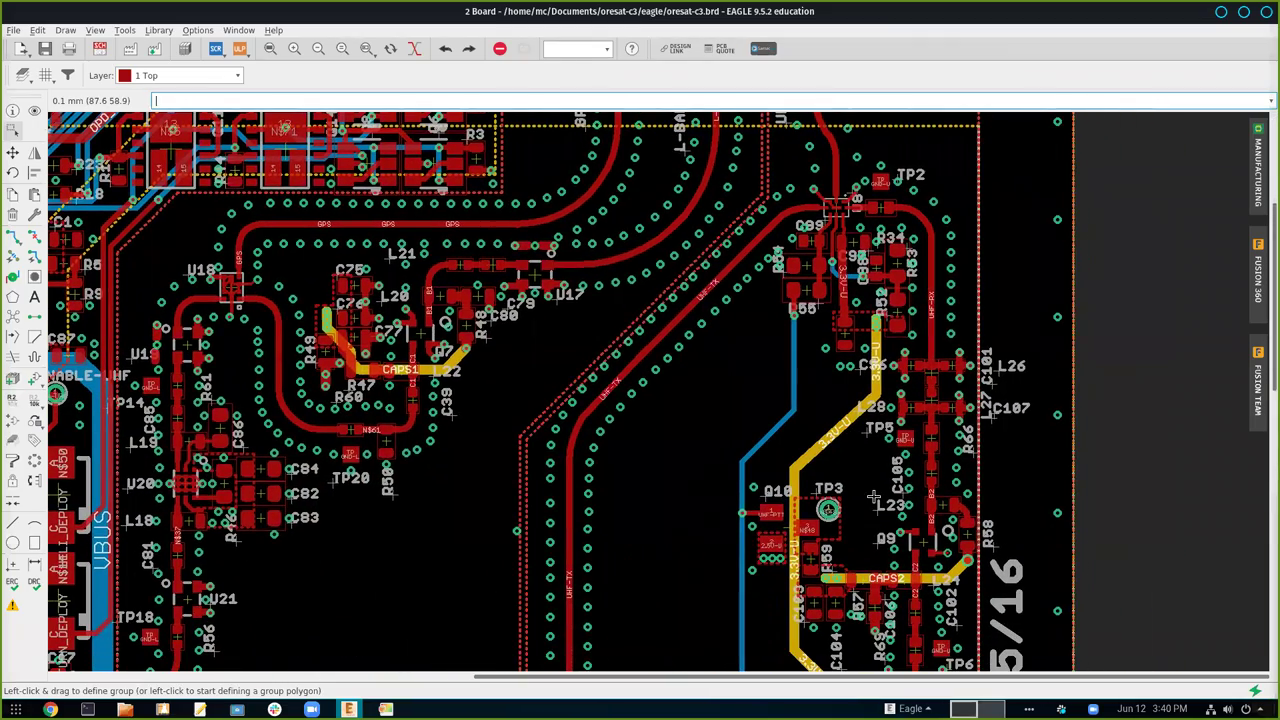
{"action": "scroll", "coordinate": [873, 497], "scroll_direction": "down", "scroll_amount": 2}
{"action": "scroll", "coordinate": [868, 418], "scroll_direction": "up", "scroll_amount": 1}
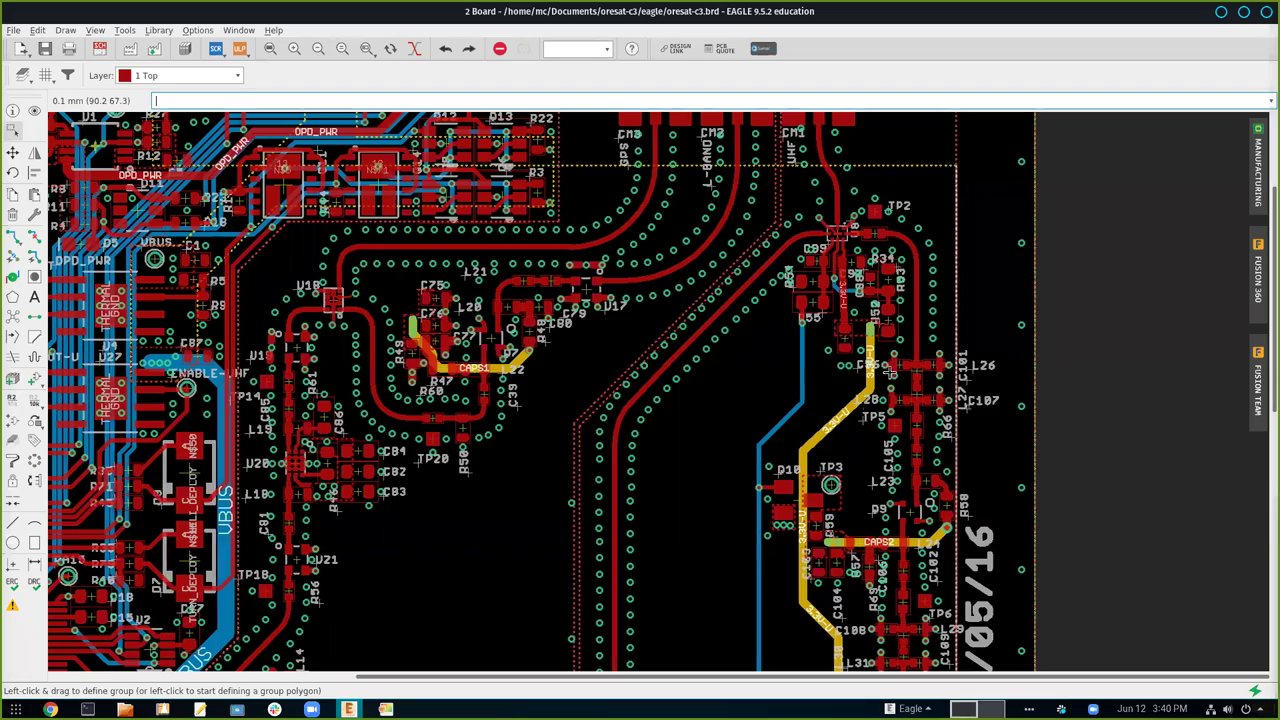
{"action": "scroll", "coordinate": [912, 375], "scroll_direction": "up", "scroll_amount": 2}
{"action": "scroll", "coordinate": [912, 375], "scroll_direction": "right", "scroll_amount": 1}
{"action": "scroll", "coordinate": [905, 597], "scroll_direction": "up", "scroll_amount": 3}
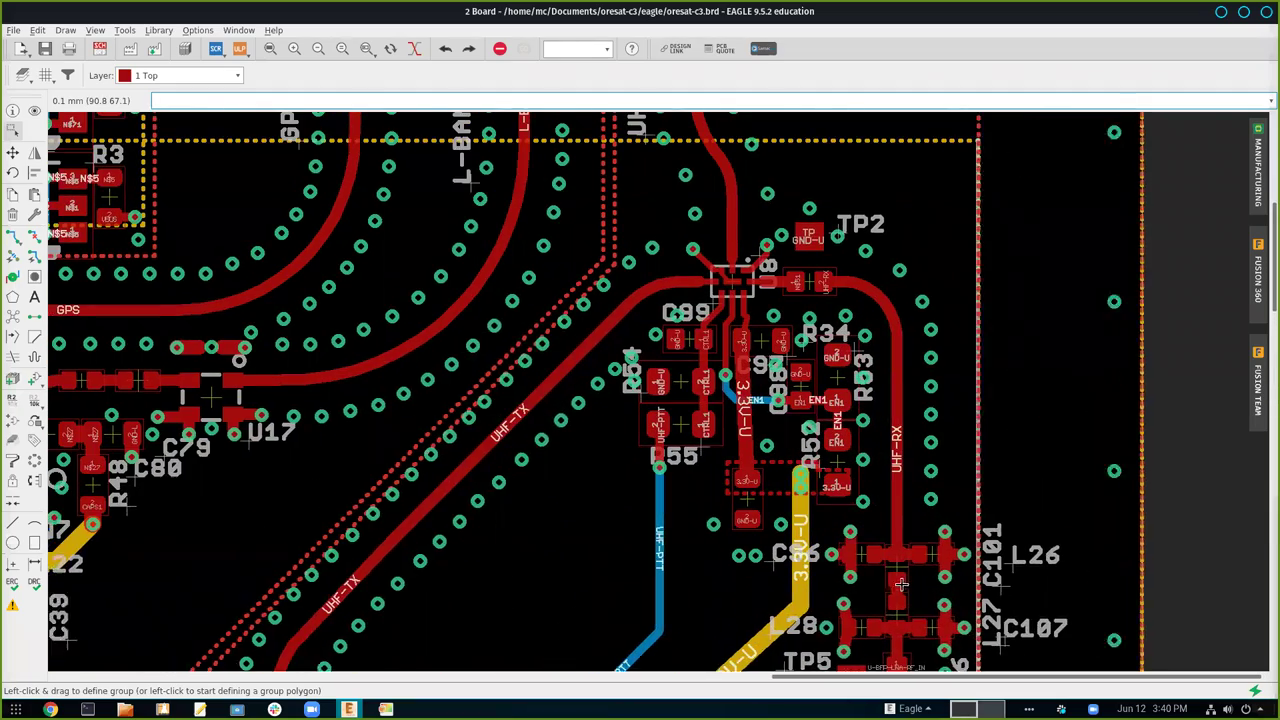
{"action": "scroll", "coordinate": [905, 597], "scroll_direction": "up", "scroll_amount": 1}
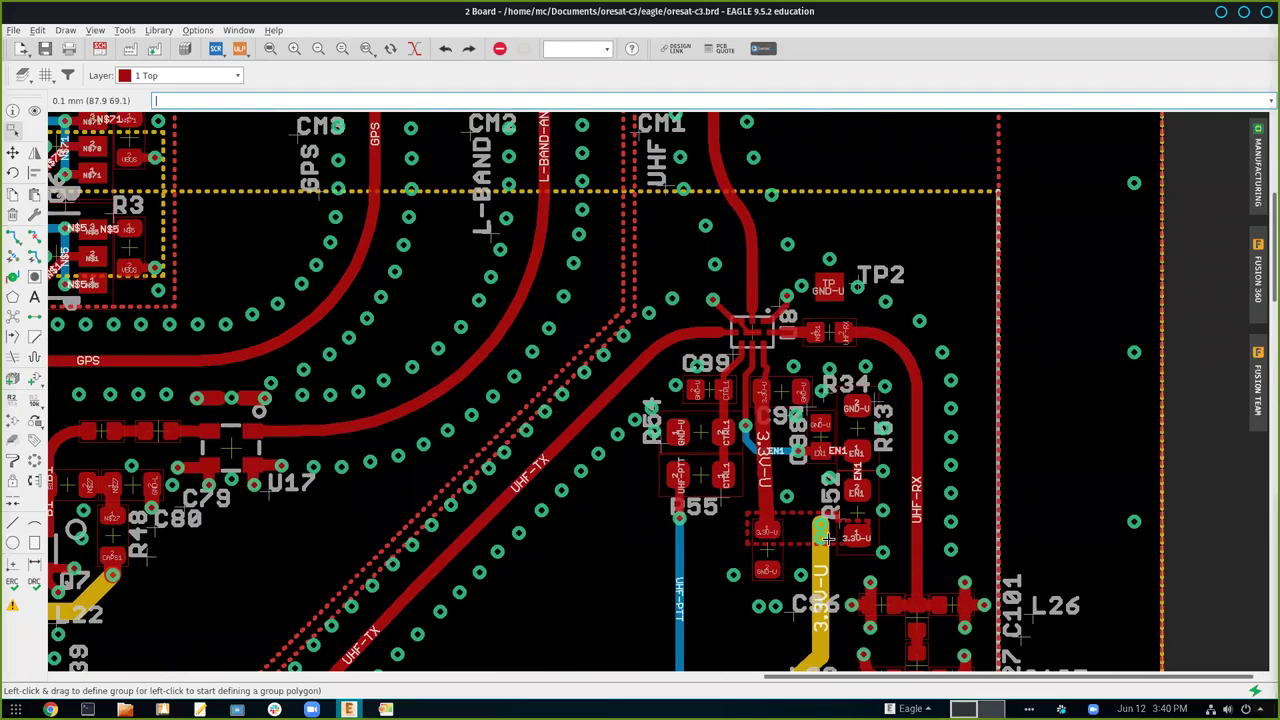
{"action": "scroll", "coordinate": [822, 592], "scroll_direction": "left", "scroll_amount": 1}
{"action": "scroll", "coordinate": [822, 592], "scroll_direction": "down", "scroll_amount": 1}
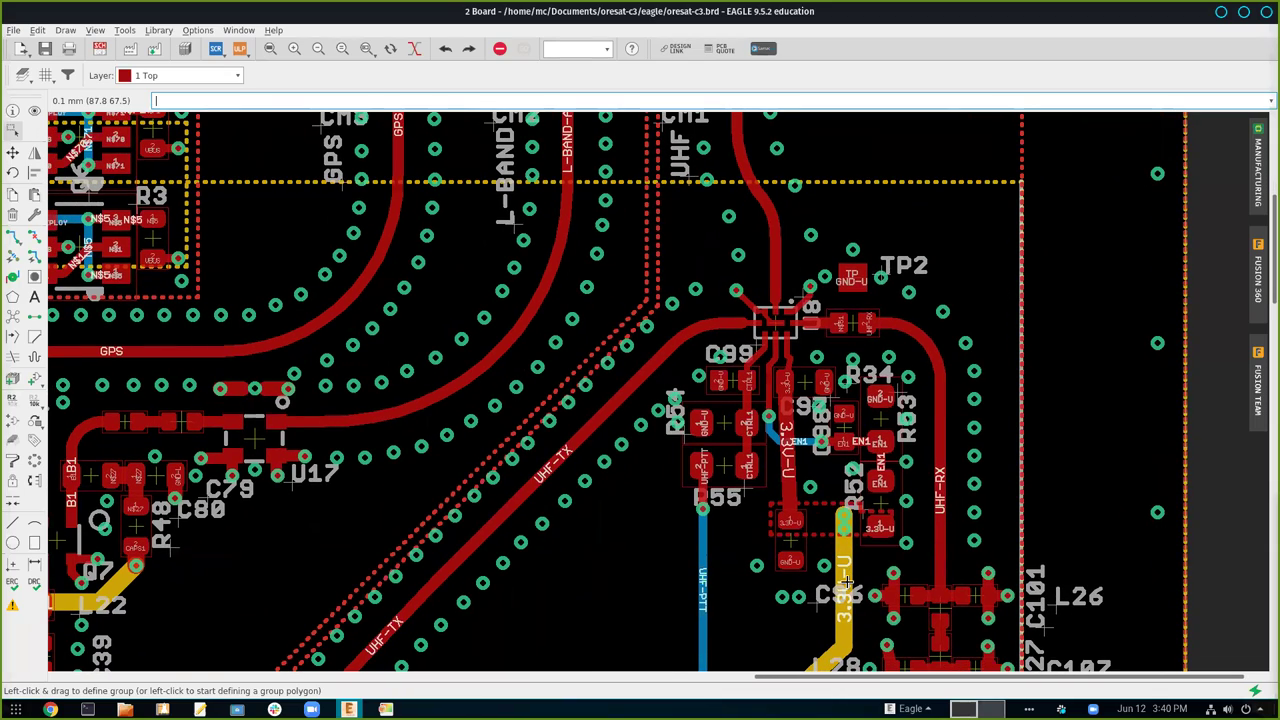
{"action": "scroll", "coordinate": [845, 580], "scroll_direction": "down", "scroll_amount": 2}
{"action": "scroll", "coordinate": [718, 490], "scroll_direction": "left", "scroll_amount": 6}
{"action": "scroll", "coordinate": [718, 490], "scroll_direction": "up", "scroll_amount": 2}
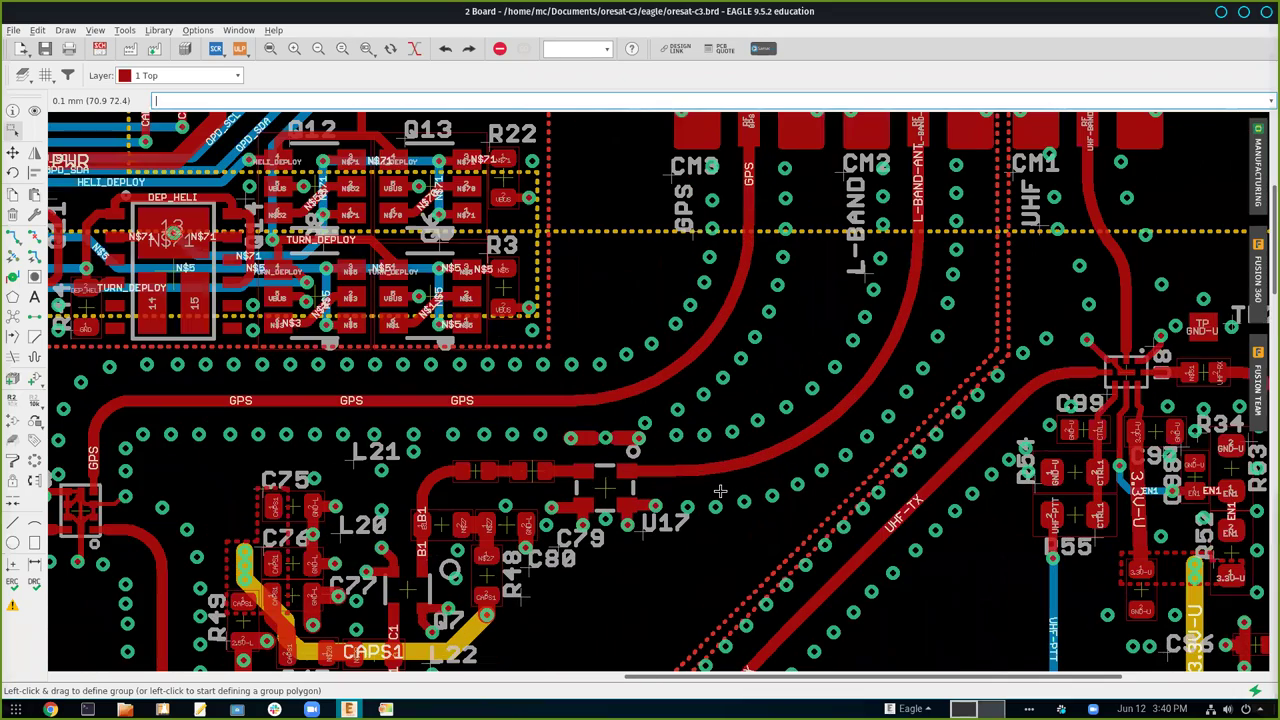
Pan to the U18, CAPS1 and GPS trace area
{"action": "left_click_drag", "start_coordinate": [720, 494], "coordinate": [777, 485]}
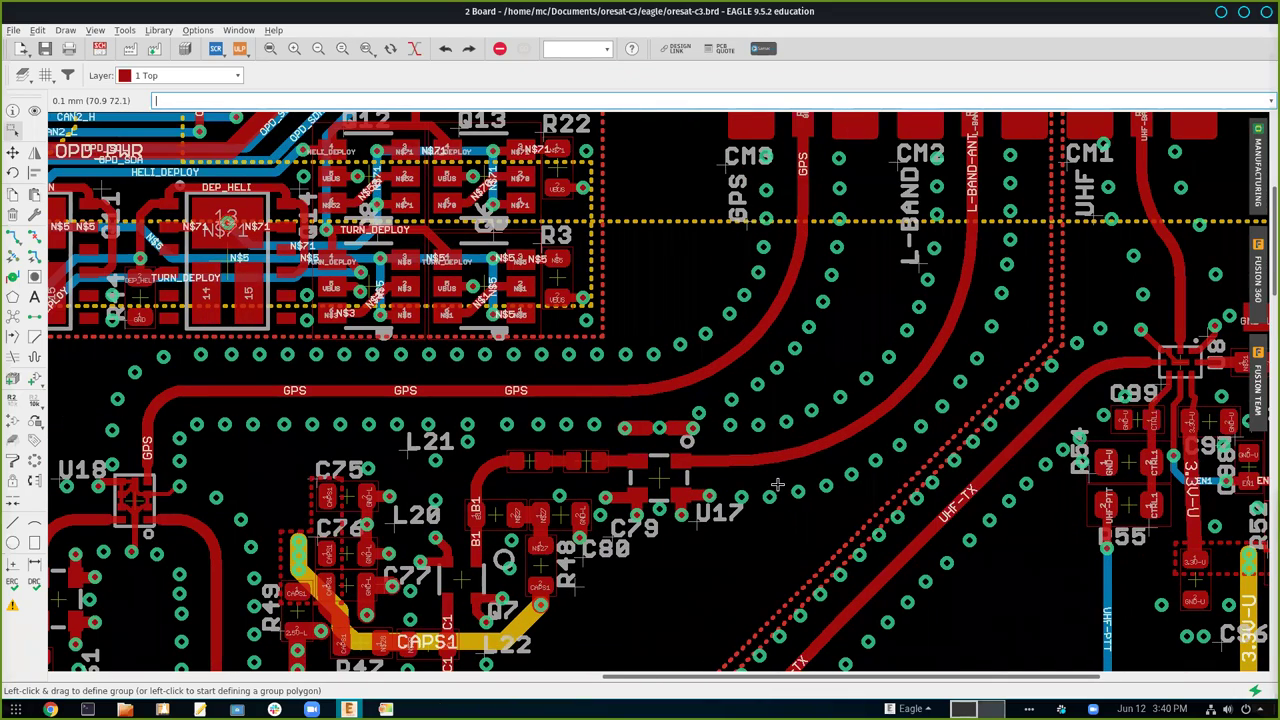
{"action": "left_click_drag", "start_coordinate": [697, 545], "coordinate": [729, 527]}
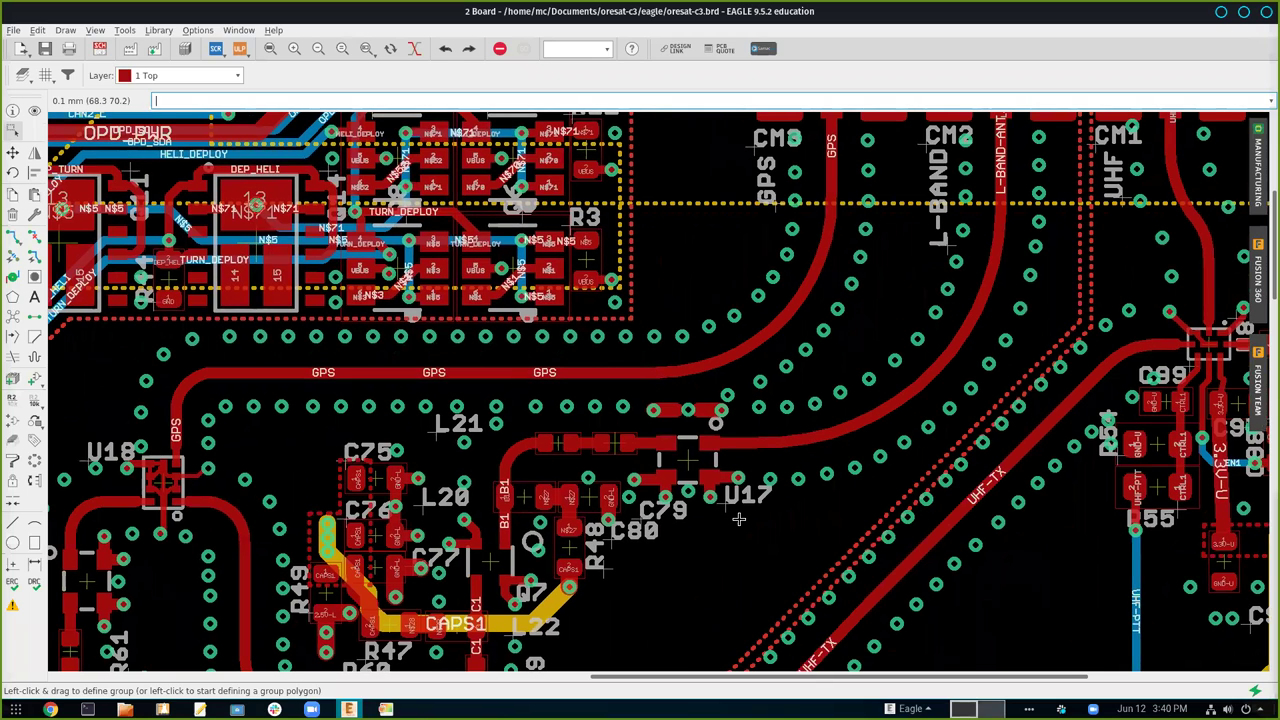
{"action": "scroll", "coordinate": [738, 518], "scroll_direction": "down", "scroll_amount": 2}
{"action": "scroll", "coordinate": [738, 518], "scroll_direction": "left", "scroll_amount": 2}
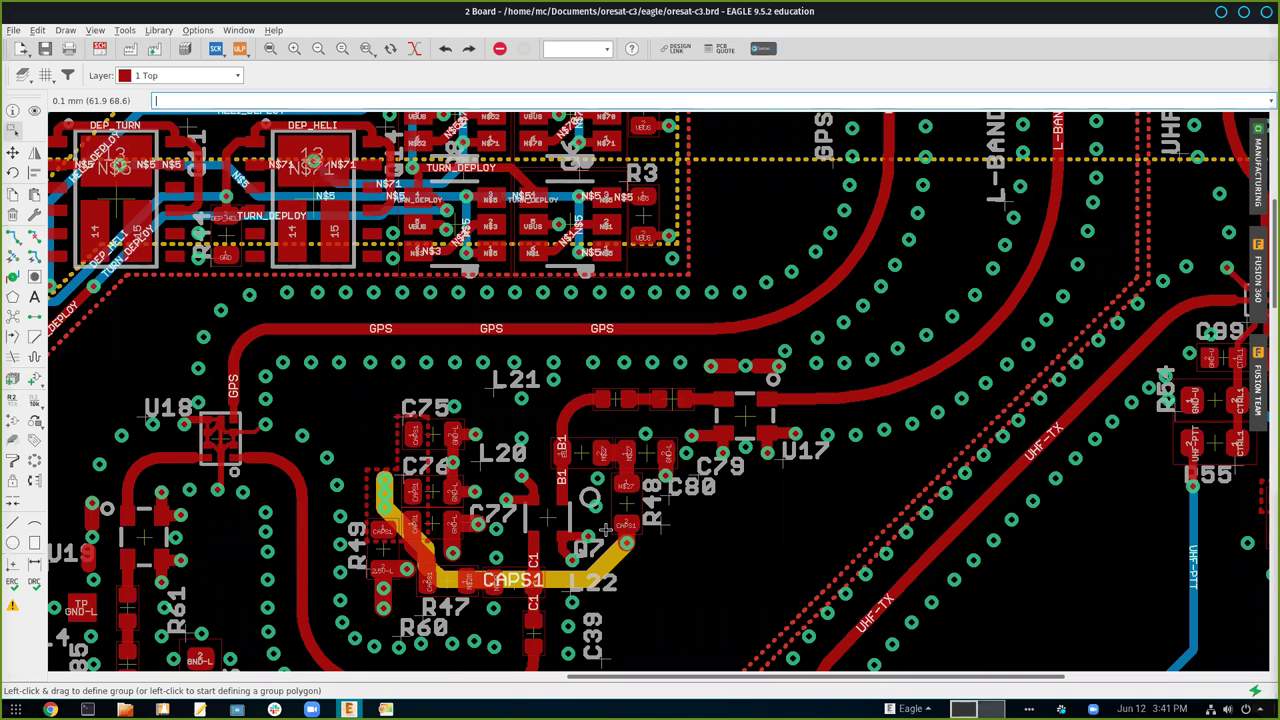
{"action": "scroll", "coordinate": [605, 530], "scroll_direction": "down", "scroll_amount": 1}
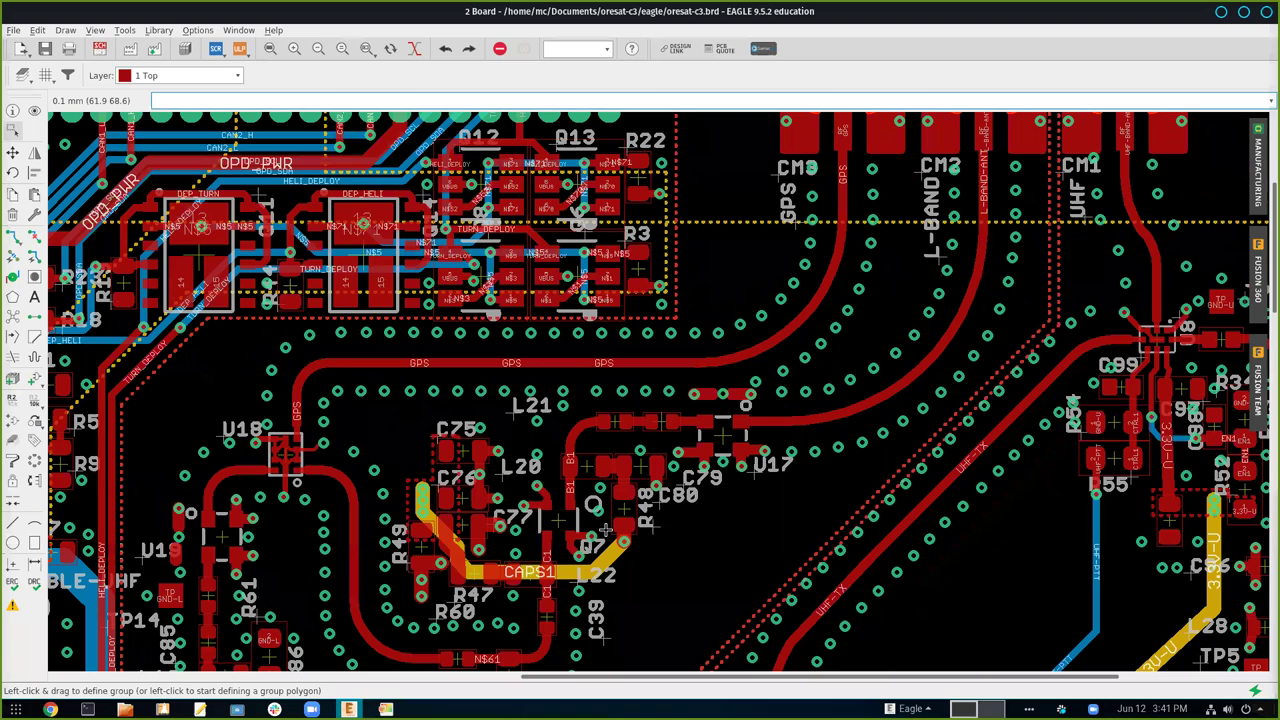
{"action": "scroll", "coordinate": [850, 180], "scroll_direction": "up", "scroll_amount": 3}
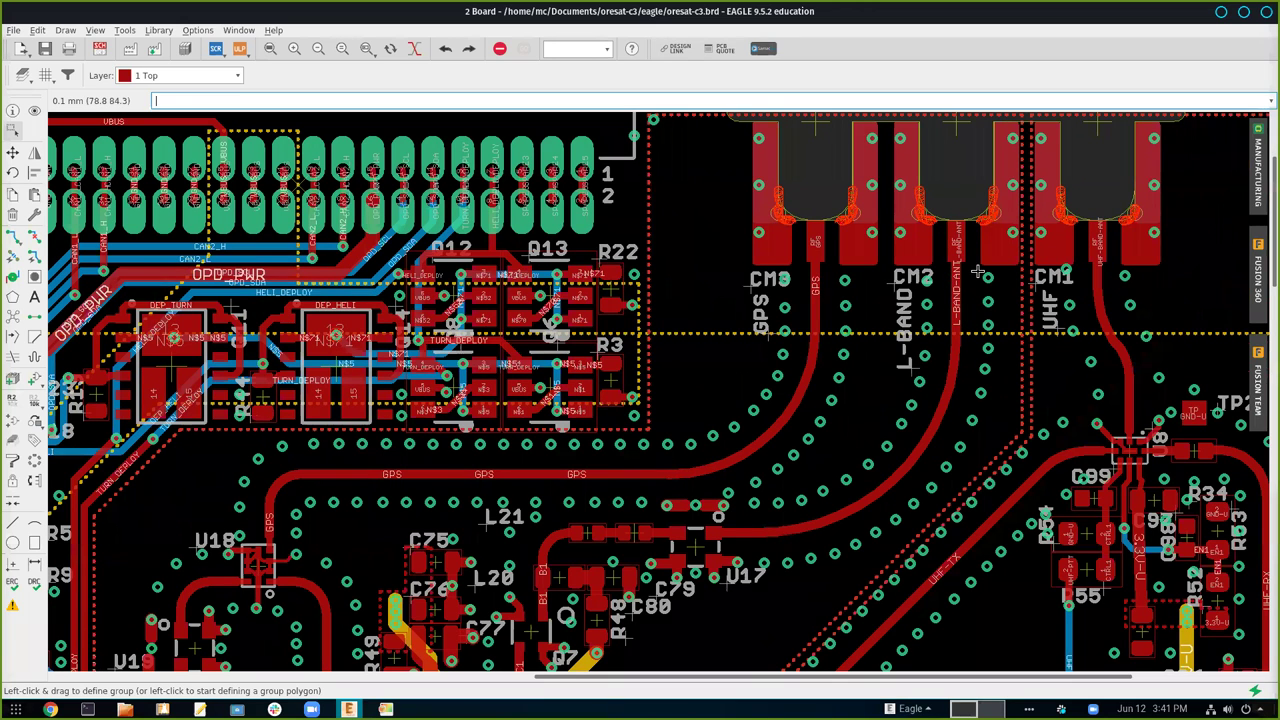
Frame connectors CM1–CM3, their pads and the traces down to the OPD_PWR and GPS routing
{"action": "left_click_drag", "start_coordinate": [969, 281], "coordinate": [958, 289]}
{"action": "scroll", "coordinate": [958, 289], "scroll_direction": "up", "scroll_amount": 3}
{"action": "scroll", "coordinate": [870, 335], "scroll_direction": "up", "scroll_amount": 2}
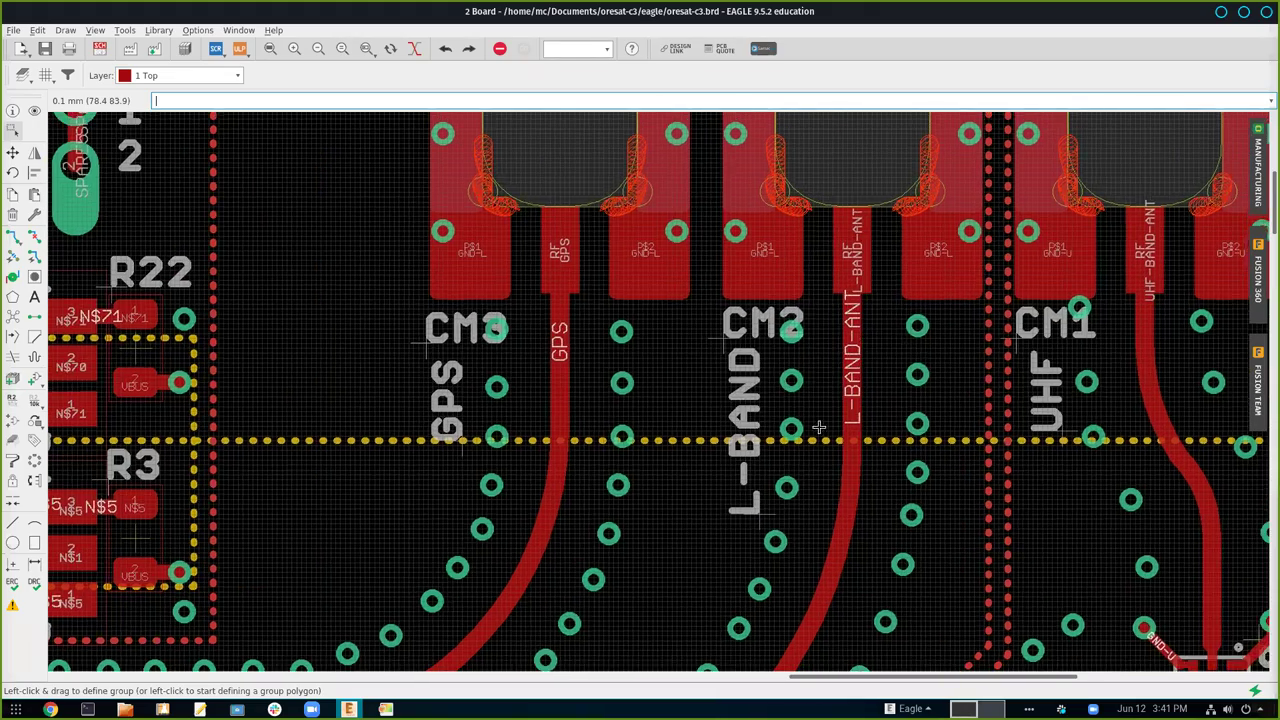
{"action": "left_click_drag", "start_coordinate": [818, 428], "coordinate": [801, 489]}
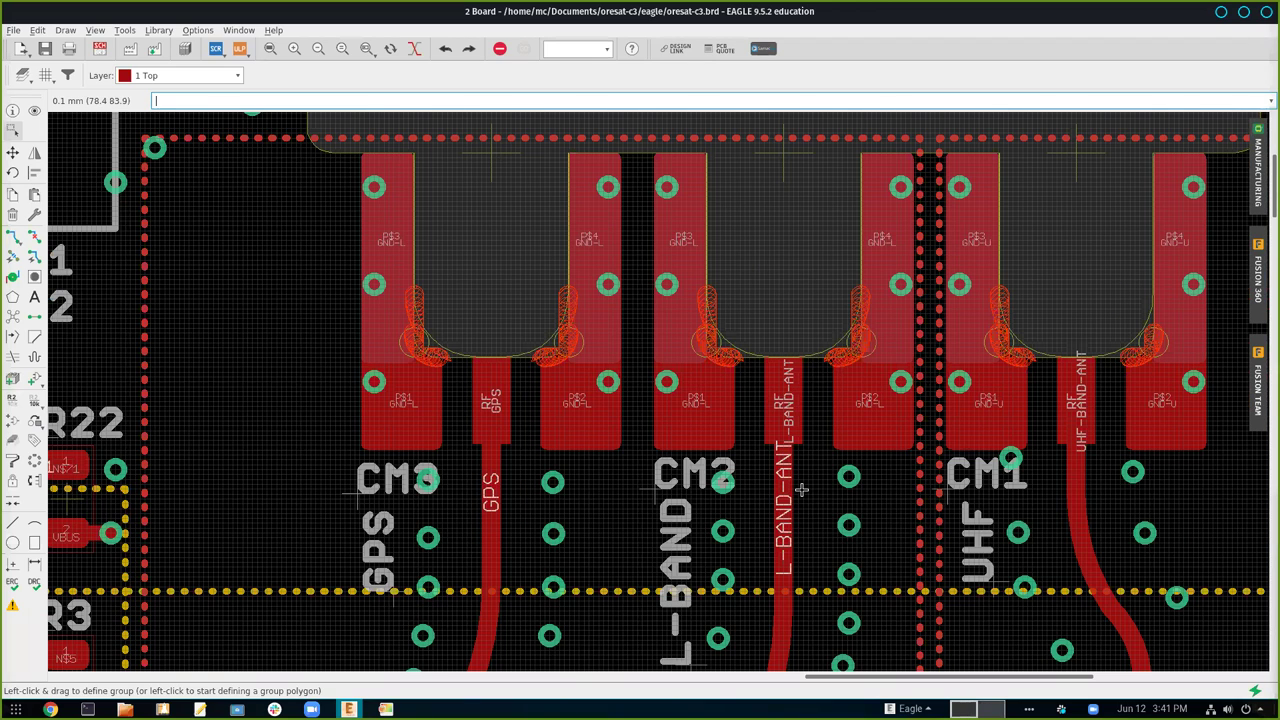
{"action": "scroll", "coordinate": [801, 489], "scroll_direction": "down", "scroll_amount": 2}
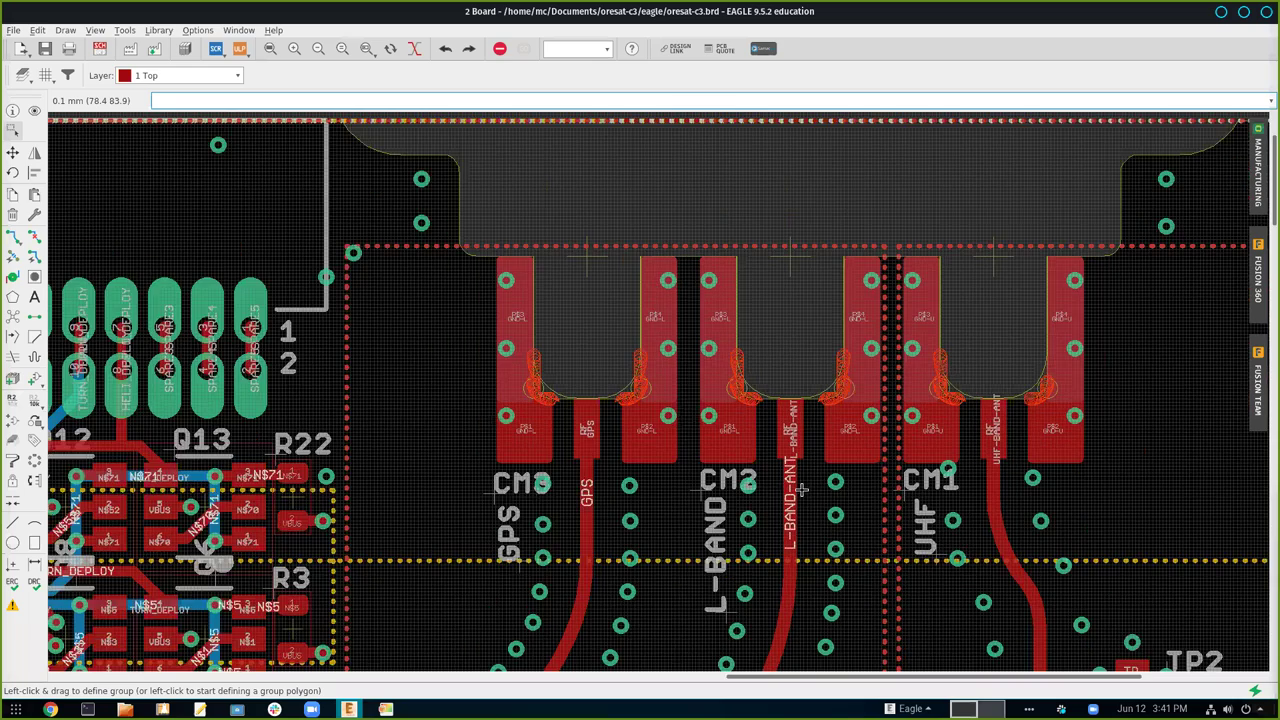
{"action": "left_click_drag", "start_coordinate": [801, 489], "coordinate": [836, 383]}
{"action": "scroll", "coordinate": [836, 383], "scroll_direction": "down", "scroll_amount": 3}
{"action": "left_click_drag", "start_coordinate": [775, 462], "coordinate": [852, 384]}
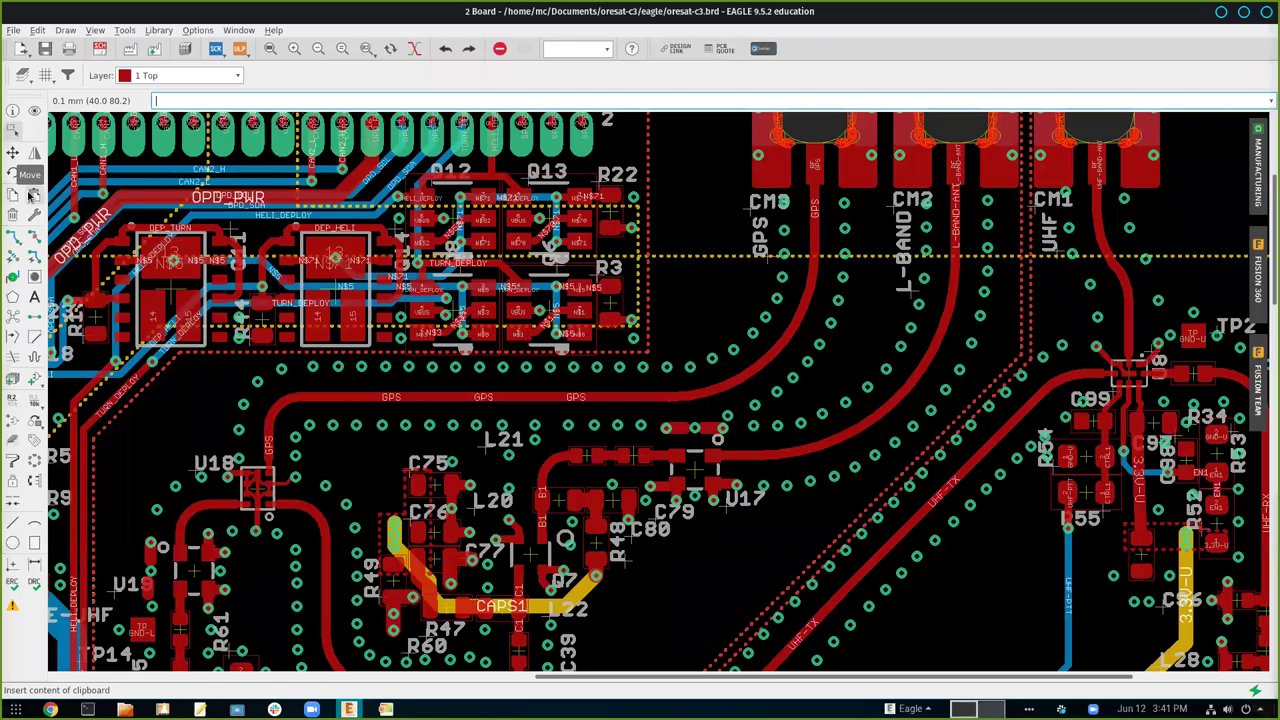
Recalculate connections so the copper pours are filled
{"action": "left_click", "coordinate": [15, 318]}
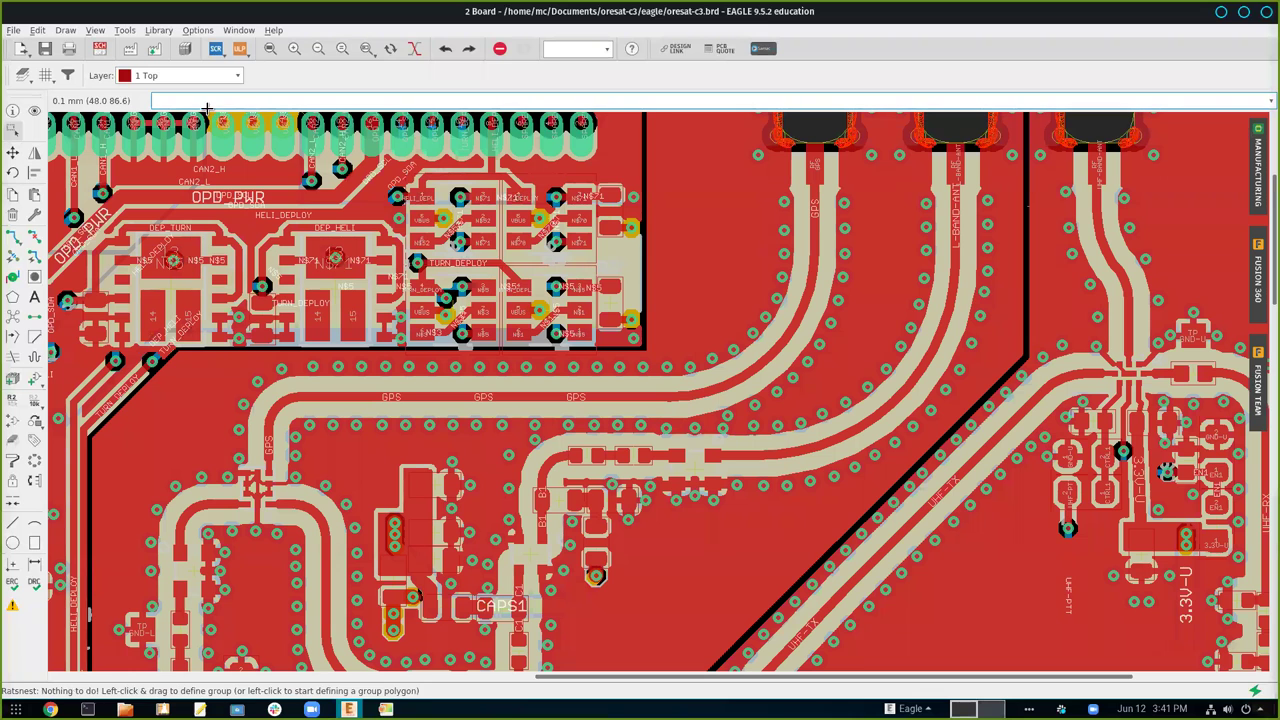
{"action": "scroll", "coordinate": [548, 305], "scroll_direction": "down", "scroll_amount": 3}
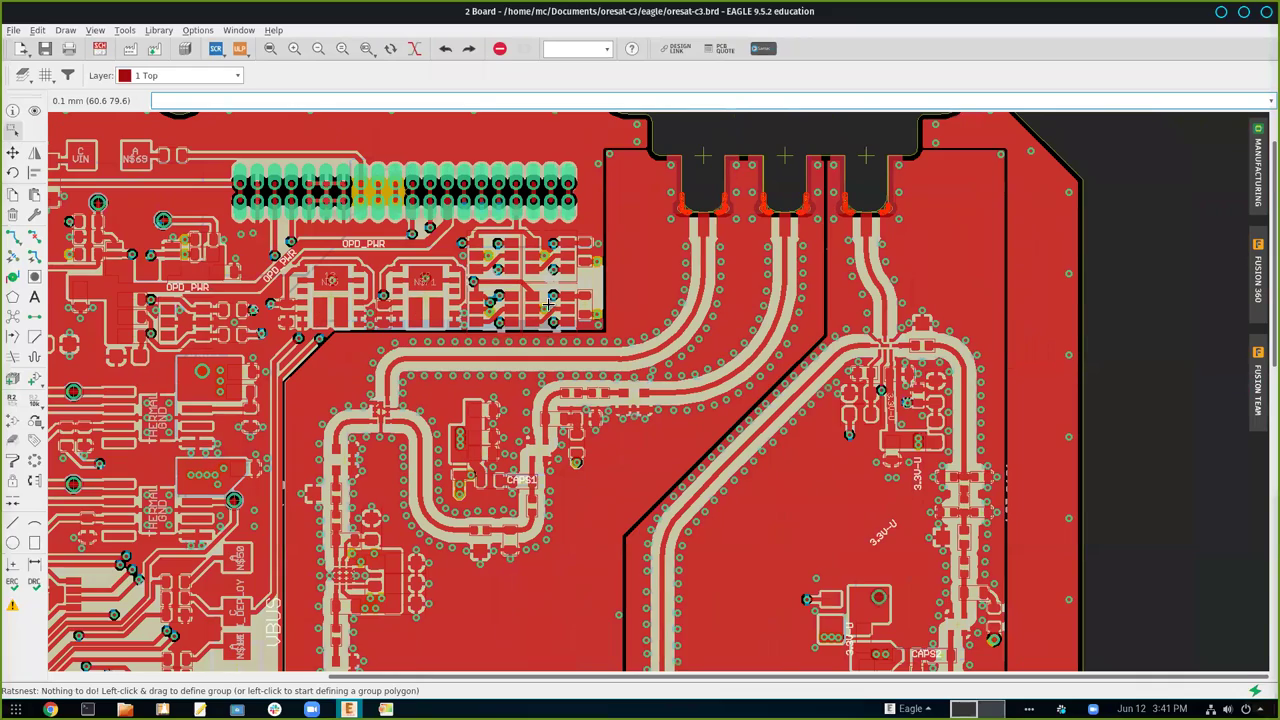
{"action": "scroll", "coordinate": [548, 305], "scroll_direction": "down", "scroll_amount": 3}
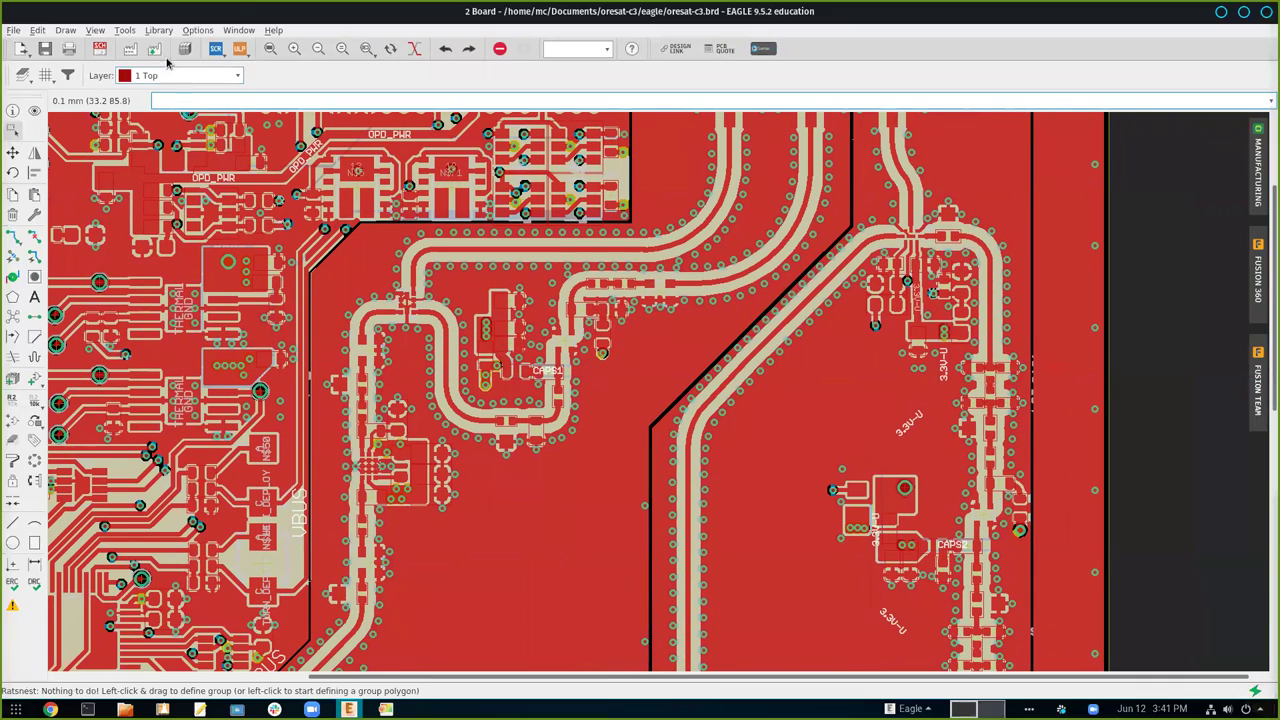
Make 2 GND the active layer and survey its ground pour near the JP headers
{"action": "left_click", "coordinate": [190, 76]}
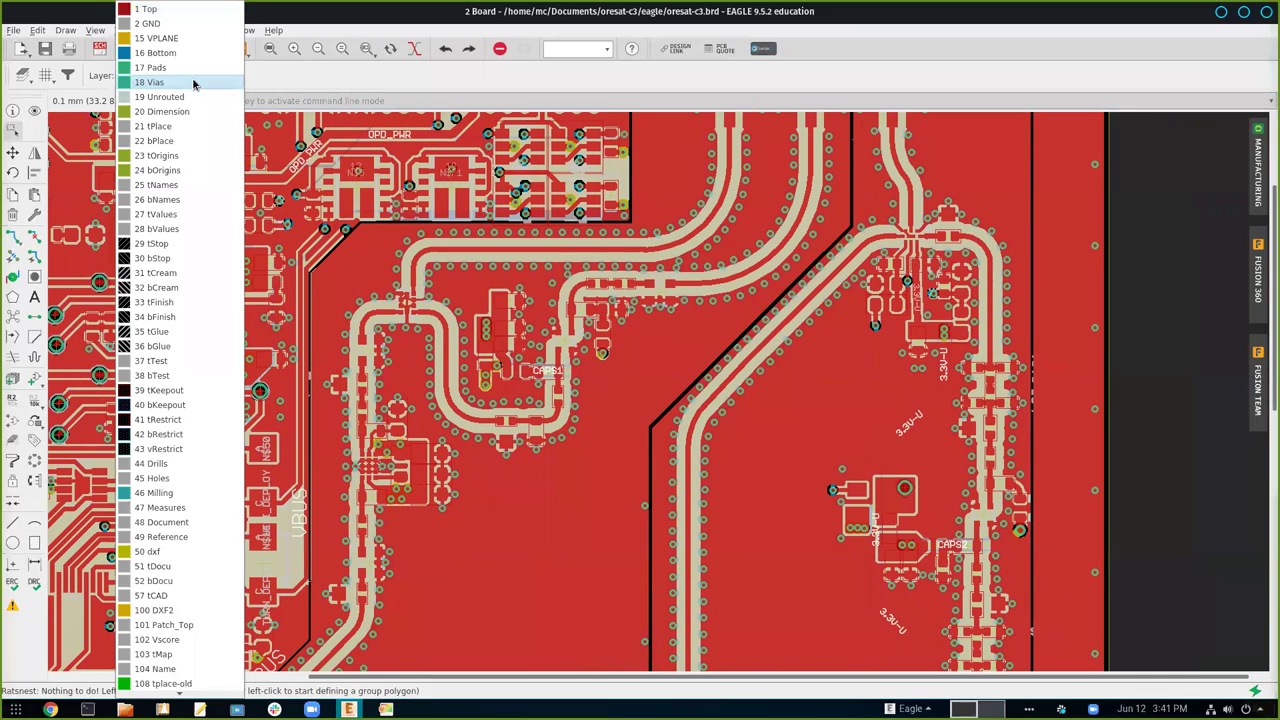
{"action": "left_click", "coordinate": [150, 23]}
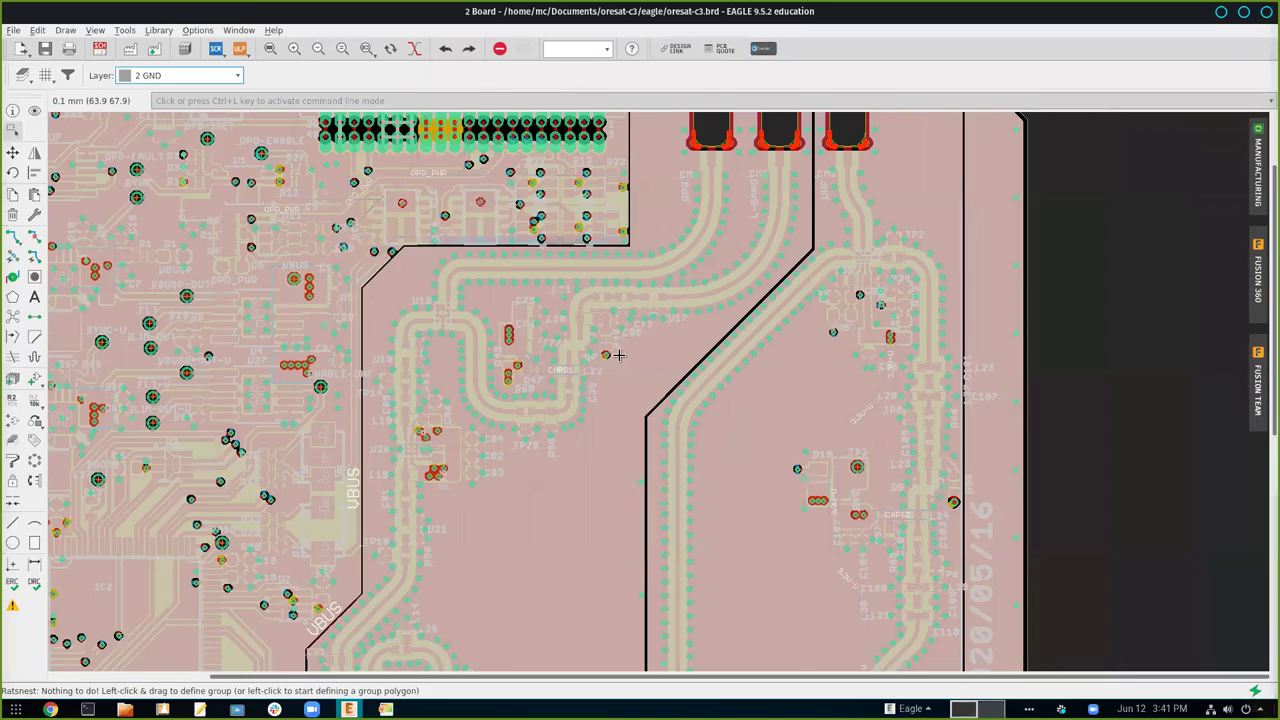
{"action": "scroll", "coordinate": [618, 355], "scroll_direction": "down", "scroll_amount": 2}
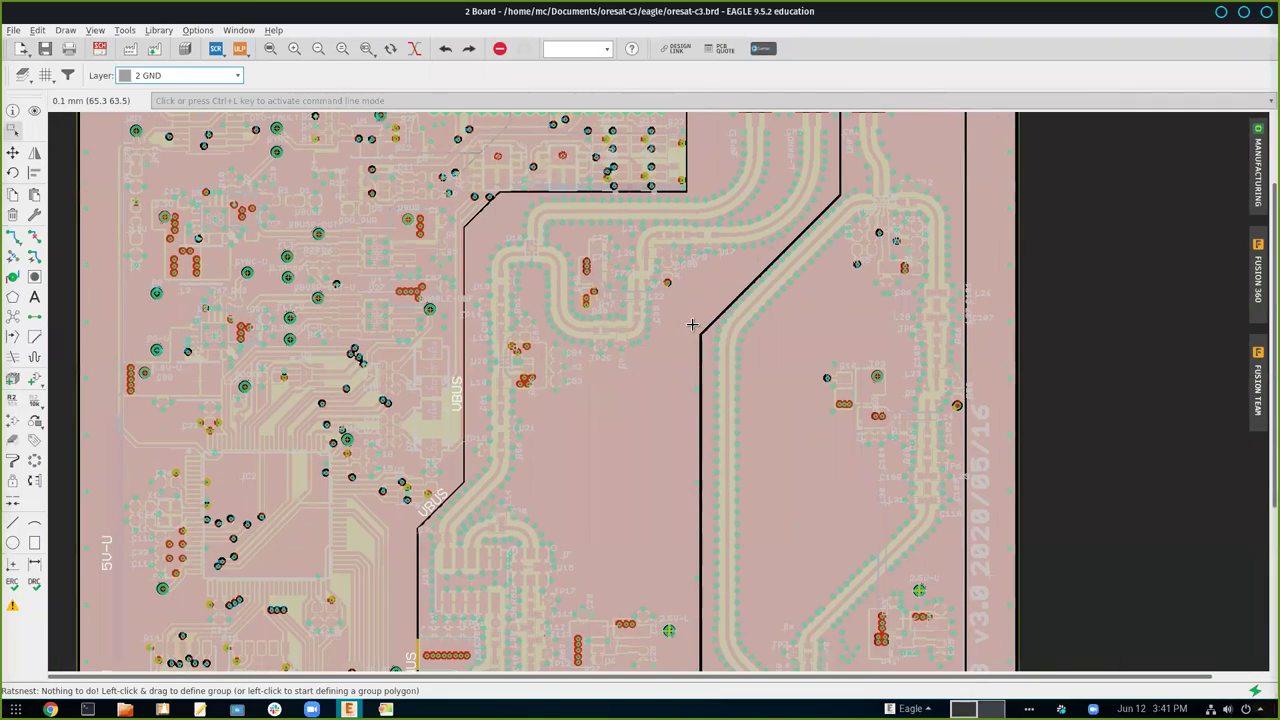
{"action": "scroll", "coordinate": [692, 325], "scroll_direction": "down", "scroll_amount": 4}
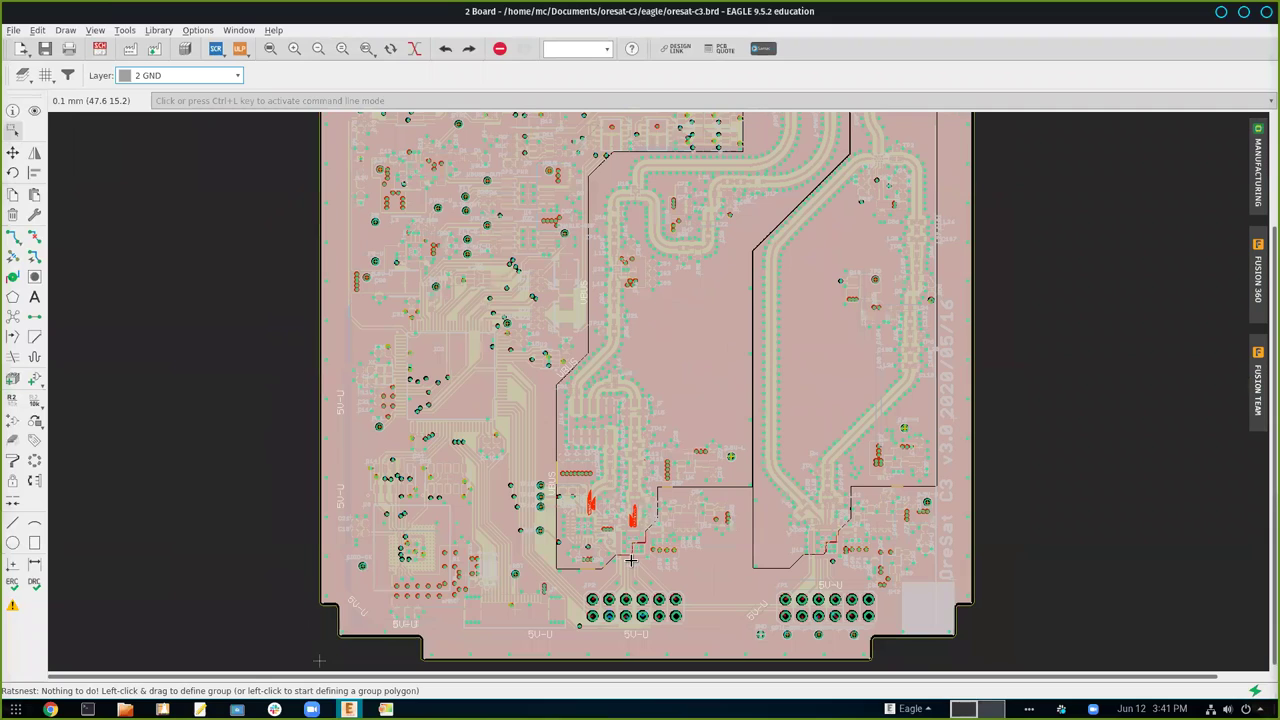
{"action": "scroll", "coordinate": [631, 561], "scroll_direction": "up", "scroll_amount": 4}
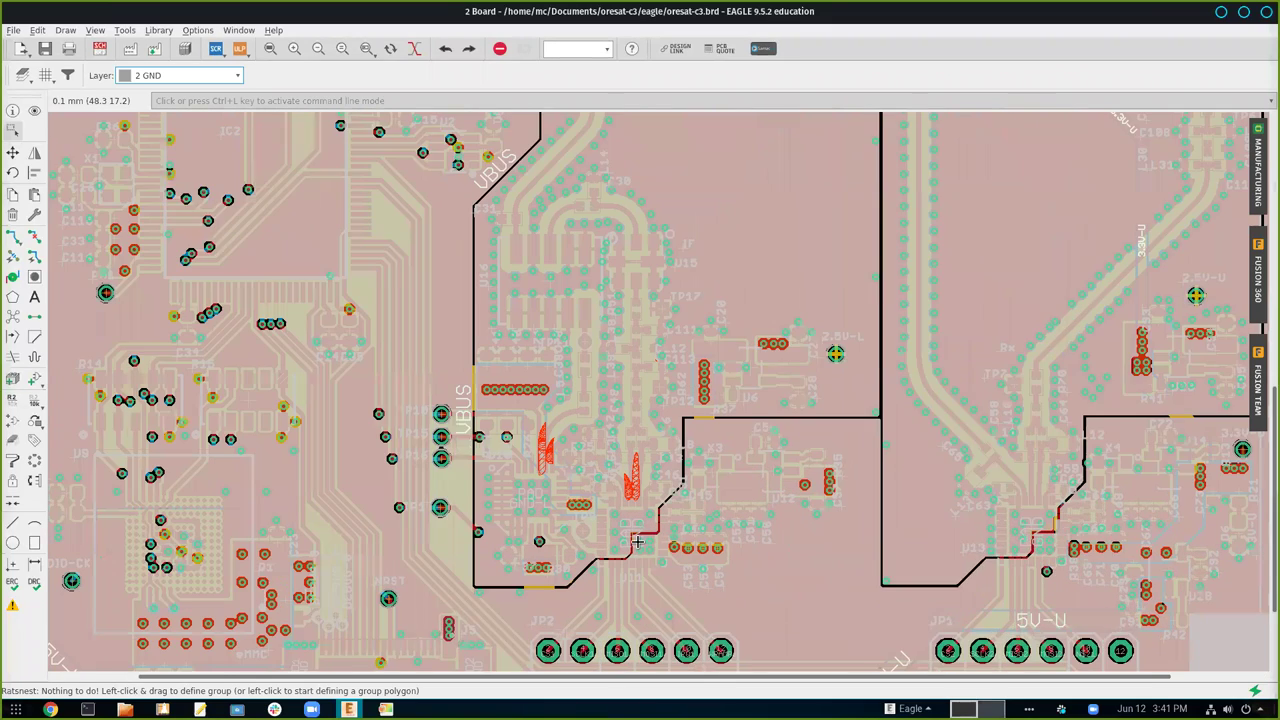
{"action": "scroll", "coordinate": [637, 541], "scroll_direction": "up", "scroll_amount": 1}
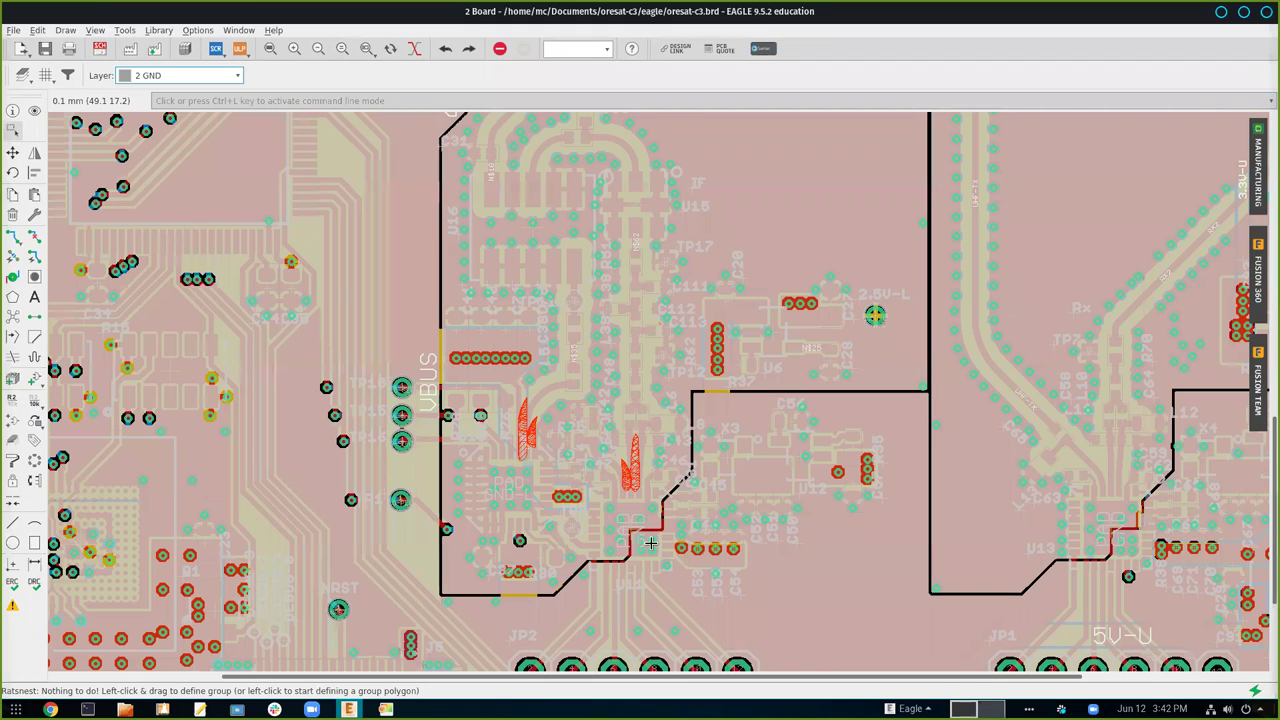
{"action": "scroll", "coordinate": [661, 553], "scroll_direction": "right", "scroll_amount": 1}
{"action": "scroll", "coordinate": [661, 553], "scroll_direction": "right", "scroll_amount": 4}
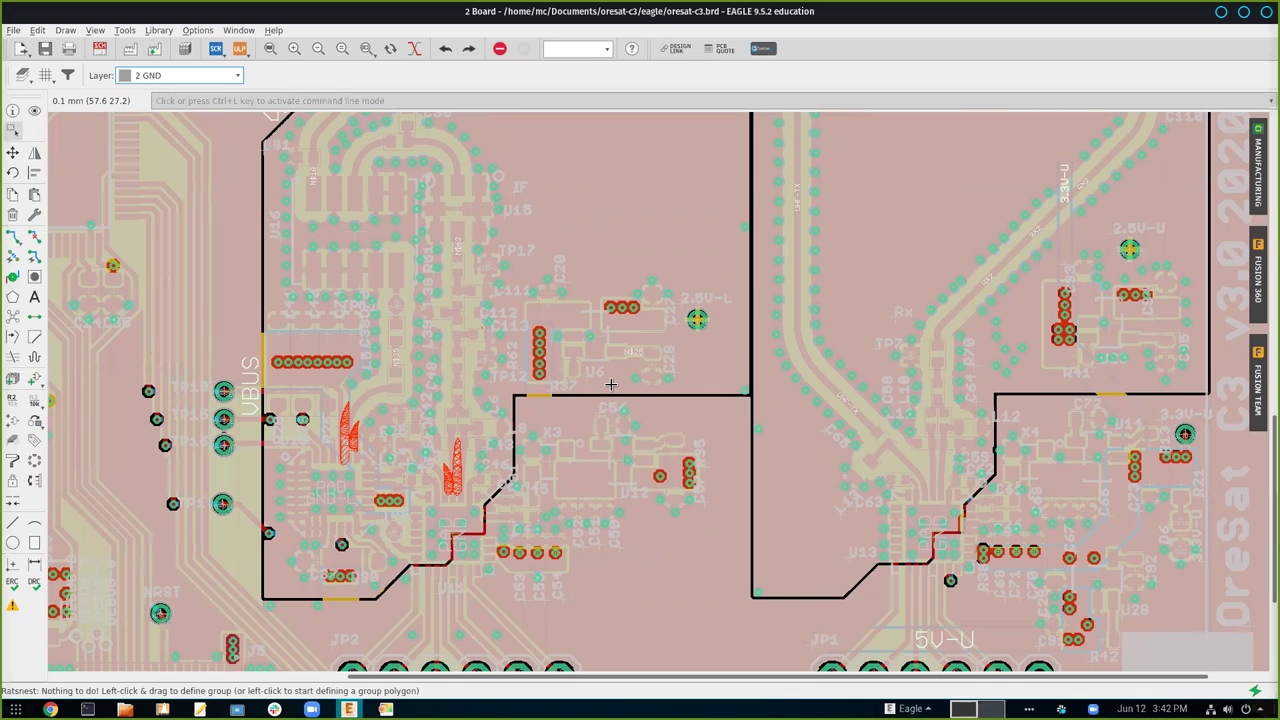
{"action": "scroll", "coordinate": [611, 384], "scroll_direction": "down", "scroll_amount": 1}
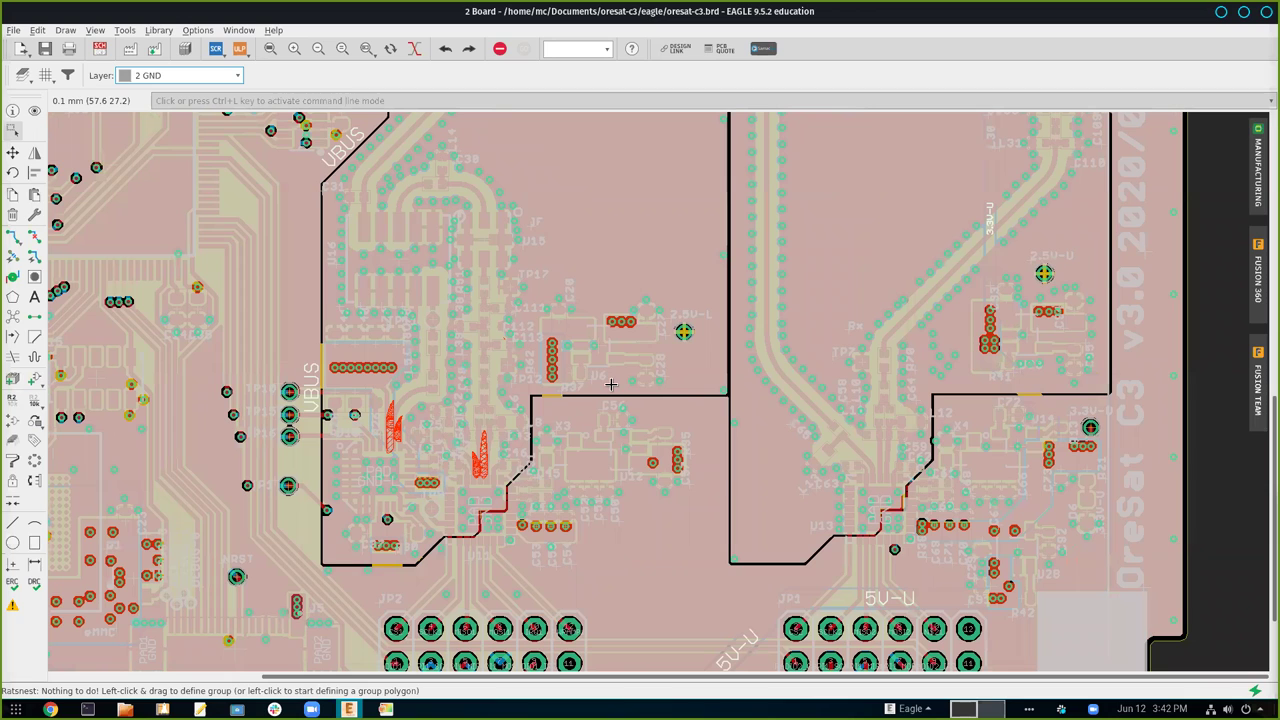
{"action": "left_click", "coordinate": [234, 76]}
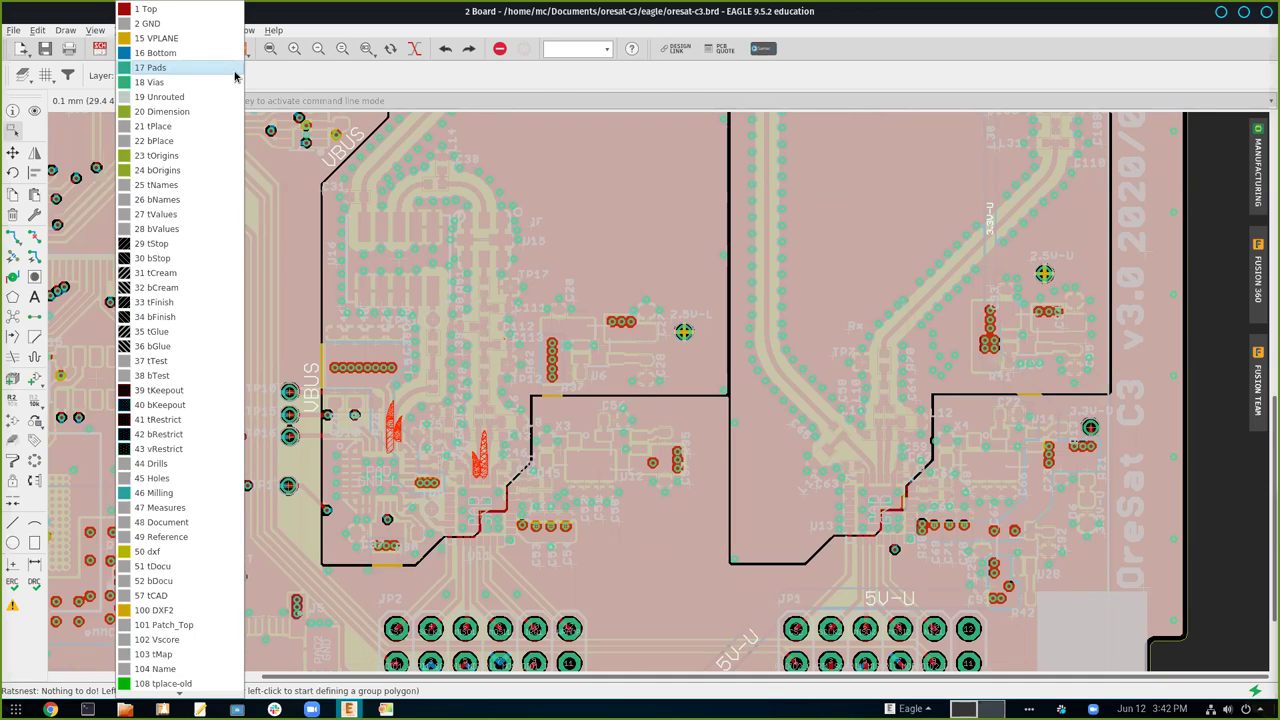
Switch the active layer to 15 VPLANE to view its pour, then to 1 Top
{"action": "left_click", "coordinate": [216, 23]}
{"action": "key", "text": "Down"}
{"action": "left_click", "coordinate": [213, 46]}
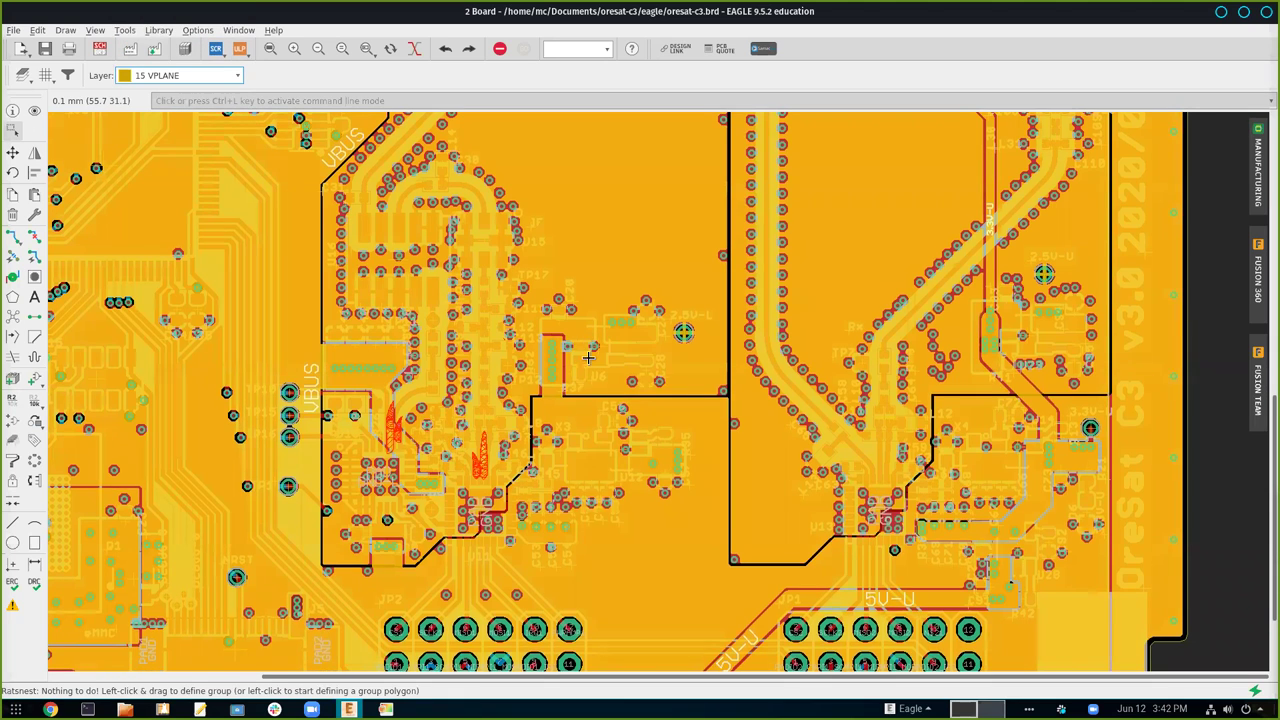
{"action": "left_click_drag", "start_coordinate": [588, 332], "coordinate": [583, 392]}
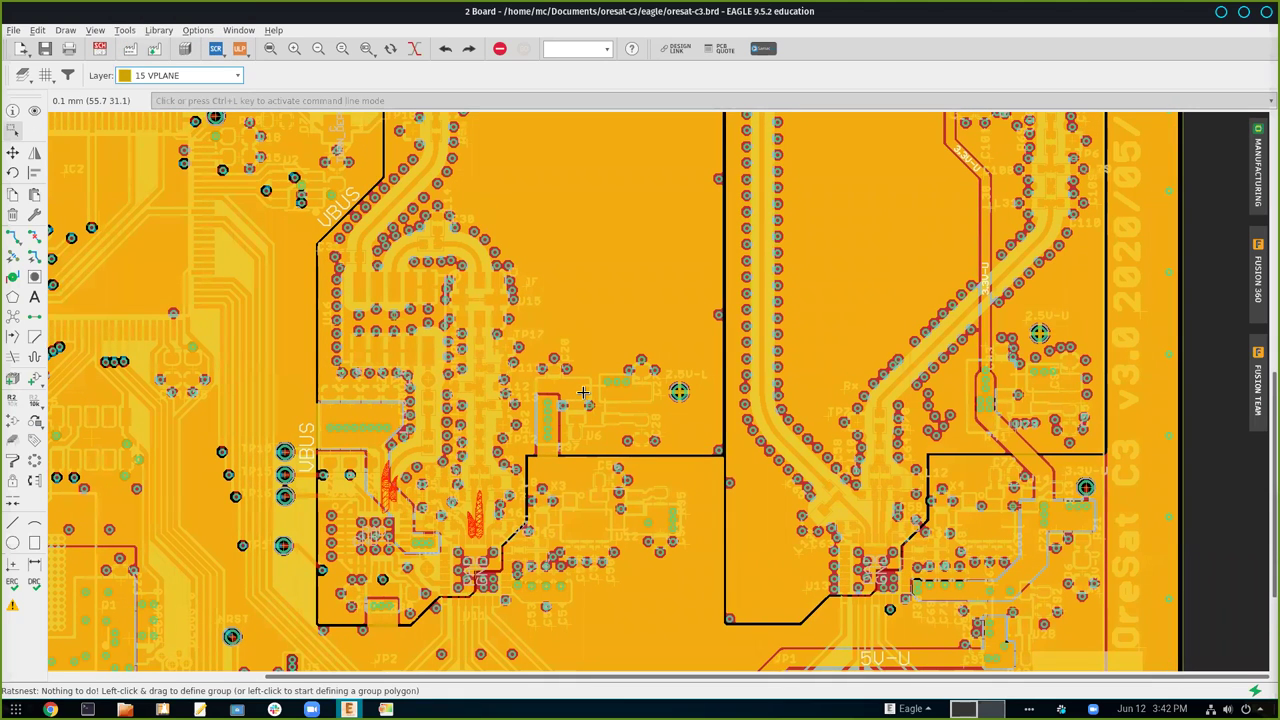
{"action": "left_click", "coordinate": [235, 77]}
{"action": "left_click", "coordinate": [150, 9]}
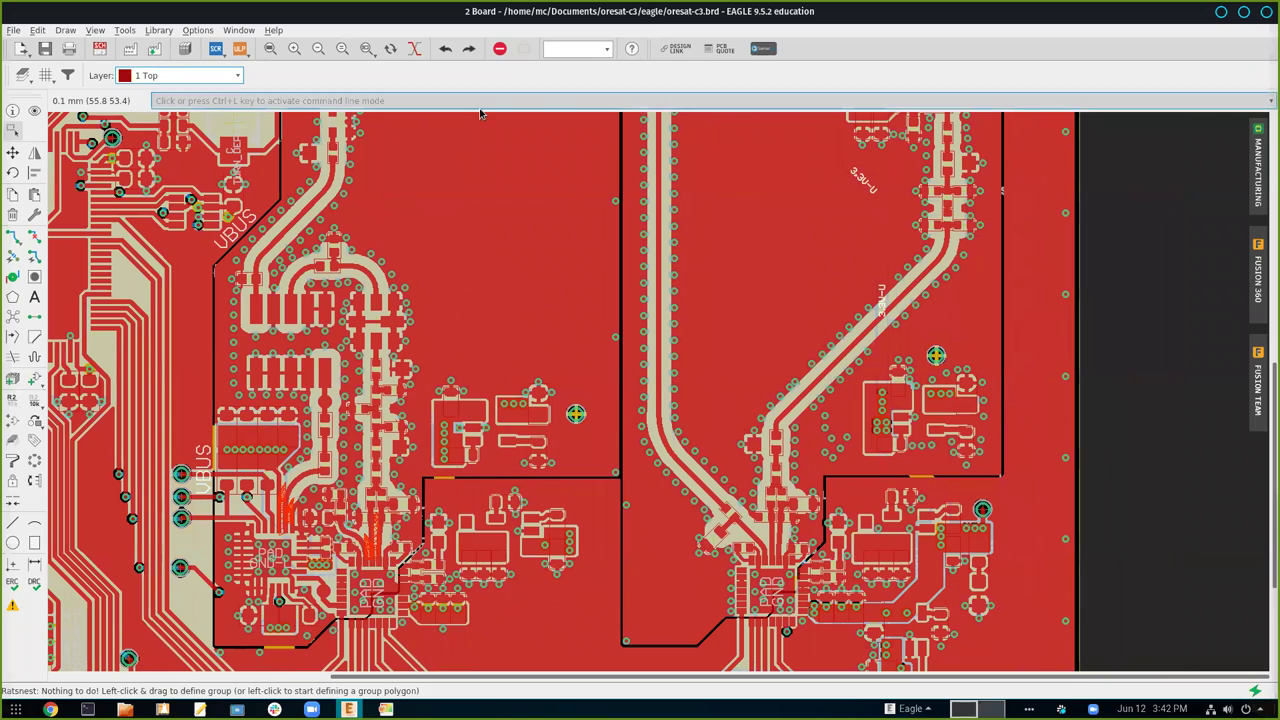
Unfill every copper pour with the 'ripup @' command
{"action": "left_click", "coordinate": [483, 101]}
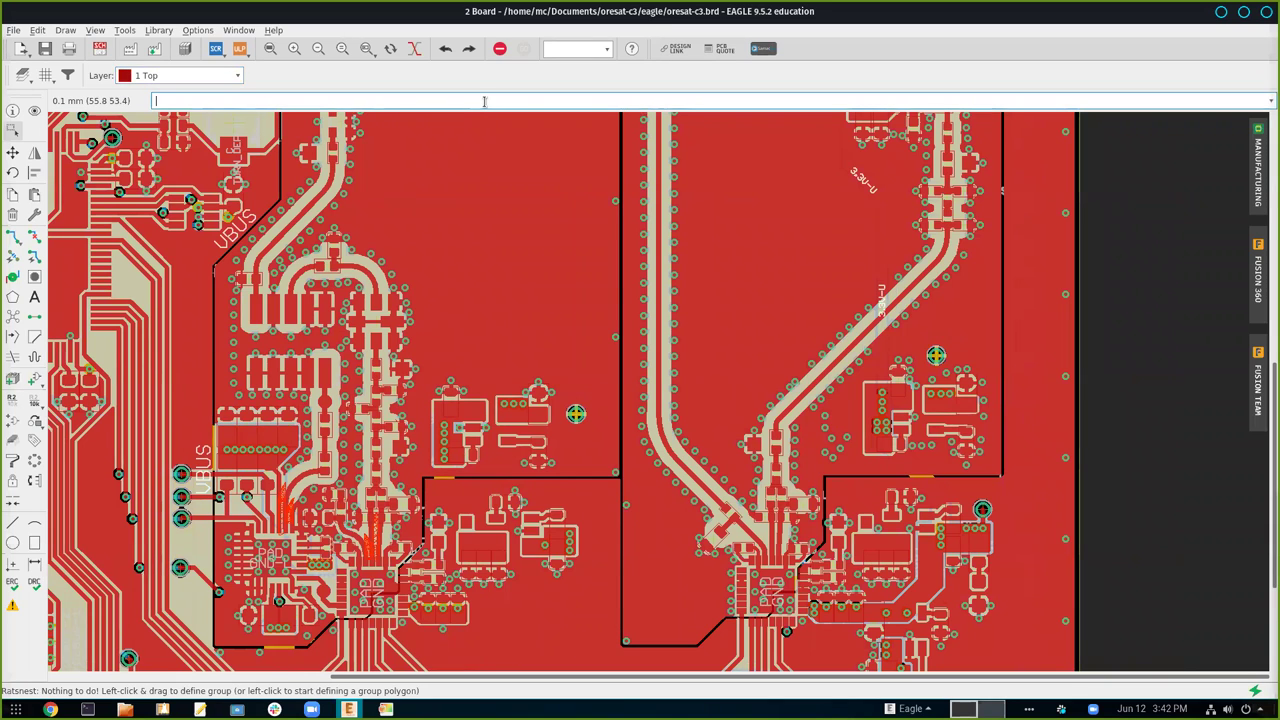
{"action": "type", "text": "rip"}
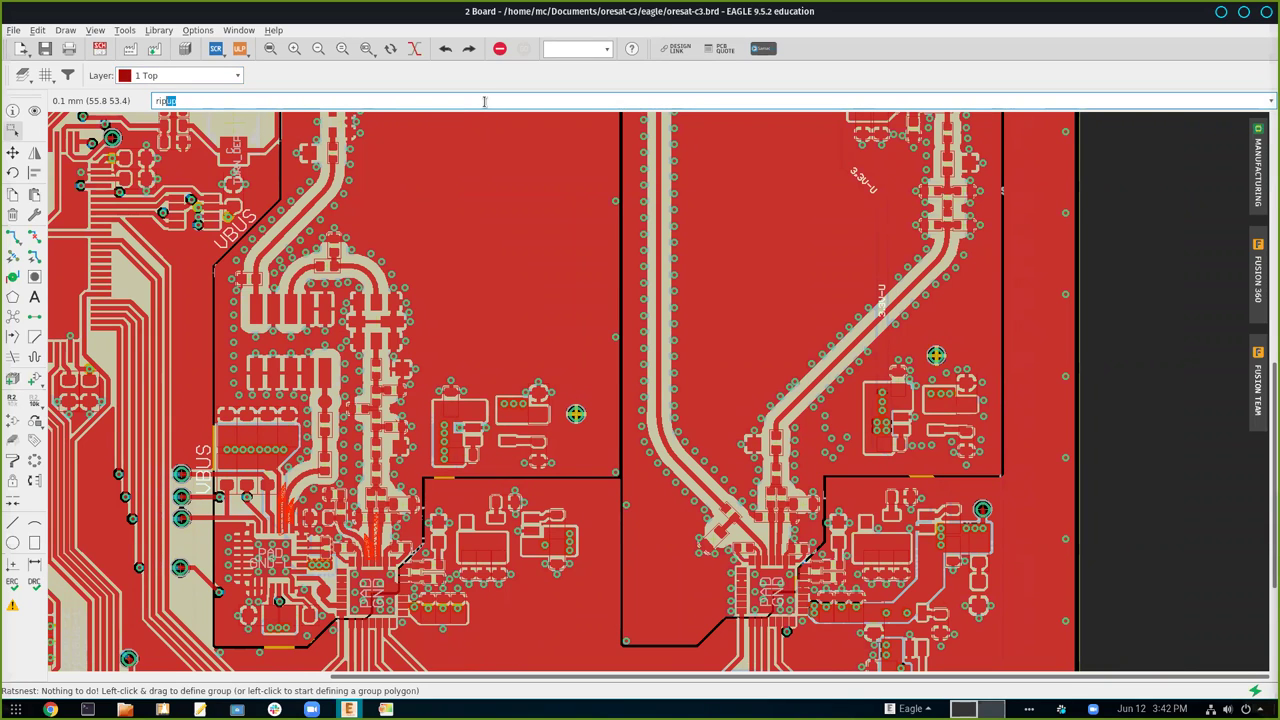
{"action": "type", "text": "@"}
{"action": "key", "text": "BackSpace"}
{"action": "type", "text": "up @;"}
{"action": "key", "text": "Return"}
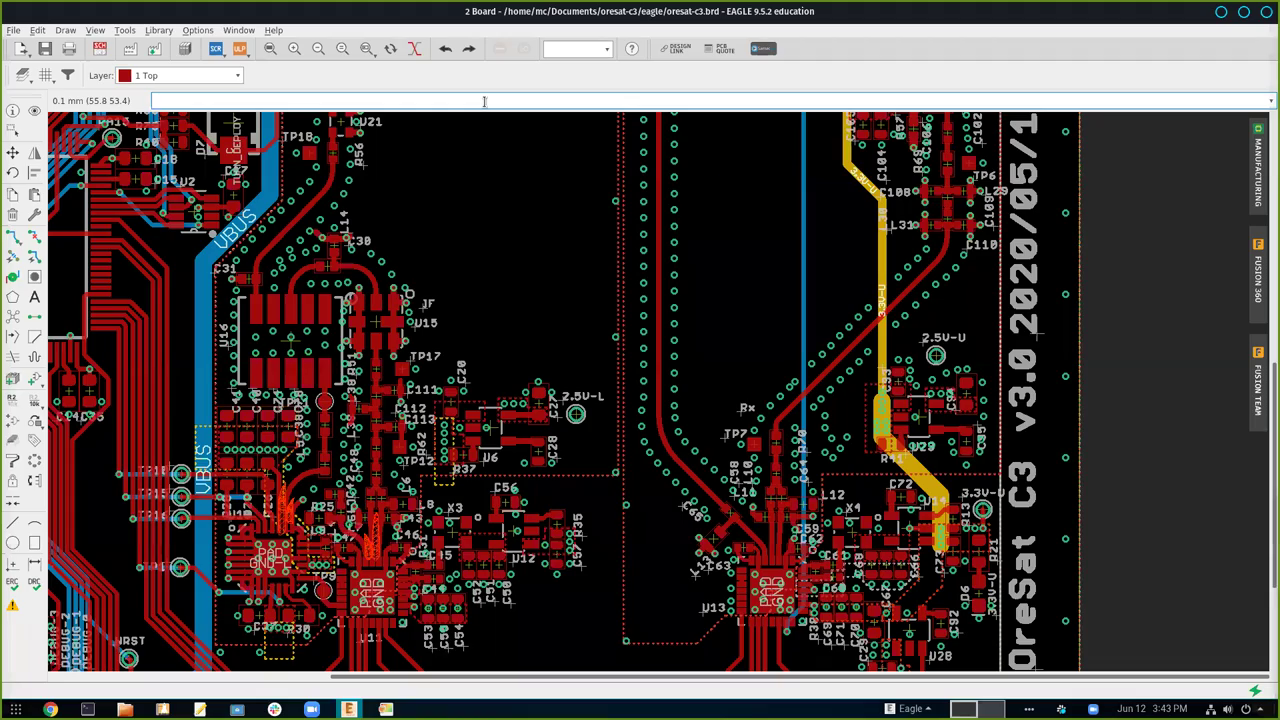
Zoom in and center on header JP1 with U13's CS2, SCLK2, MISO2 and MOSI2 traces
{"action": "scroll", "coordinate": [690, 330], "scroll_direction": "down", "scroll_amount": 5}
{"action": "scroll", "coordinate": [690, 330], "scroll_direction": "right", "scroll_amount": 3}
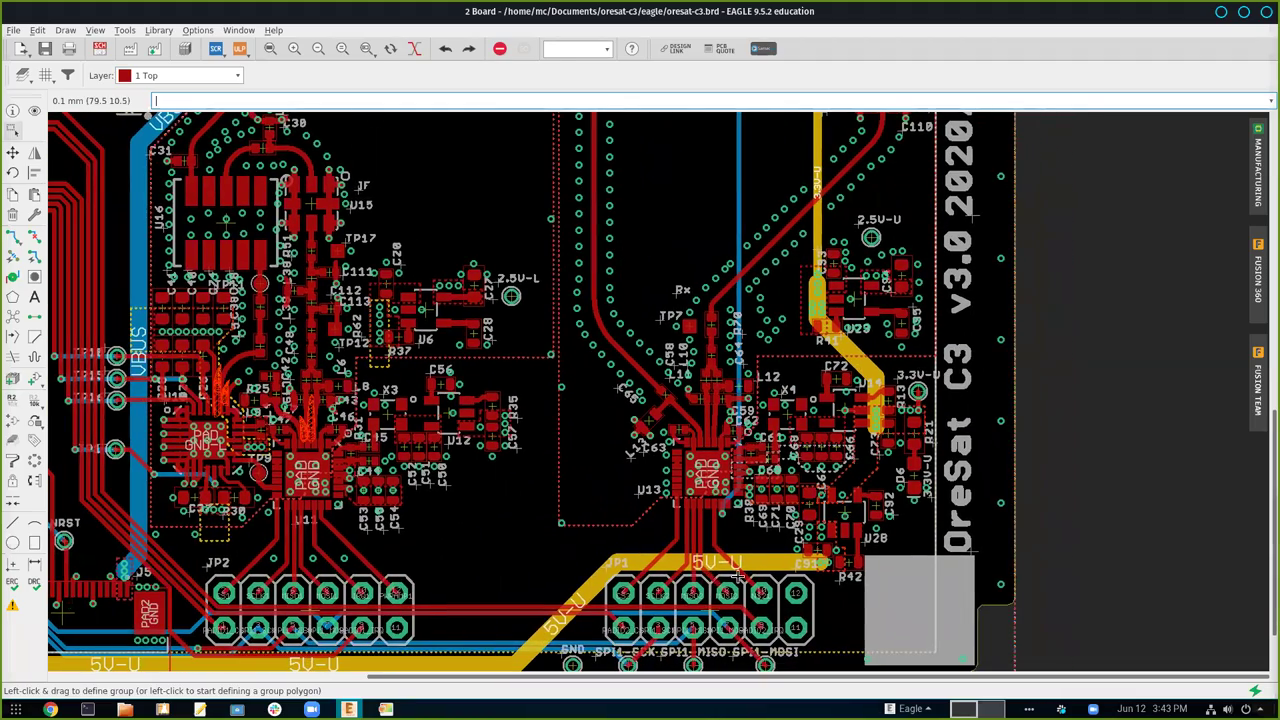
{"action": "scroll", "coordinate": [737, 576], "scroll_direction": "down", "scroll_amount": 2}
{"action": "scroll", "coordinate": [733, 419], "scroll_direction": "up", "scroll_amount": 2}
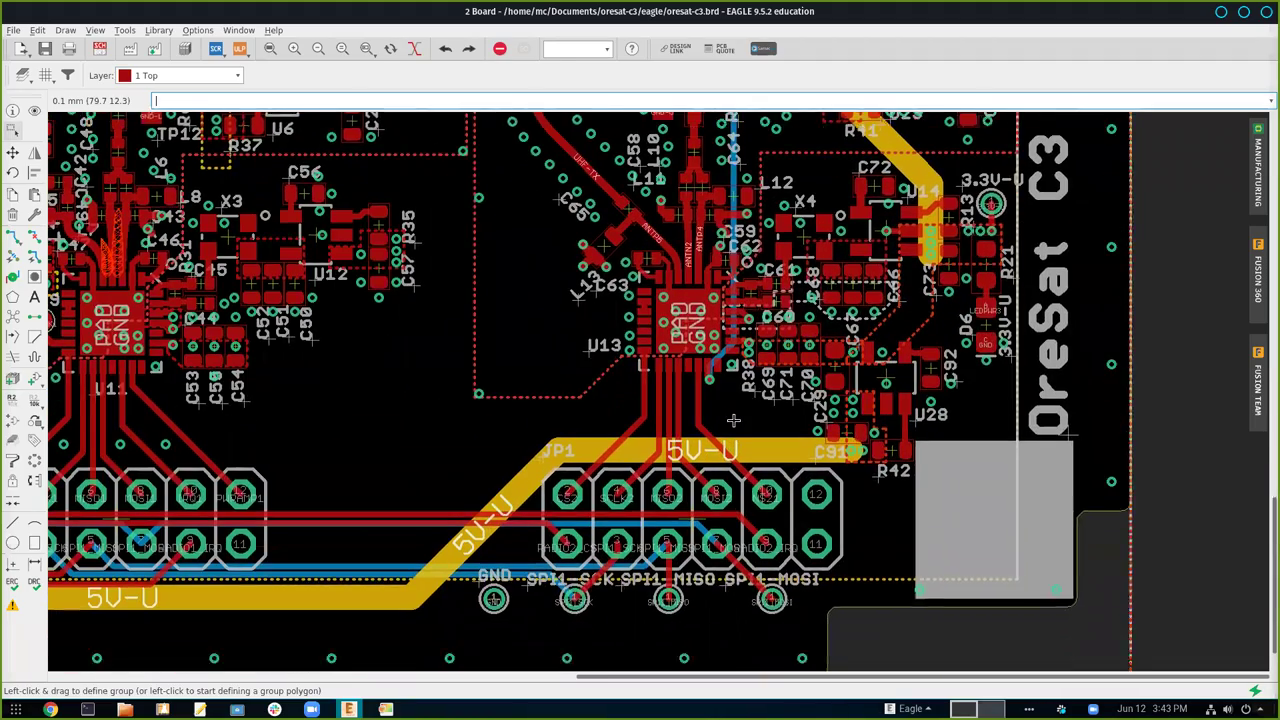
{"action": "scroll", "coordinate": [733, 417], "scroll_direction": "up", "scroll_amount": 2}
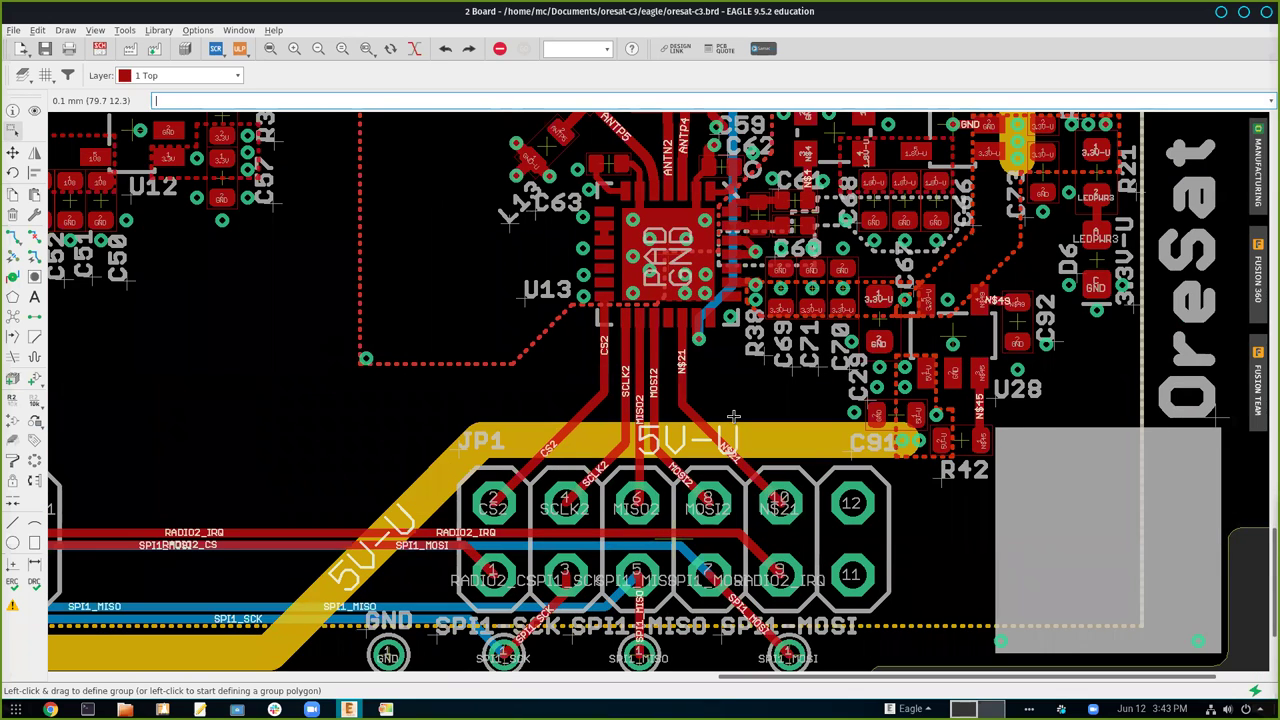
{"action": "left_click_drag", "start_coordinate": [733, 417], "coordinate": [712, 381]}
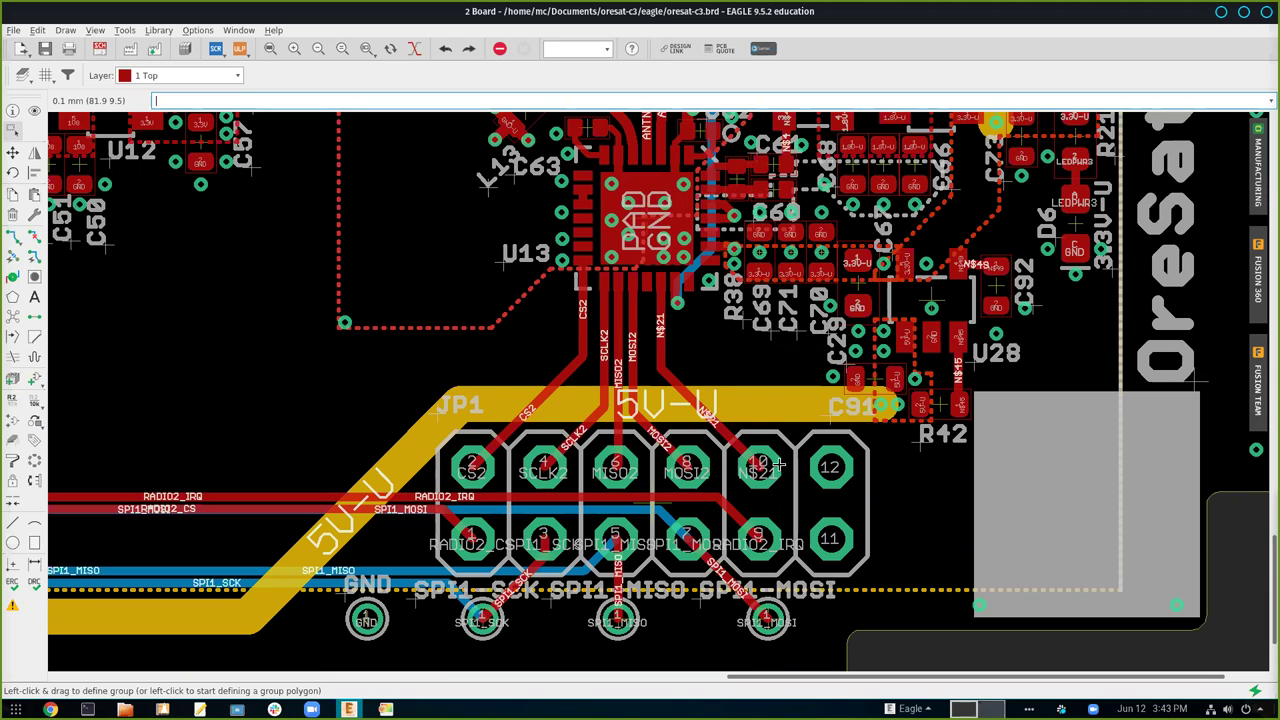
{"action": "scroll", "coordinate": [778, 465], "scroll_direction": "down", "scroll_amount": 2}
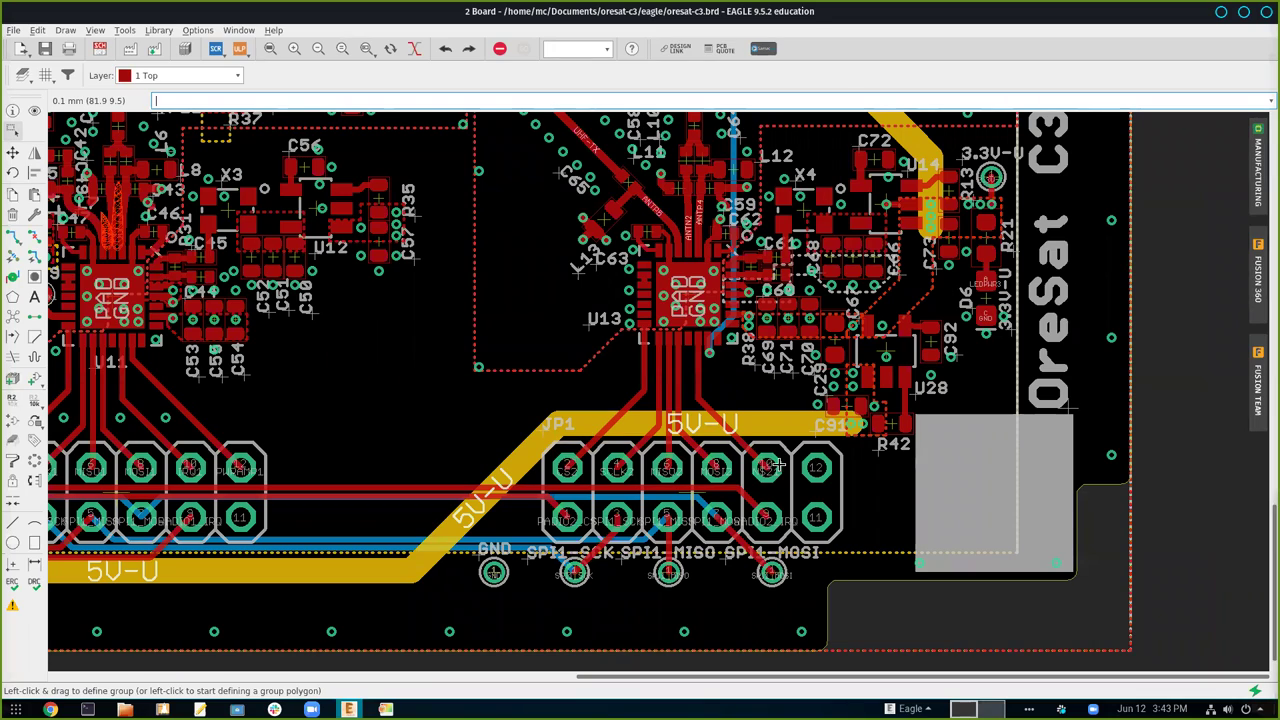
Zoom in near the antenna connectors and shift toward the UHF filter parts
{"action": "scroll", "coordinate": [800, 377], "scroll_direction": "down", "scroll_amount": 1}
{"action": "scroll", "coordinate": [775, 282], "scroll_direction": "up", "scroll_amount": 5}
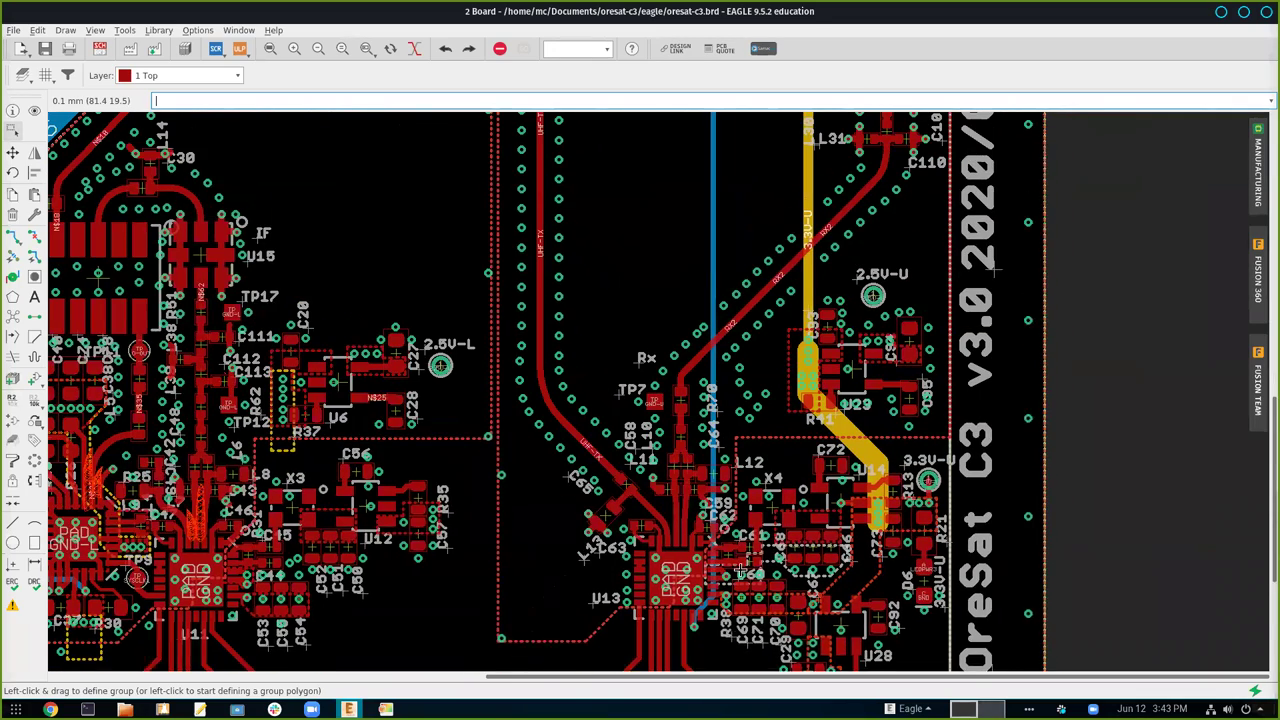
{"action": "scroll", "coordinate": [813, 330], "scroll_direction": "up", "scroll_amount": 5}
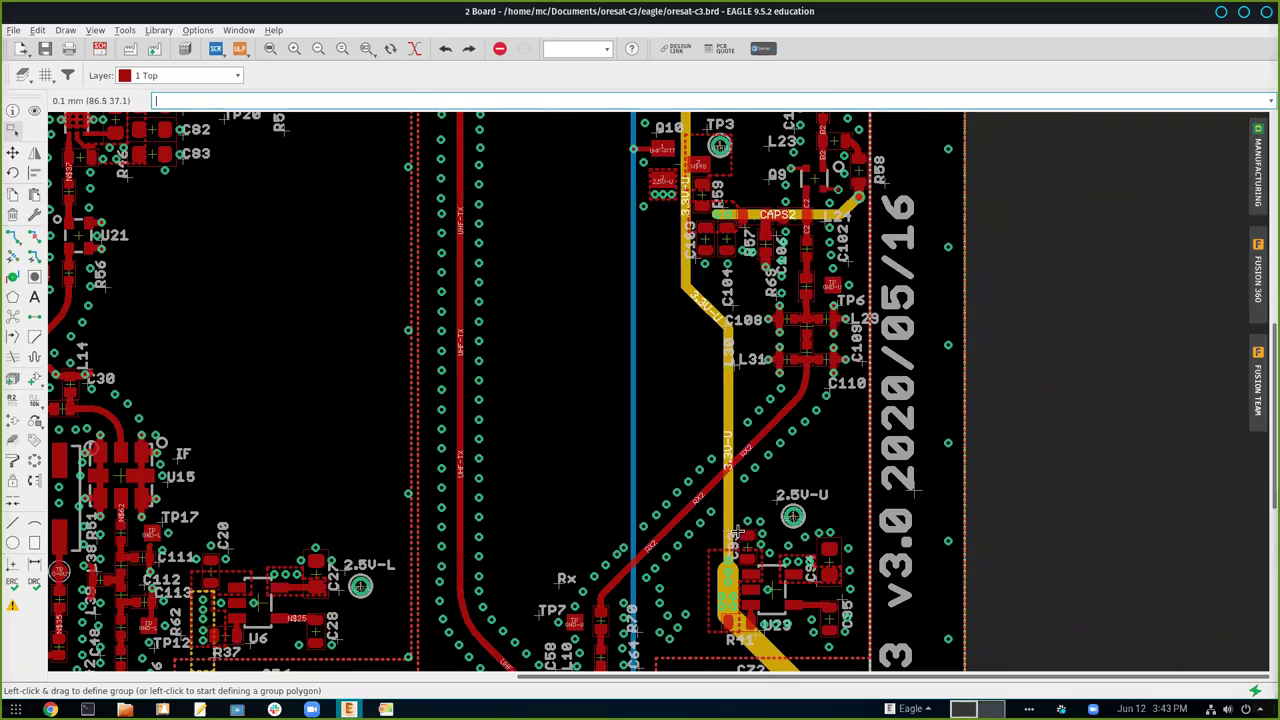
{"action": "scroll", "coordinate": [760, 438], "scroll_direction": "up", "scroll_amount": 7}
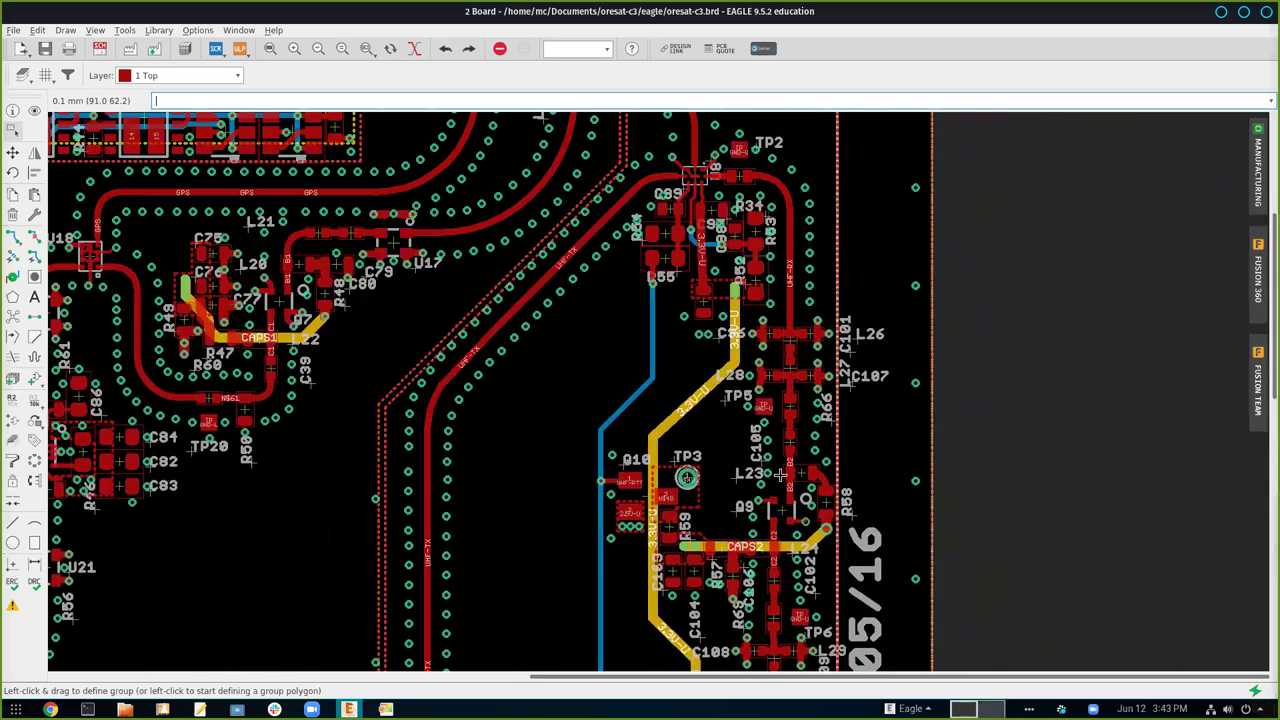
{"action": "scroll", "coordinate": [779, 475], "scroll_direction": "up", "scroll_amount": 4}
{"action": "left_click_drag", "start_coordinate": [780, 577], "coordinate": [757, 487]}
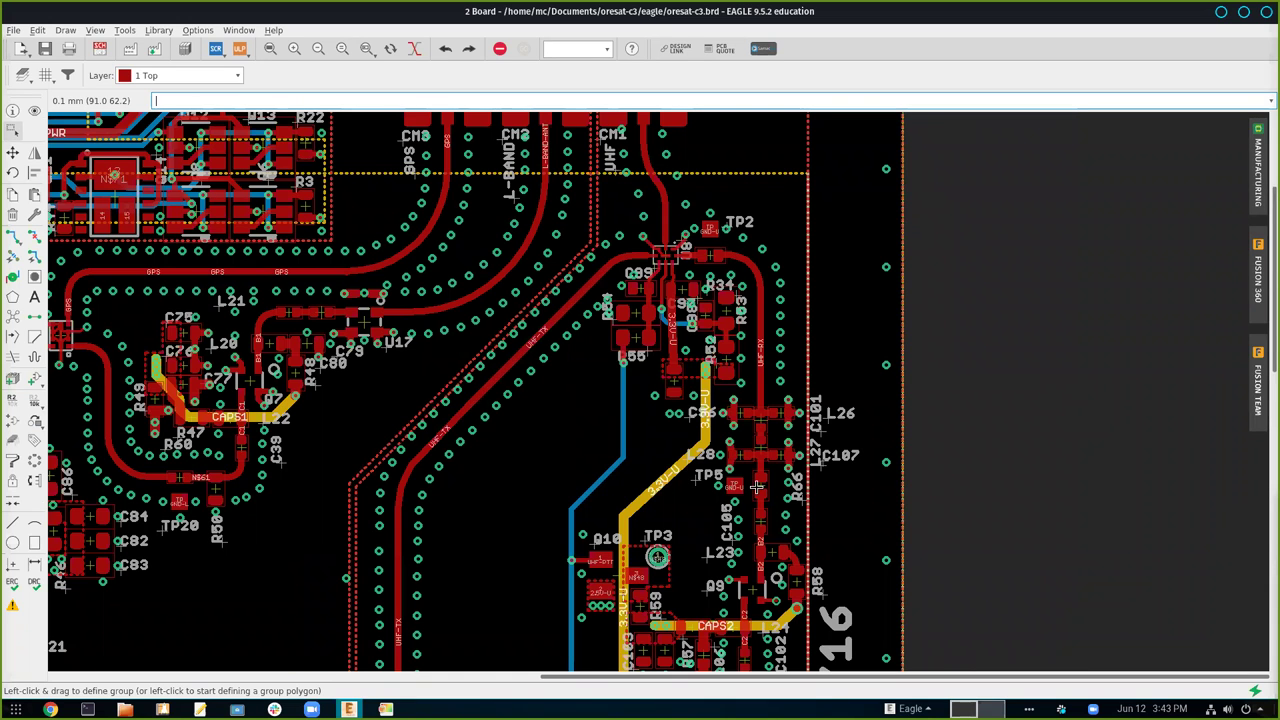
Zoom out step by step, keeping the top-edge CM1–CM3 connectors and their traces in view
{"action": "scroll", "coordinate": [757, 487], "scroll_direction": "down", "scroll_amount": 1}
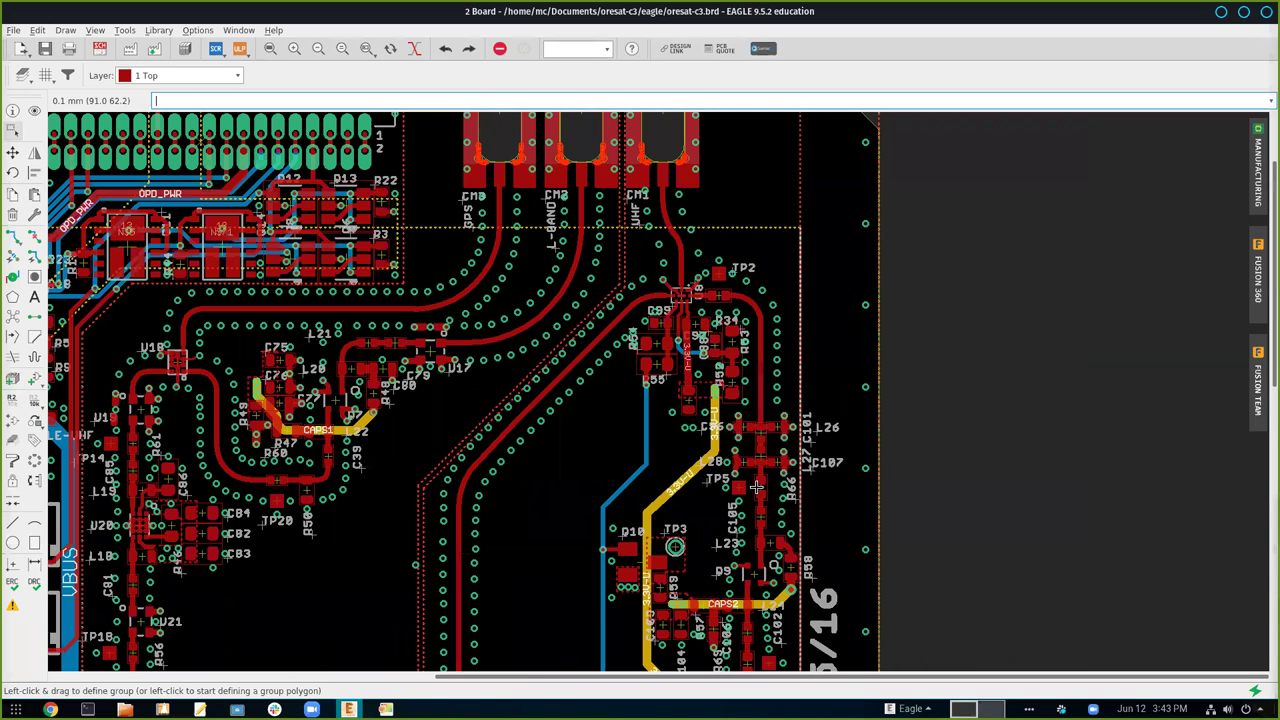
{"action": "scroll", "coordinate": [757, 487], "scroll_direction": "down", "scroll_amount": 1}
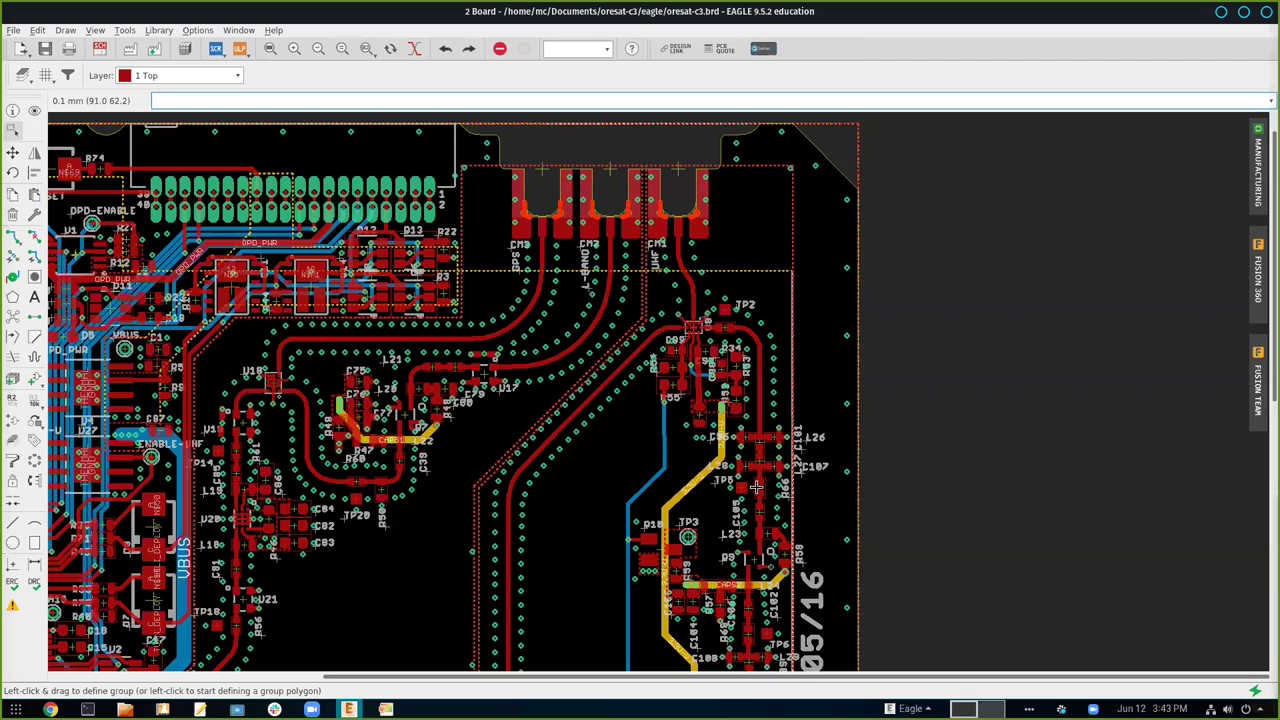
{"action": "scroll", "coordinate": [757, 487], "scroll_direction": "down", "scroll_amount": 1}
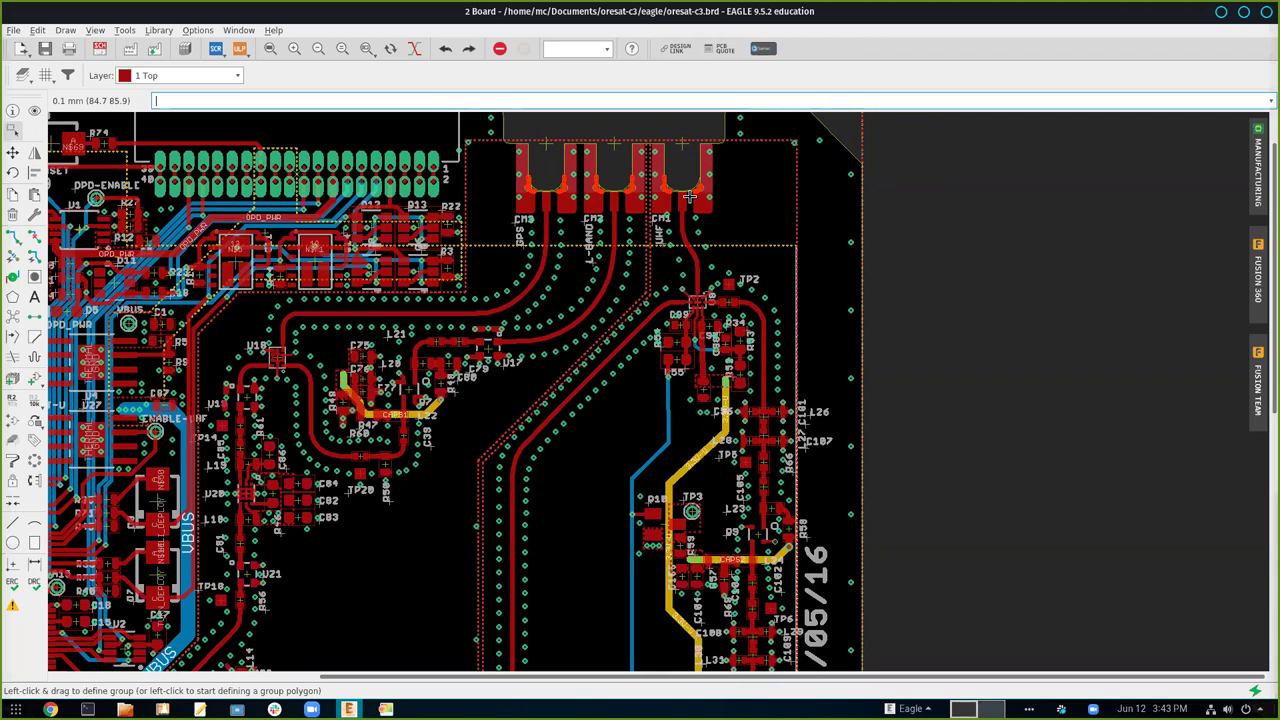
{"action": "left_click_drag", "start_coordinate": [689, 197], "coordinate": [704, 316]}
{"action": "scroll", "coordinate": [704, 316], "scroll_direction": "up", "scroll_amount": 1}
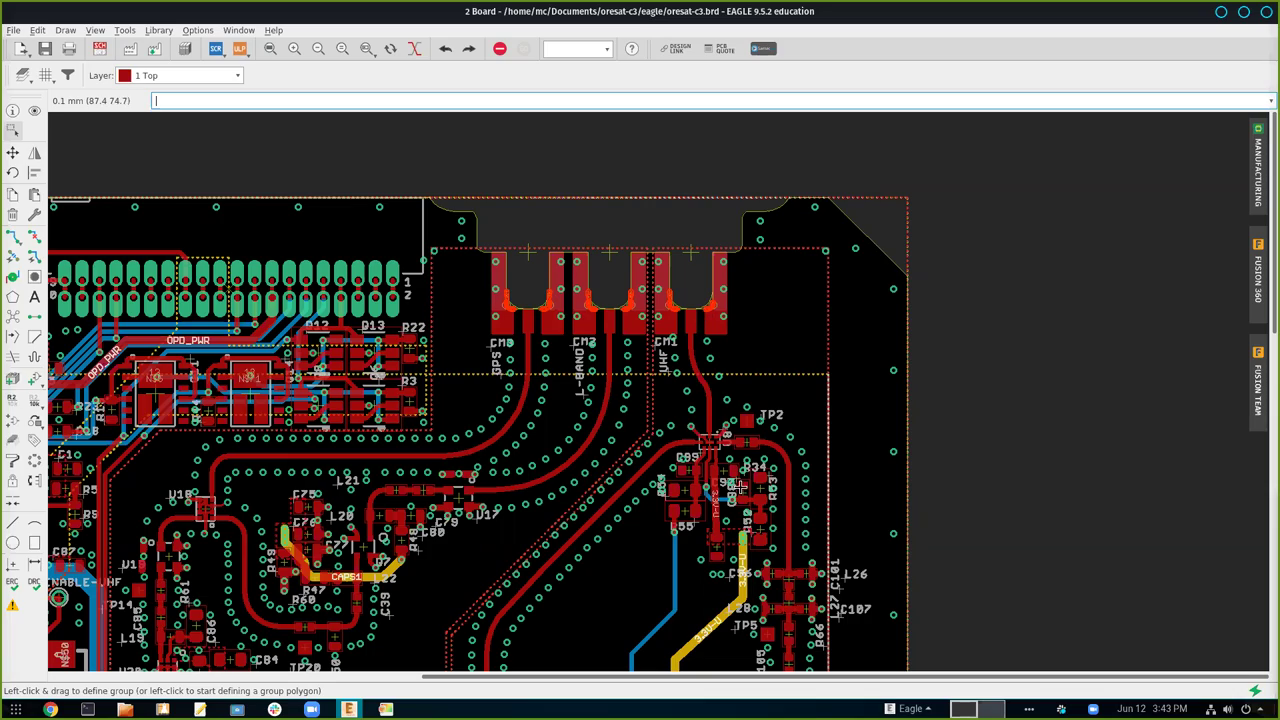
{"action": "scroll", "coordinate": [700, 380], "scroll_direction": "down", "scroll_amount": 3}
{"action": "scroll", "coordinate": [697, 400], "scroll_direction": "up", "scroll_amount": 5}
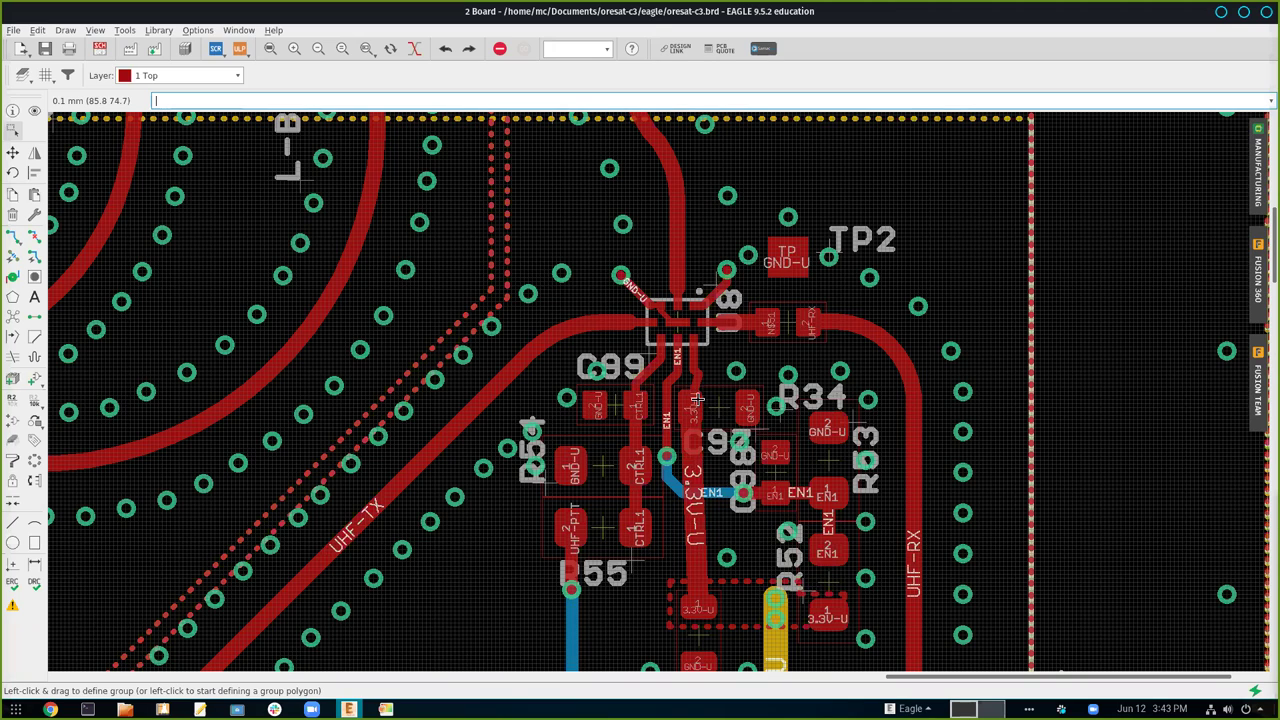
{"action": "scroll", "coordinate": [697, 400], "scroll_direction": "down", "scroll_amount": 5}
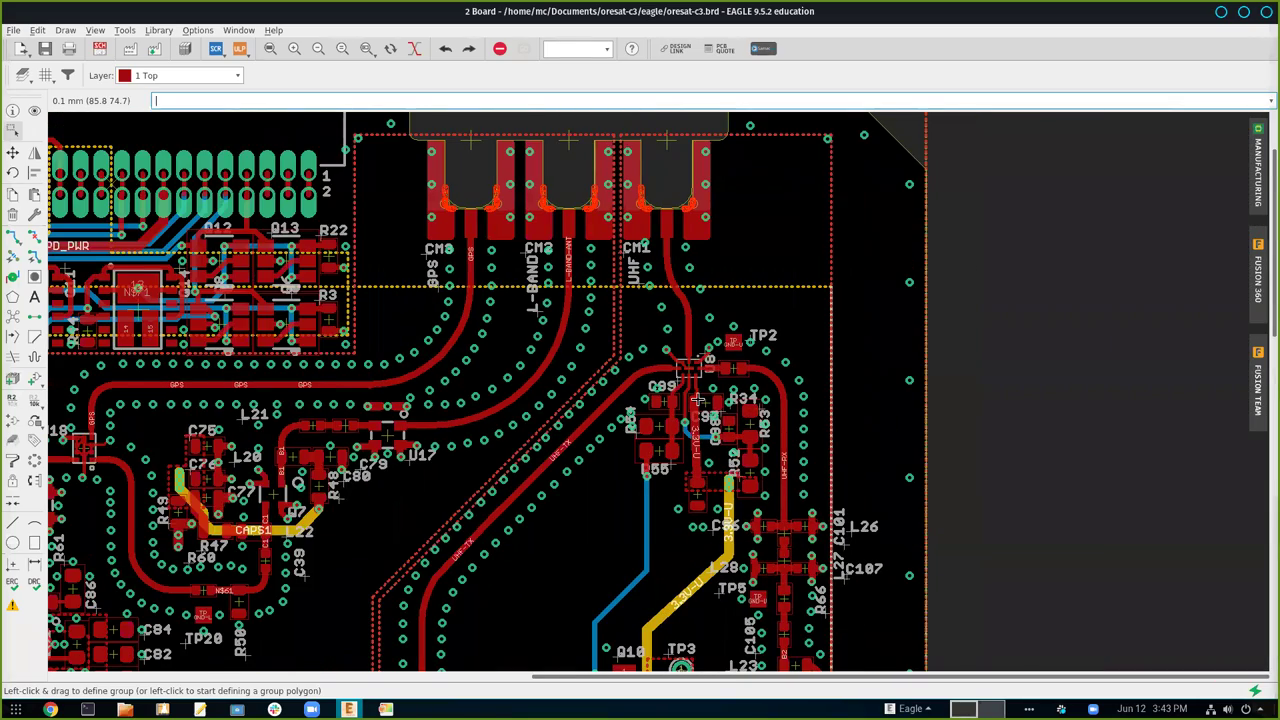
{"action": "scroll", "coordinate": [697, 400], "scroll_direction": "down", "scroll_amount": 1}
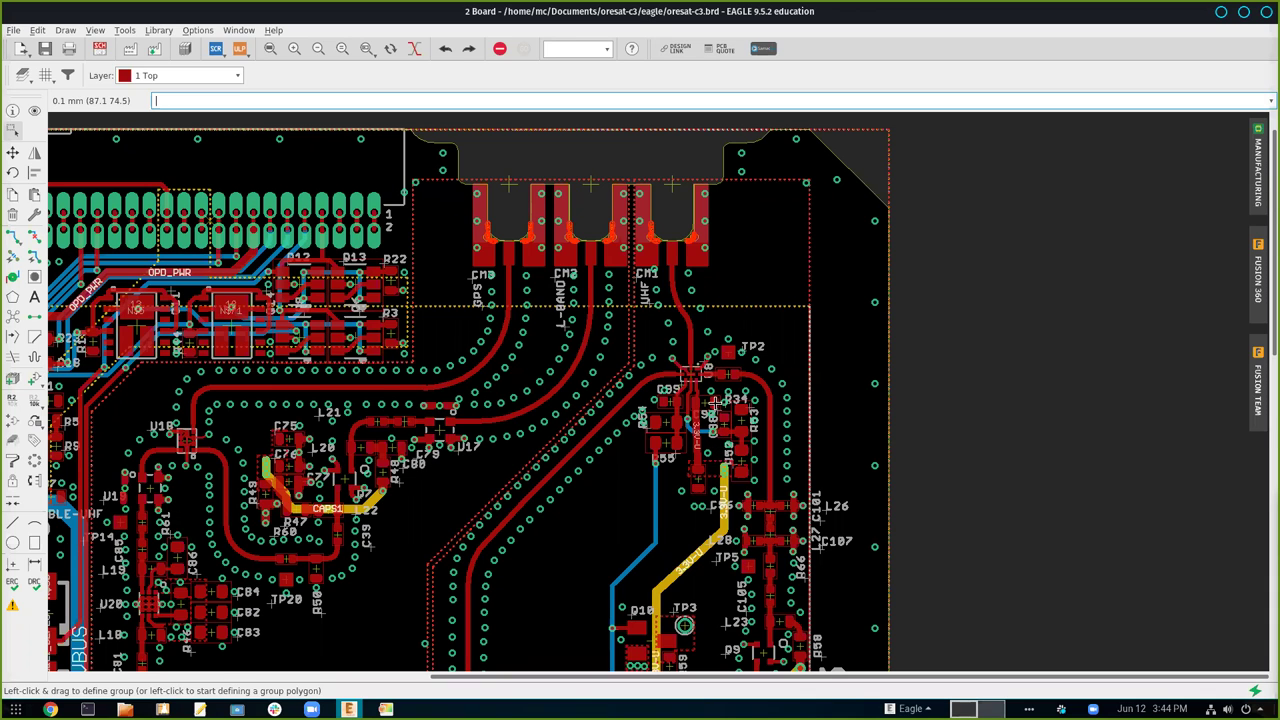
{"action": "scroll", "coordinate": [716, 404], "scroll_direction": "down", "scroll_amount": 3}
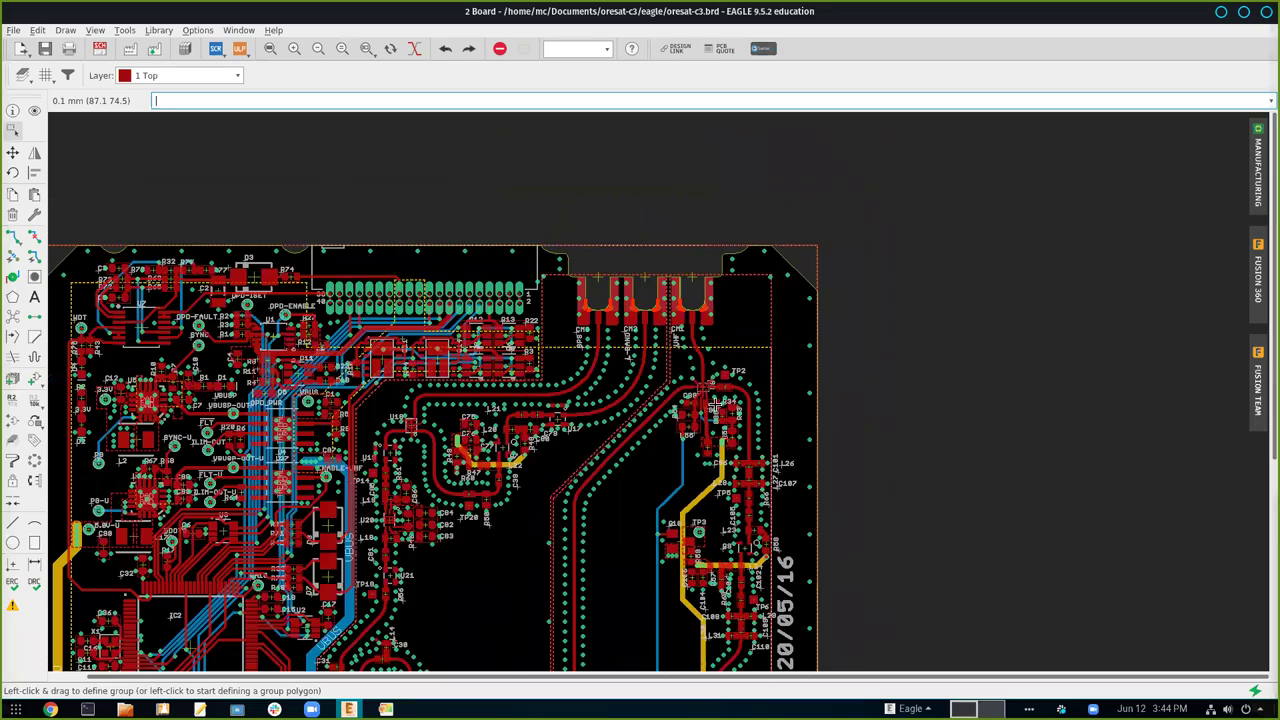
Pan and zoom until the full board outline and 'OreSat C3 v3.0 2020/05/16' label fit
{"action": "left_click_drag", "start_coordinate": [716, 404], "coordinate": [873, 289]}
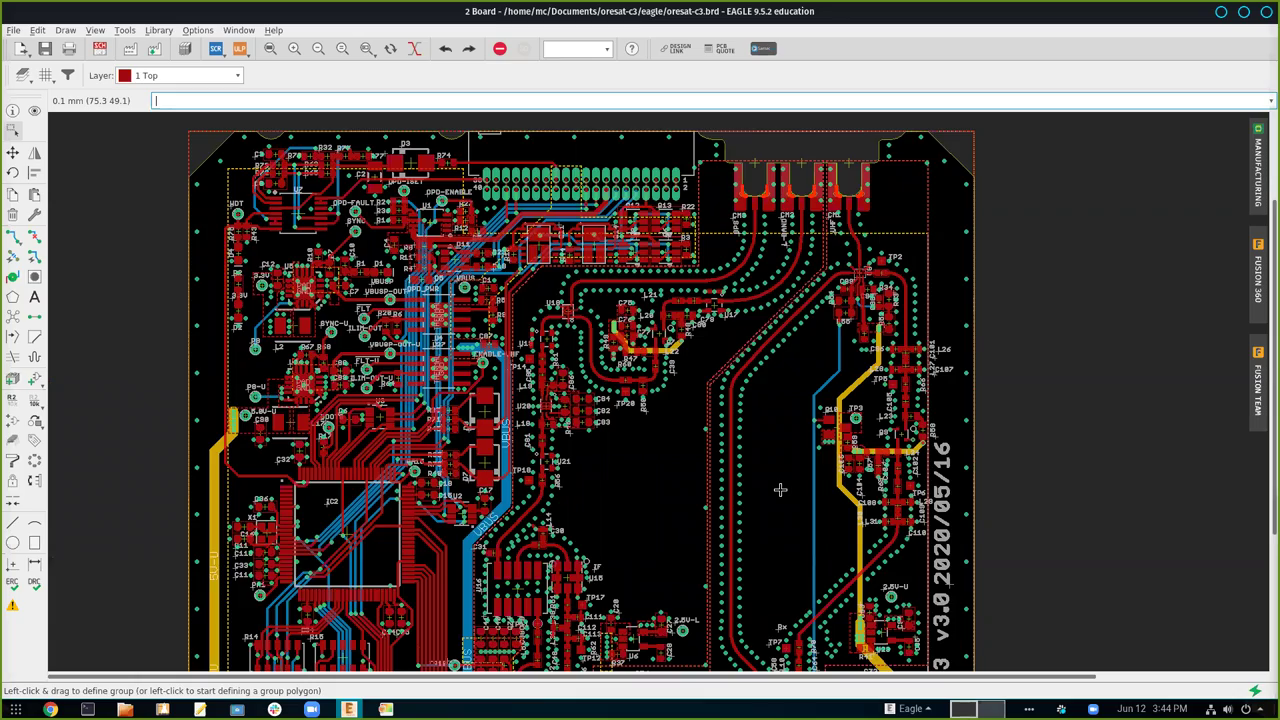
{"action": "scroll", "coordinate": [778, 487], "scroll_direction": "up", "scroll_amount": 1}
{"action": "scroll", "coordinate": [784, 453], "scroll_direction": "down", "scroll_amount": 2}
{"action": "left_click_drag", "start_coordinate": [784, 453], "coordinate": [780, 419]}
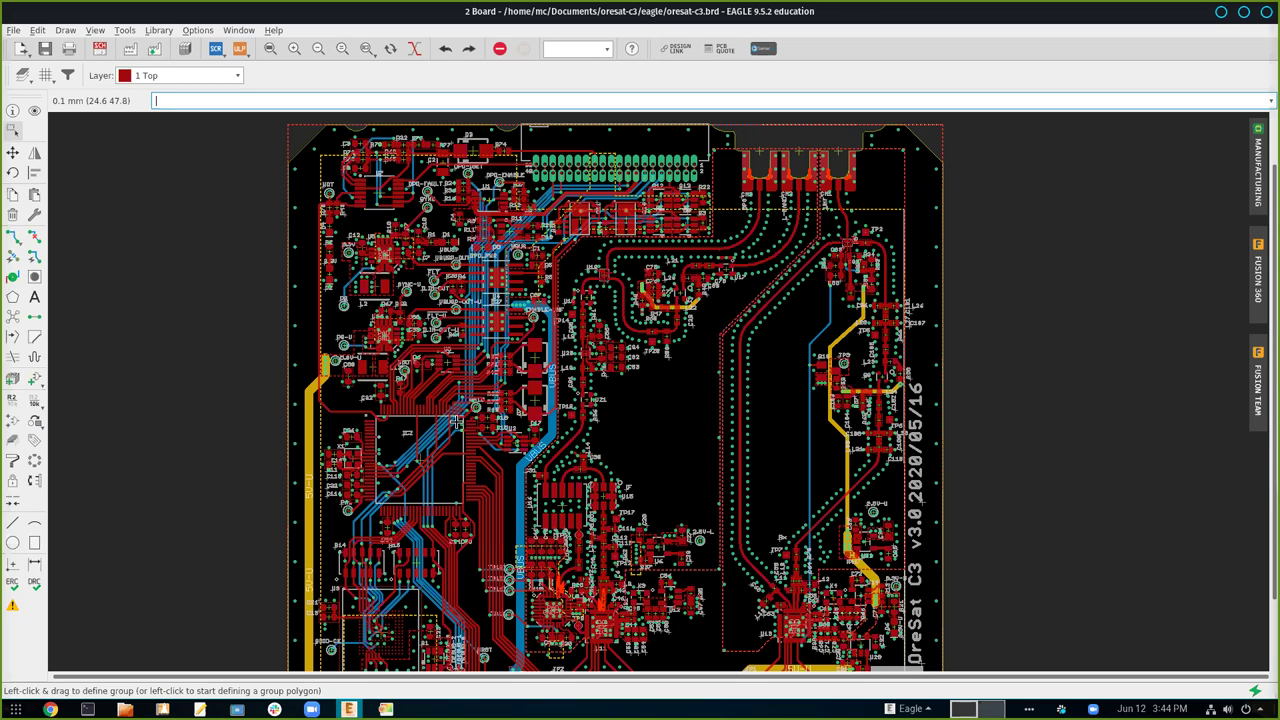
{"action": "scroll", "coordinate": [547, 315], "scroll_direction": "up", "scroll_amount": 5}
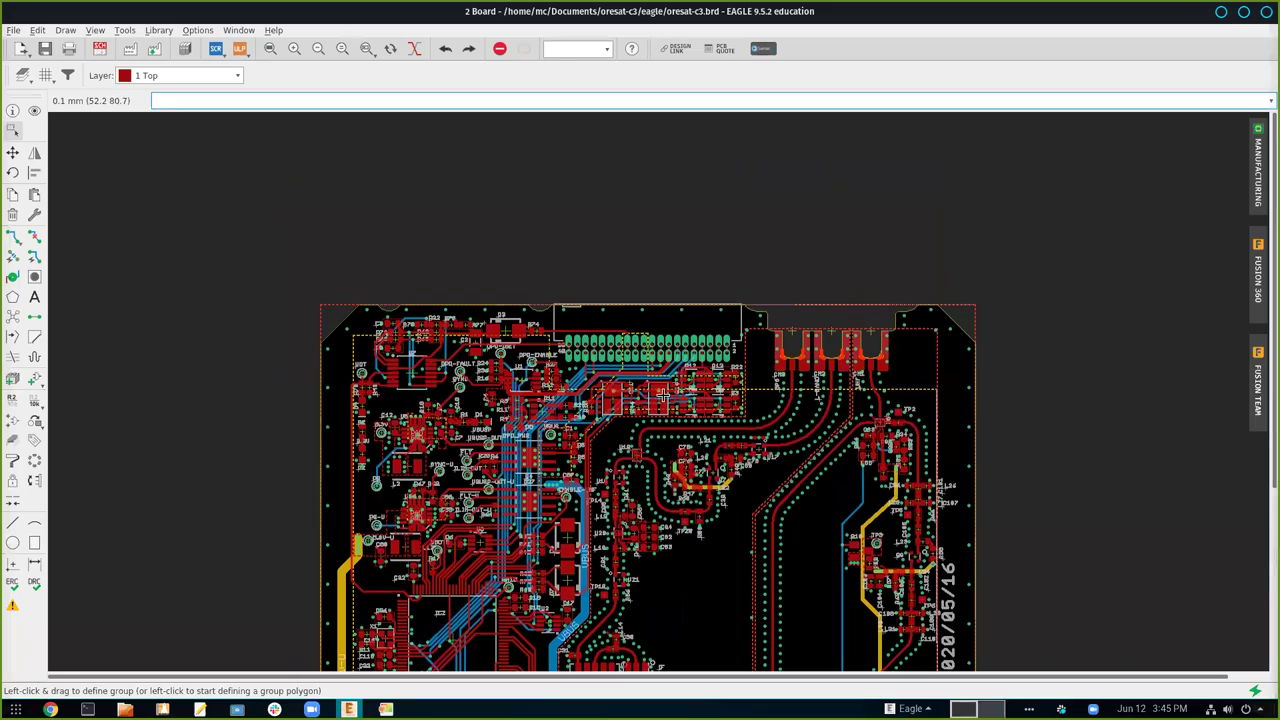
Zoom in on the OPD_PWR switching parts beside the 40-pin header, then zoom back out
{"action": "scroll", "coordinate": [660, 396], "scroll_direction": "up", "scroll_amount": 5}
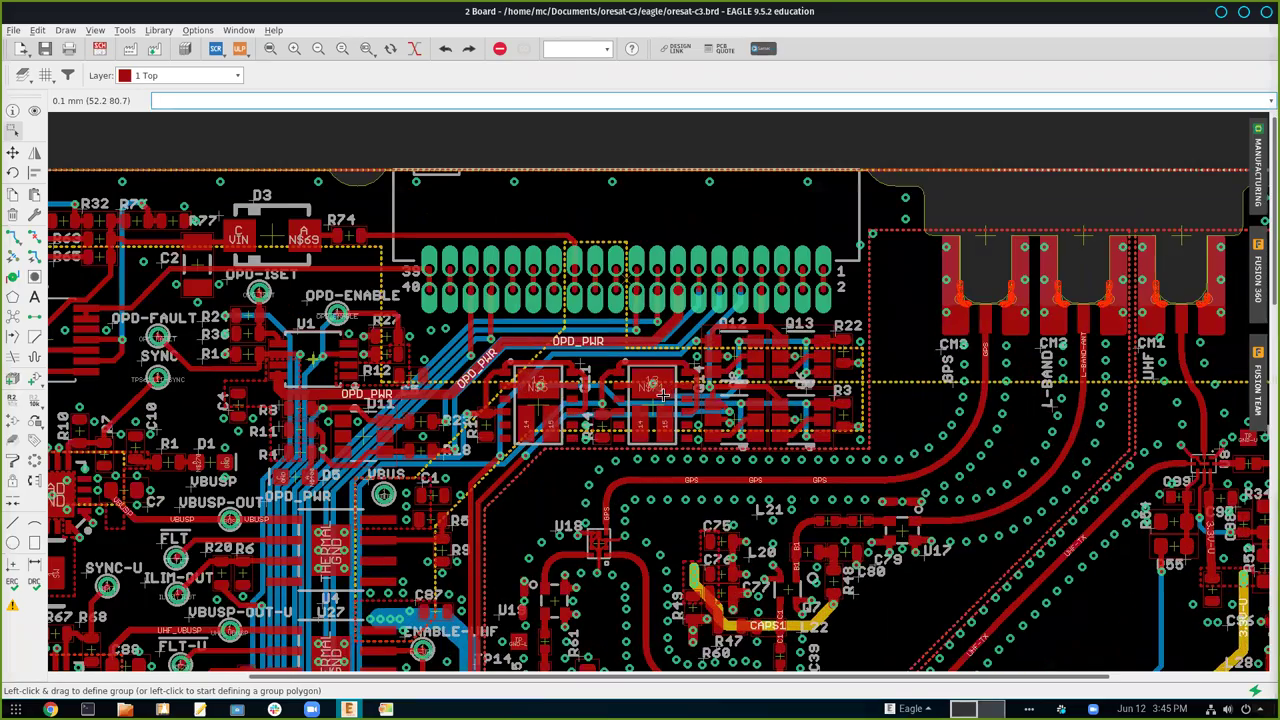
{"action": "scroll", "coordinate": [662, 396], "scroll_direction": "up", "scroll_amount": 3}
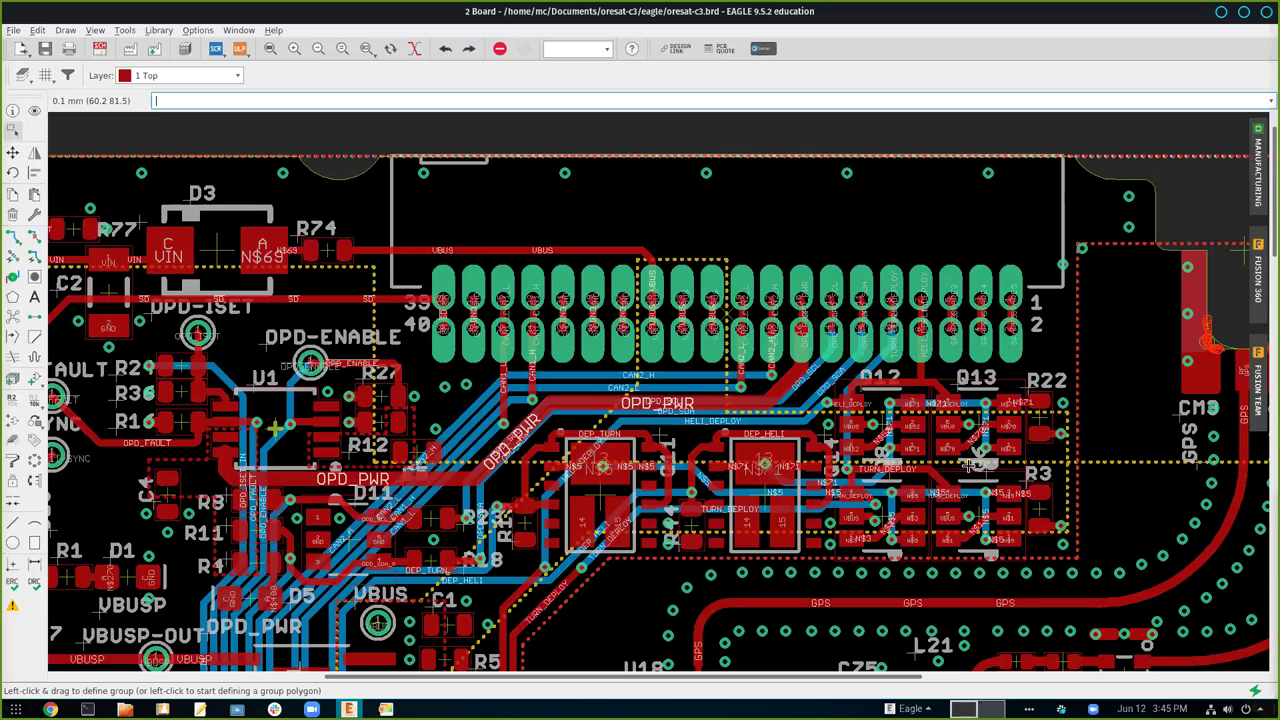
{"action": "scroll", "coordinate": [550, 485], "scroll_direction": "down", "scroll_amount": 2}
{"action": "scroll", "coordinate": [550, 485], "scroll_direction": "down", "scroll_amount": 4}
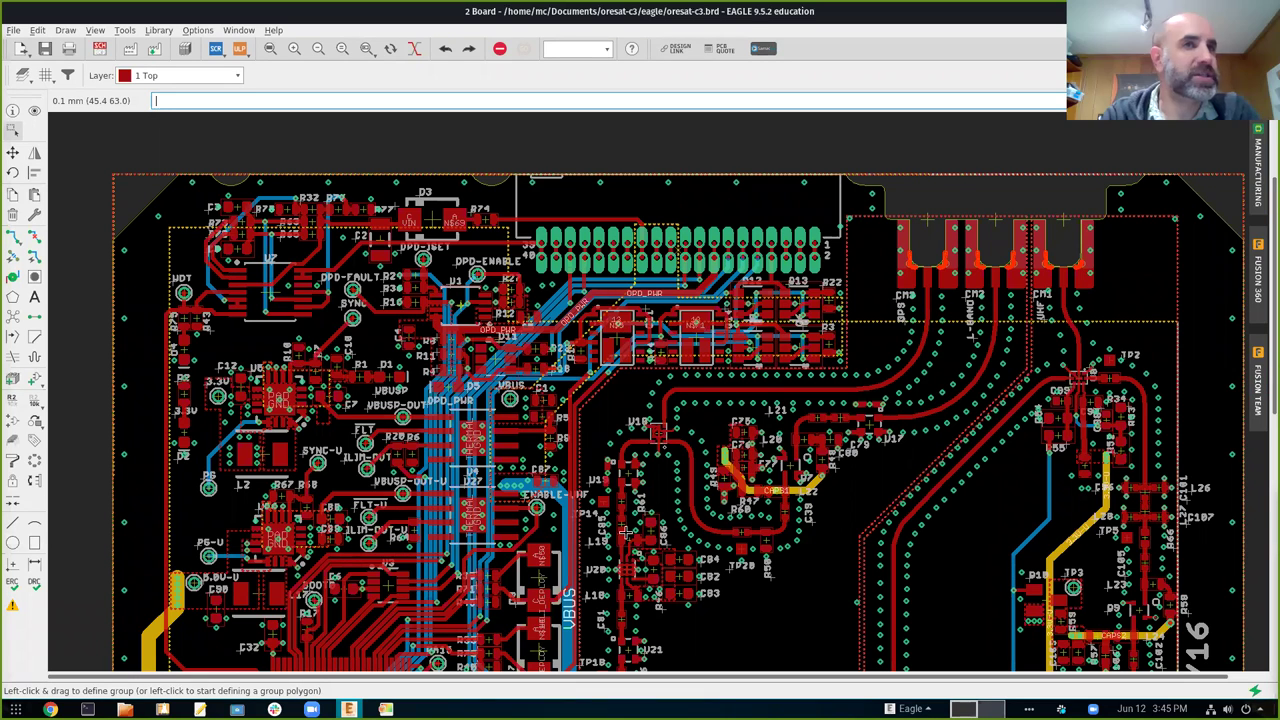
Zoom out to show the board from the pin header down past the blue VBUS traces
{"action": "scroll", "coordinate": [640, 420], "scroll_direction": "down", "scroll_amount": 2}
{"action": "scroll", "coordinate": [640, 420], "scroll_direction": "down", "scroll_amount": 3}
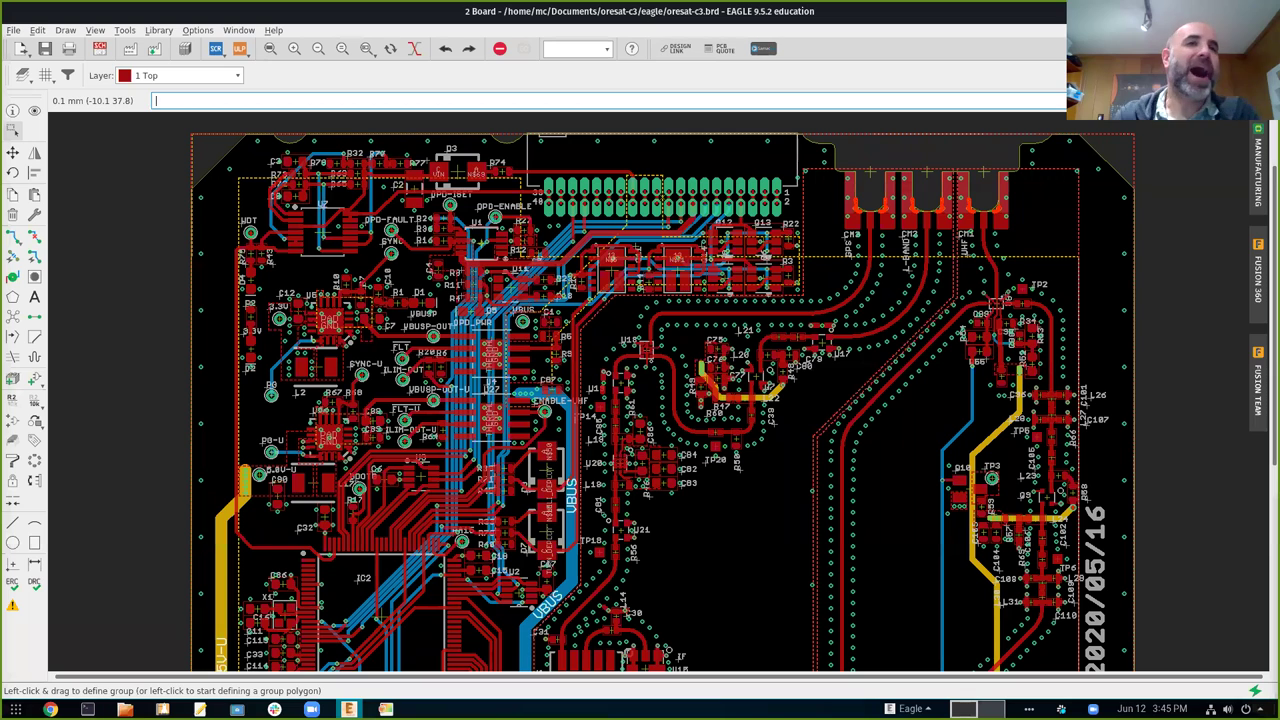
Open oresat-proto-card.sch from the oresat-proto-card/eagle folder in Files
{"action": "left_click", "coordinate": [124, 709]}
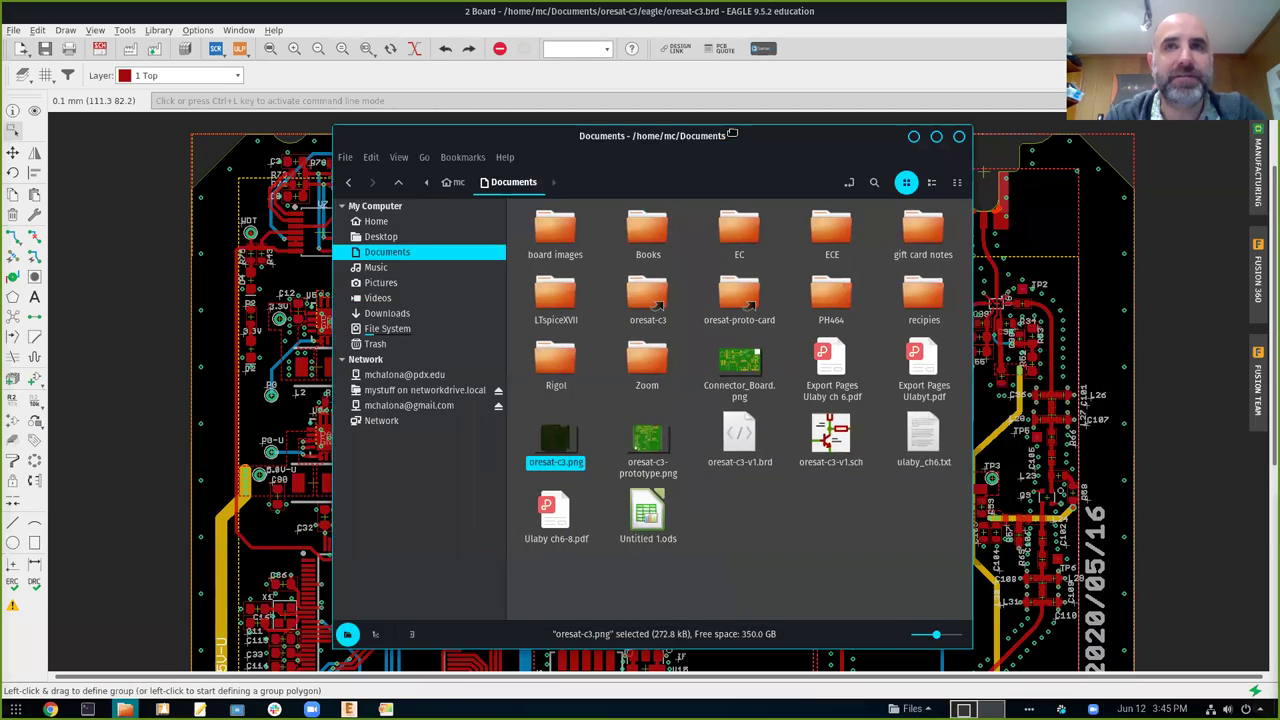
{"action": "left_click_drag", "start_coordinate": [733, 134], "coordinate": [726, 102]}
{"action": "double_click", "coordinate": [738, 265]}
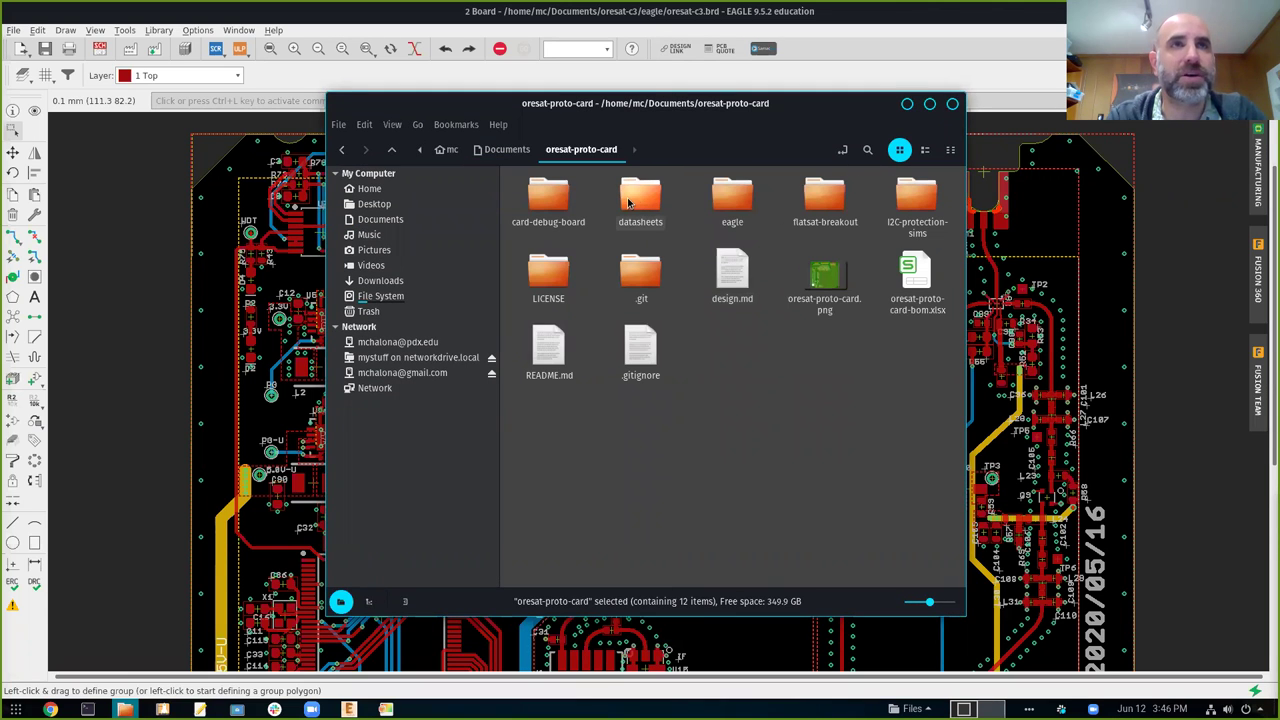
{"action": "double_click", "coordinate": [736, 207]}
{"action": "left_click", "coordinate": [651, 201]}
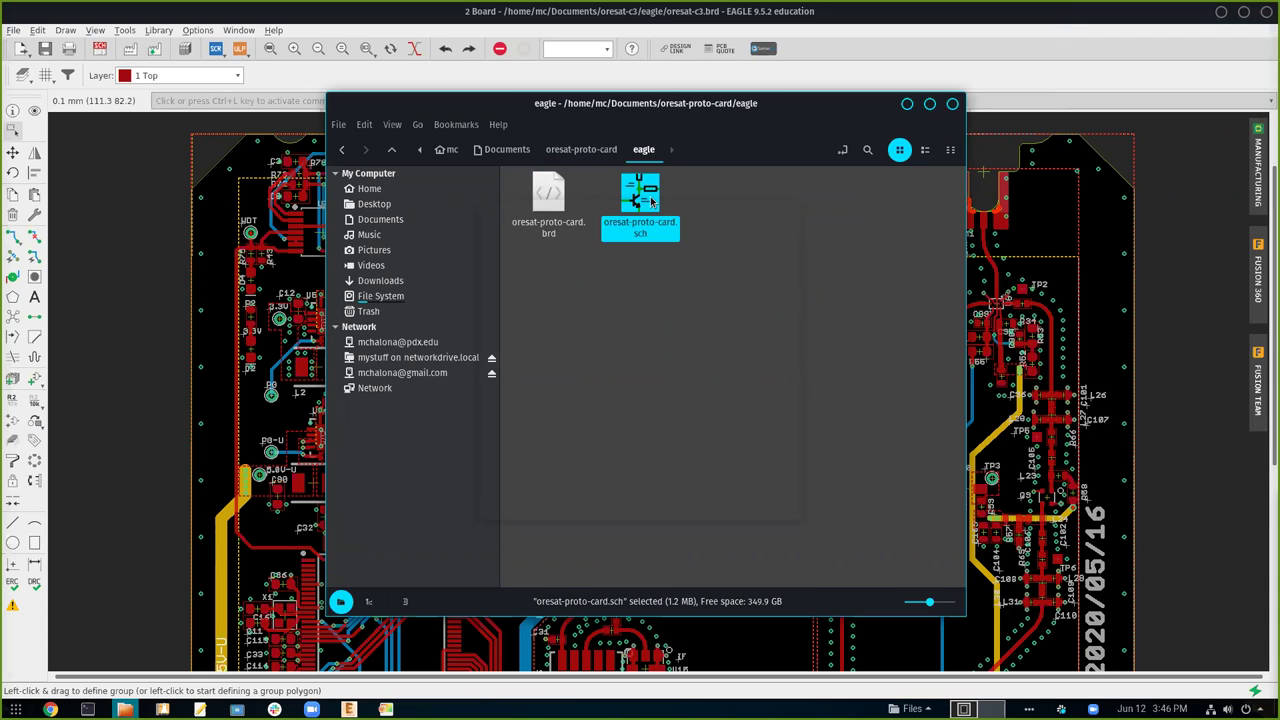
{"action": "left_click", "coordinate": [906, 104]}
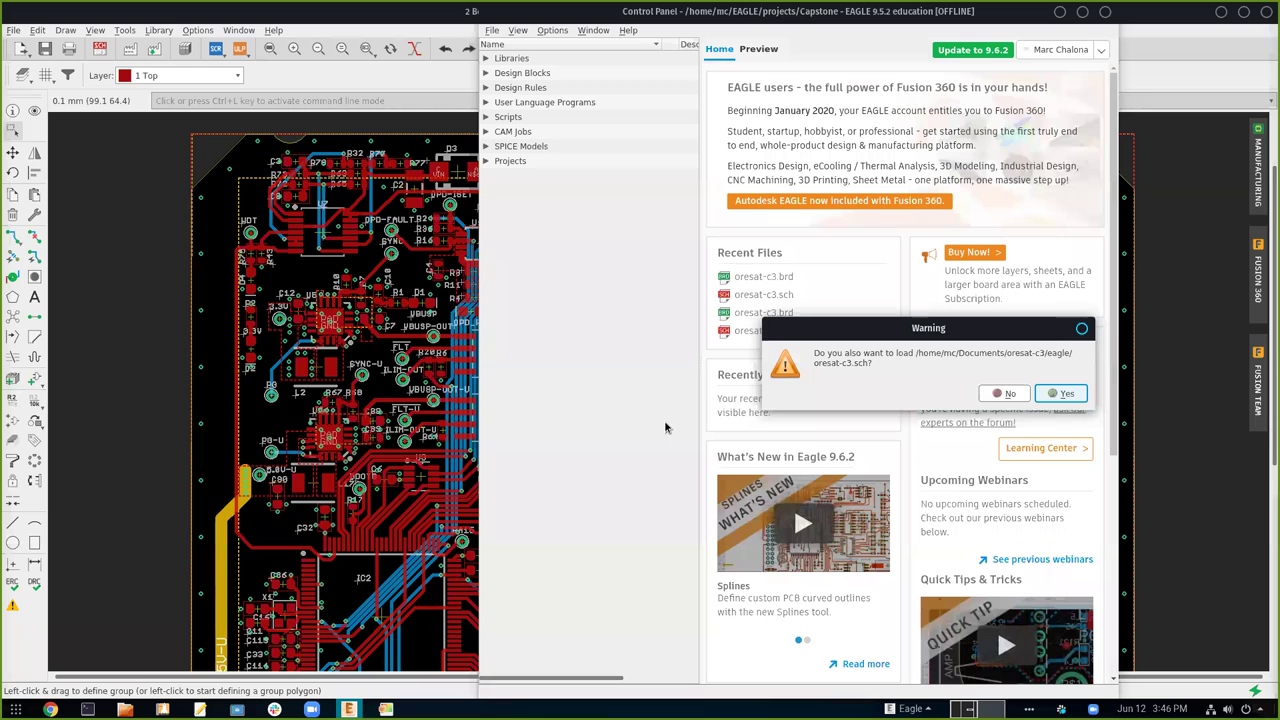
Accept loading oresat-c3.sch, dismiss the can't-edit error, and return to the board editor
{"action": "left_click", "coordinate": [1062, 398]}
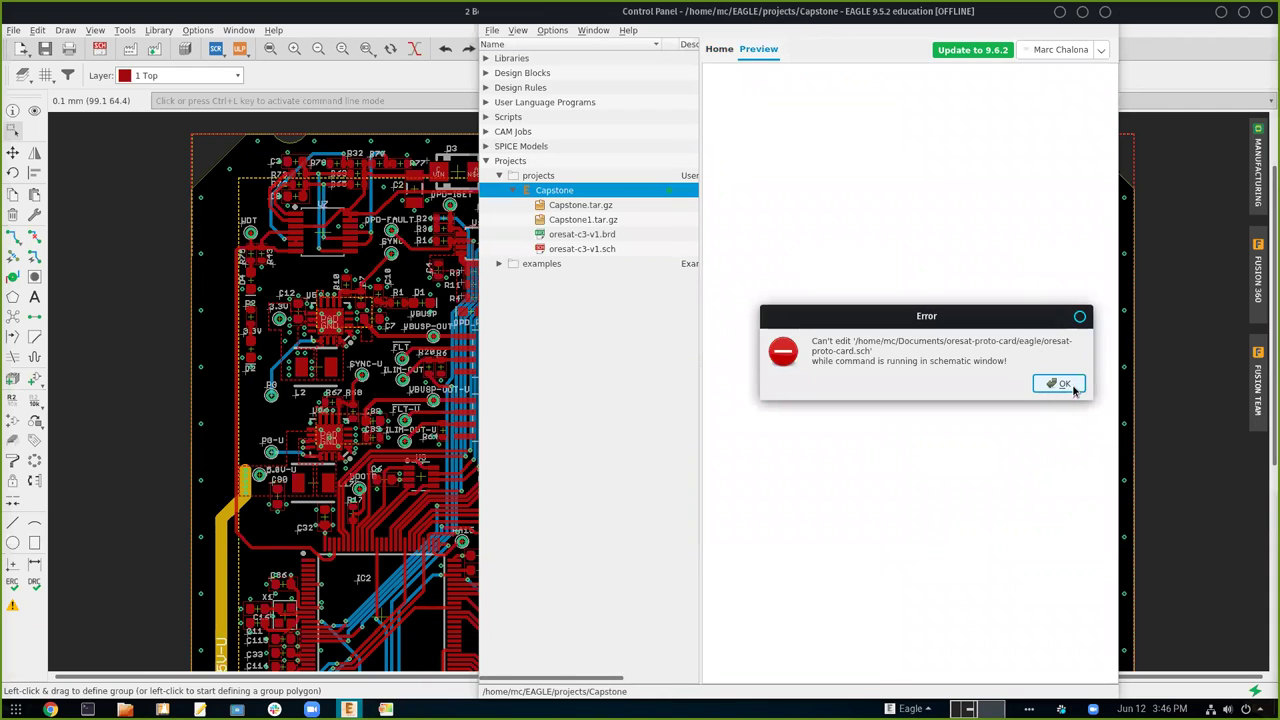
{"action": "left_click", "coordinate": [1064, 384]}
{"action": "key", "text": "alt+Tab"}
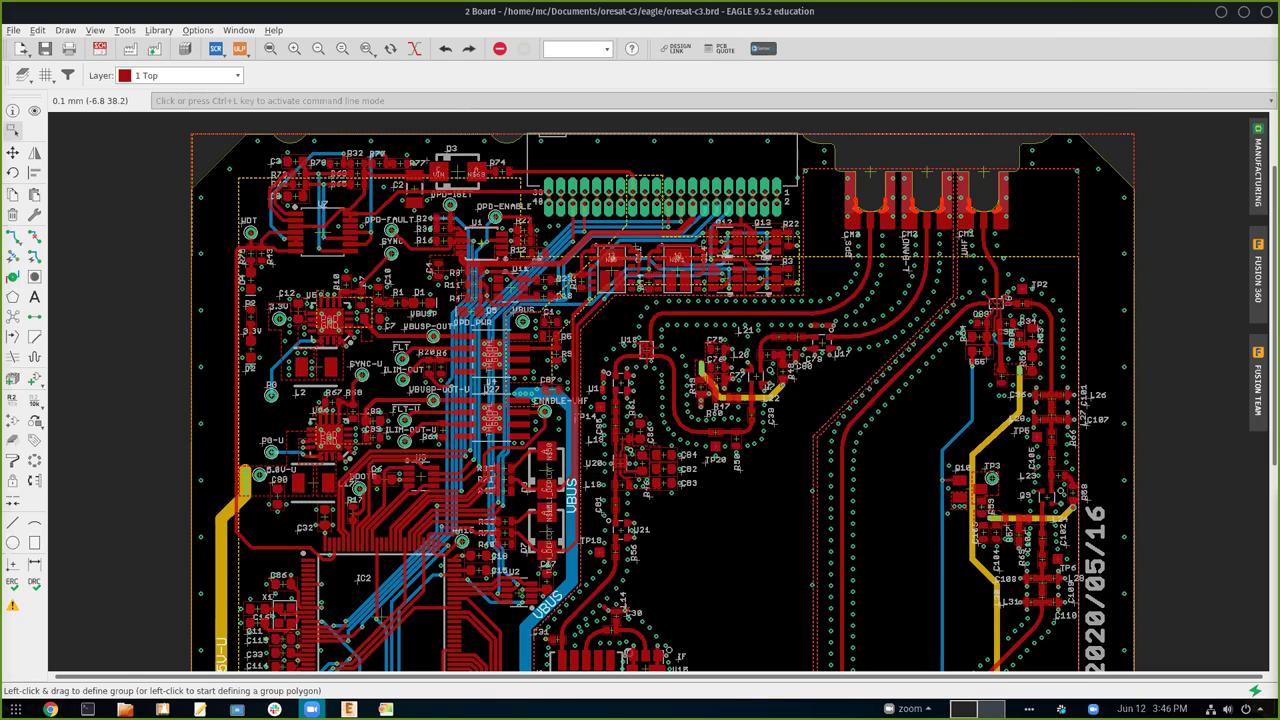
Open the MCU Pins spreadsheet from Drive's Datasheets › ST32F446 folder in Chrome
{"action": "left_click", "coordinate": [50, 709]}
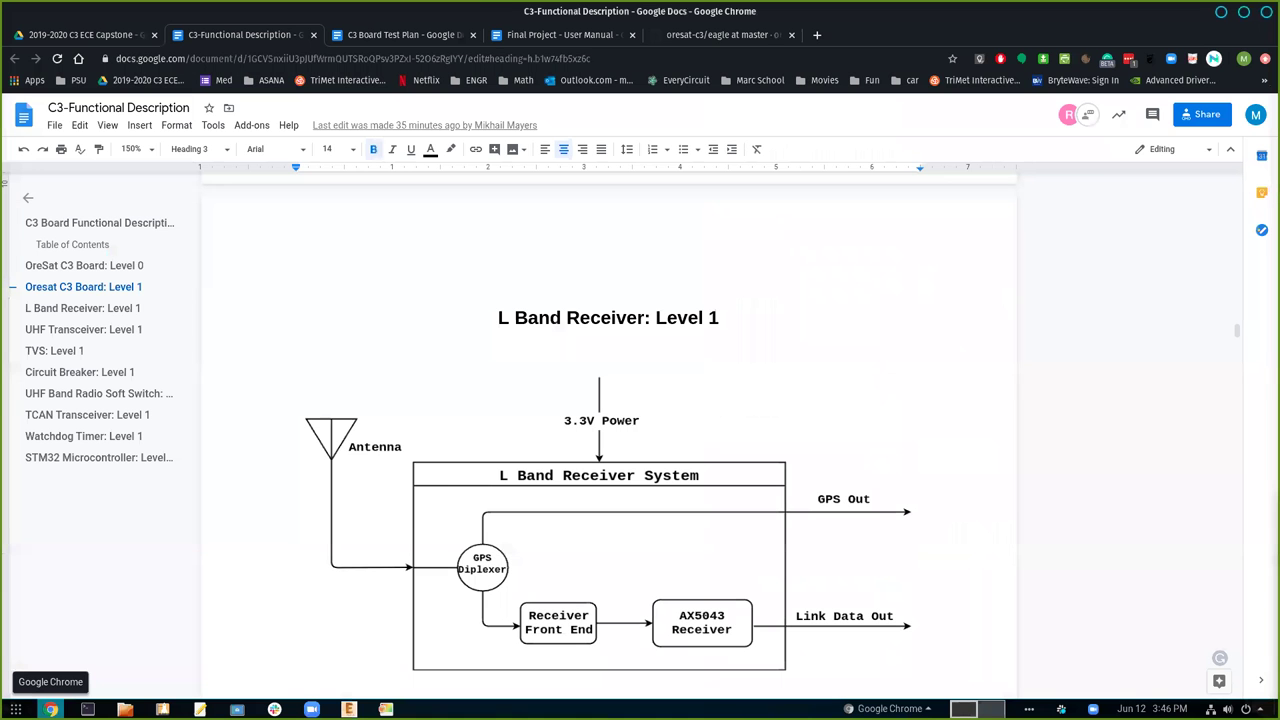
{"action": "left_click", "coordinate": [93, 33]}
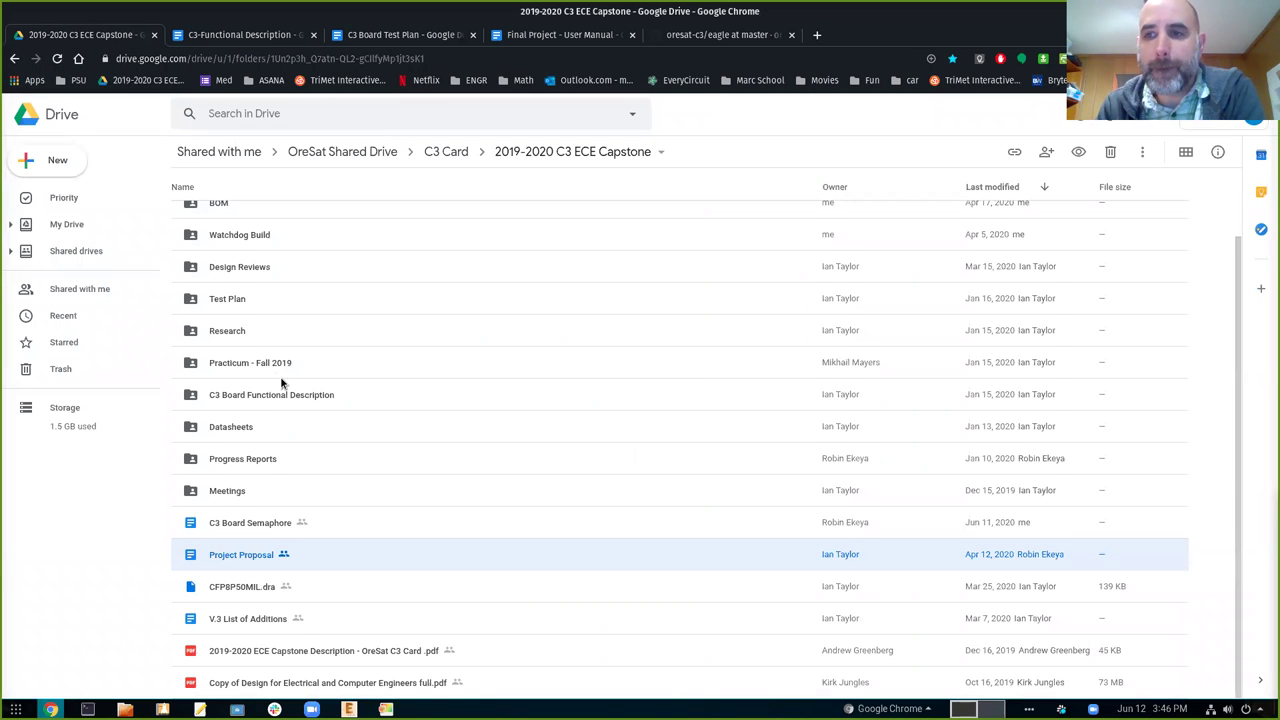
{"action": "scroll", "coordinate": [281, 383], "scroll_direction": "up", "scroll_amount": 1}
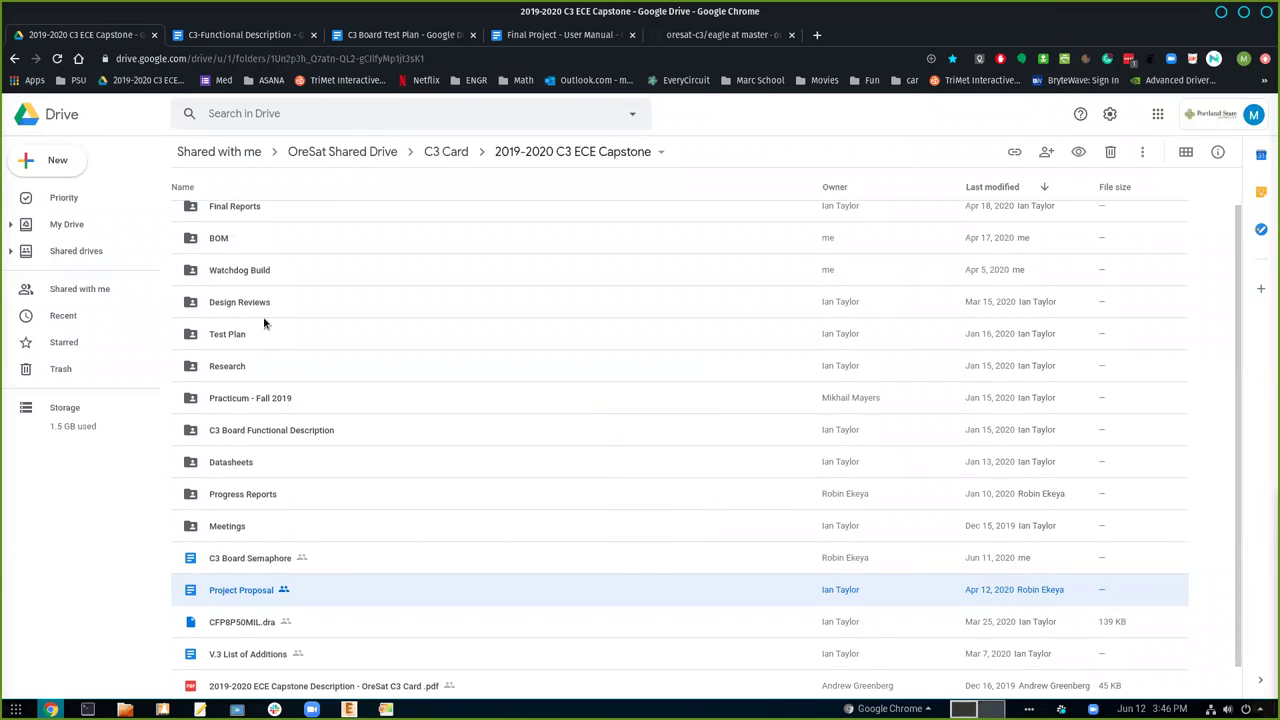
{"action": "scroll", "coordinate": [280, 443], "scroll_direction": "up", "scroll_amount": 1}
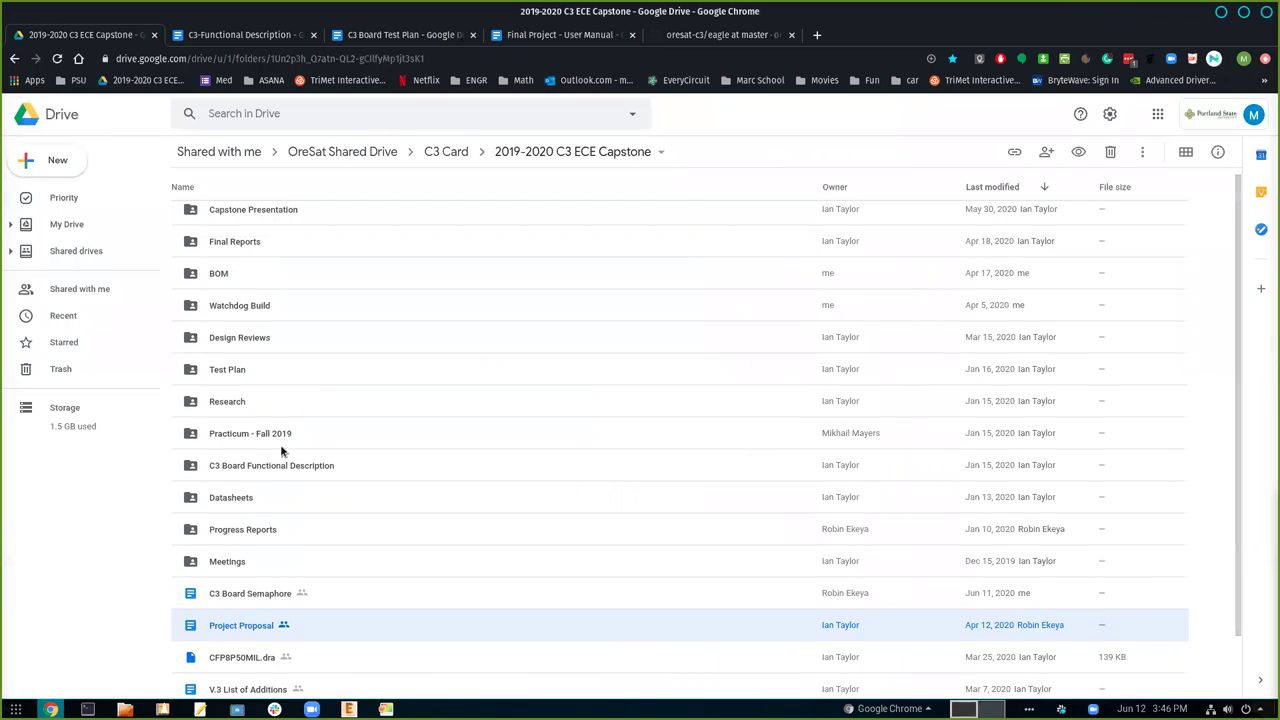
{"action": "scroll", "coordinate": [280, 445], "scroll_direction": "up", "scroll_amount": 1}
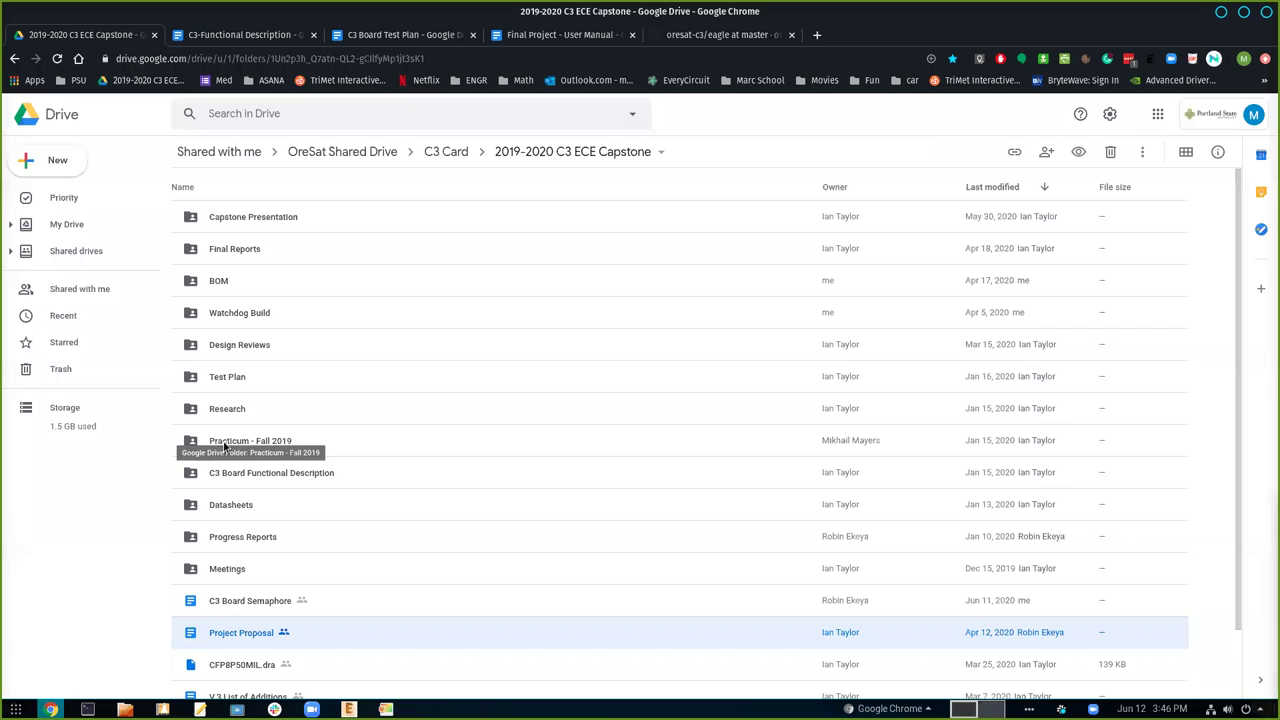
{"action": "double_click", "coordinate": [236, 506]}
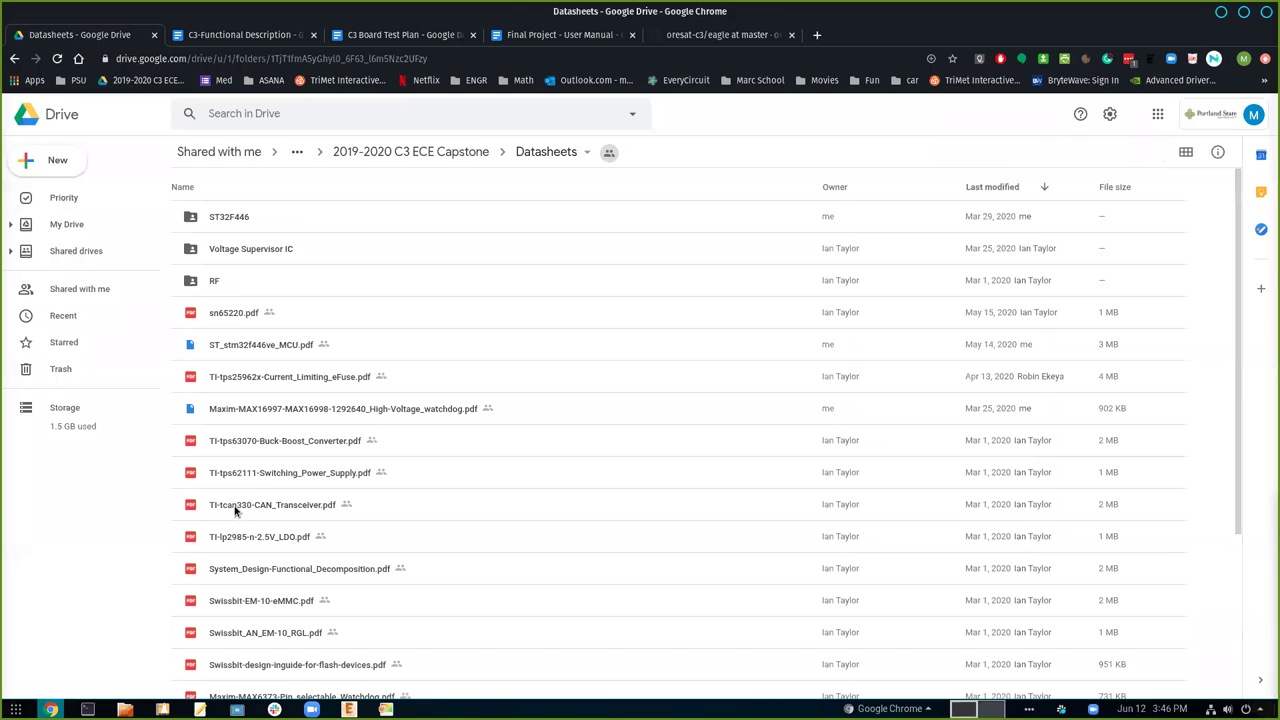
{"action": "double_click", "coordinate": [230, 222]}
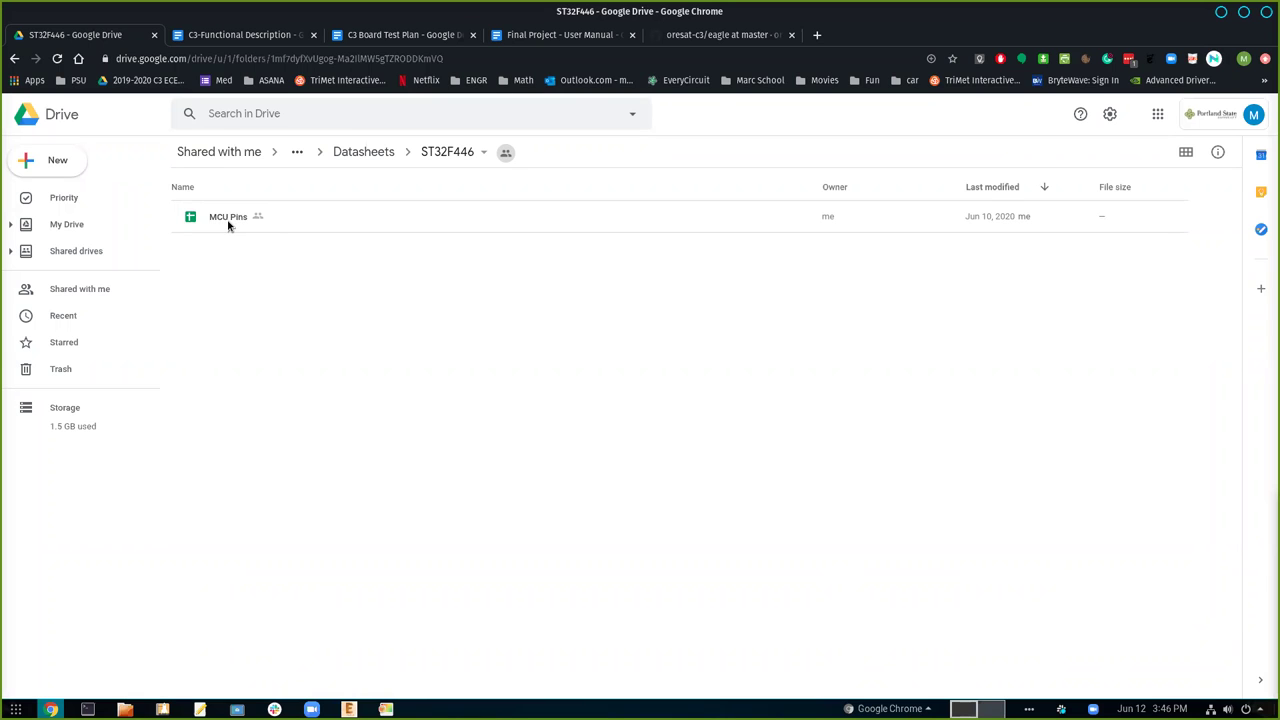
{"action": "double_click", "coordinate": [228, 225]}
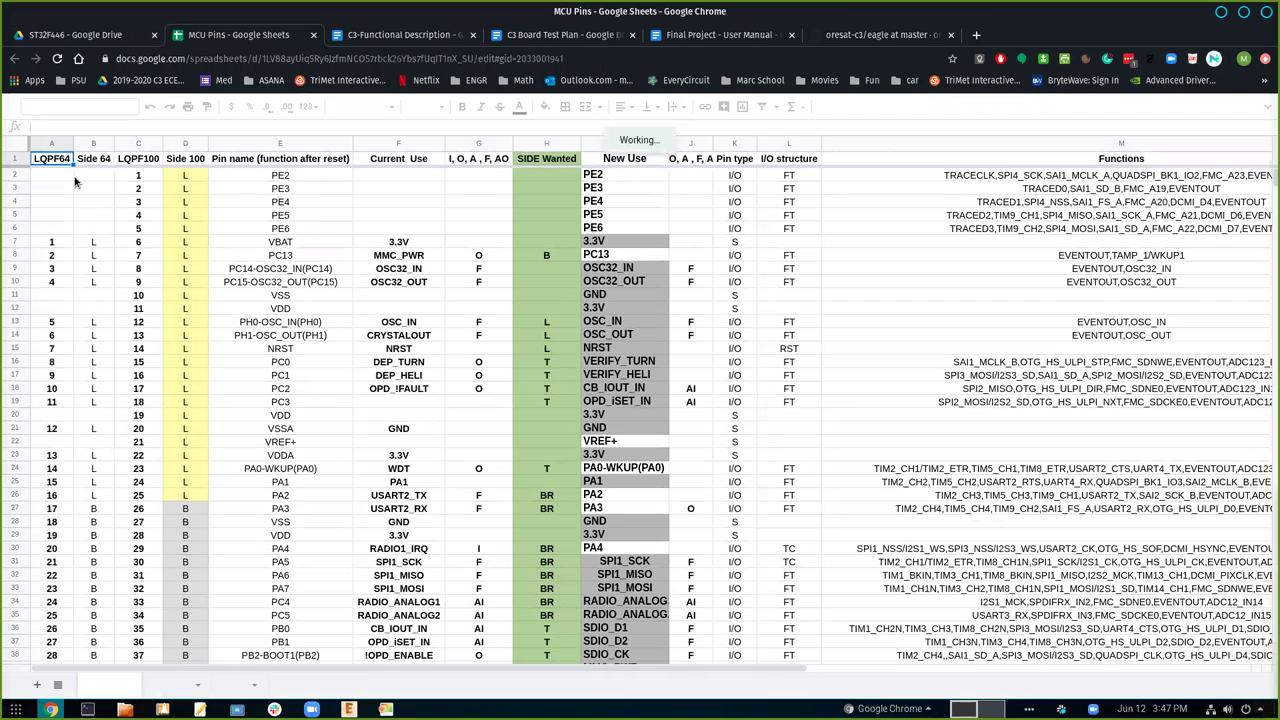
Select the Side 64 and LQPF100 columns, then cell A7, on the Pin out sheet
{"action": "left_click", "coordinate": [93, 143]}
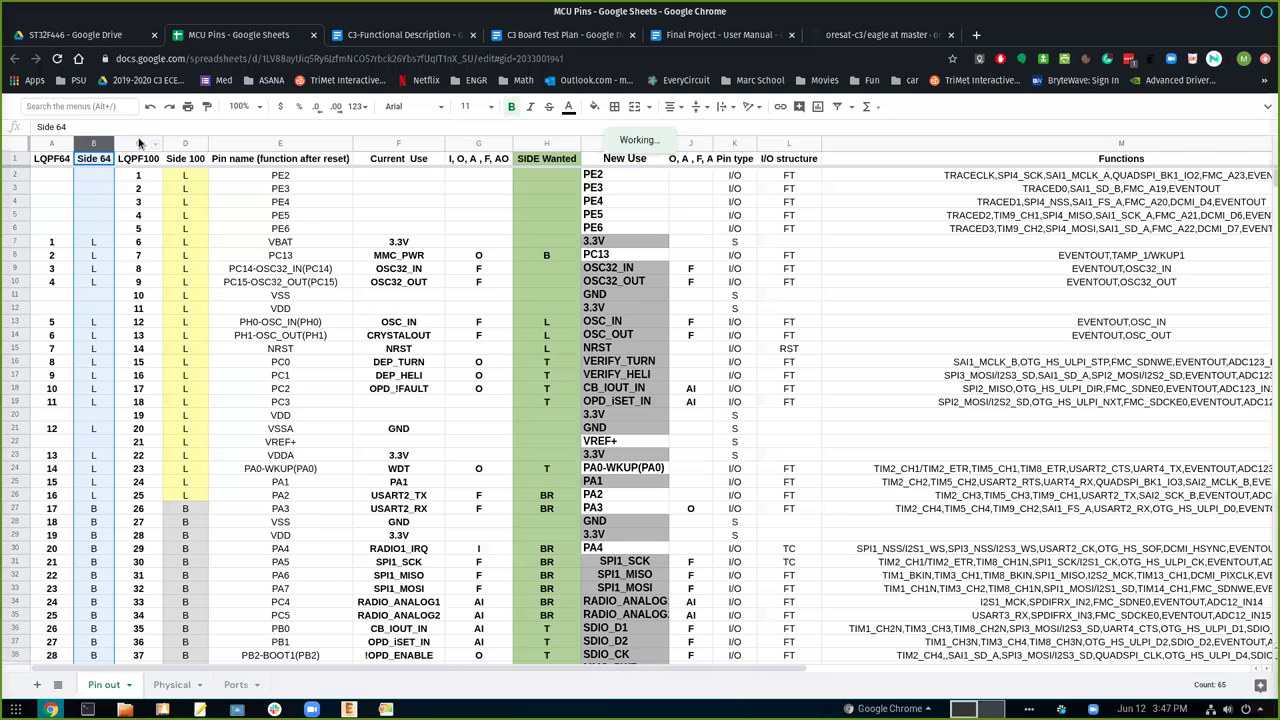
{"action": "left_click", "coordinate": [137, 145]}
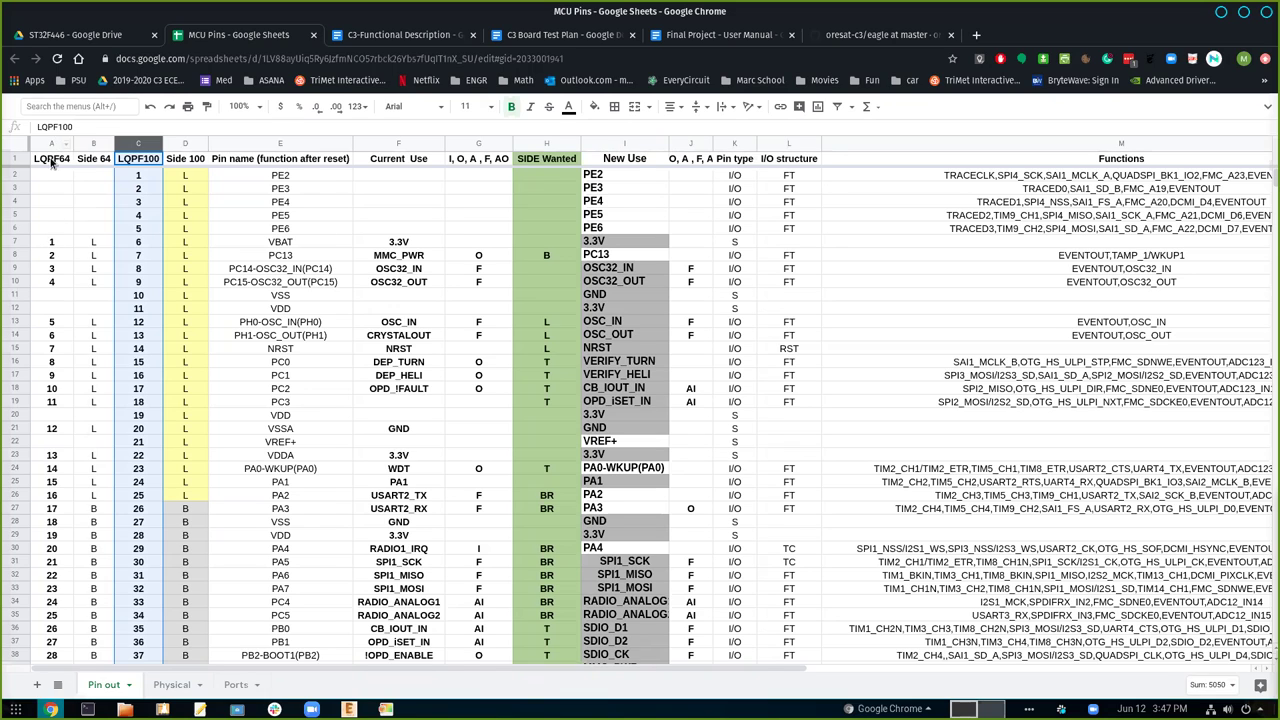
{"action": "left_click", "coordinate": [51, 243]}
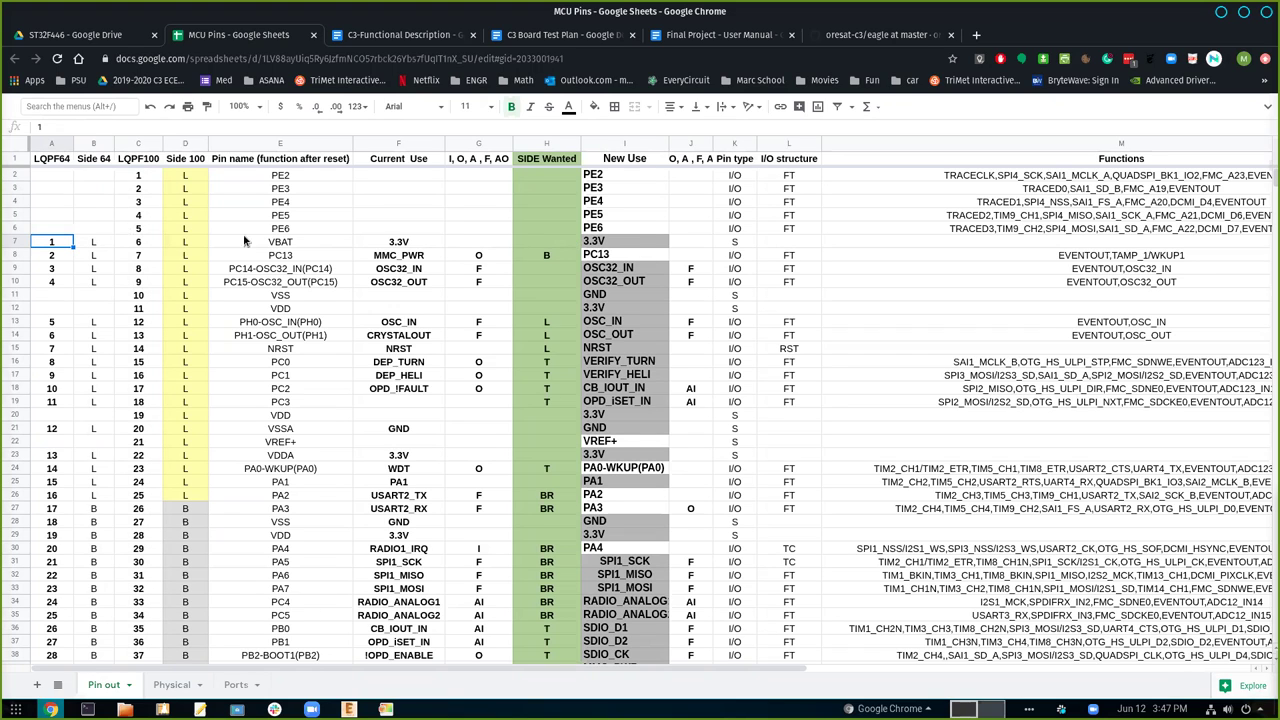
Switch to the Physical sheet and set the zoom to 90%
{"action": "left_click", "coordinate": [170, 687]}
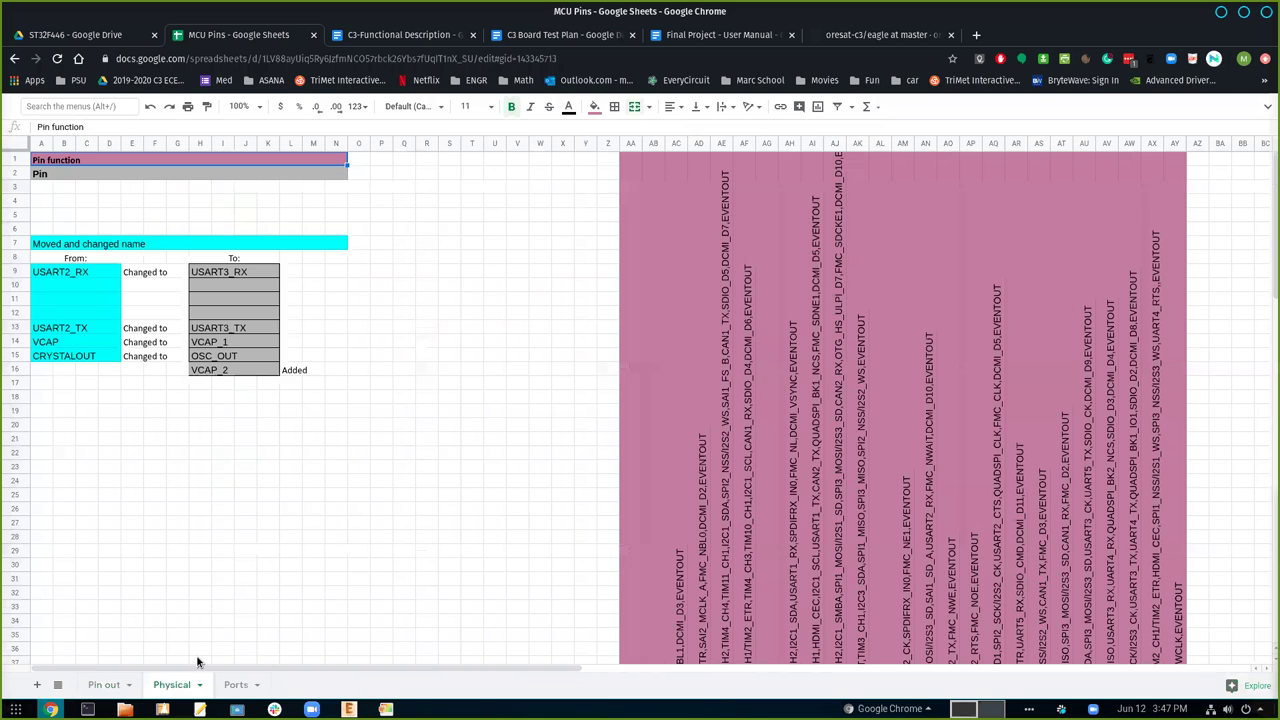
{"action": "left_click", "coordinate": [240, 106]}
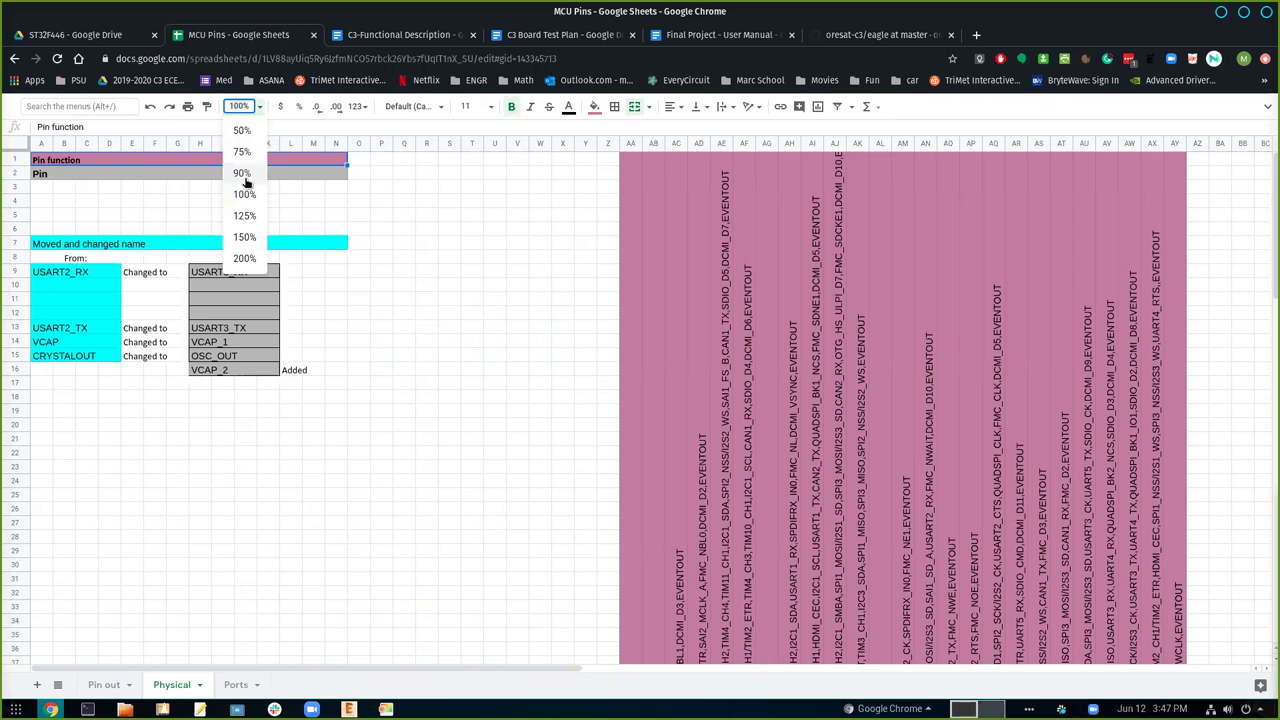
{"action": "left_click", "coordinate": [245, 178]}
Scroll and pan until the whole 100-pin MCU diagram is in view
{"action": "scroll", "coordinate": [662, 420], "scroll_direction": "down", "scroll_amount": 2}
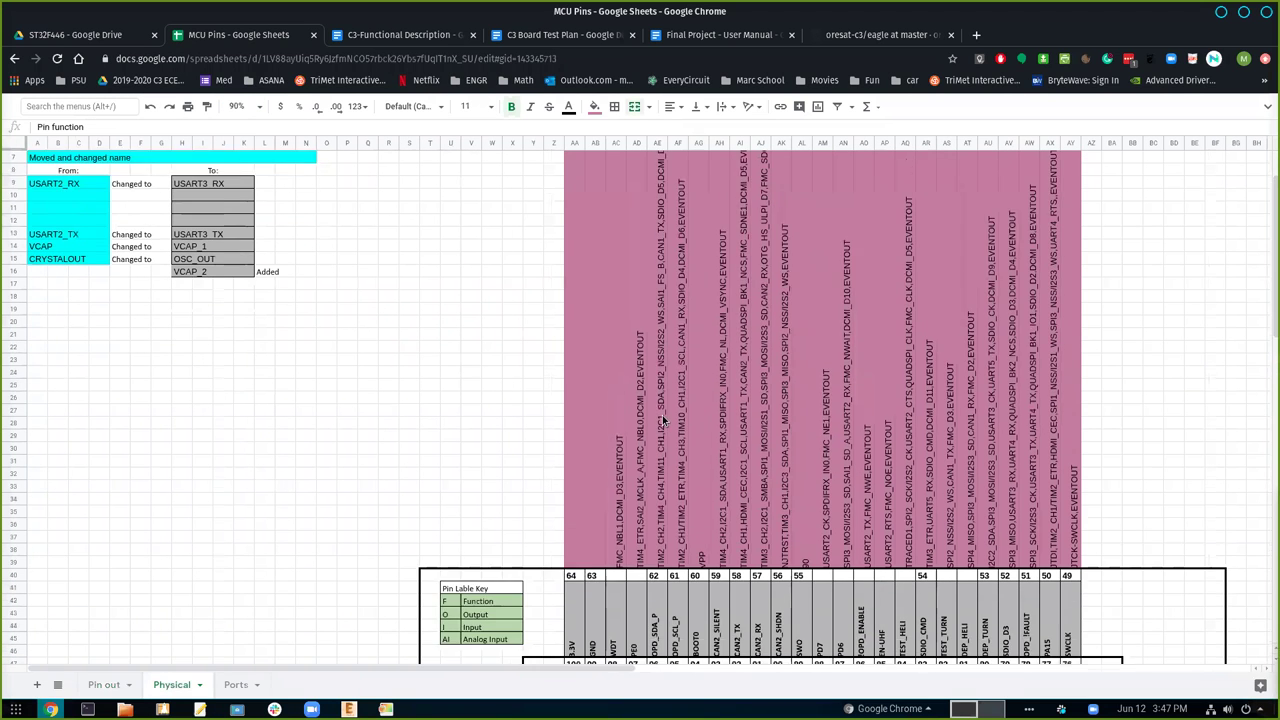
{"action": "scroll", "coordinate": [662, 420], "scroll_direction": "down", "scroll_amount": 7}
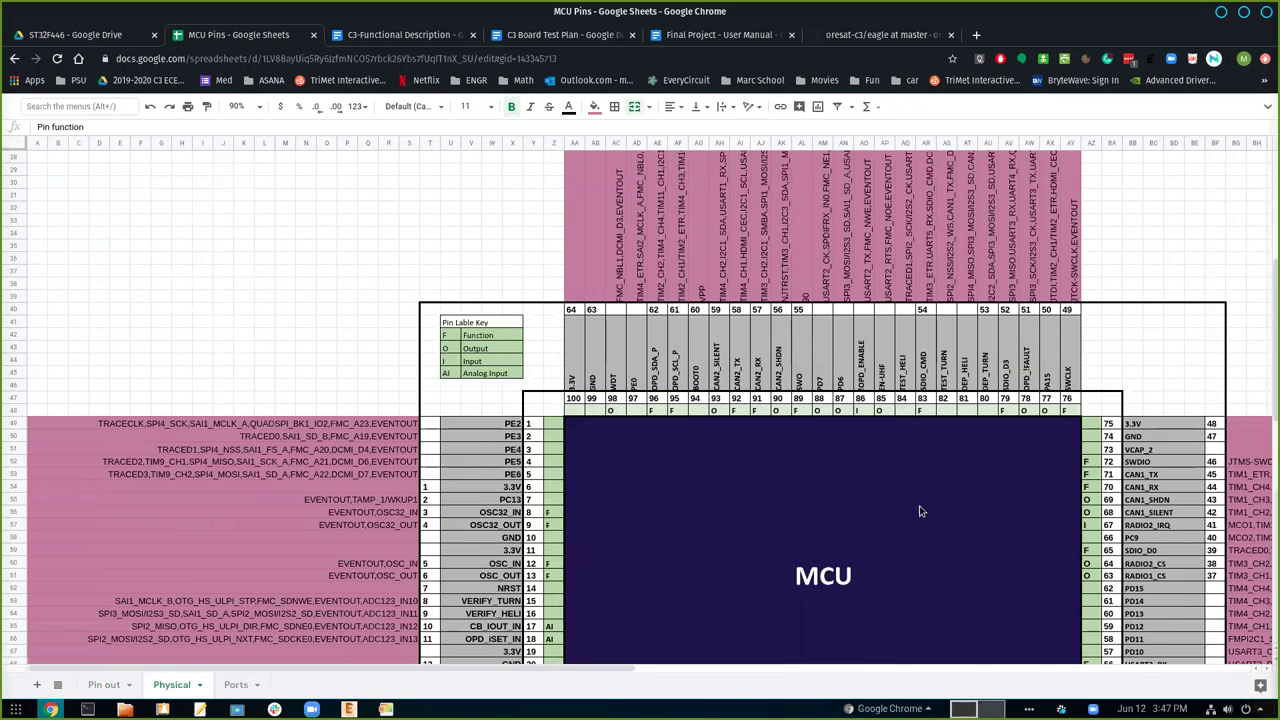
{"action": "left_click_drag", "start_coordinate": [410, 668], "coordinate": [447, 679]}
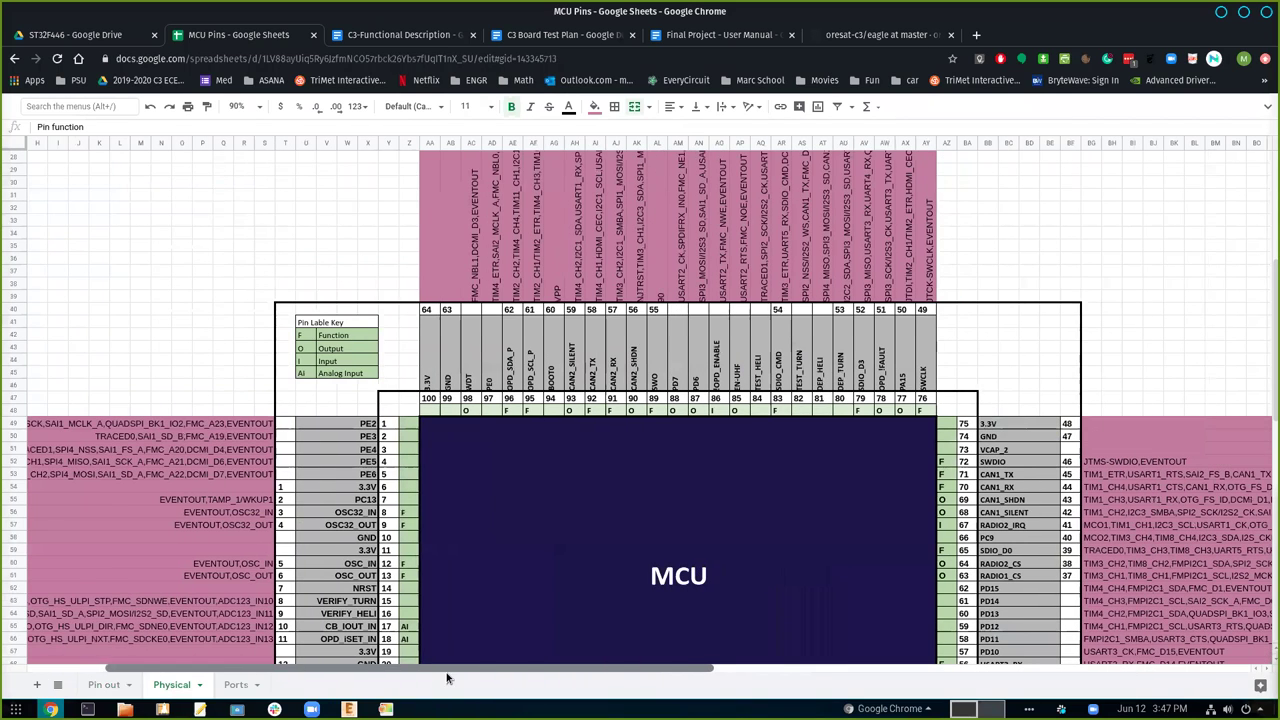
{"action": "scroll", "coordinate": [598, 535], "scroll_direction": "down", "scroll_amount": 2}
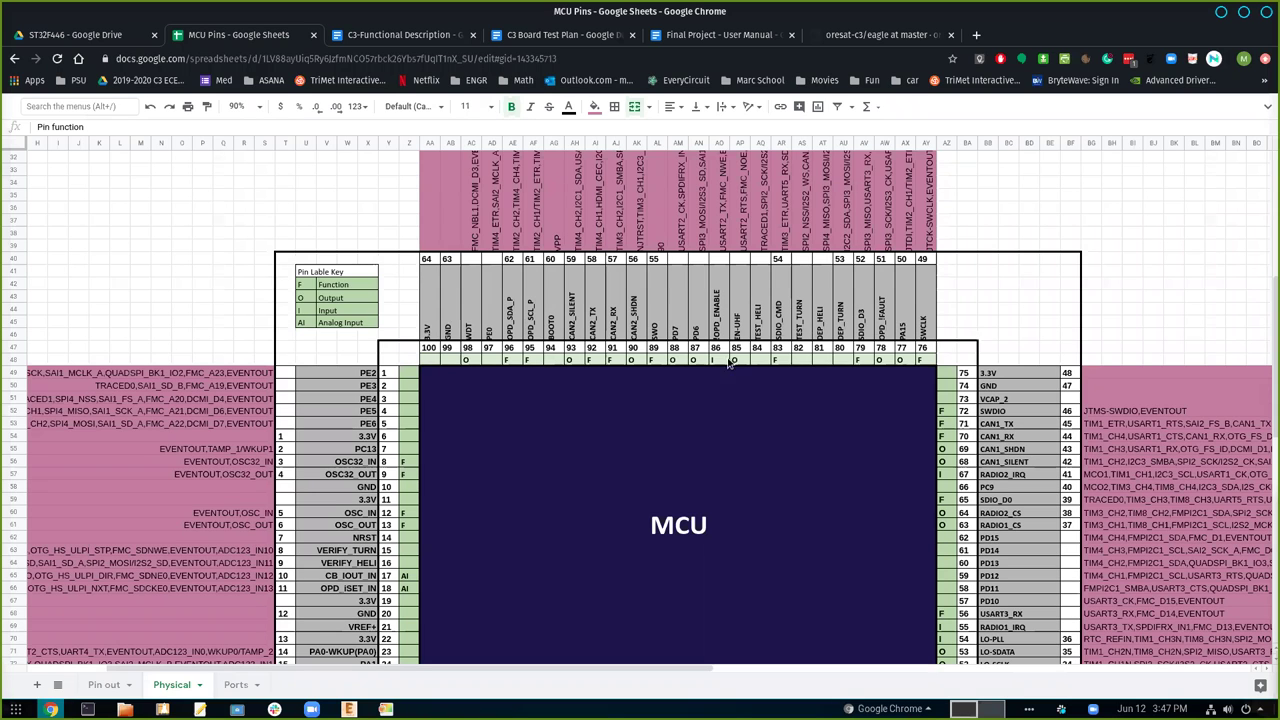
{"action": "scroll", "coordinate": [633, 418], "scroll_direction": "down", "scroll_amount": 4}
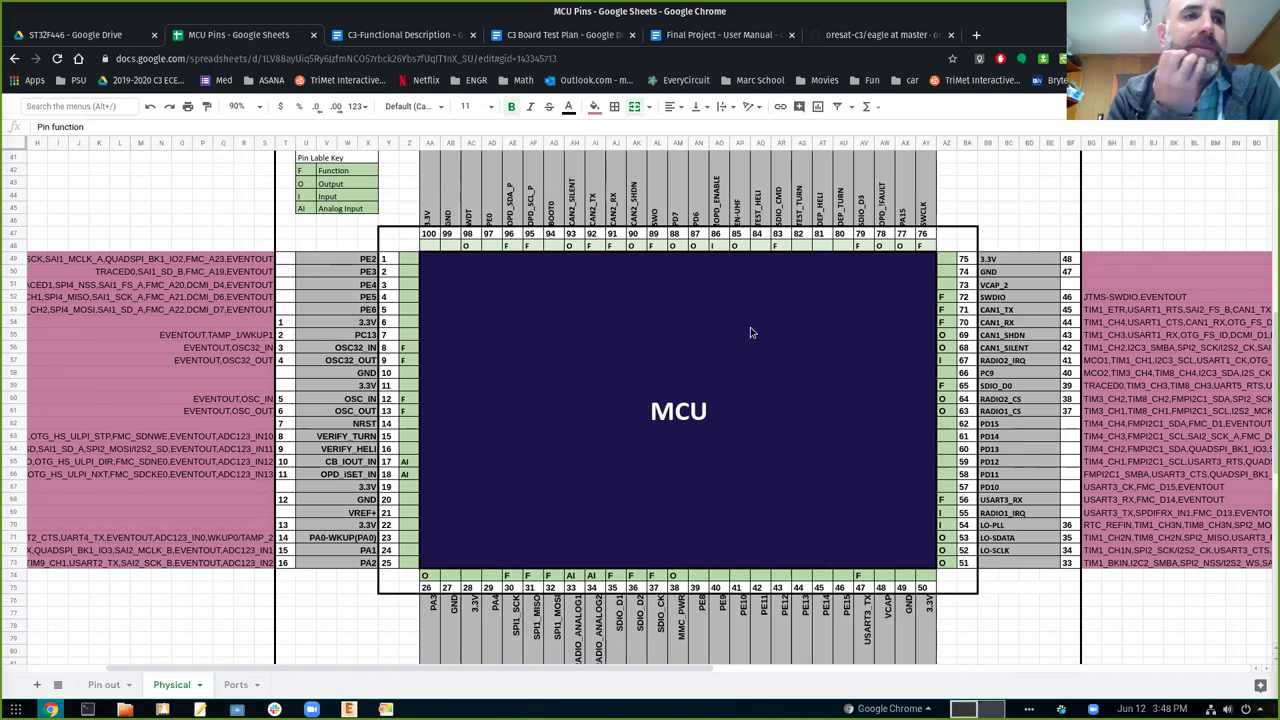
Pan around the Physical sheet's MCU pin diagram
{"action": "scroll", "coordinate": [752, 332], "scroll_direction": "down", "scroll_amount": 1}
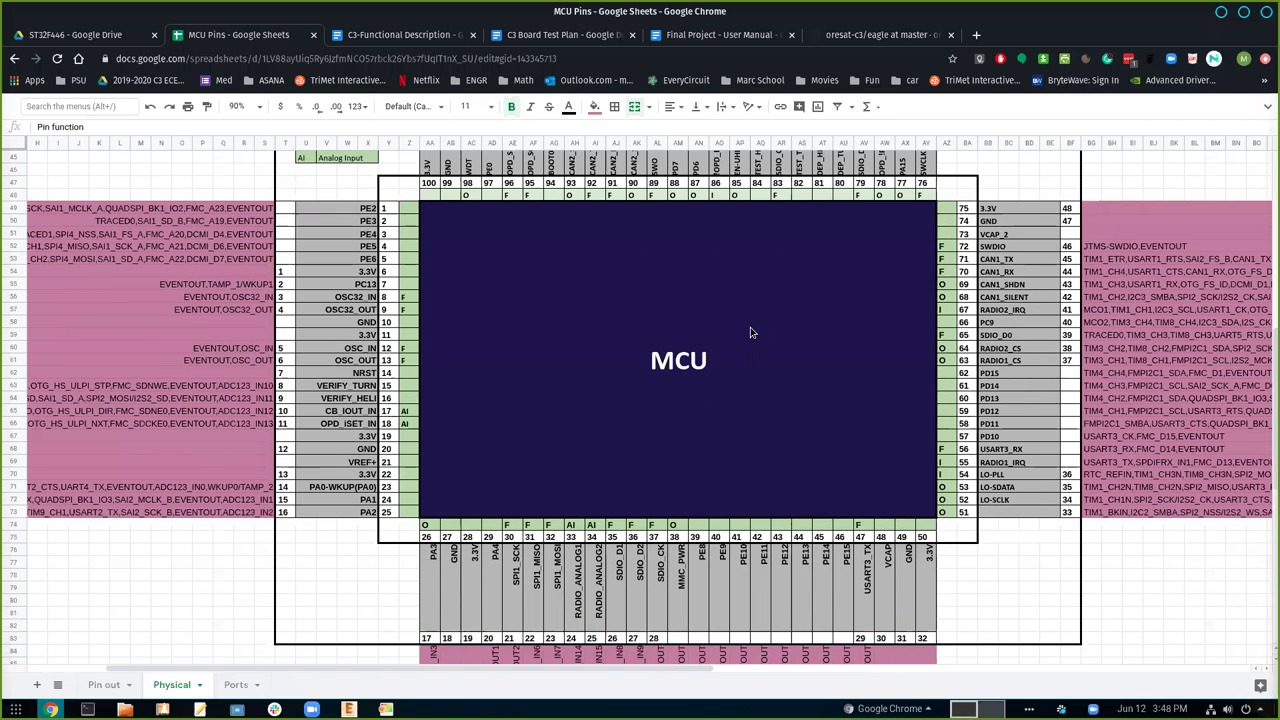
{"action": "scroll", "coordinate": [752, 332], "scroll_direction": "up", "scroll_amount": 1}
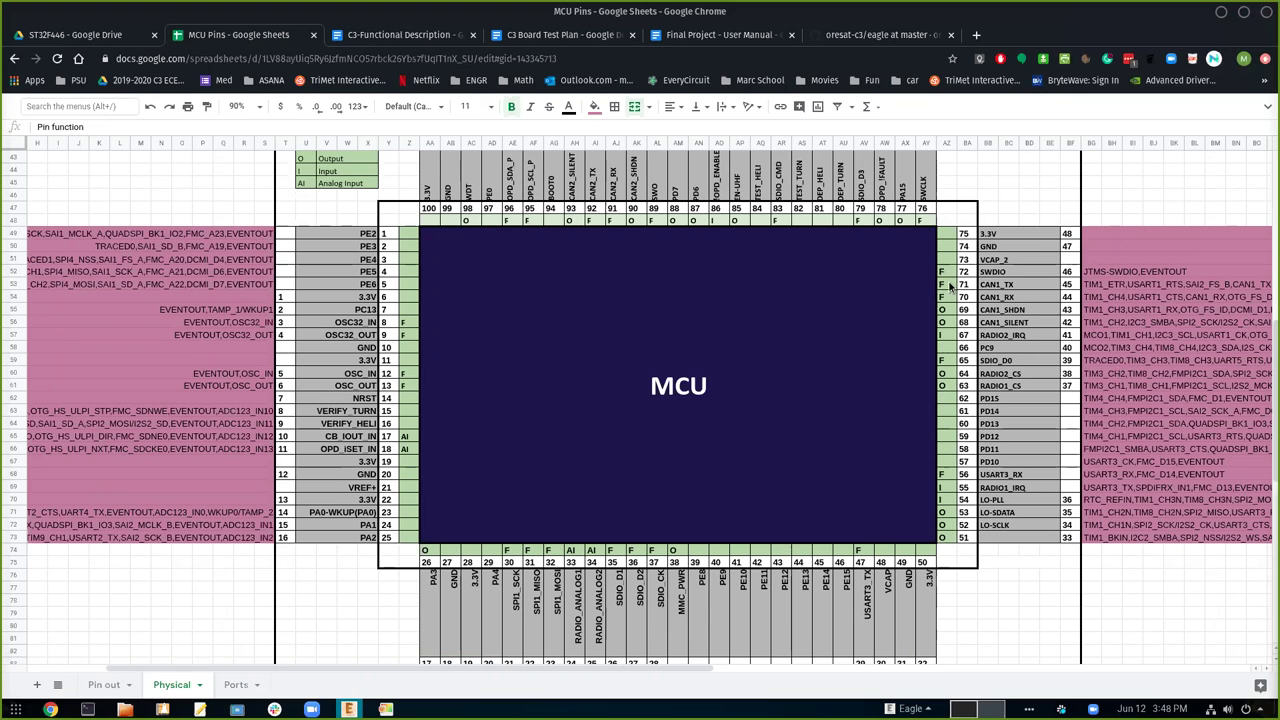
{"action": "scroll", "coordinate": [203, 370], "scroll_direction": "up", "scroll_amount": 10}
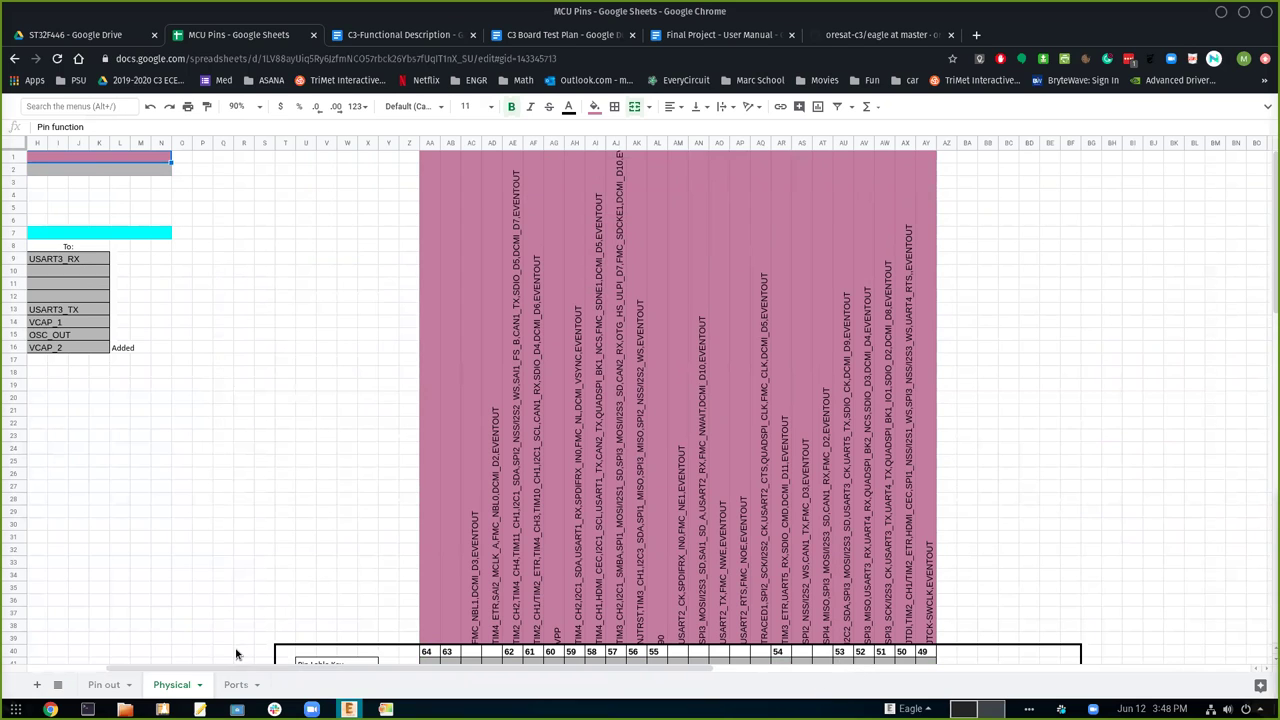
{"action": "left_click_drag", "start_coordinate": [198, 672], "coordinate": [106, 669]}
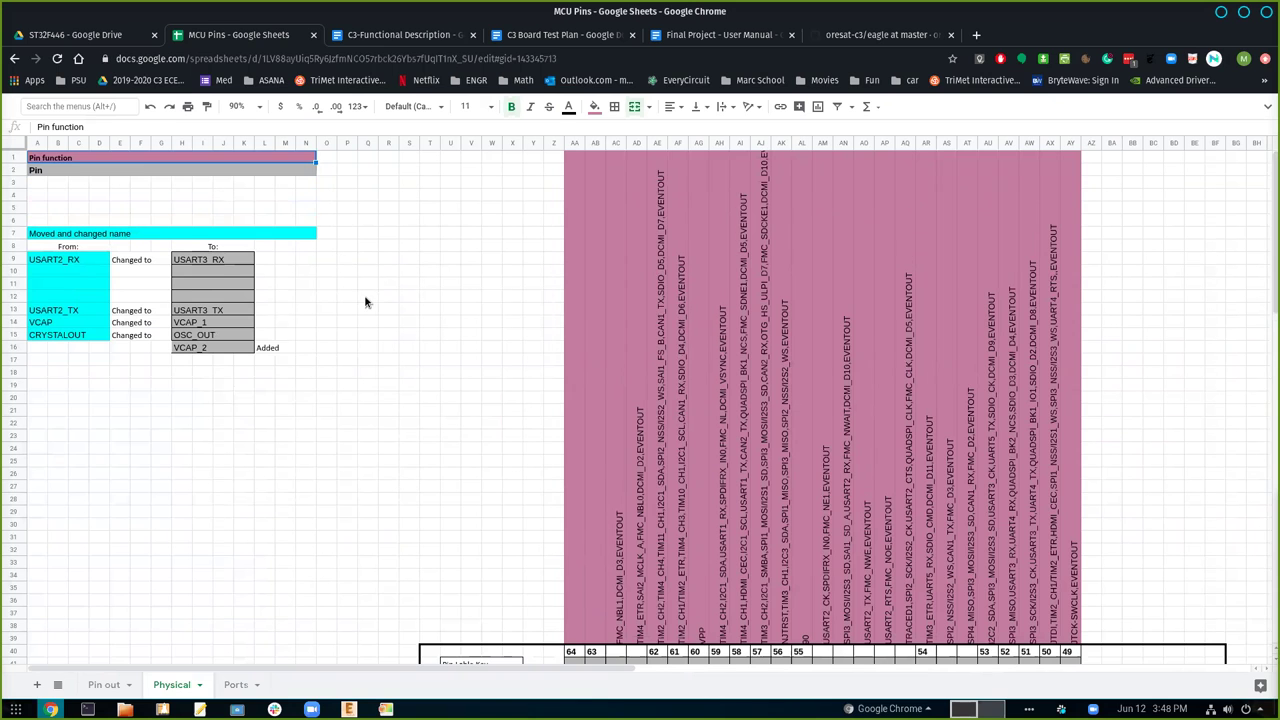
{"action": "scroll", "coordinate": [366, 300], "scroll_direction": "down", "scroll_amount": 3}
{"action": "scroll", "coordinate": [212, 410], "scroll_direction": "down", "scroll_amount": 1}
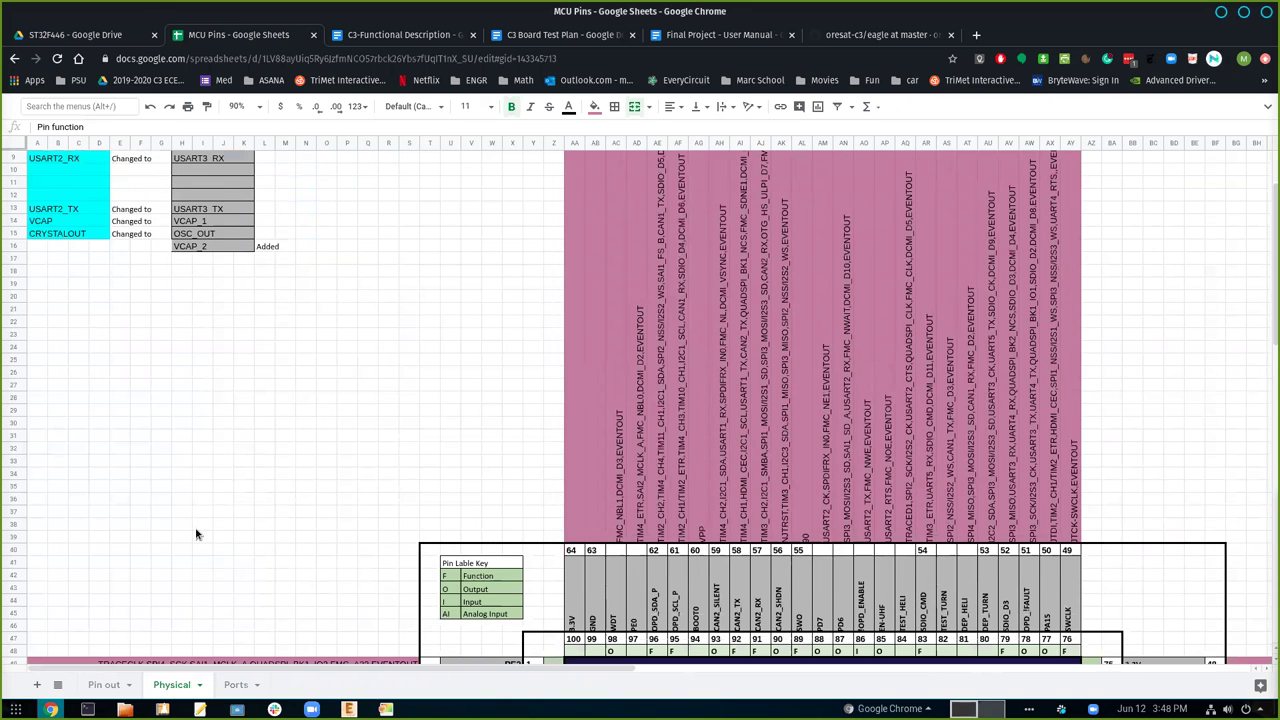
Flip between the Pin out and Physical sheets, ending on the Pin out table
{"action": "left_click", "coordinate": [104, 685]}
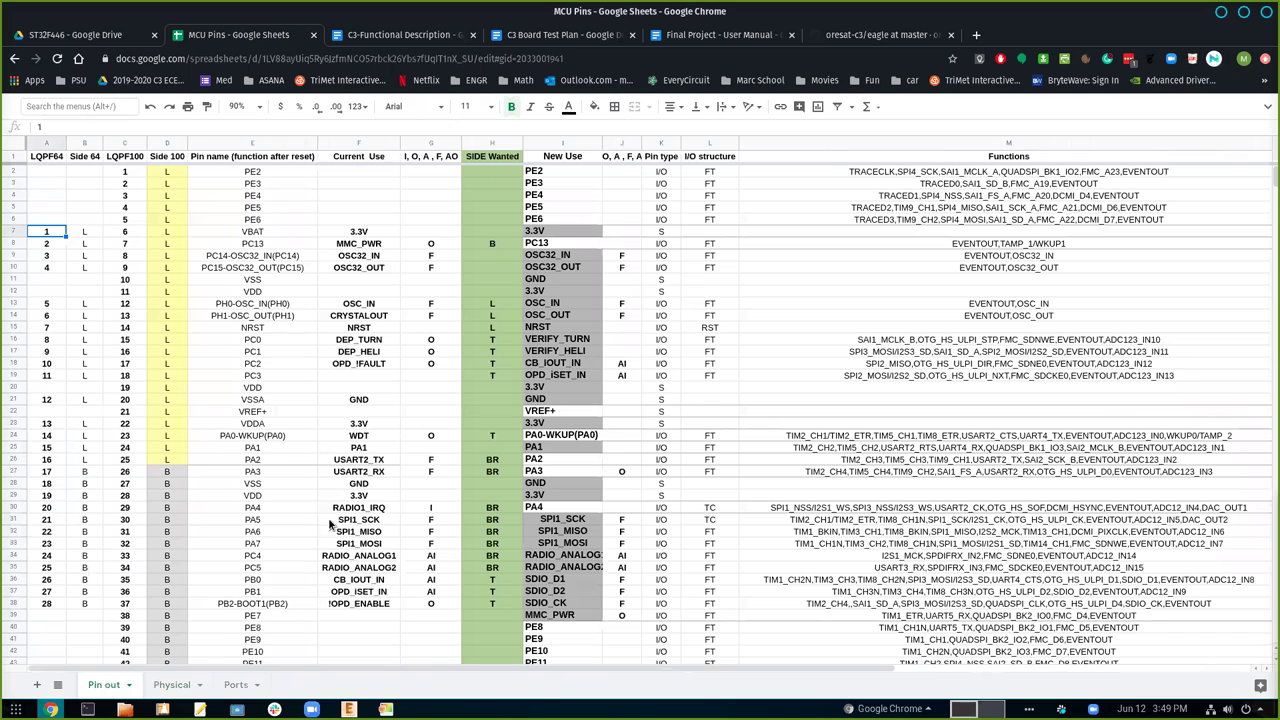
{"action": "left_click", "coordinate": [166, 685]}
{"action": "scroll", "coordinate": [740, 558], "scroll_direction": "down", "scroll_amount": 1}
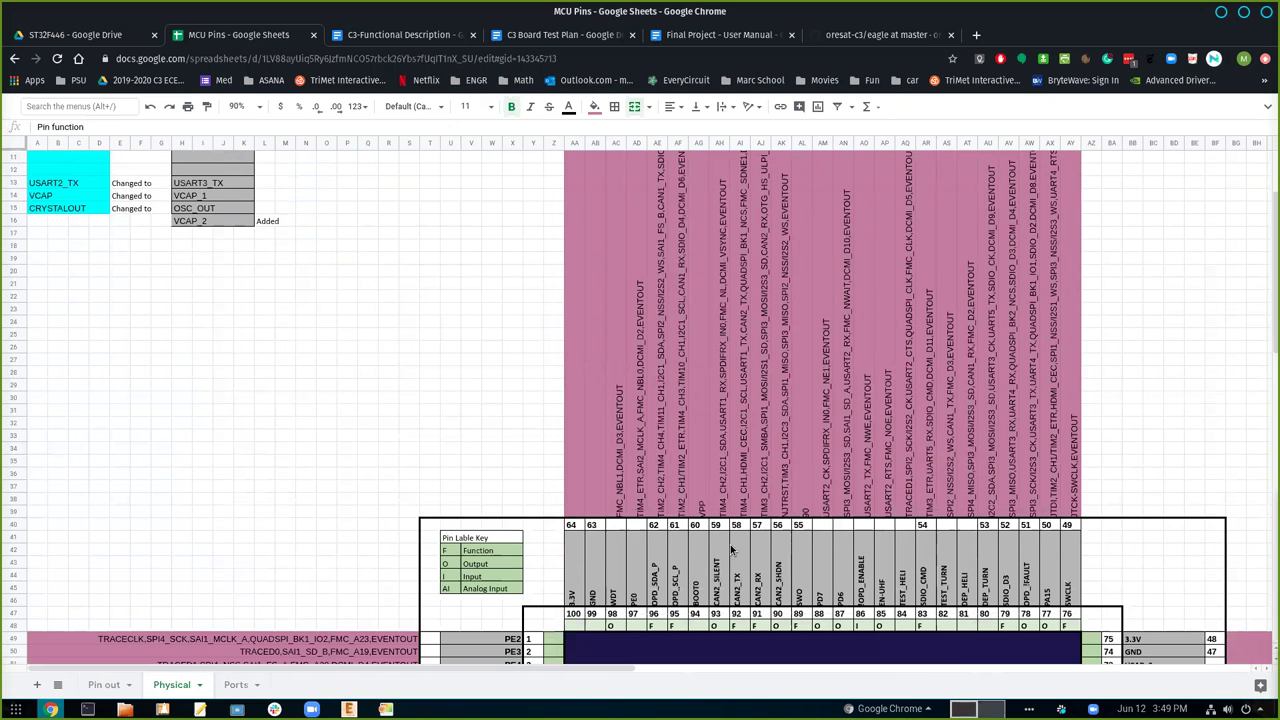
{"action": "scroll", "coordinate": [740, 558], "scroll_direction": "down", "scroll_amount": 4}
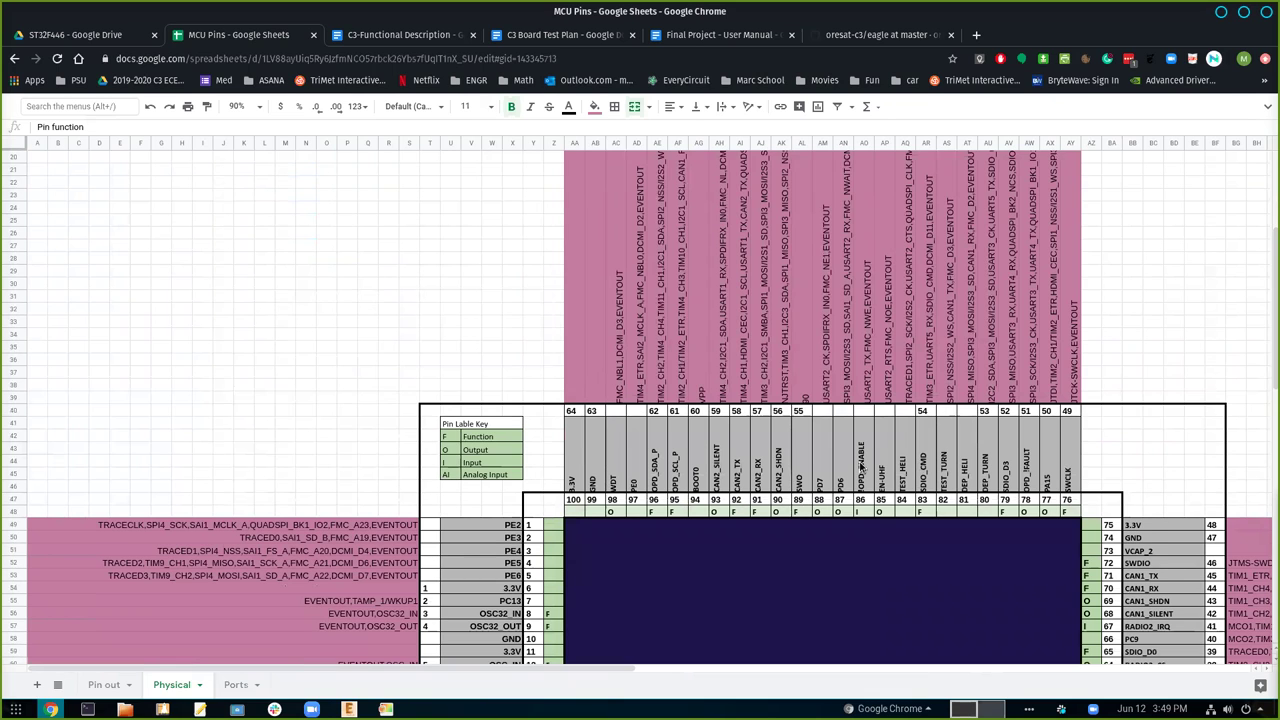
{"action": "scroll", "coordinate": [855, 455], "scroll_direction": "down", "scroll_amount": 2}
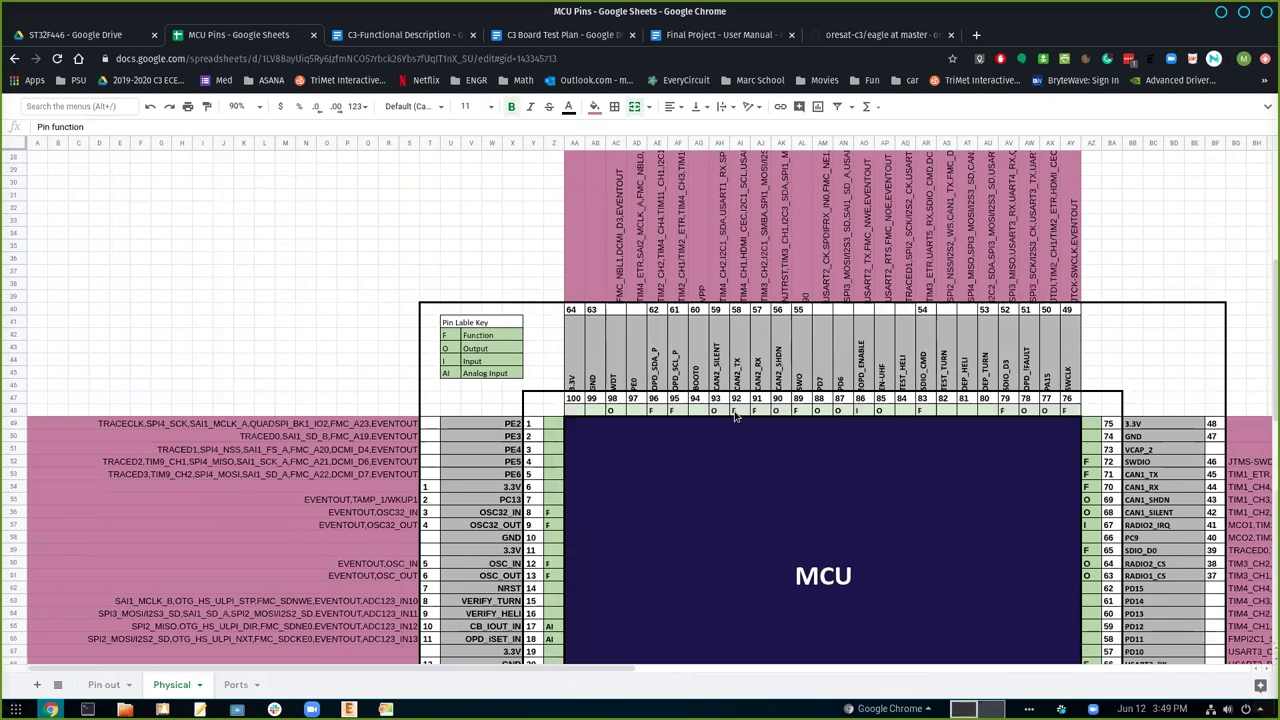
{"action": "scroll", "coordinate": [736, 417], "scroll_direction": "down", "scroll_amount": 2}
{"action": "left_click", "coordinate": [104, 685]}
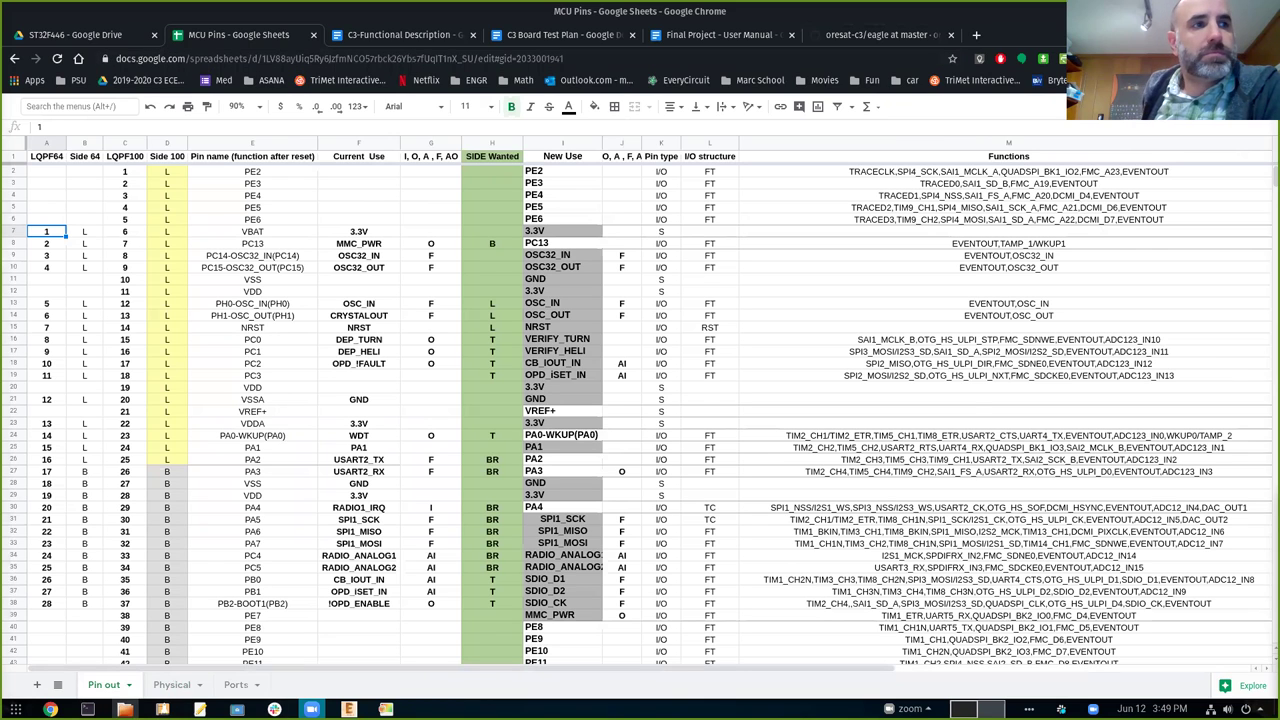
Go up to the Documents folder in Files, then hide Files and close EAGLE's Control Panel
{"action": "left_click", "coordinate": [124, 709]}
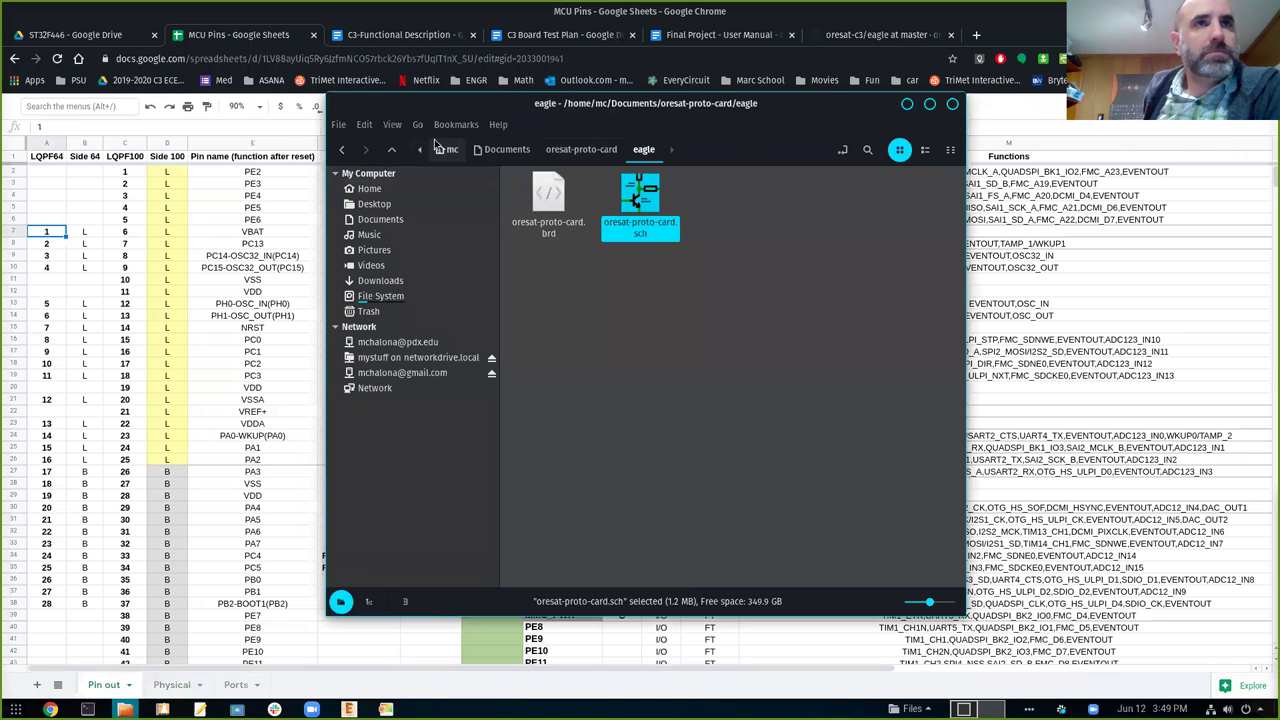
{"action": "left_click", "coordinate": [512, 150]}
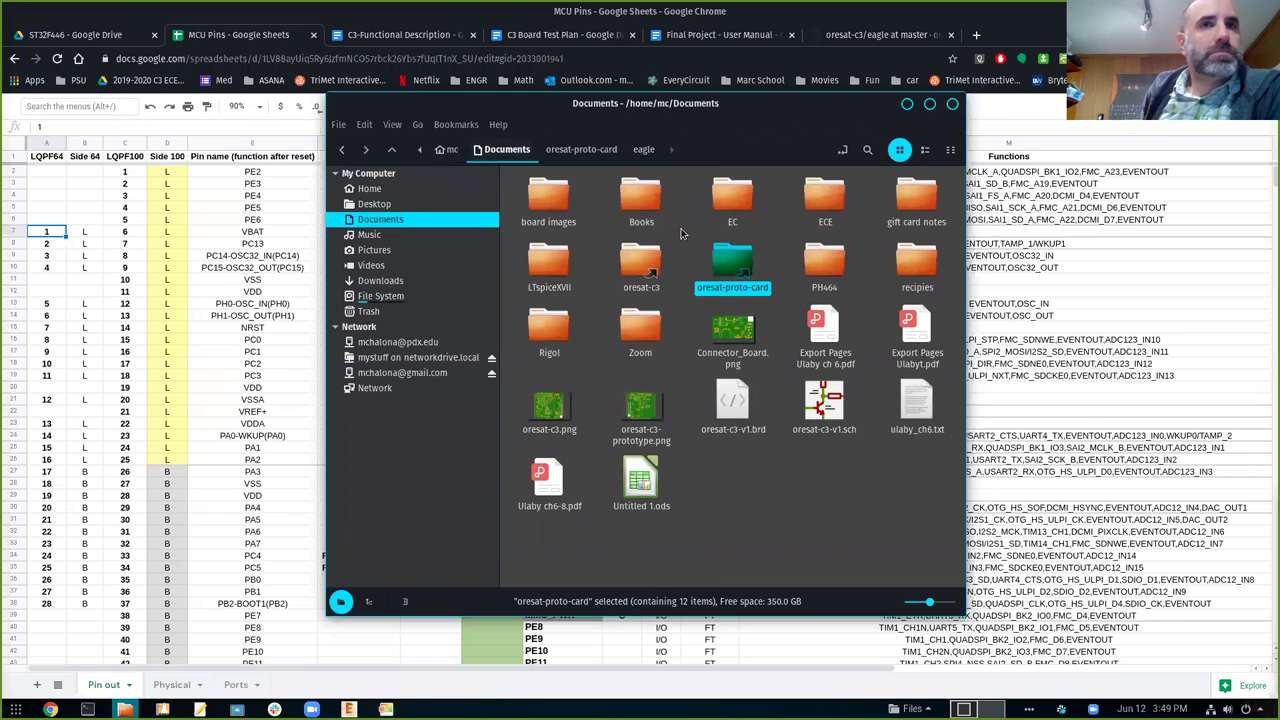
{"action": "left_click_drag", "start_coordinate": [690, 97], "coordinate": [762, 119]}
{"action": "key", "text": "alt+Tab"}
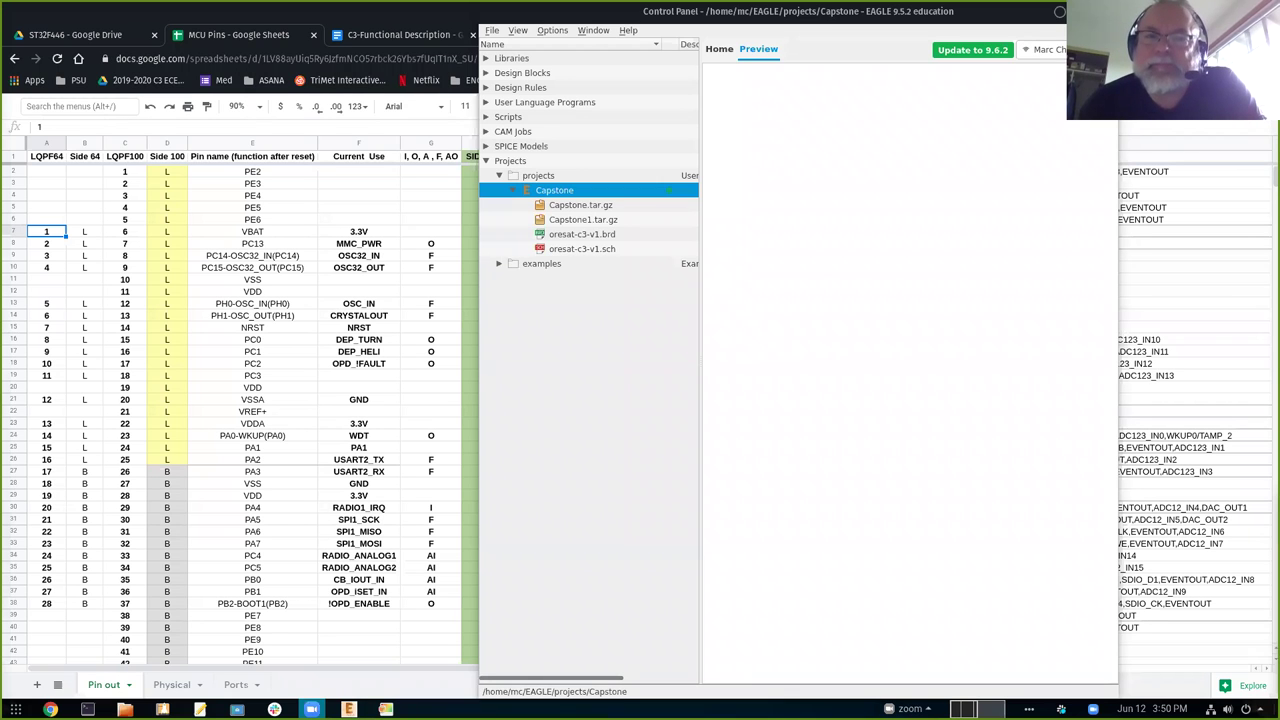
{"action": "left_click", "coordinate": [1235, 22]}
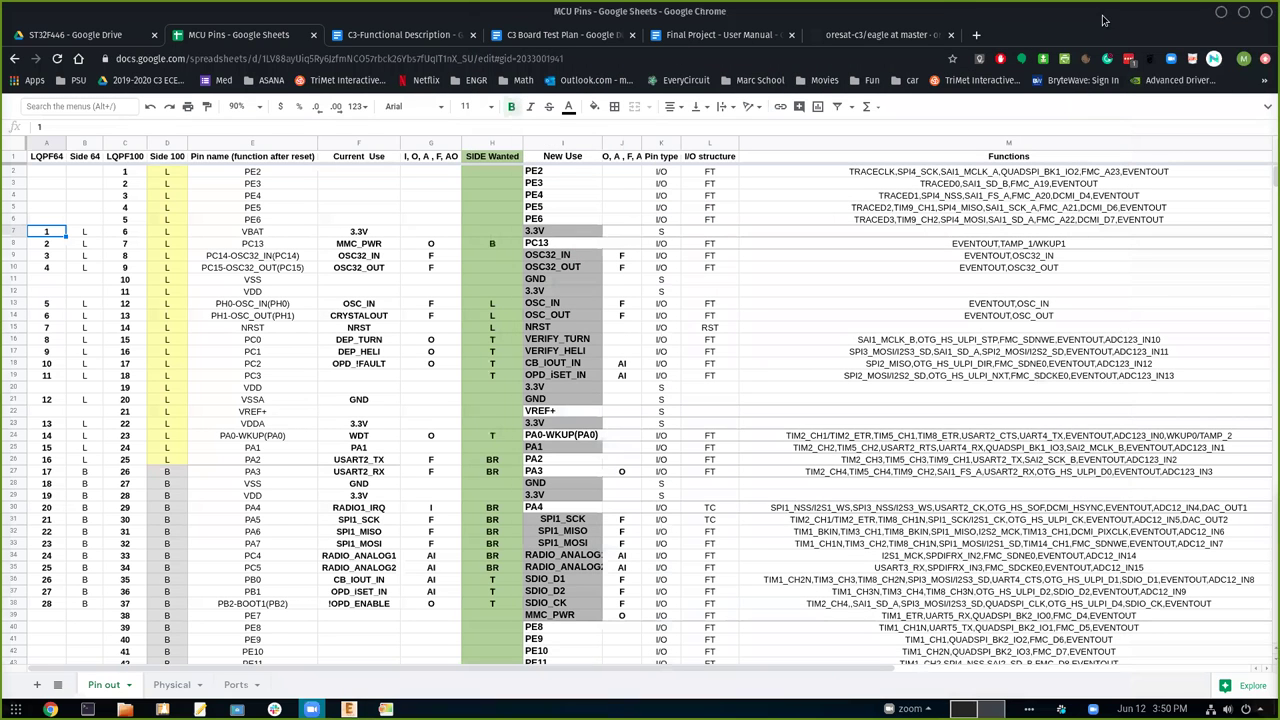
Reach the EAGLE workspace and close the proto-card board, schematic and Control Panel windows
{"action": "left_click", "coordinate": [1222, 13]}
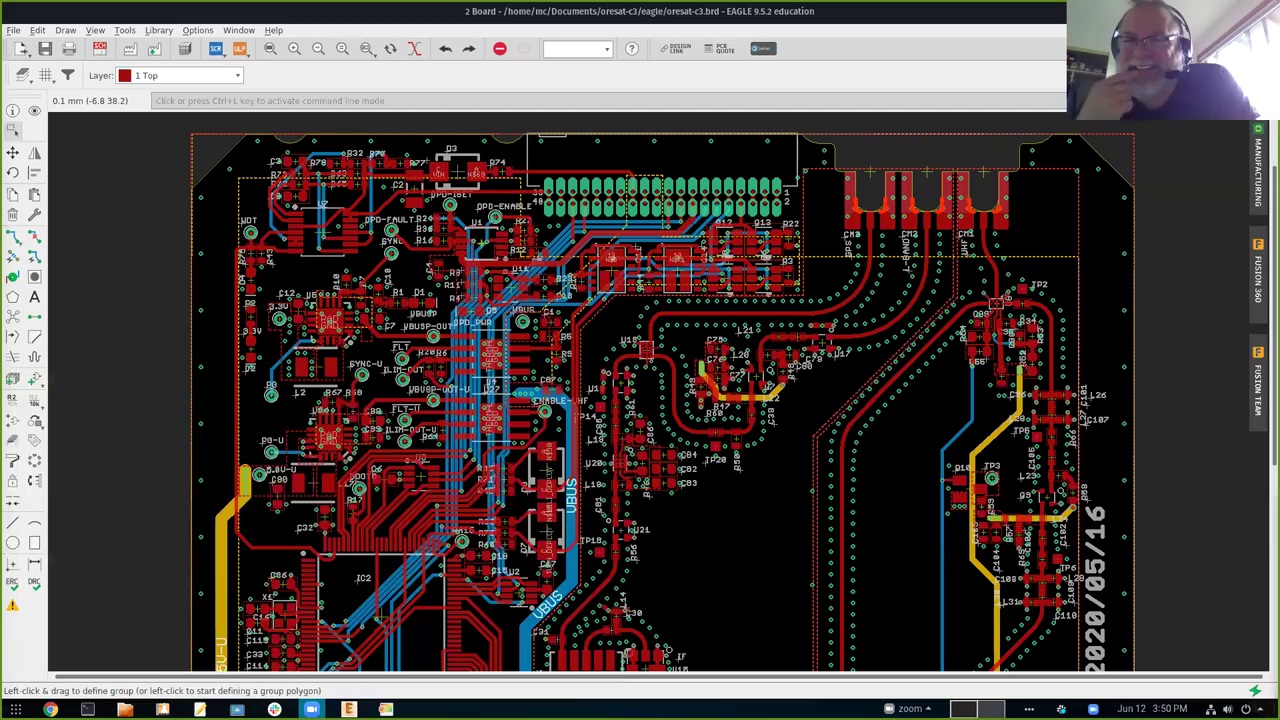
{"action": "key", "text": "alt+Tab"}
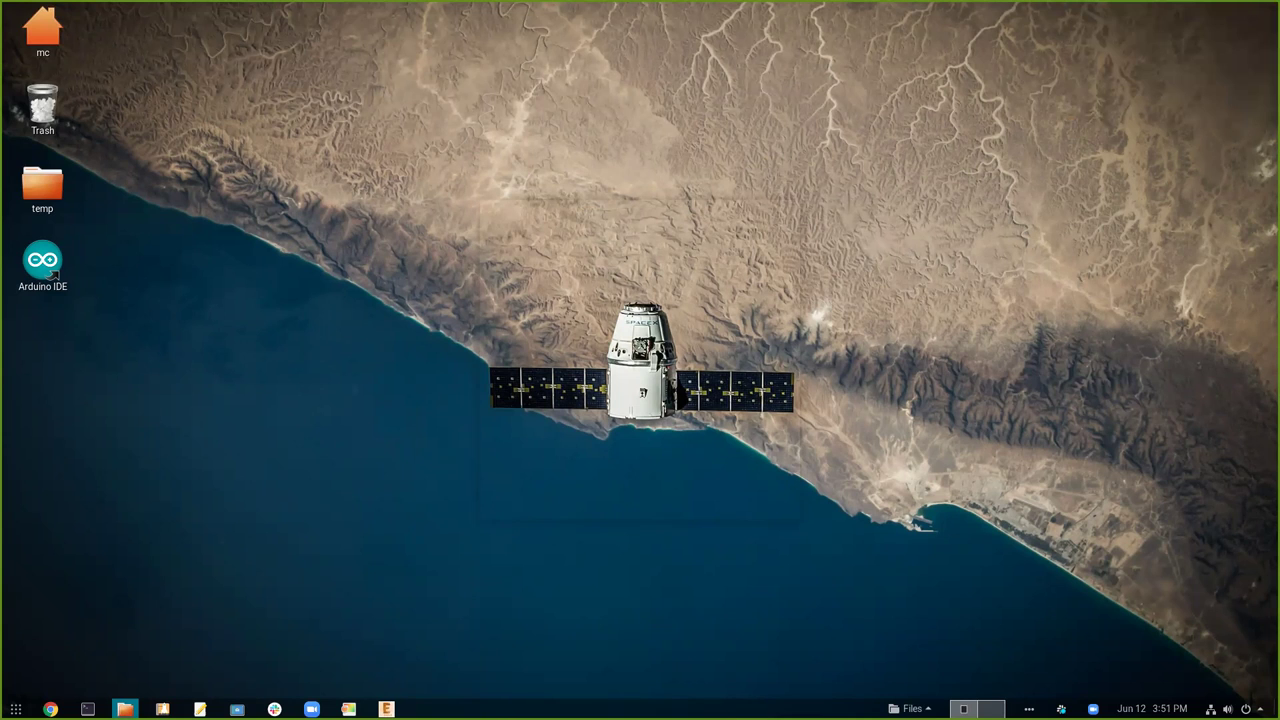
{"action": "key", "text": "ctrl+alt+Right"}
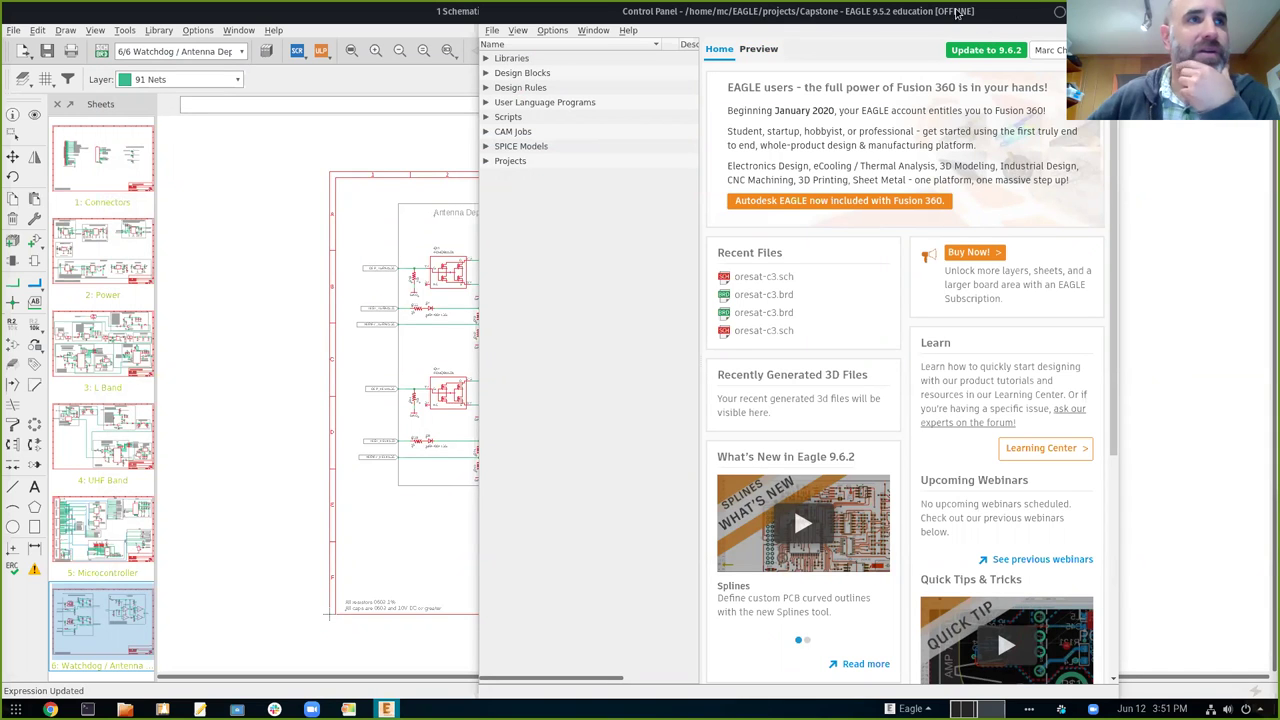
{"action": "left_click_drag", "start_coordinate": [953, 12], "coordinate": [973, 72]}
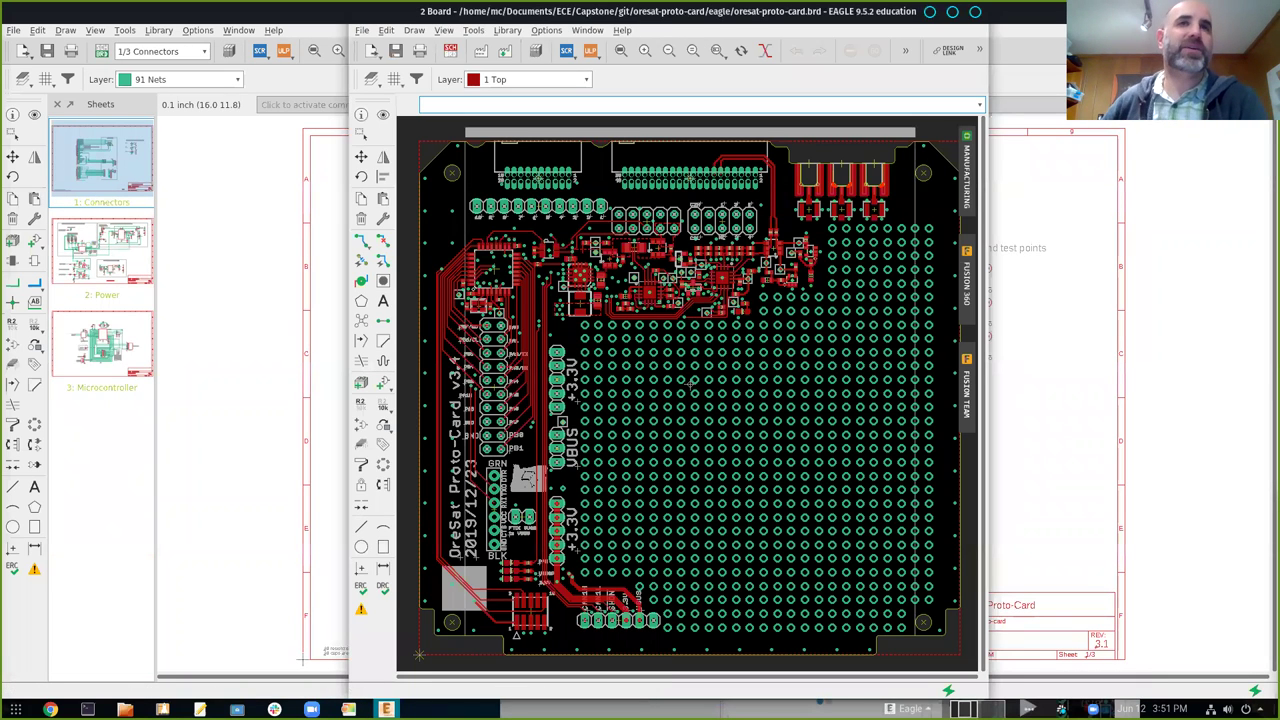
{"action": "left_click", "coordinate": [975, 11]}
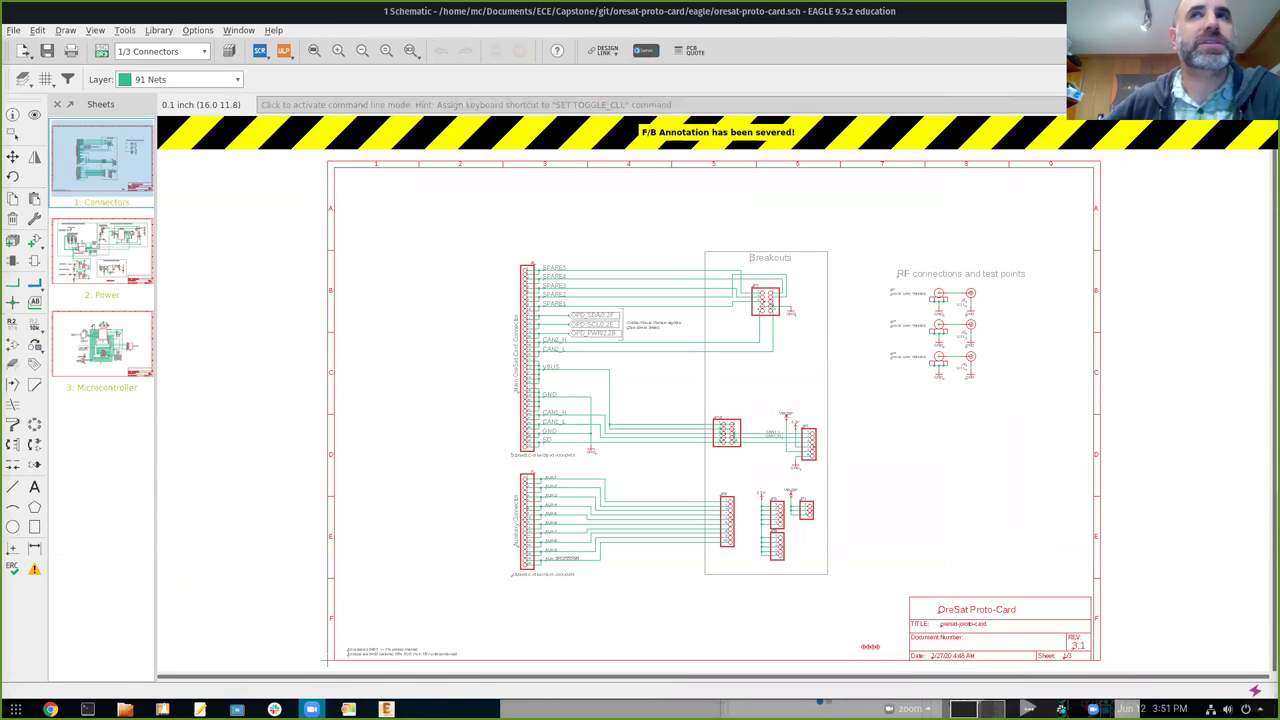
{"action": "key", "text": "alt+F4"}
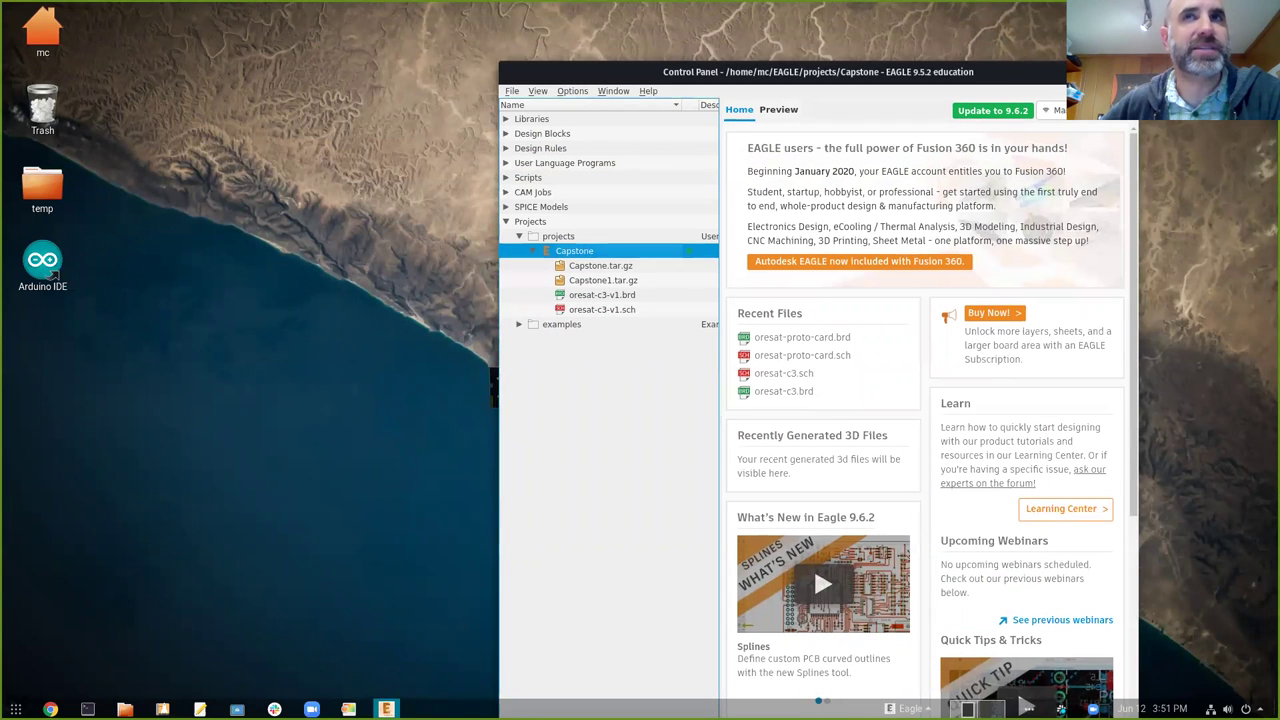
{"action": "key", "text": "alt+F4"}
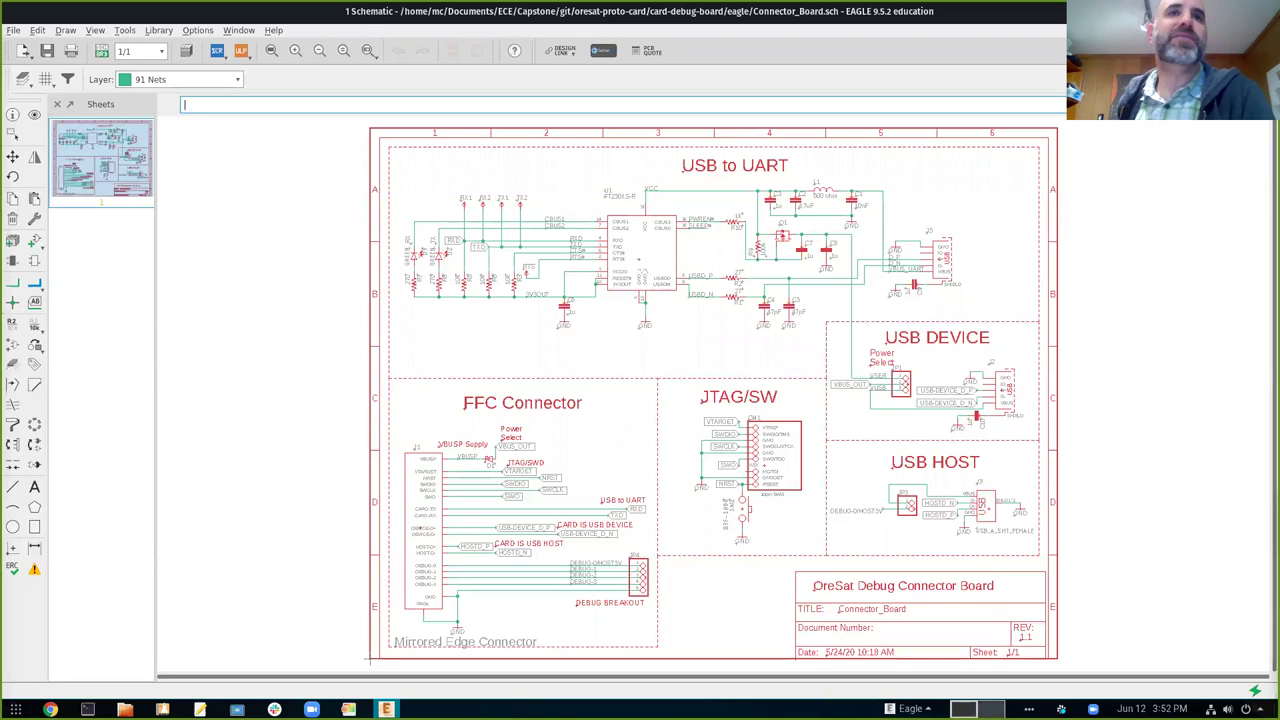
Pan and zoom the schematic around USB to UART, then bring the Connector_Board.brd layout forward
{"action": "left_click", "coordinate": [13, 135]}
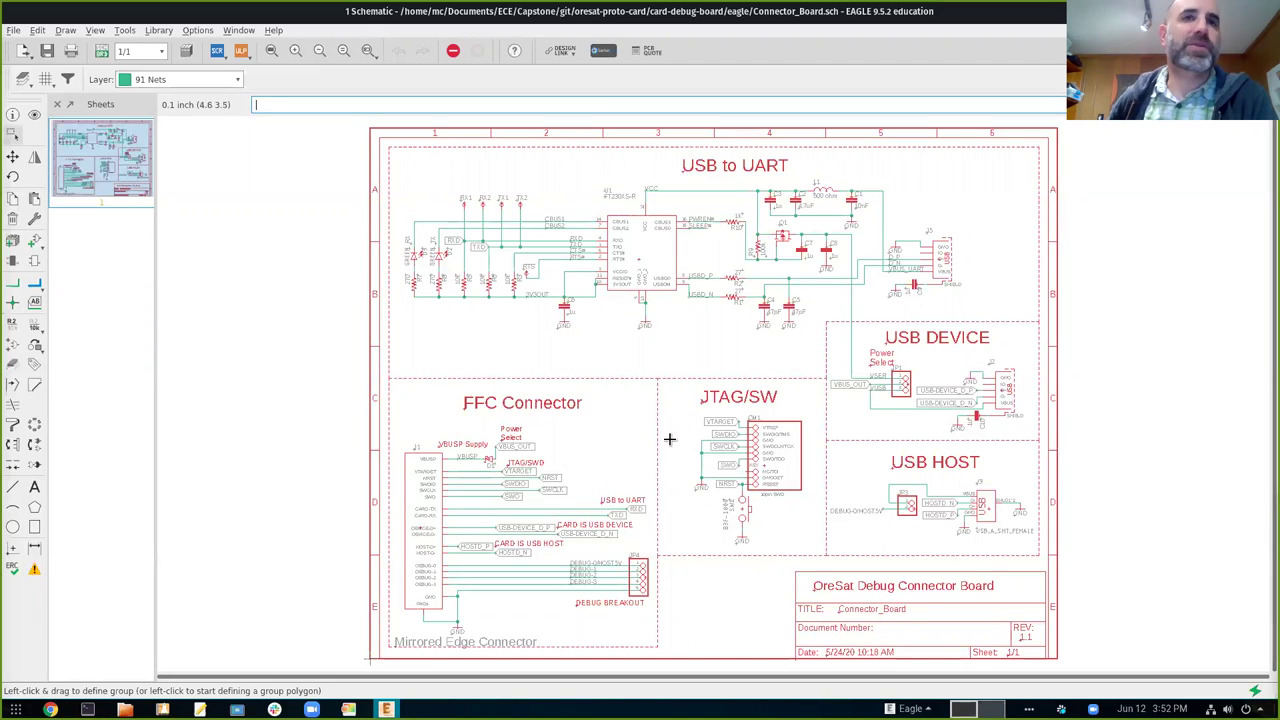
{"action": "scroll", "coordinate": [669, 411], "scroll_direction": "up", "scroll_amount": 1}
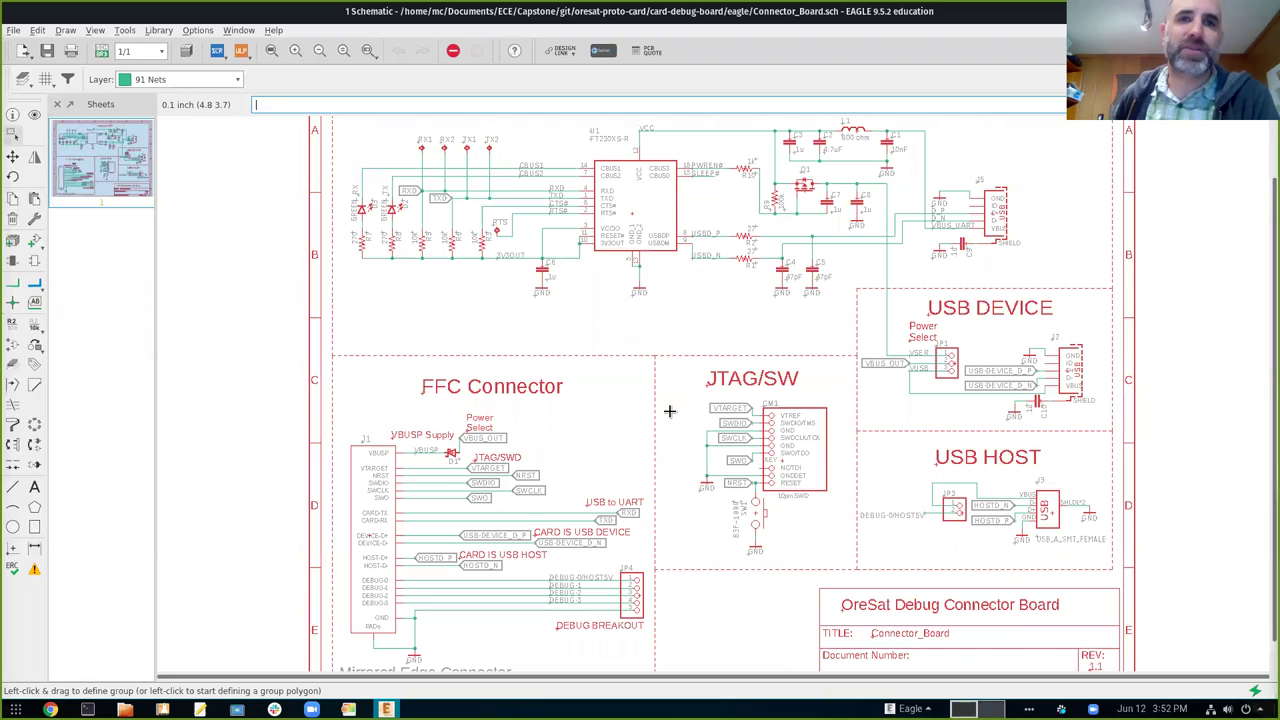
{"action": "left_click_drag", "start_coordinate": [669, 411], "coordinate": [547, 437]}
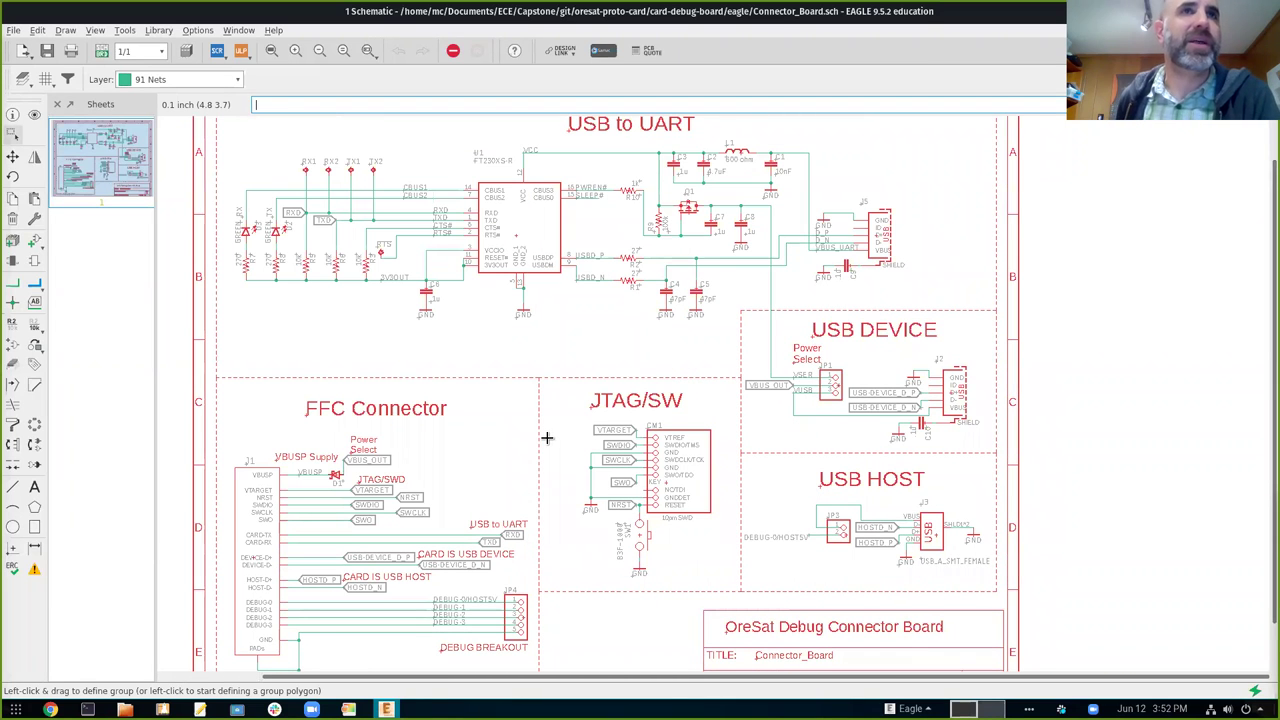
{"action": "scroll", "coordinate": [623, 439], "scroll_direction": "down", "scroll_amount": 1}
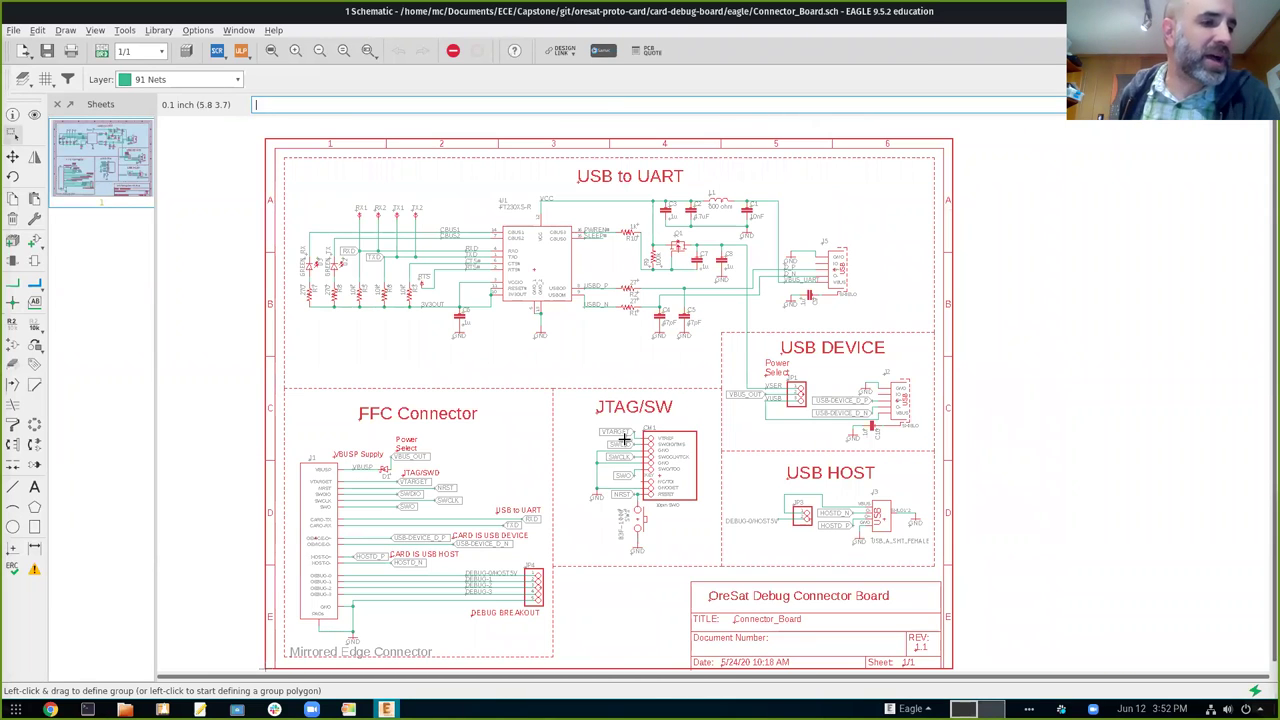
{"action": "left_click_drag", "start_coordinate": [623, 439], "coordinate": [645, 406]}
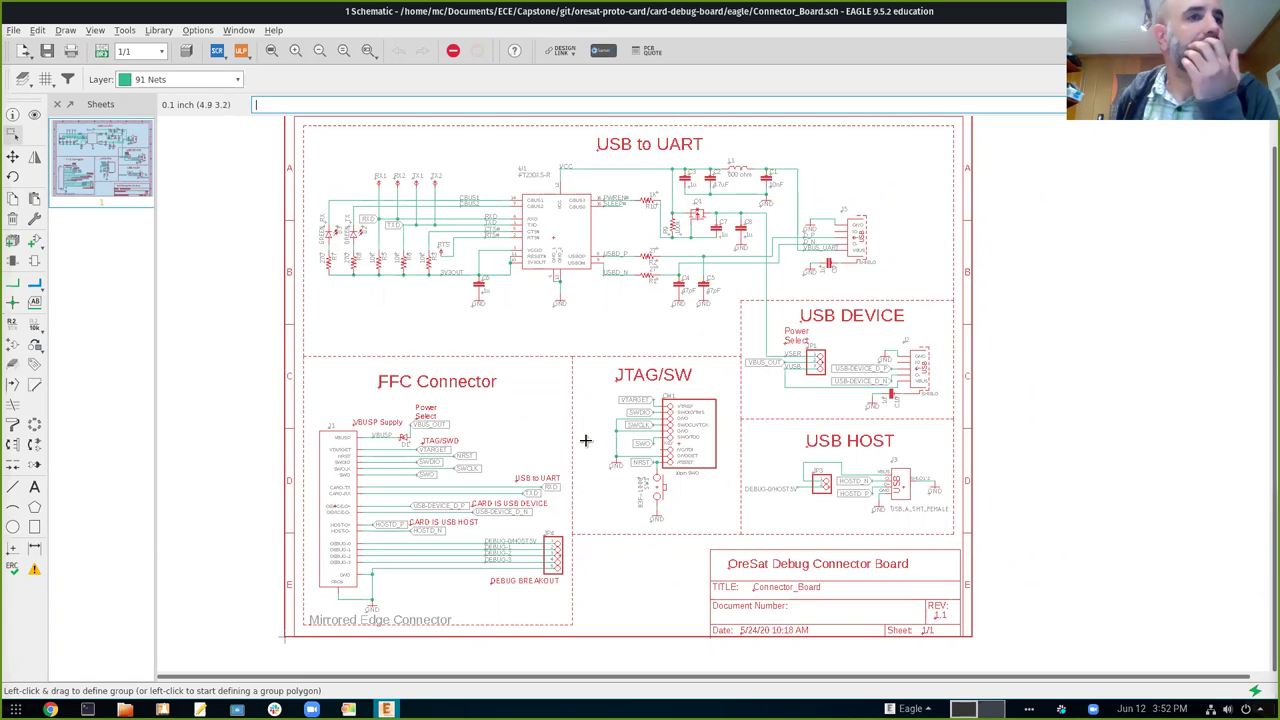
{"action": "scroll", "coordinate": [626, 428], "scroll_direction": "up", "scroll_amount": 3}
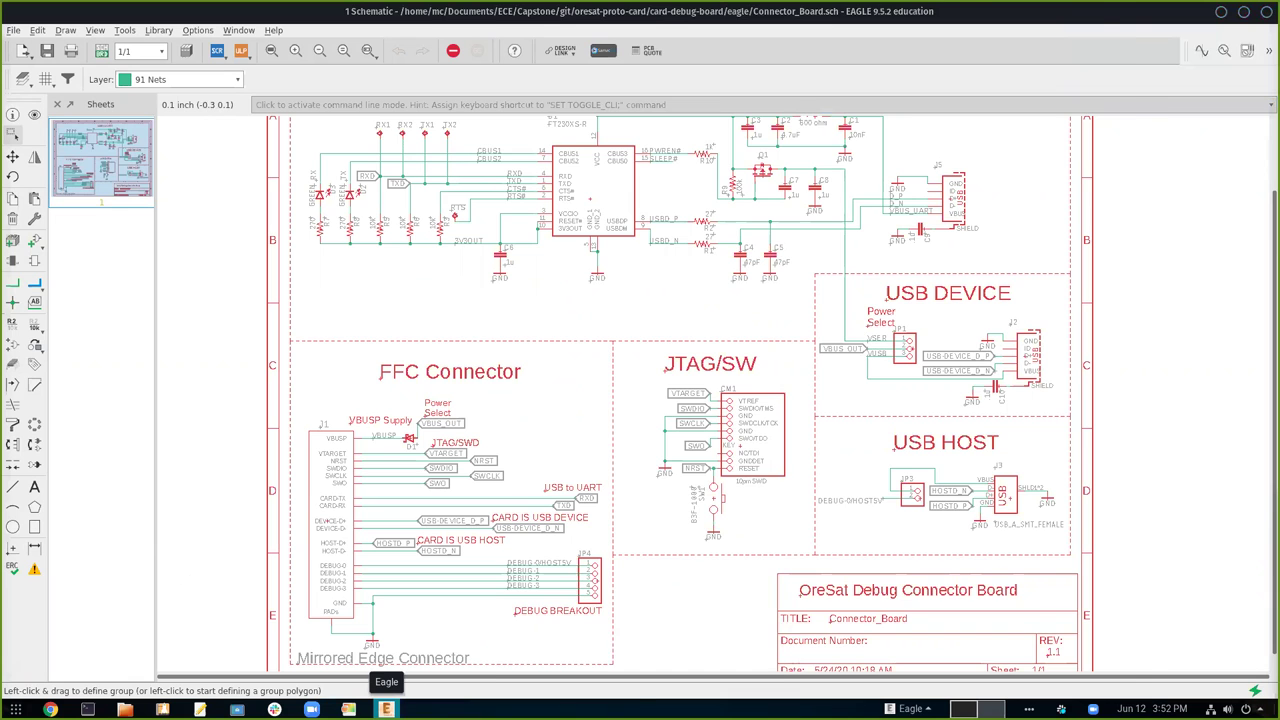
{"action": "left_click", "coordinate": [386, 708]}
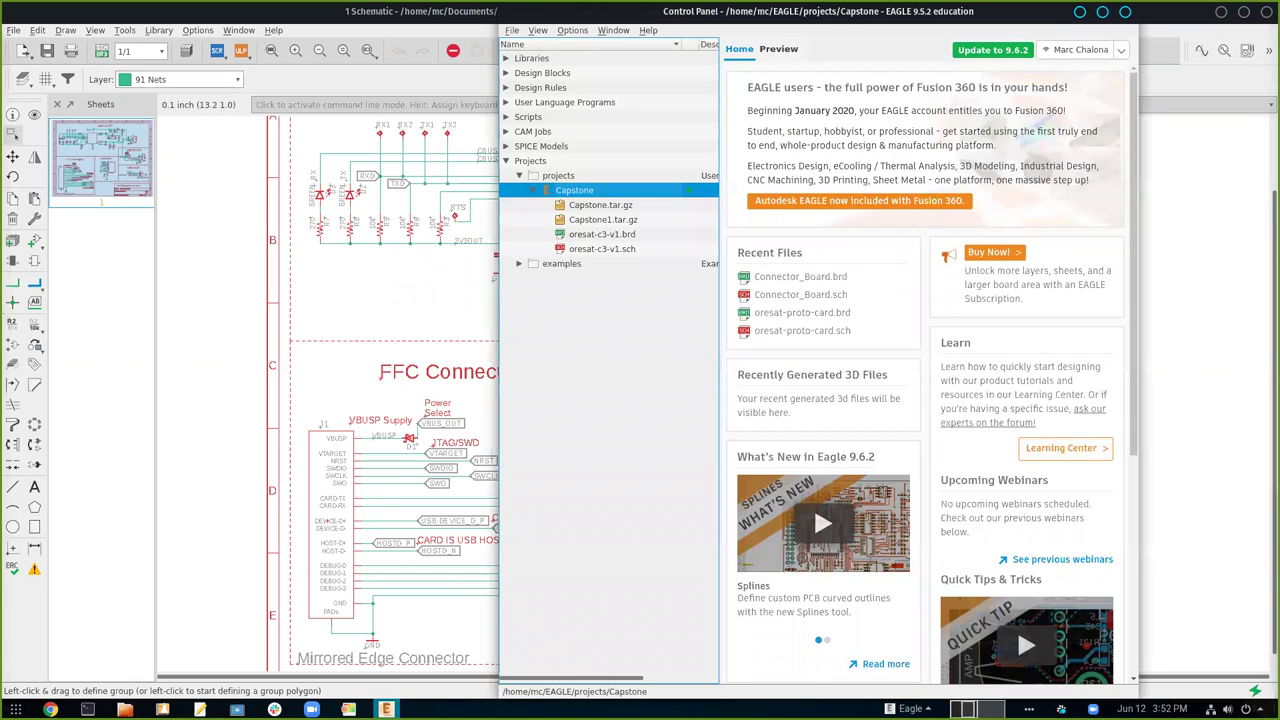
{"action": "left_click", "coordinate": [386, 708]}
Maximize the Connector_Board layout window and apply the Last layer display preset
{"action": "left_click", "coordinate": [386, 708]}
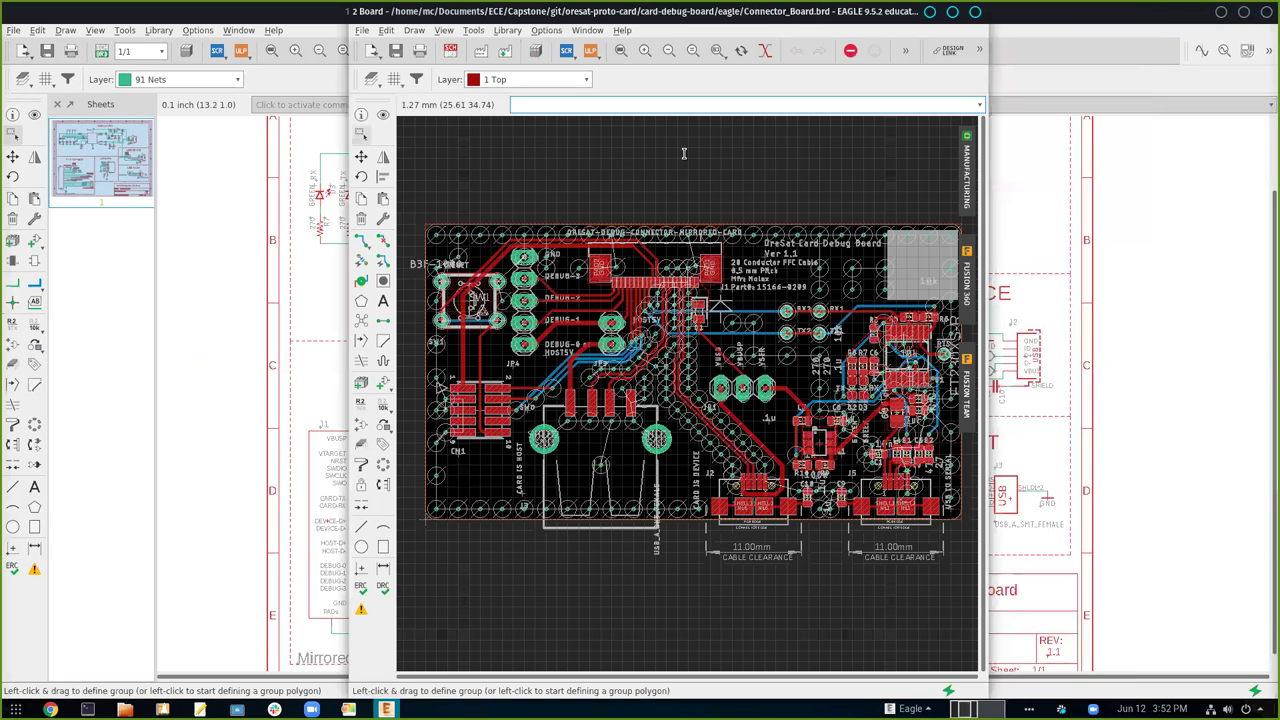
{"action": "double_click", "coordinate": [707, 12]}
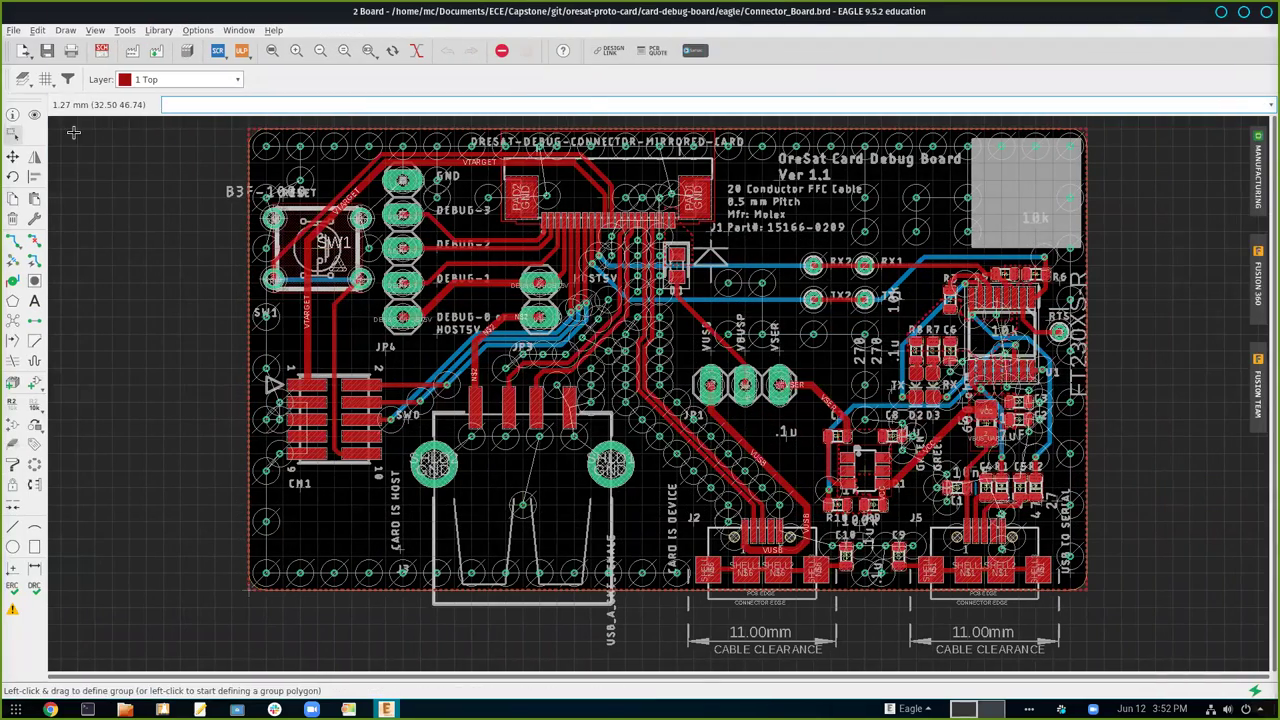
{"action": "right_click", "coordinate": [22, 79]}
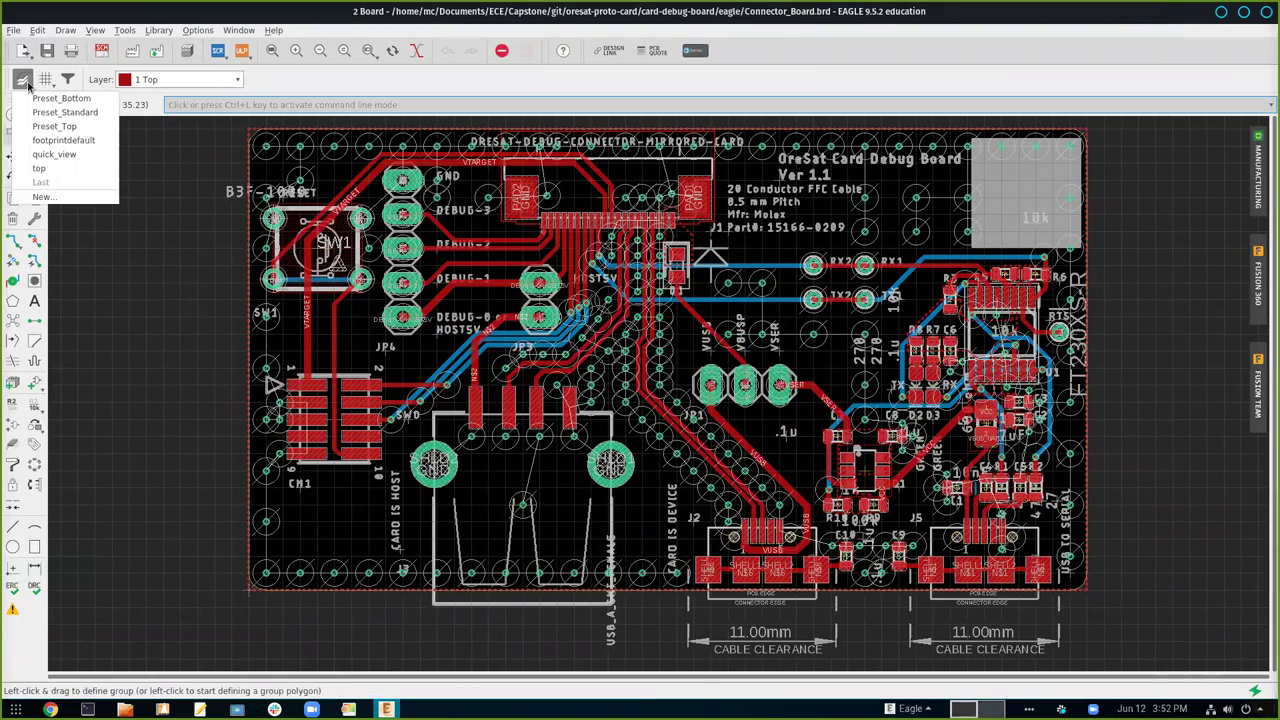
{"action": "left_click", "coordinate": [52, 183]}
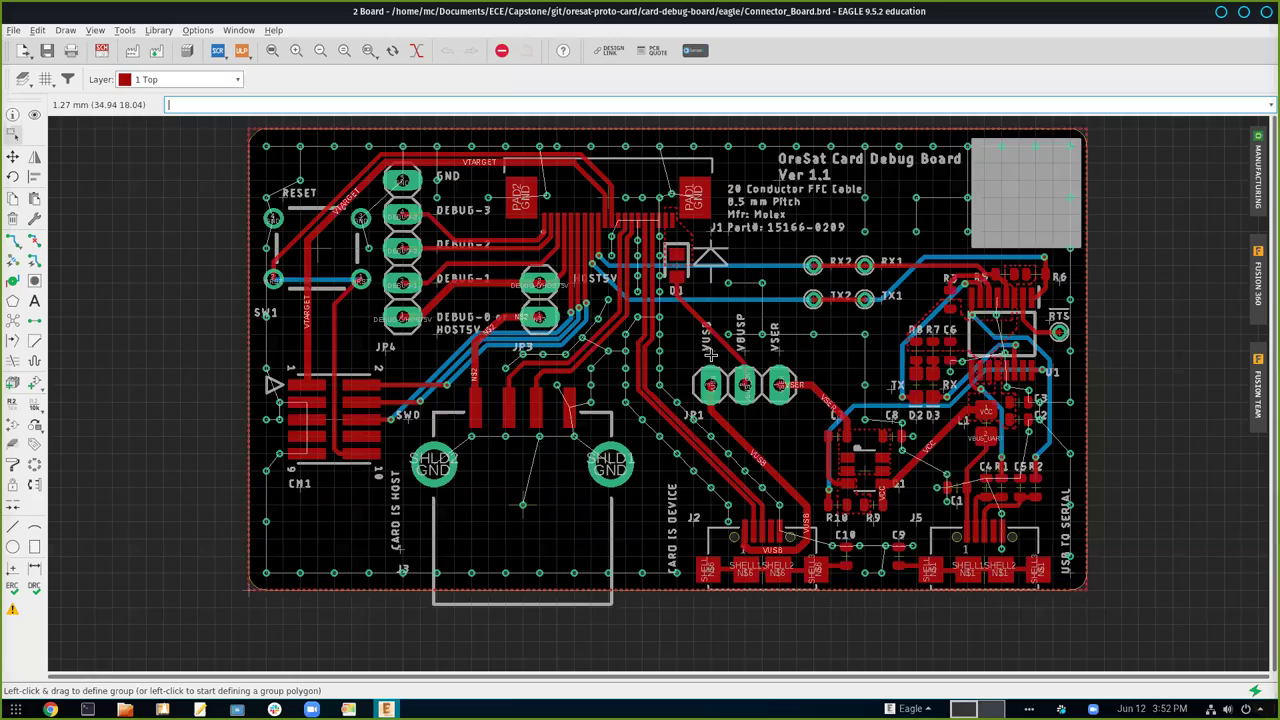
Zoom and pan around CM1 to inspect SW1, JP4 and the shield pads
{"action": "left_click_drag", "start_coordinate": [710, 355], "coordinate": [660, 405]}
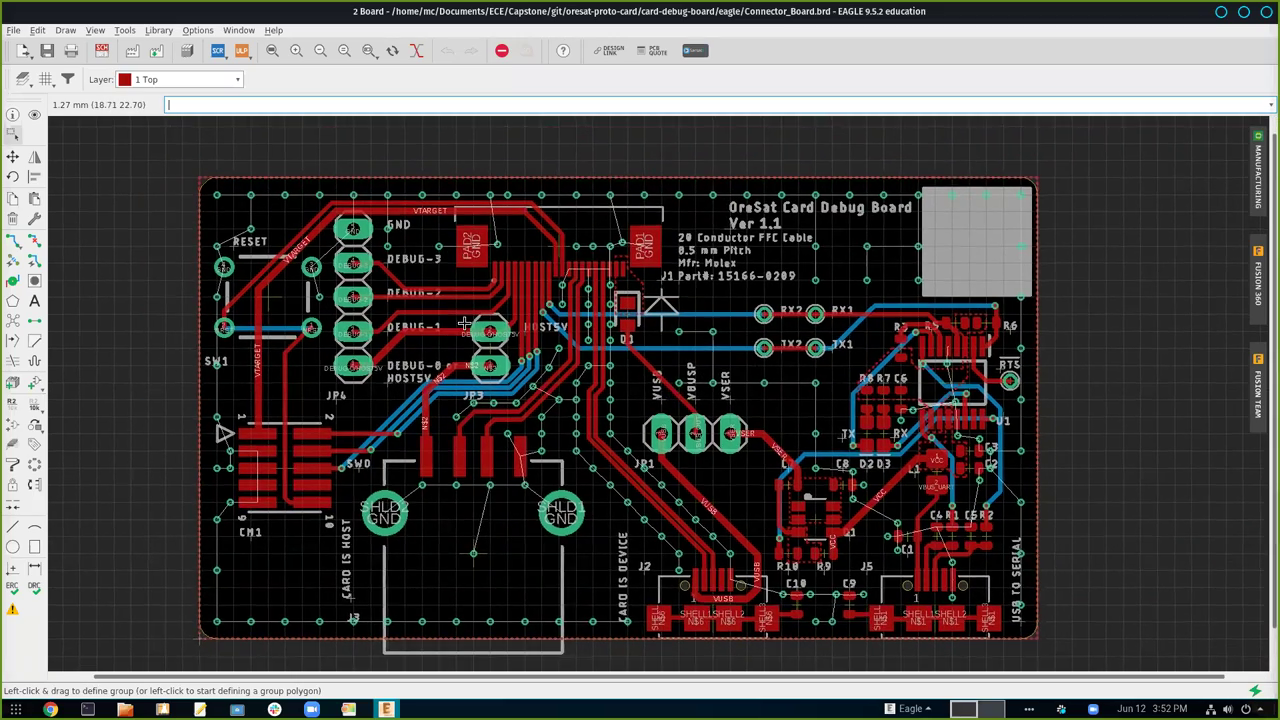
{"action": "scroll", "coordinate": [464, 323], "scroll_direction": "up", "scroll_amount": 4}
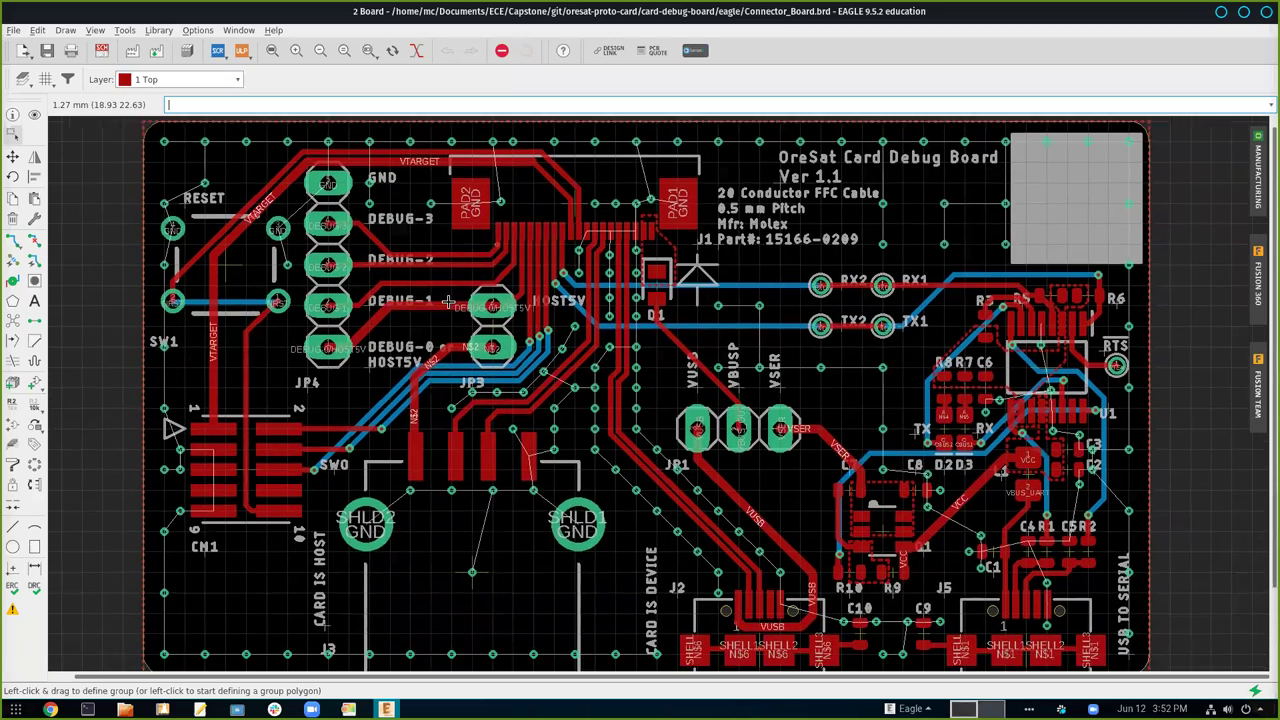
{"action": "scroll", "coordinate": [448, 302], "scroll_direction": "down", "scroll_amount": 1}
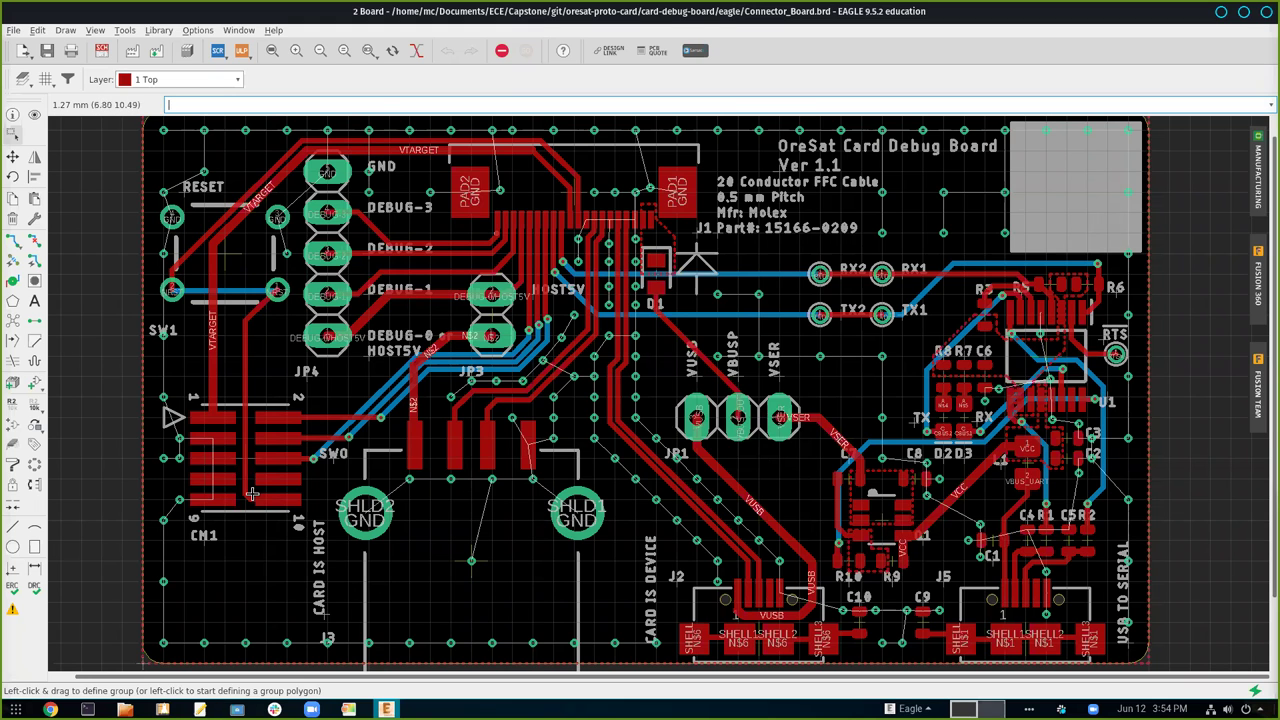
{"action": "scroll", "coordinate": [244, 457], "scroll_direction": "up", "scroll_amount": 3}
{"action": "scroll", "coordinate": [244, 457], "scroll_direction": "up", "scroll_amount": 1}
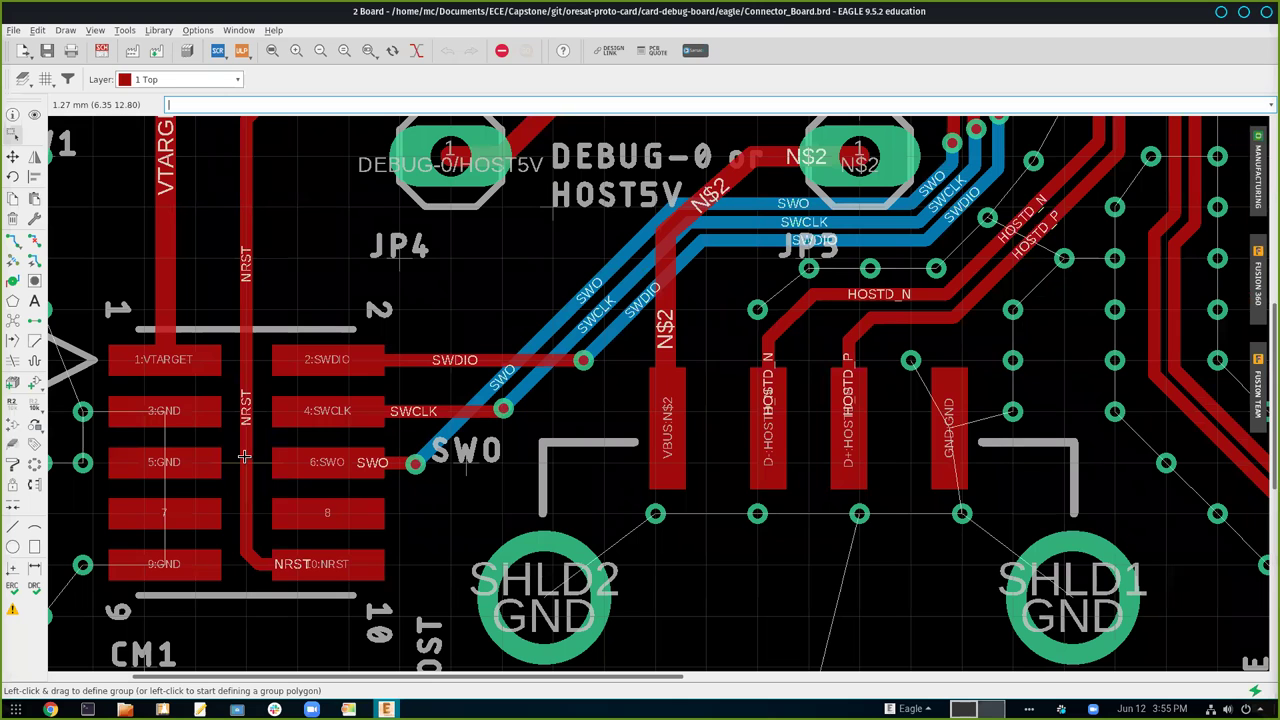
{"action": "scroll", "coordinate": [244, 457], "scroll_direction": "down", "scroll_amount": 1}
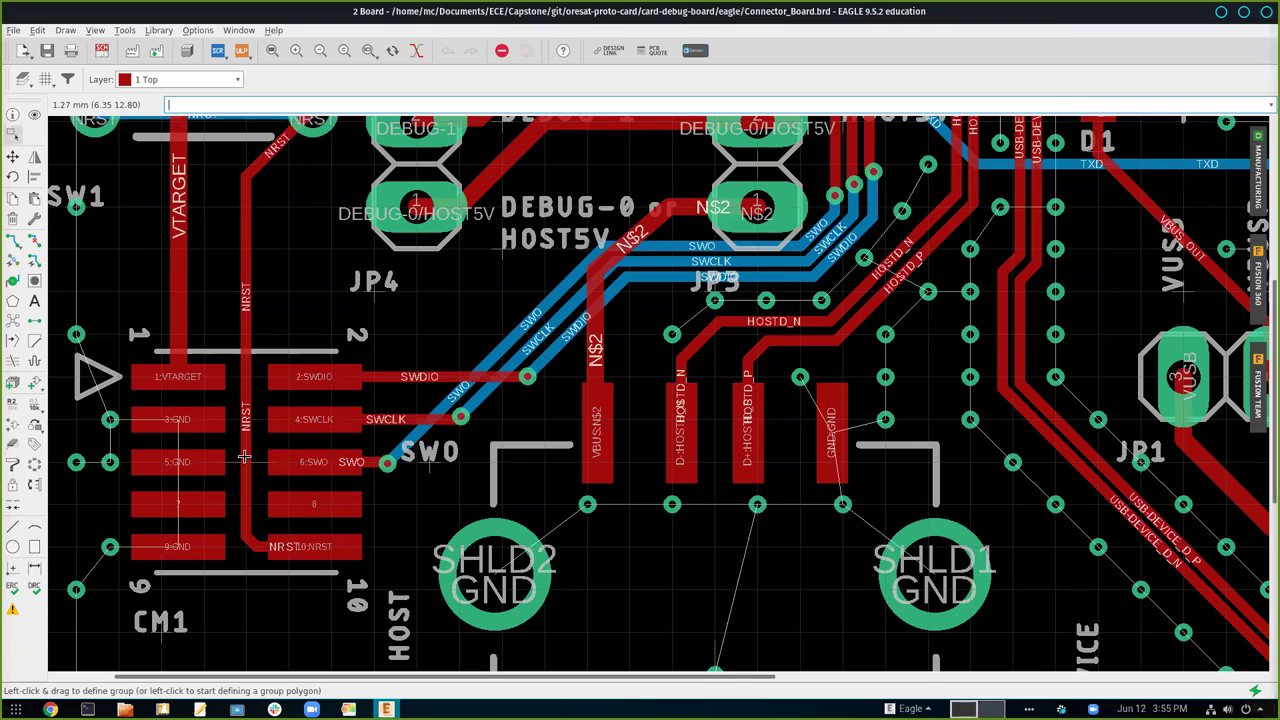
{"action": "scroll", "coordinate": [244, 457], "scroll_direction": "down", "scroll_amount": 2}
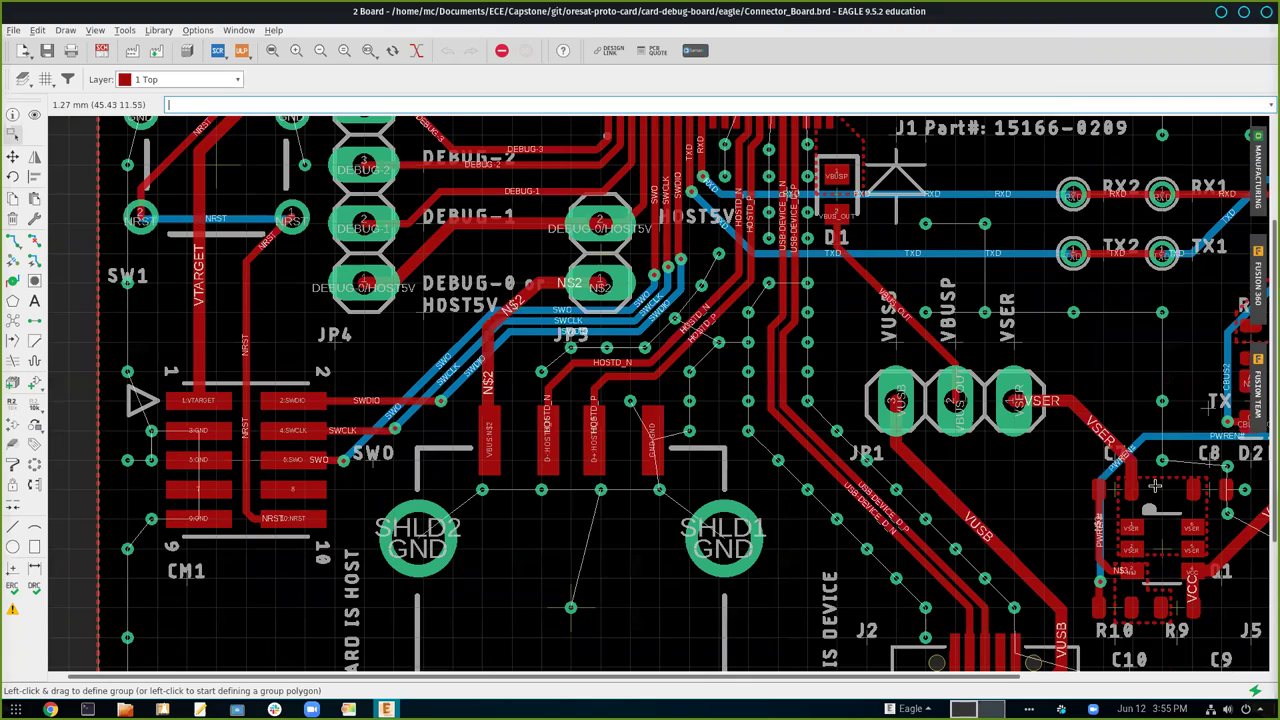
{"action": "left_click_drag", "start_coordinate": [1098, 498], "coordinate": [1260, 464]}
{"action": "left_click_drag", "start_coordinate": [414, 482], "coordinate": [478, 512]}
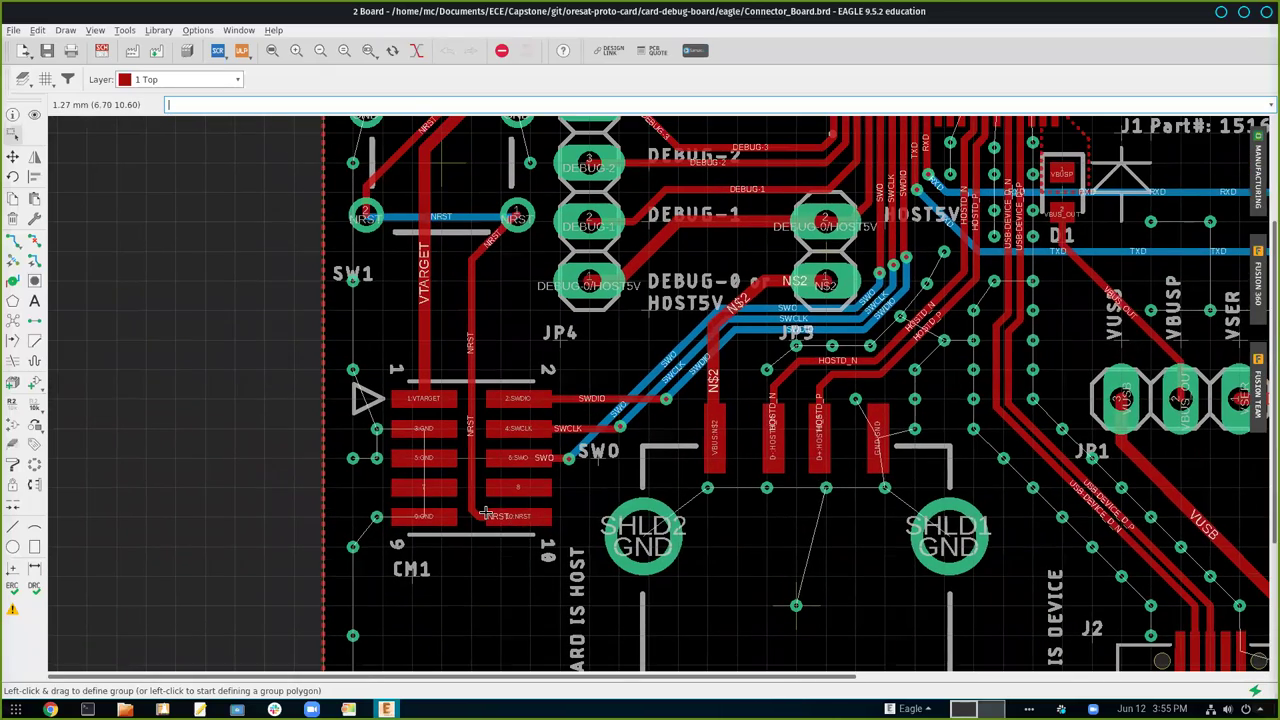
{"action": "scroll", "coordinate": [443, 484], "scroll_direction": "up", "scroll_amount": 2}
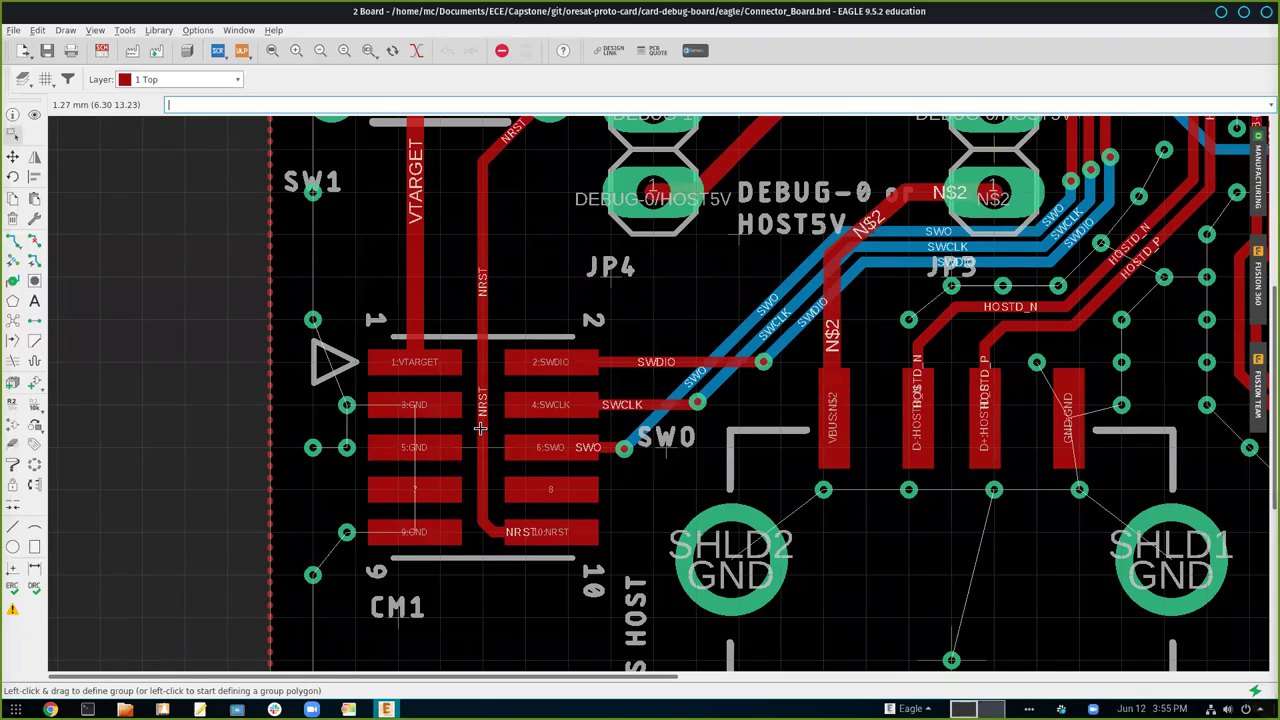
{"action": "scroll", "coordinate": [480, 428], "scroll_direction": "down", "scroll_amount": 1}
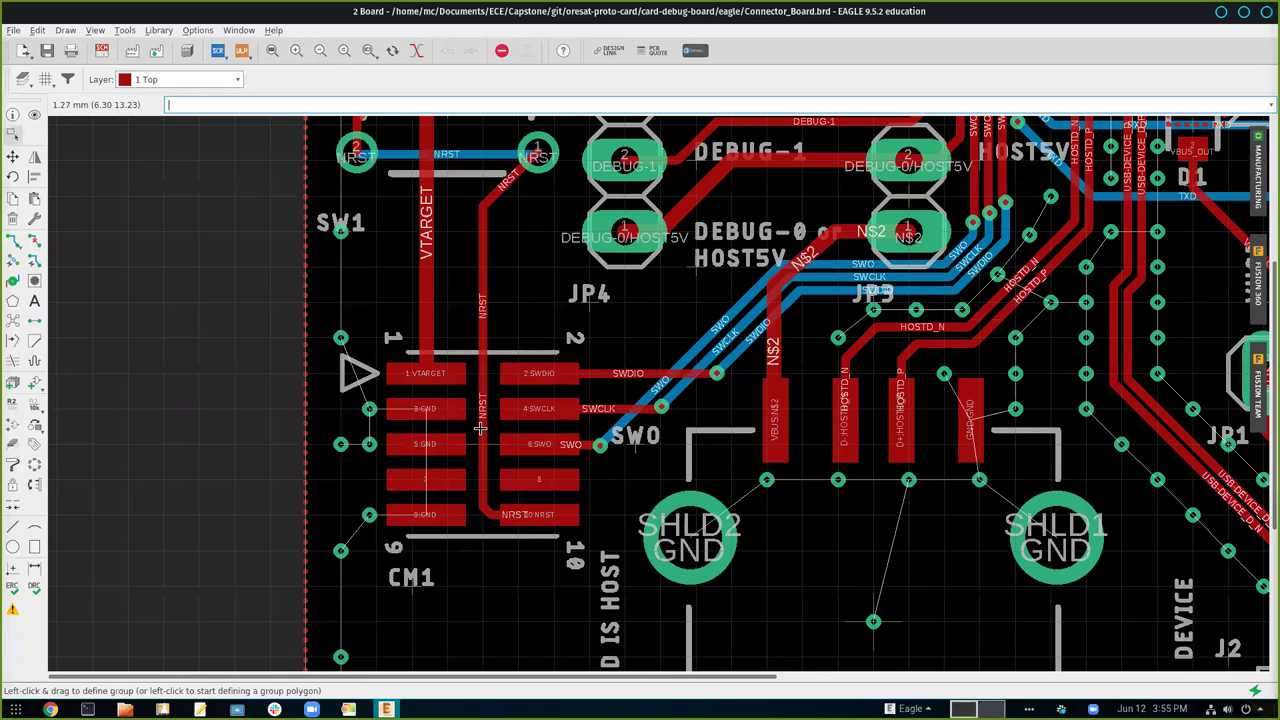
{"action": "scroll", "coordinate": [480, 428], "scroll_direction": "down", "scroll_amount": 1}
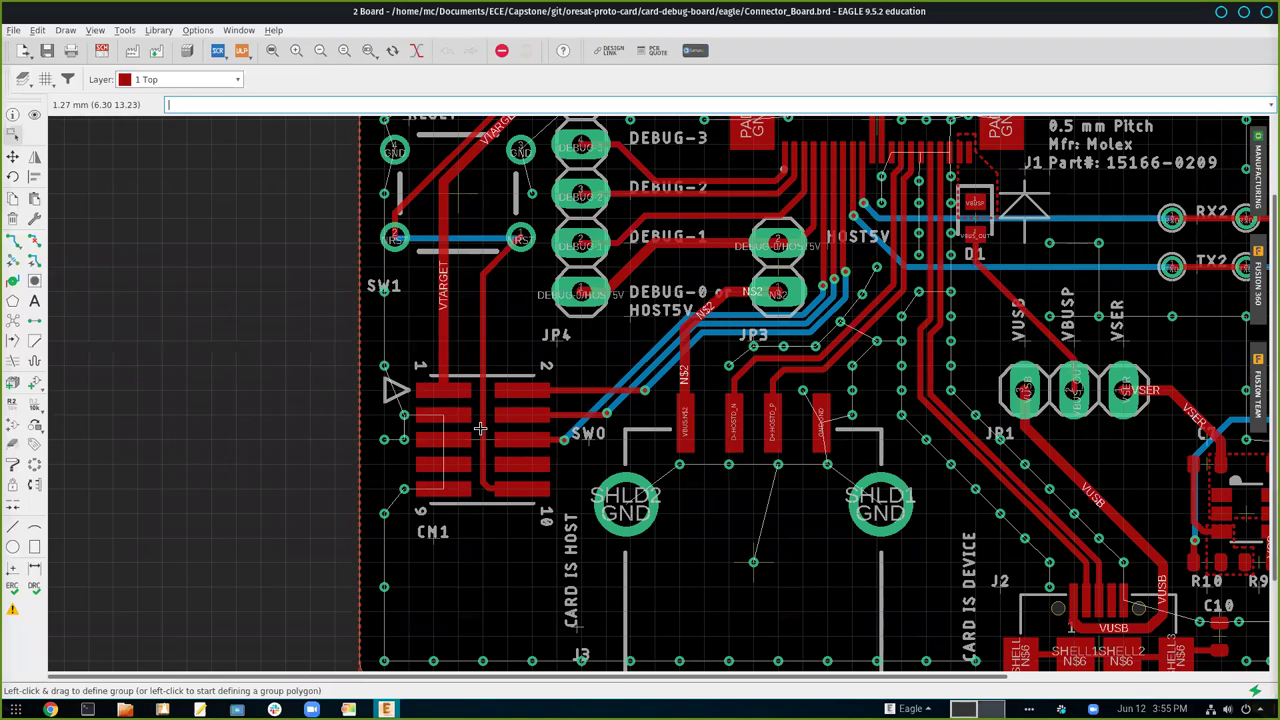
{"action": "scroll", "coordinate": [480, 428], "scroll_direction": "down", "scroll_amount": 2}
{"action": "scroll", "coordinate": [814, 424], "scroll_direction": "down", "scroll_amount": 1}
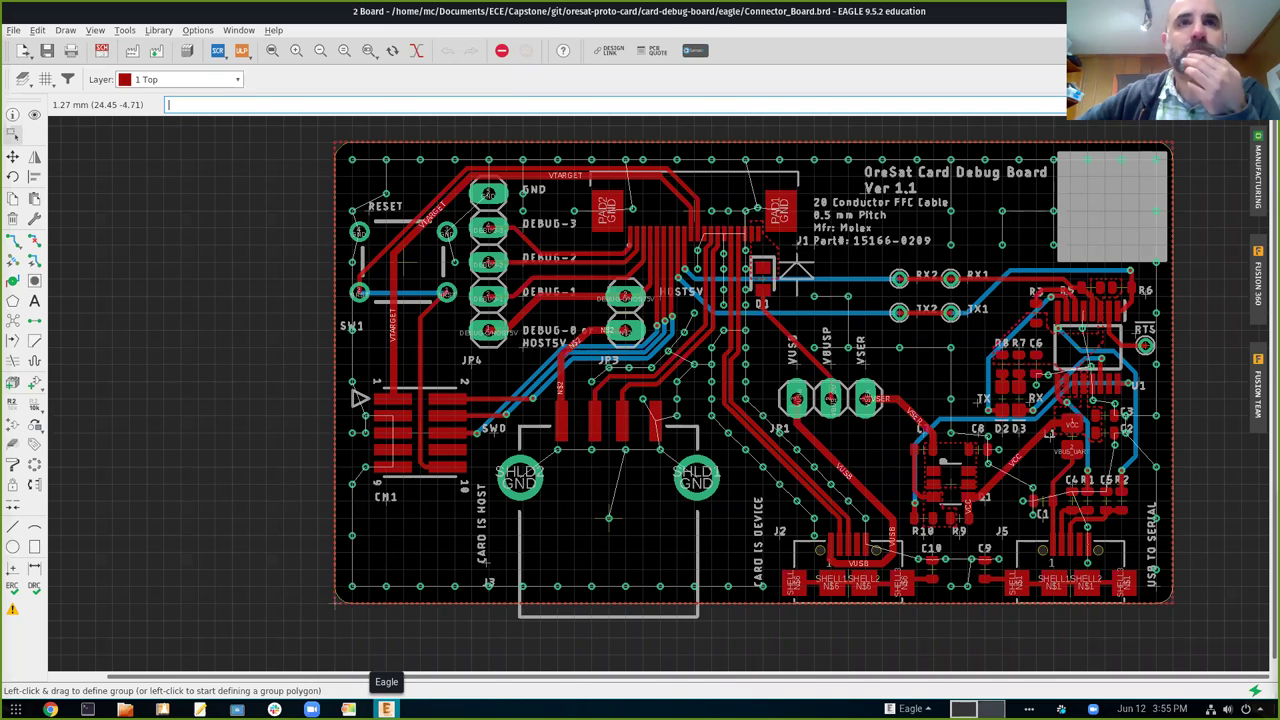
Bring the Connector_Board.sch schematic window back to the front
{"action": "left_click", "coordinate": [386, 709]}
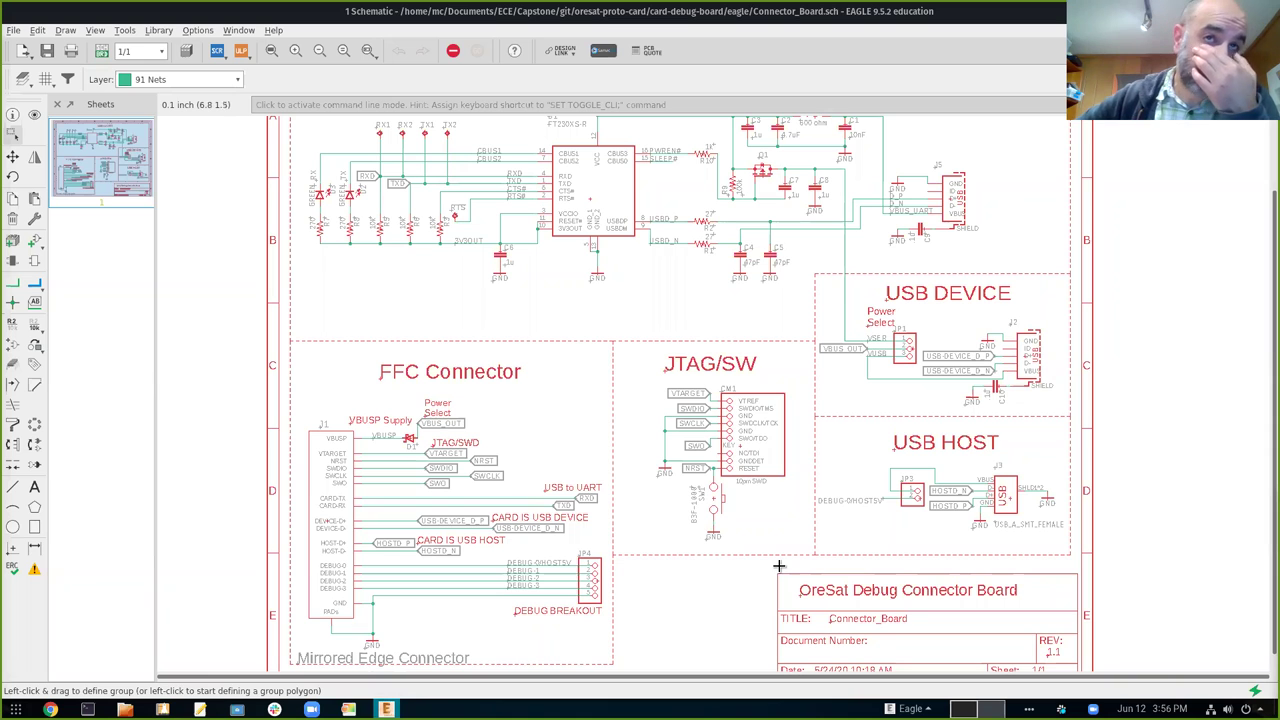
Pan the schematic to the USB to UART section, then return to the Connector_Board layout
{"action": "left_click_drag", "start_coordinate": [771, 551], "coordinate": [748, 565]}
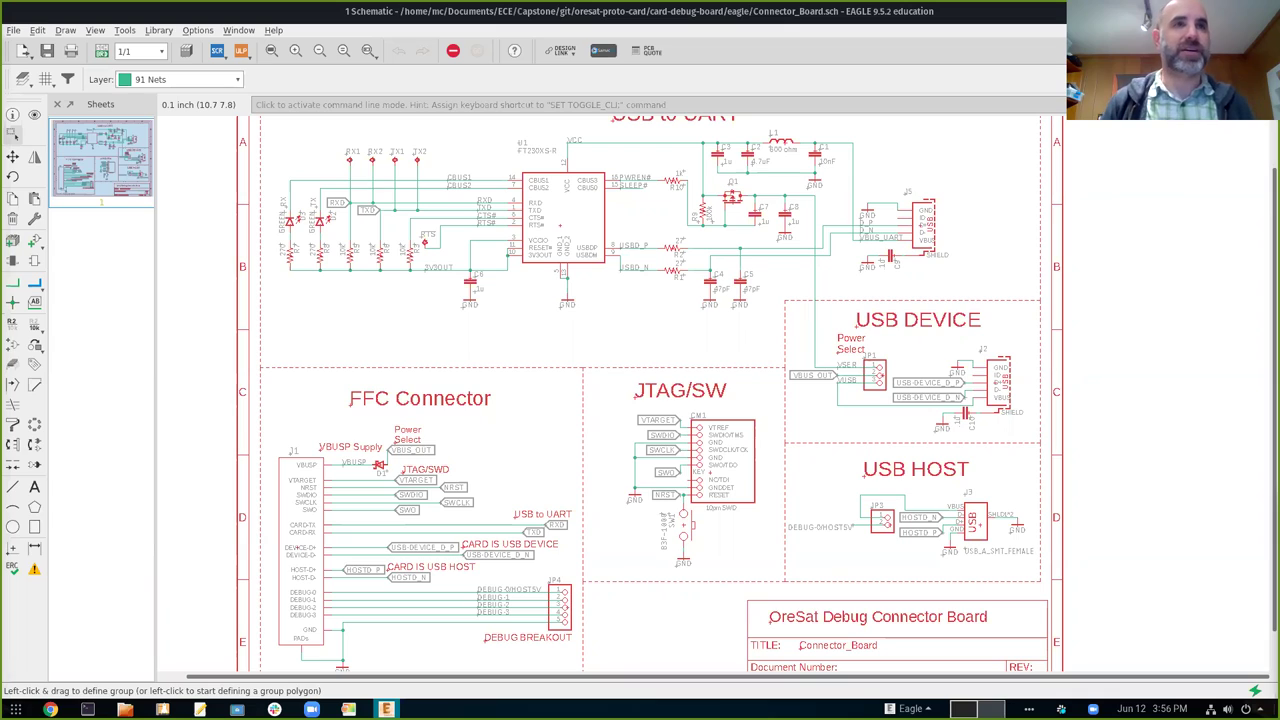
{"action": "left_click", "coordinate": [1221, 12]}
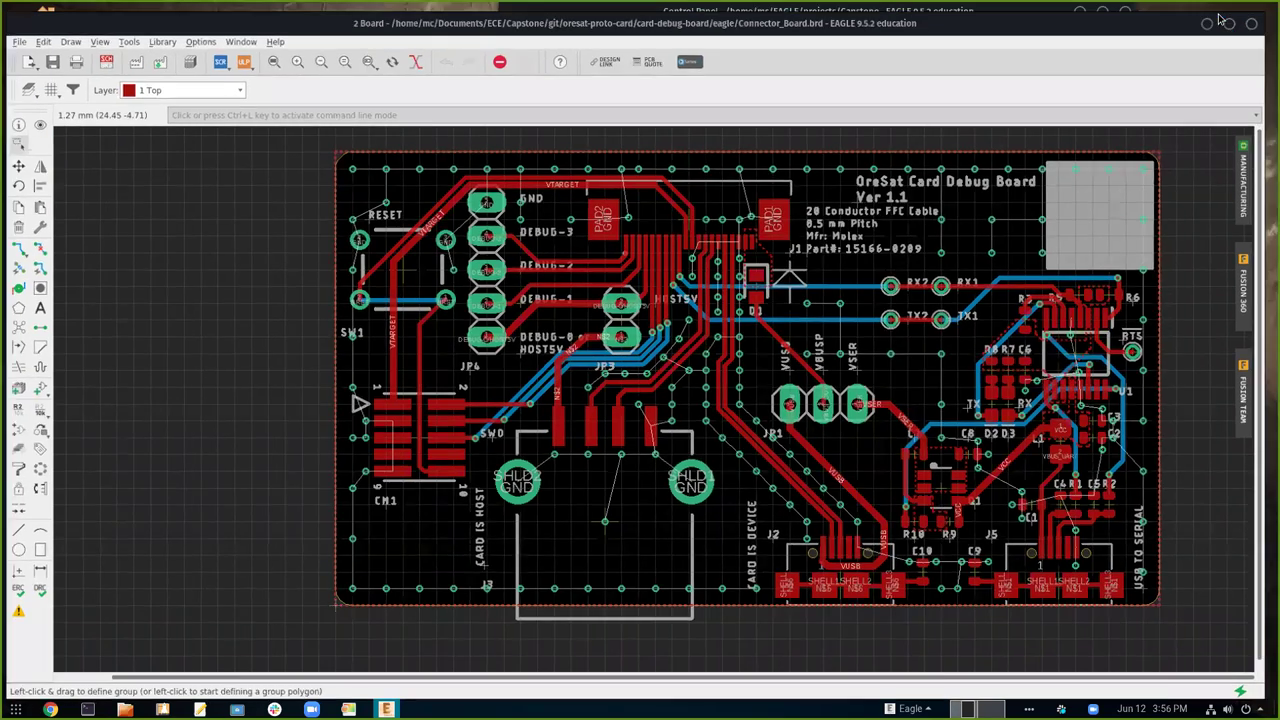
Minimize the Connector_Board layout and the EAGLE Control Panel to reveal the desktop
{"action": "left_click", "coordinate": [1221, 12]}
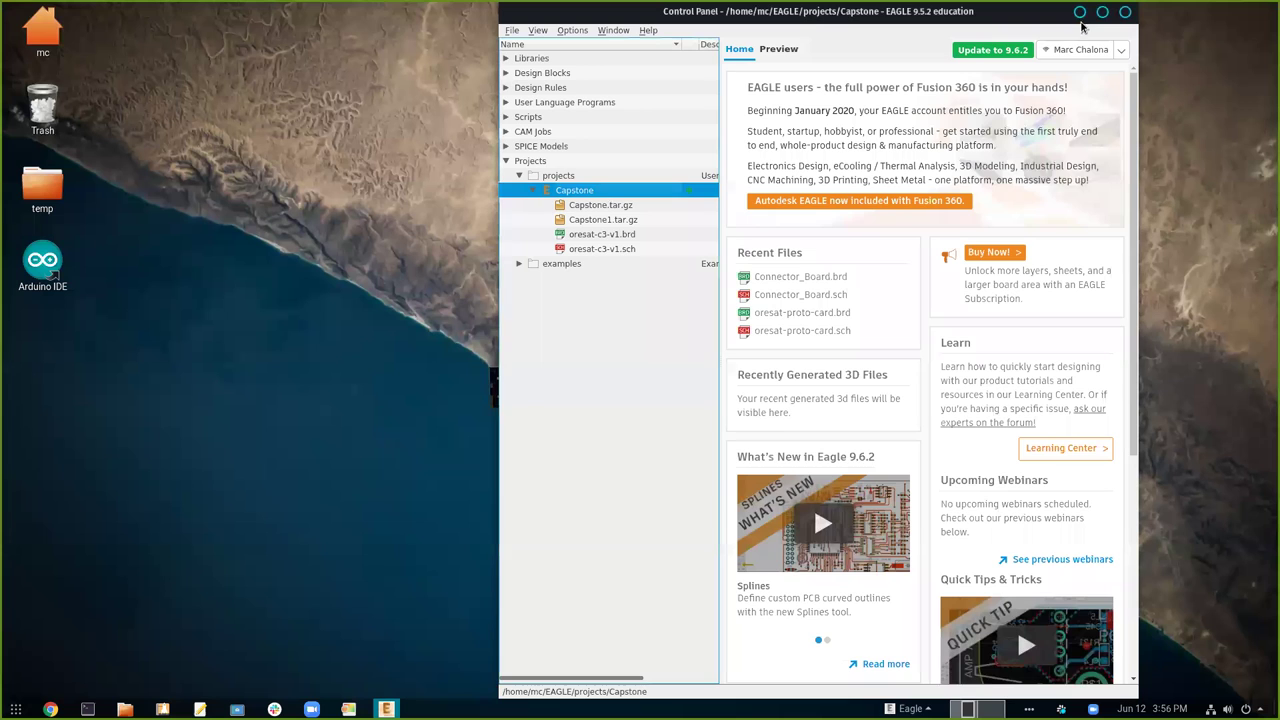
{"action": "left_click", "coordinate": [1080, 12]}
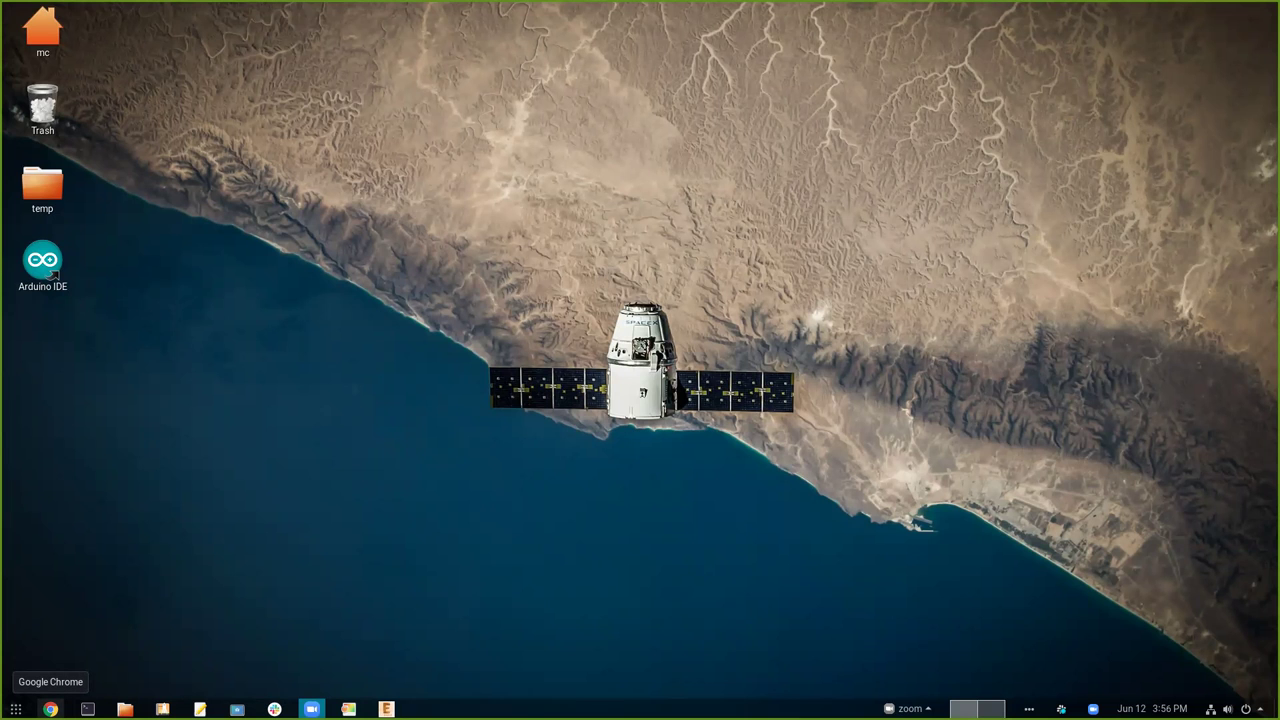
Restore Chrome's MCU Pins sheet, then switch to the ST32F446 Google Drive folder tab
{"action": "left_click", "coordinate": [50, 709]}
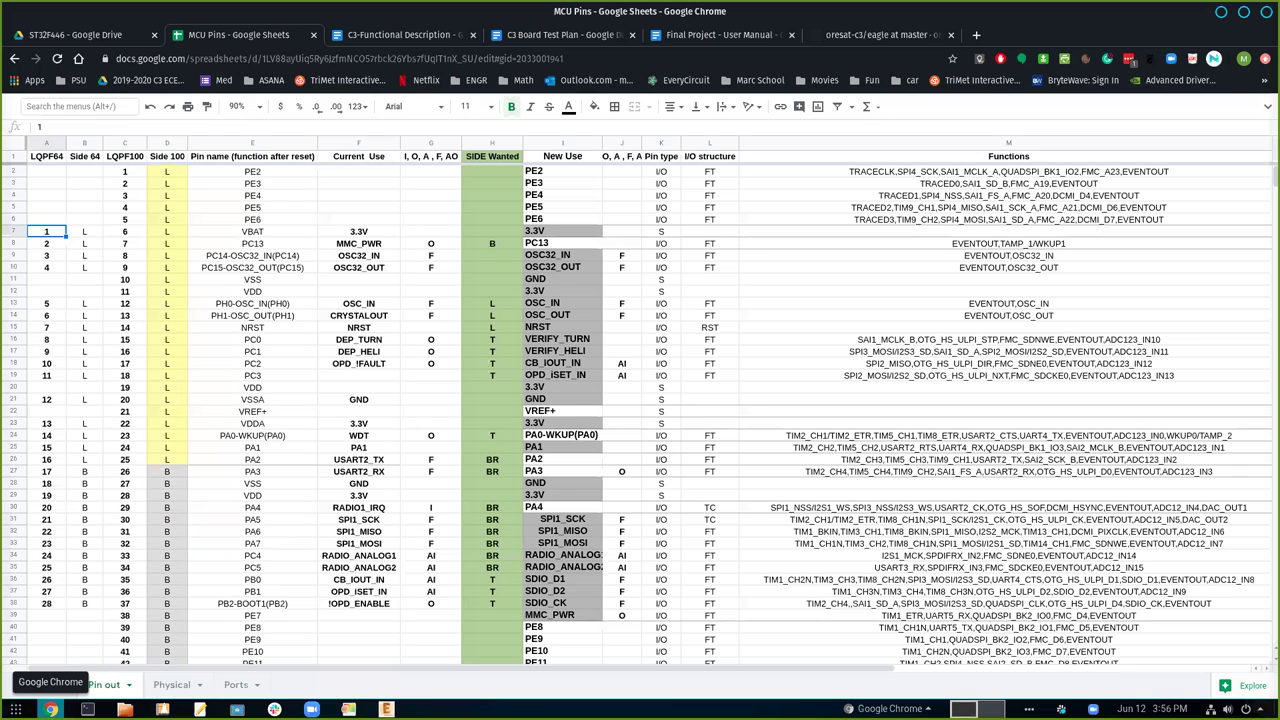
{"action": "left_click", "coordinate": [72, 37]}
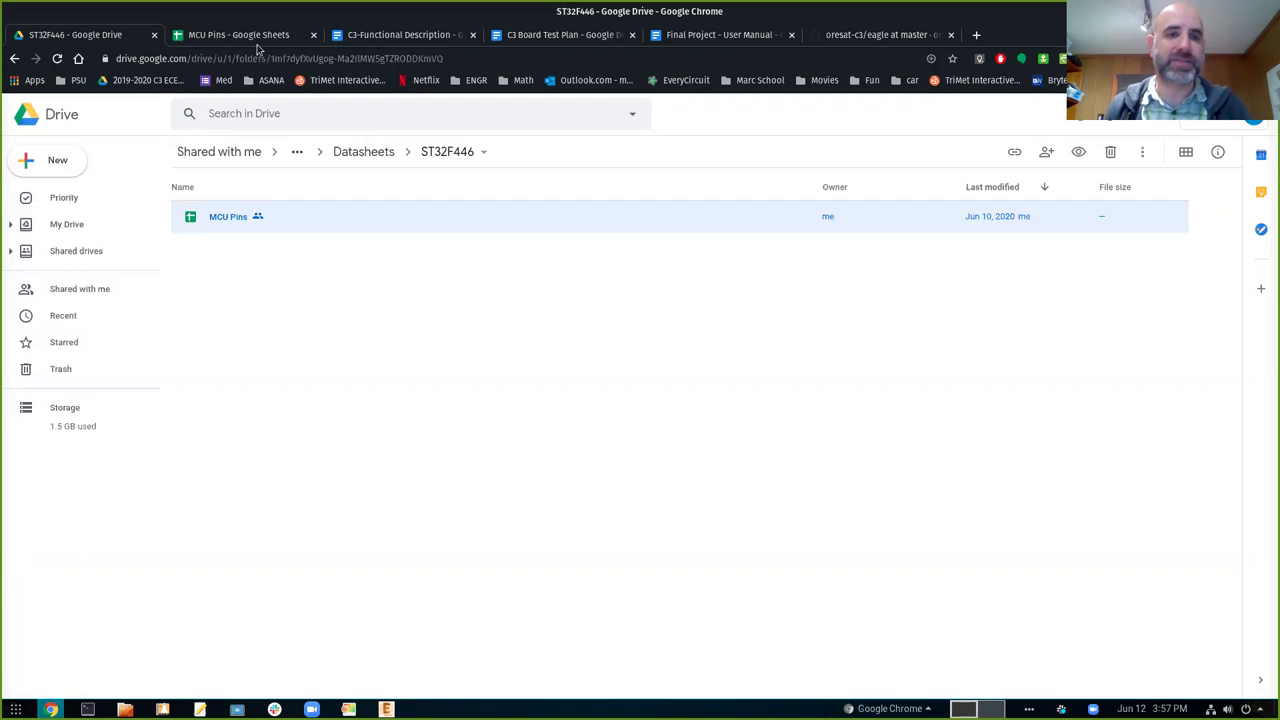
Close the MCU Pins sheet and start moving the ST32F446 folder out of Datasheets
{"action": "left_click", "coordinate": [313, 35]}
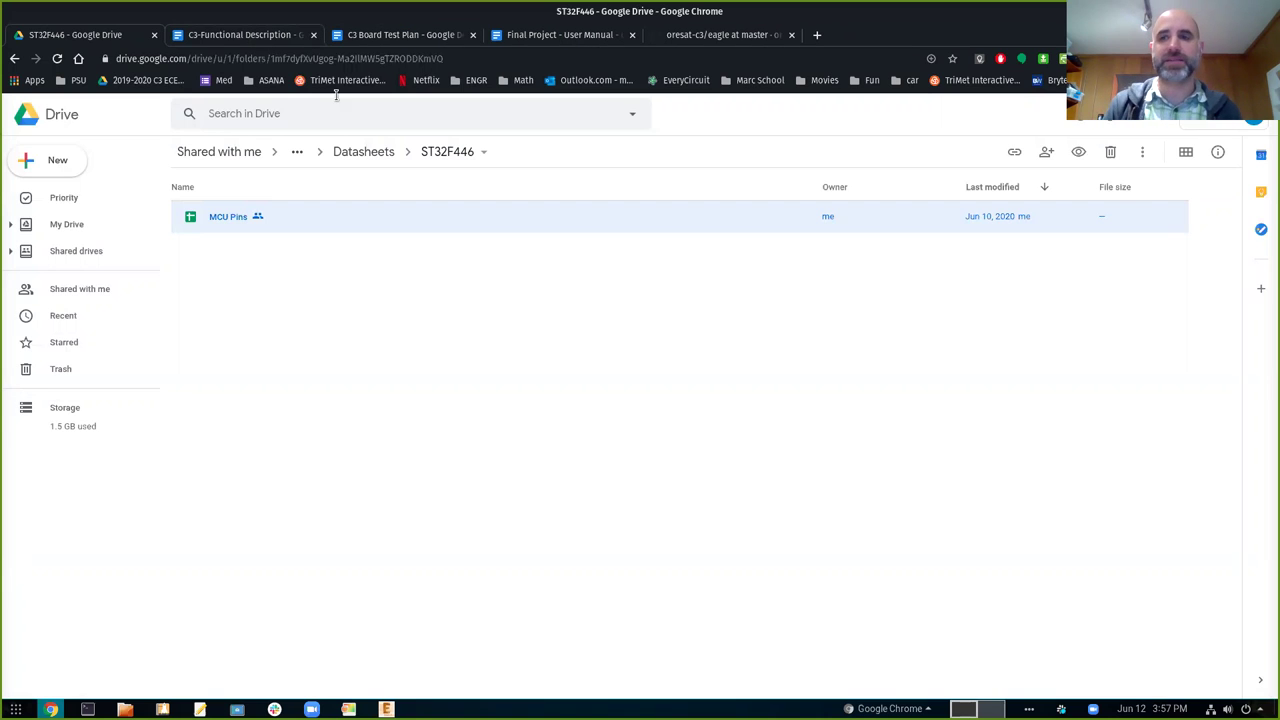
{"action": "left_click", "coordinate": [366, 153]}
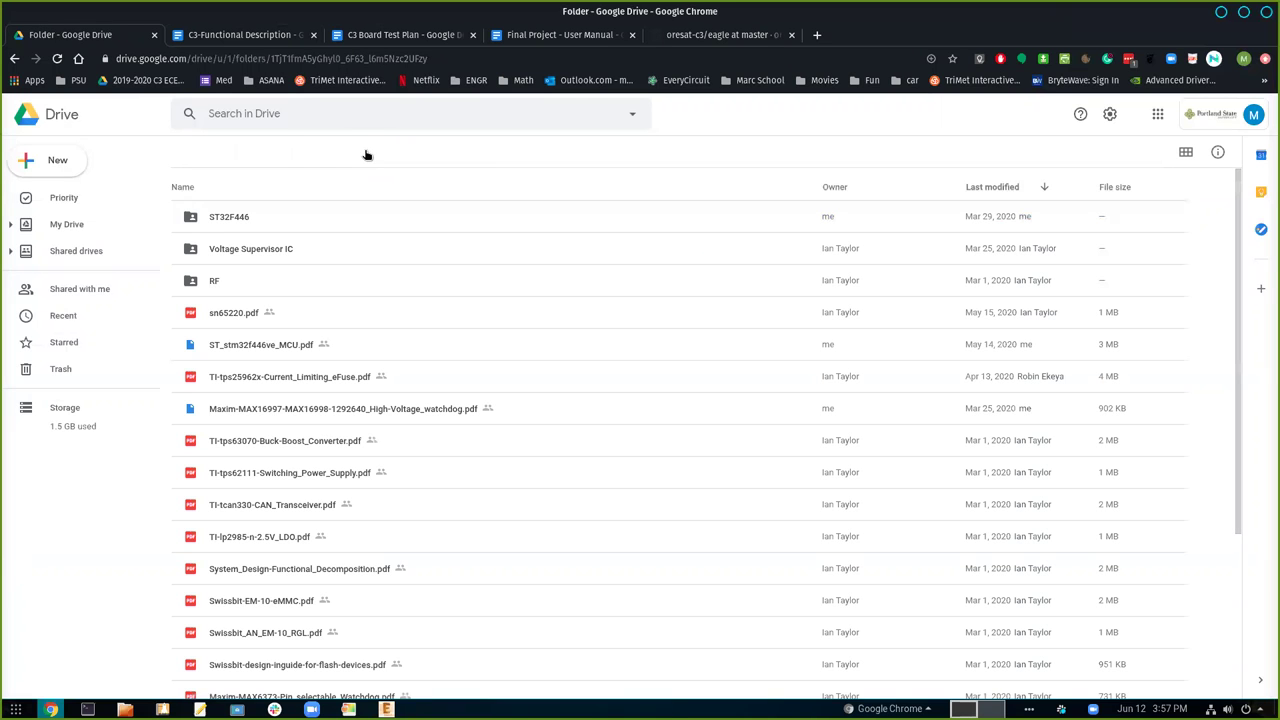
{"action": "left_click", "coordinate": [220, 221]}
{"action": "right_click", "coordinate": [220, 221]}
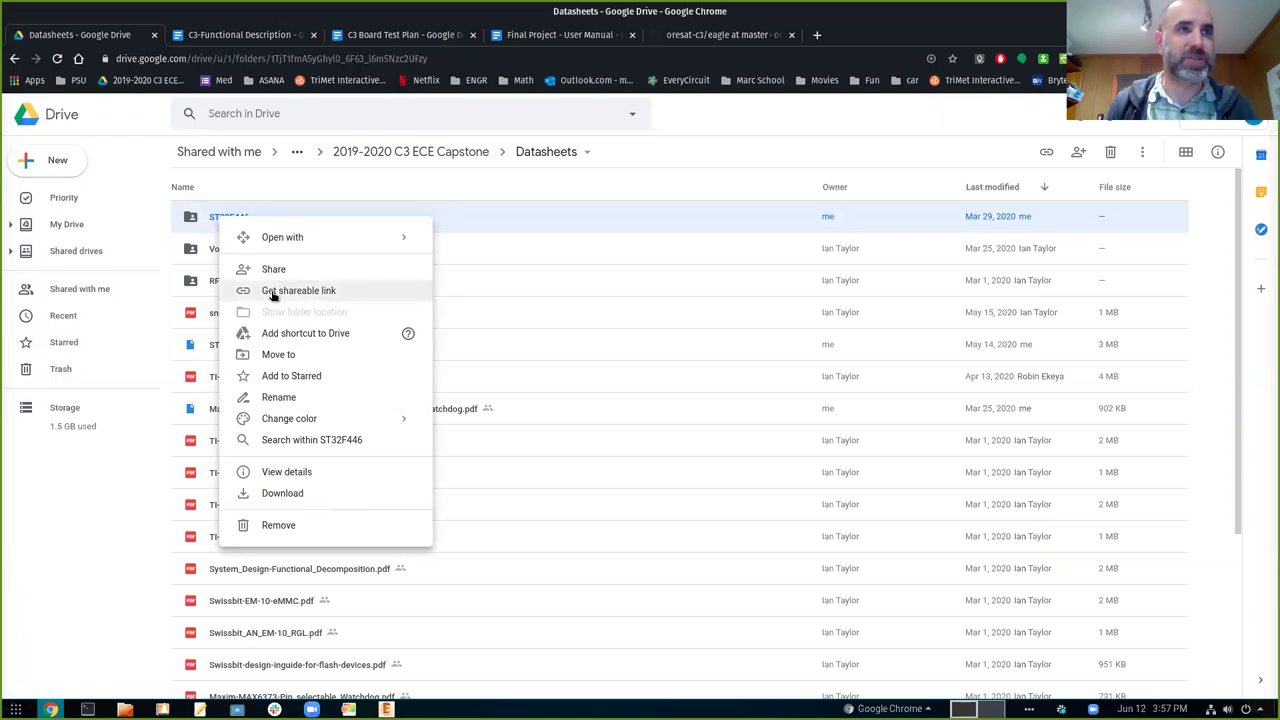
{"action": "left_click", "coordinate": [285, 355]}
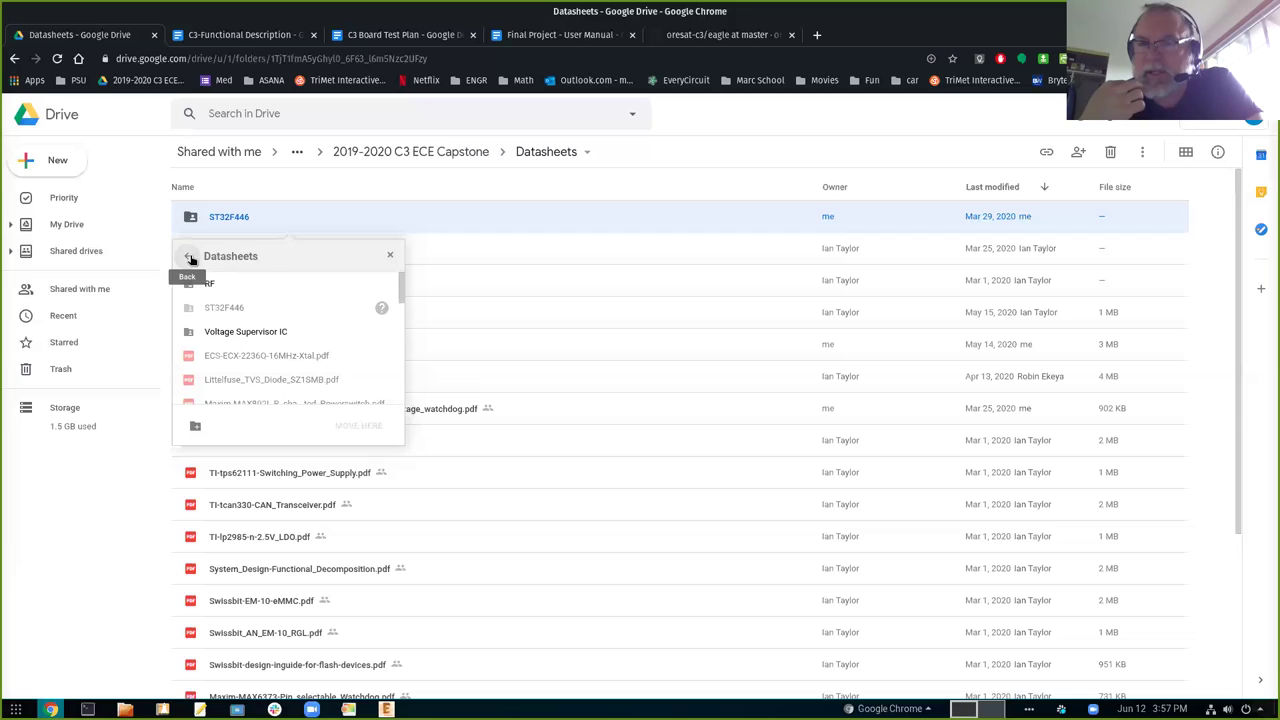
Move ST32F446 into C3 Board Functional Description, confirm, and return to the 2019-2020 C3 ECE Capstone folder
{"action": "left_click", "coordinate": [191, 259]}
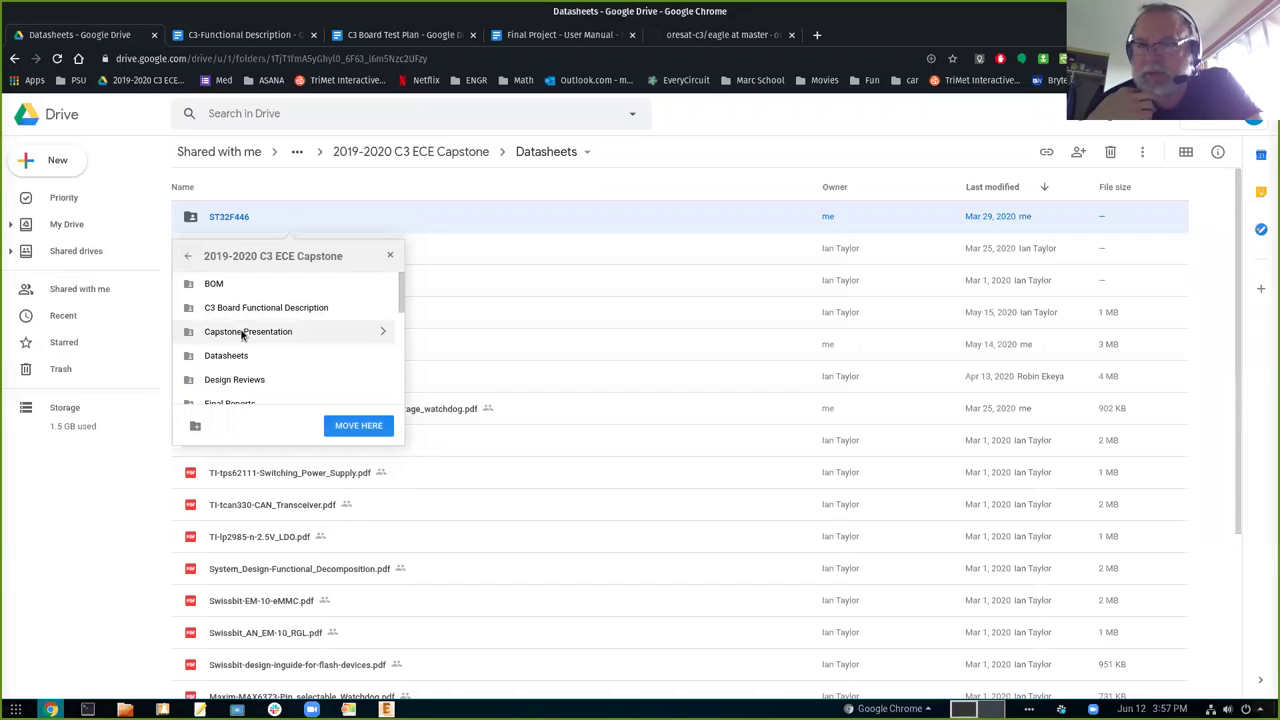
{"action": "left_click", "coordinate": [280, 314]}
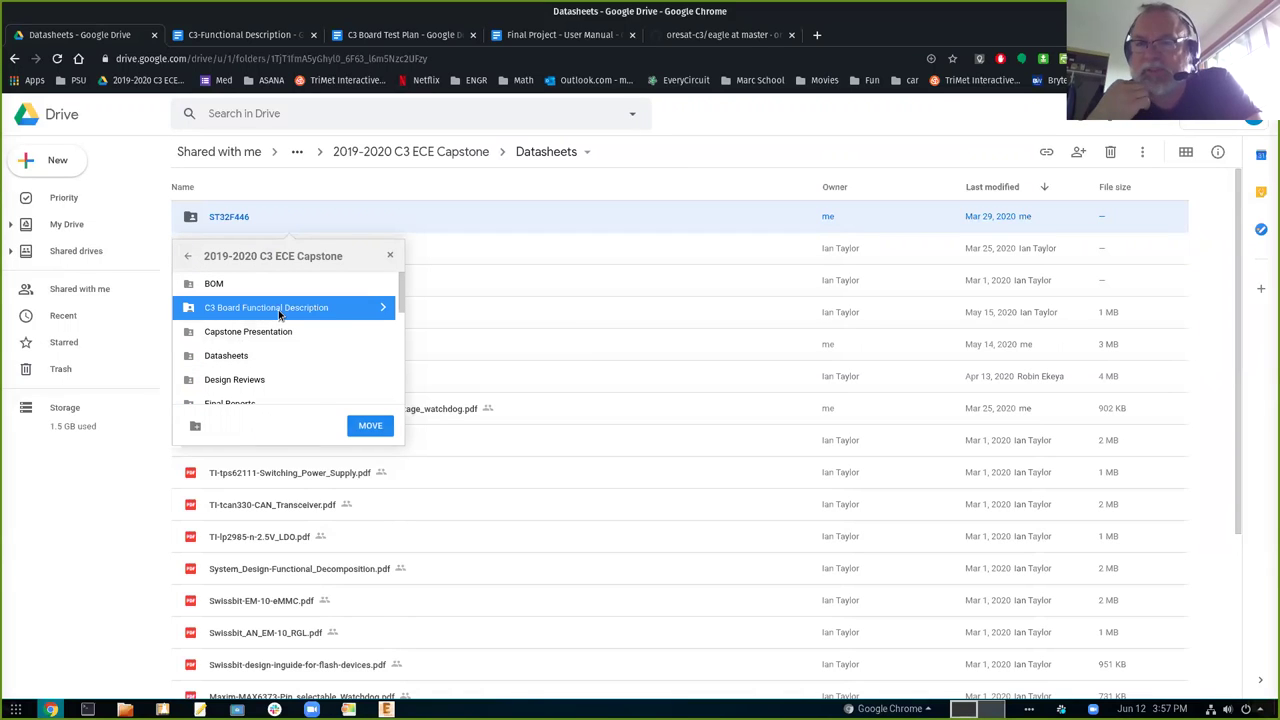
{"action": "left_click", "coordinate": [381, 310]}
{"action": "left_click", "coordinate": [356, 426]}
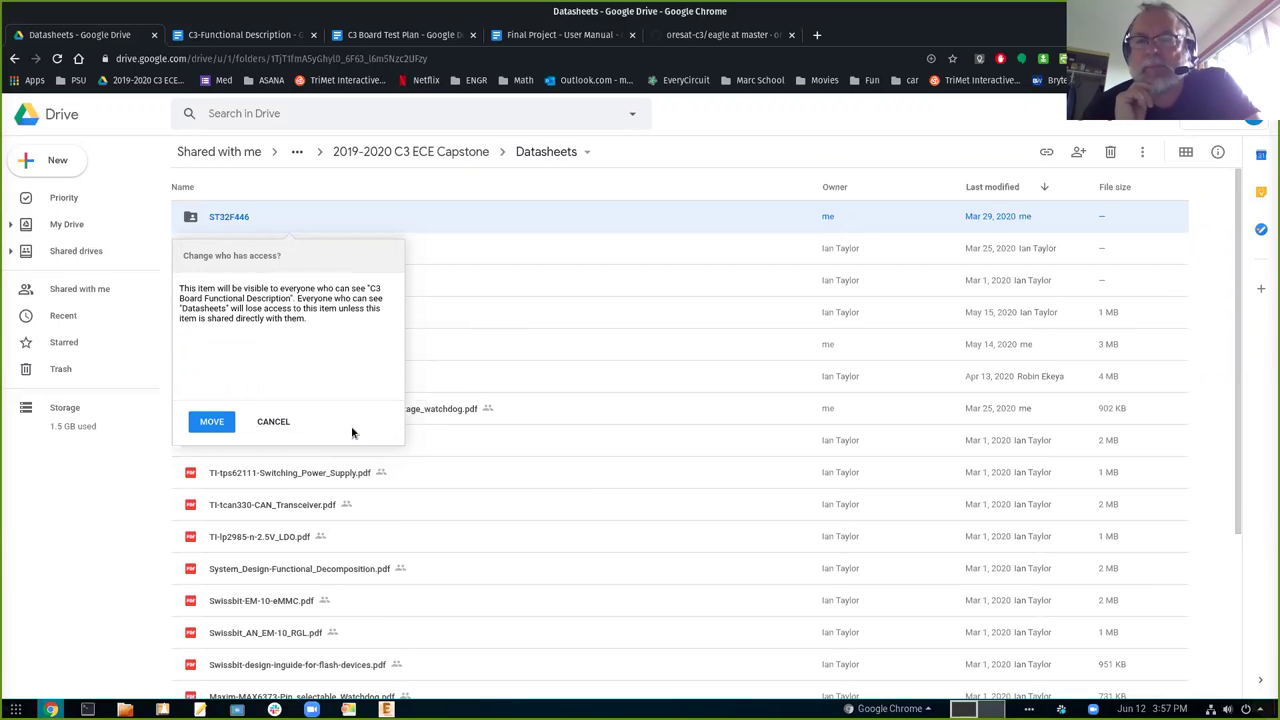
{"action": "left_click", "coordinate": [218, 420]}
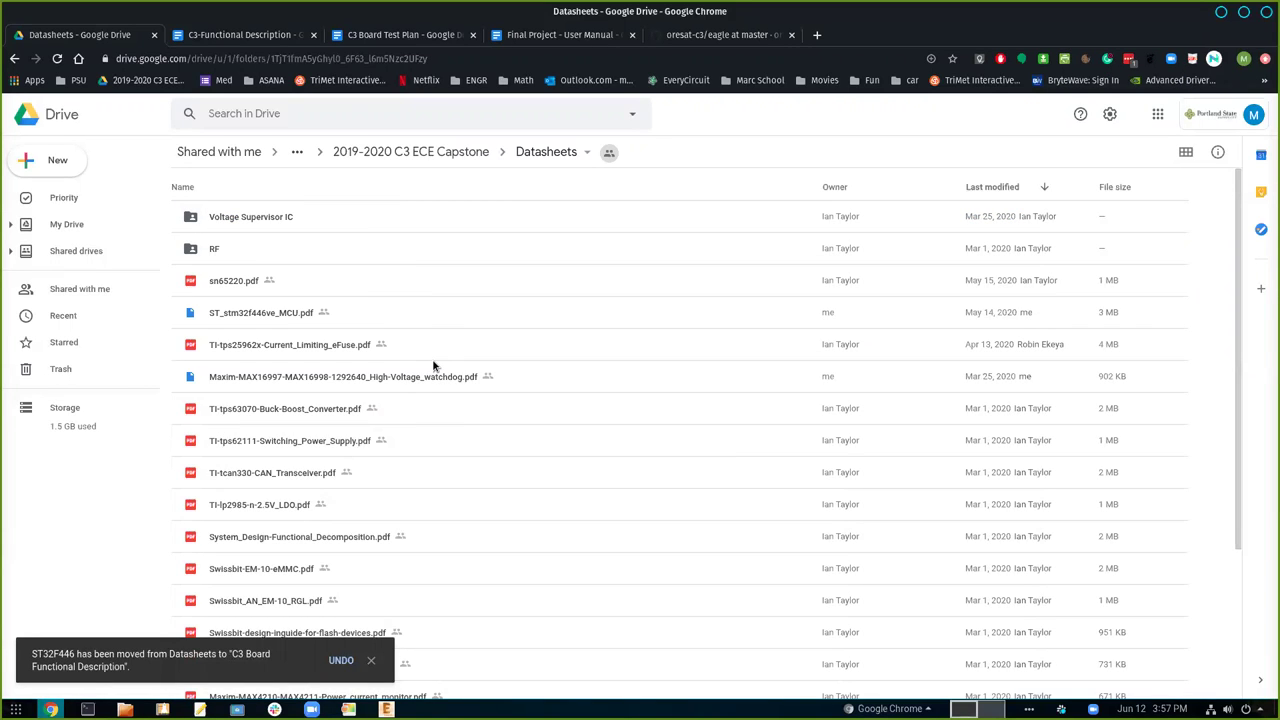
{"action": "left_click", "coordinate": [405, 152]}
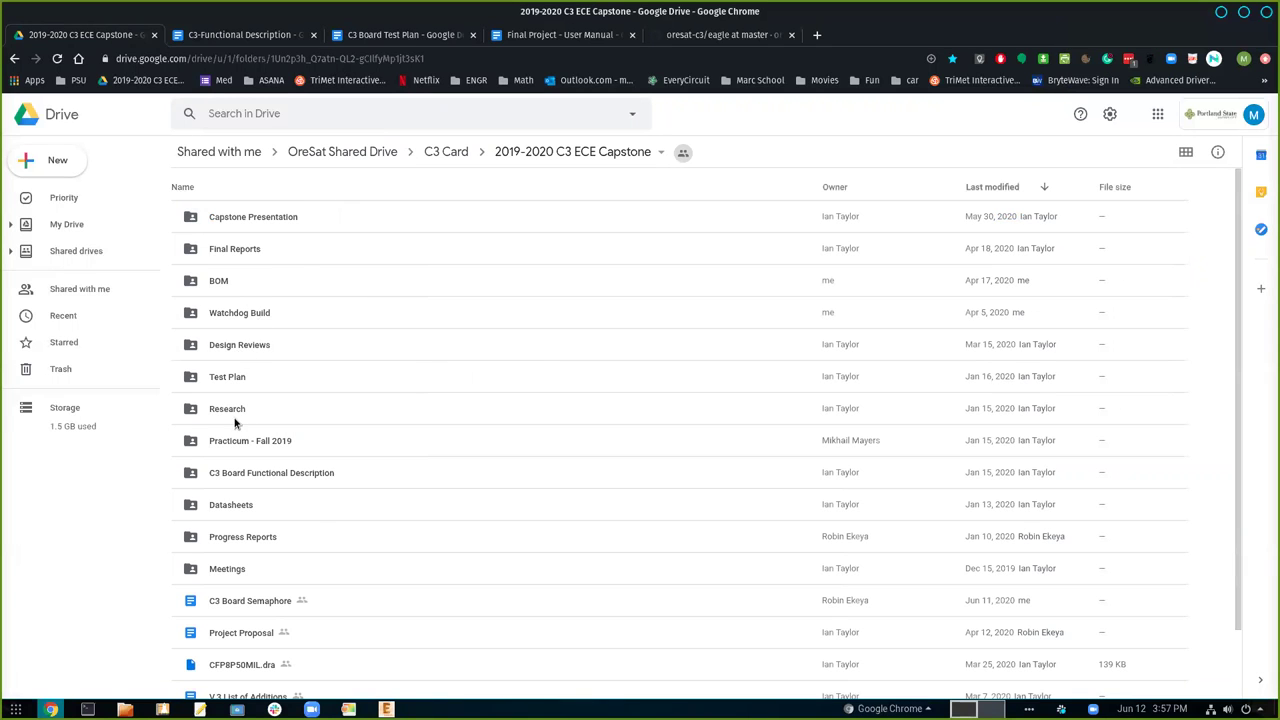
{"action": "left_click", "coordinate": [258, 476]}
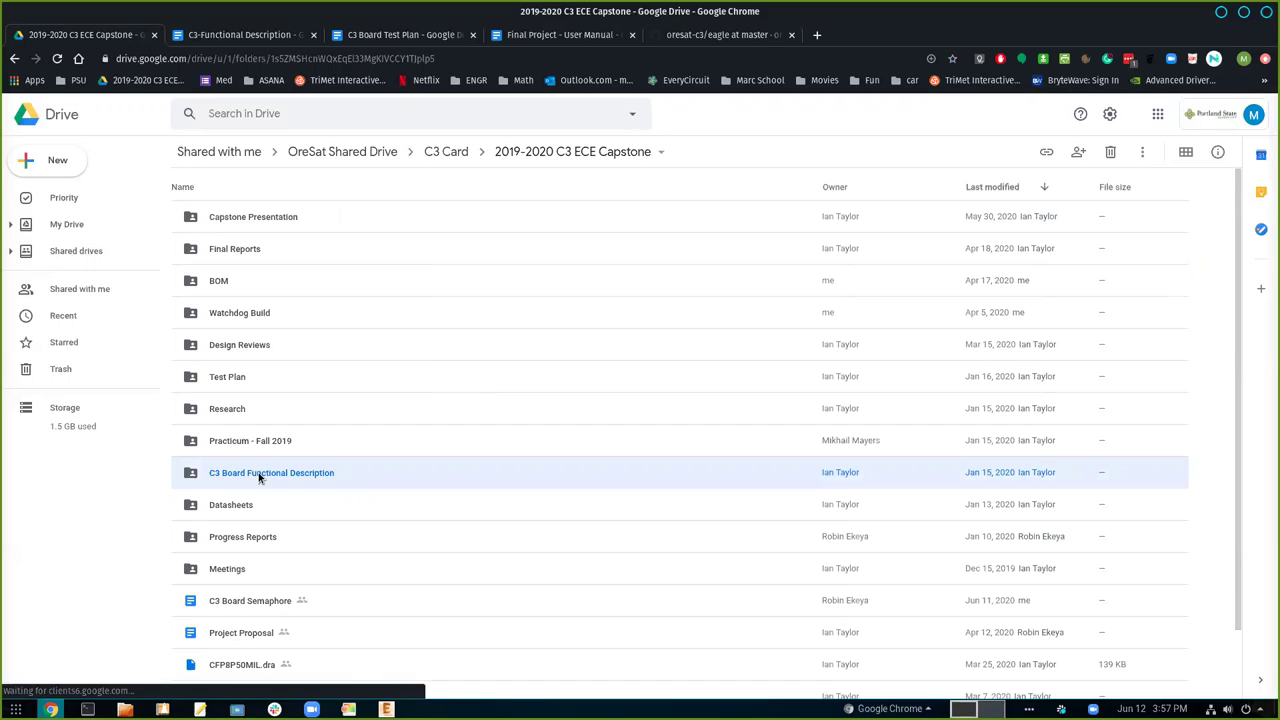
Open the C3 Board Functional Description folder in Google Drive
{"action": "double_click", "coordinate": [258, 472]}
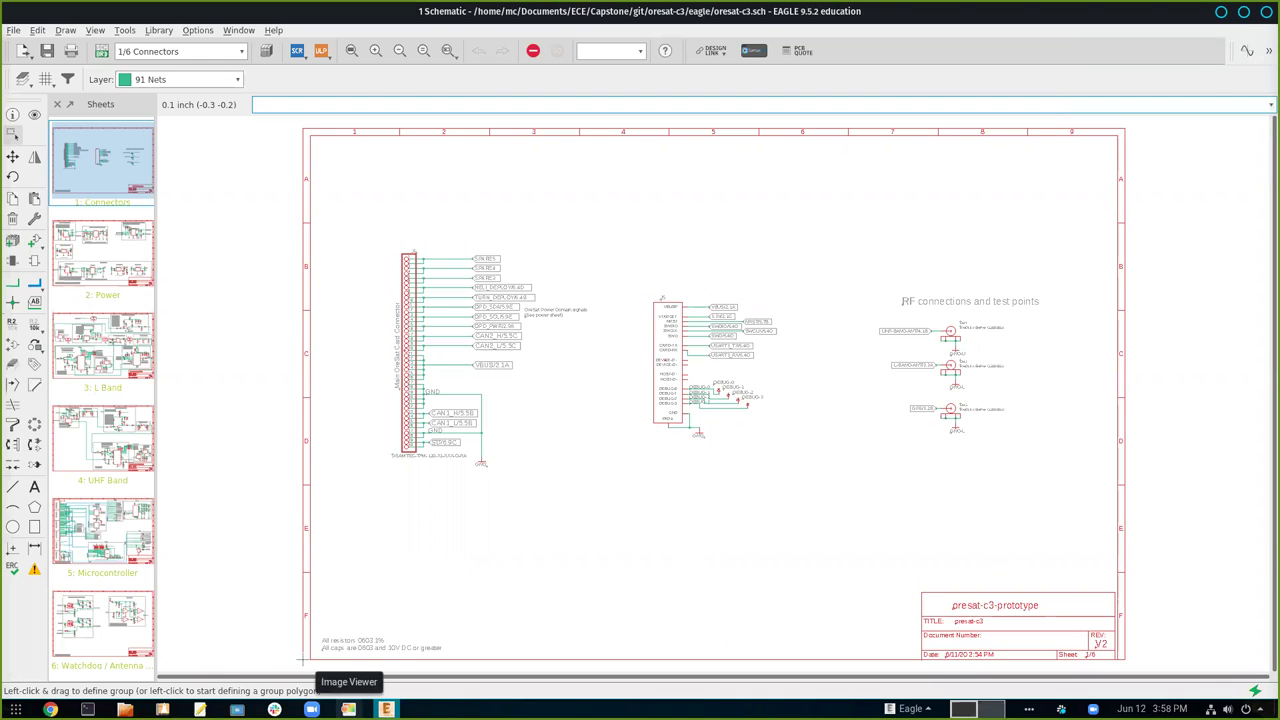
Bring the oresat-c3 board window forward, close Connector_Board, and maximize oresat-c3
{"action": "left_click", "coordinate": [386, 708]}
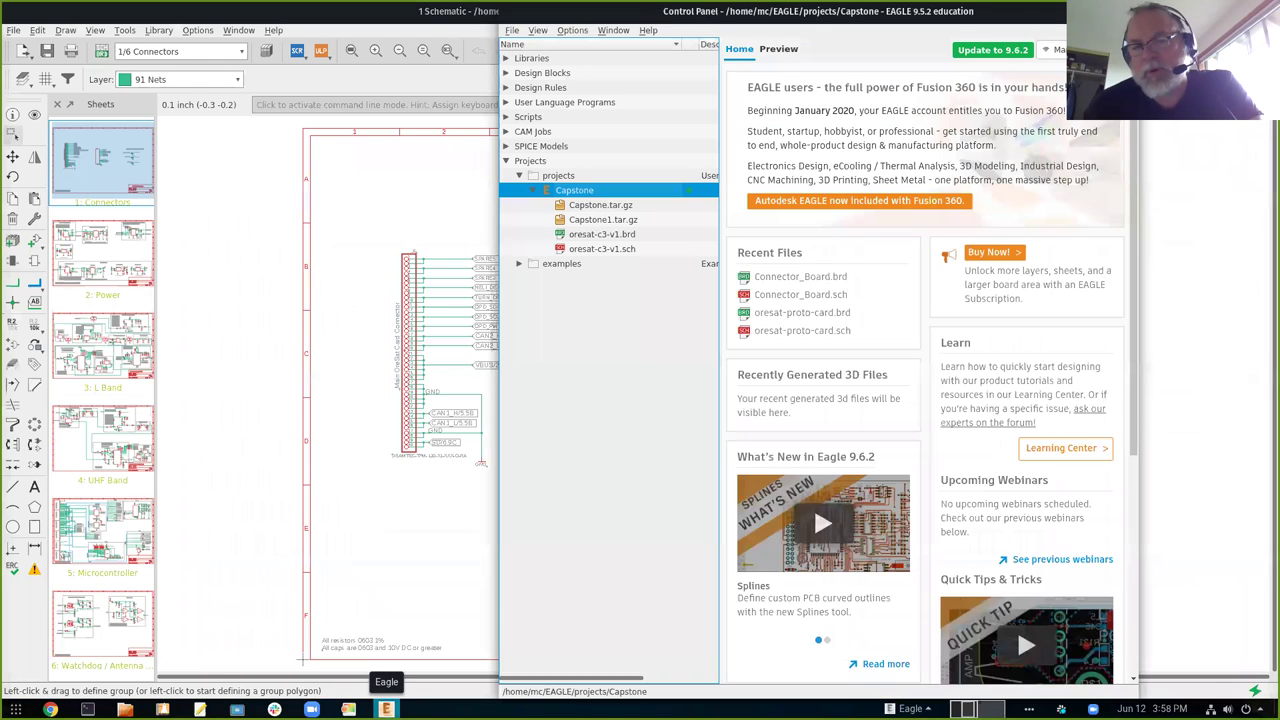
{"action": "left_click", "coordinate": [456, 615]}
{"action": "left_click", "coordinate": [386, 708]}
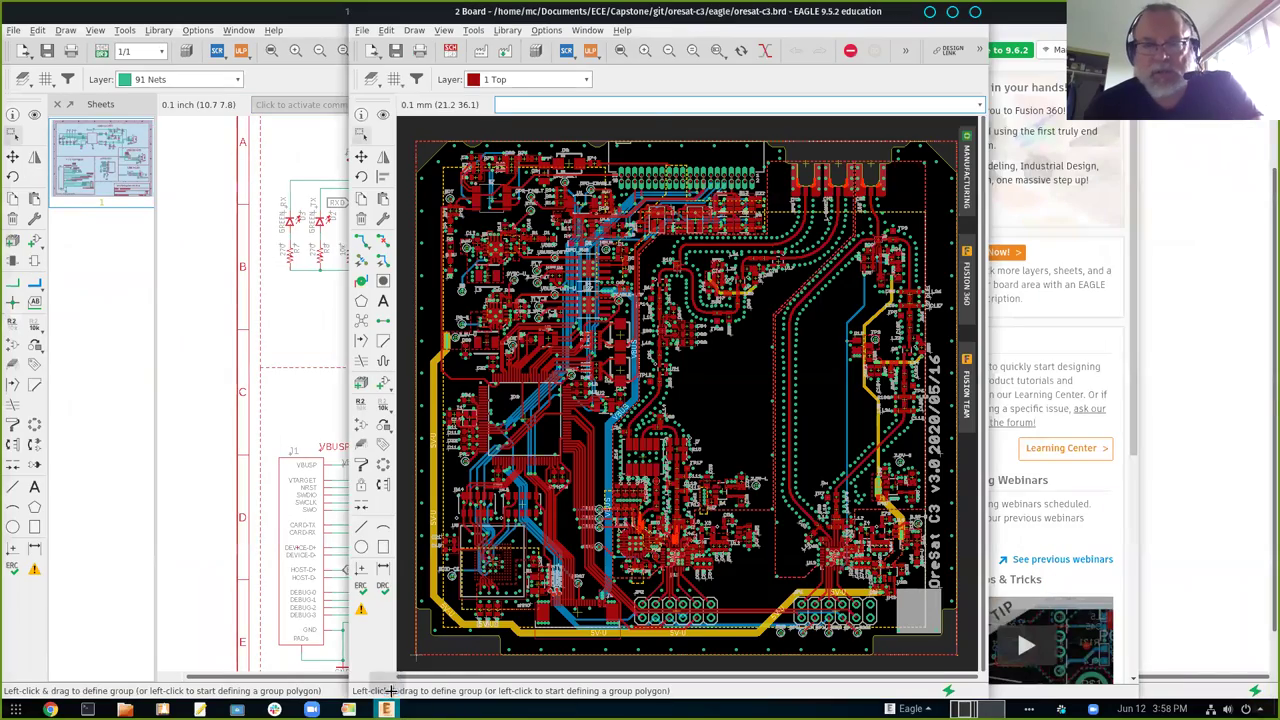
{"action": "double_click", "coordinate": [722, 14]}
Zoom into the microcontroller area near the VBUS trace and PAD GND chips
{"action": "scroll", "coordinate": [592, 540], "scroll_direction": "up", "scroll_amount": 4}
{"action": "left_click_drag", "start_coordinate": [592, 540], "coordinate": [654, 408]}
{"action": "scroll", "coordinate": [634, 430], "scroll_direction": "up", "scroll_amount": 1}
{"action": "scroll", "coordinate": [634, 430], "scroll_direction": "up", "scroll_amount": 1}
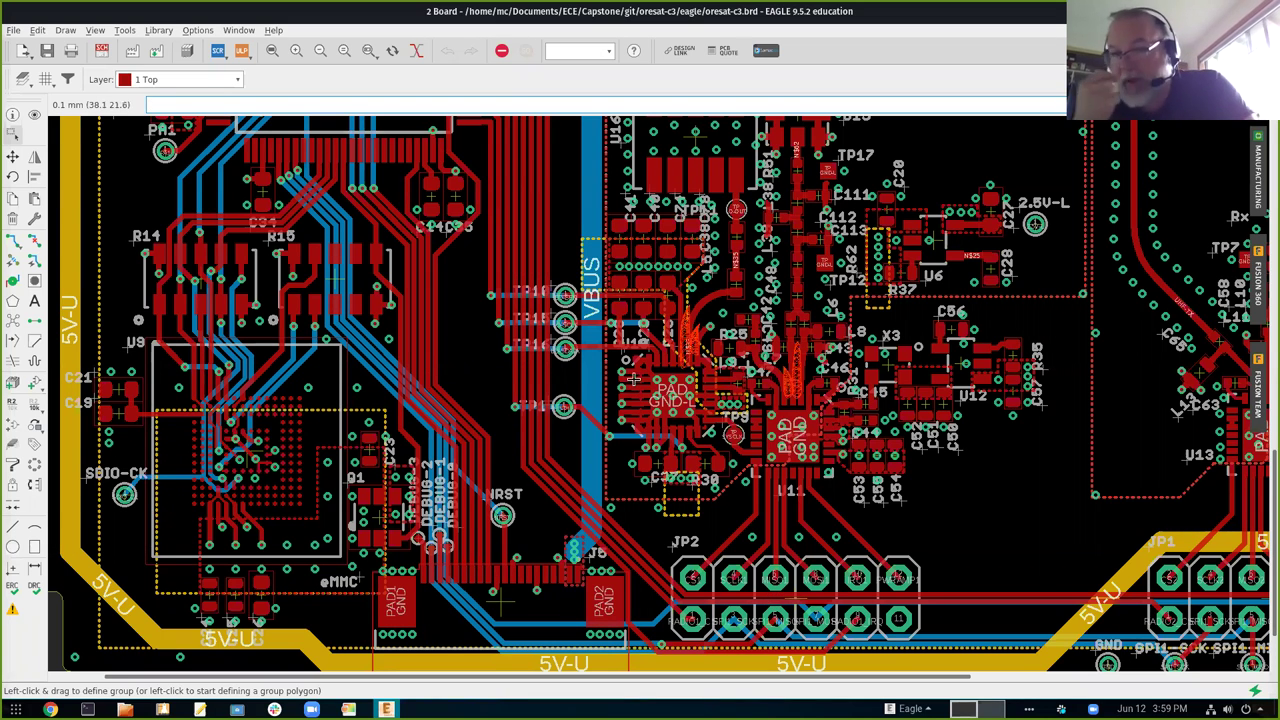
{"action": "scroll", "coordinate": [700, 530], "scroll_direction": "up", "scroll_amount": 3}
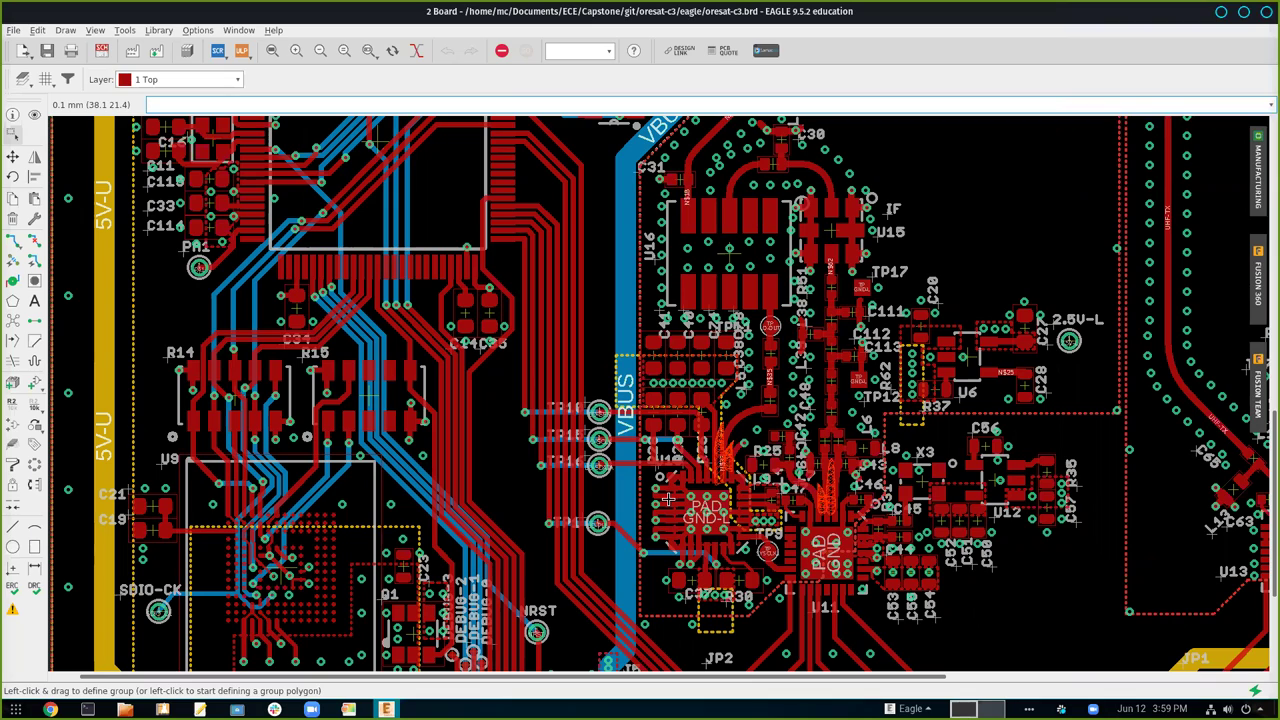
{"action": "left_click_drag", "start_coordinate": [668, 498], "coordinate": [614, 427]}
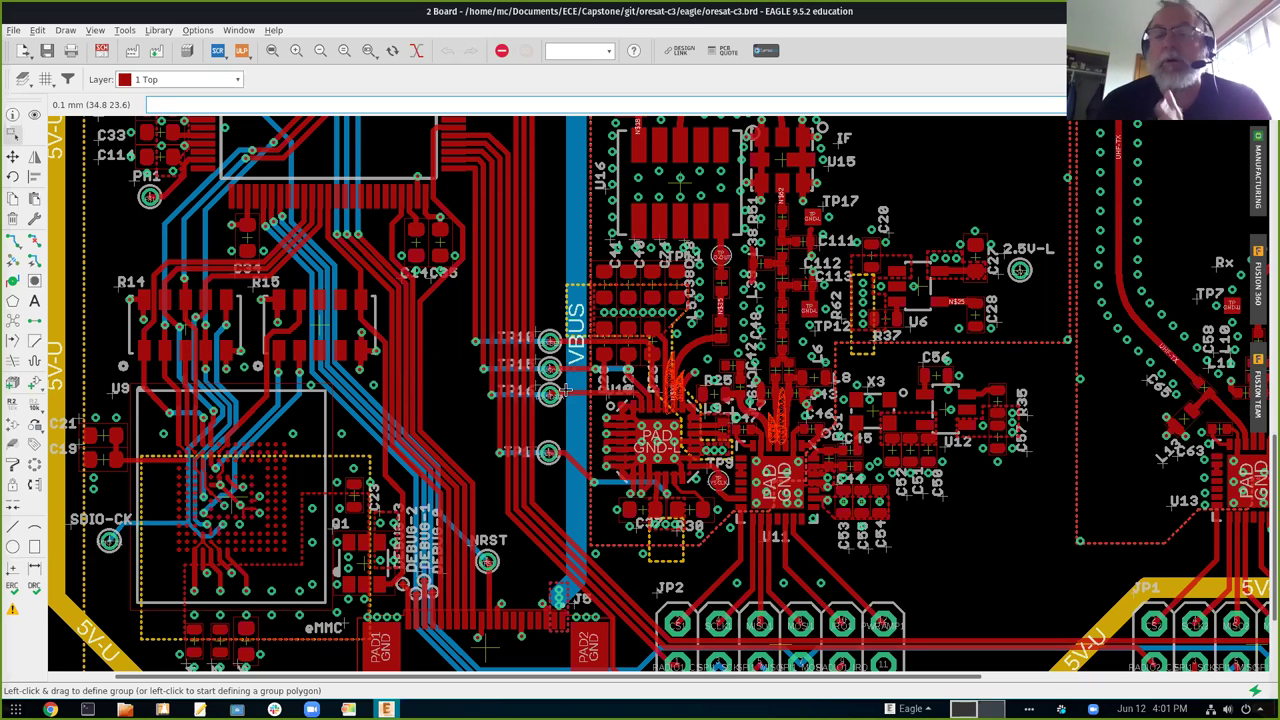
{"action": "left_click_drag", "start_coordinate": [758, 463], "coordinate": [729, 415]}
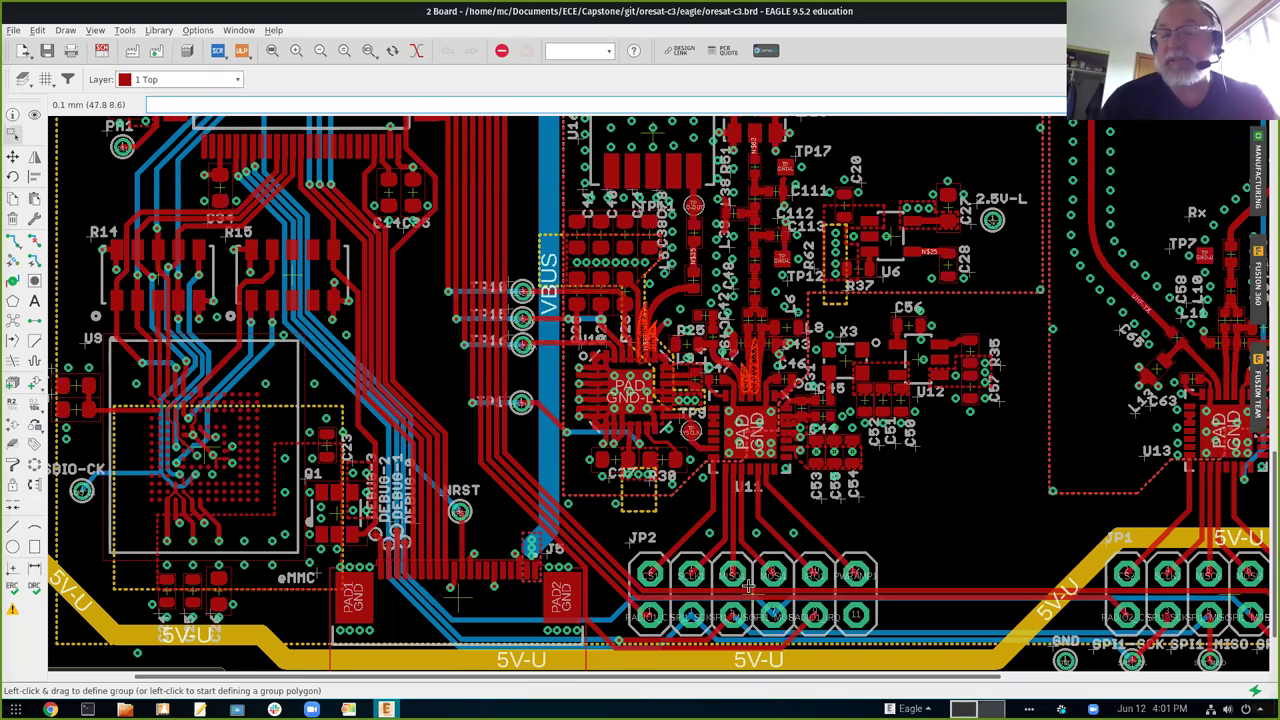
Zoom and pan to center VBUS, U11, PAD GND-L and the LO-SEN, SCLK, SDATA vias
{"action": "scroll", "coordinate": [748, 572], "scroll_direction": "up", "scroll_amount": 2}
{"action": "scroll", "coordinate": [749, 528], "scroll_direction": "up", "scroll_amount": 2}
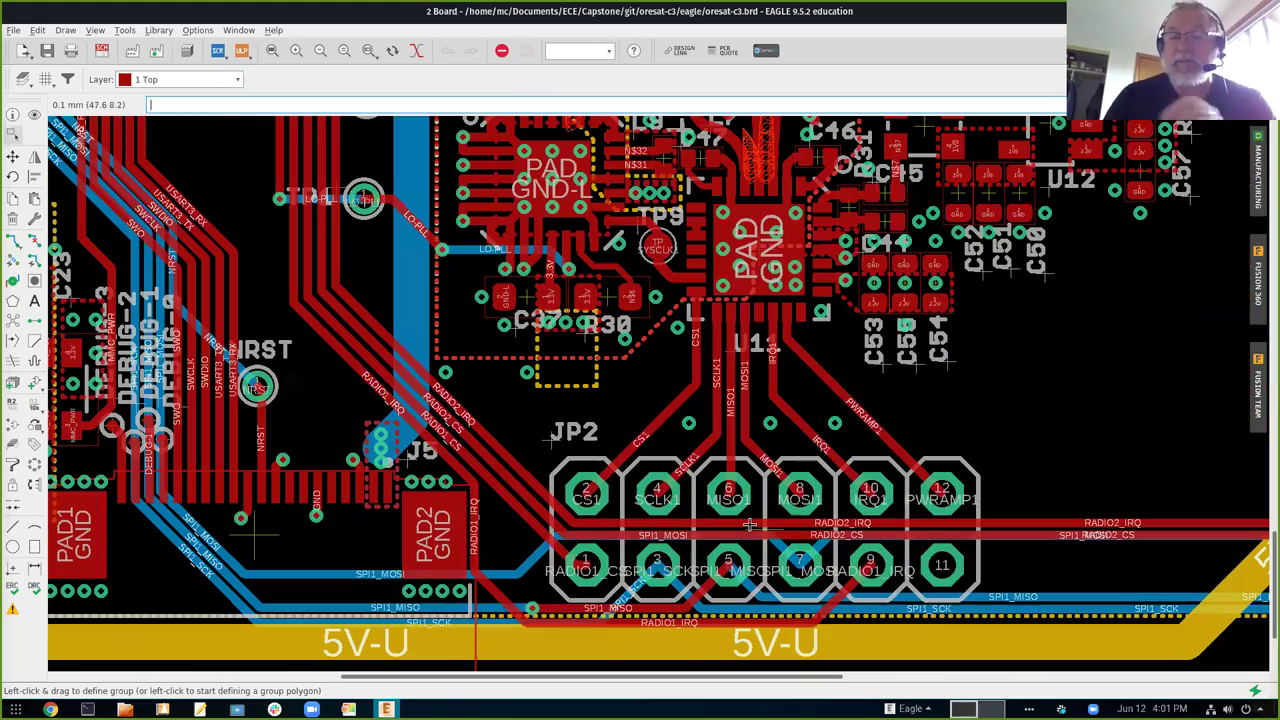
{"action": "left_click_drag", "start_coordinate": [528, 308], "coordinate": [636, 383]}
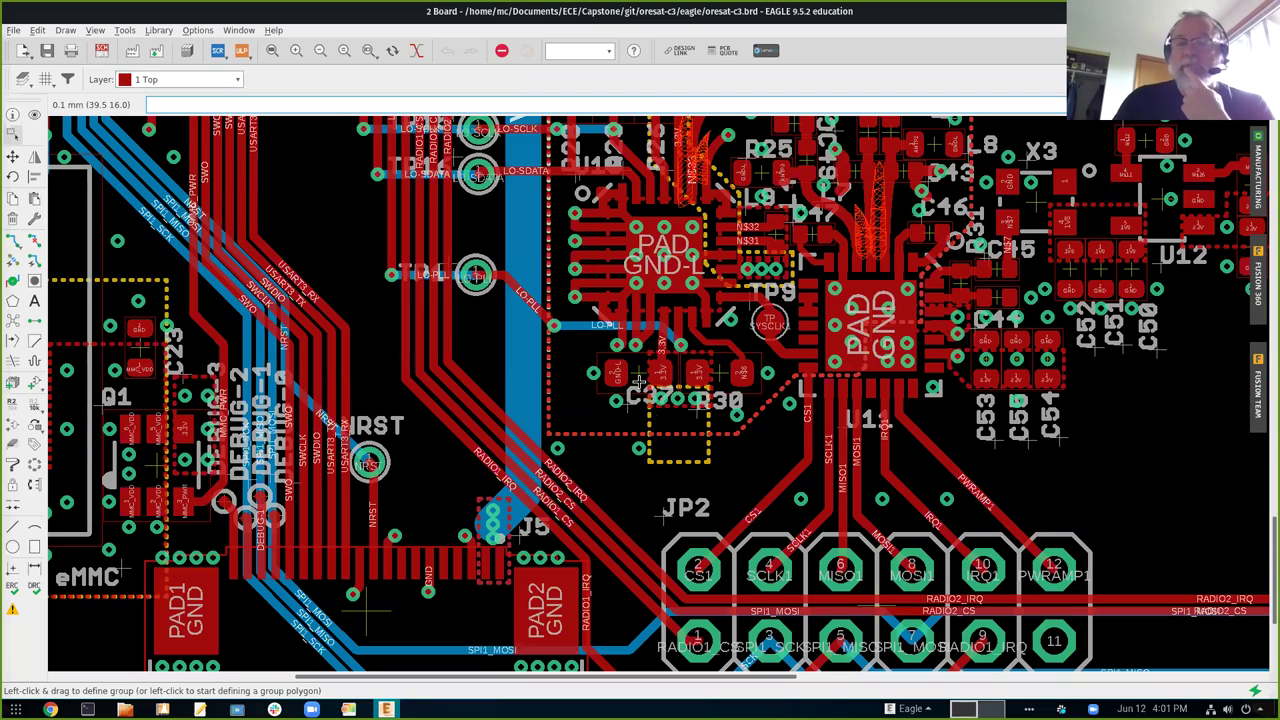
{"action": "left_click_drag", "start_coordinate": [636, 380], "coordinate": [783, 595]}
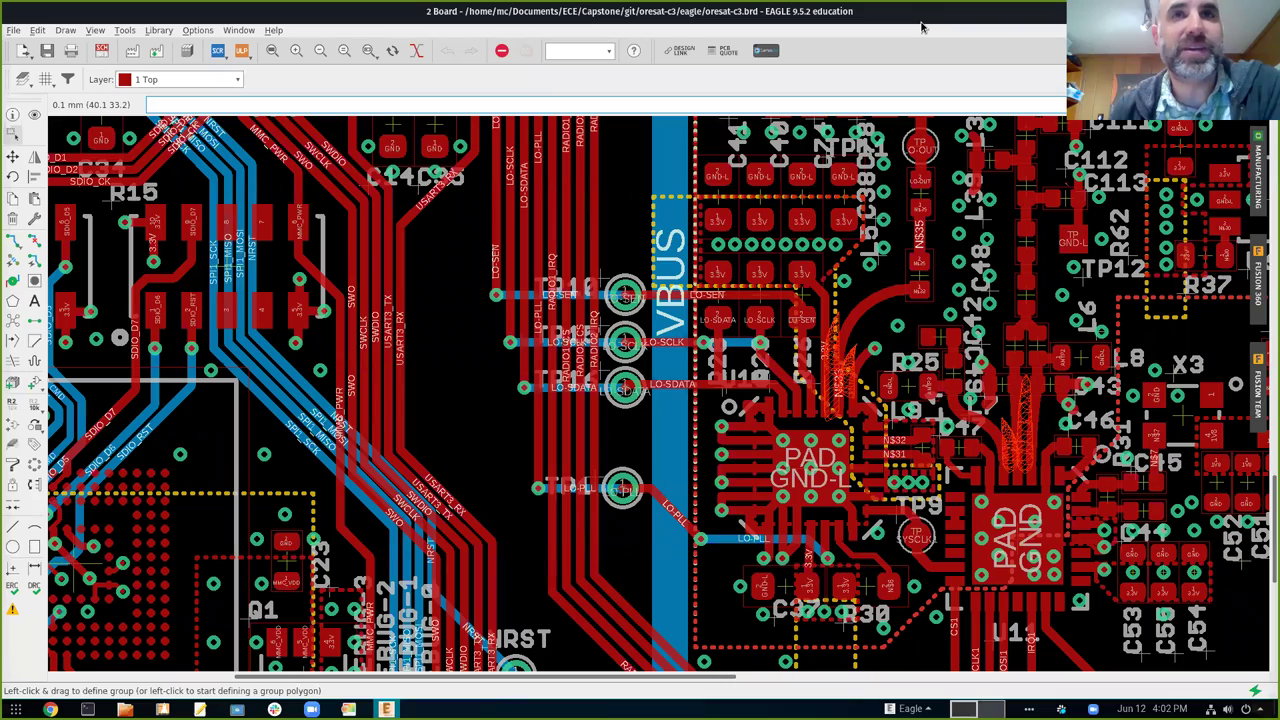
Zoom out to view the whole oresat-c3 board, then open a new blank Chrome tab
{"action": "scroll", "coordinate": [818, 347], "scroll_direction": "down", "scroll_amount": 2}
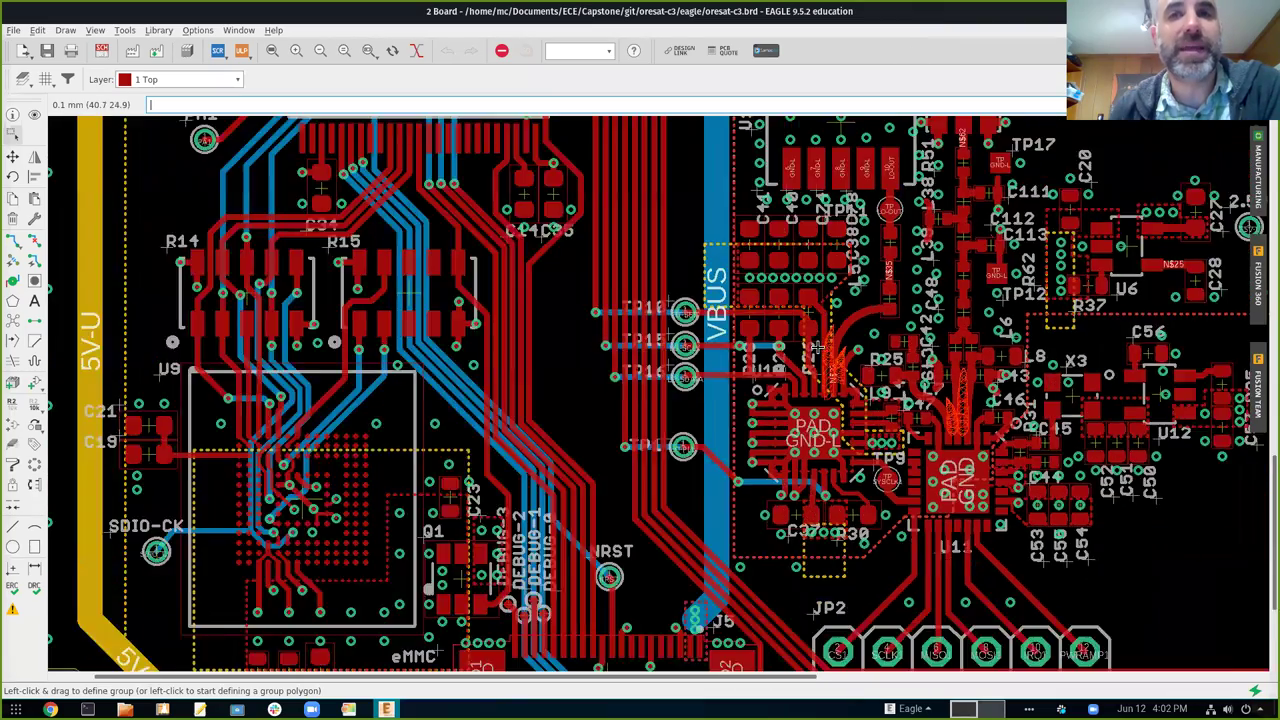
{"action": "scroll", "coordinate": [818, 347], "scroll_direction": "down", "scroll_amount": 2}
{"action": "scroll", "coordinate": [690, 413], "scroll_direction": "up", "scroll_amount": 1}
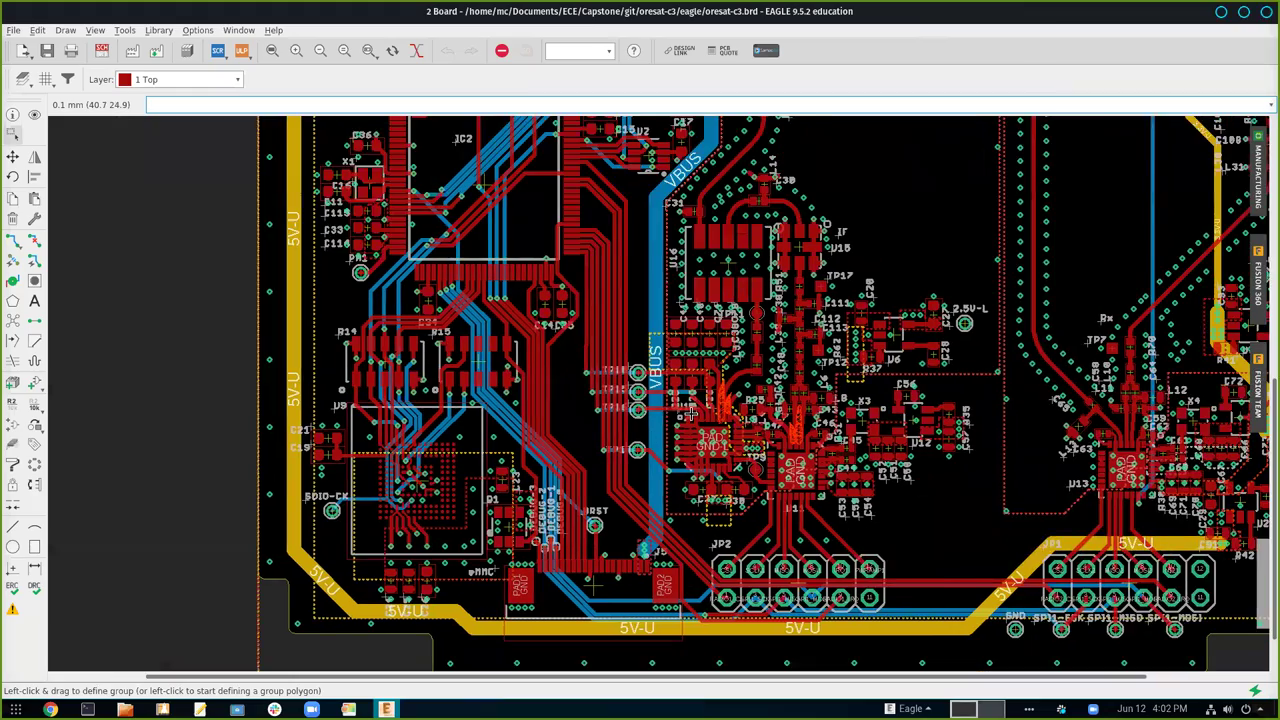
{"action": "scroll", "coordinate": [690, 413], "scroll_direction": "down", "scroll_amount": 2}
{"action": "scroll", "coordinate": [869, 289], "scroll_direction": "up", "scroll_amount": 1}
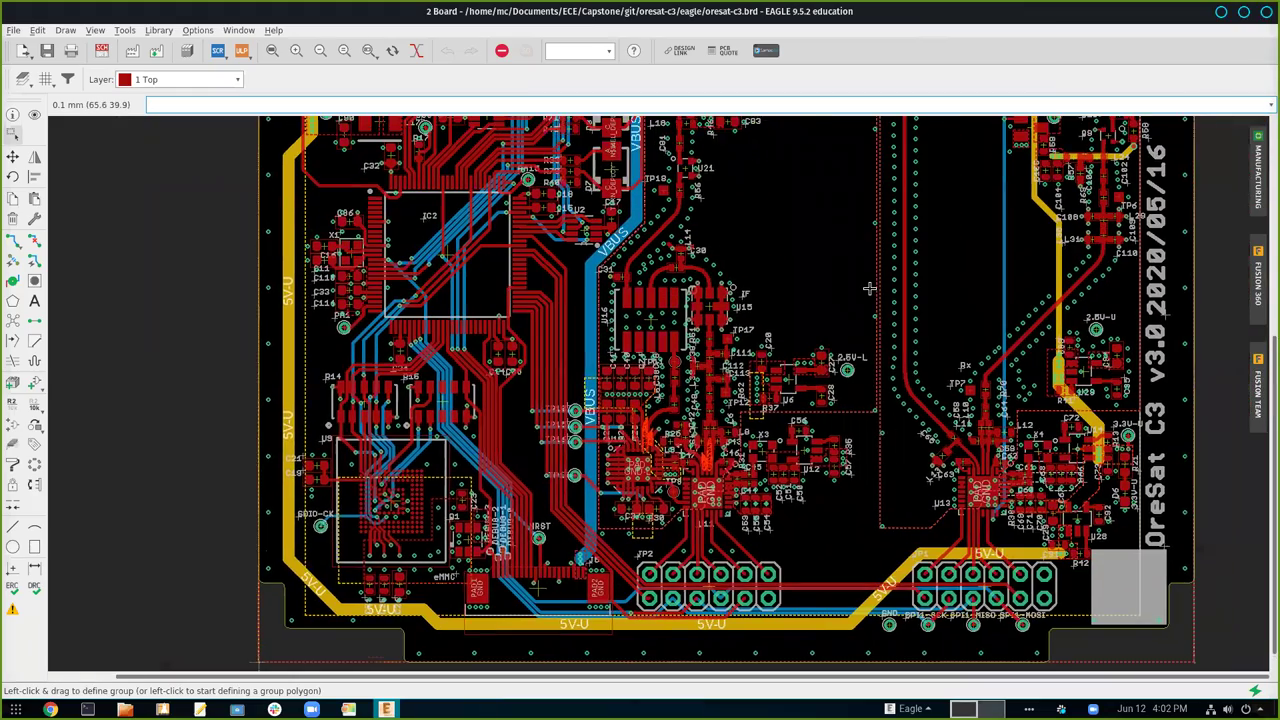
{"action": "scroll", "coordinate": [869, 289], "scroll_direction": "down", "scroll_amount": 1}
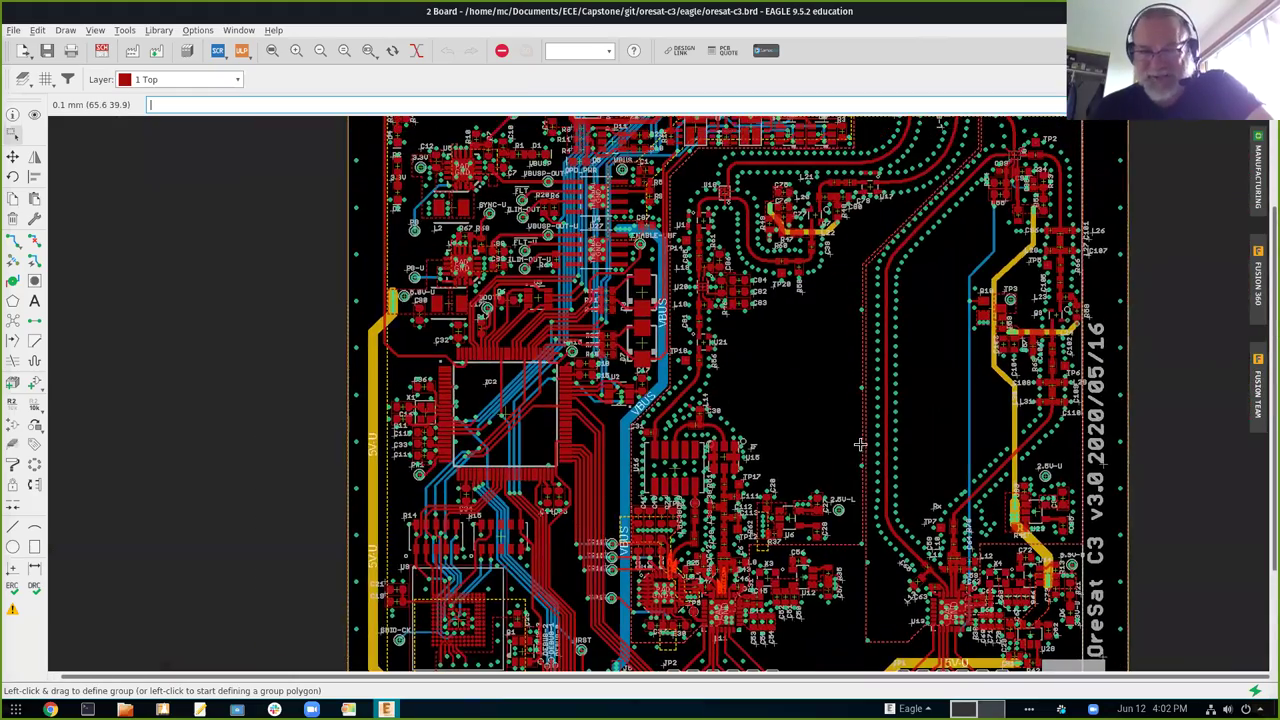
{"action": "scroll", "coordinate": [860, 444], "scroll_direction": "down", "scroll_amount": 1}
{"action": "scroll", "coordinate": [860, 444], "scroll_direction": "down", "scroll_amount": 1}
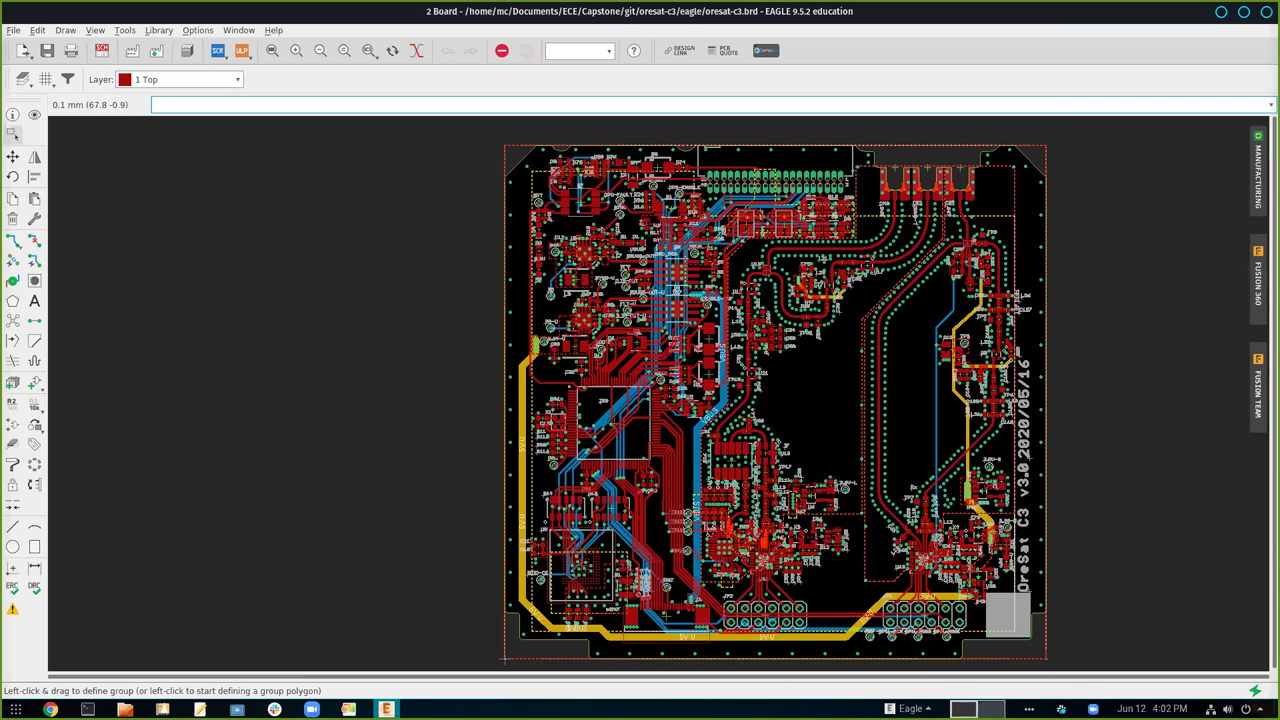
{"action": "left_click", "coordinate": [50, 708]}
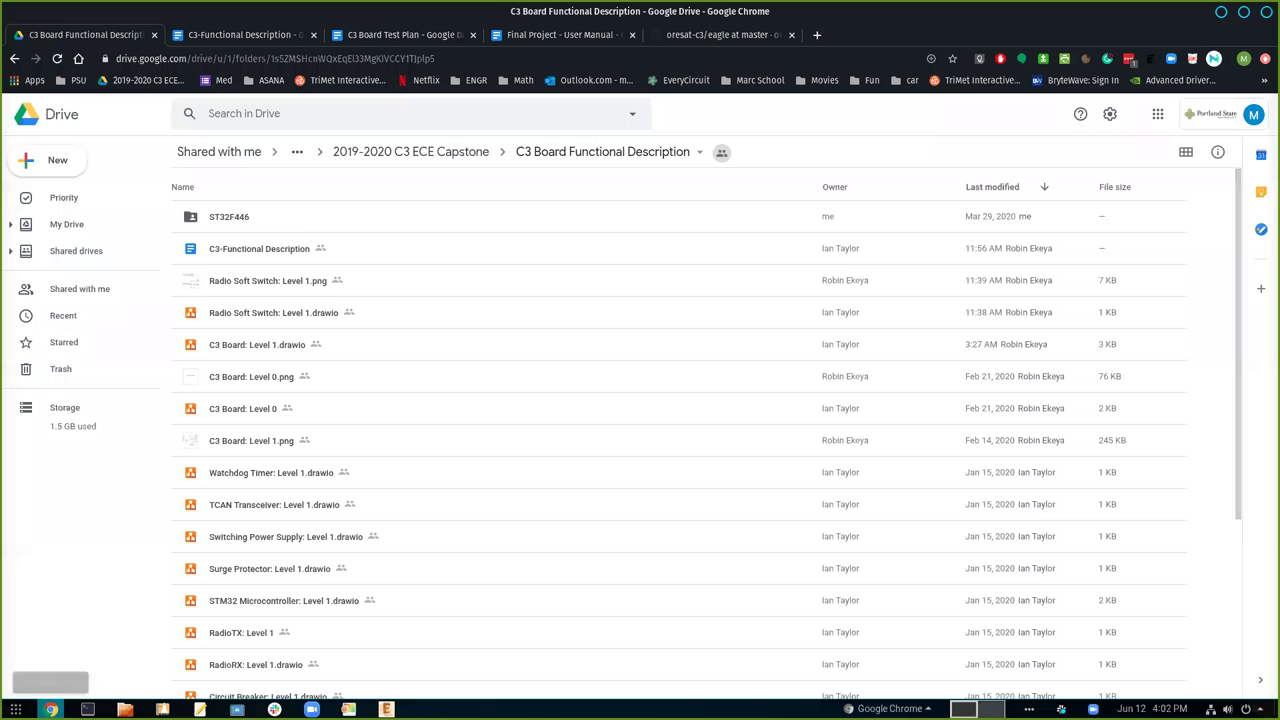
{"action": "left_click", "coordinate": [818, 35]}
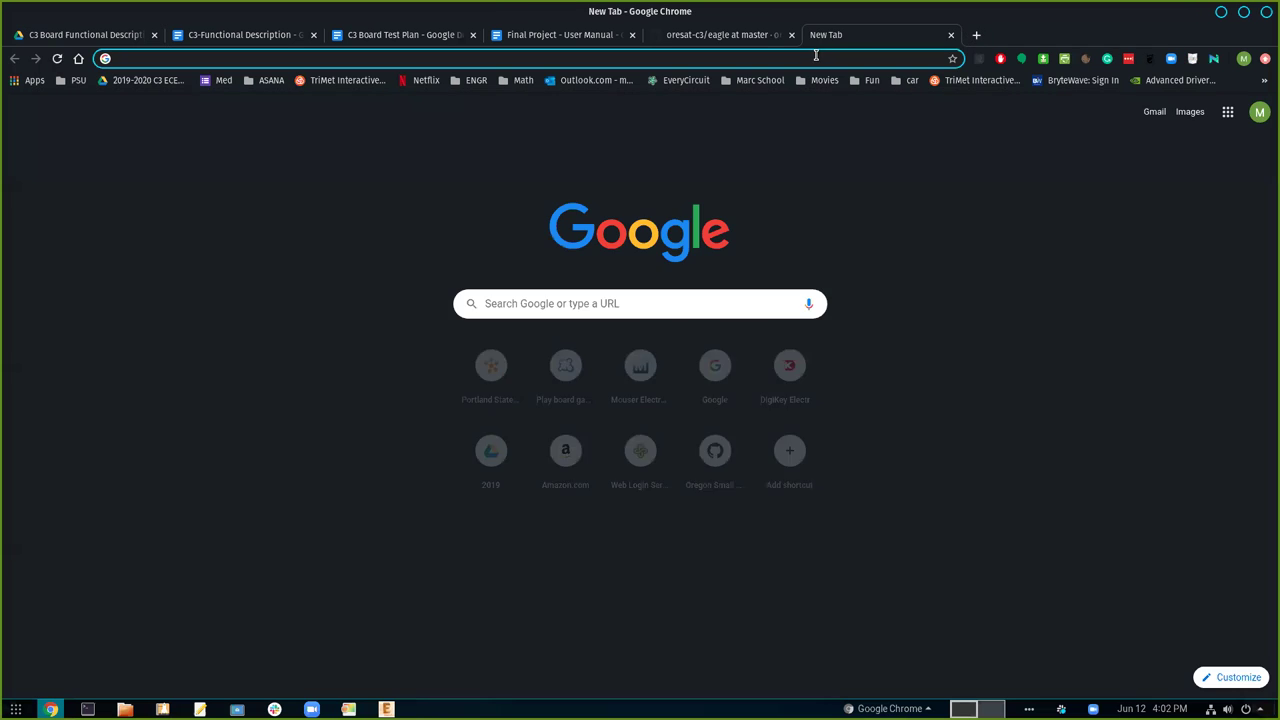